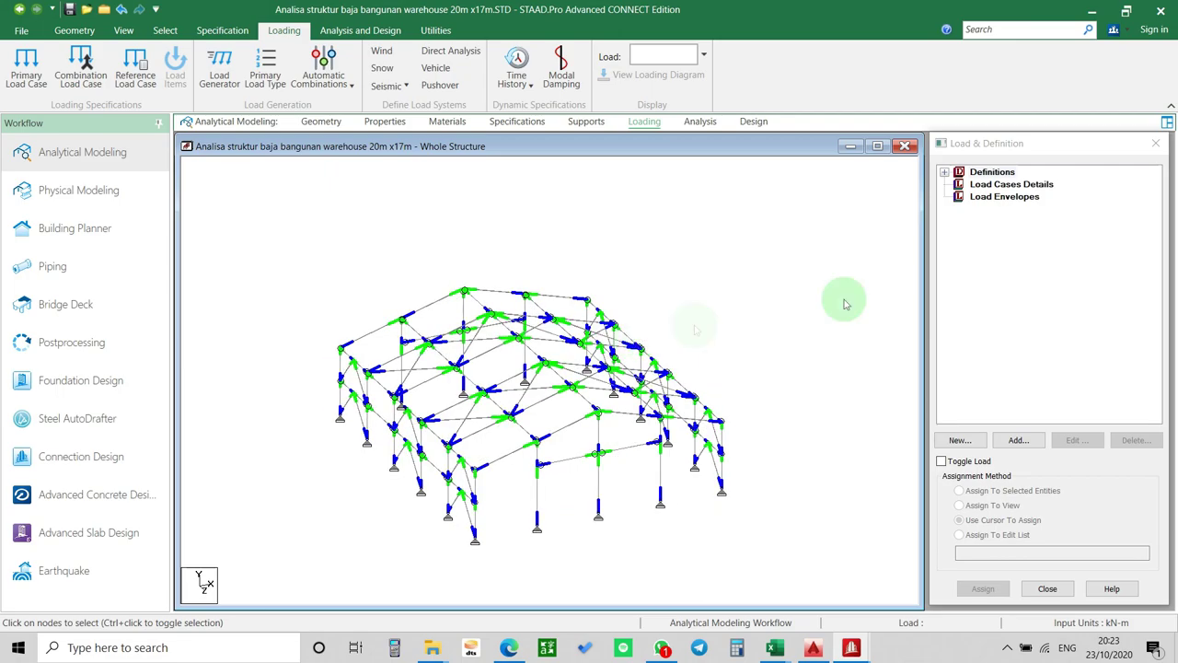
Expand the Definitions list in the Load & Definition tree to examine the available load definition types.
click(988, 185)
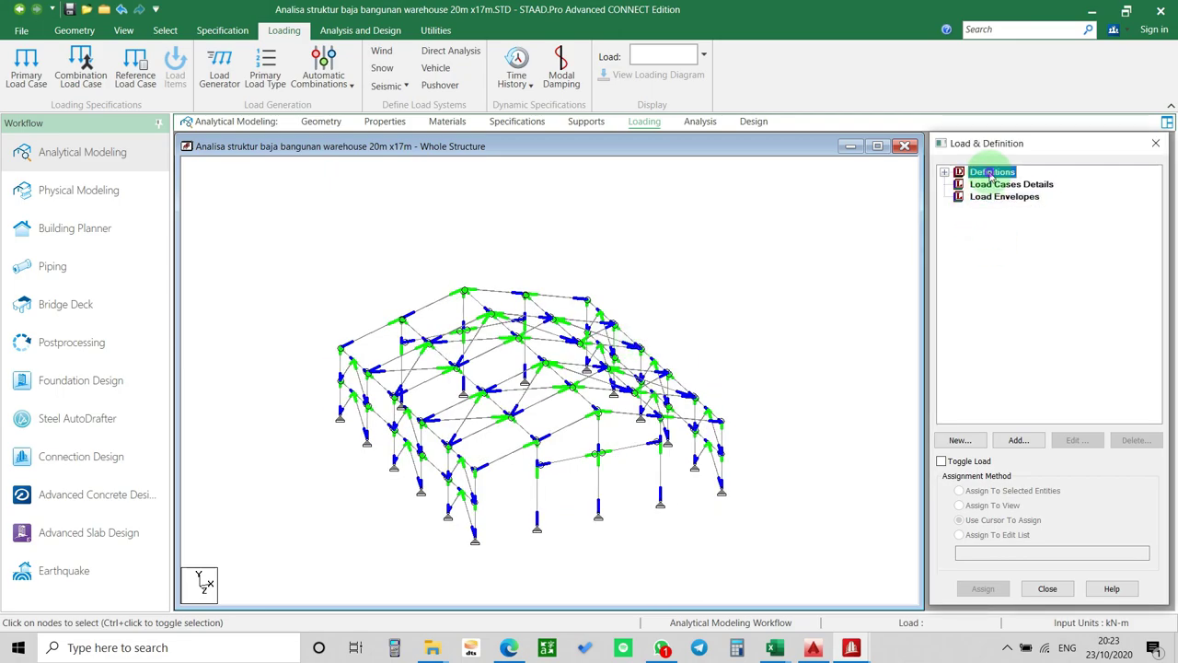
click(984, 186)
click(944, 173)
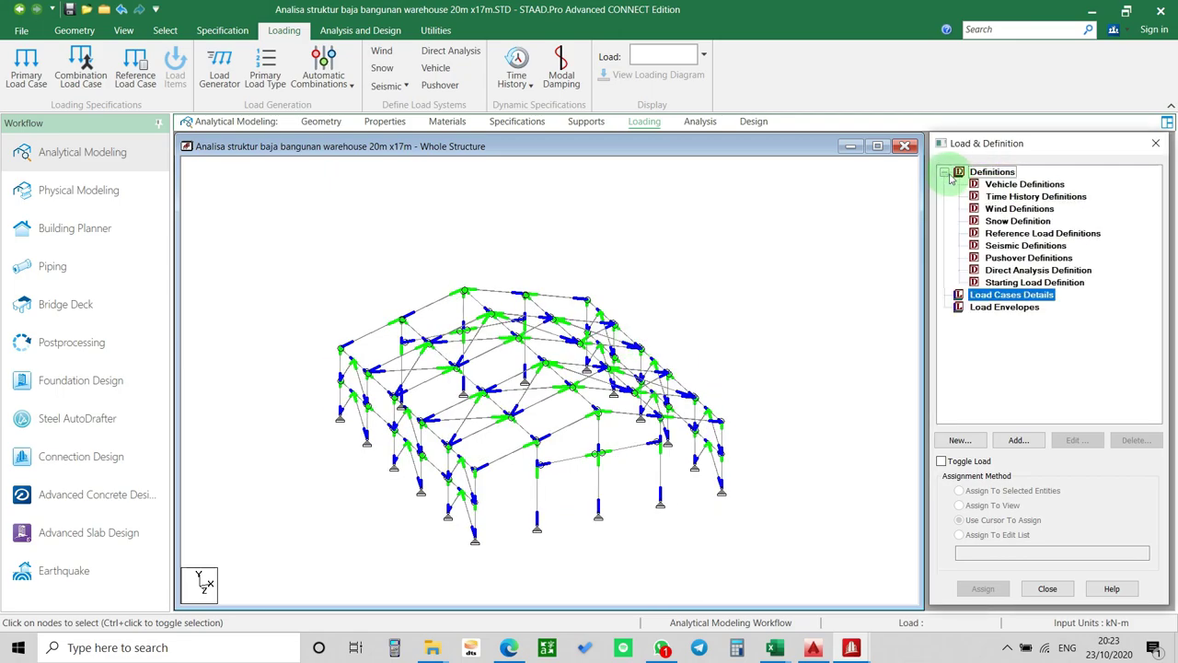
Switch to the browser and open the Staad Pro Basic #4 YouTube tutorial on the LC-Generator file, pausing playback to view its title.
click(508, 647)
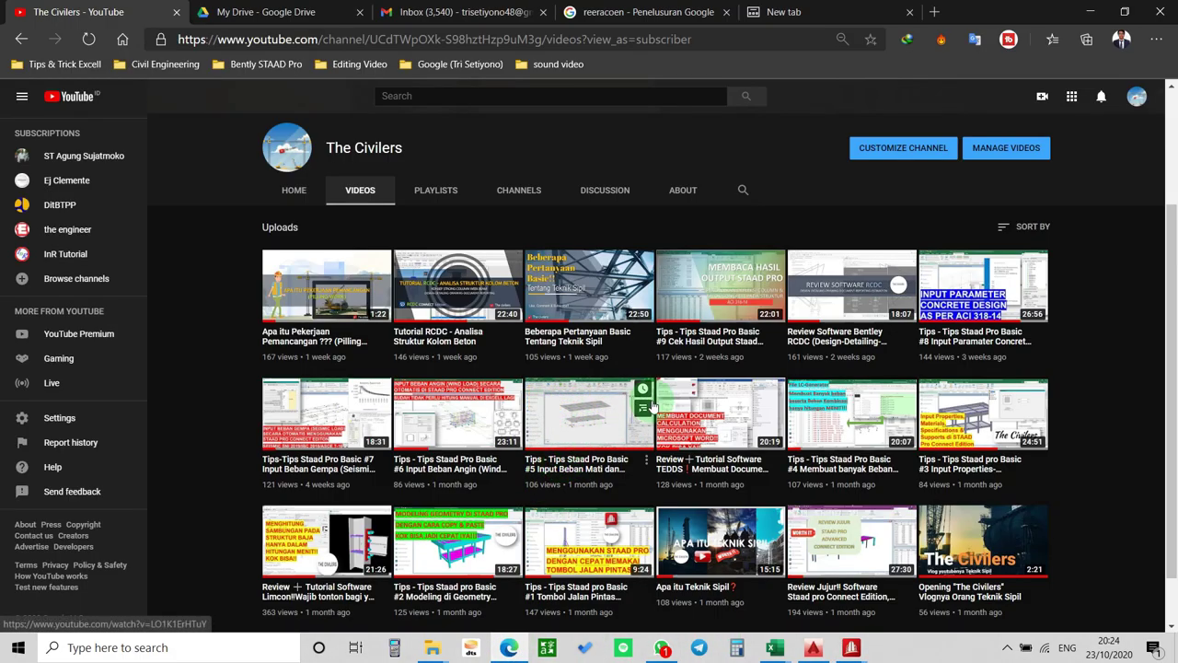
scroll(651, 406, down, 1)
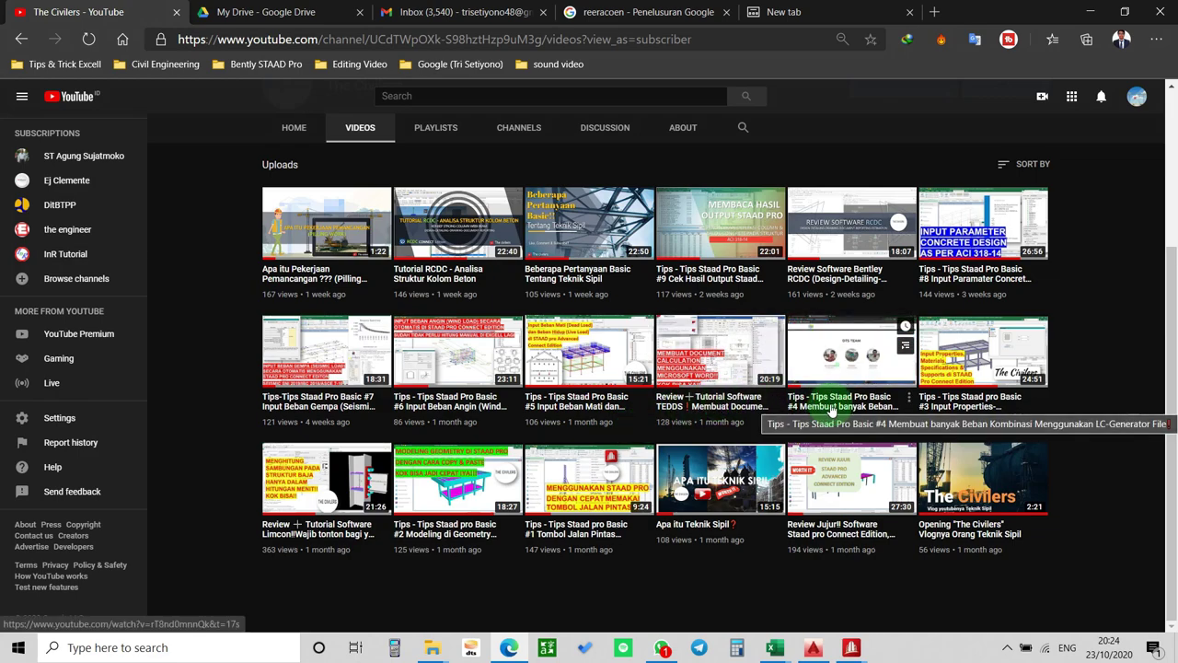
click(832, 408)
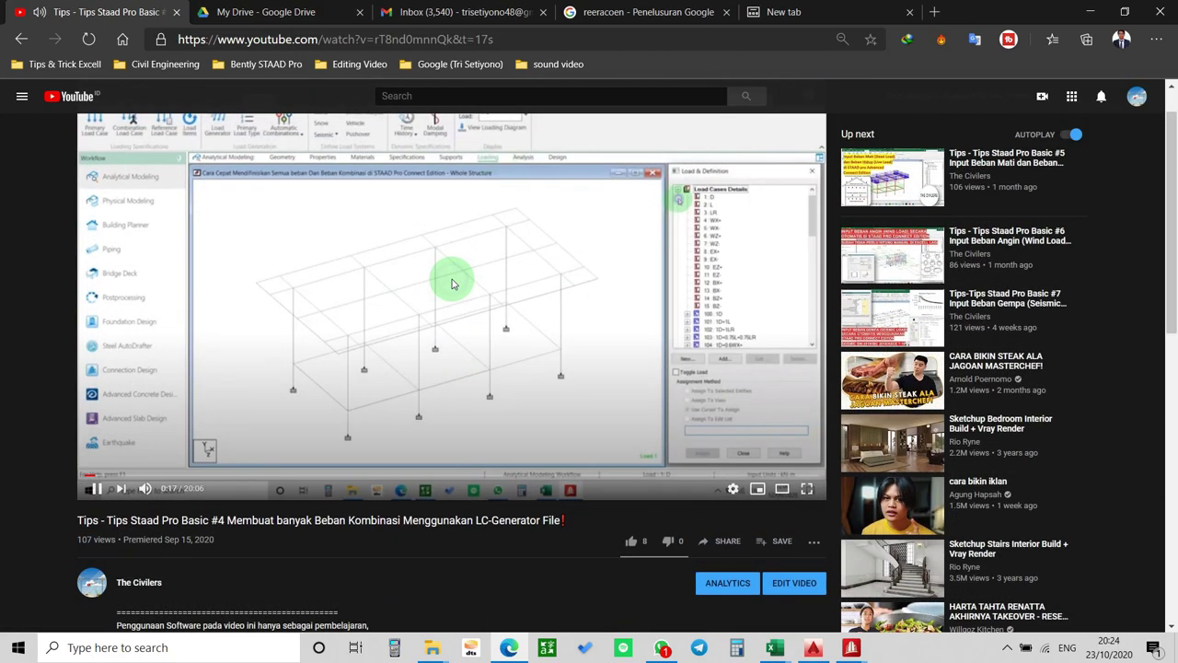
click(419, 402)
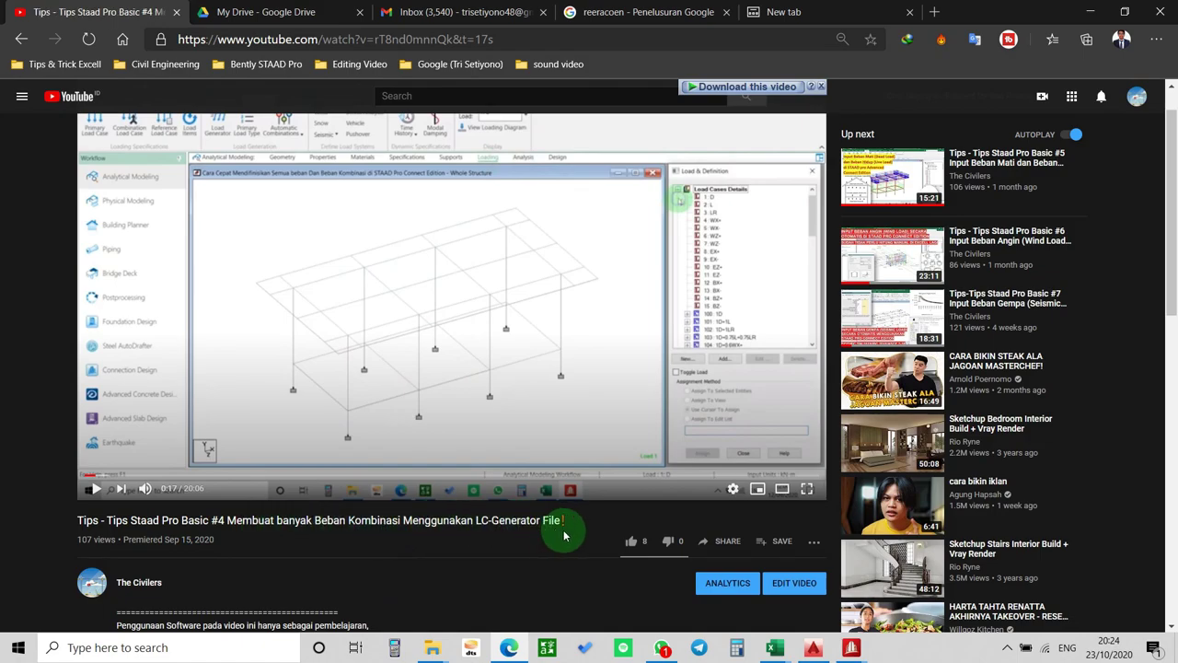
click(1083, 17)
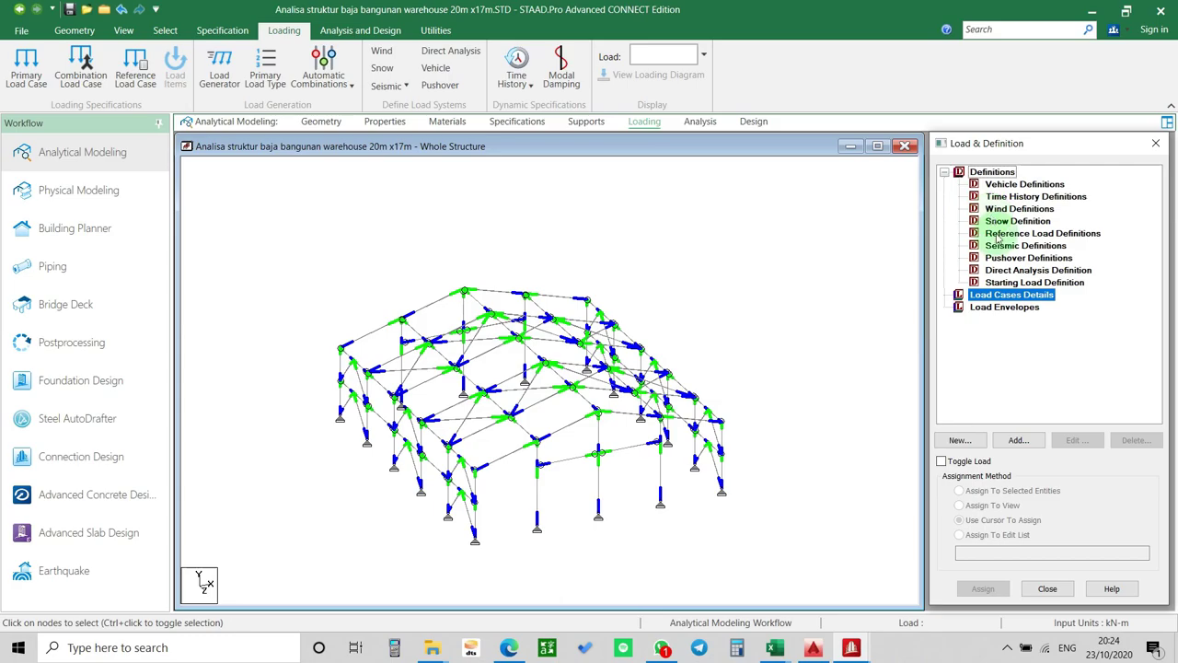
click(945, 172)
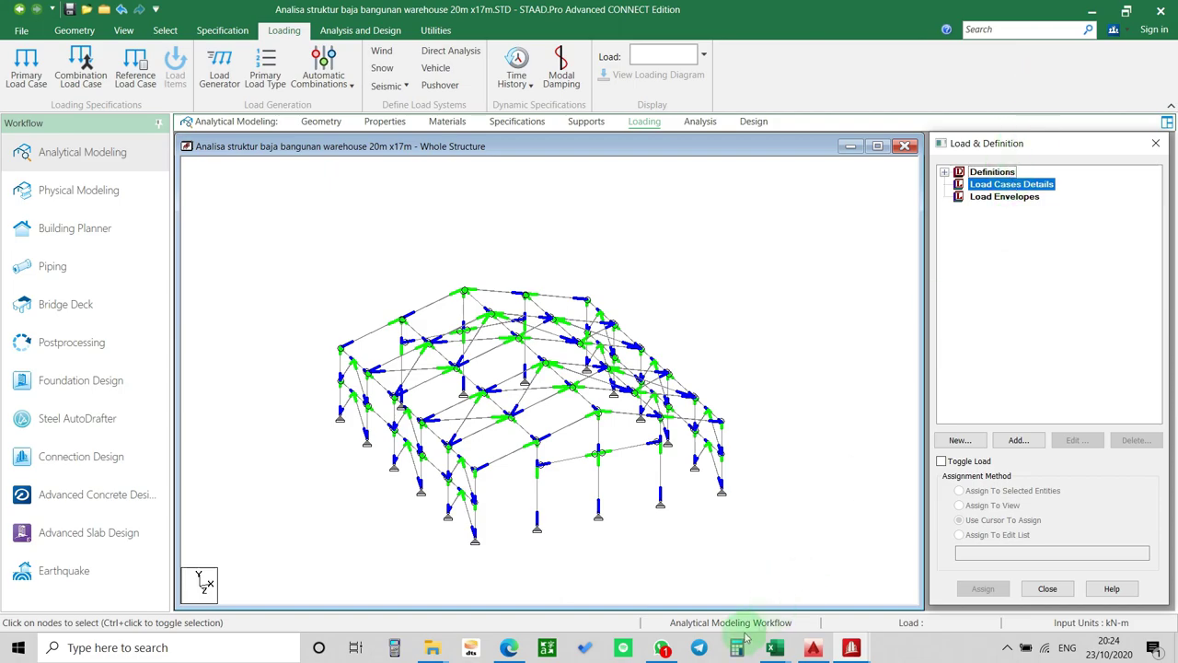
click(507, 649)
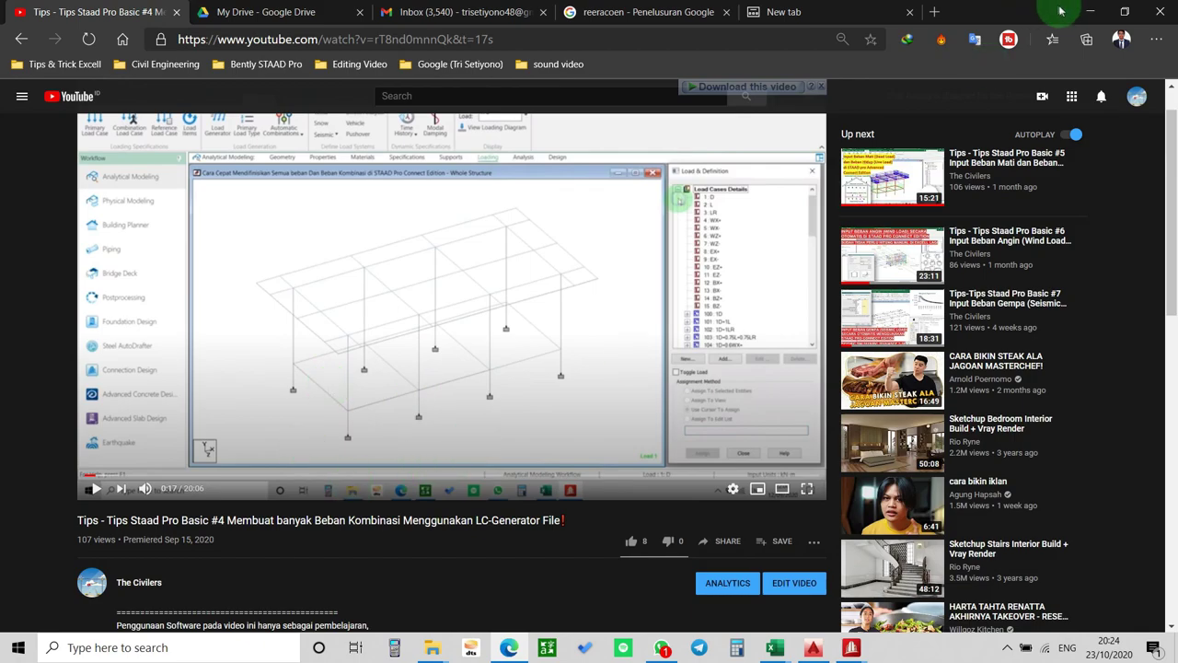
click(1091, 11)
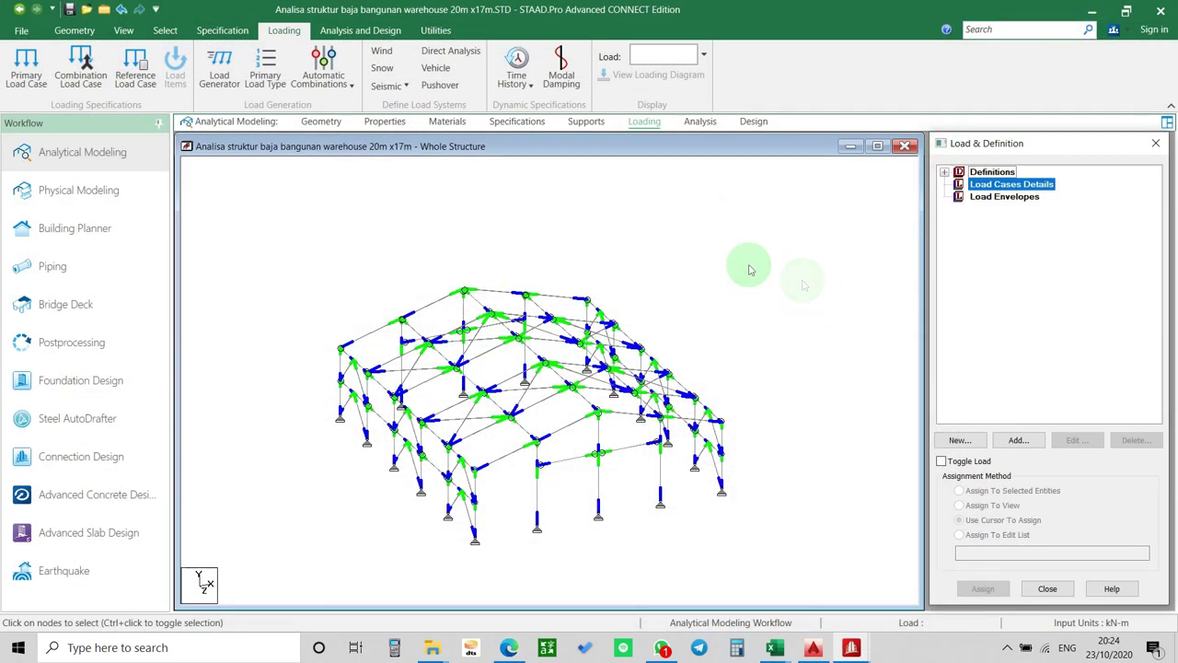
scroll(571, 423, up, 3)
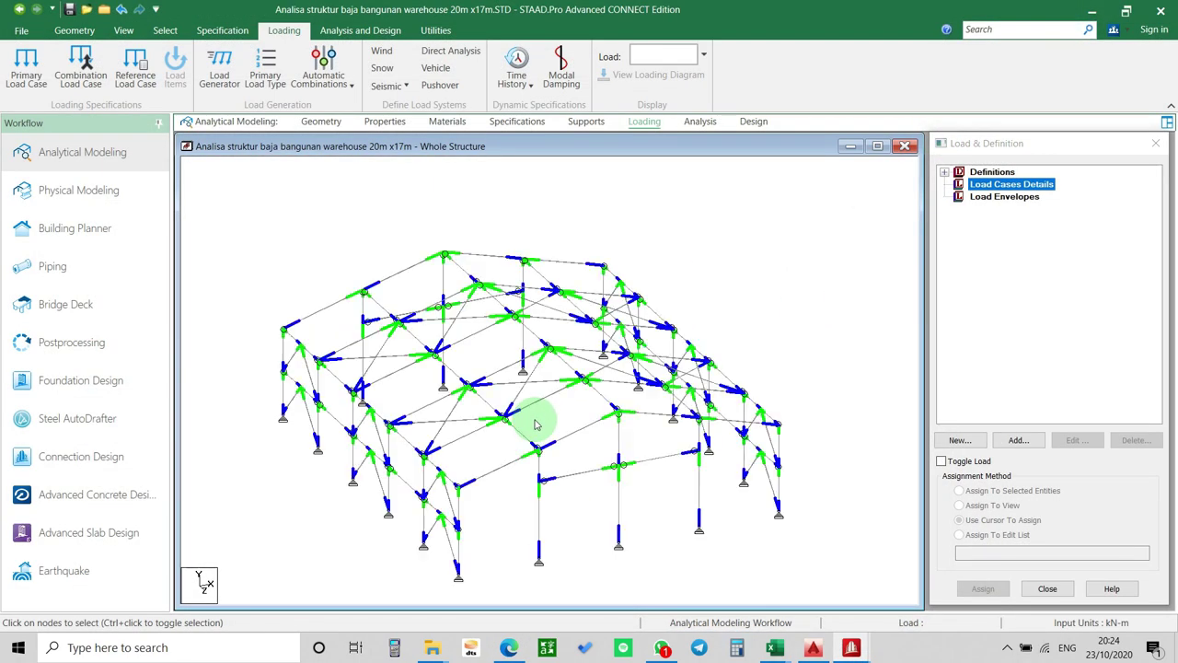
middle_drag(605, 436, 606, 397)
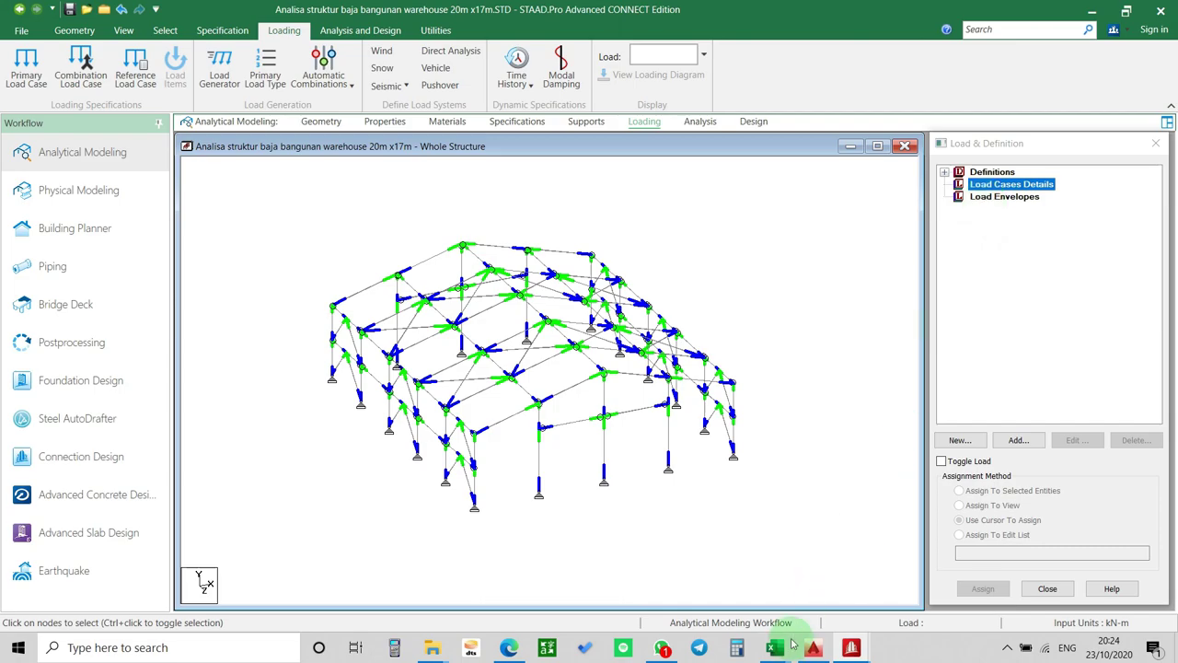
Switch to the Staad - LC Generator workbook in Excel and examine the primary loads and their STAAD commands.
click(718, 621)
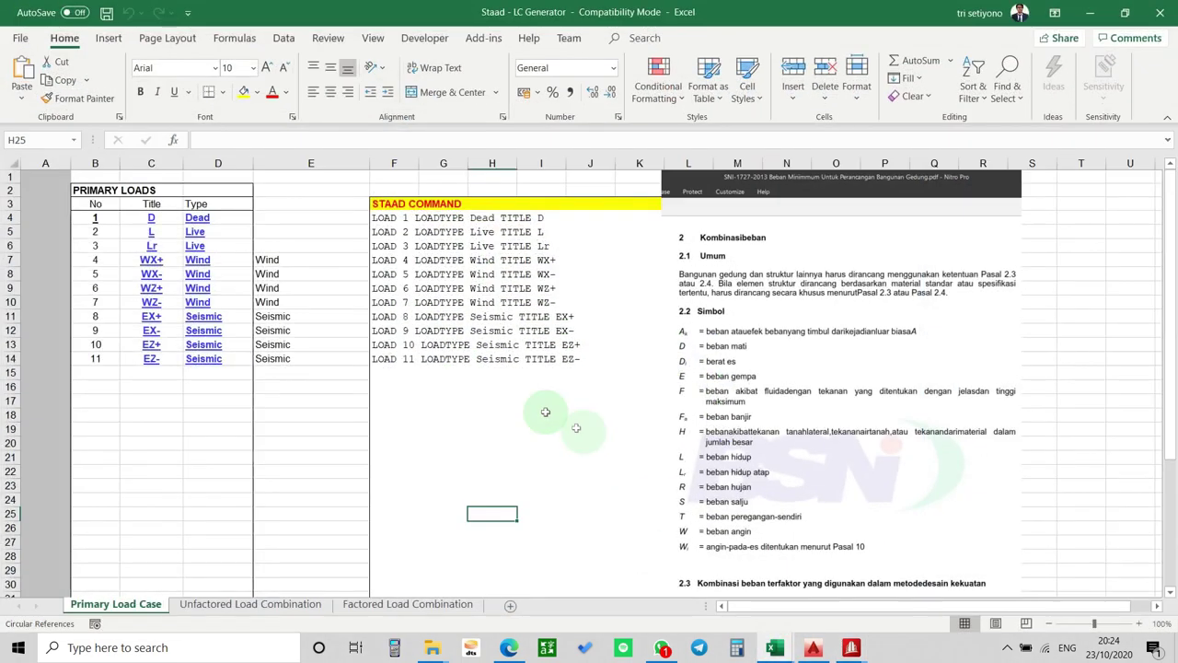
scroll(508, 414, down, 3)
scroll(507, 424, up, 3)
click(533, 398)
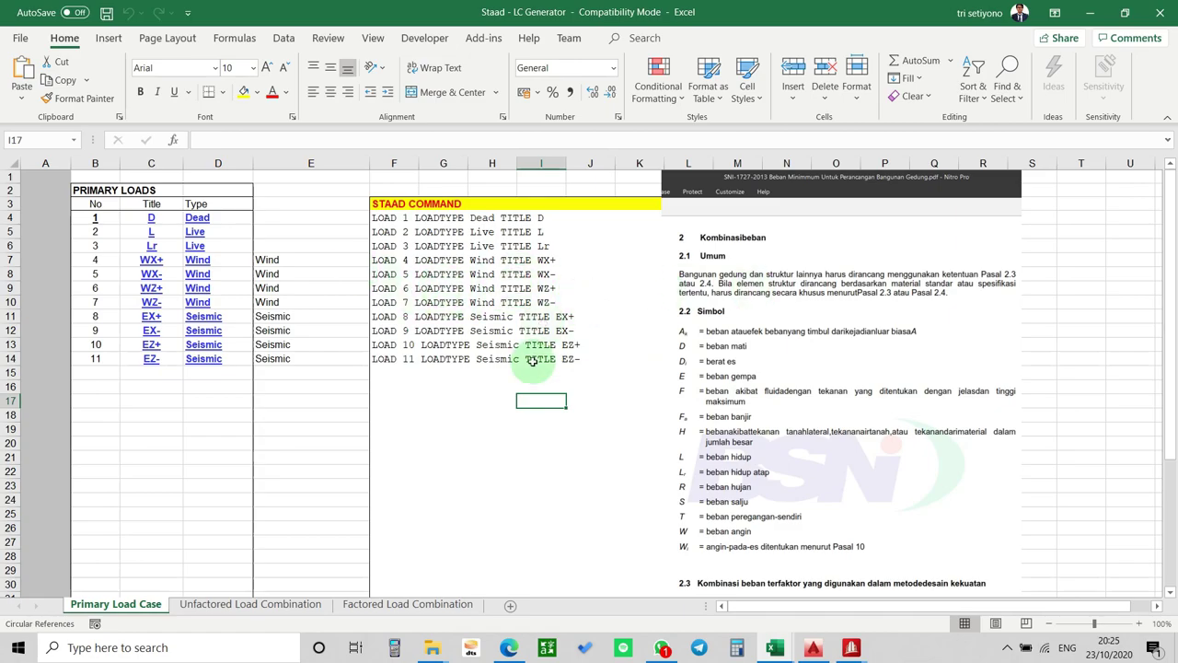
click(491, 394)
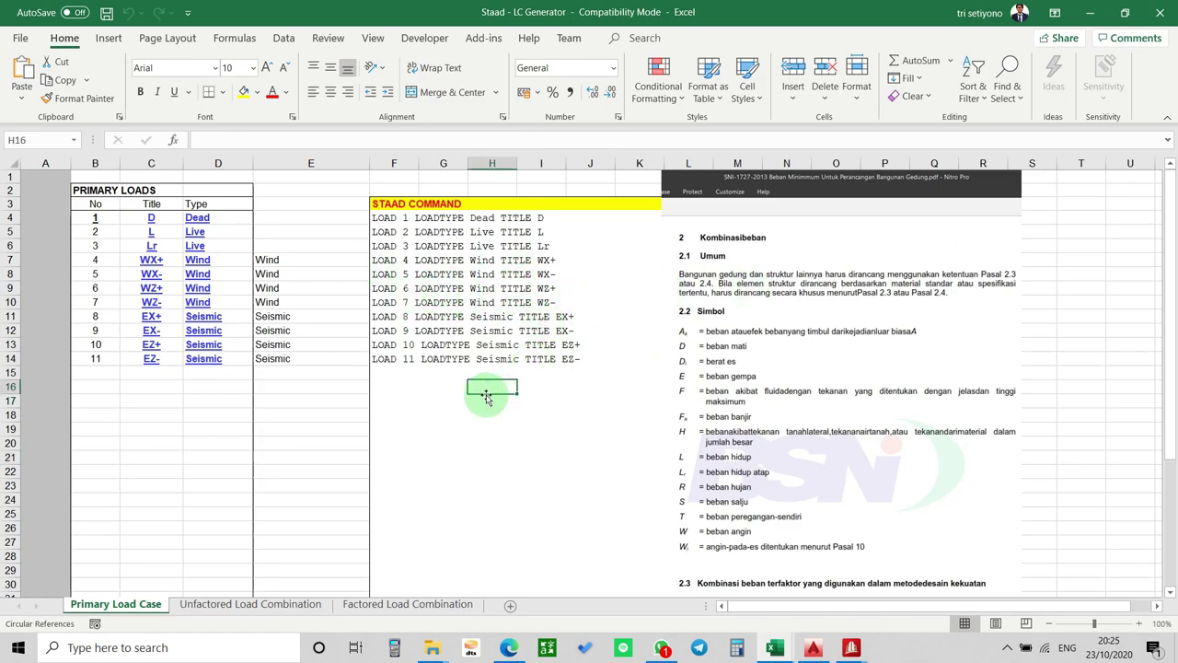
Compare the Primary Load Case, Unfactored Load Combination and Factored Load Combination sheets of the workbook.
click(345, 605)
click(288, 606)
click(394, 604)
click(276, 604)
click(157, 604)
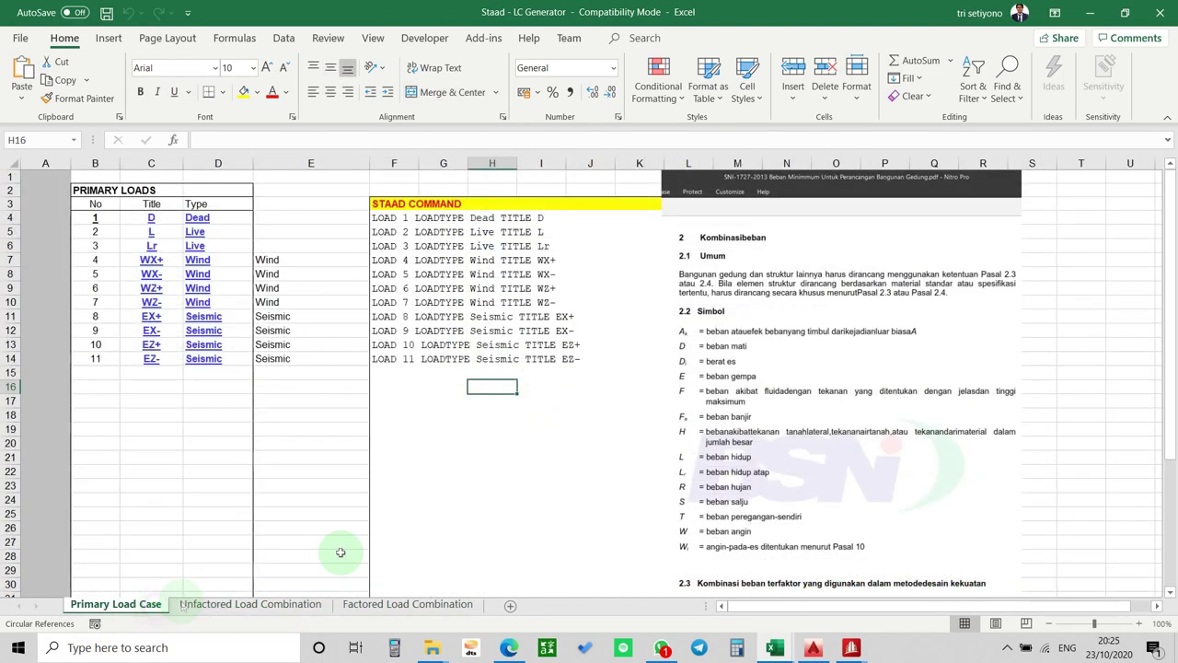
click(250, 604)
click(373, 604)
click(276, 604)
click(377, 604)
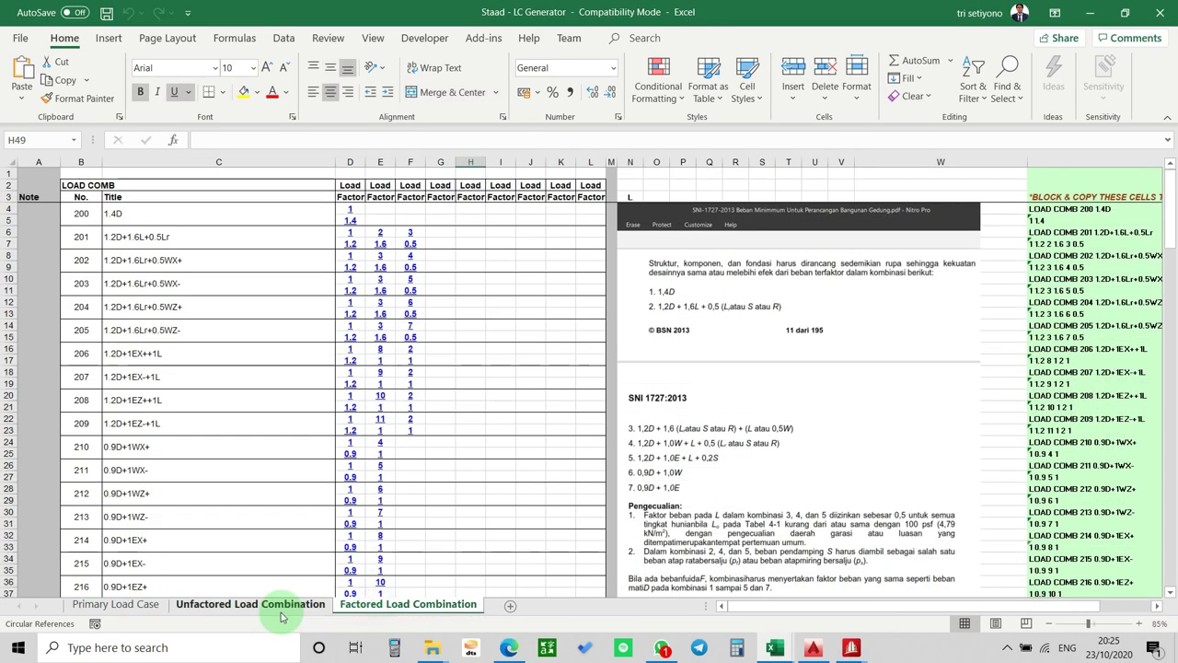
click(281, 608)
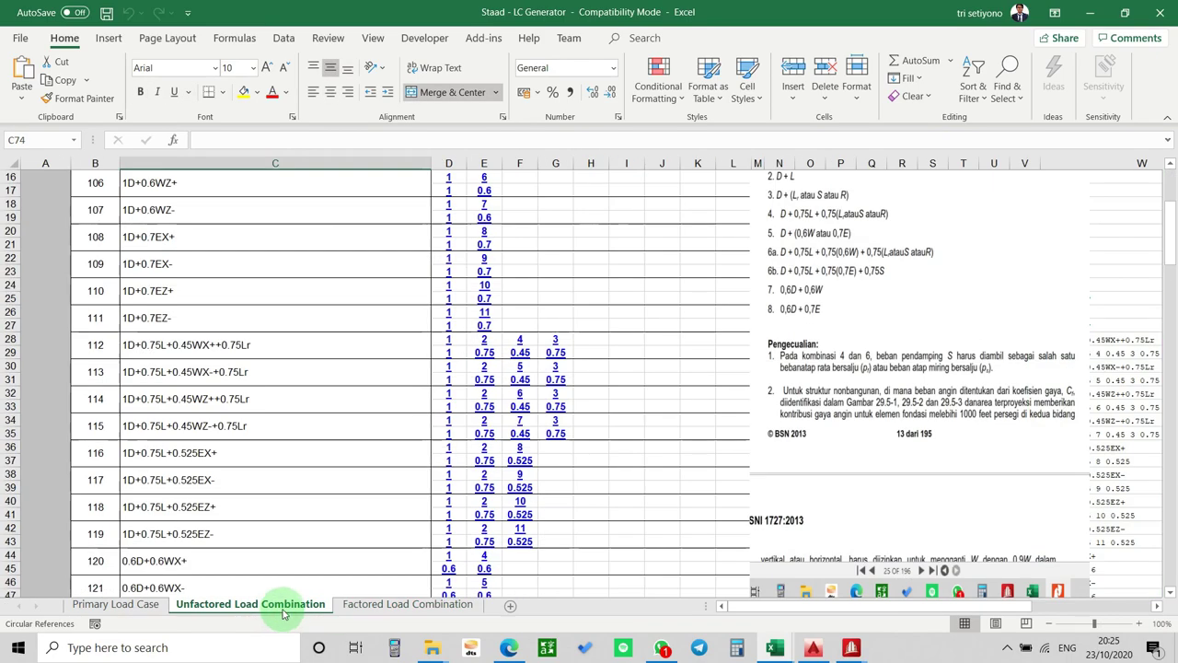
click(378, 604)
click(276, 606)
click(144, 611)
click(524, 484)
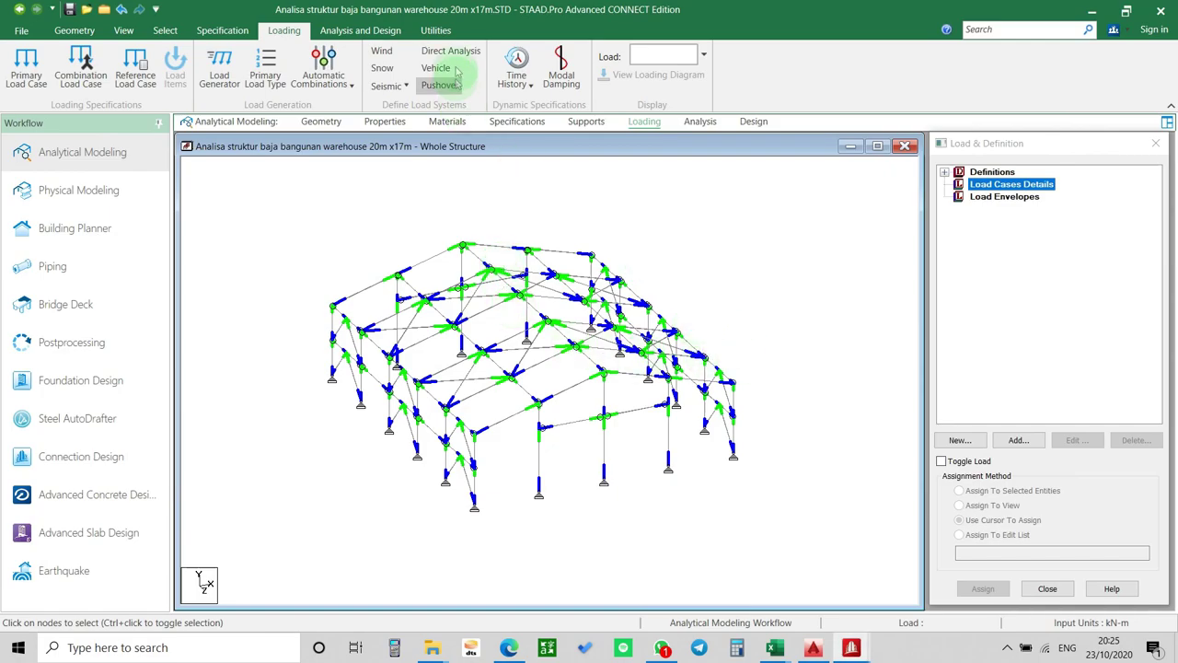
Open the warehouse model's command file in the STAAD.Pro editor, maximized, at the SUPPORTS and FINISH lines.
click(446, 32)
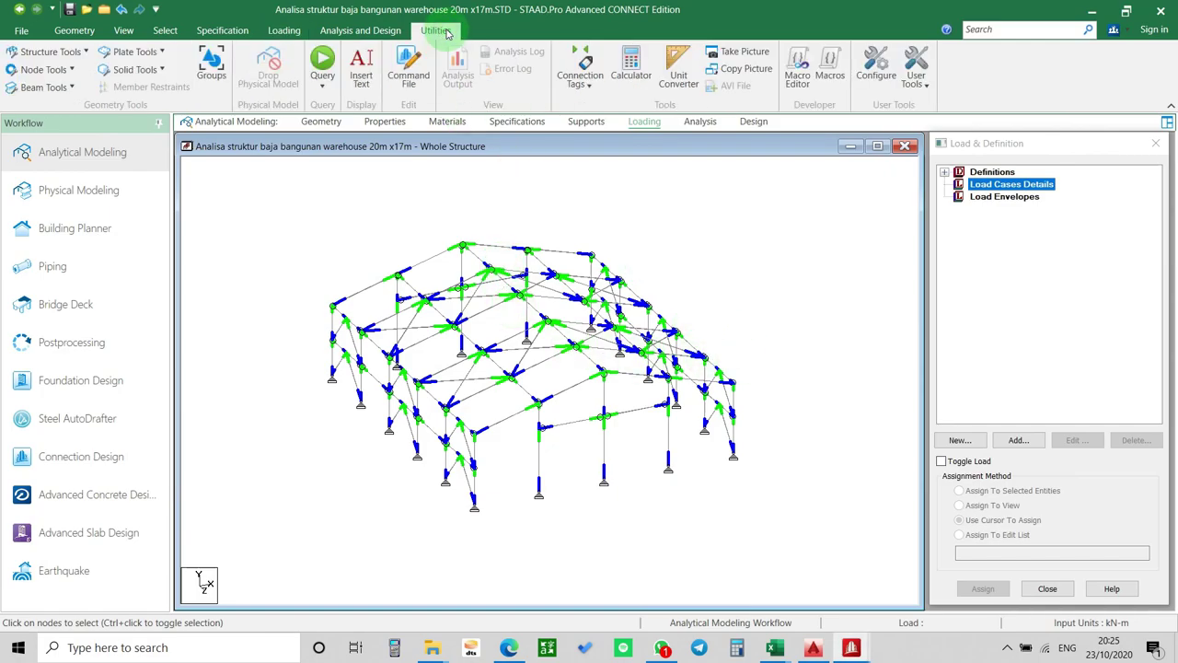
click(408, 74)
click(586, 400)
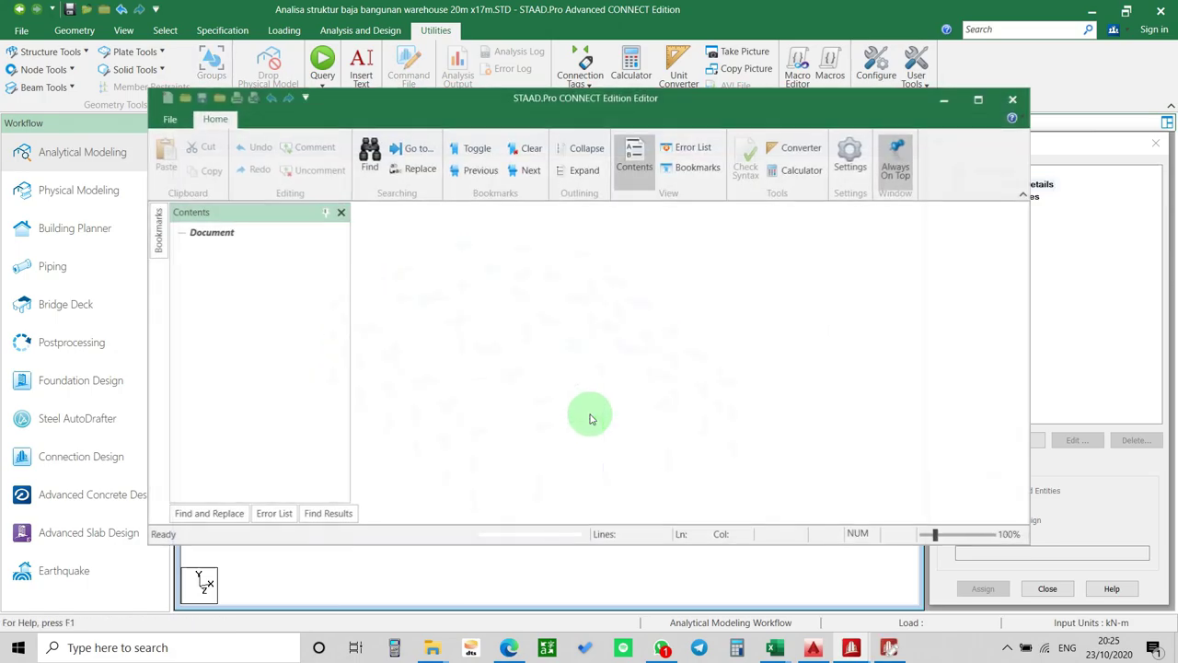
click(979, 101)
scroll(792, 361, down, 10)
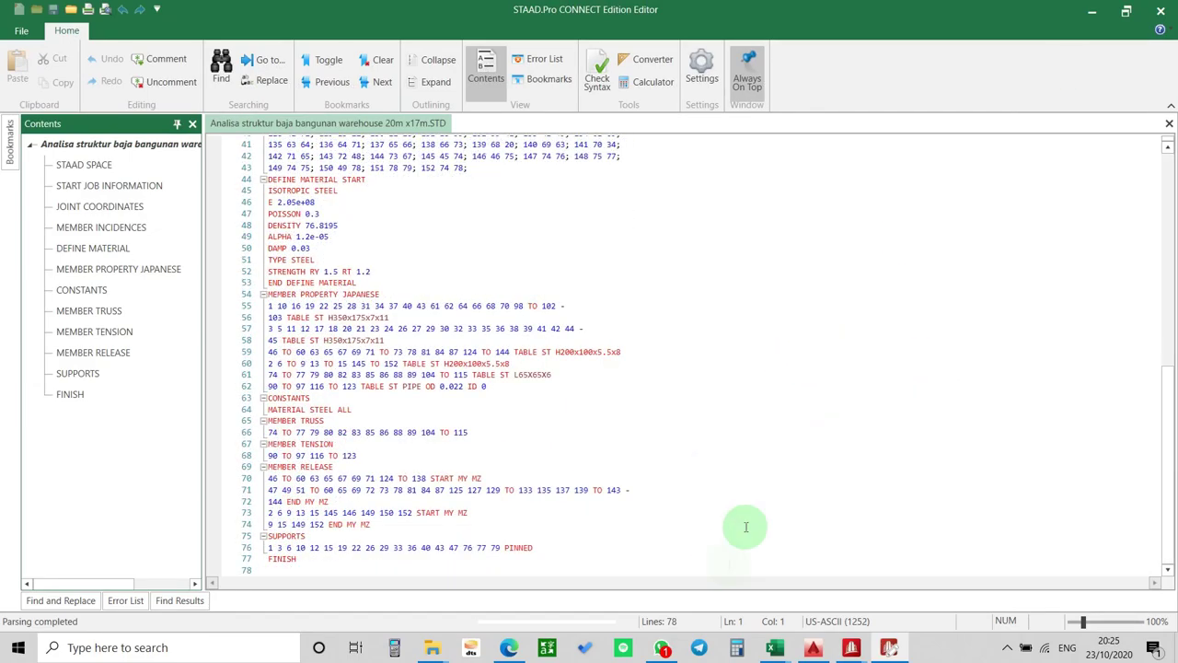
In the Excel LC Generator's Primary Load Case sheet, copy the STAAD commands for loads 1 to 11.
click(1094, 13)
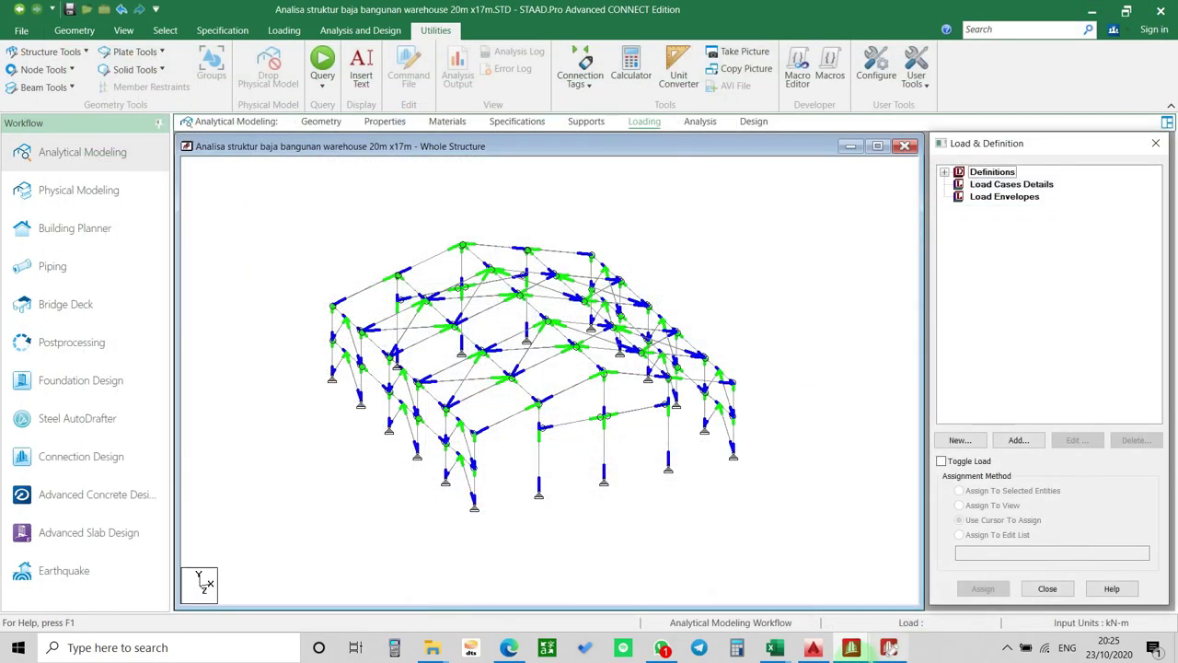
mouse_move(783, 649)
click(789, 625)
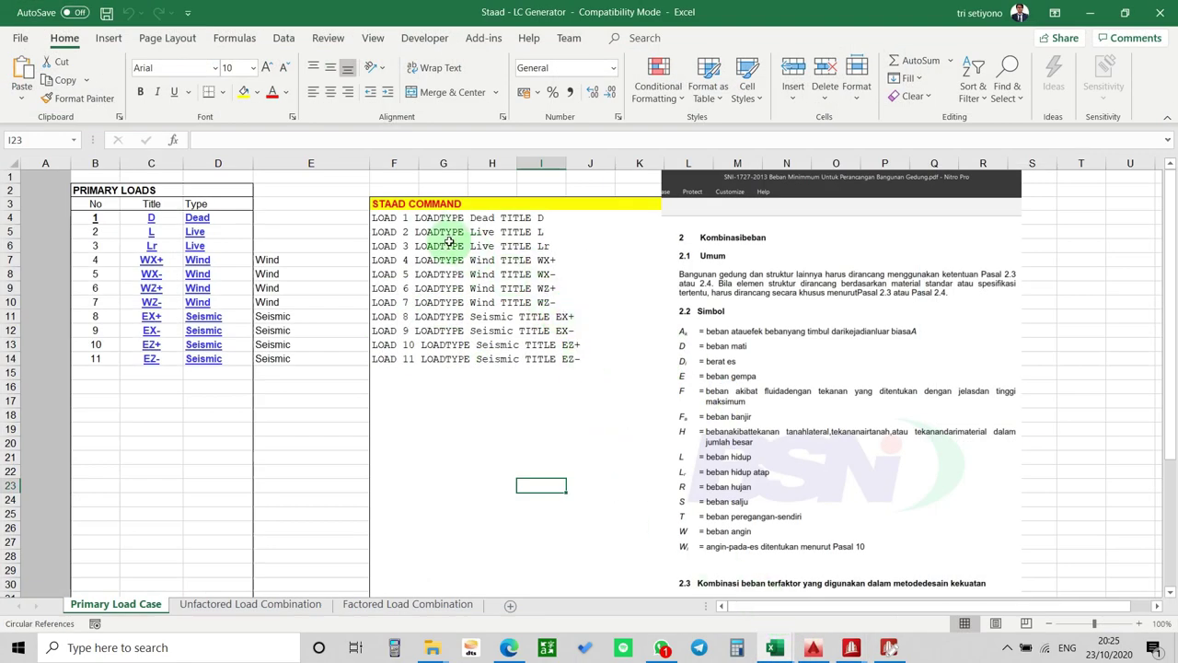
drag(386, 217, 582, 360)
key(ctrl+c)
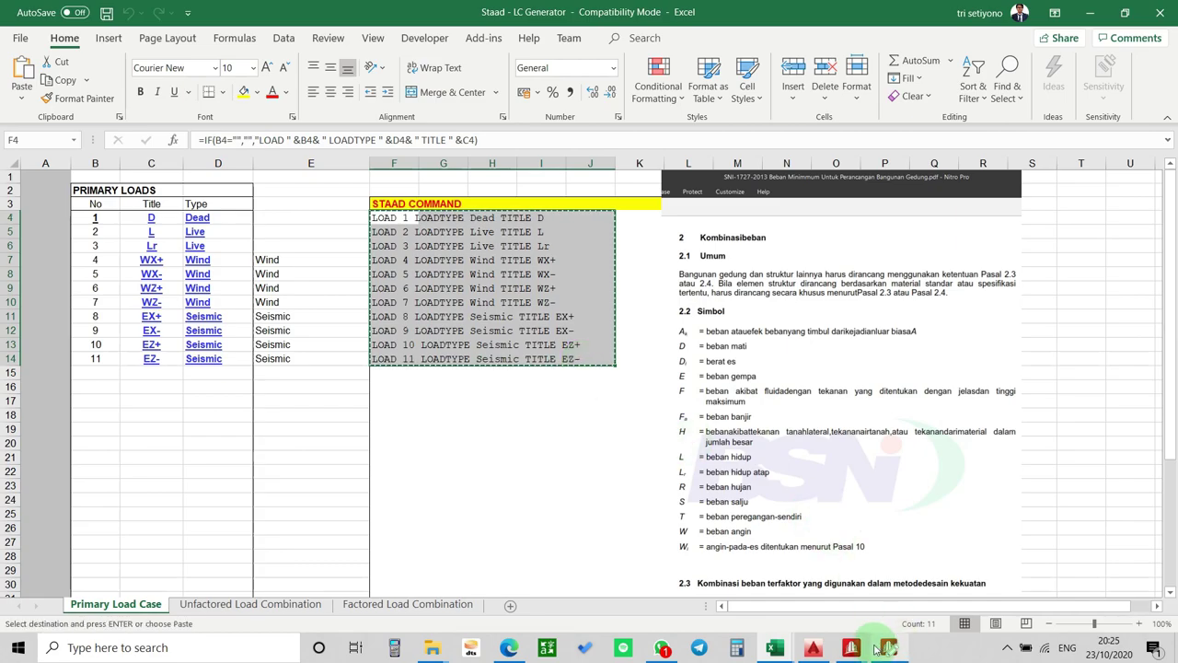
Paste the copied primary load commands into the STAAD editor on a new line between the PINNED supports line and FINISH.
click(889, 647)
scroll(532, 442, down, 1)
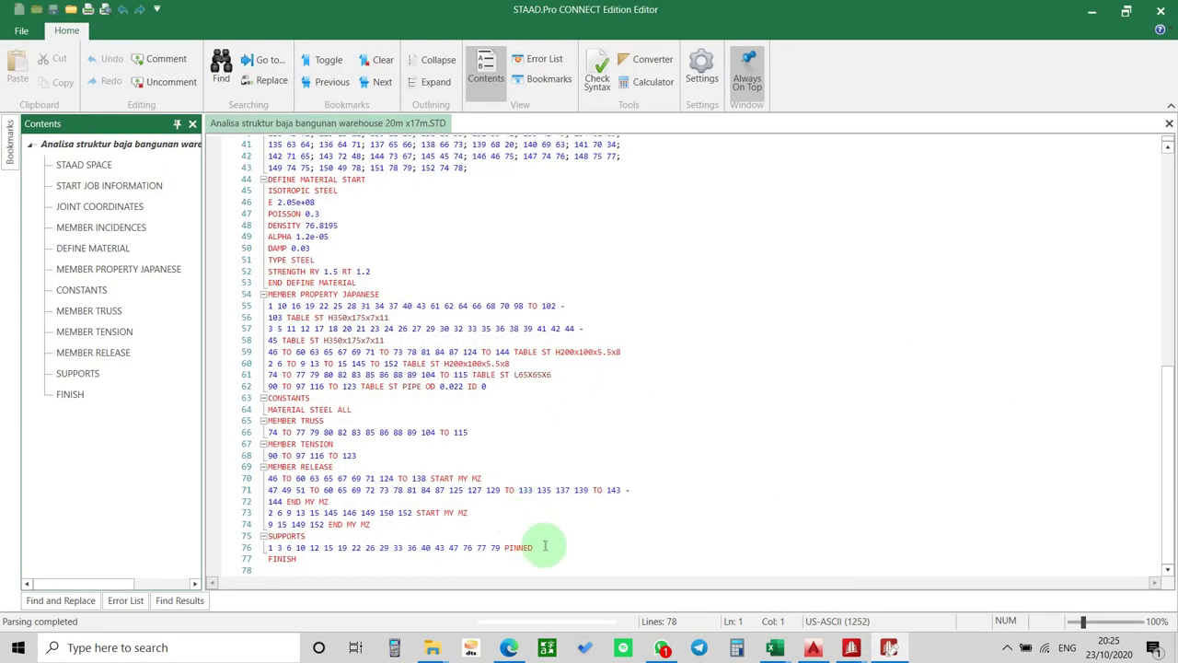
click(545, 546)
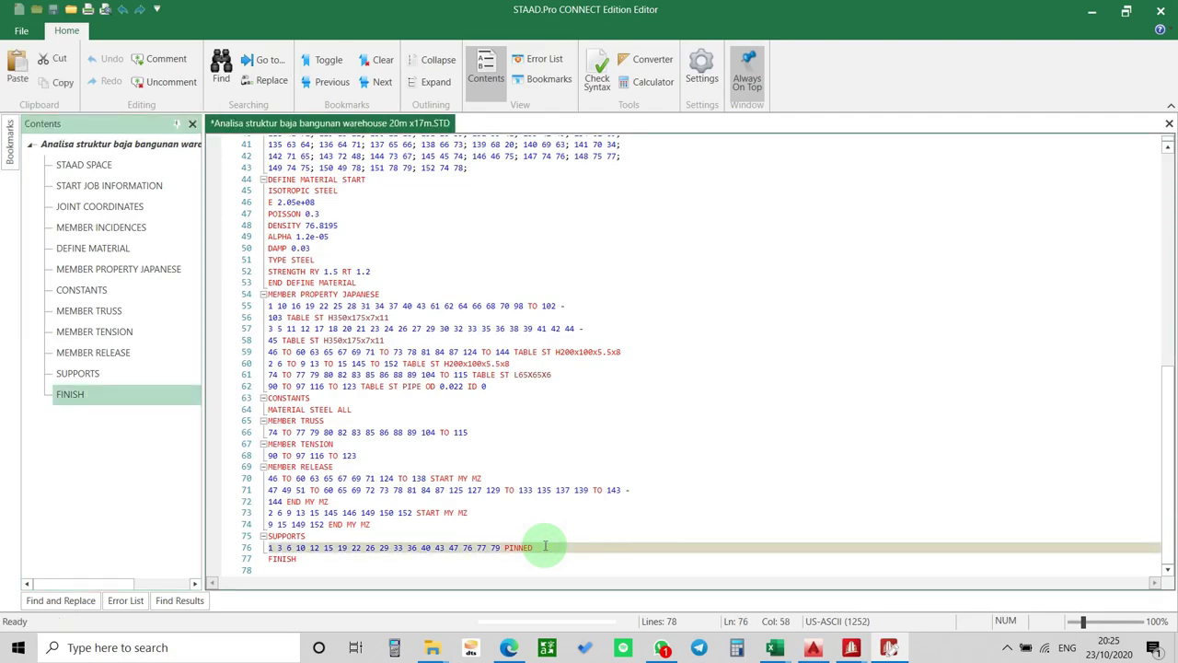
key(Return)
key(ctrl+v)
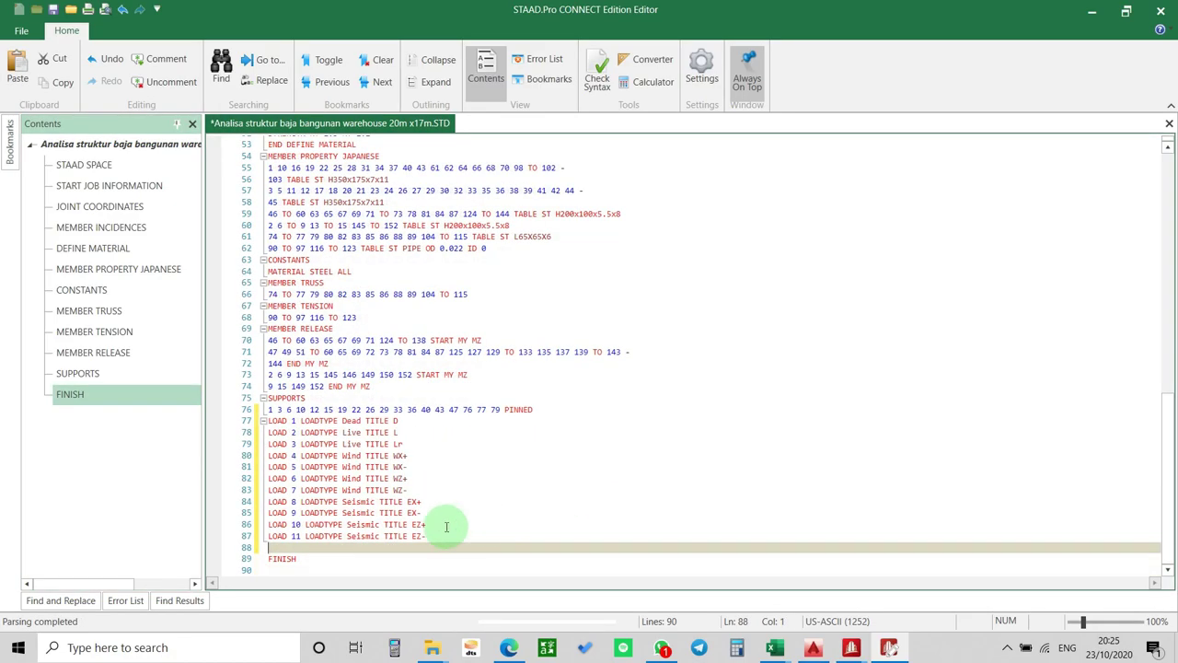
Add the comment line *LOAD COMBINATION UNFACTORED* below LOAD 11, followed by an empty line.
key(Return)
key(Return)
key(Up)
key(Up)
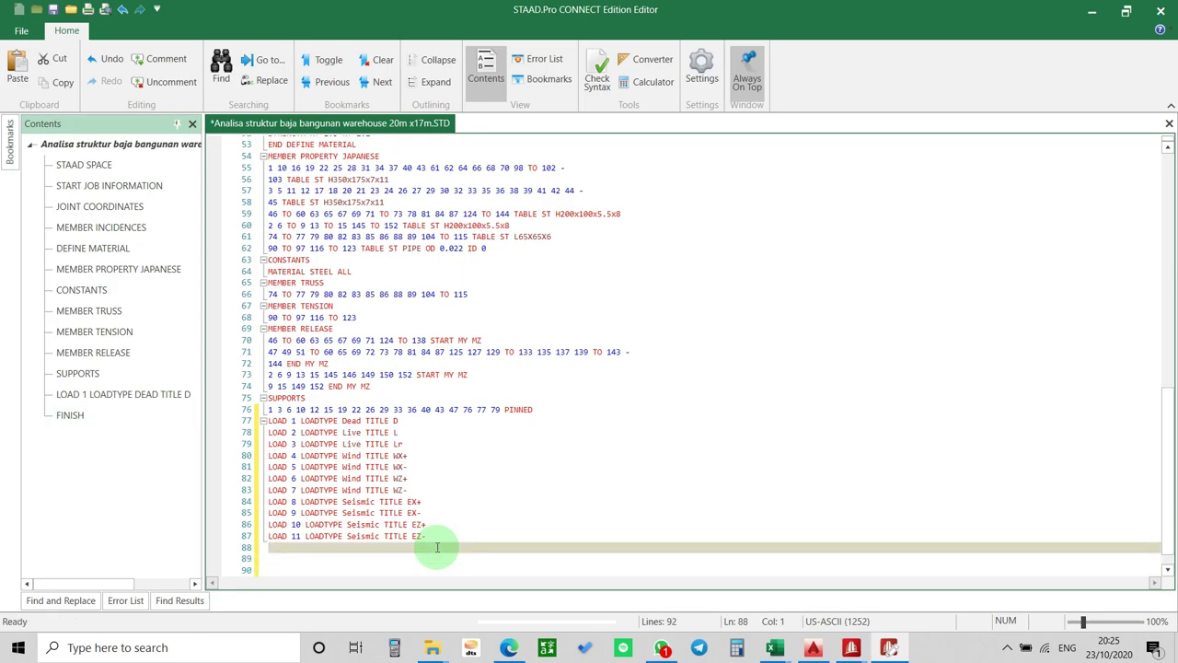
text(*)
key(Caps_Lock)
text(LOAD COMBINATION UNFACTORED*)
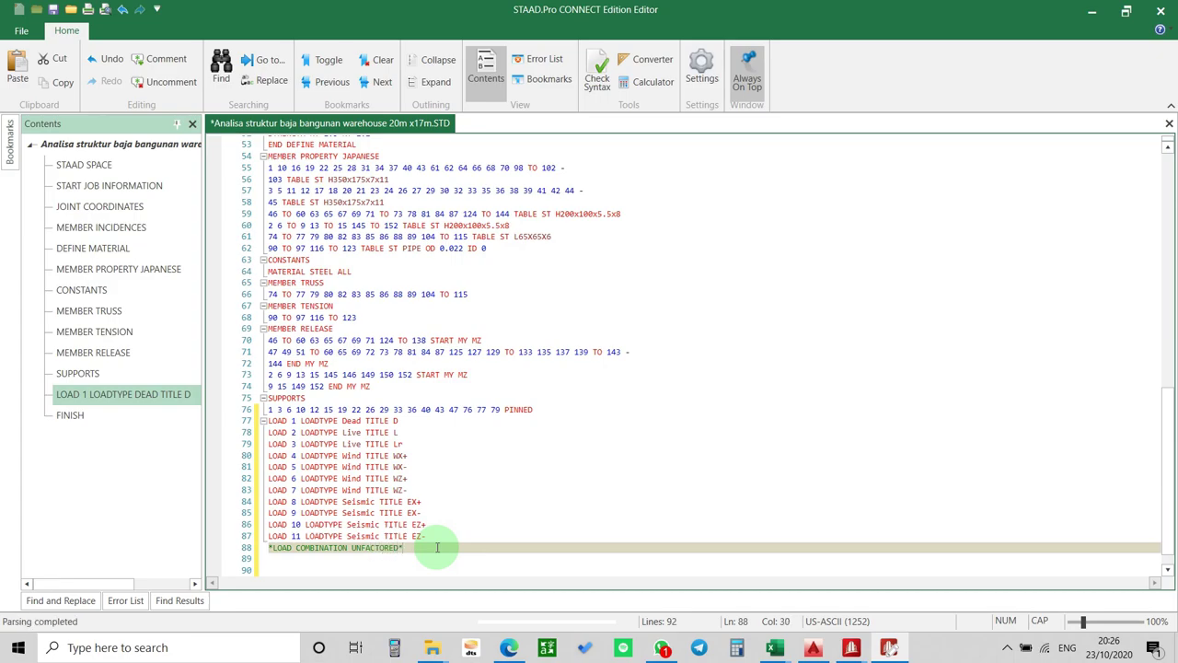
key(Return)
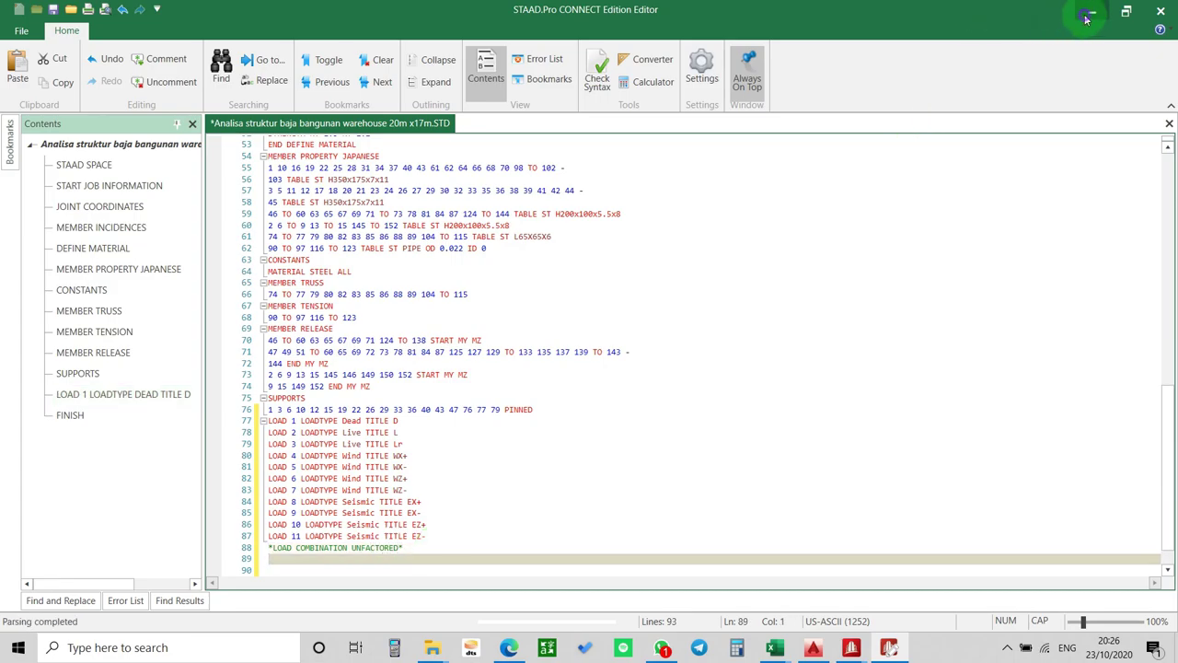
Copy the STAAD commands for load combinations 100 to 127 from Excel's Unfactored Load Combination sheet and return to the STAAD editor.
click(1092, 11)
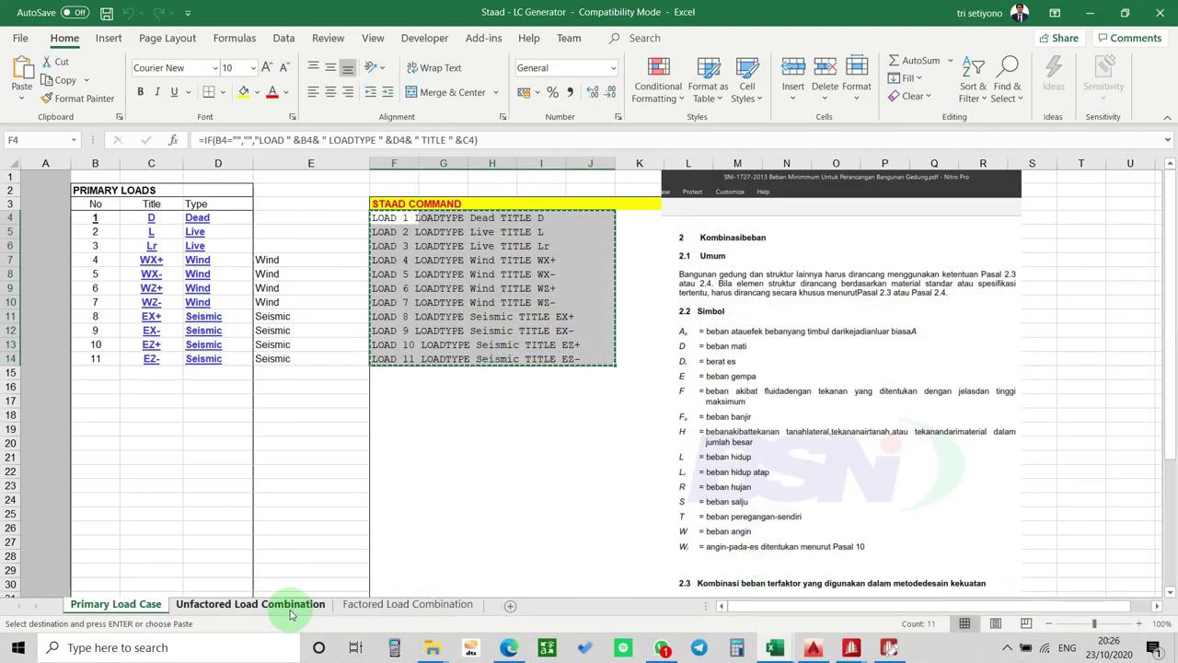
click(290, 608)
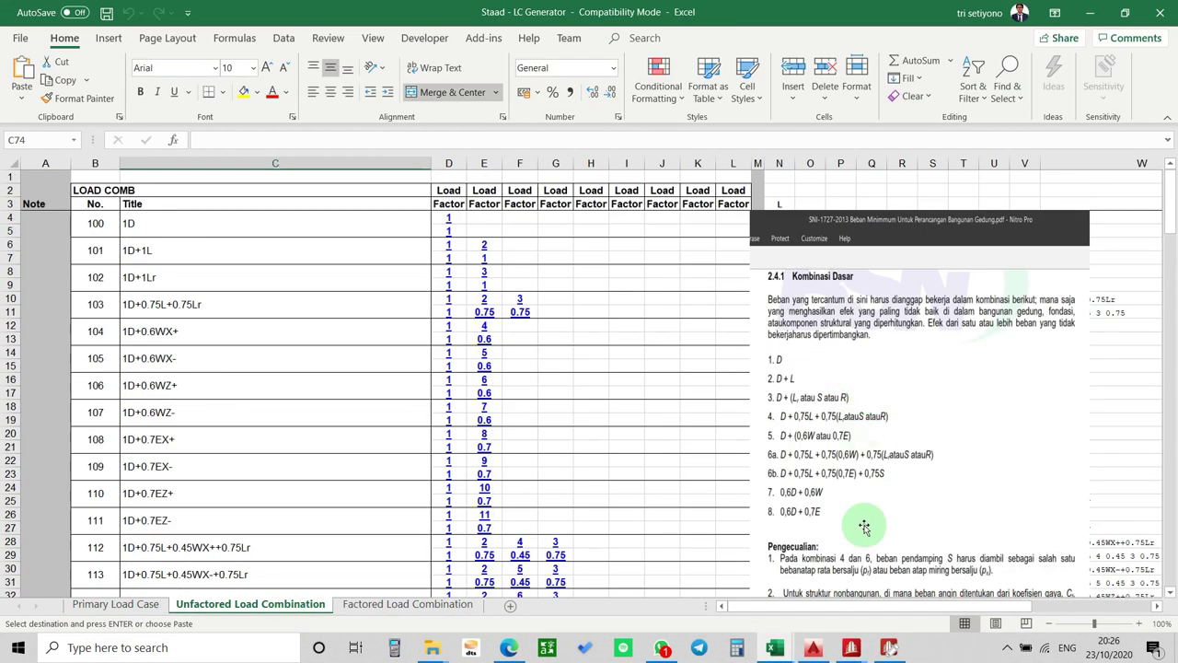
drag(903, 610, 1013, 605)
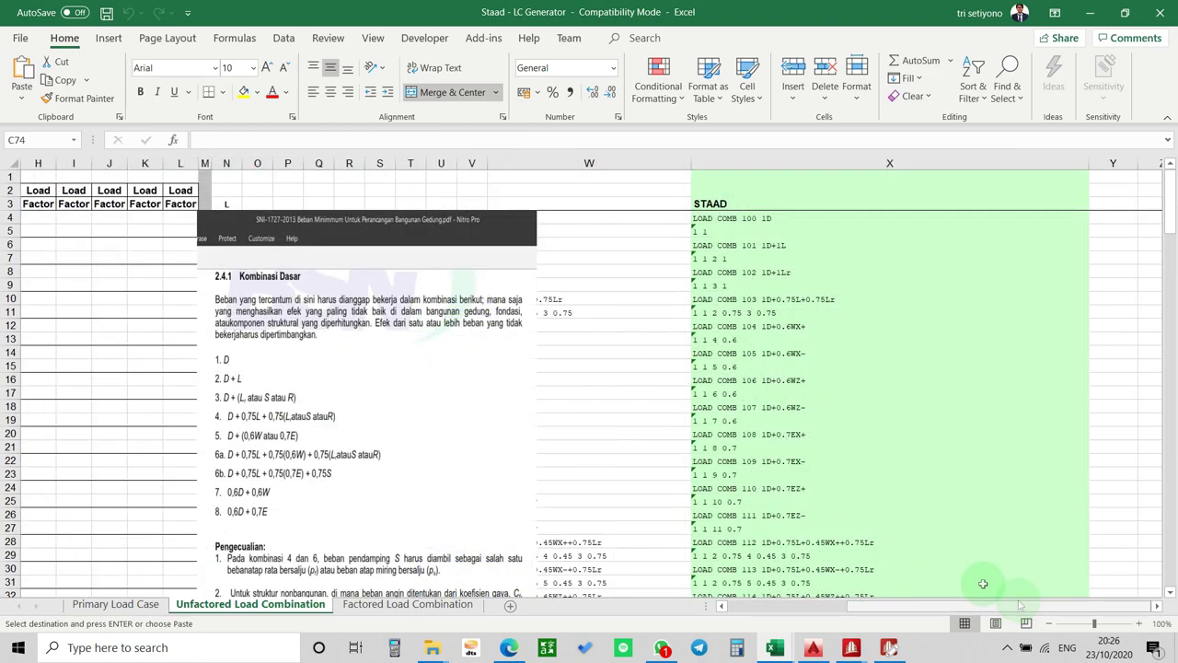
click(702, 218)
drag(702, 217, 774, 271)
click(884, 647)
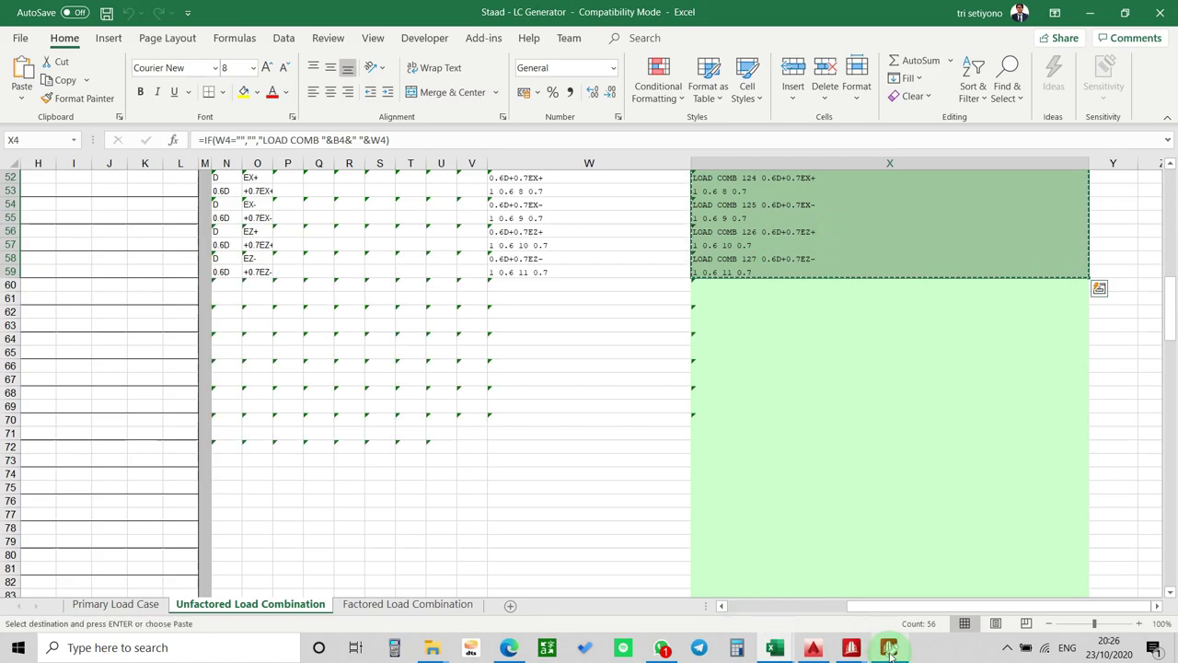
Paste the load combination commands 100 to 127 below the unfactored comment and add the line *LOAD COMBINATION FACTORED with an empty line beneath it.
scroll(415, 535, down, 1)
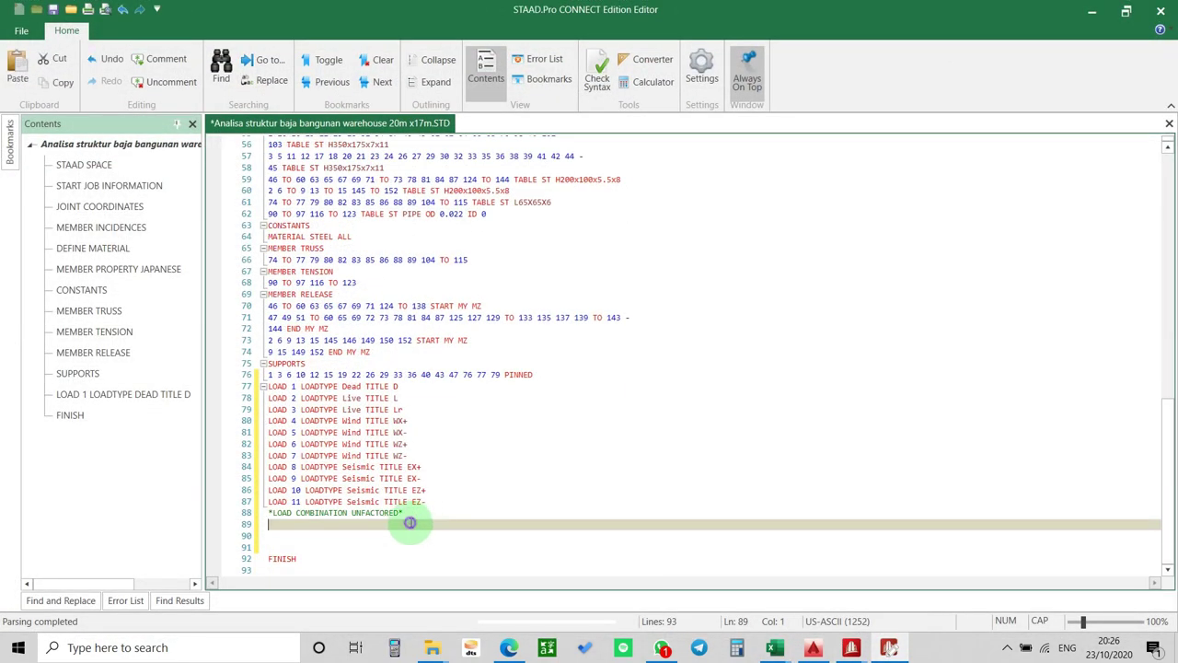
key(ctrl+v)
scroll(426, 510, down, 1)
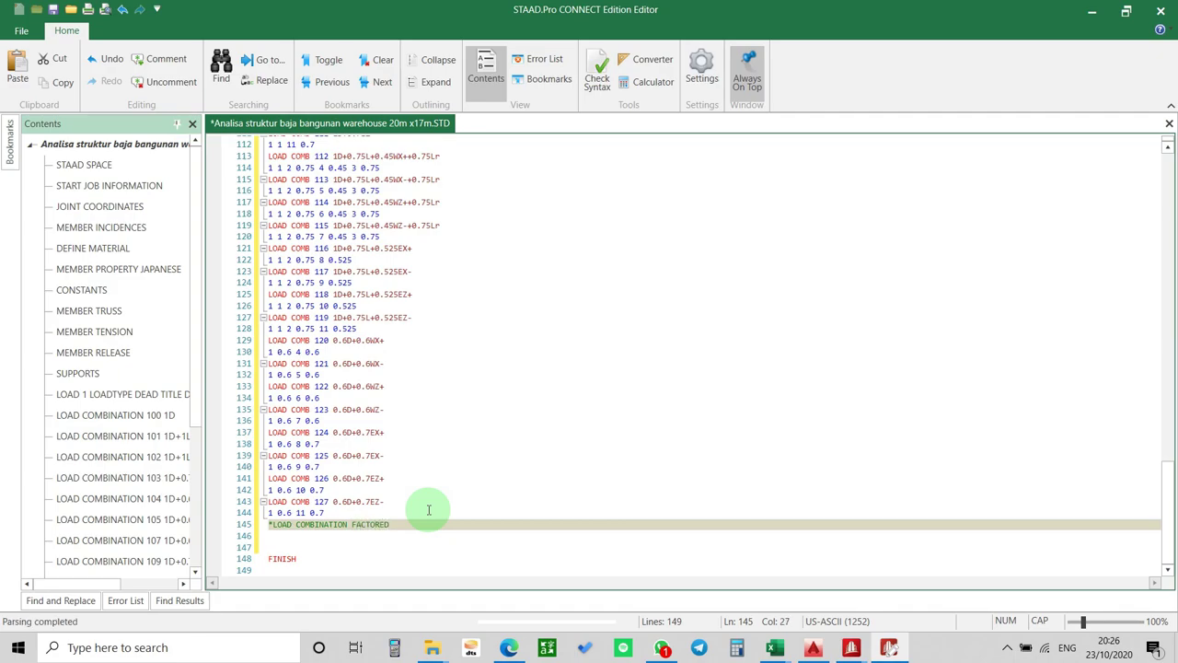
key(Return)
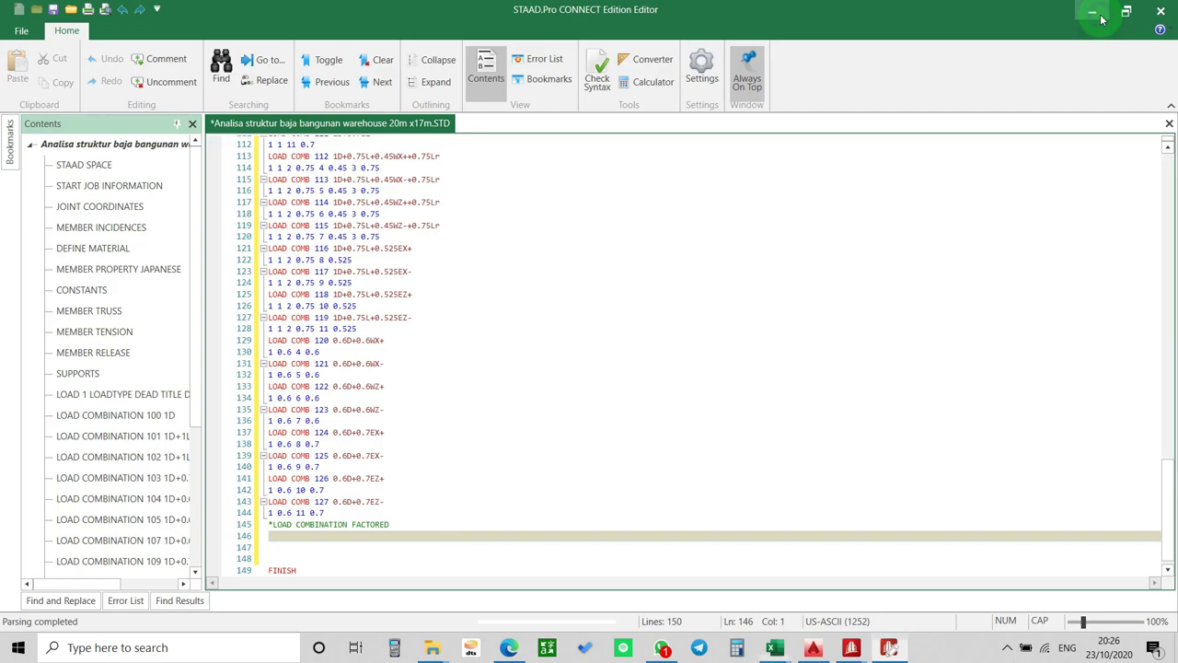
In Excel's Factored Load Combination sheet, copy the STAAD commands for load combinations 200 to 217.
click(1102, 20)
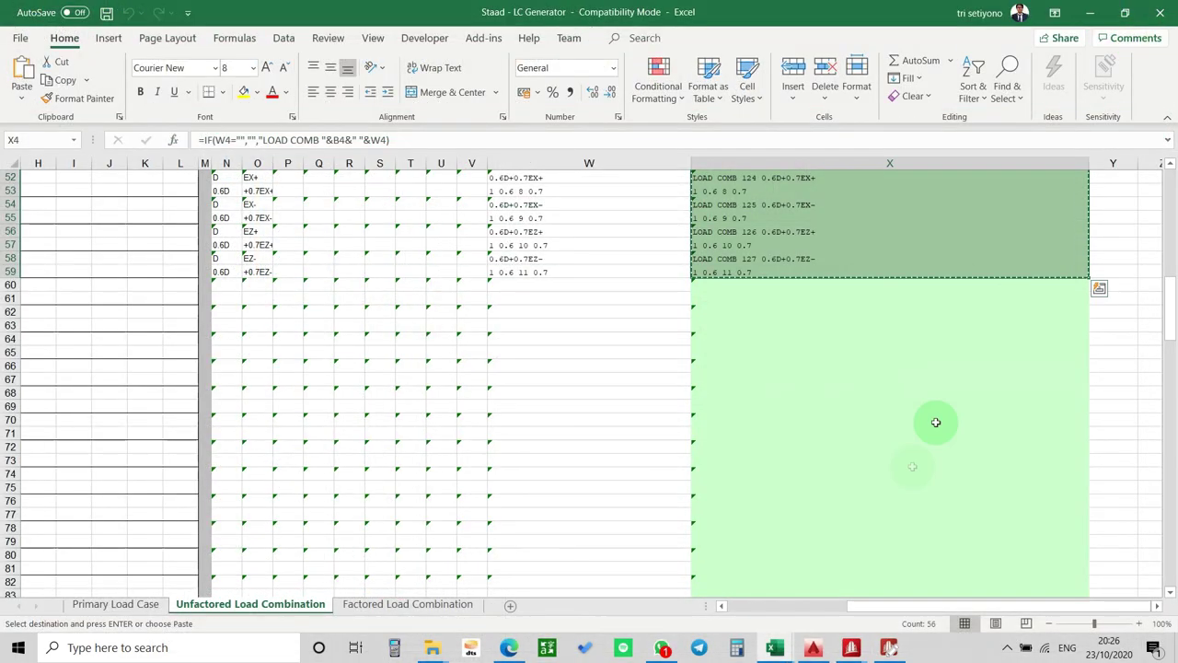
click(414, 606)
click(1079, 233)
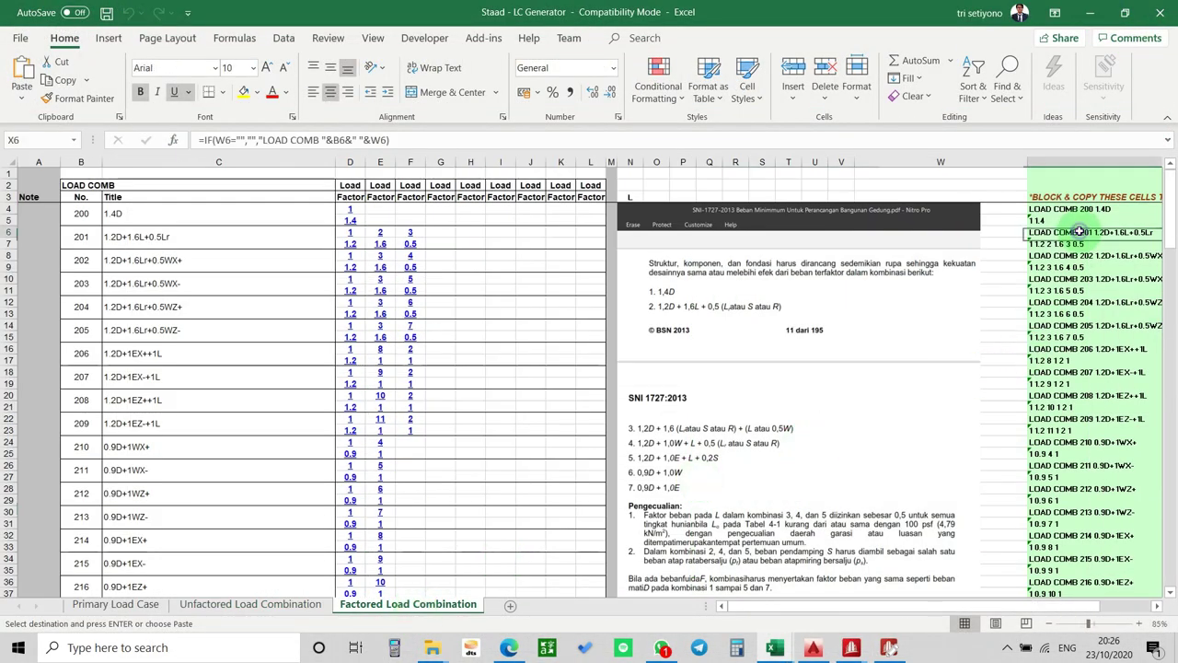
drag(1072, 210, 1079, 452)
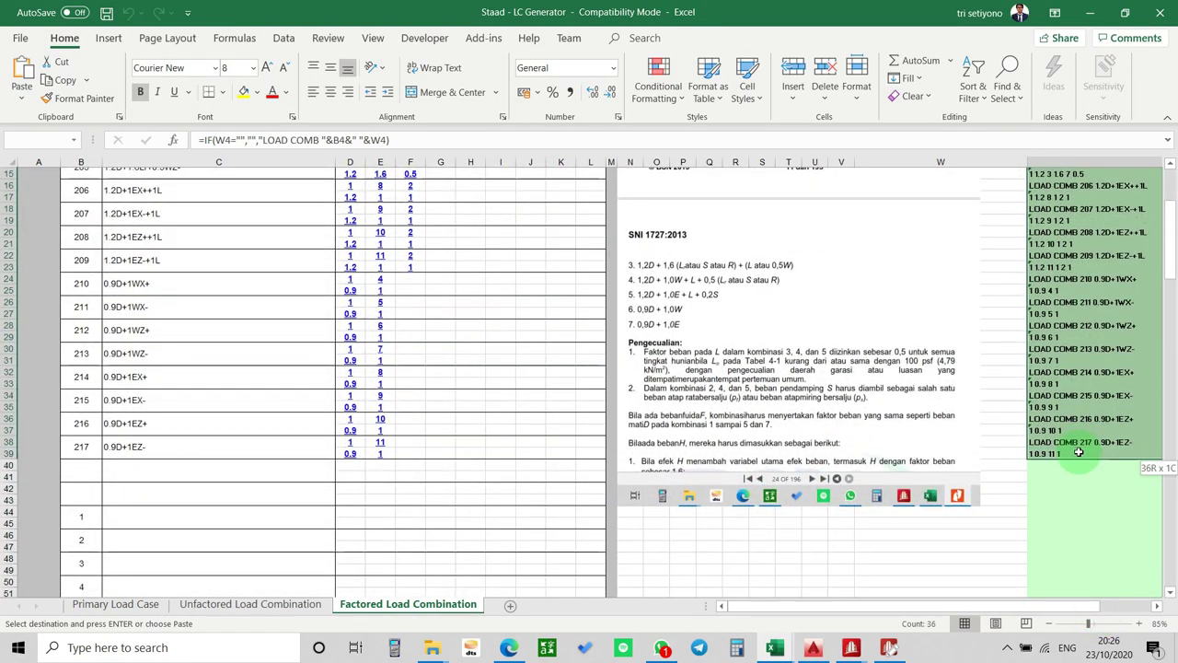
Return to the STAAD editor and paste the factored combination commands below the *LOAD COMBINATION FACTORED line.
click(889, 647)
click(389, 543)
key(ctrl+v)
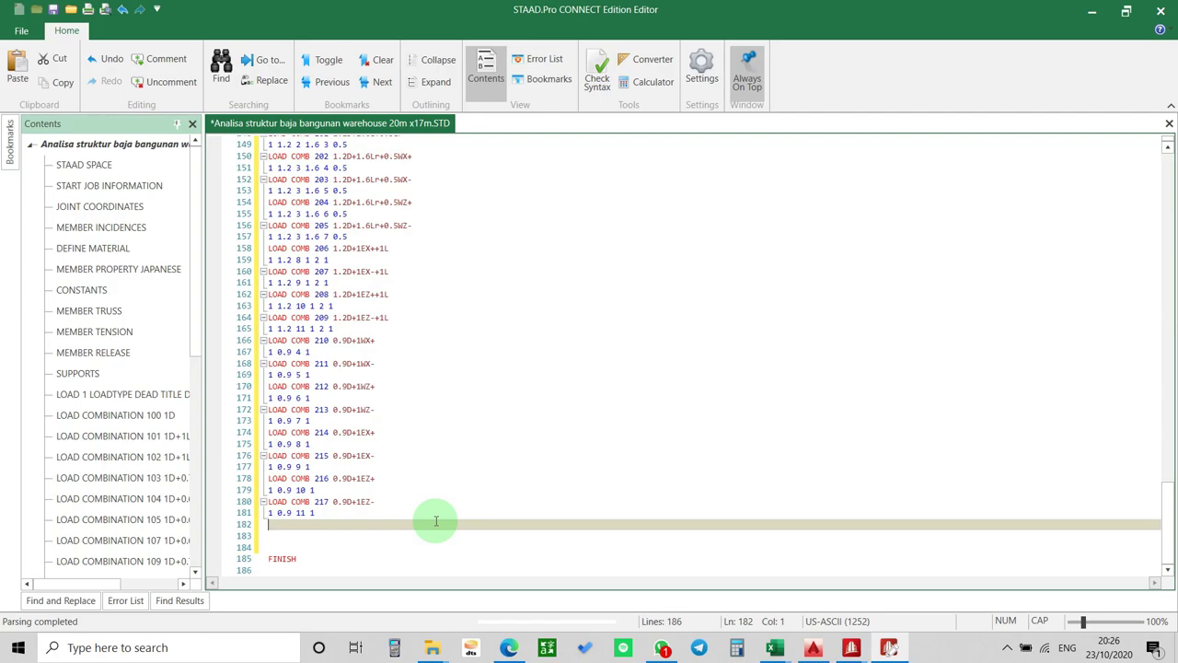
Add the line PERFORM ANALYSIS ALL below load combination 217 and remove the empty lines before FINISH.
text(PERFORM ANALYSIS)
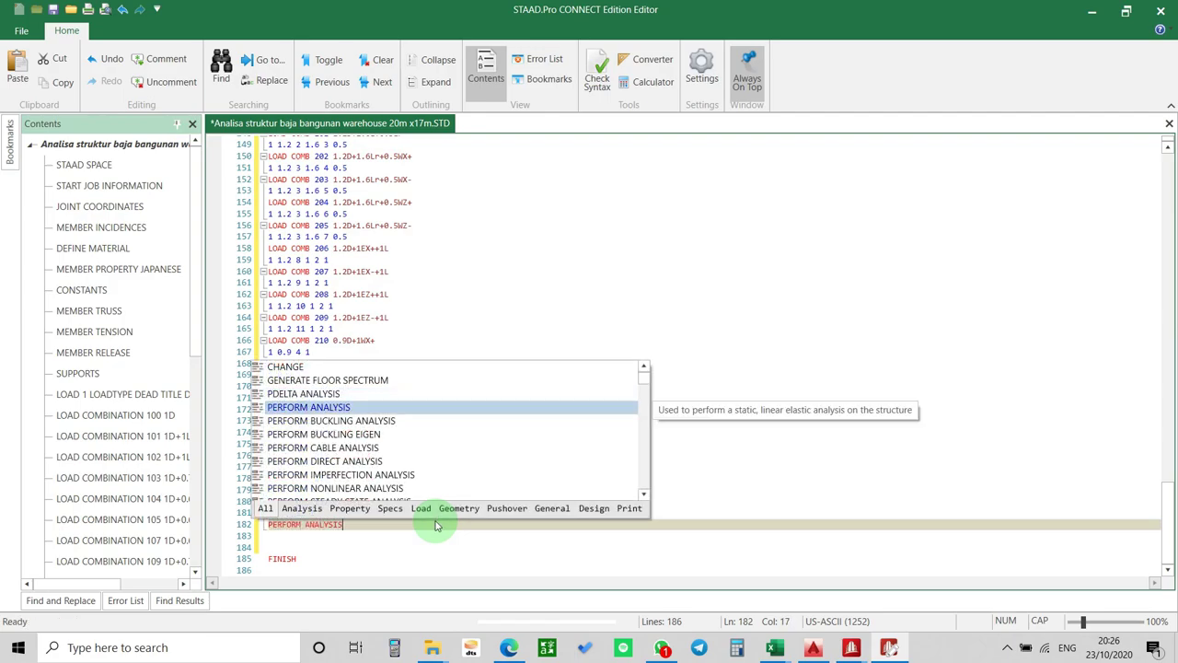
text( A)
key(Return)
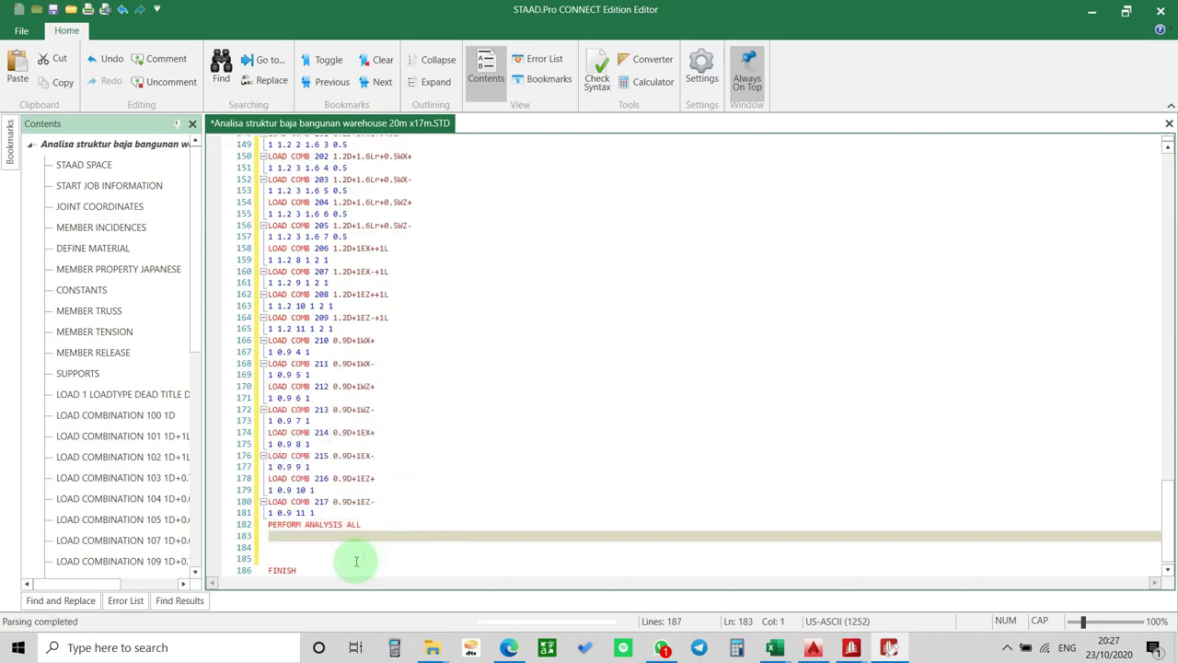
key(Delete)
key(Delete)
key(BackSpace)
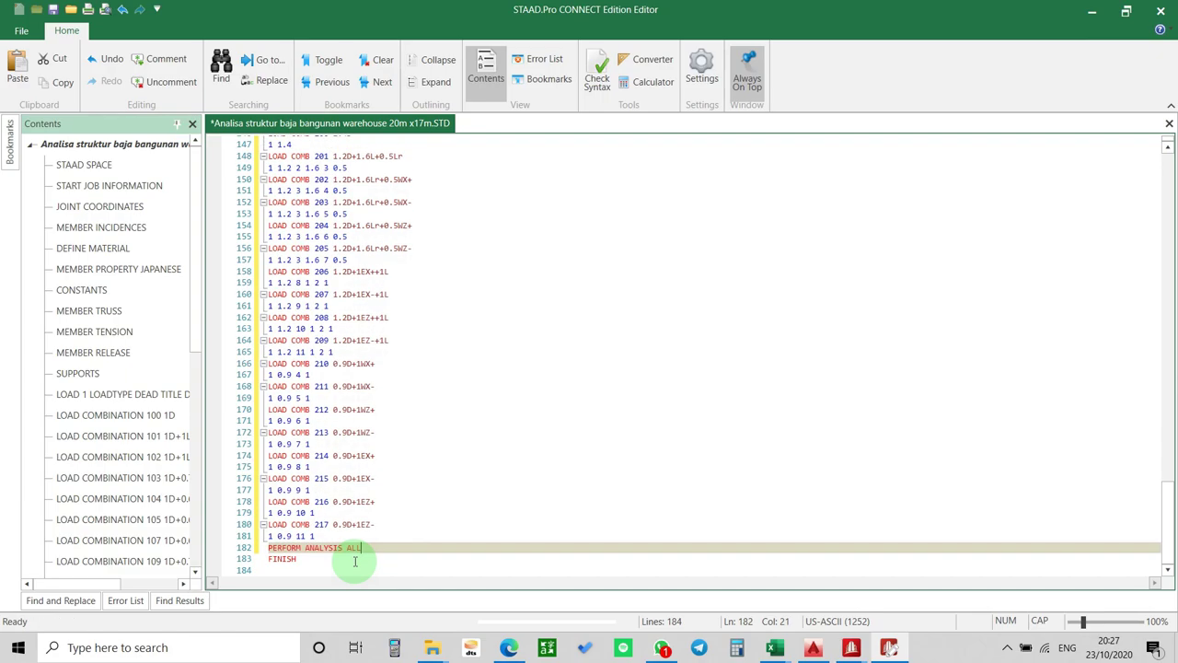
Move the seismic load lines LOAD 8 to LOAD 11 from below LOAD 7 to directly below the PINNED supports line.
scroll(421, 452, up, 20)
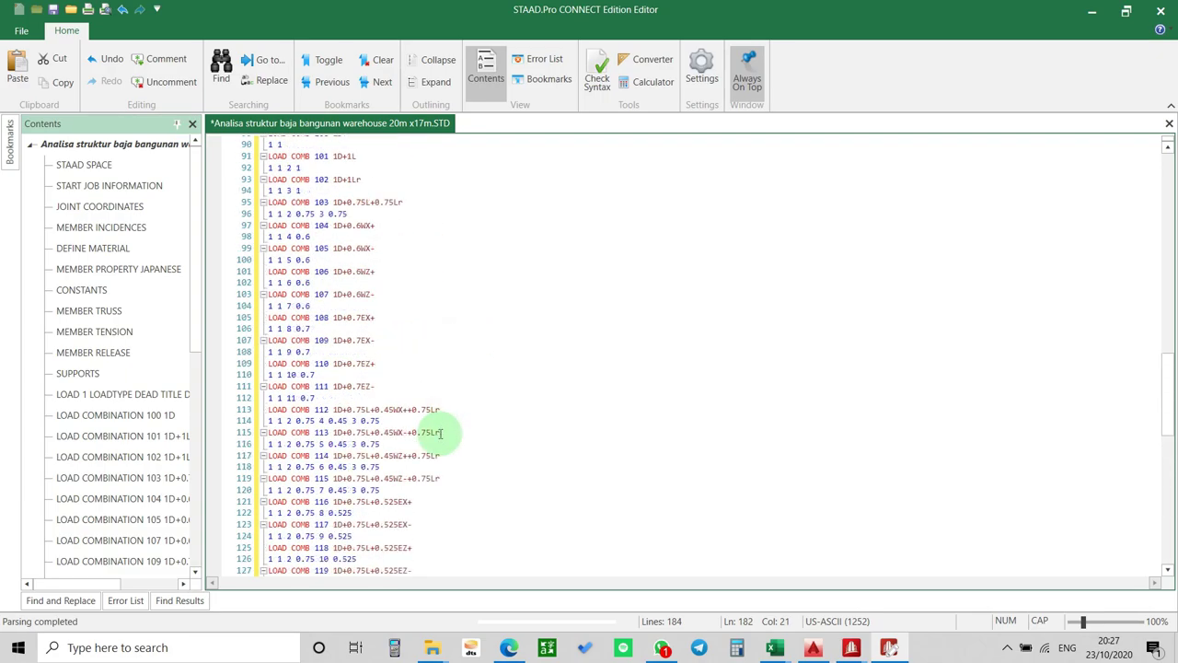
scroll(431, 434, up, 6)
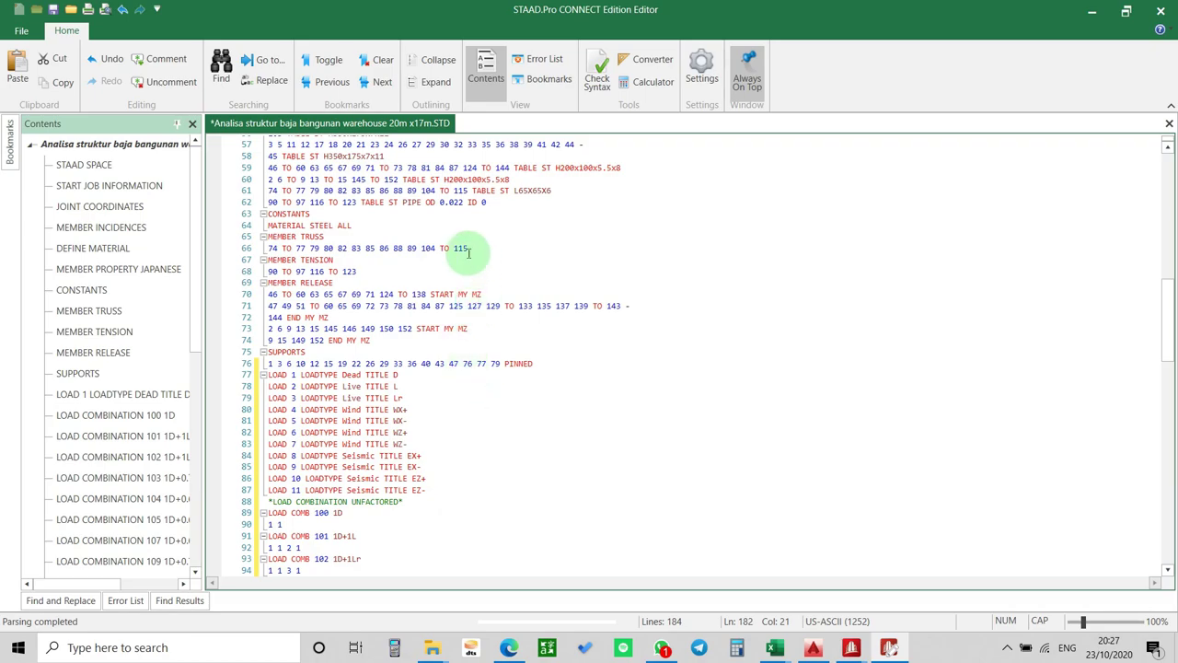
drag(440, 489, 268, 464)
key(ctrl+c)
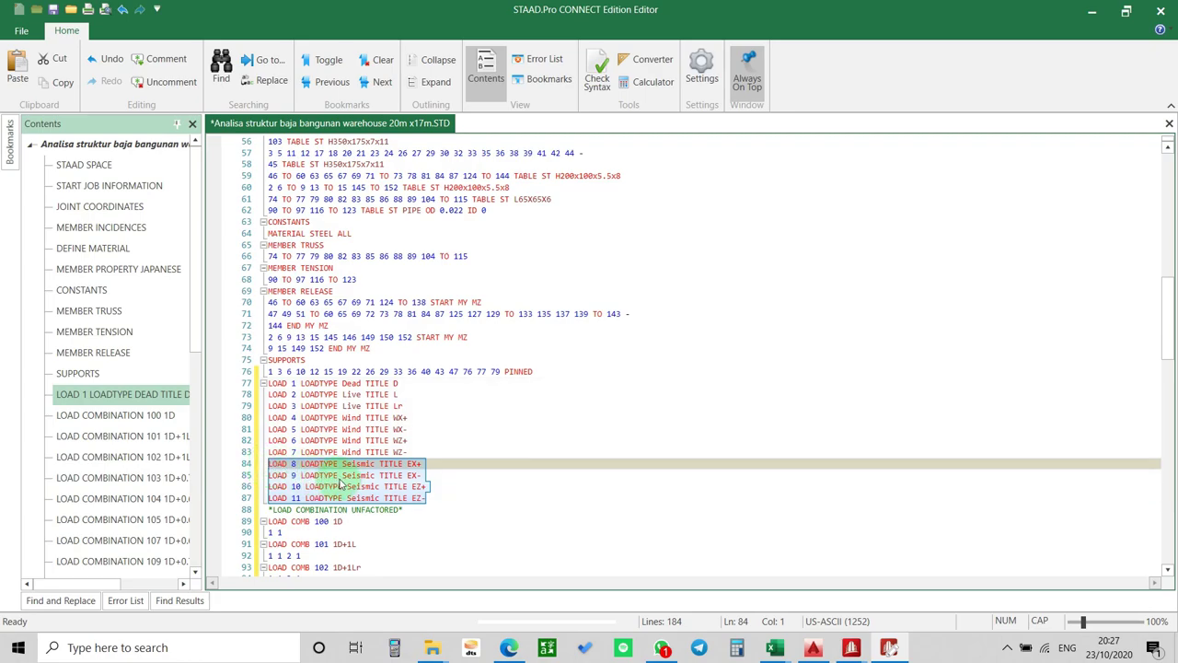
key(BackSpace)
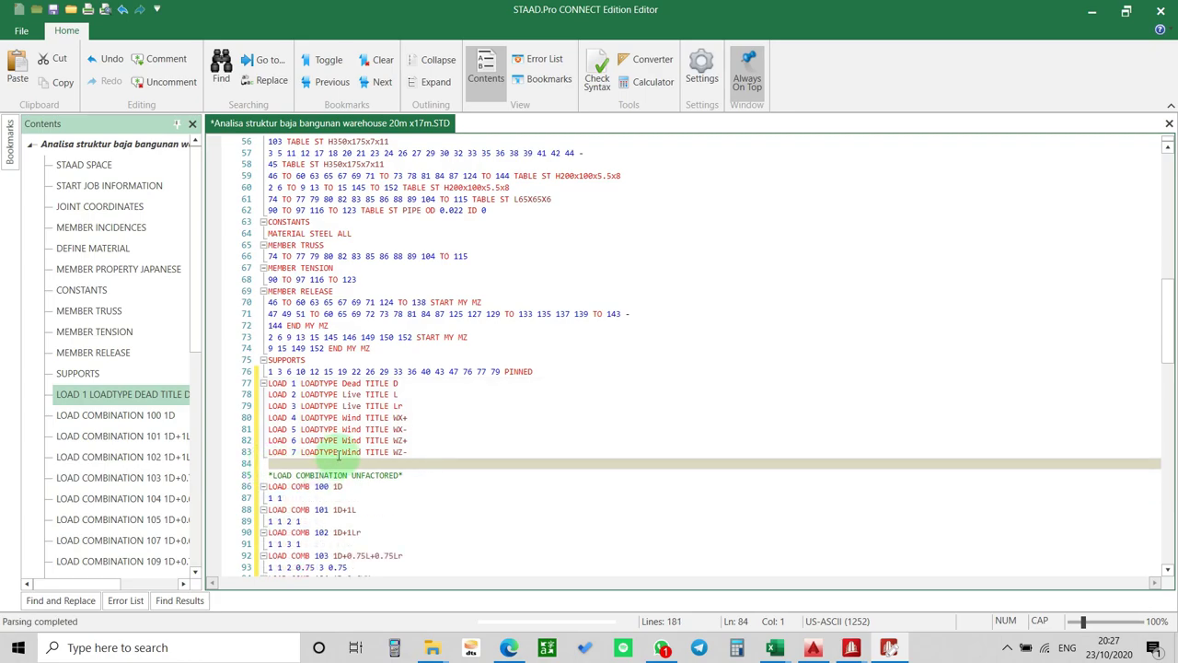
key(BackSpace)
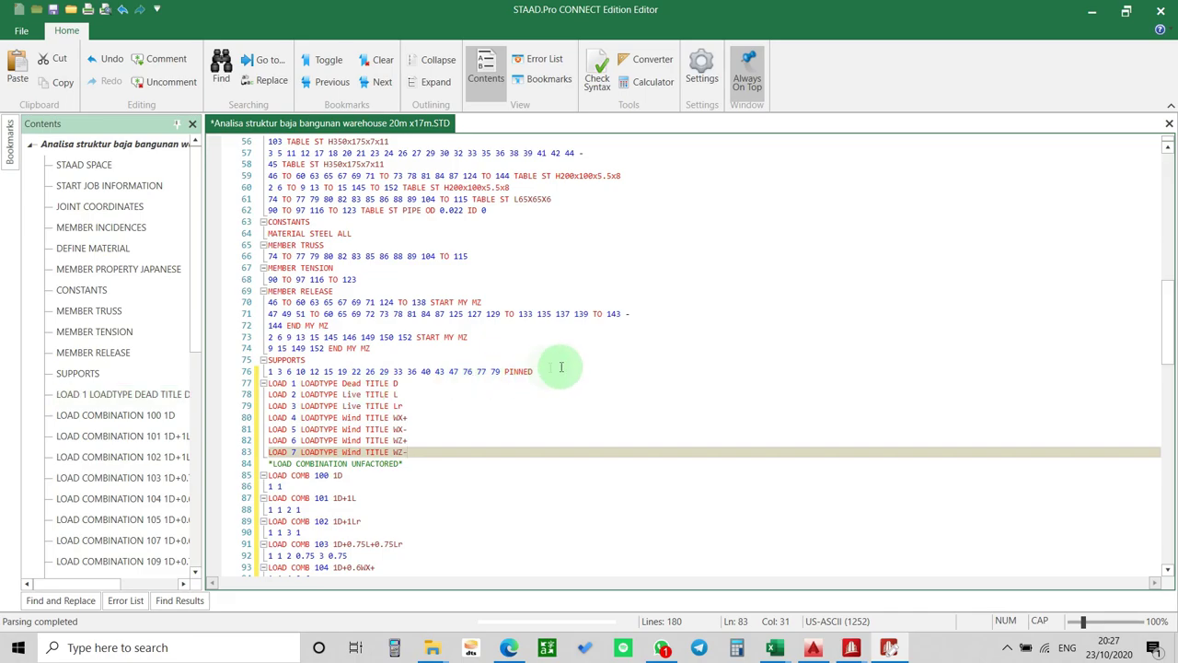
click(560, 367)
key(Return)
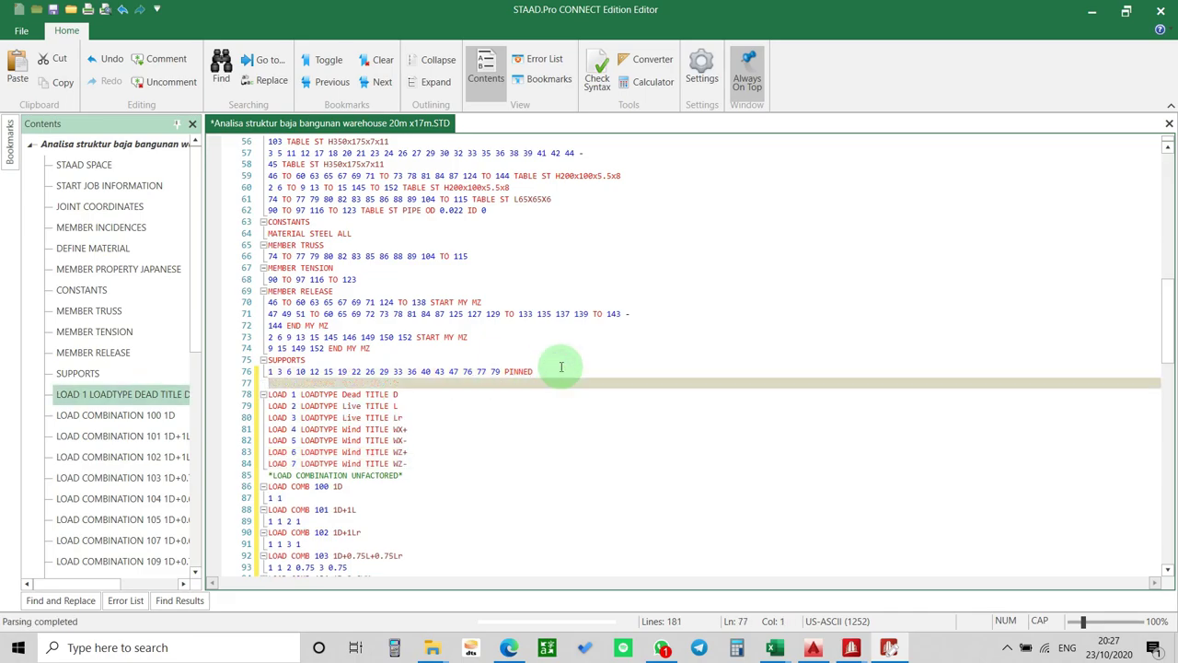
key(ctrl+v)
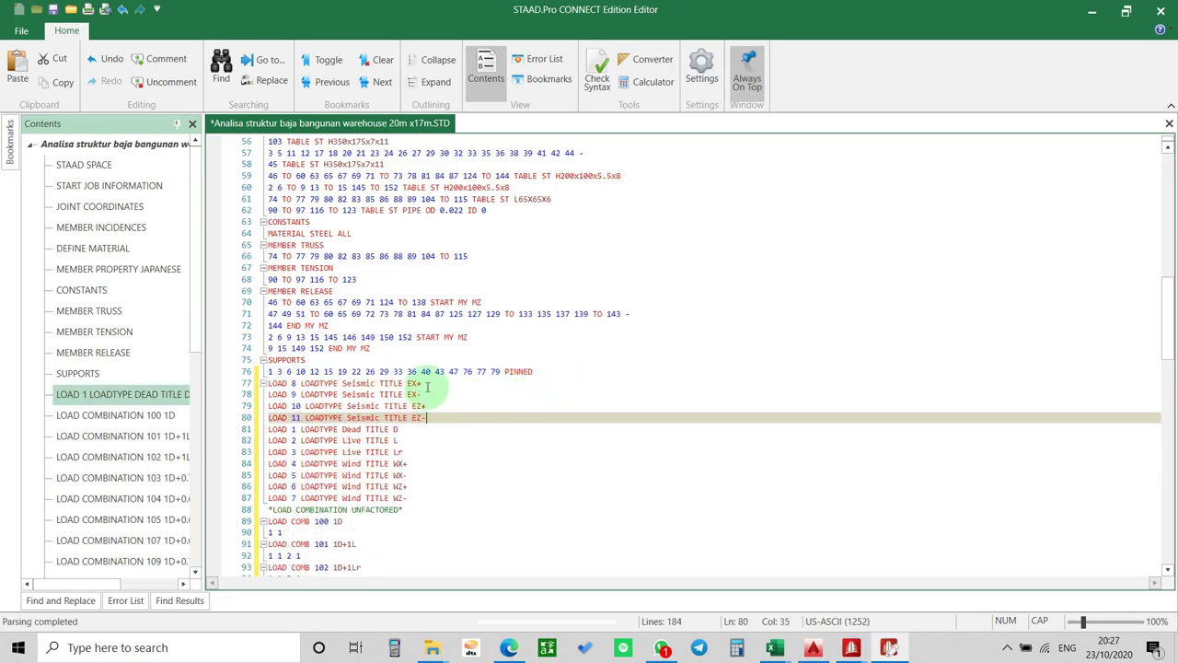
Insert the lines PERFORM ANALYSIS and CHANGE below LOAD 8 LOADTYPE Seismic TITLE EX+.
click(428, 383)
key(Return)
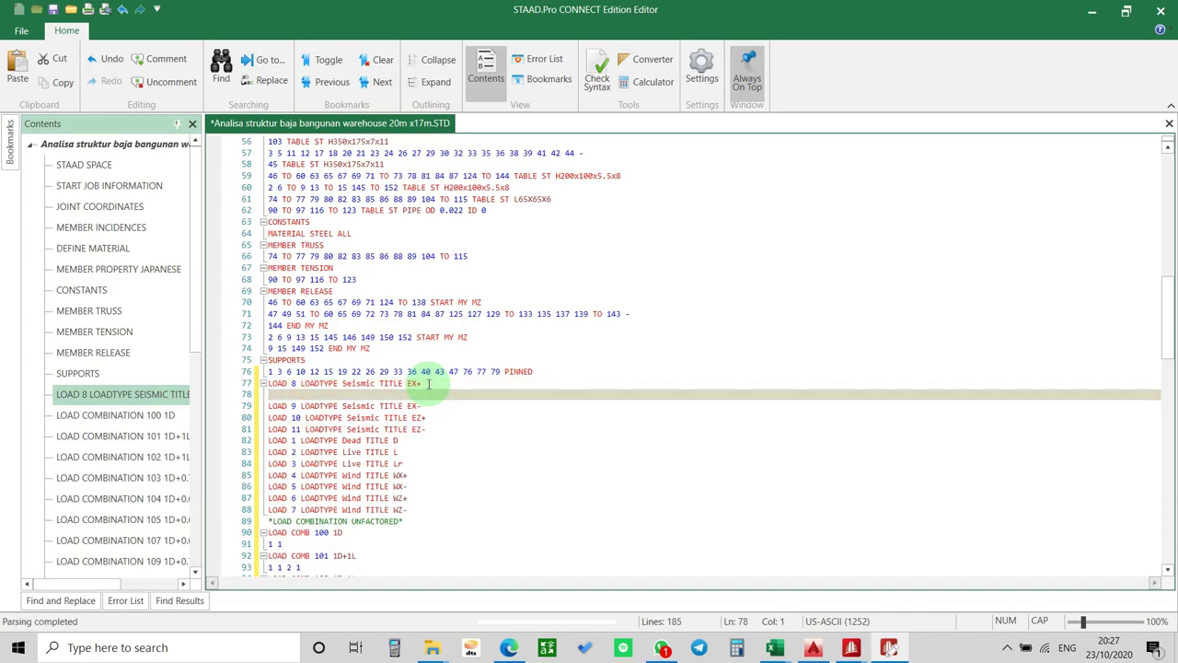
text(PERF)
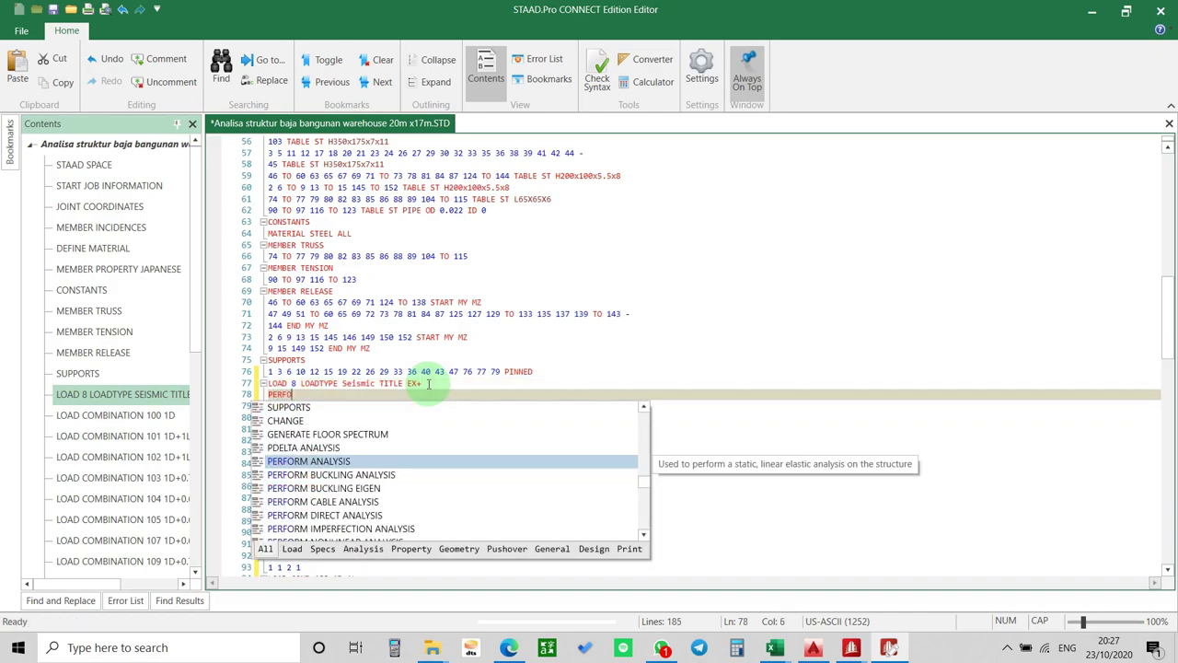
text(O)
double_click(388, 460)
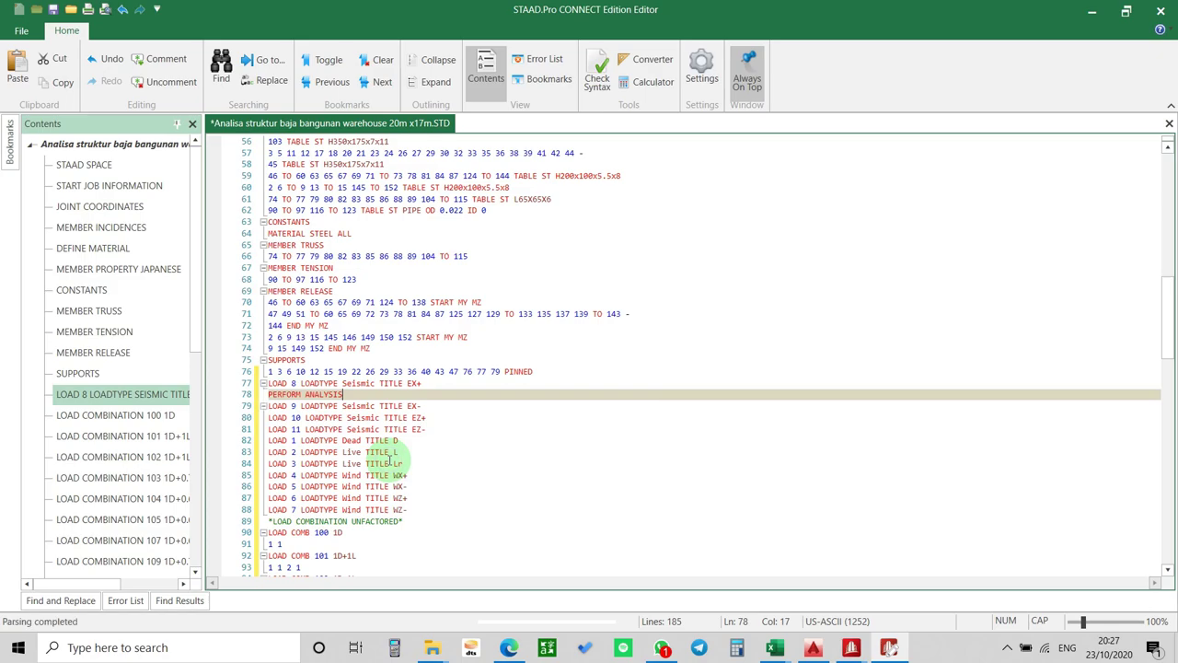
key(Return)
text(CHA)
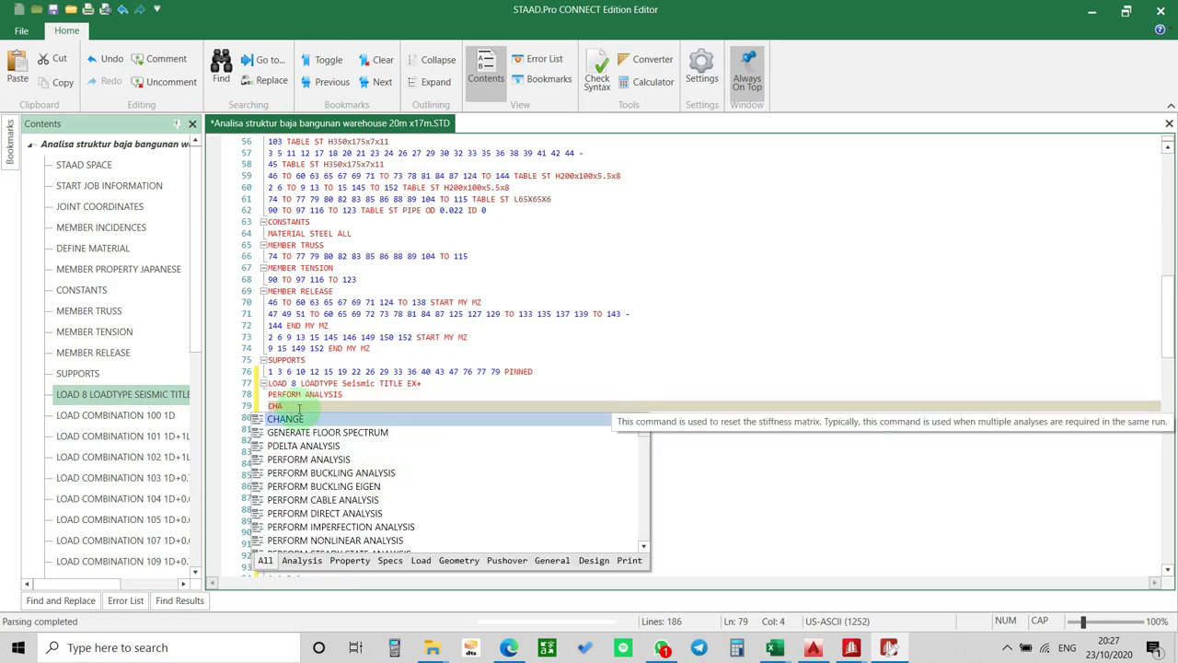
key(Escape)
text(NGE)
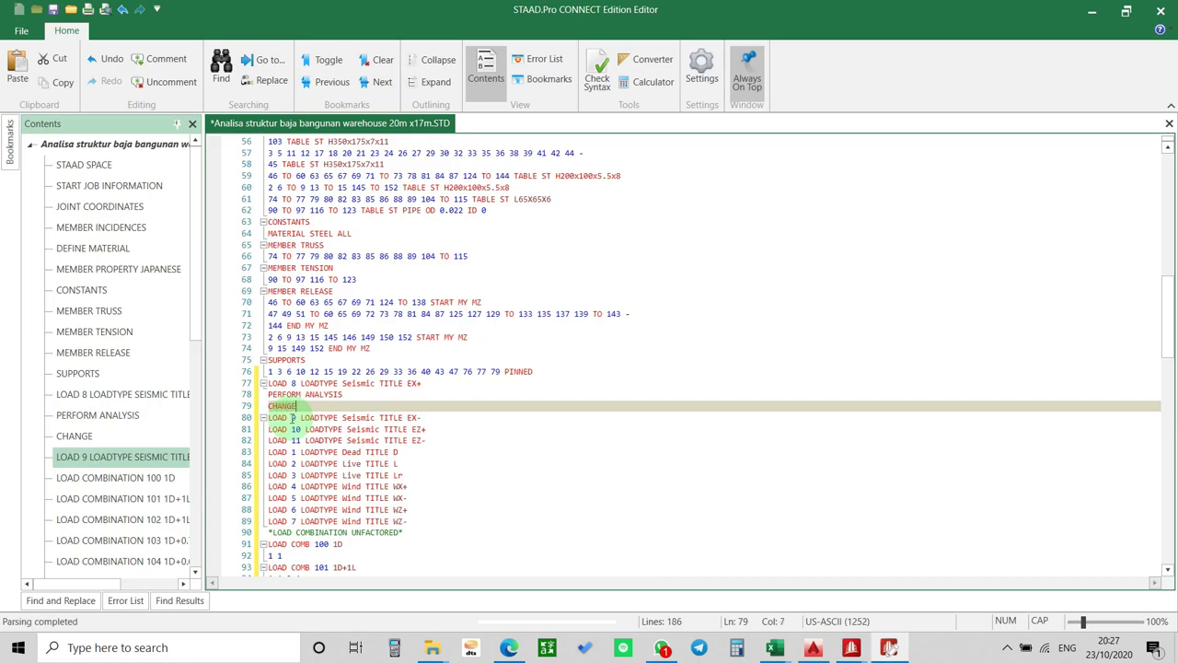
Copy the PERFORM ANALYSIS and CHANGE lines and paste them on a new line below LOAD 9.
click(291, 417)
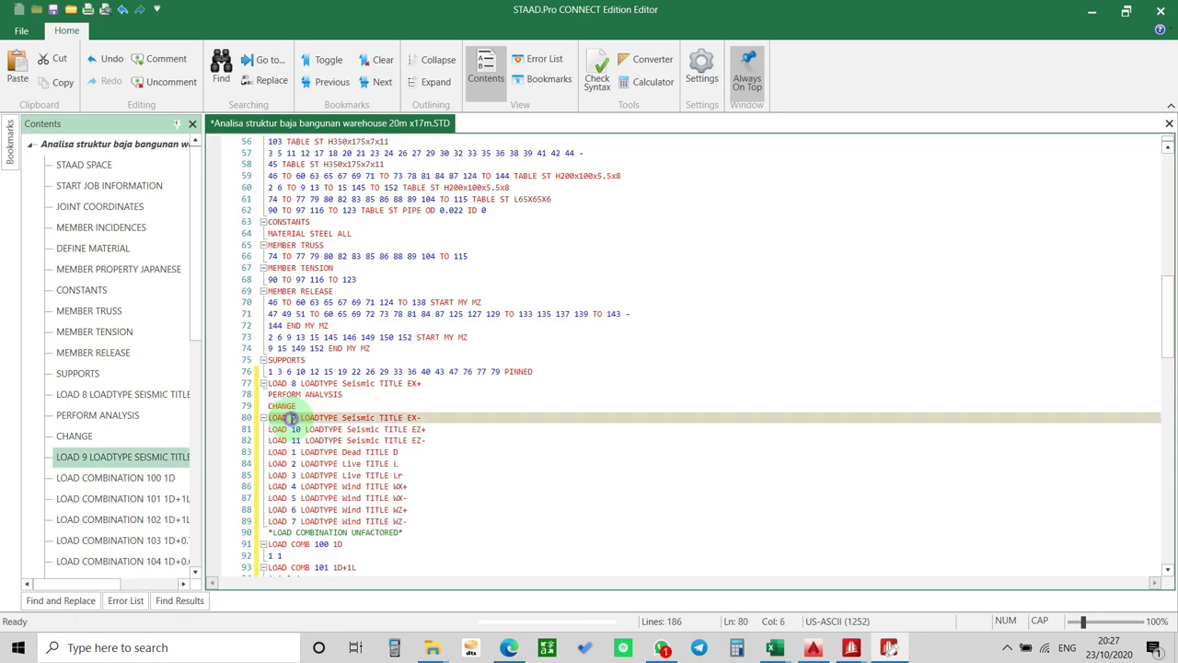
click(273, 394)
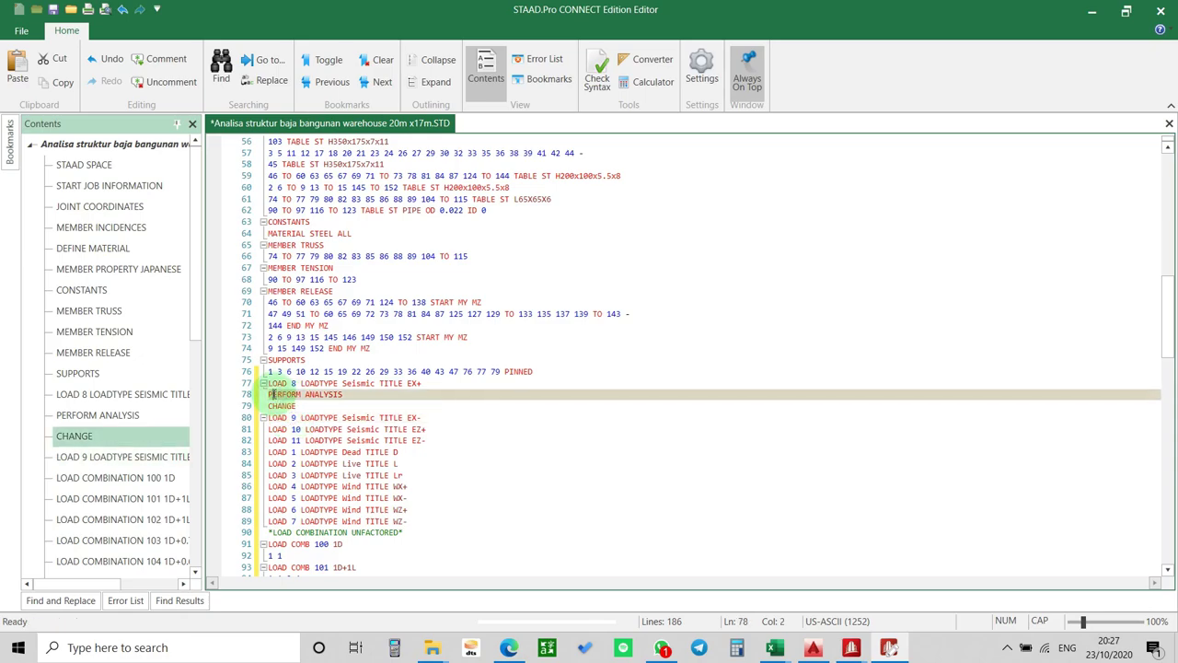
mouse_move(272, 394)
mouse_down()
mouse_move(297, 406)
mouse_move(267, 395)
mouse_up()
key(ctrl+c)
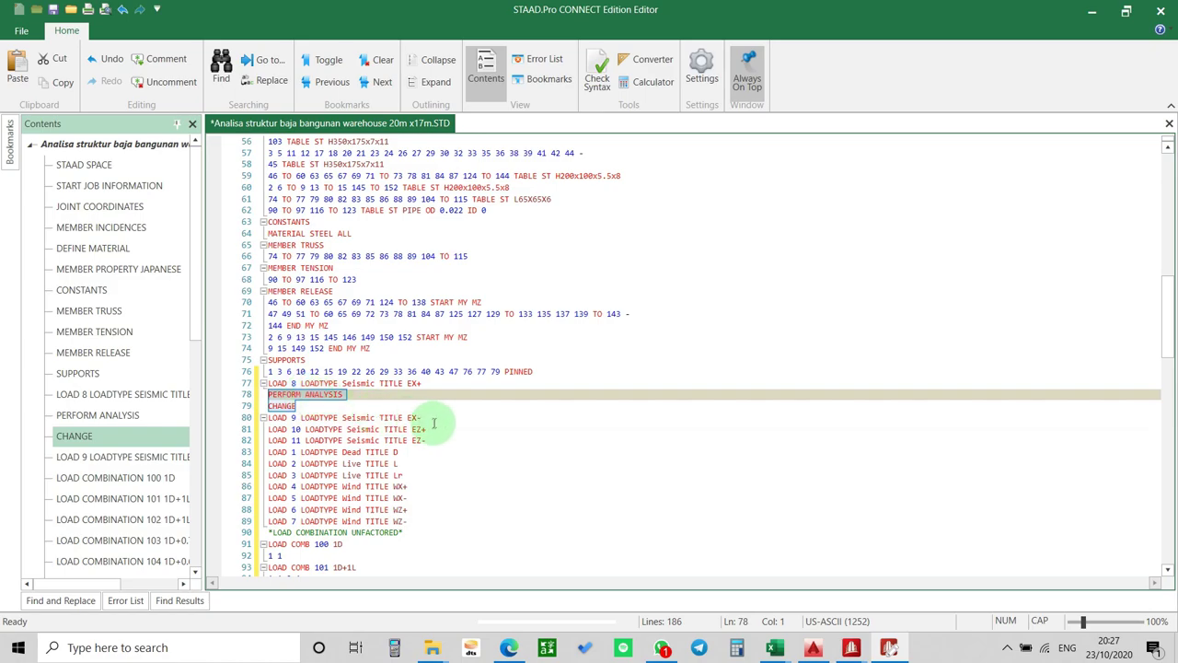
click(435, 417)
key(Return)
key(ctrl+v)
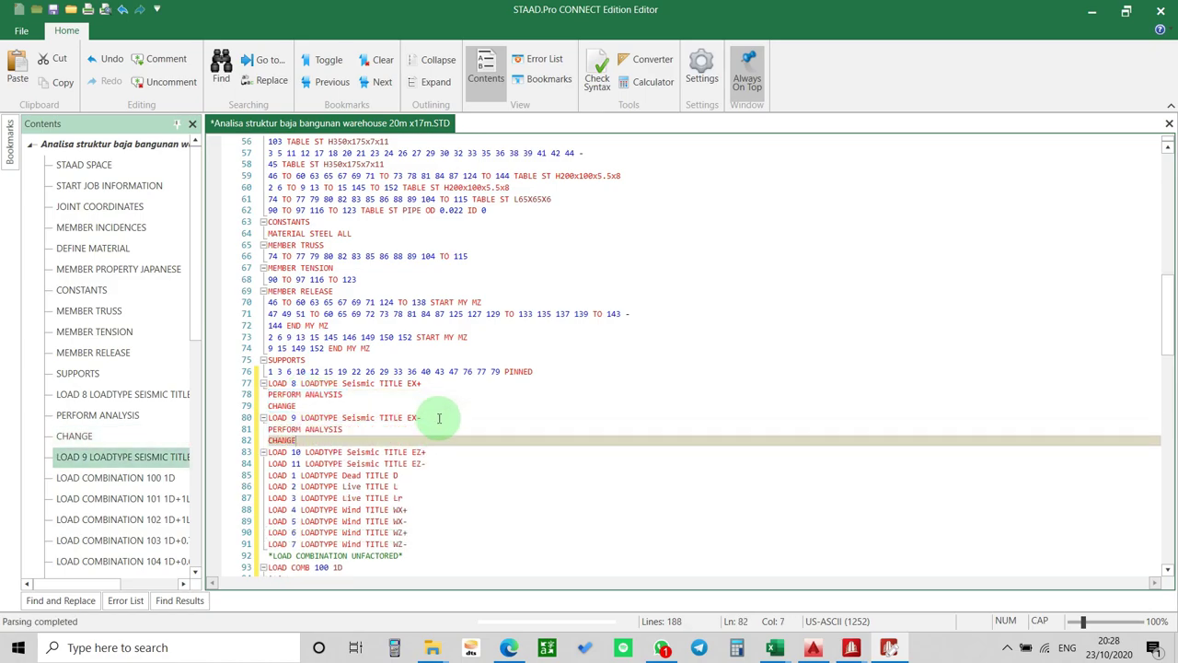
Paste the copied PERFORM ANALYSIS and CHANGE lines below LOAD 10 and again below LOAD 11.
click(441, 453)
key(Return)
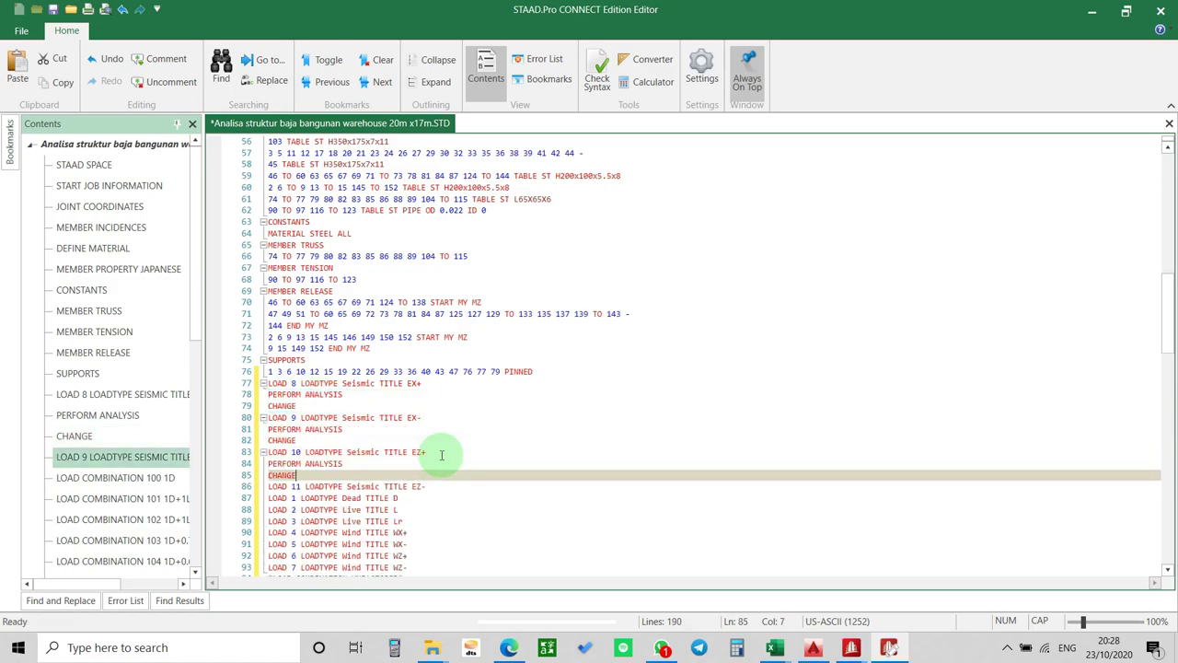
key(ctrl+v)
click(439, 486)
key(Return)
key(ctrl+v)
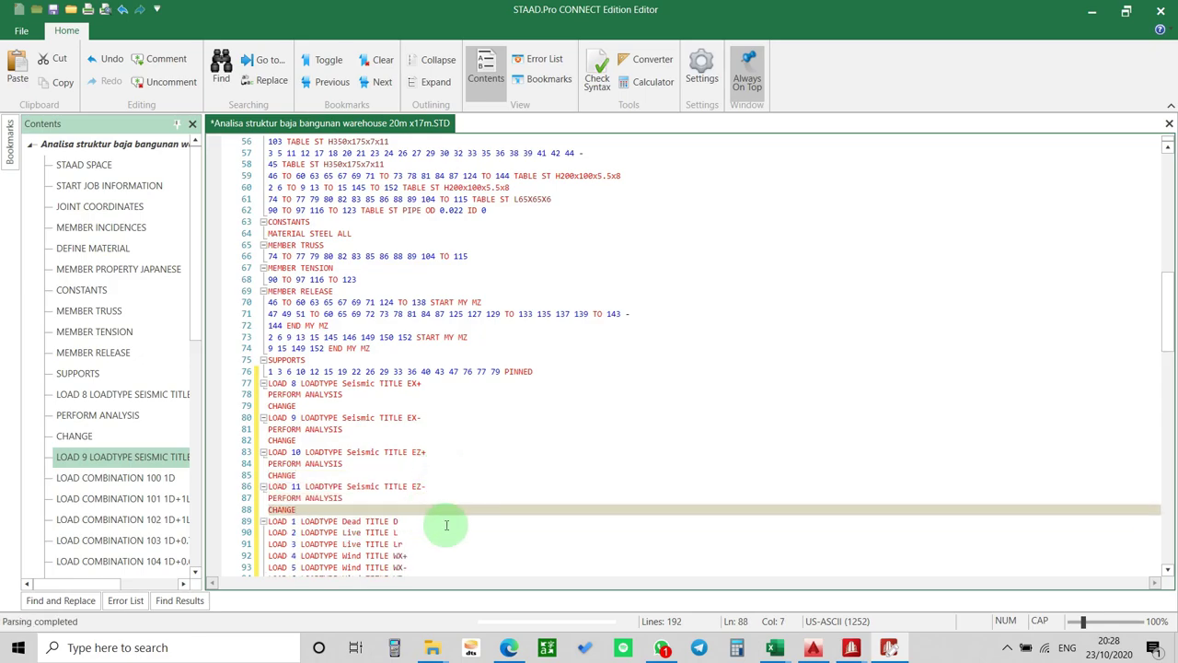
Save the STAAD command file, check the error list's messages, and close the editor.
scroll(448, 526, down, 10)
click(53, 9)
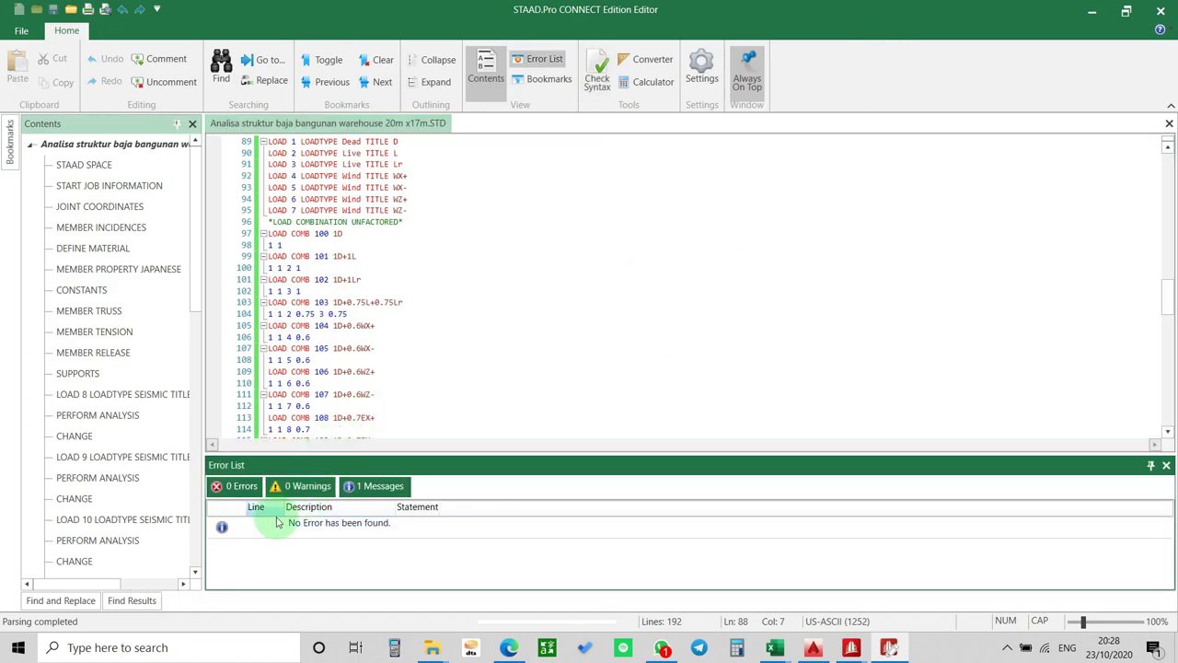
click(377, 487)
click(1160, 10)
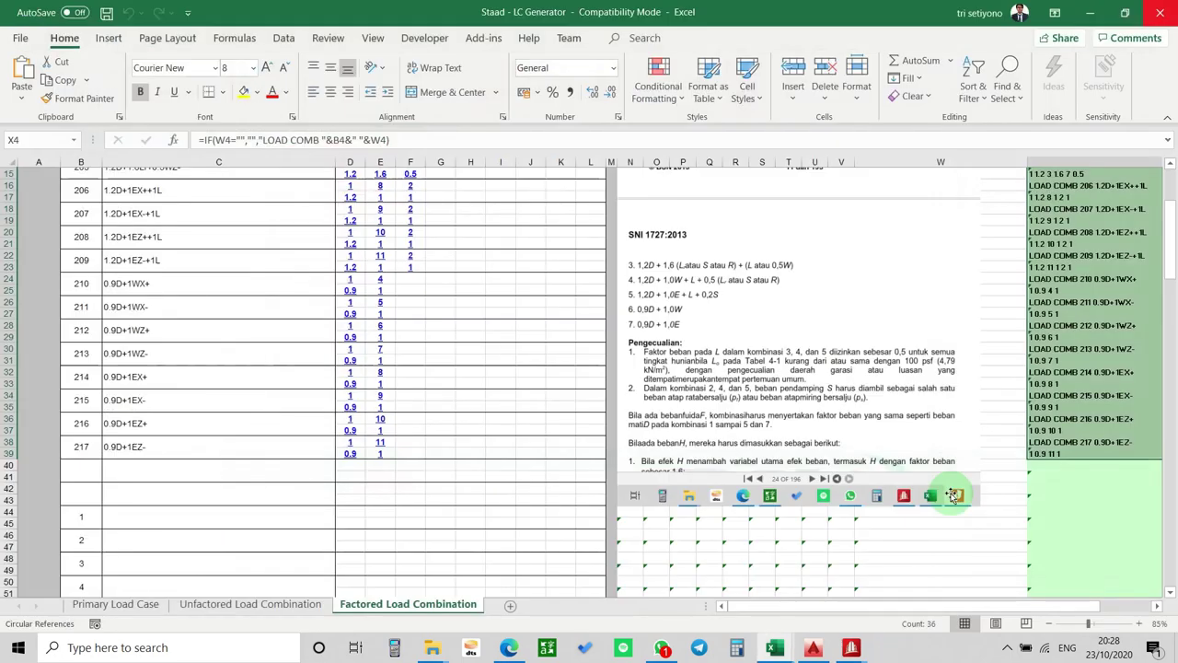
Switch to the STAAD.Pro model Analisa struktur baja bangunan warehouse 20m x17m and expand Load Cases Details on the Loading page.
mouse_move(853, 651)
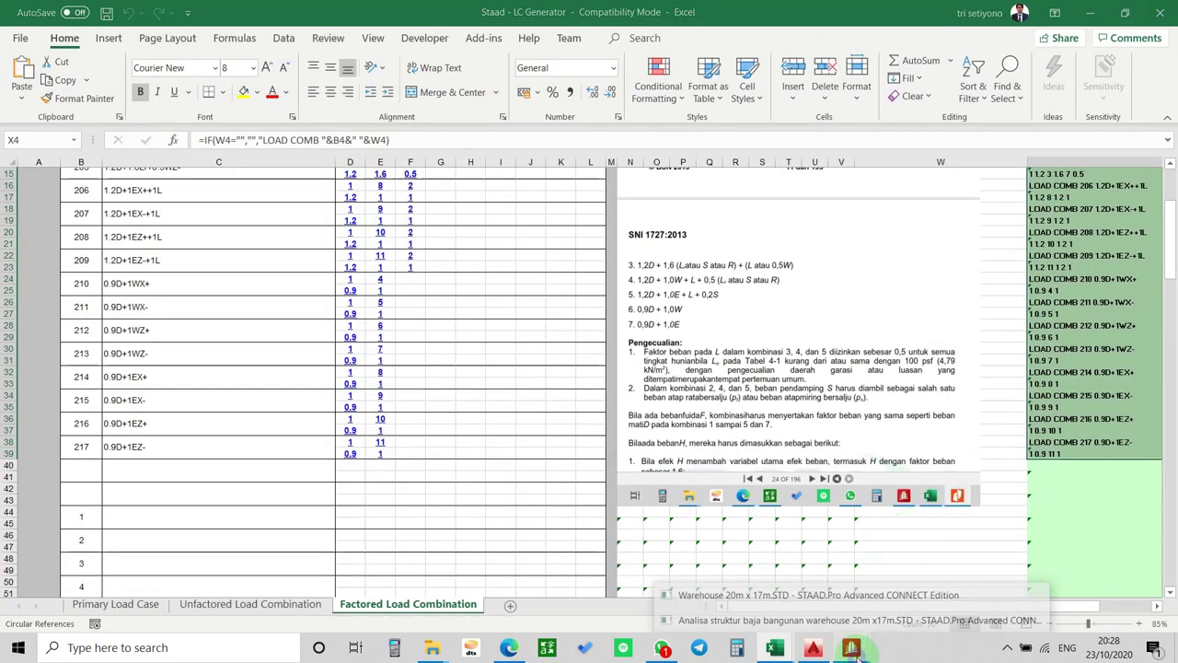
click(845, 597)
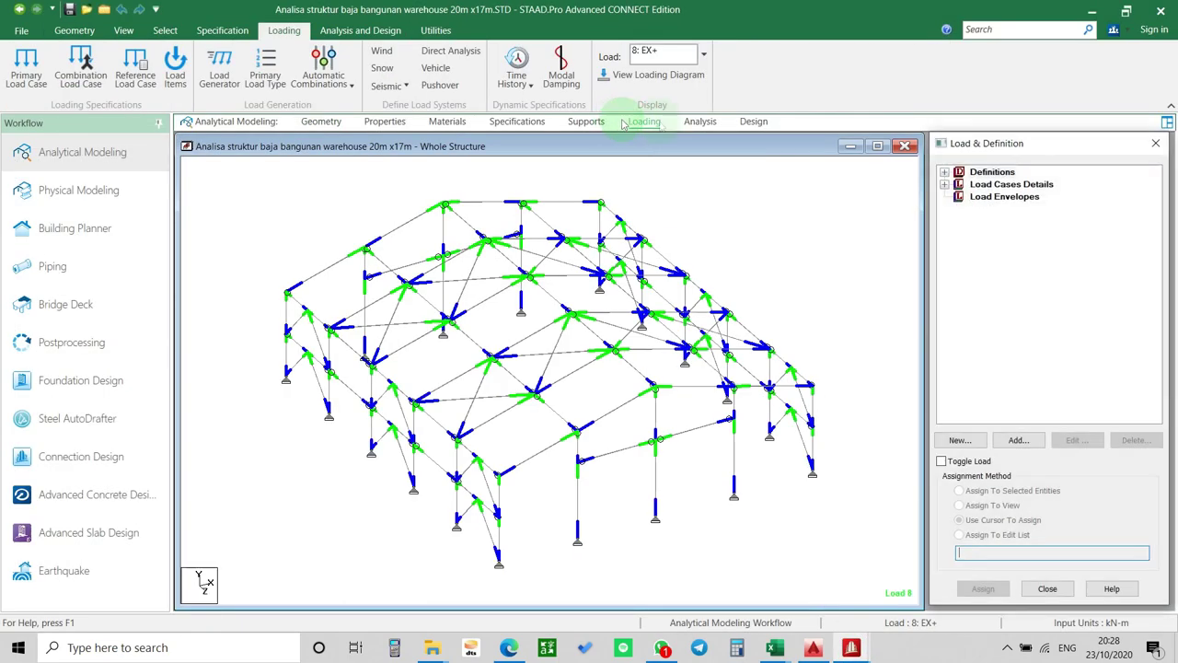
click(945, 184)
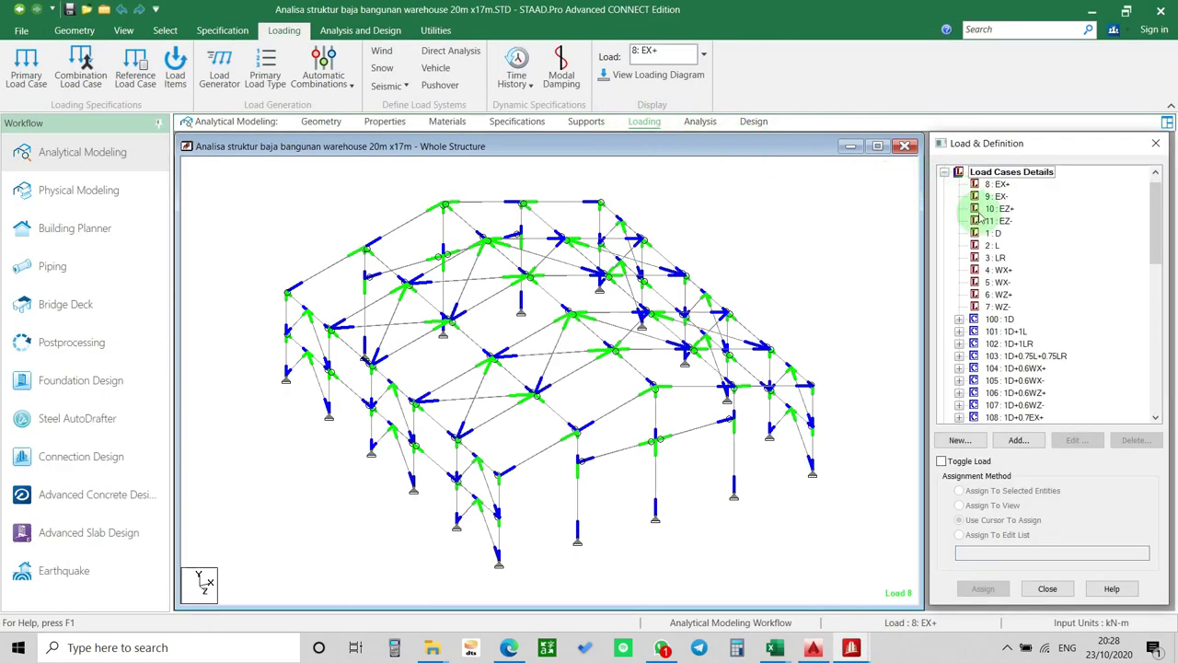
Examine the imported seismic, dead, live, roof live and wind primary load cases in the Load Cases Details list.
click(1004, 196)
click(1002, 221)
click(995, 233)
click(992, 245)
click(996, 257)
click(999, 270)
click(998, 281)
click(1000, 294)
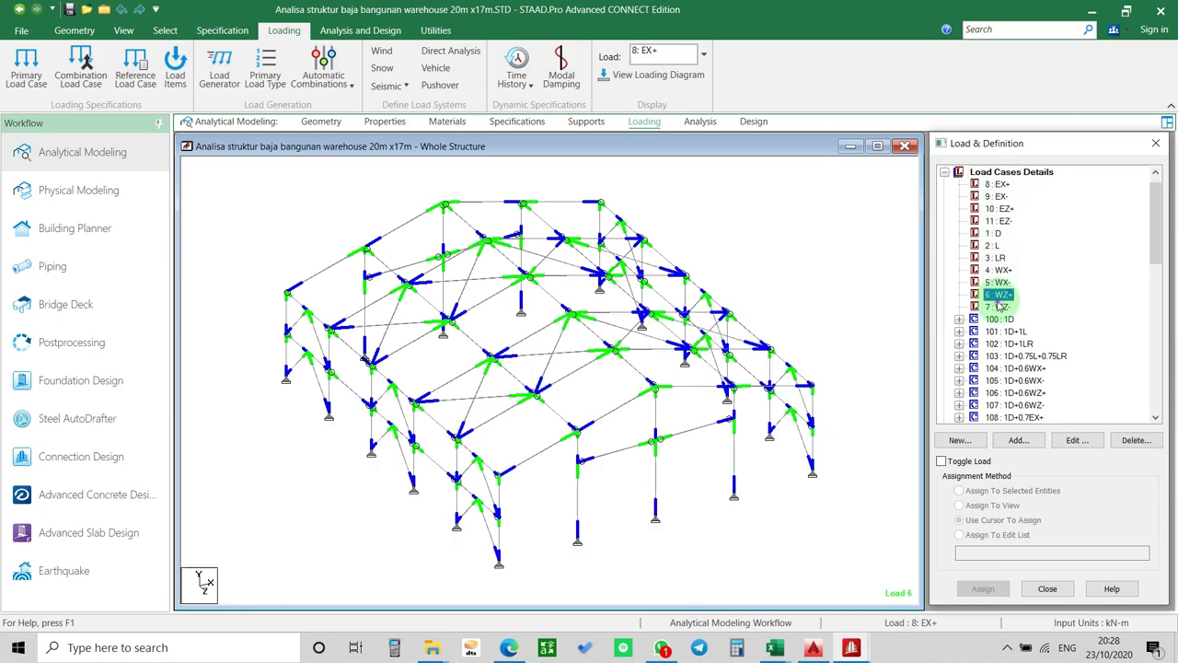
click(998, 282)
click(999, 269)
click(996, 258)
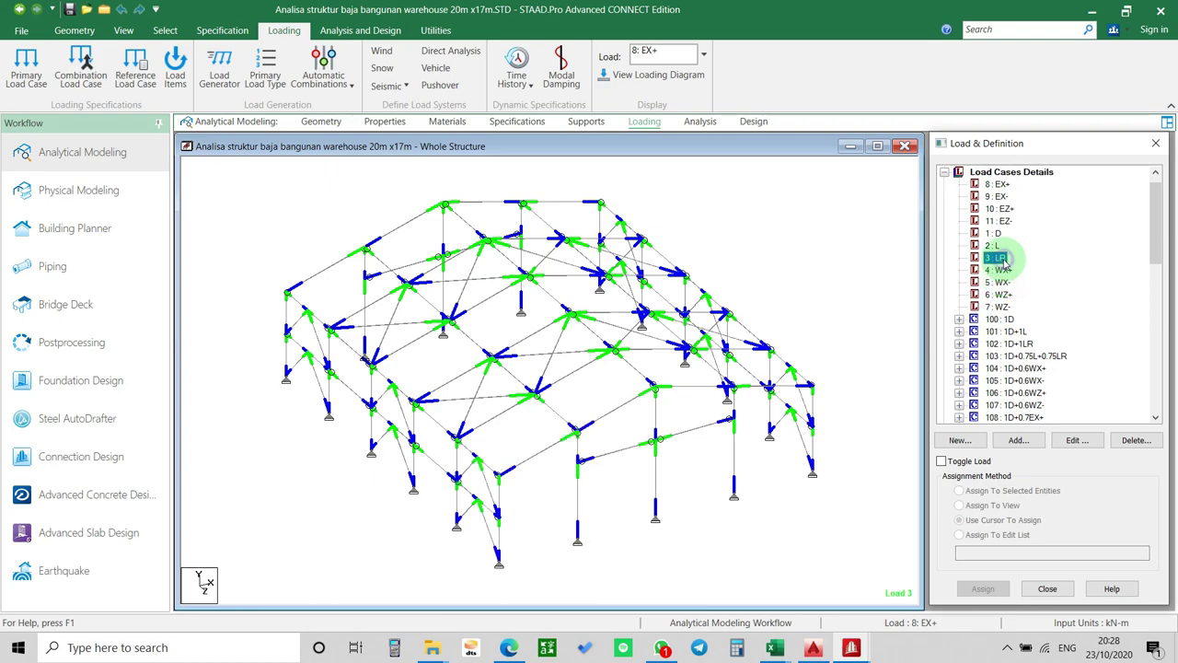
Expand load combination 100: 1D and inspect its definition in the Combination Load dialog, closing it without changes.
click(960, 319)
double_click(959, 320)
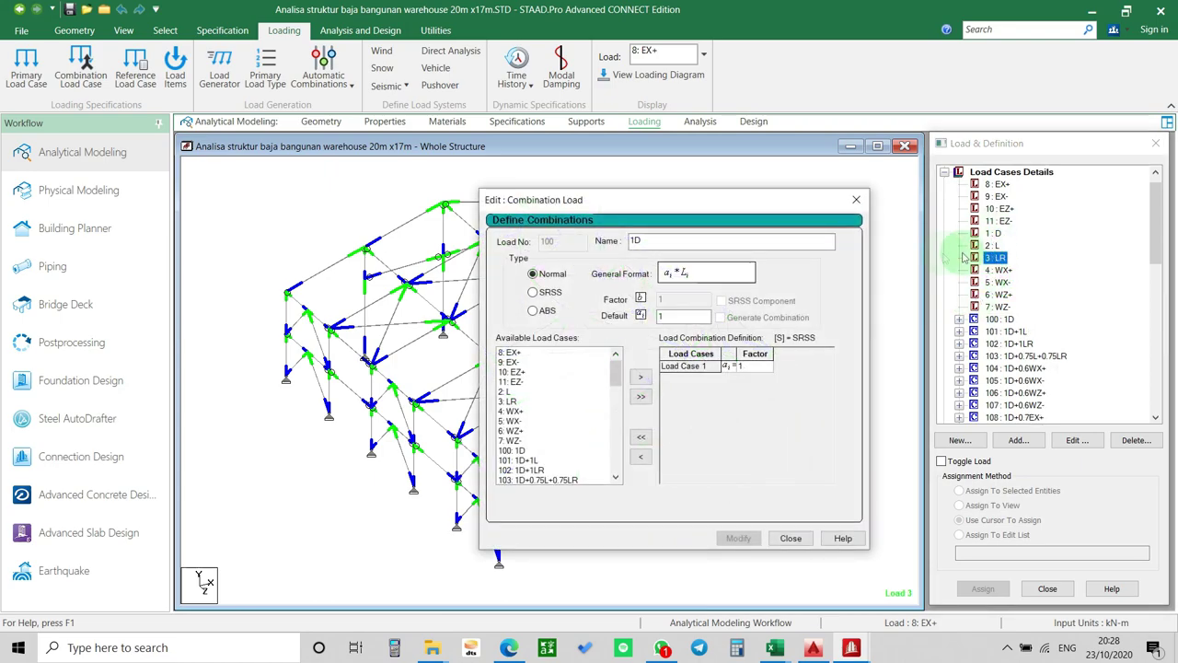
click(860, 197)
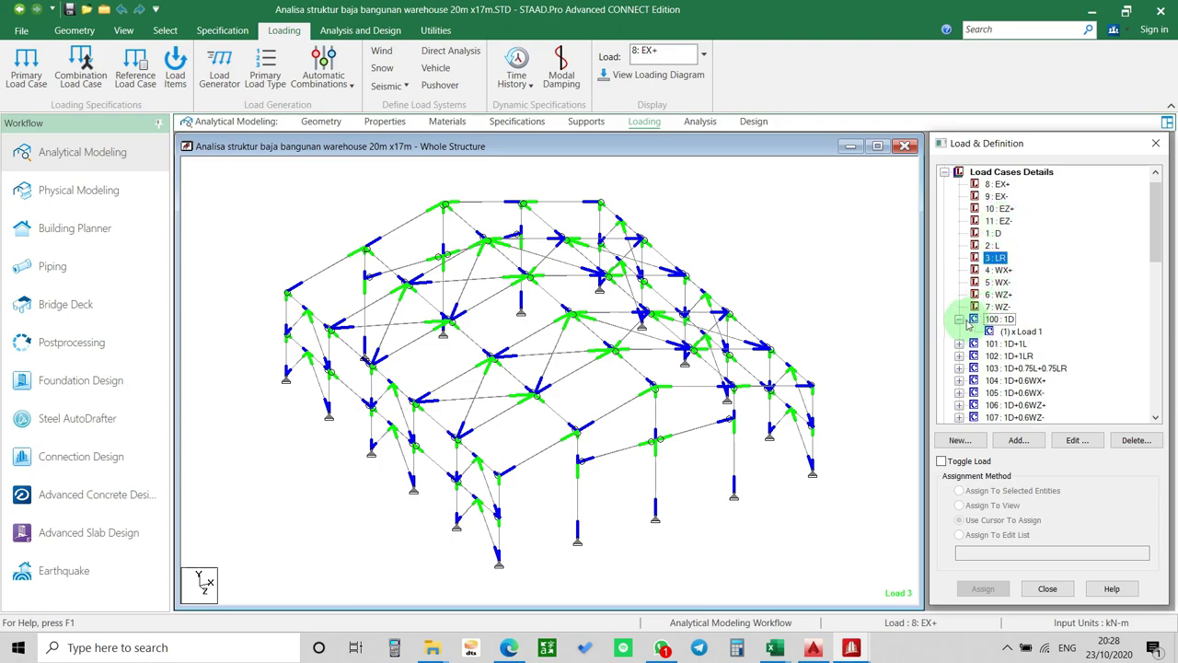
Examine the imported service load combinations 100 to 127 in the Load Cases Details list.
scroll(981, 330, down, 3)
scroll(981, 330, down, 3)
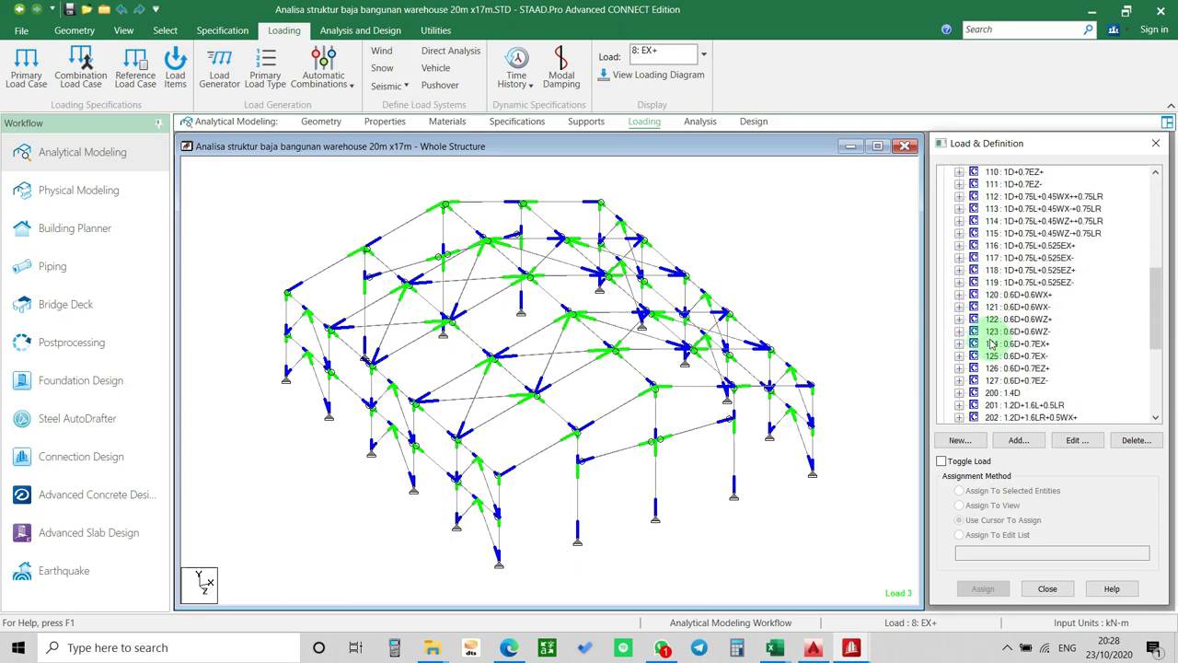
click(1022, 356)
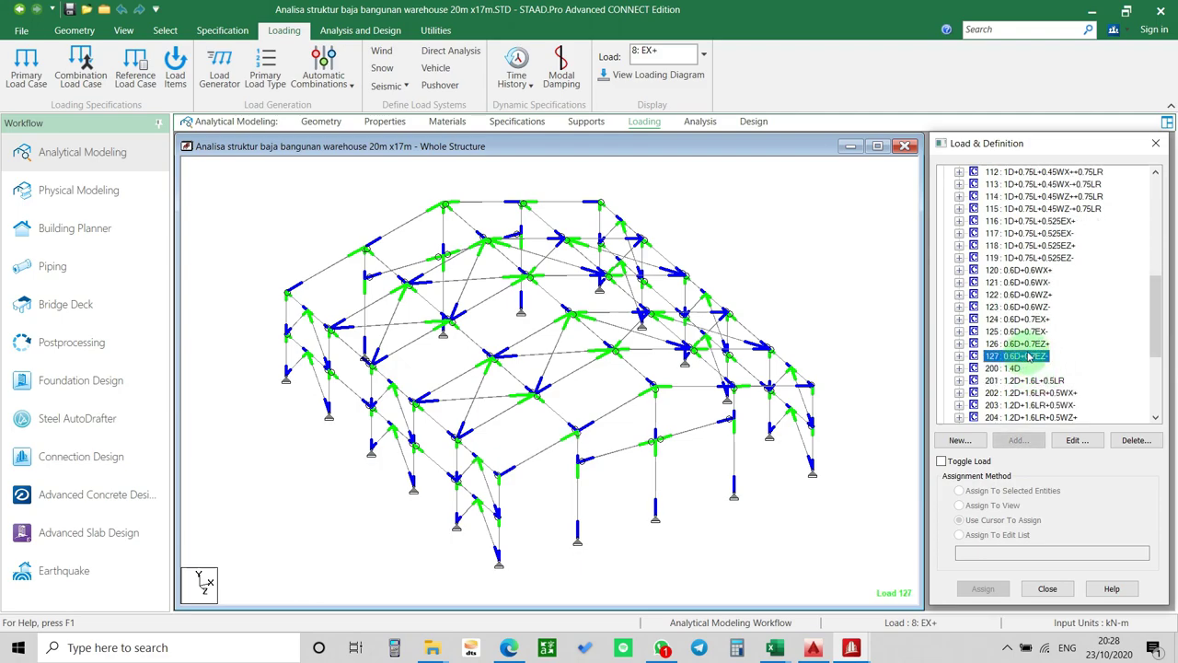
scroll(1030, 358, up, 4)
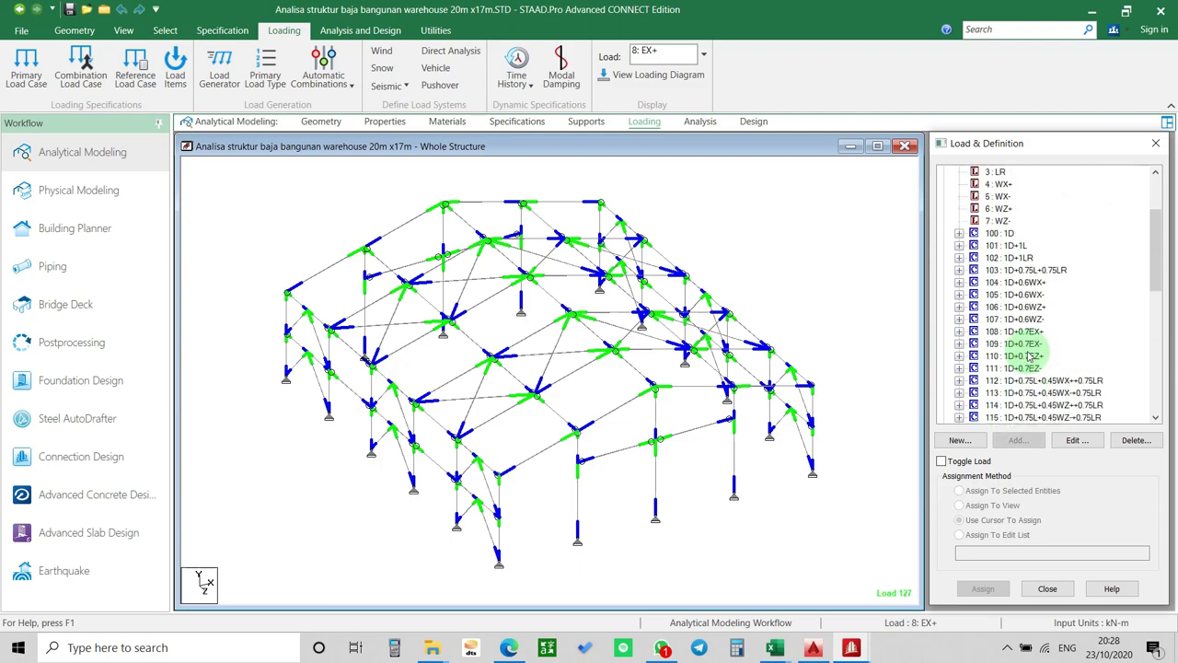
scroll(1029, 358, down, 3)
scroll(1031, 352, up, 2)
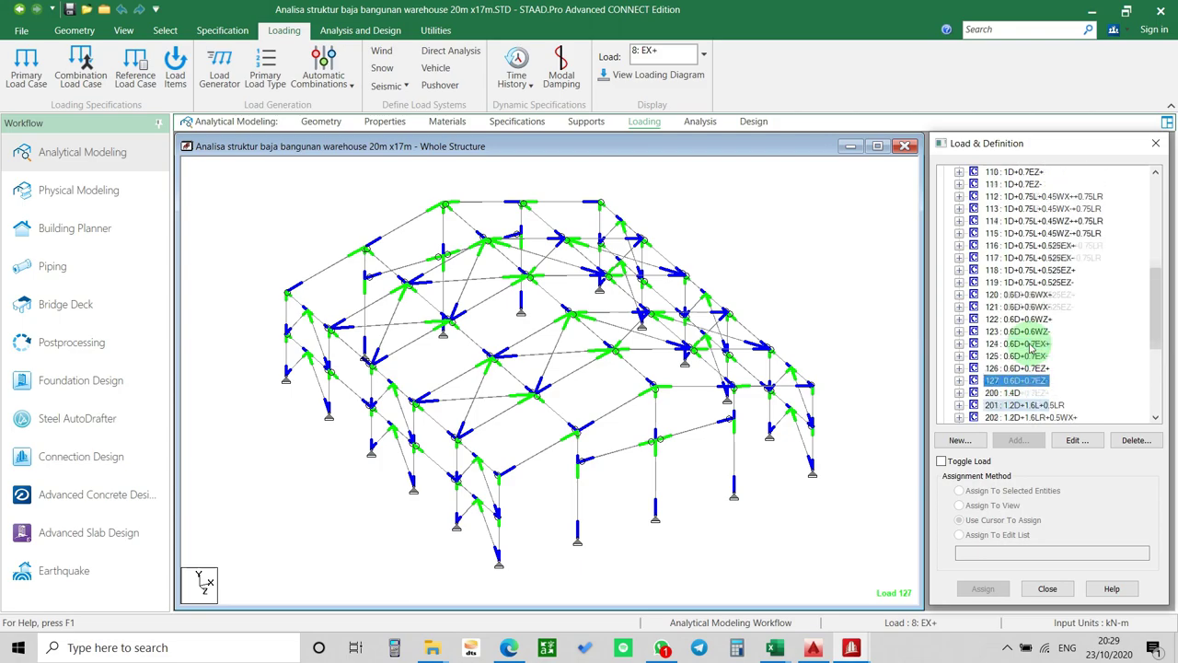
scroll(1030, 348, down, 5)
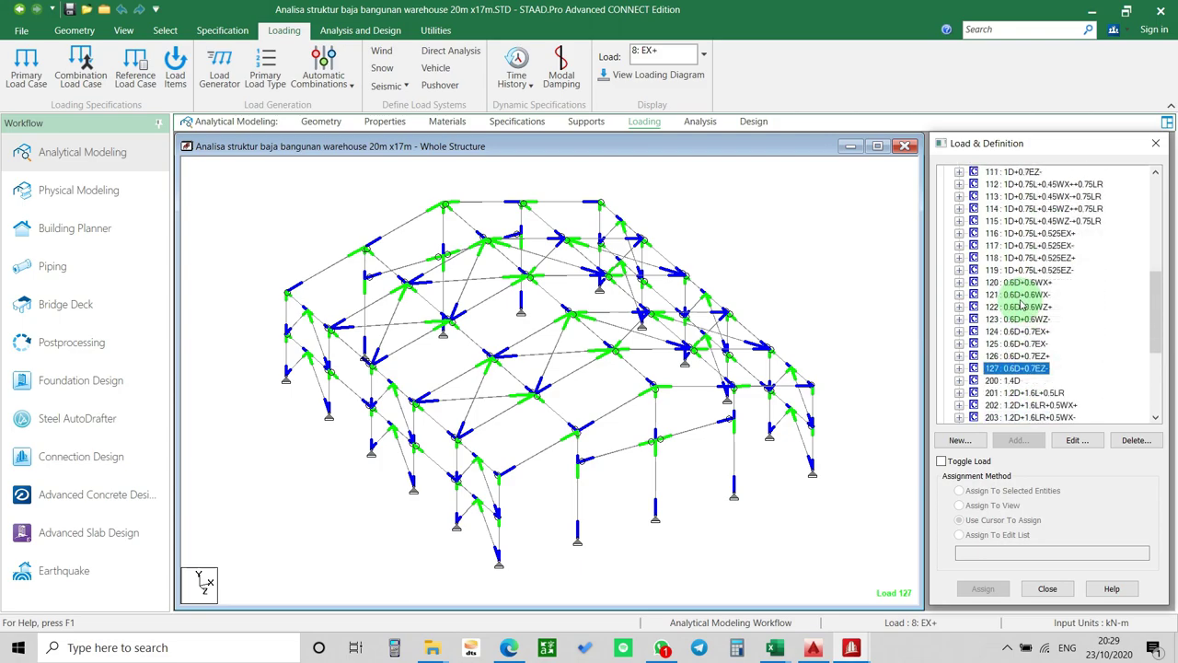
Examine the factored load combinations from 200: 1.4D to 217: 0.9D+1EZ- in Load Cases Details.
click(1006, 308)
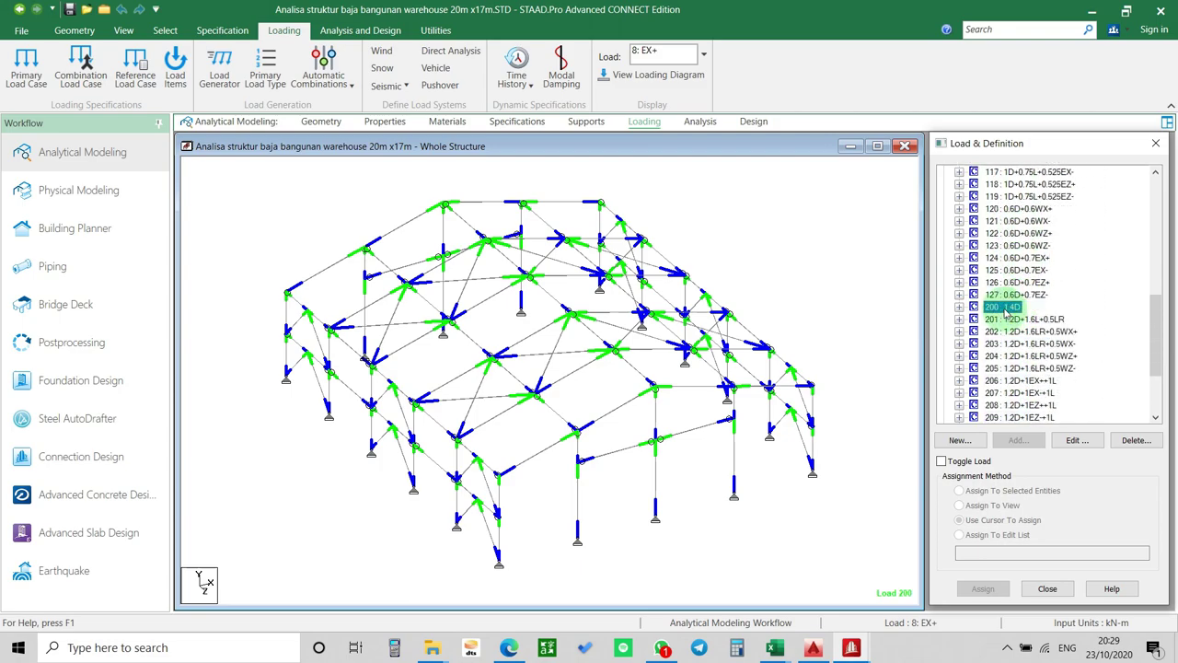
scroll(1006, 314, down, 3)
click(1013, 405)
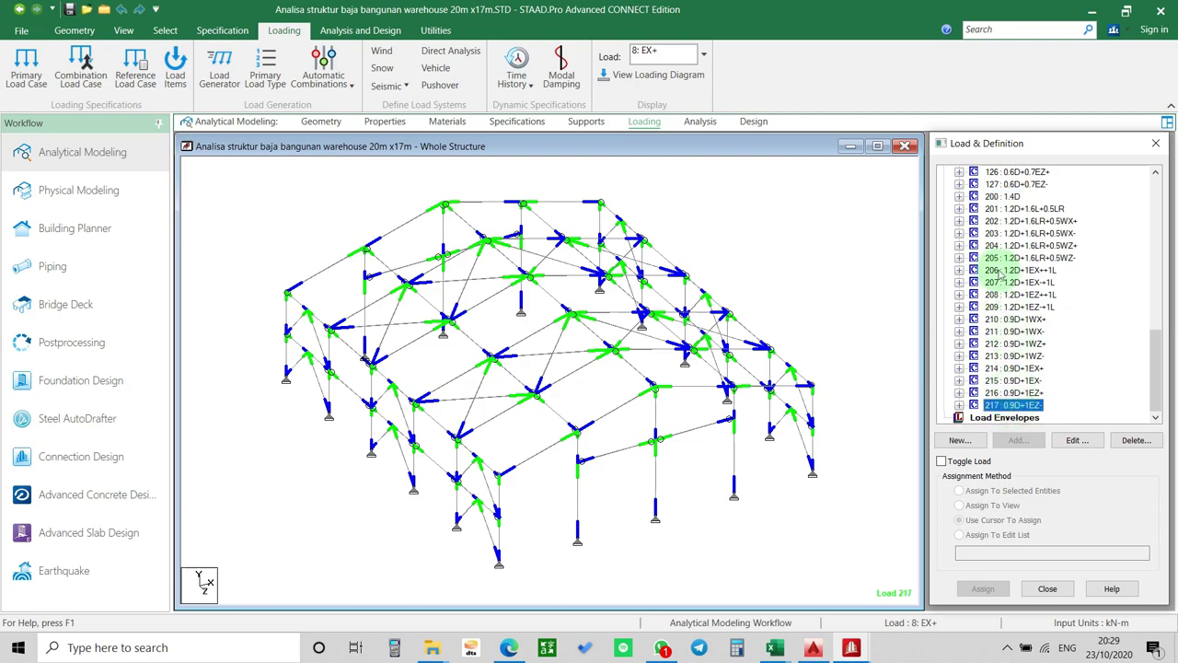
click(1005, 196)
scroll(1008, 244, up, 12)
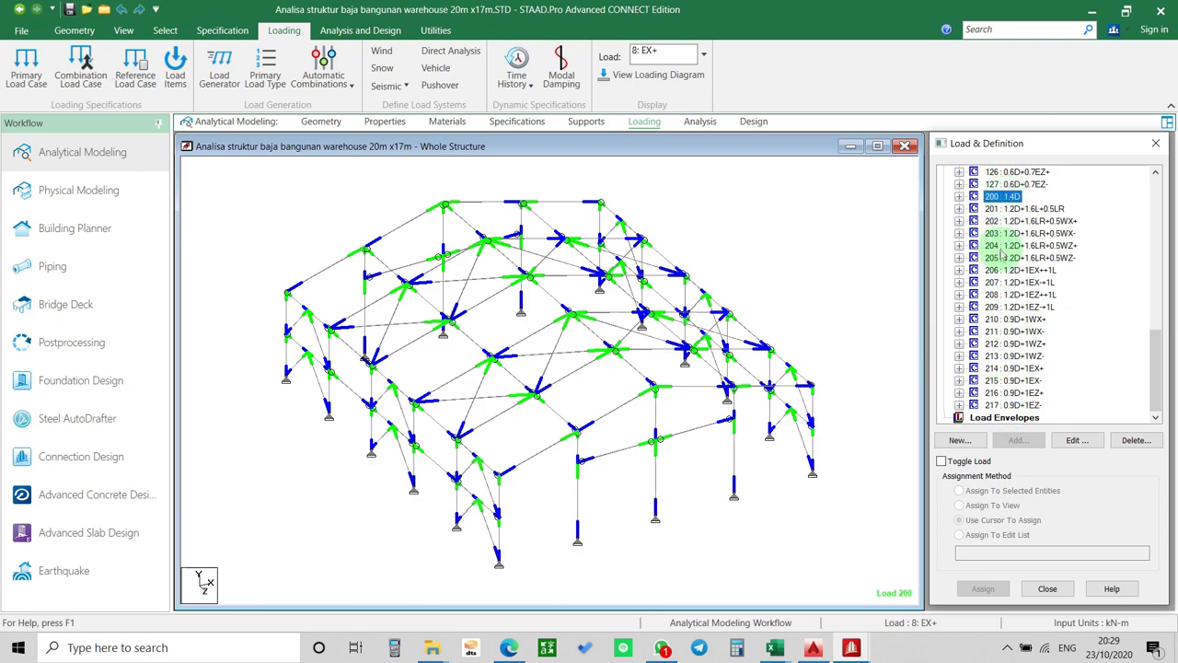
scroll(1001, 287, up, 1)
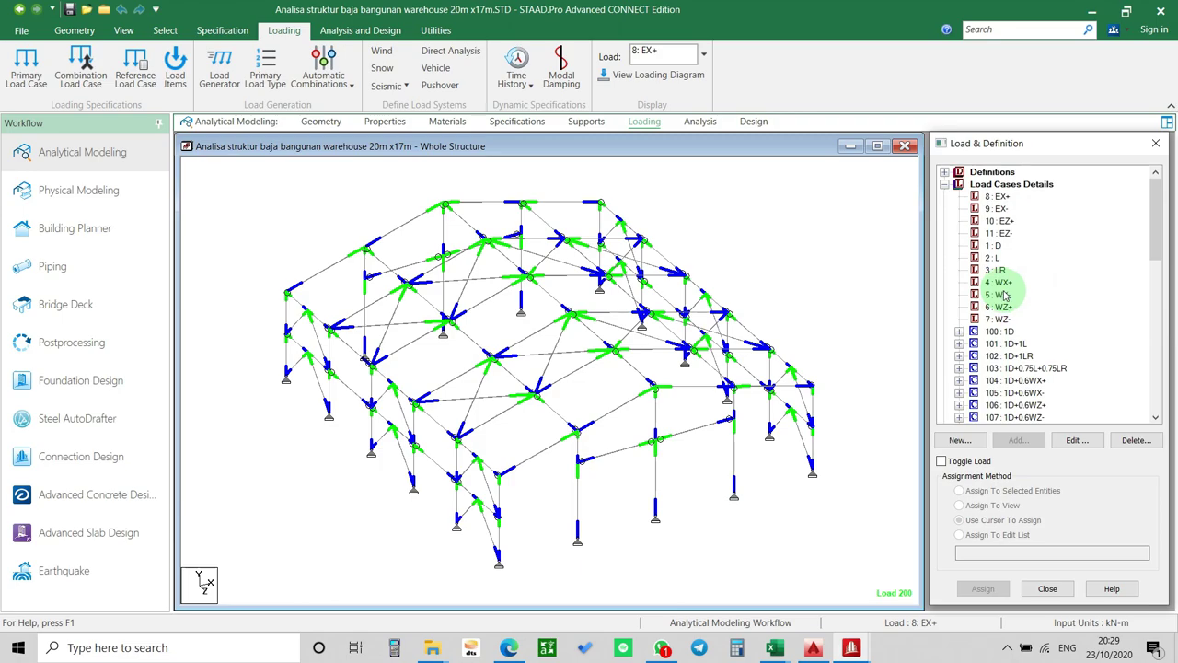
Select primary load cases 1: D and 3: LR in turn and view the whole warehouse structure.
middle_drag(845, 318, 815, 341)
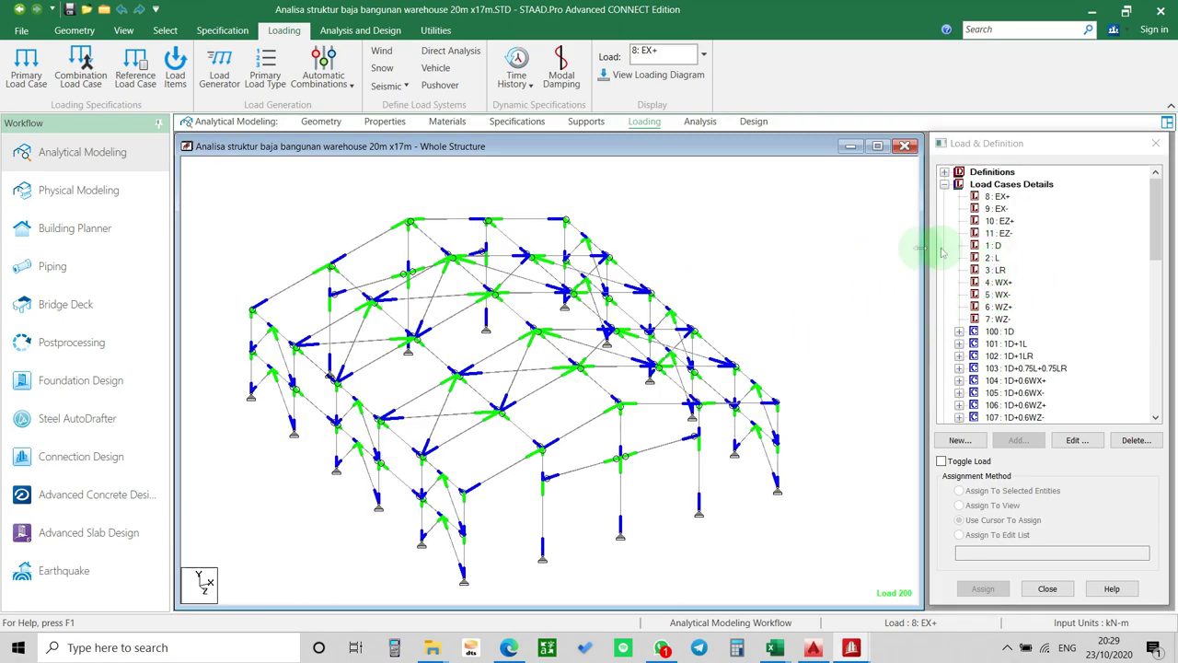
click(992, 246)
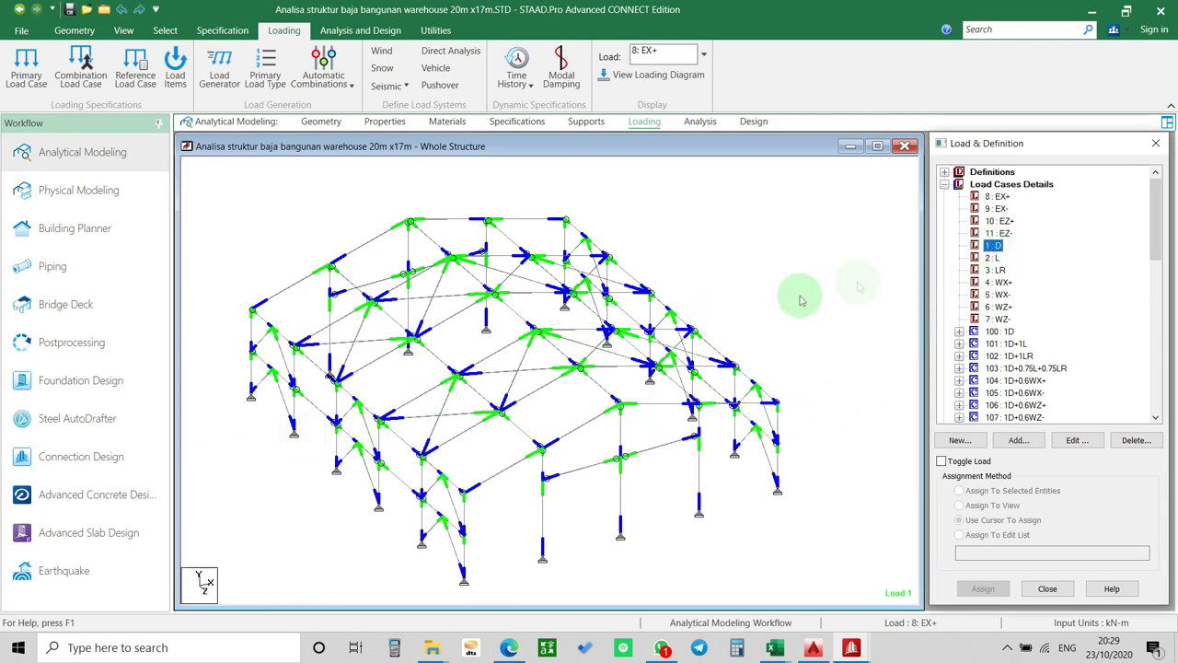
click(995, 269)
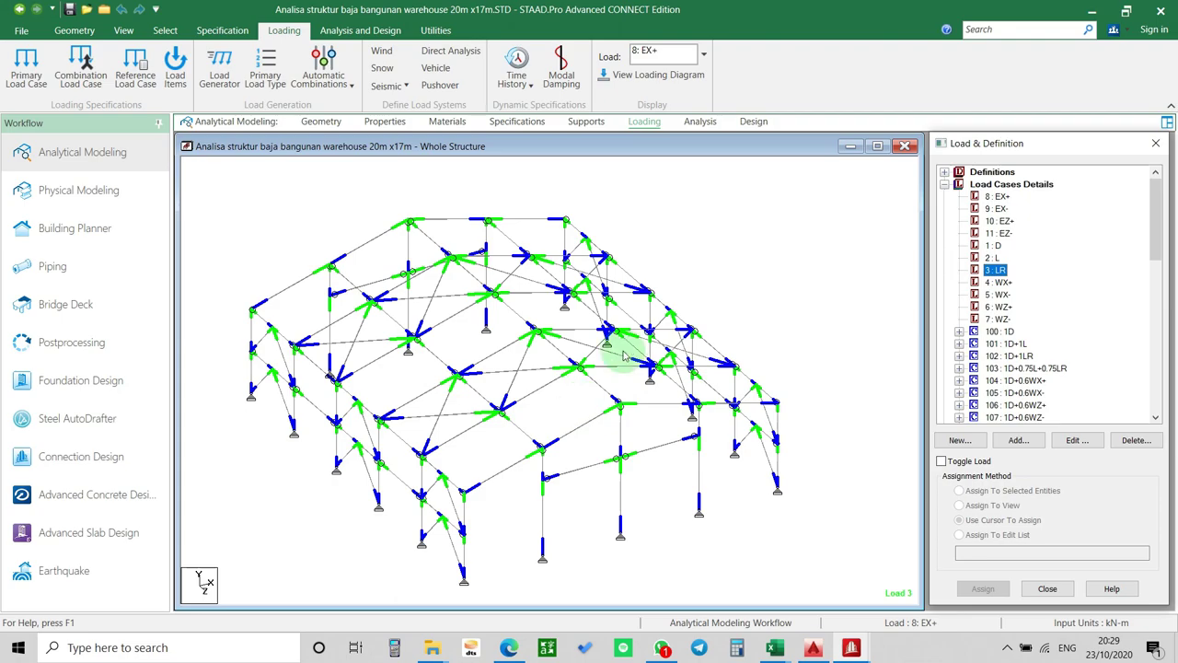
middle_drag(689, 405, 707, 376)
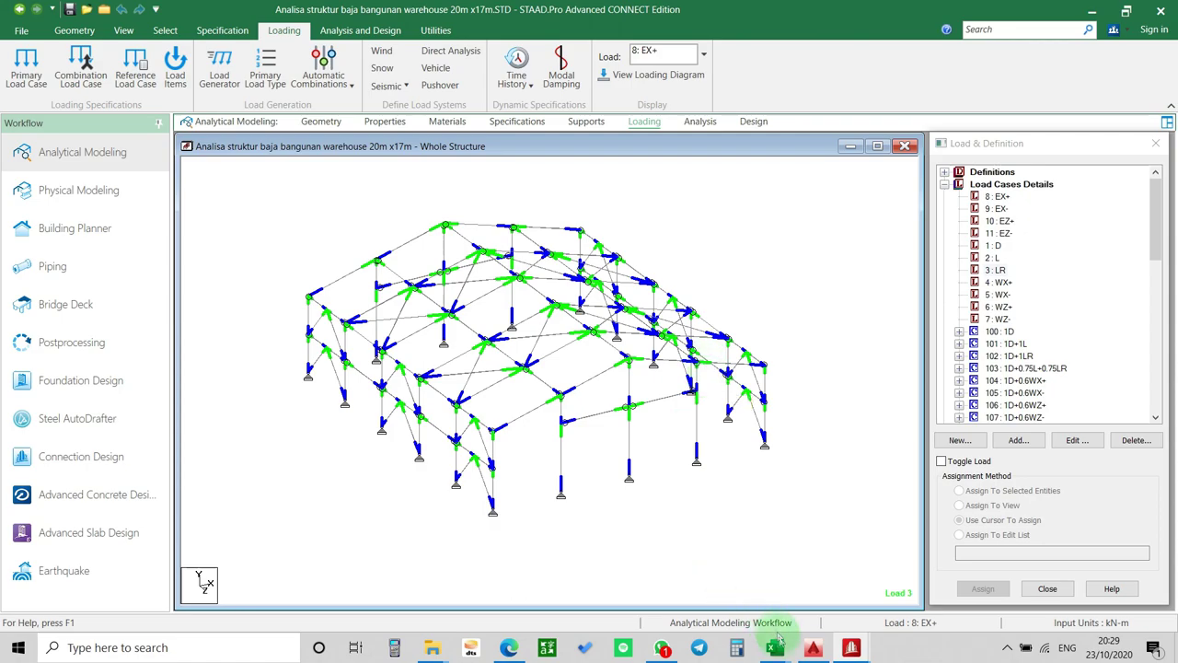
Switch to the Excel workbook Loading Data Analisa struktur baja warehouse 20m x 17m and review its dead load and selfweight sections.
mouse_move(778, 649)
click(755, 596)
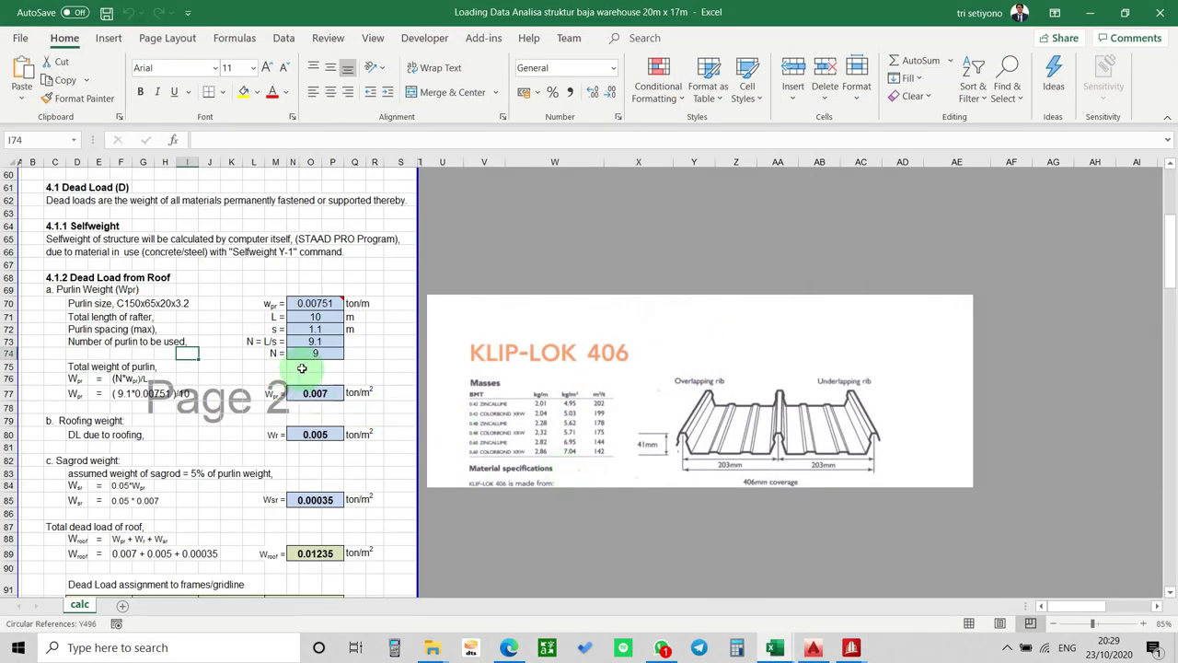
scroll(171, 297, up, 1)
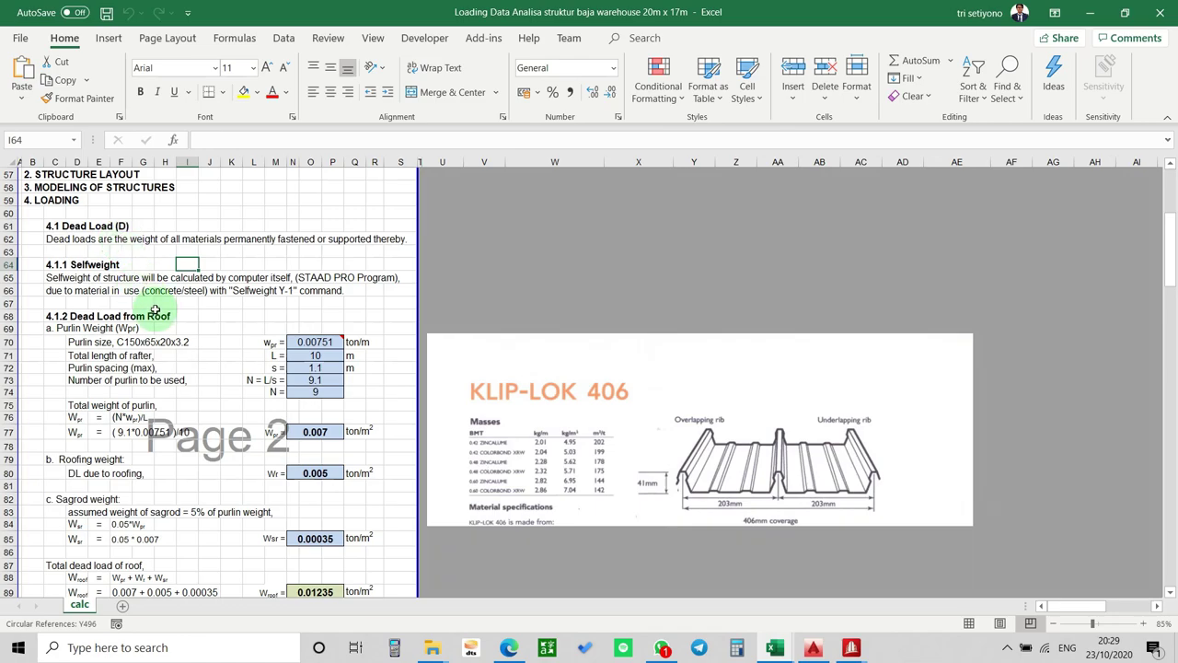
scroll(156, 308, down, 5)
scroll(158, 307, up, 5)
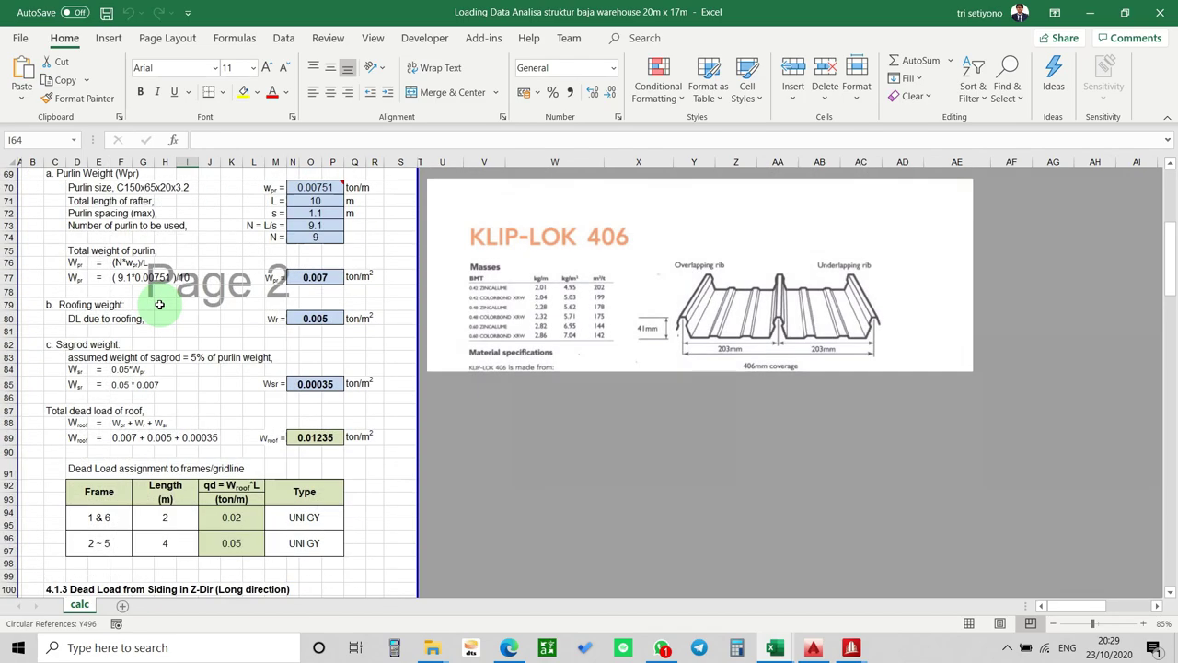
scroll(159, 303, up, 2)
click(160, 304)
scroll(159, 308, down, 2)
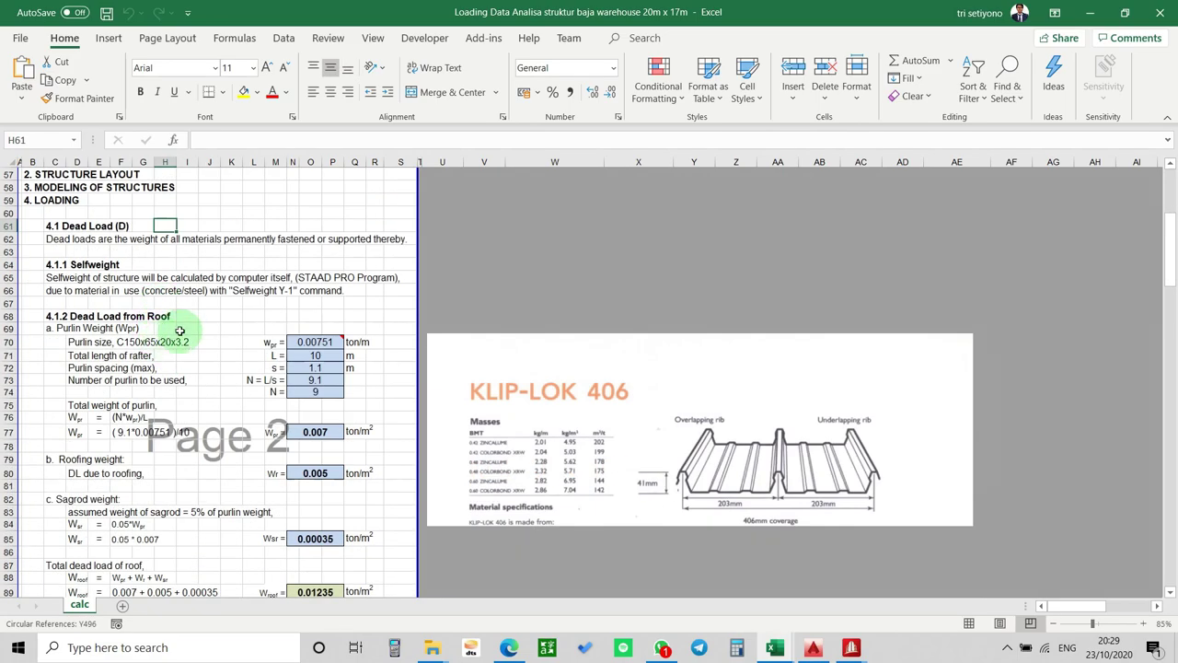
scroll(180, 330, down, 1)
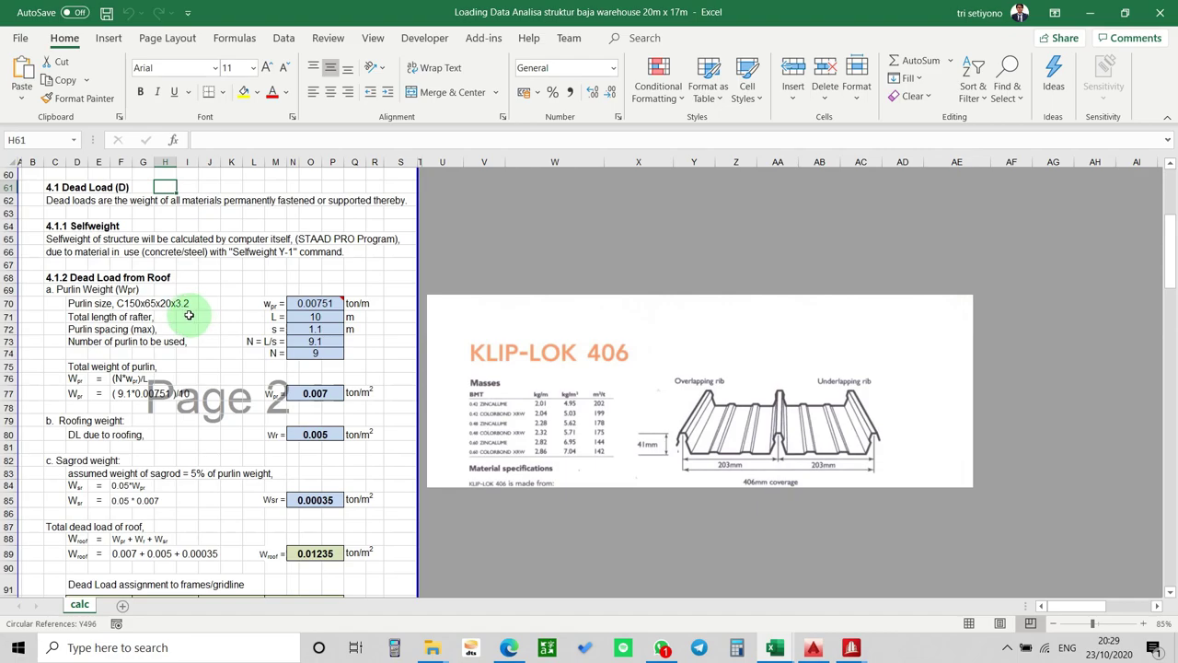
Review the purlin, roofing and sagrod weight calculations in section 4.1.2 together with the KLIP-LOK 406 mass table.
click(63, 291)
scroll(124, 405, down, 2)
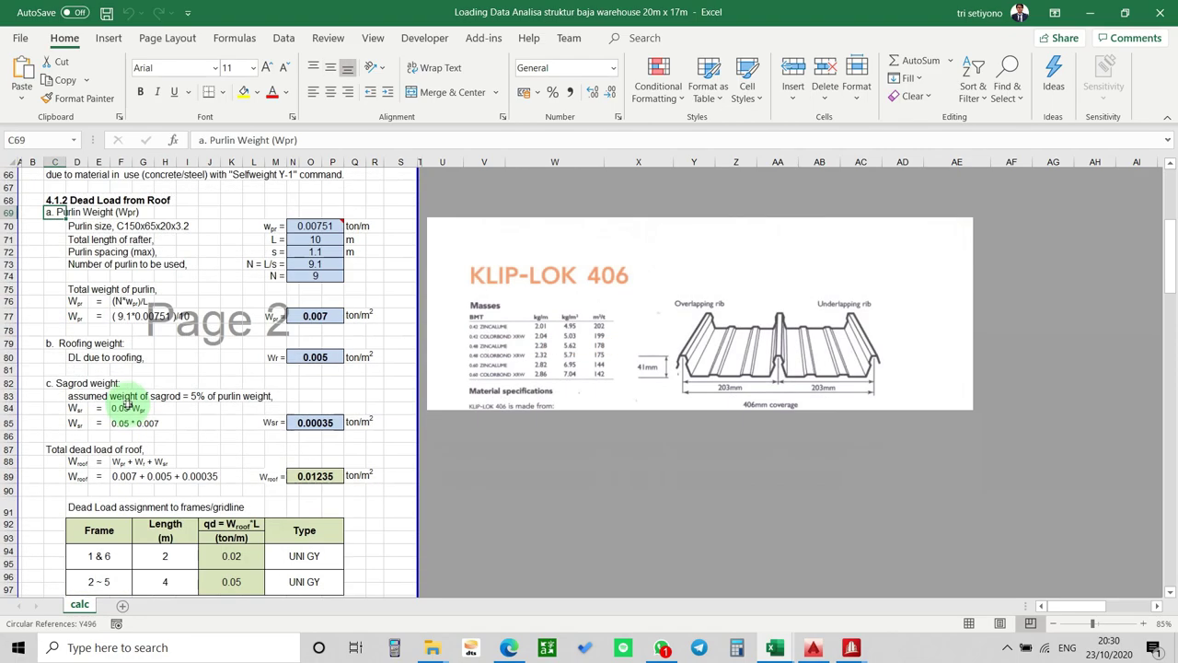
click(80, 357)
click(569, 329)
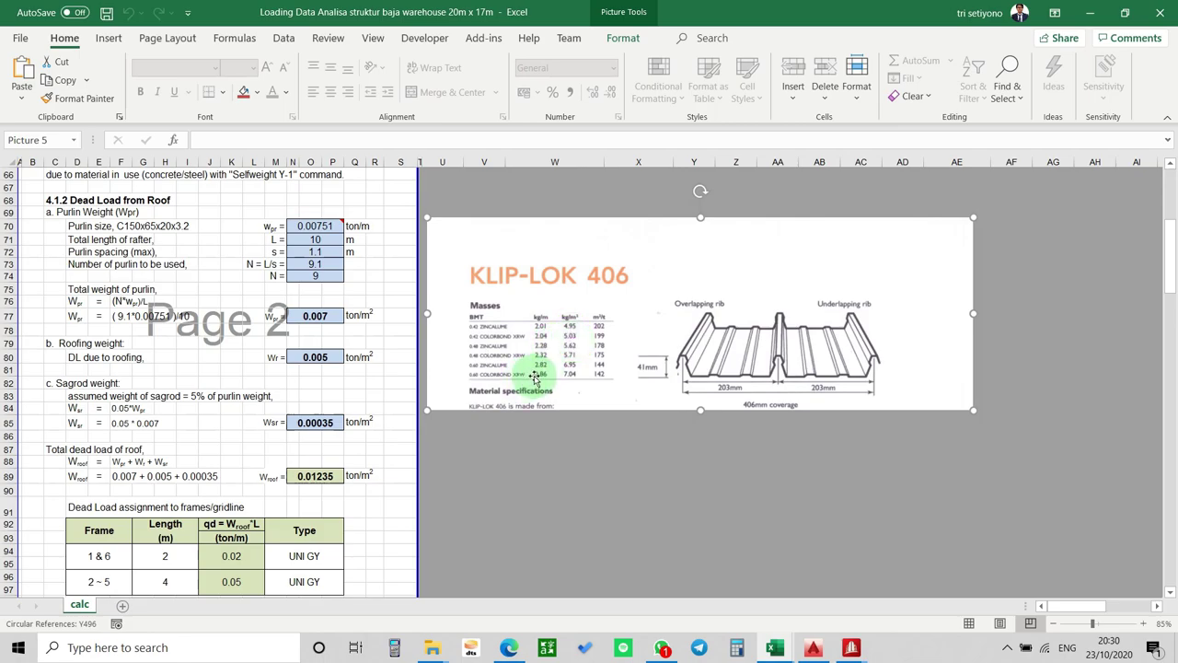
scroll(231, 476, down, 2)
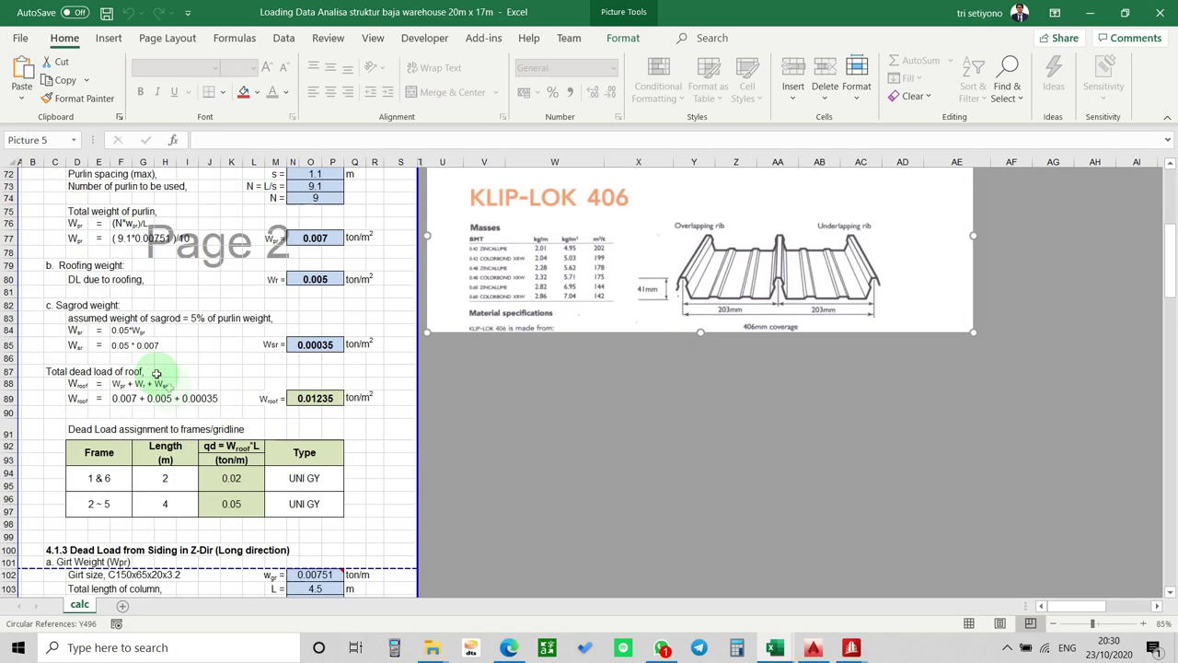
click(116, 307)
Review the roof dead load assignment table, highlighting the rows for frames 1 & 6 and 2 ~ 5.
scroll(144, 396, down, 2)
drag(88, 377, 313, 412)
drag(129, 376, 318, 398)
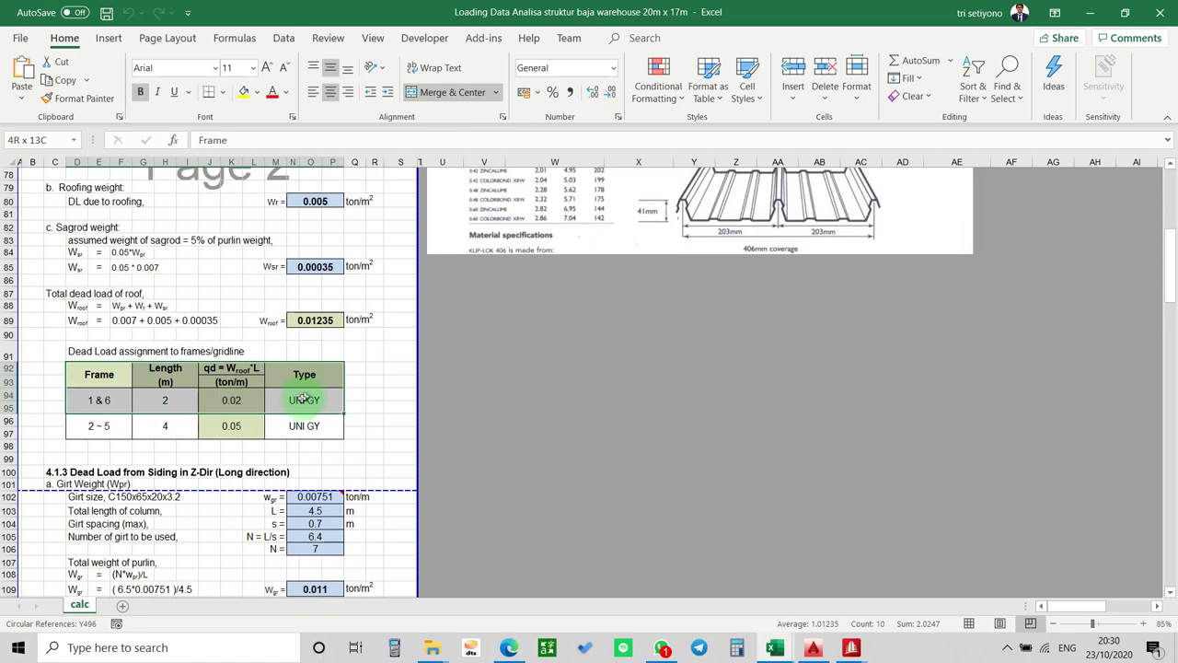
drag(96, 426, 318, 427)
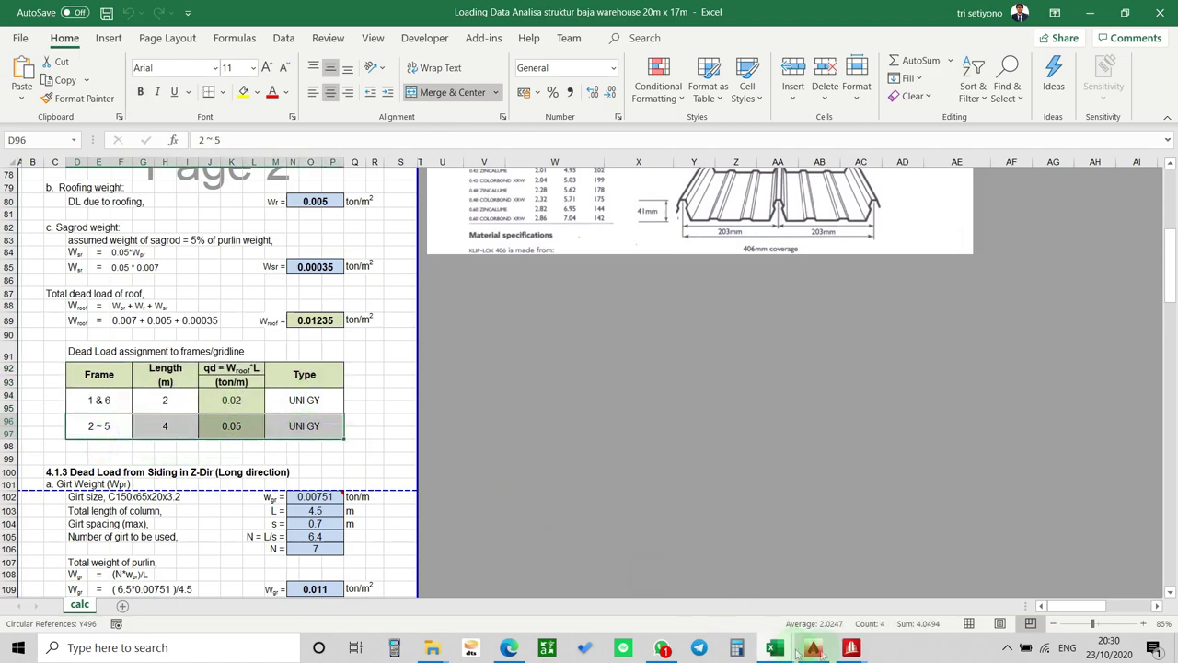
Switch to the STAAD.Pro warehouse model to check the frames, and return to the Excel loading data workbook.
mouse_move(870, 652)
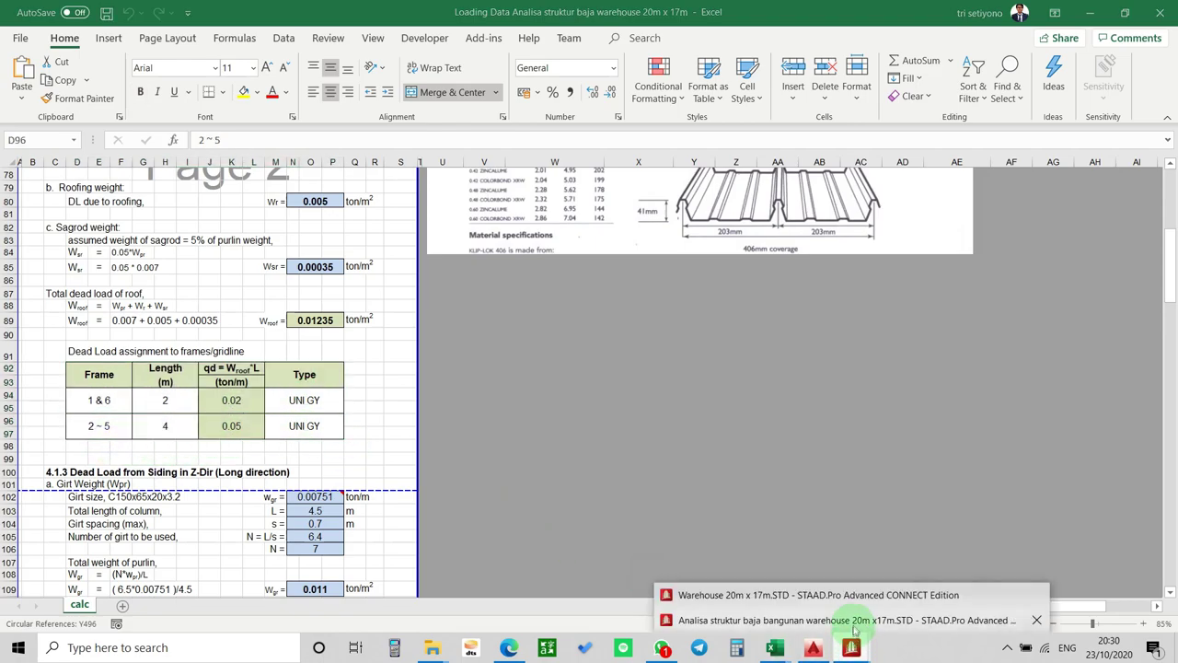
click(838, 621)
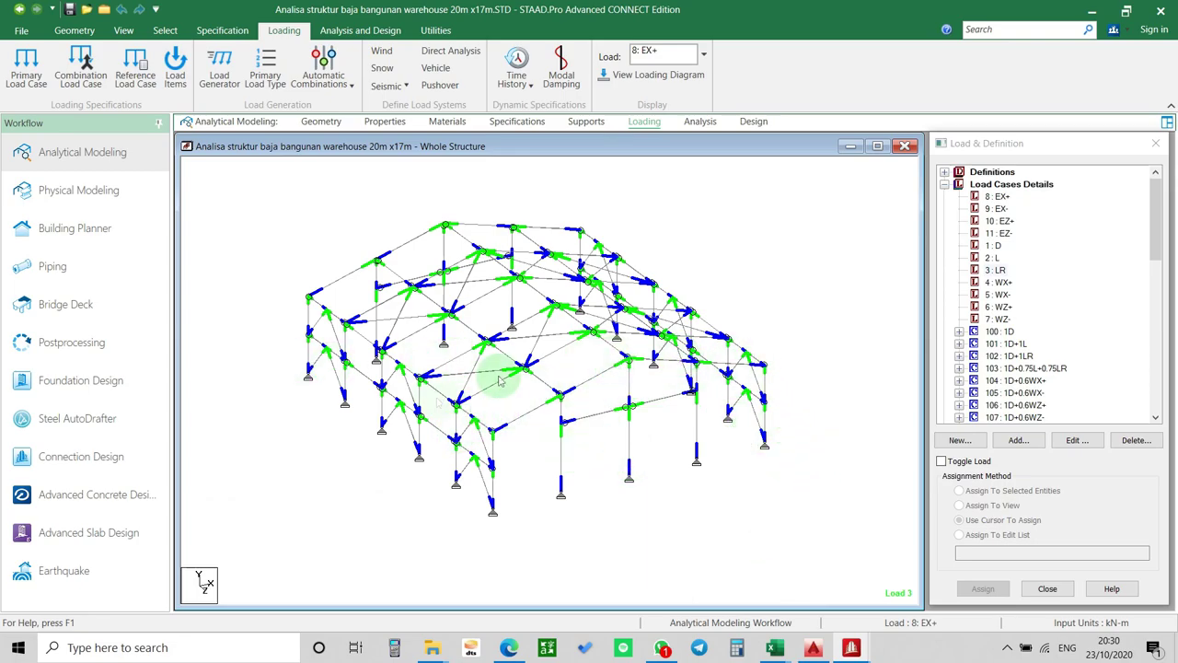
mouse_move(774, 647)
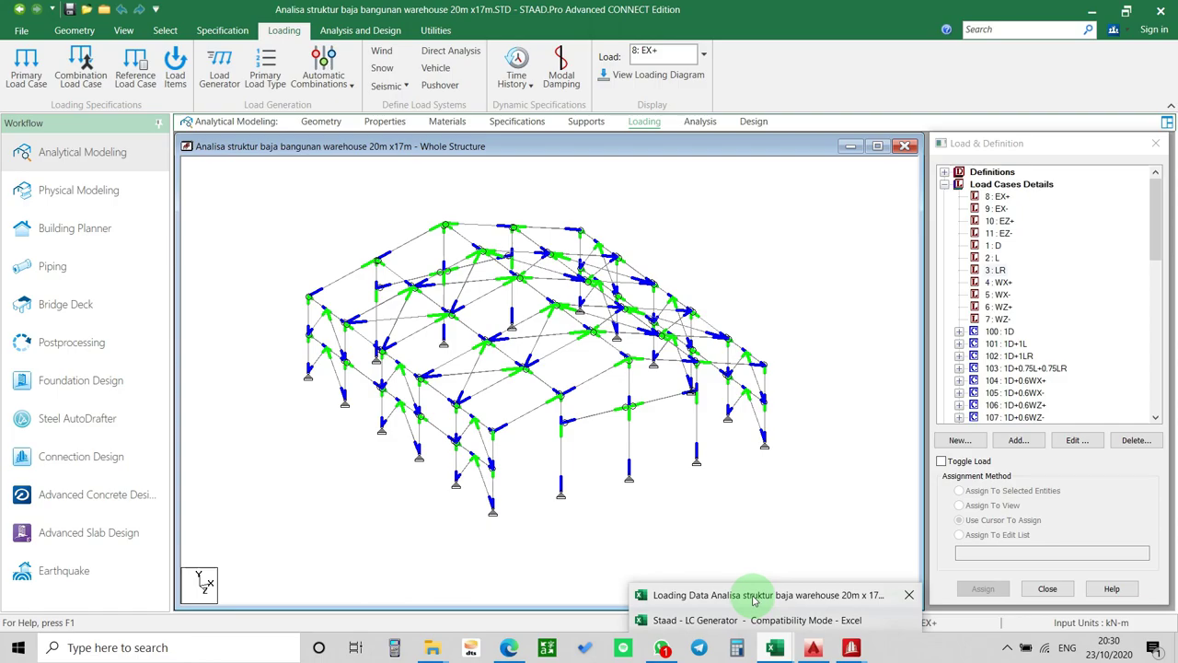
click(750, 599)
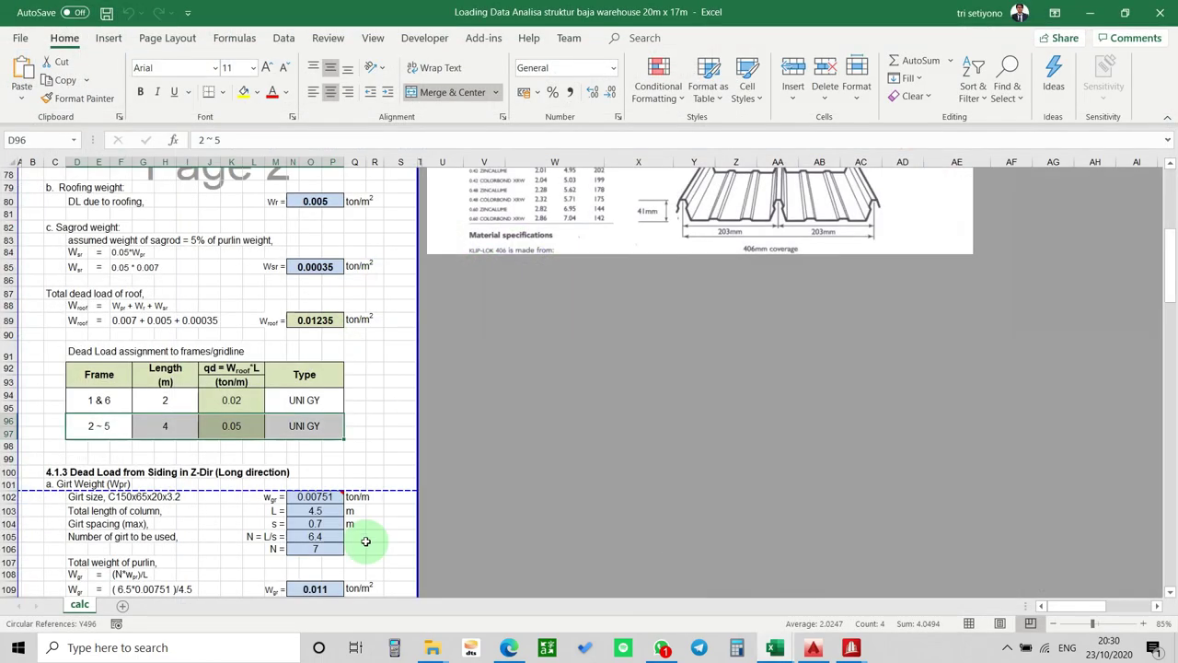
Look through the siding dead load tables and roof live load section, and return to section 4.1.2 Dead Load from Roof.
scroll(346, 539, down, 3)
scroll(345, 539, down, 9)
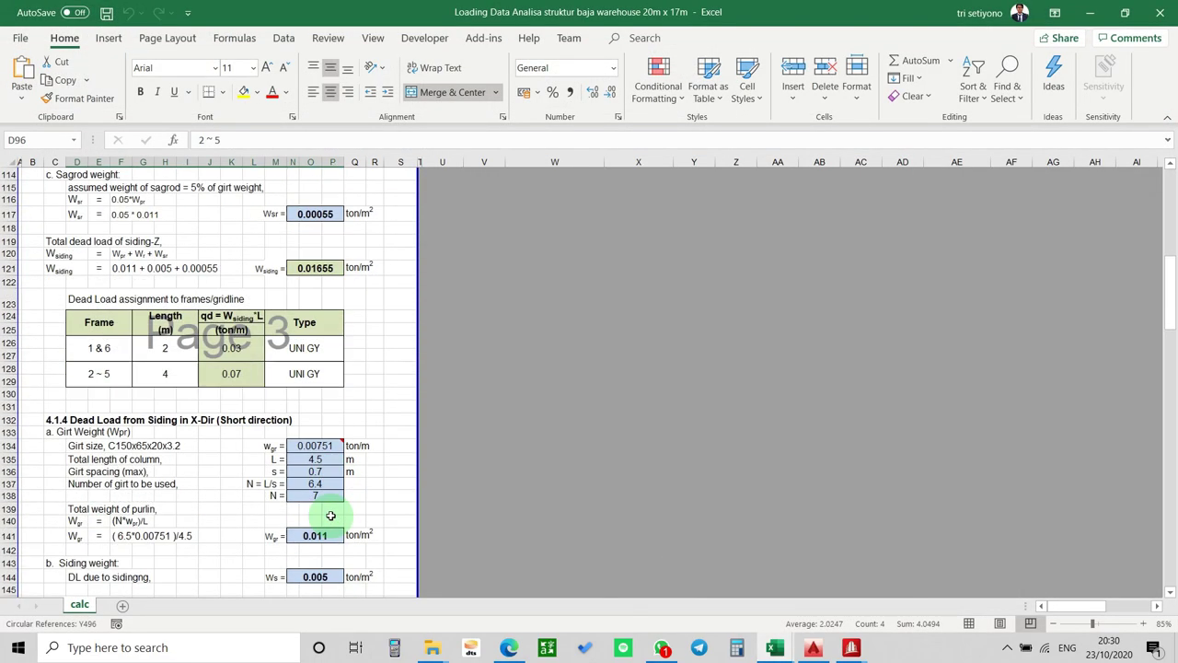
scroll(329, 511, down, 14)
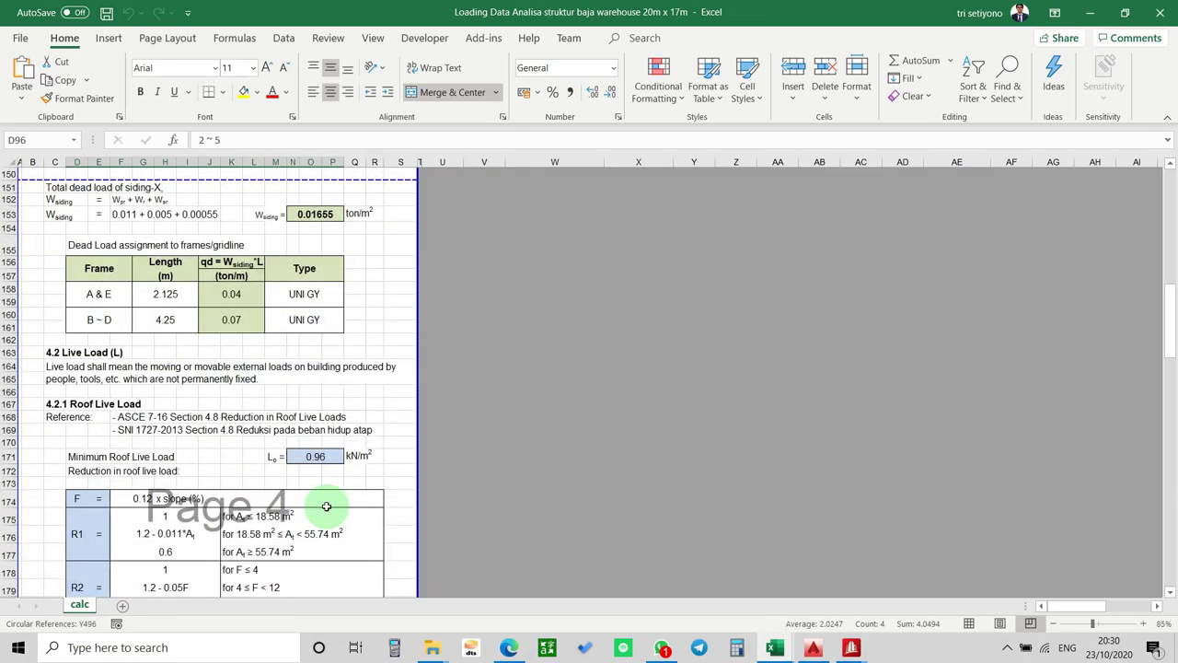
scroll(327, 504, up, 20)
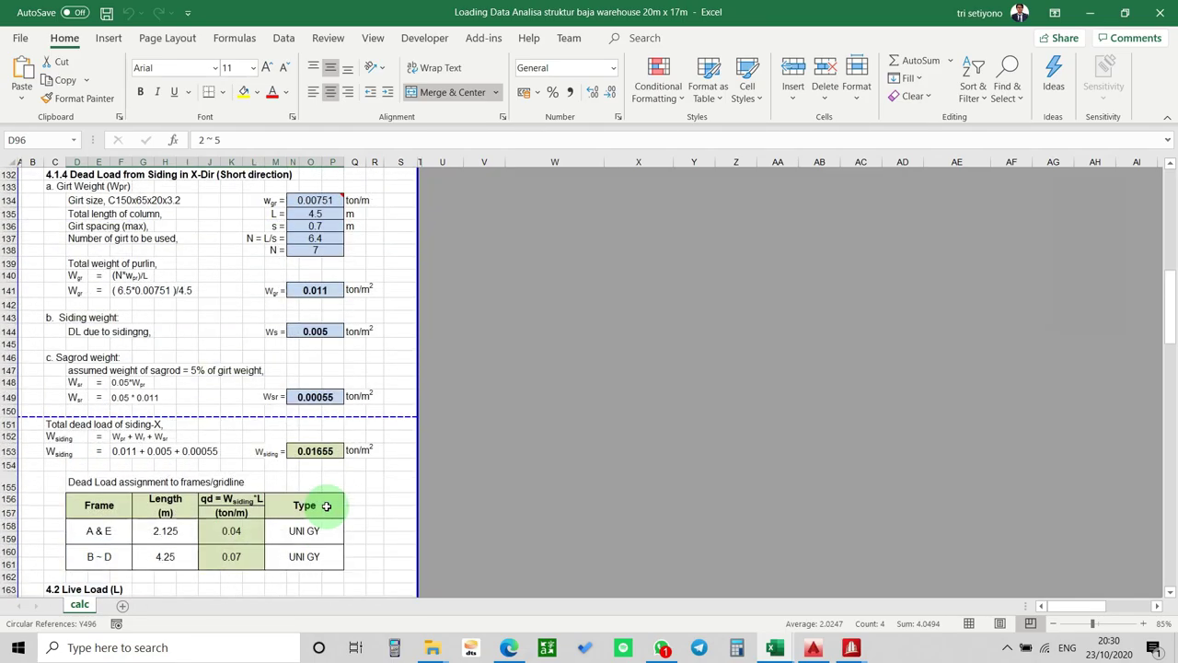
scroll(327, 507, up, 9)
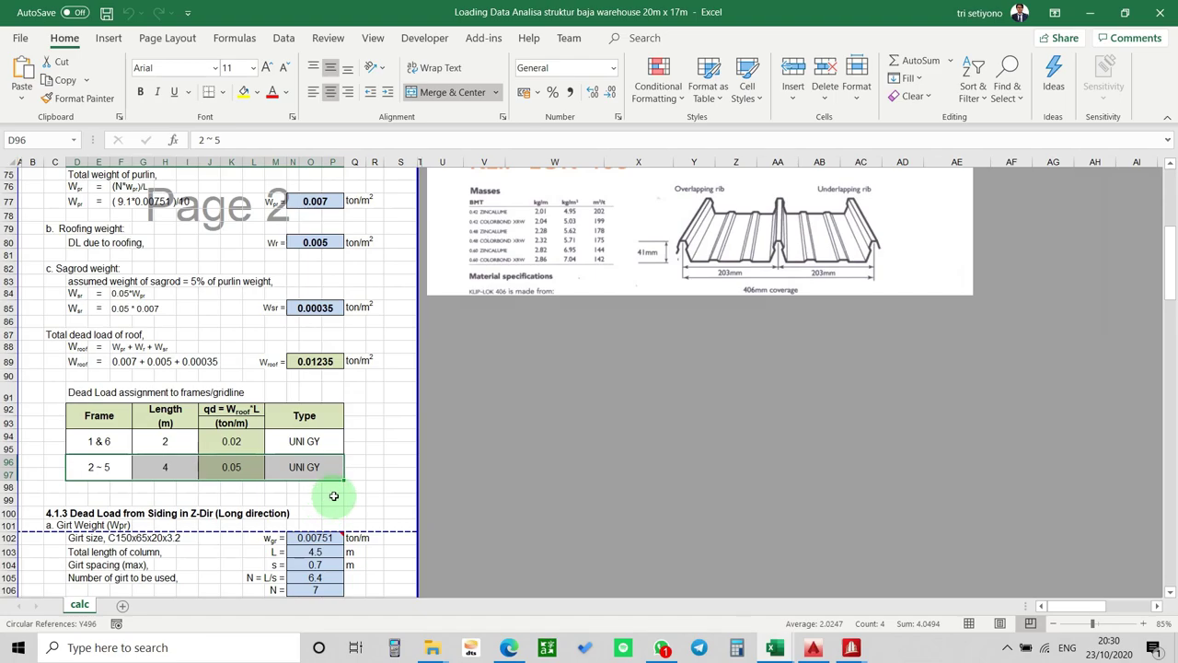
click(390, 475)
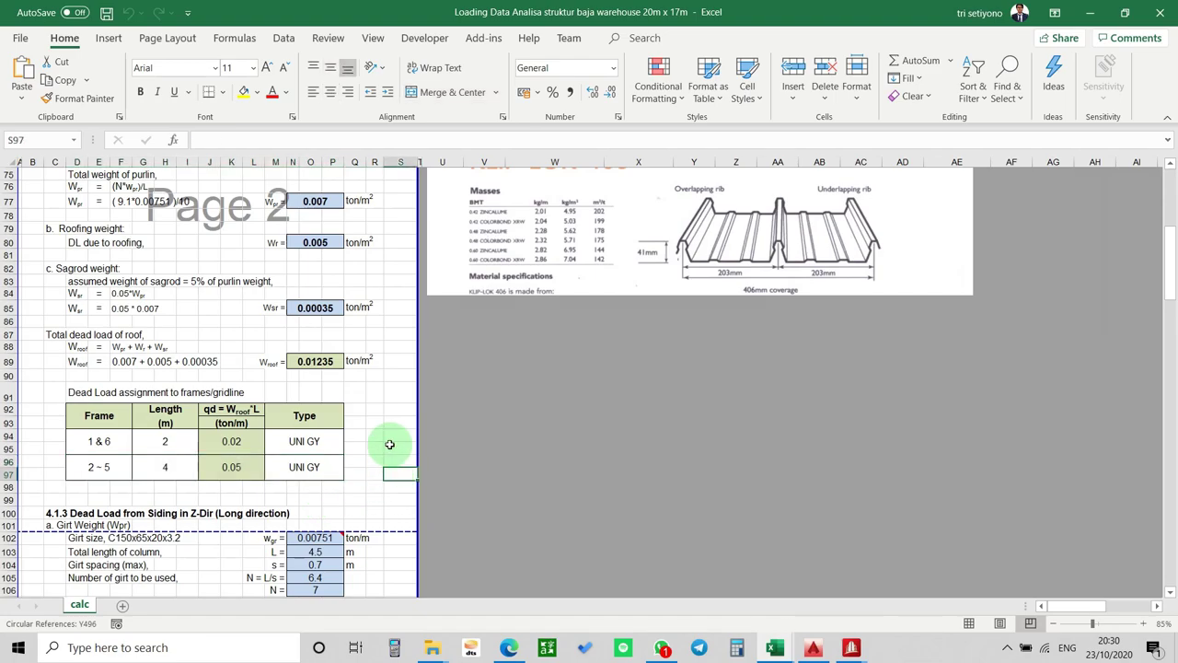
scroll(389, 444, up, 4)
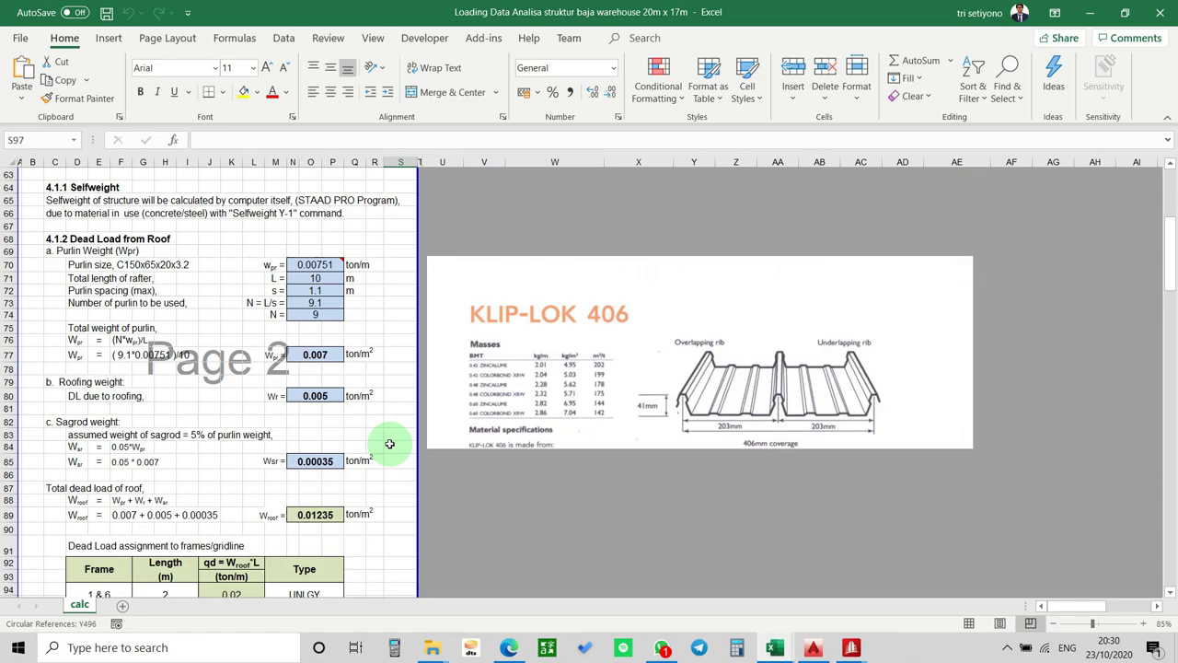
Review the roof dead load calculations in section 4.1.2 and the Z-direction siding dead load calculations in section 4.1.3.
scroll(390, 444, down, 5)
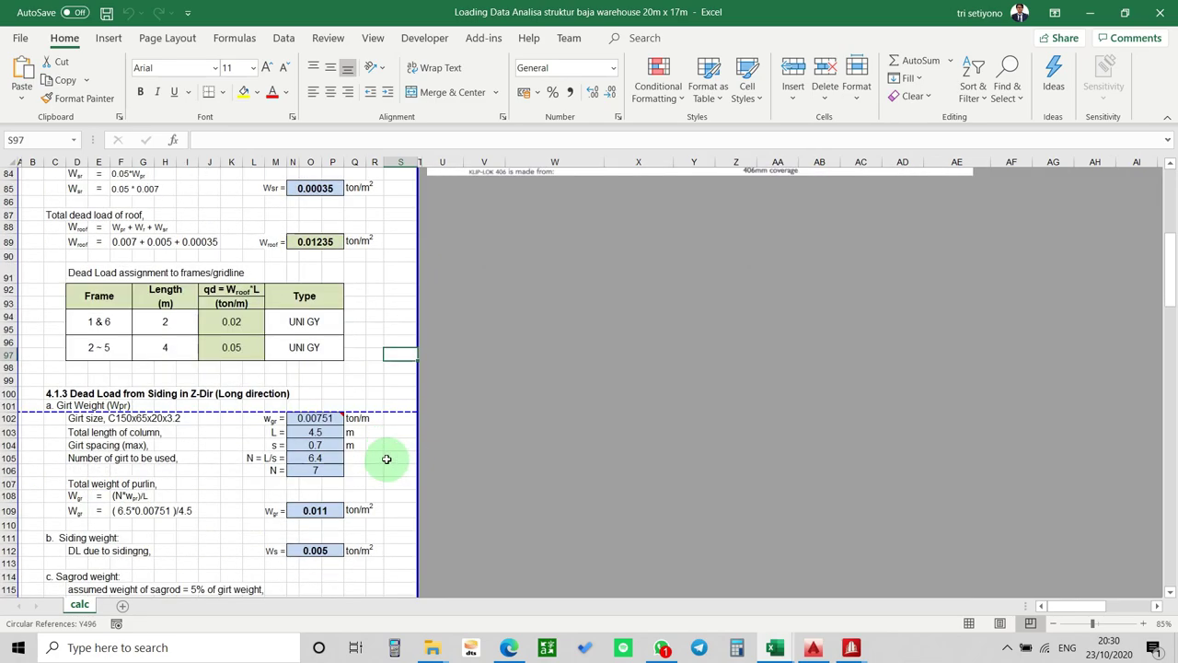
scroll(387, 459, down, 6)
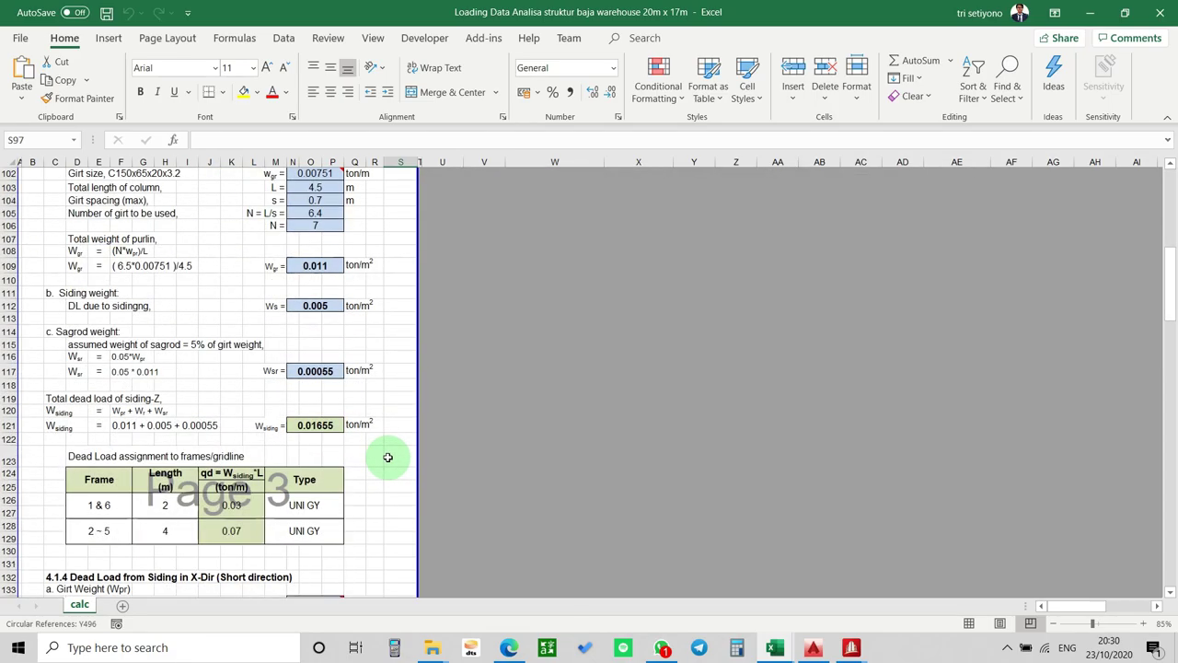
scroll(388, 457, up, 12)
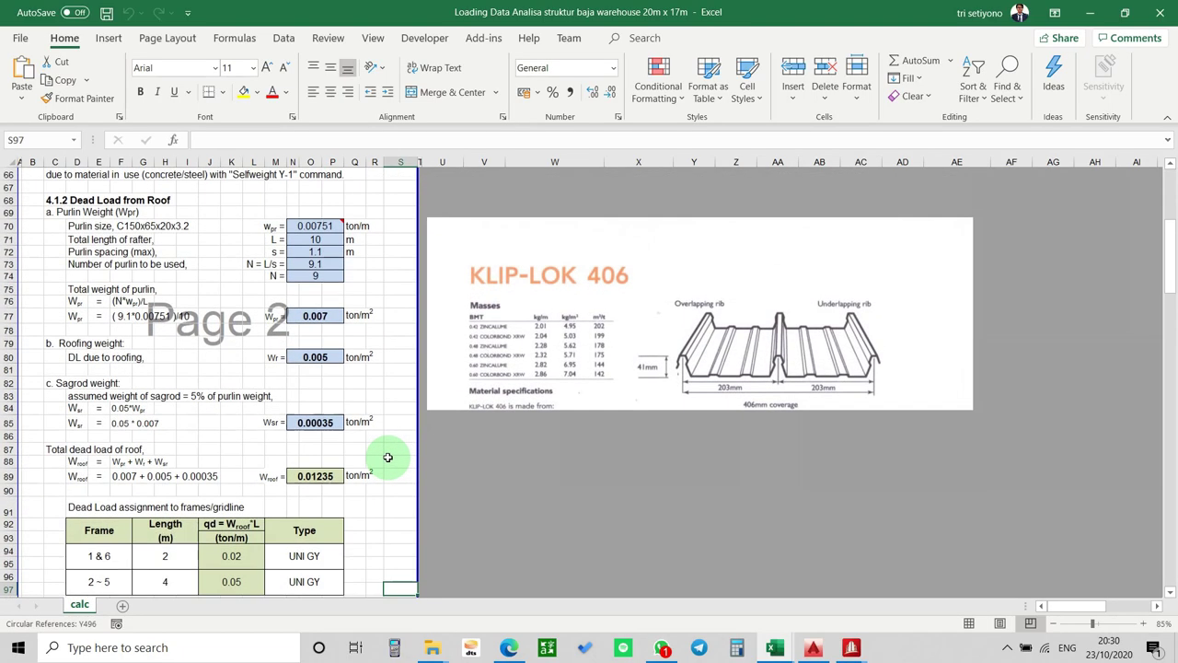
scroll(387, 457, up, 3)
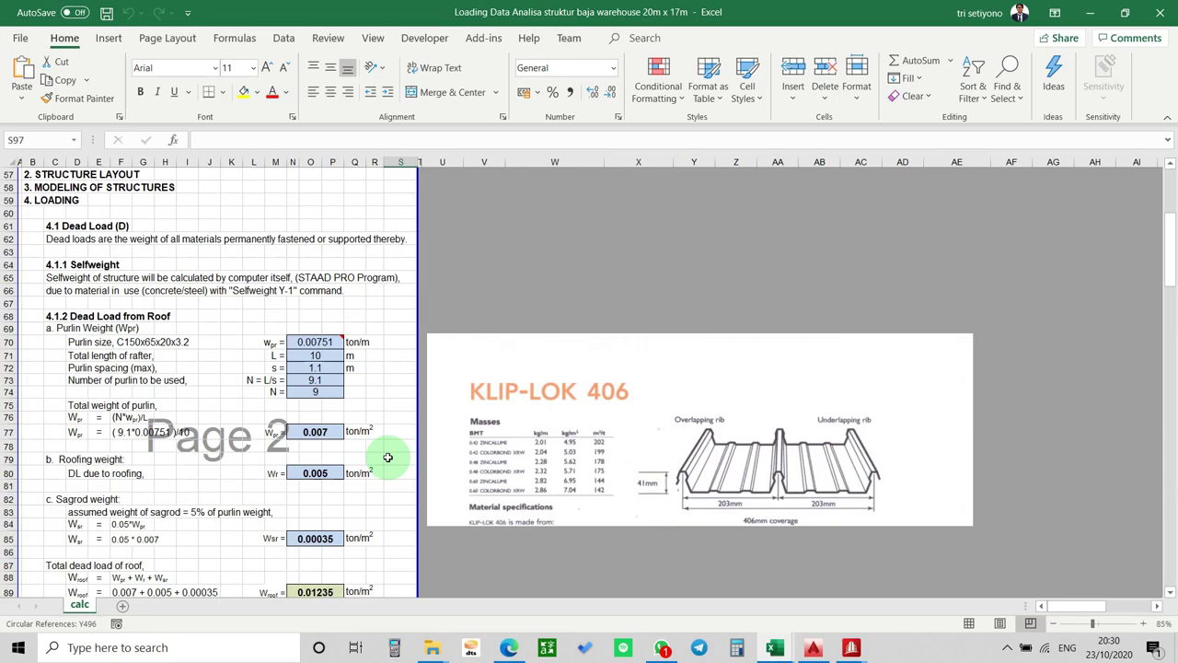
scroll(388, 458, down, 5)
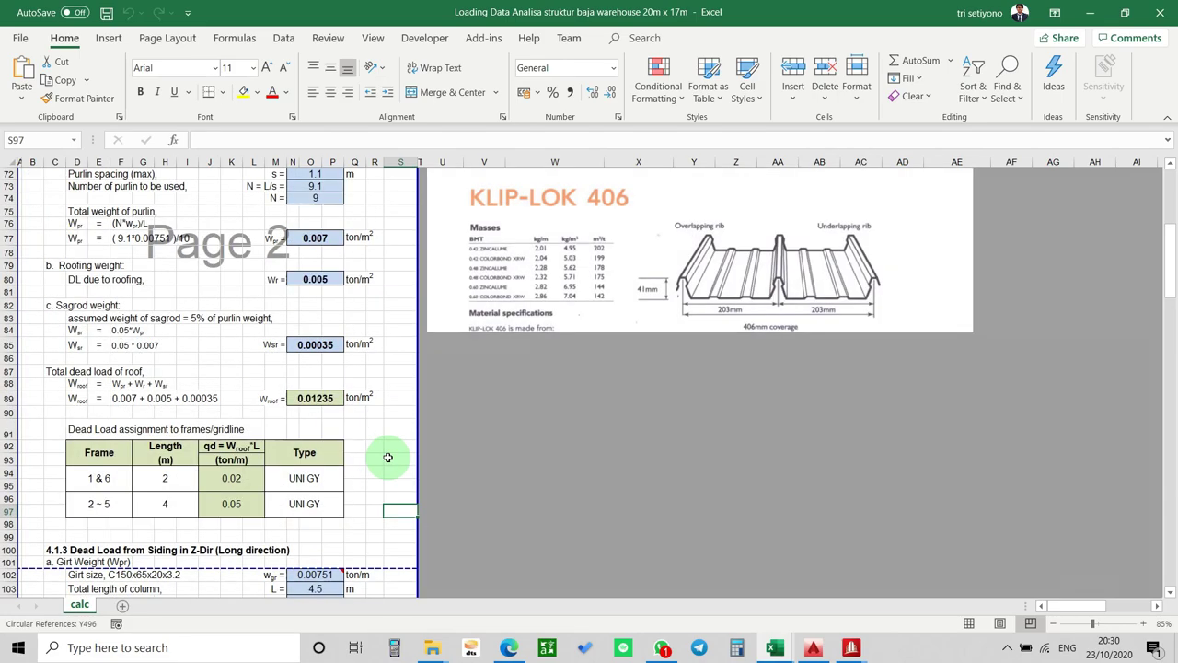
scroll(388, 458, down, 15)
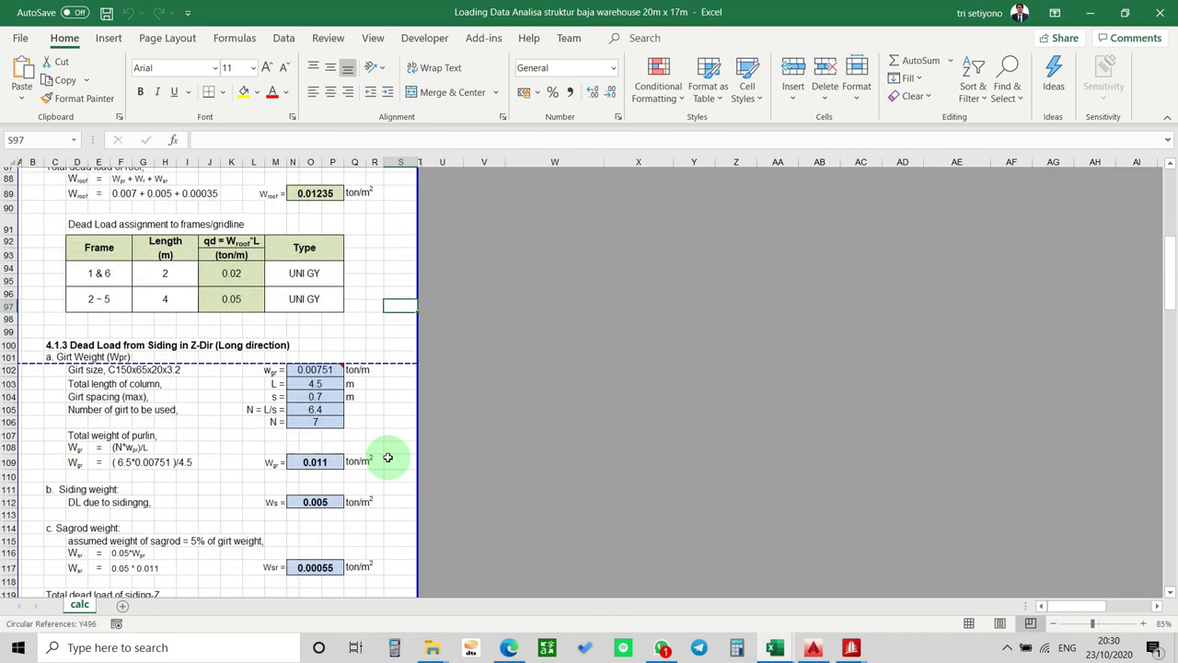
Review section 4.2.1 Roof Live Load, including its ASCE 7-16 and SNI 1727-2013 references and the live load reduction table.
scroll(387, 457, down, 12)
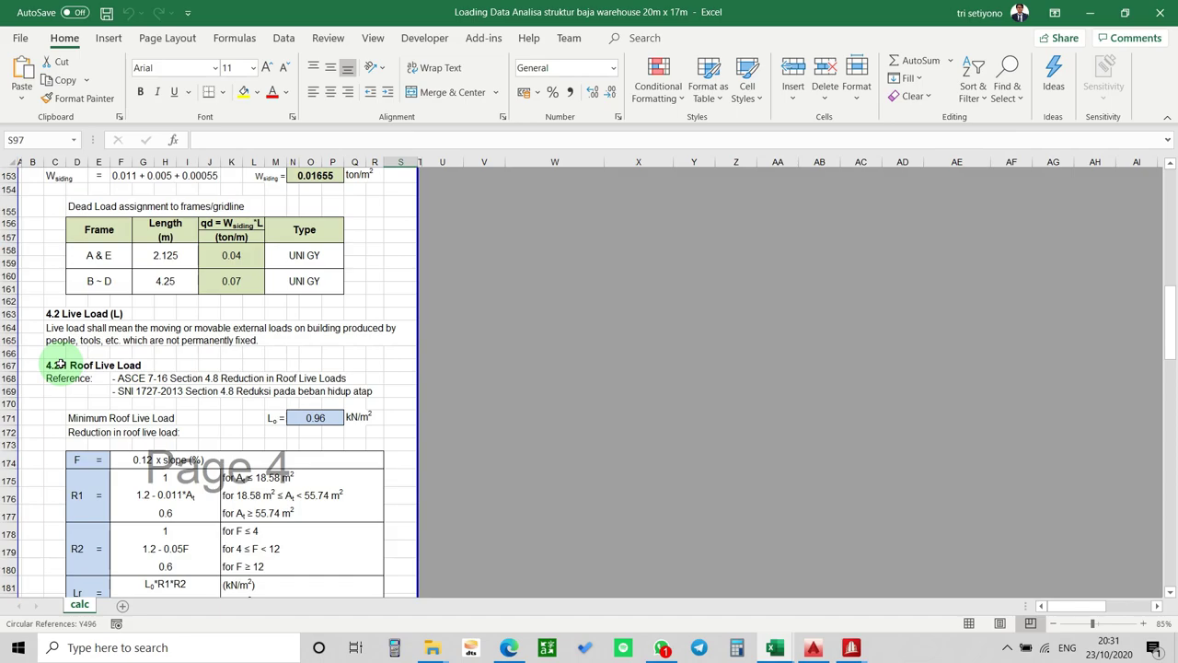
scroll(57, 364, down, 1)
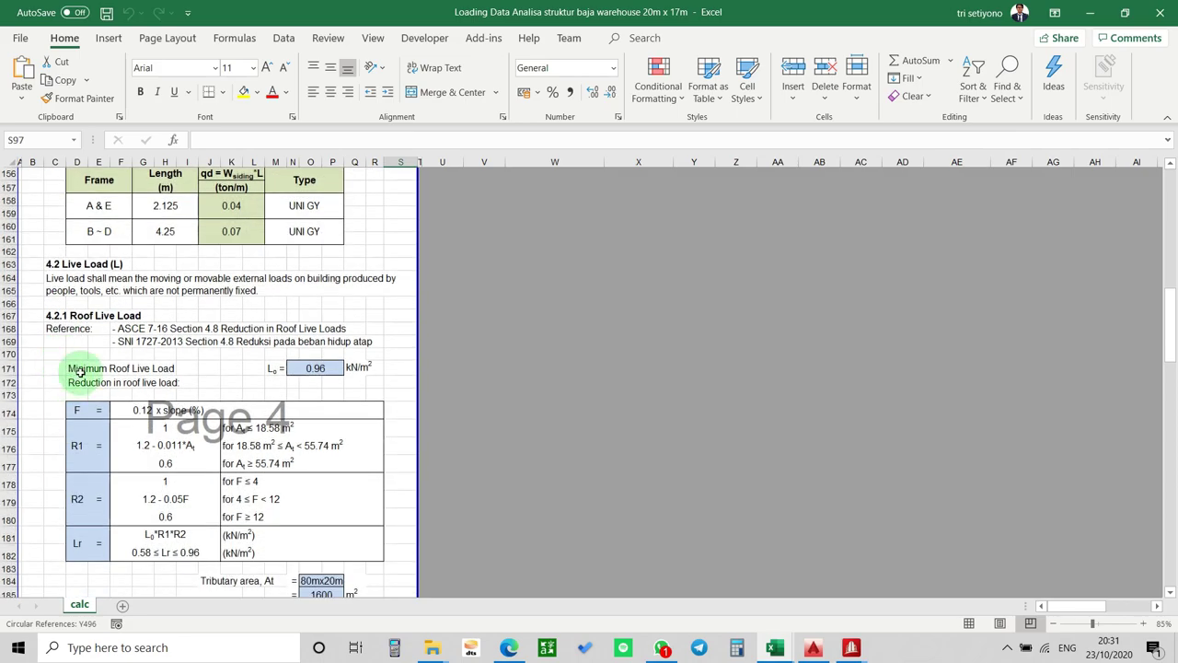
scroll(80, 370, down, 2)
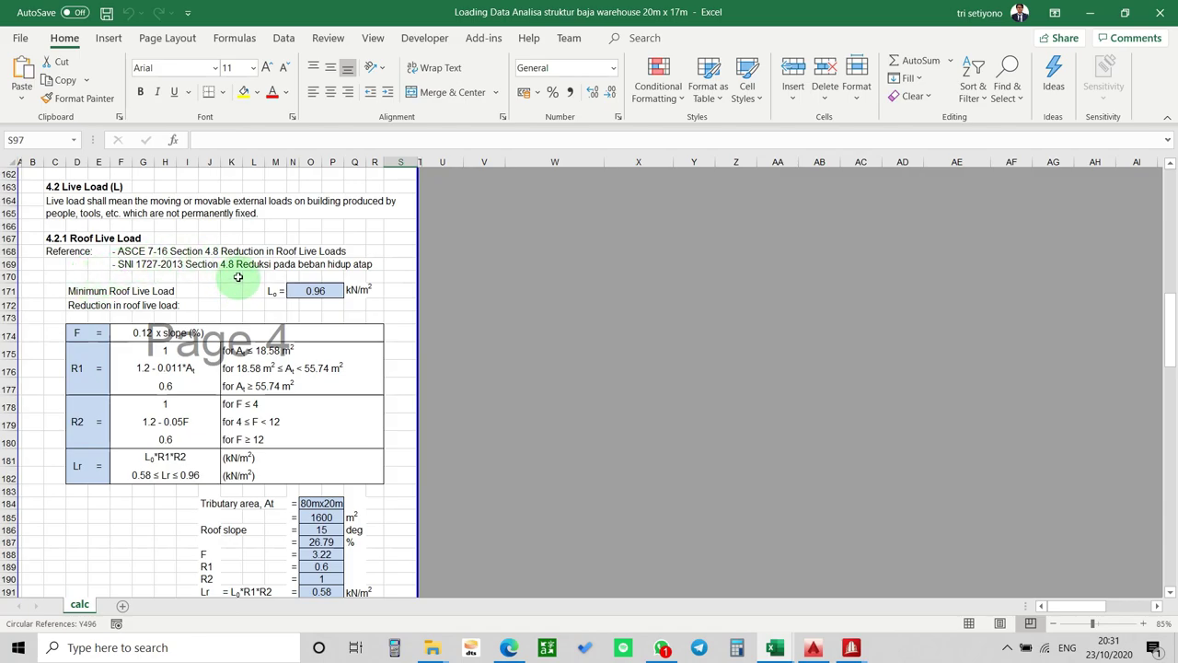
click(125, 254)
click(125, 264)
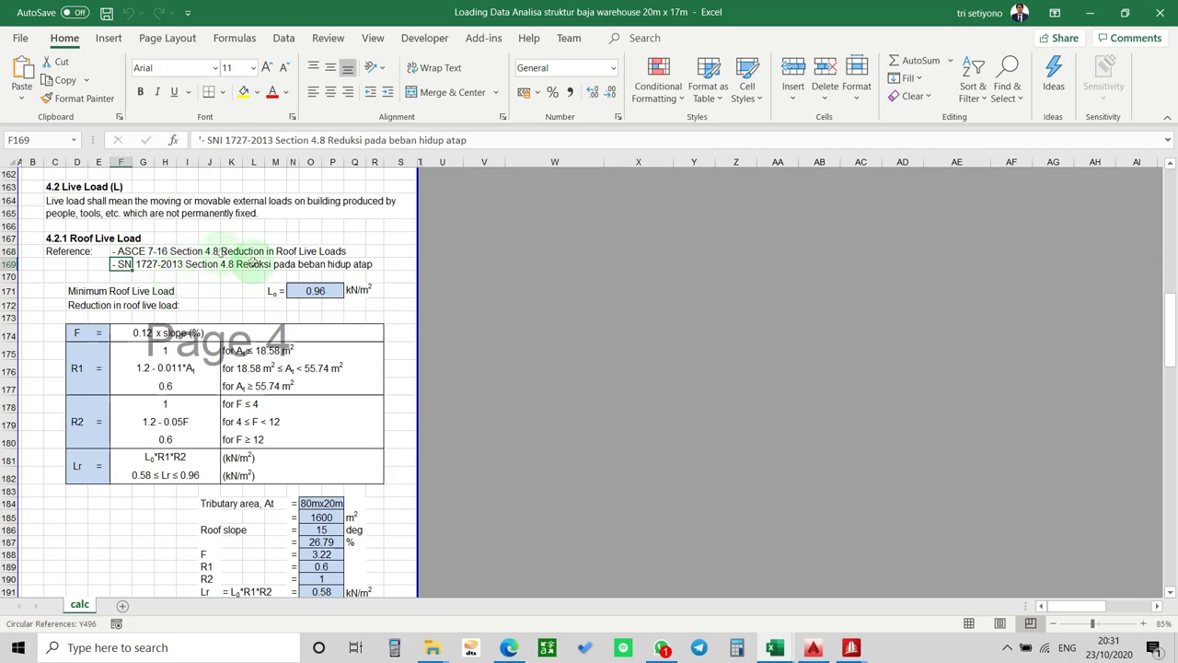
scroll(251, 304, down, 7)
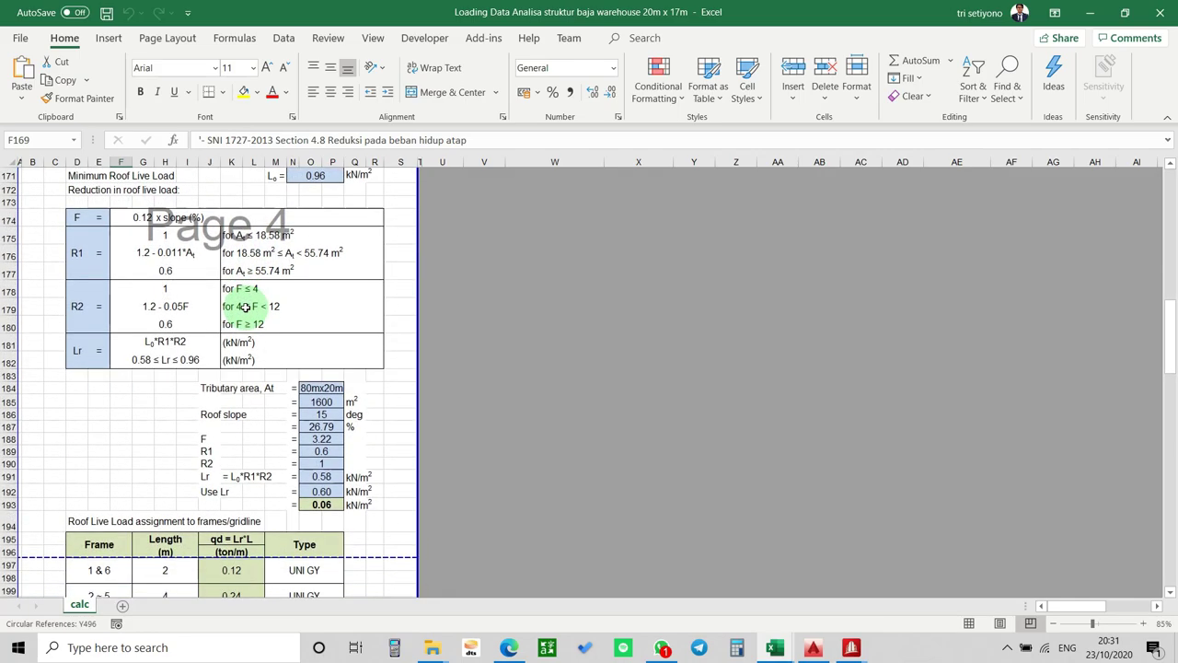
Review the wind load input data, including building dimensions and roof angle, together with the roof diagrams and design pressure equation.
scroll(310, 377, down, 9)
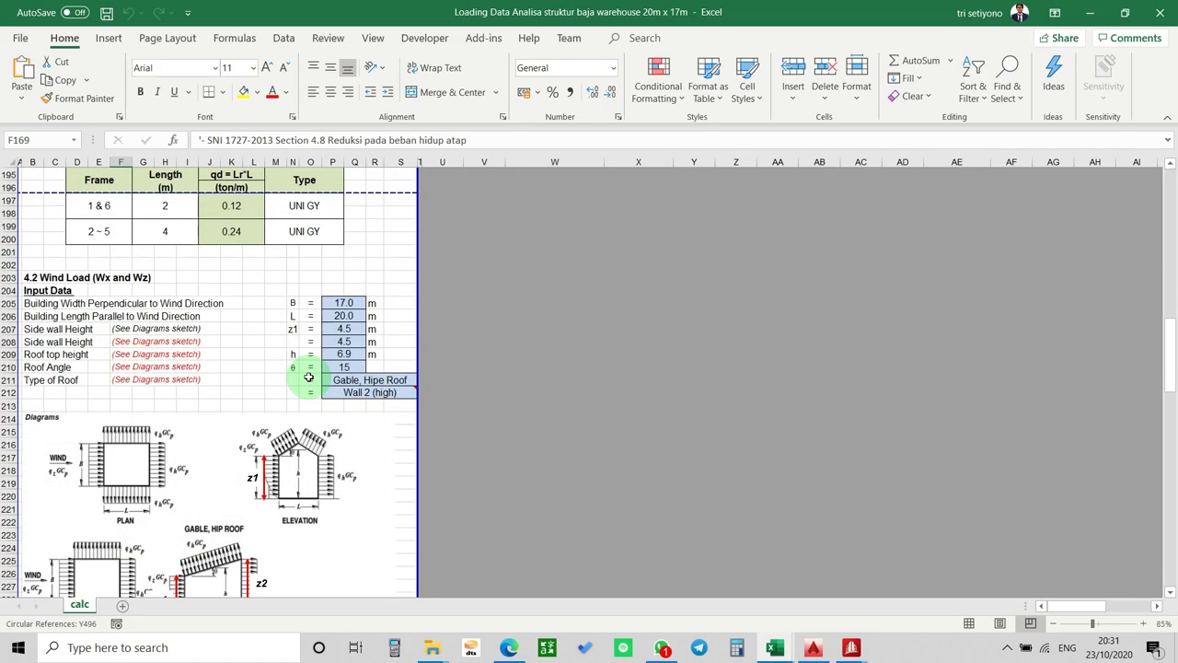
scroll(309, 378, down, 6)
scroll(310, 377, up, 11)
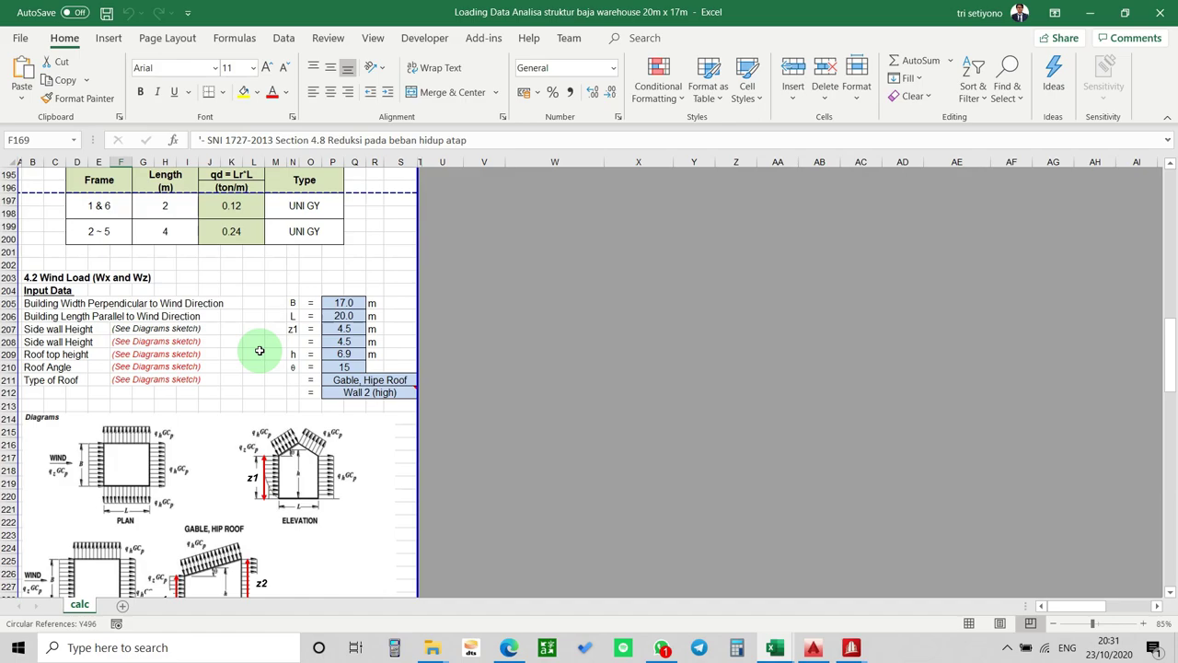
scroll(260, 351, down, 2)
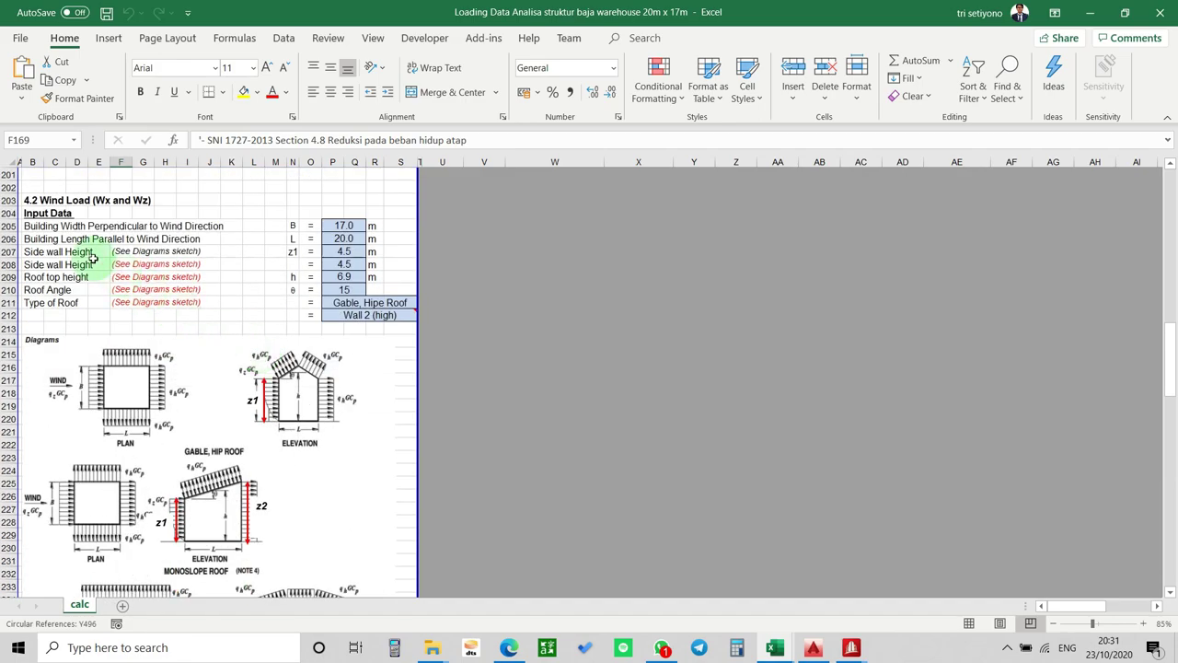
click(346, 226)
click(343, 289)
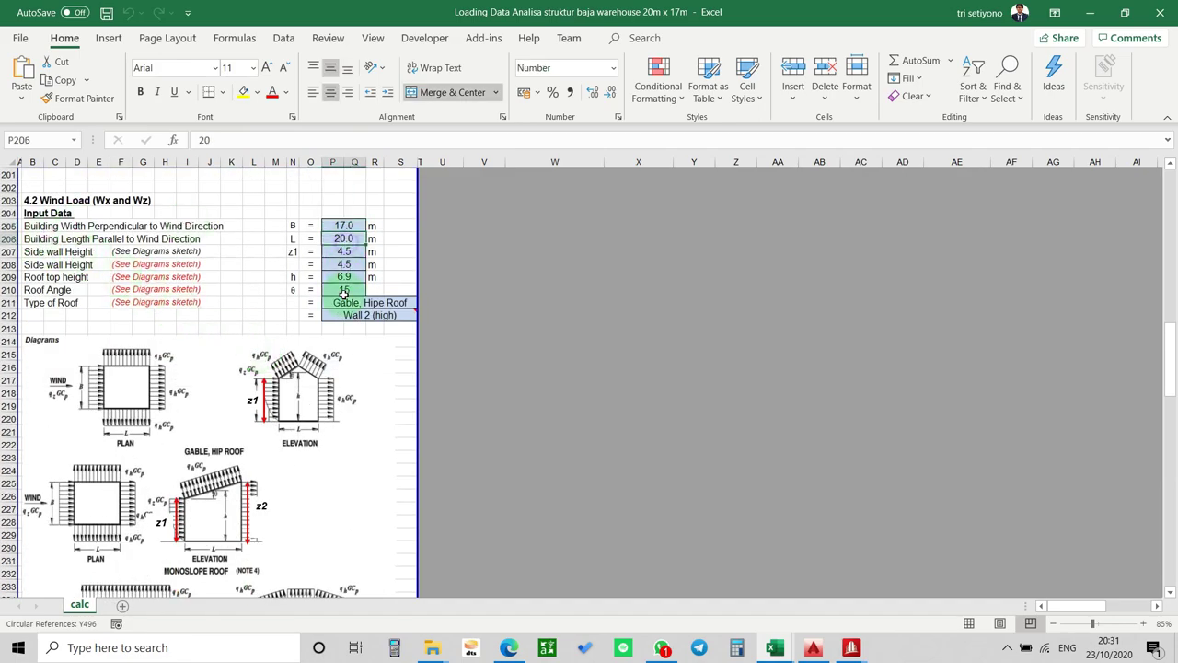
scroll(342, 328, down, 3)
scroll(341, 327, down, 15)
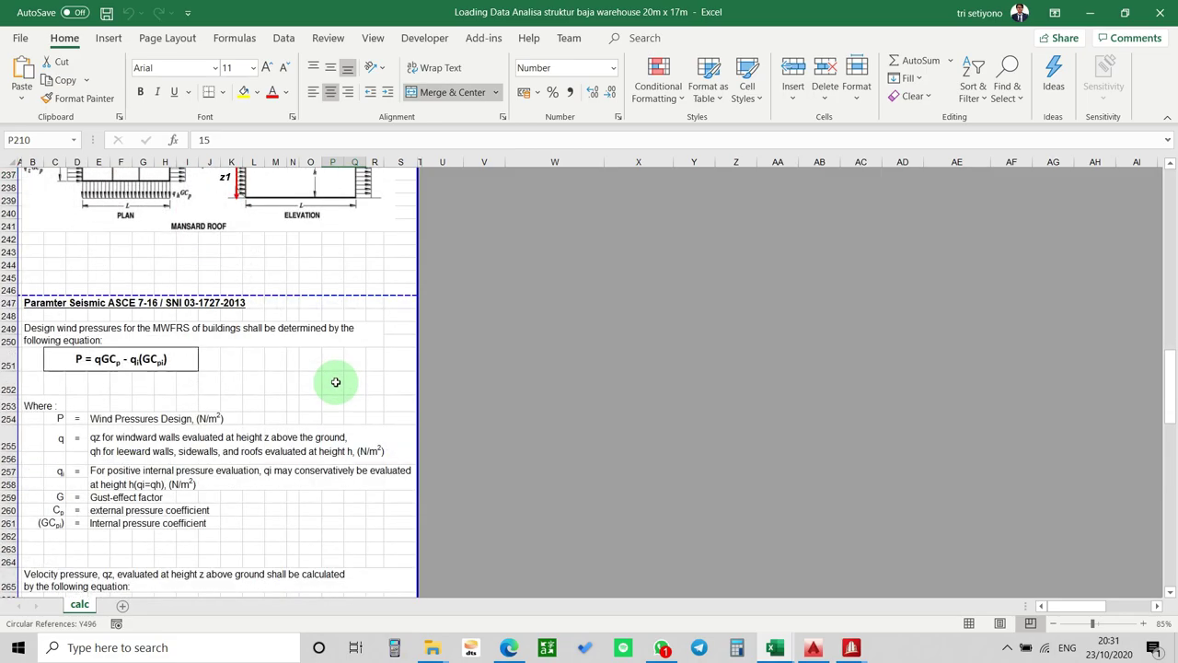
Examine the seismic load section's project location and spectral response parameters alongside the Puskim response spectrum result for Bogor (B).
scroll(336, 385, down, 15)
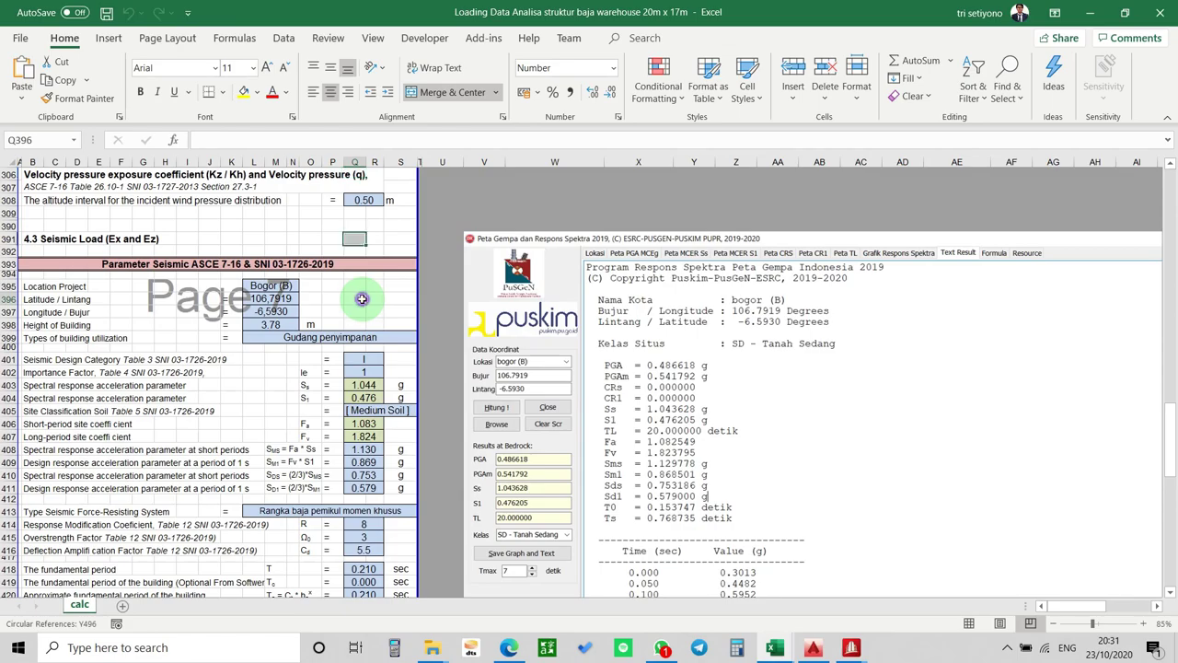
click(144, 311)
scroll(151, 346, down, 20)
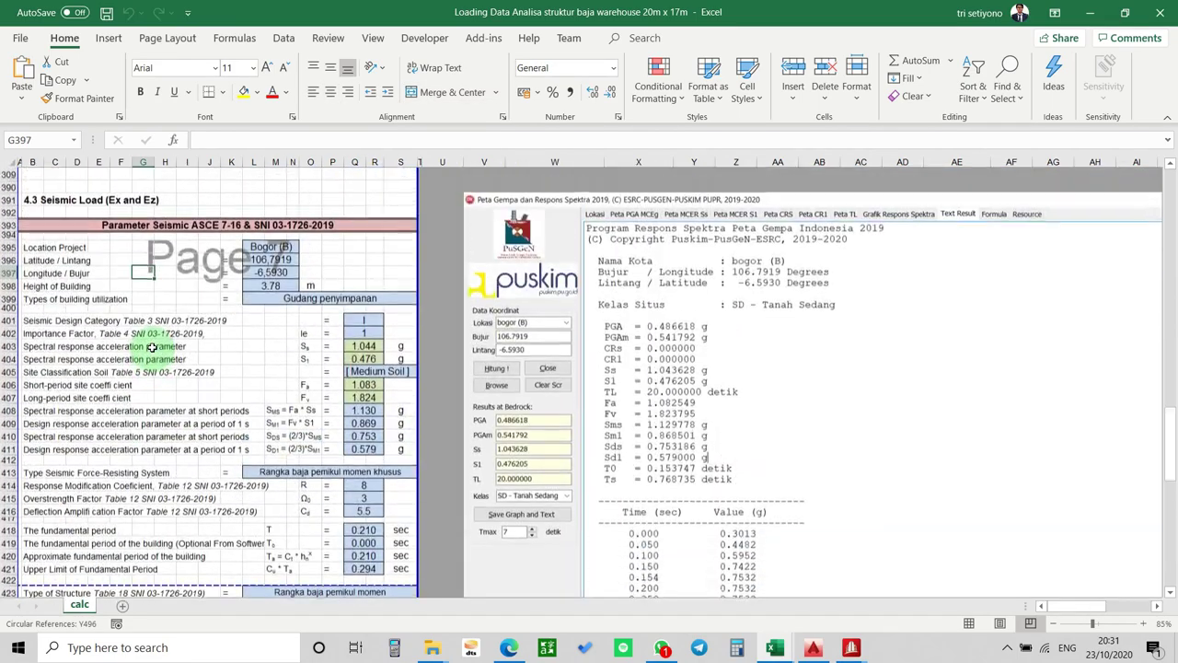
click(651, 301)
click(232, 332)
click(355, 260)
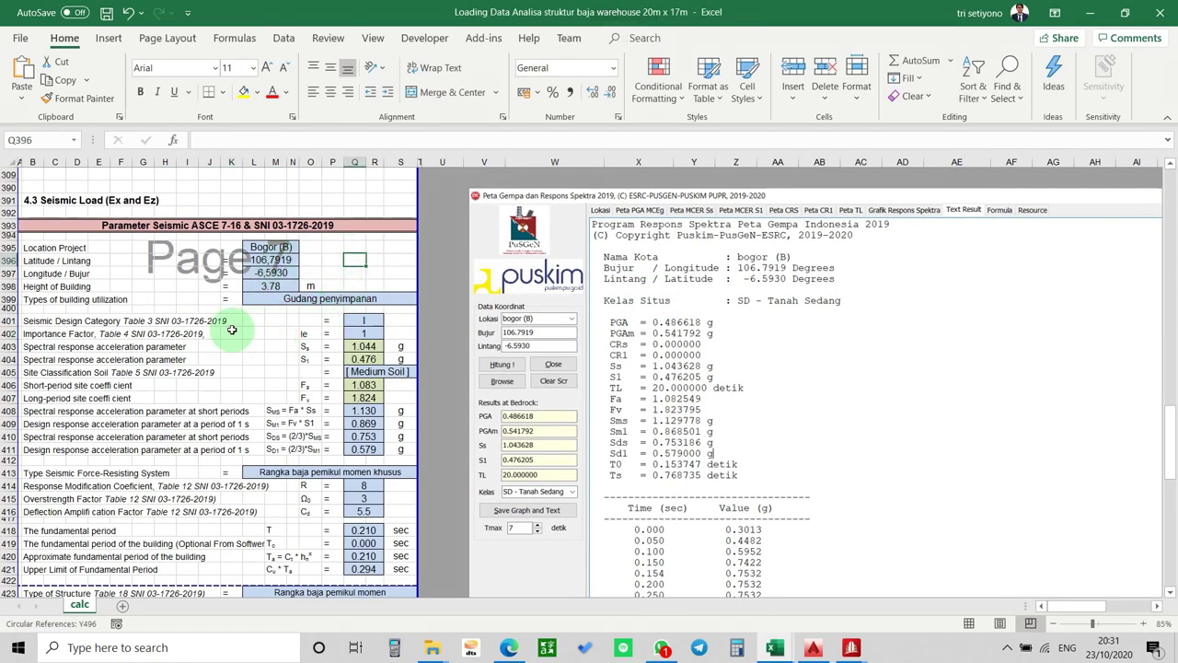
scroll(298, 357, down, 1)
scroll(298, 356, down, 3)
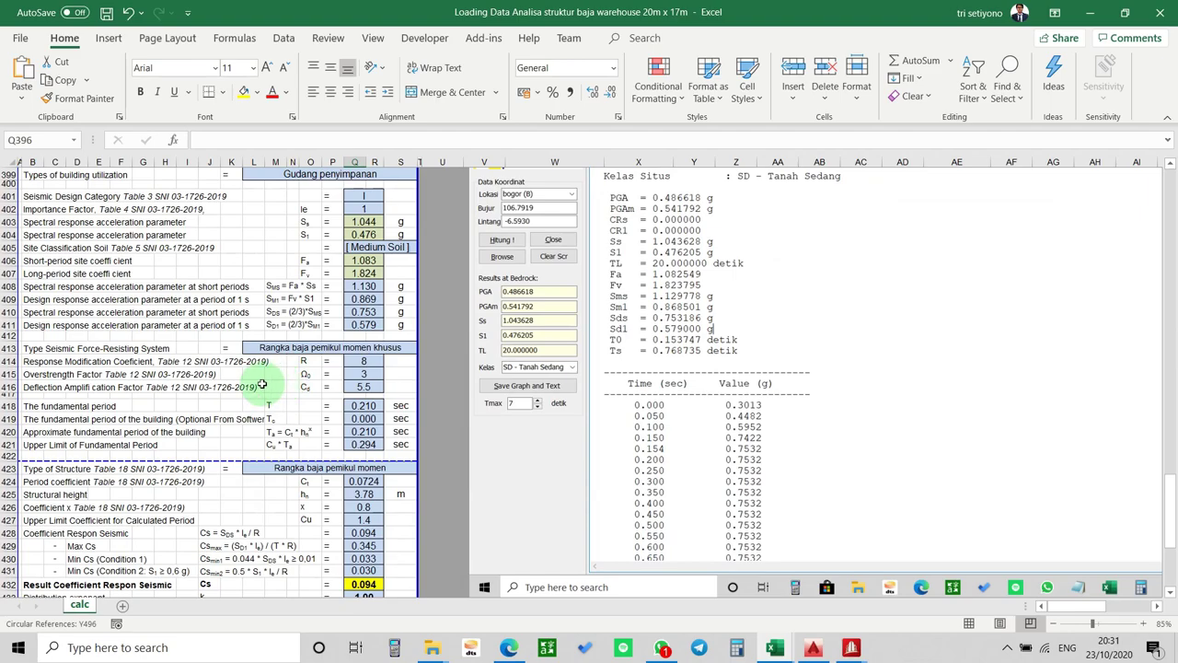
Inspect the response modification coefficient formula, the fundamental period rows and the seismic response coefficient calculations.
scroll(262, 384, down, 1)
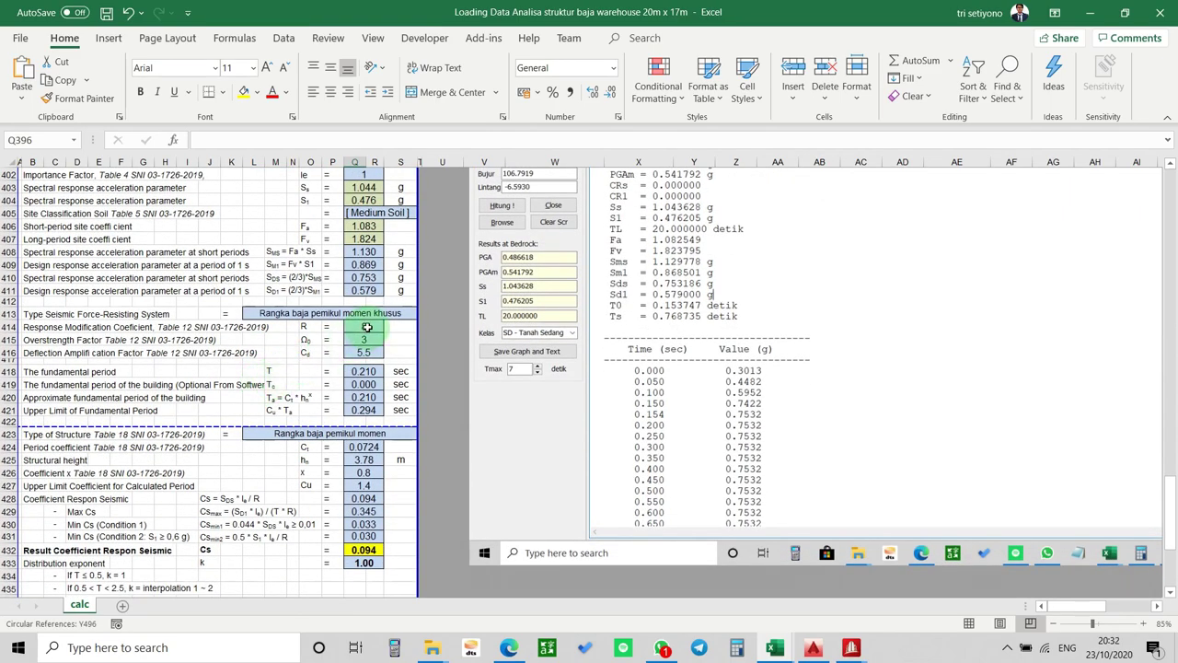
click(367, 328)
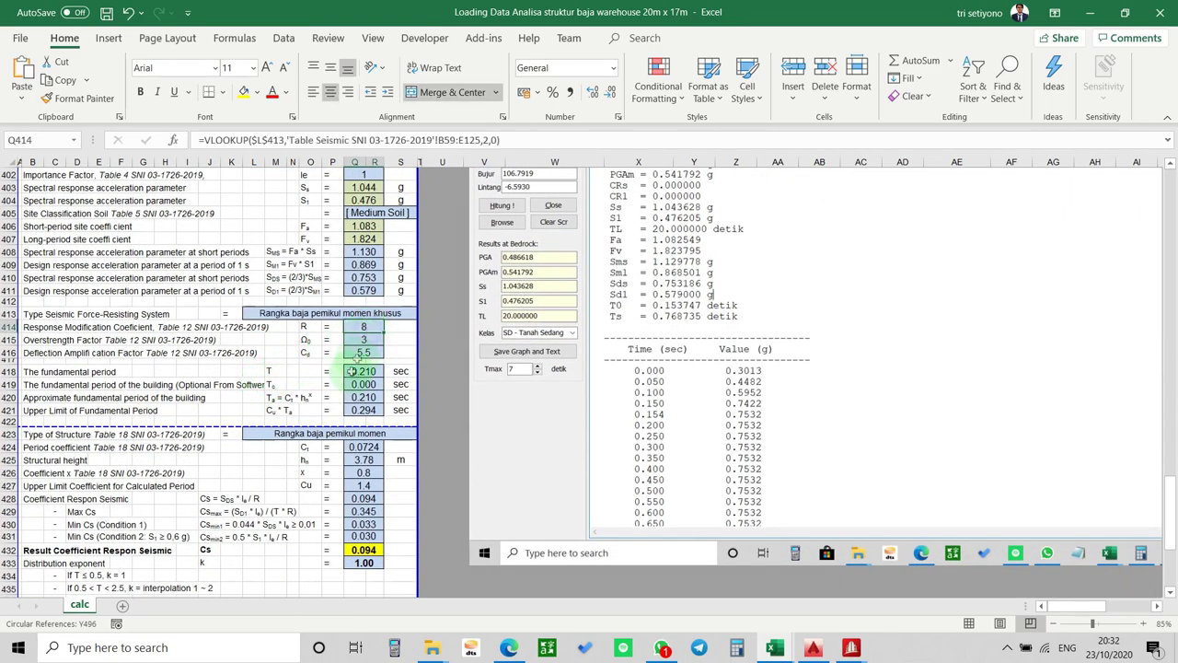
click(322, 408)
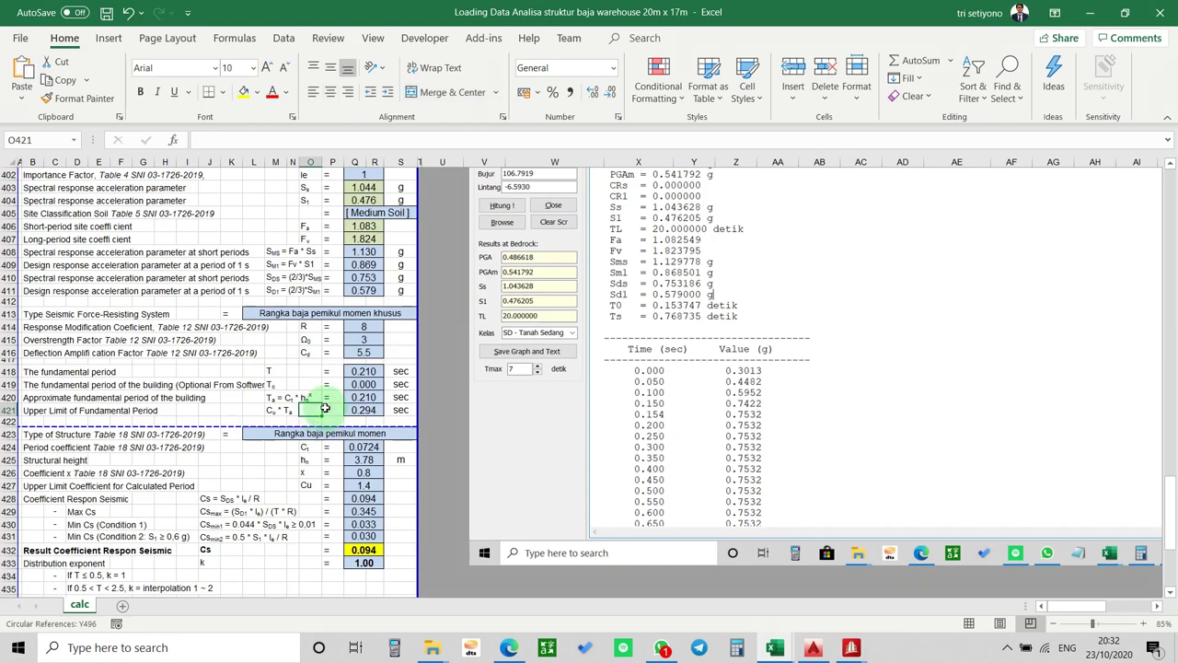
scroll(325, 408, down, 1)
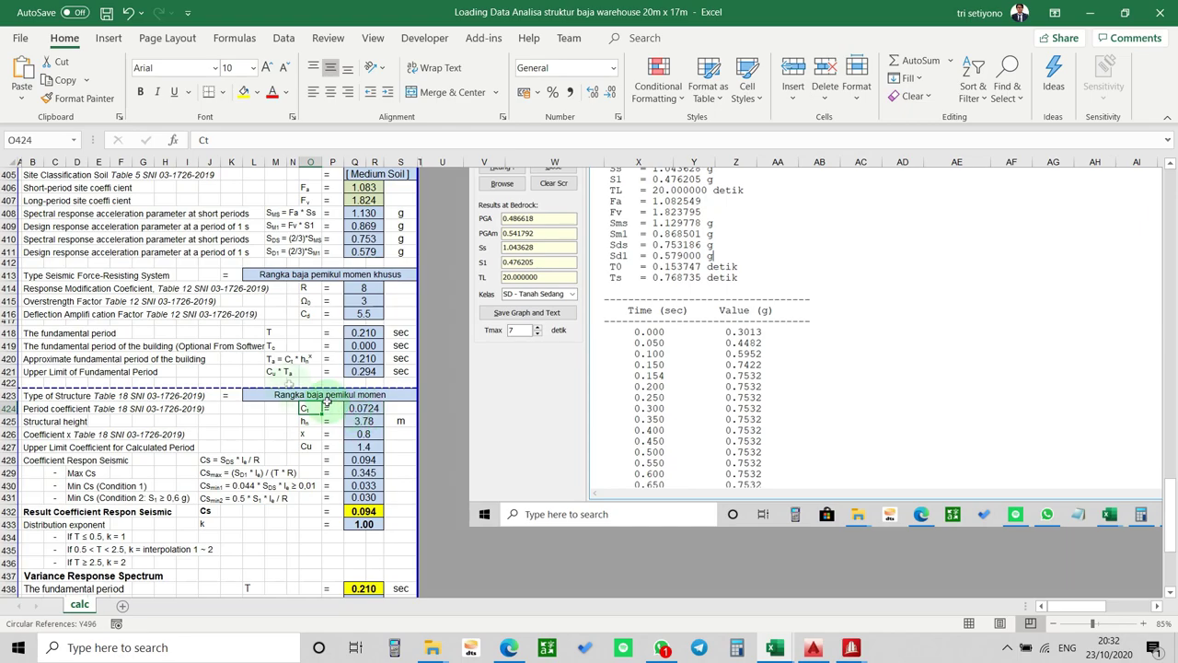
click(249, 357)
scroll(234, 368, up, 20)
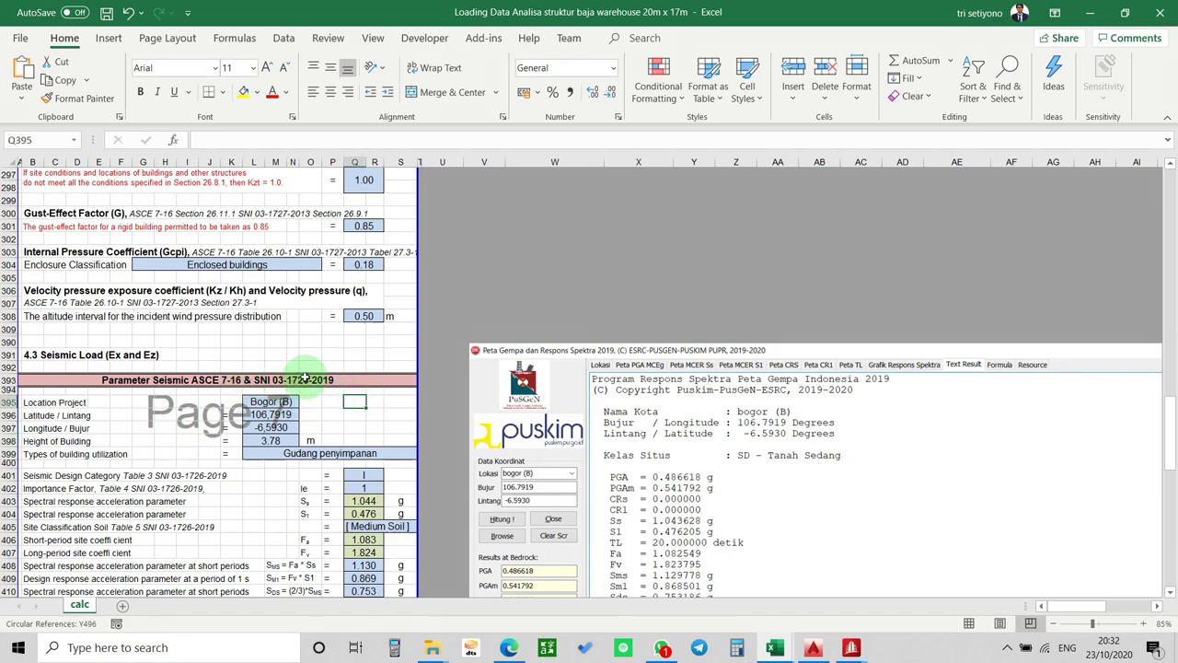
click(304, 377)
click(193, 416)
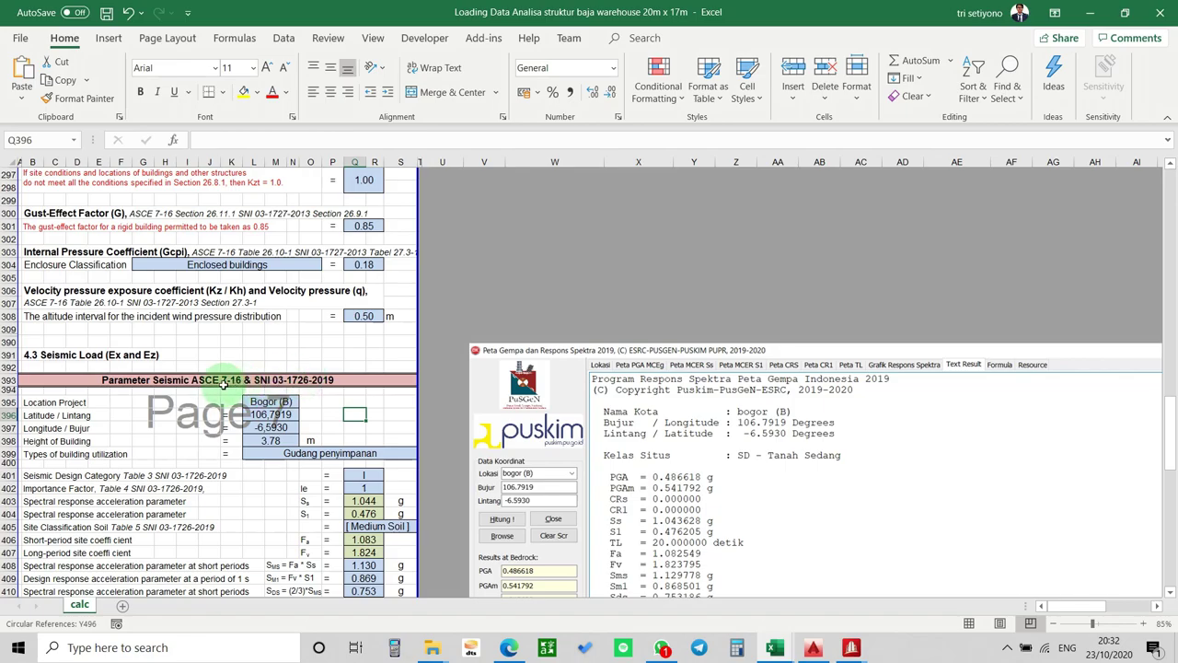
scroll(246, 400, down, 14)
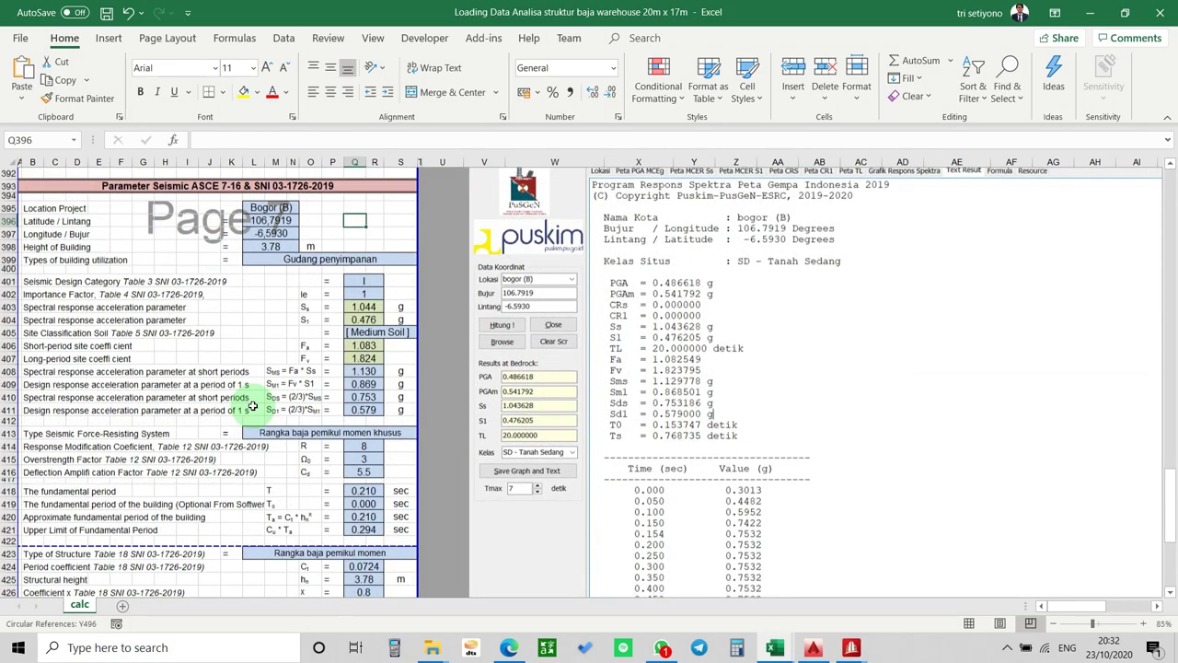
scroll(252, 406, up, 14)
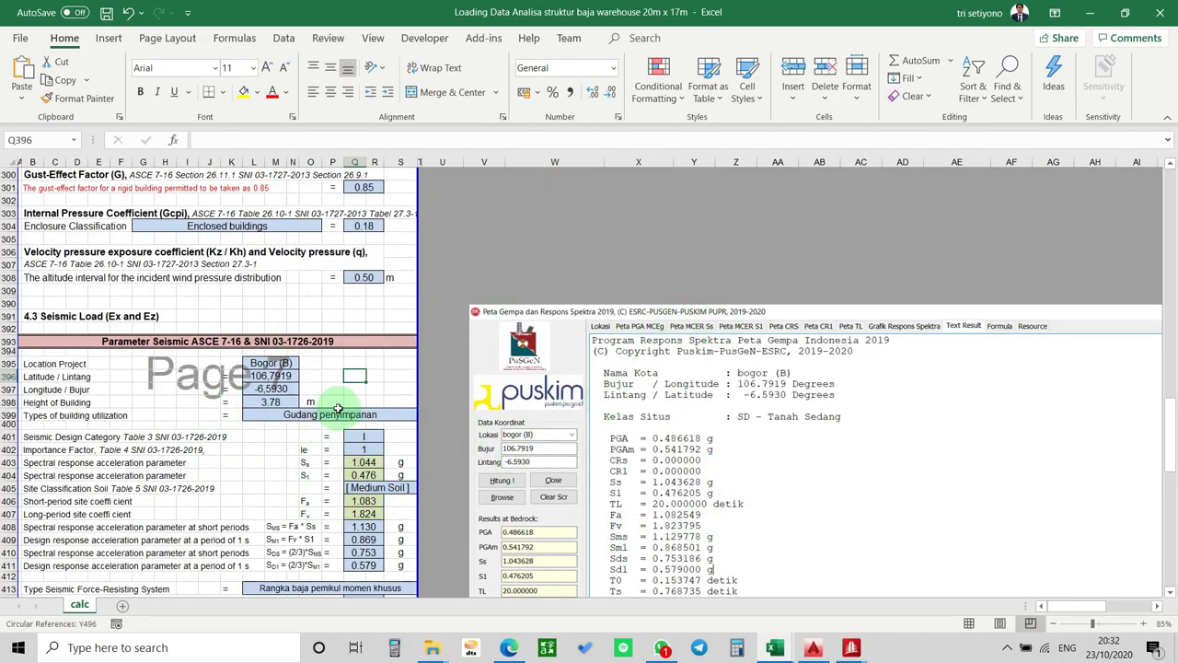
Go back to section 4.1.2 Dead Load from Roof and review the purlin size and purlin weight inputs.
scroll(342, 408, up, 8)
scroll(344, 416, up, 11)
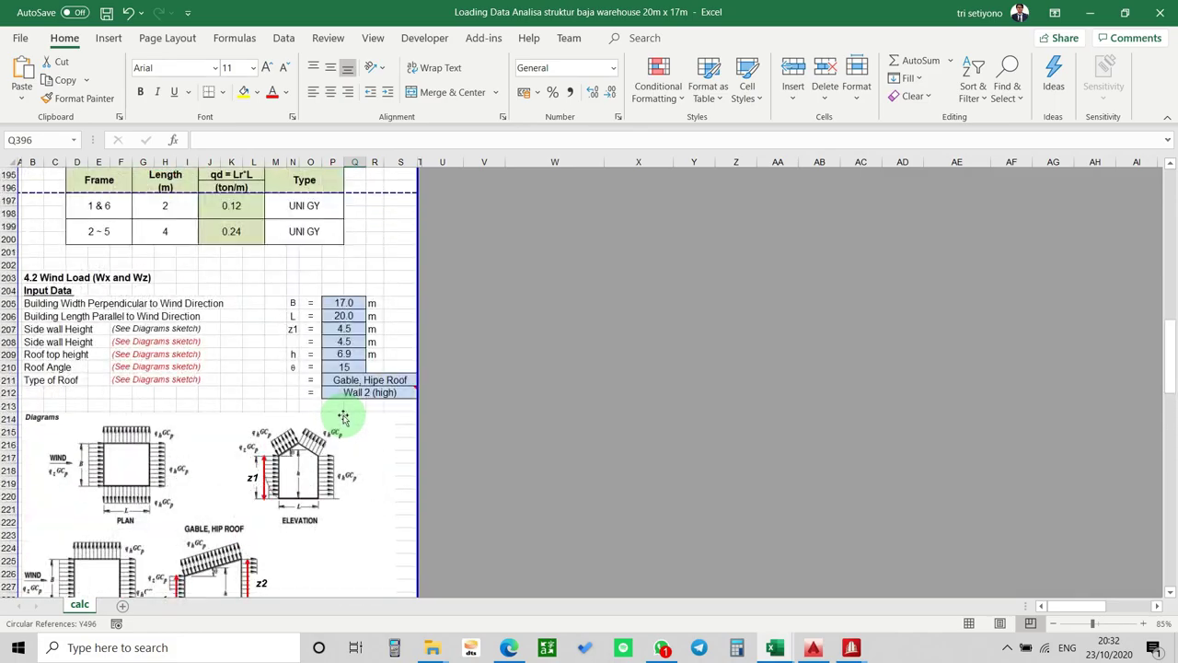
scroll(343, 416, up, 8)
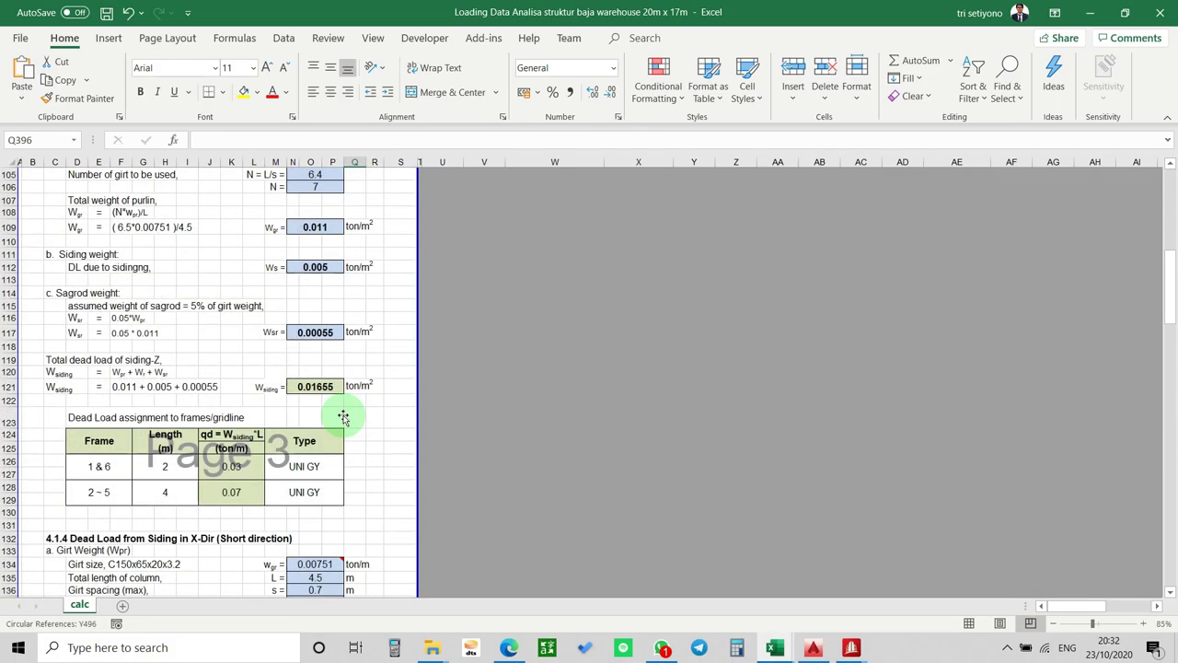
scroll(308, 429, up, 4)
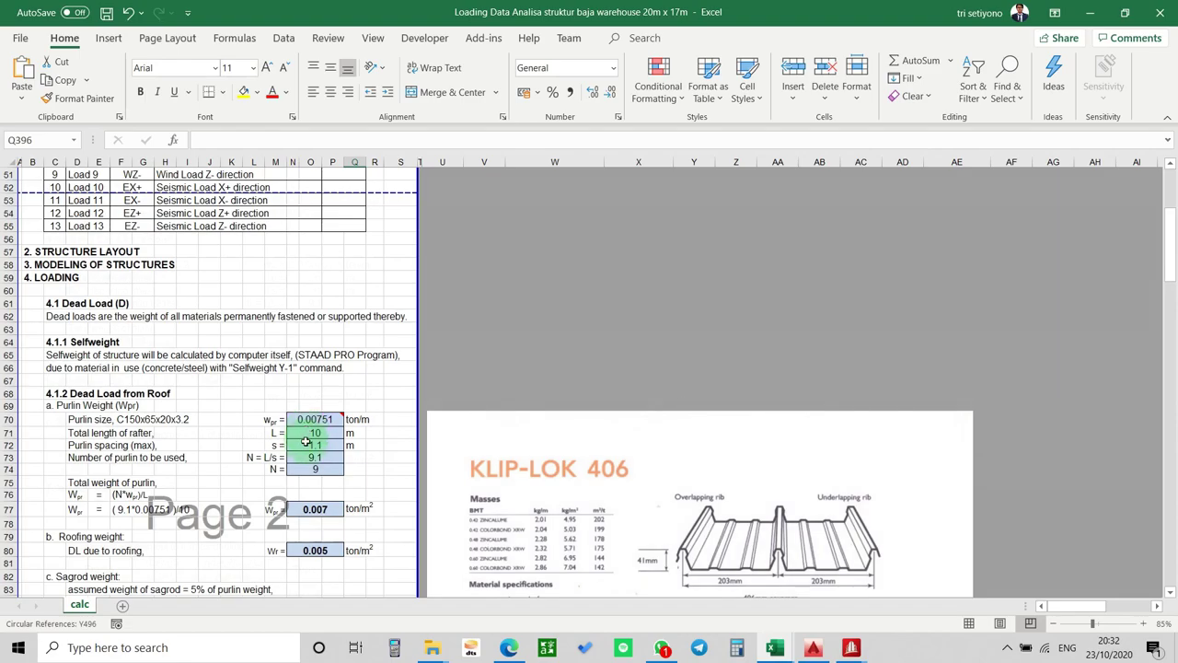
click(125, 416)
scroll(135, 394, down, 2)
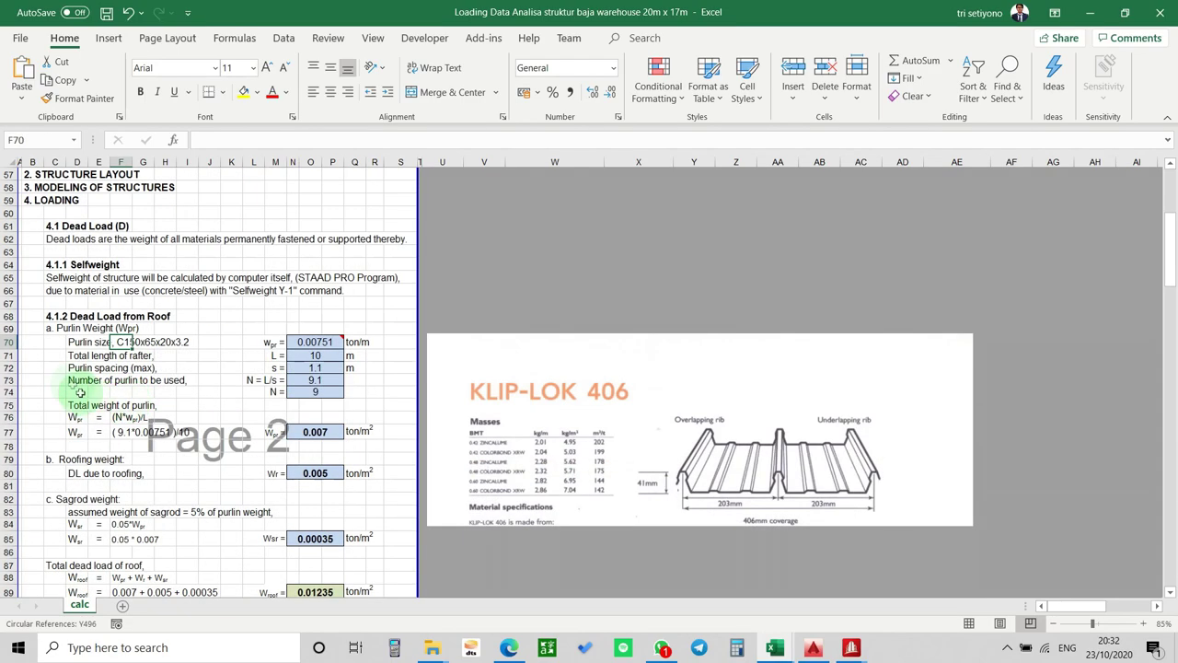
click(54, 367)
Switch to the STAAD.Pro model Analisa struktur baja bangunan warehouse 20m x17m.STD and select load case 1: D.
click(850, 650)
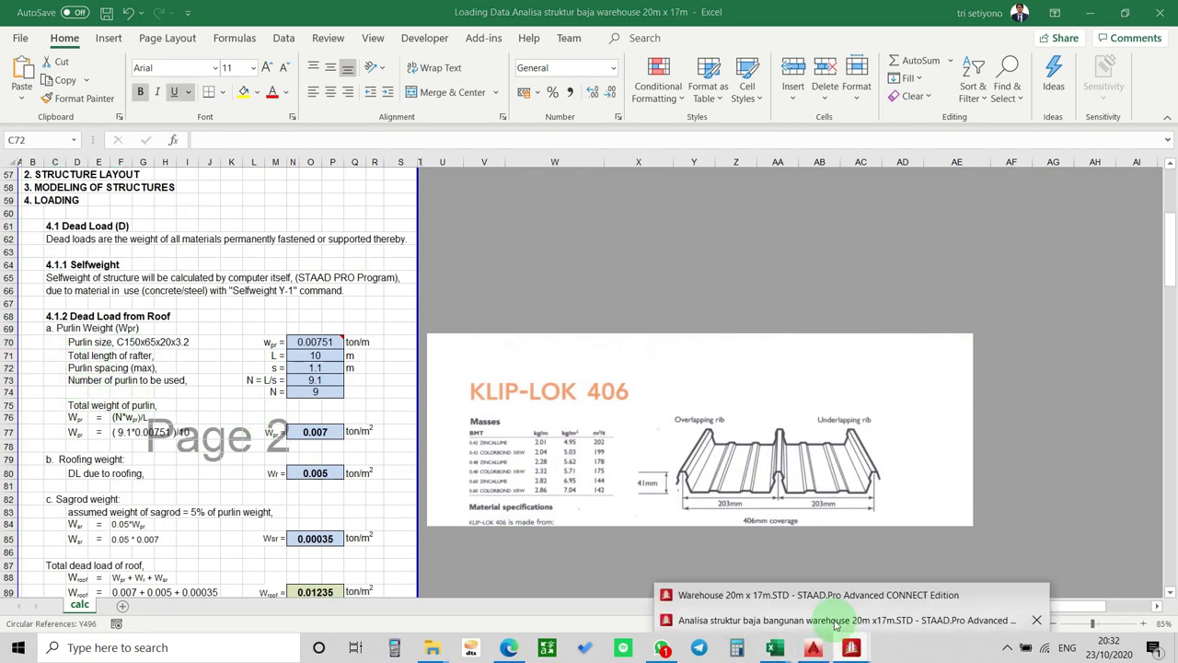
click(833, 621)
click(841, 381)
middle_drag(799, 350, 752, 371)
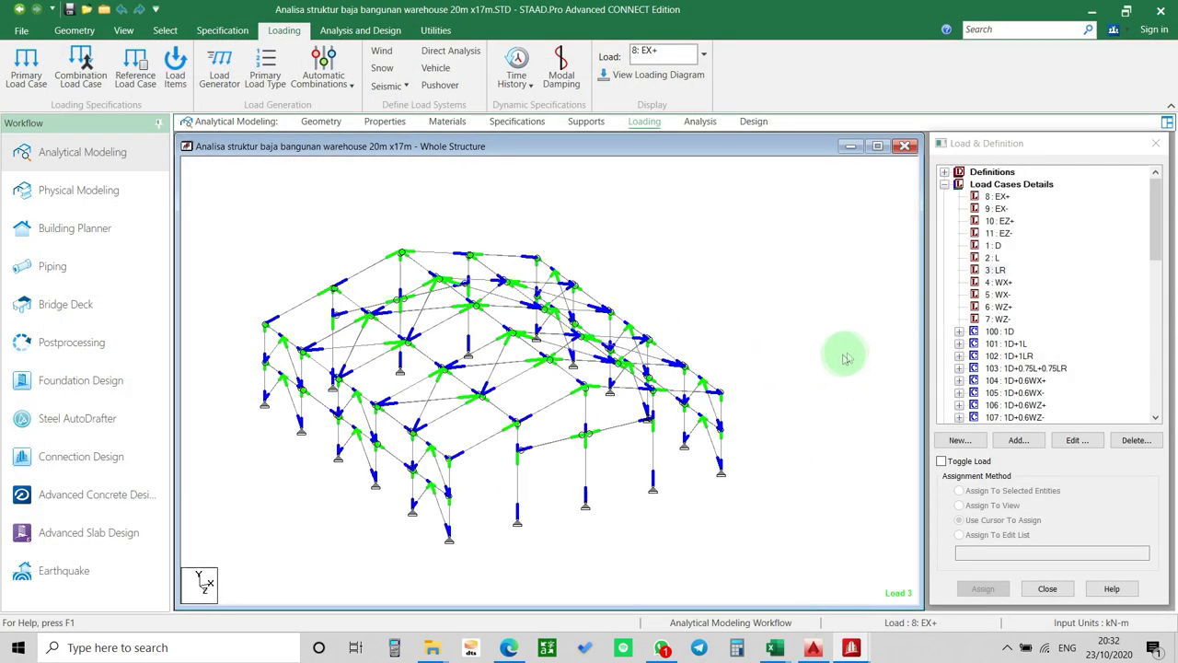
click(993, 245)
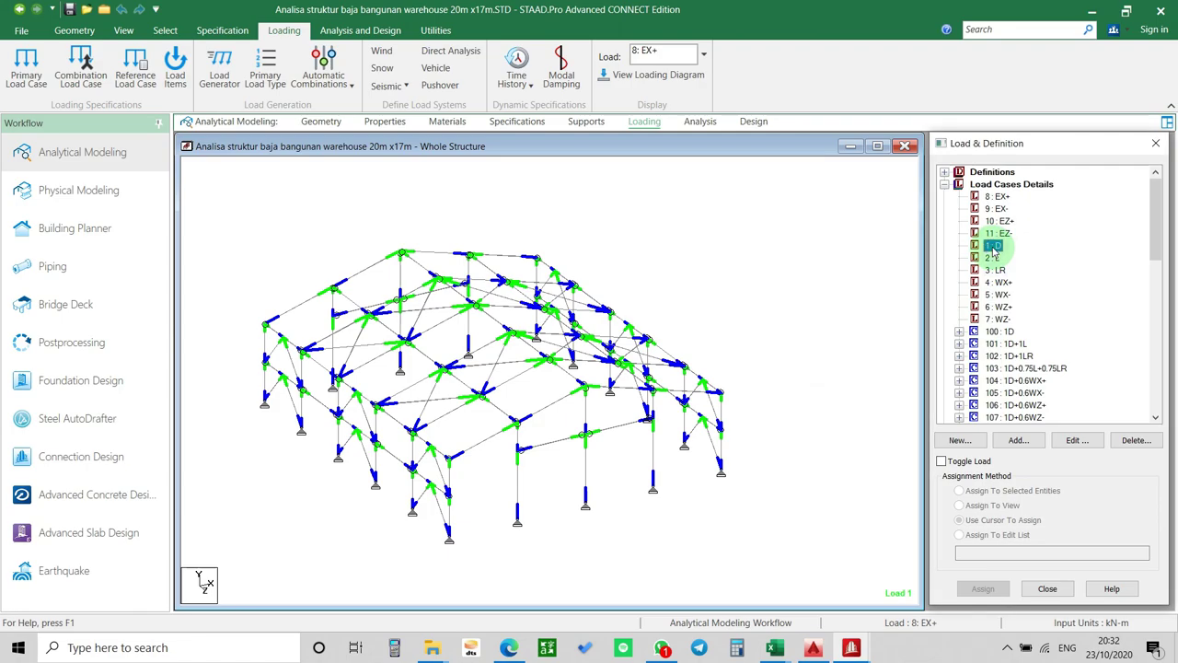
Add a selfweight load in the Y direction with factor -1 to load case 1: D.
click(1028, 443)
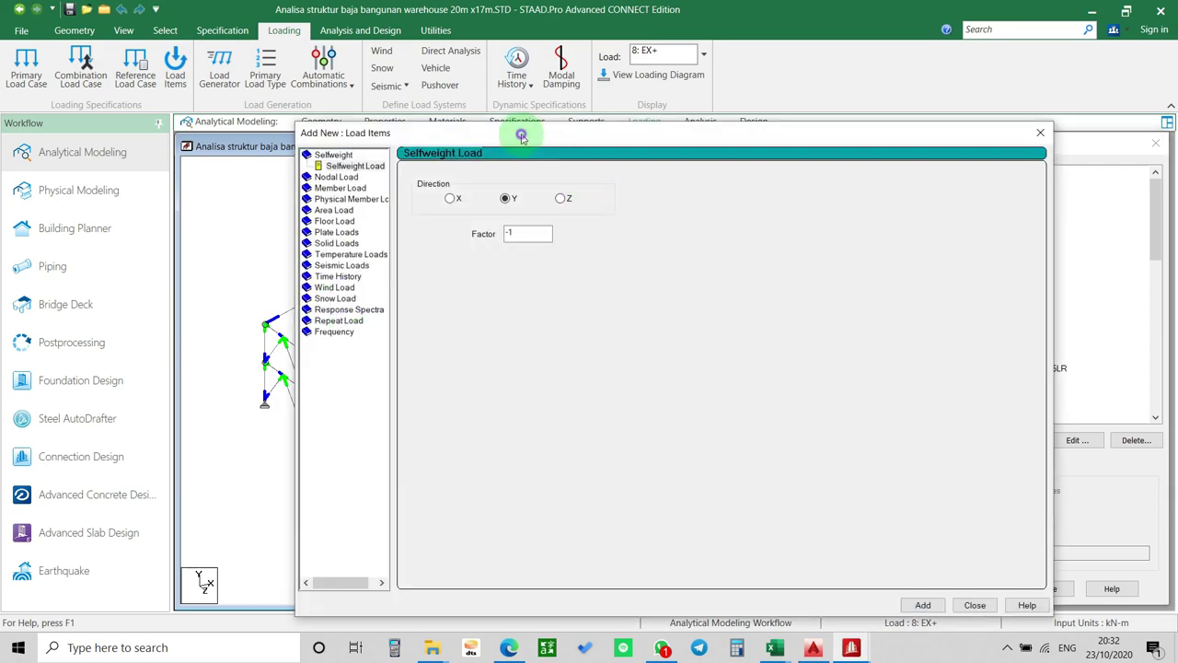
drag(521, 135, 504, 131)
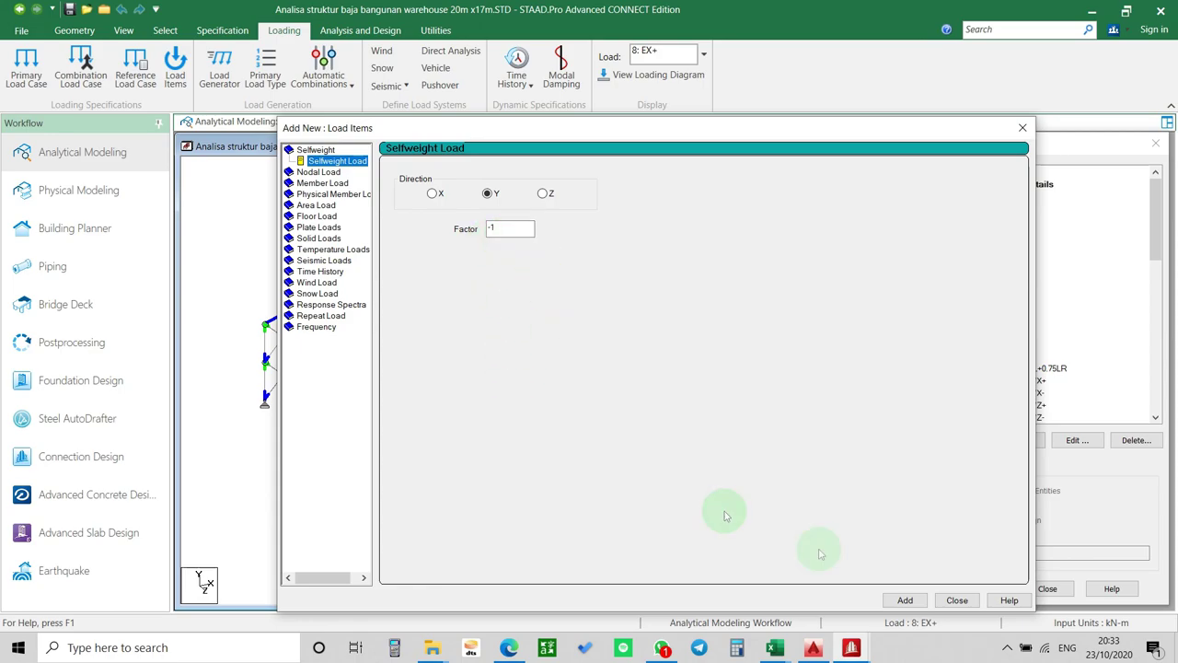
click(920, 606)
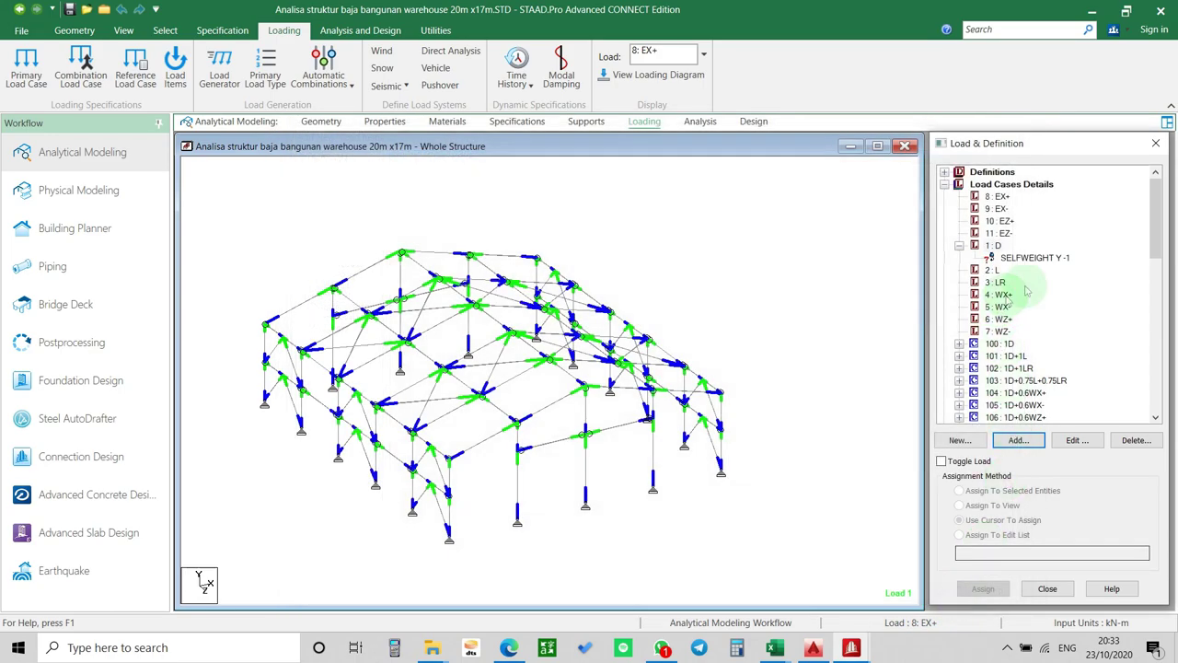
Assign the SELFWEIGHT Y -1 load to all beams of the warehouse structure.
click(1036, 259)
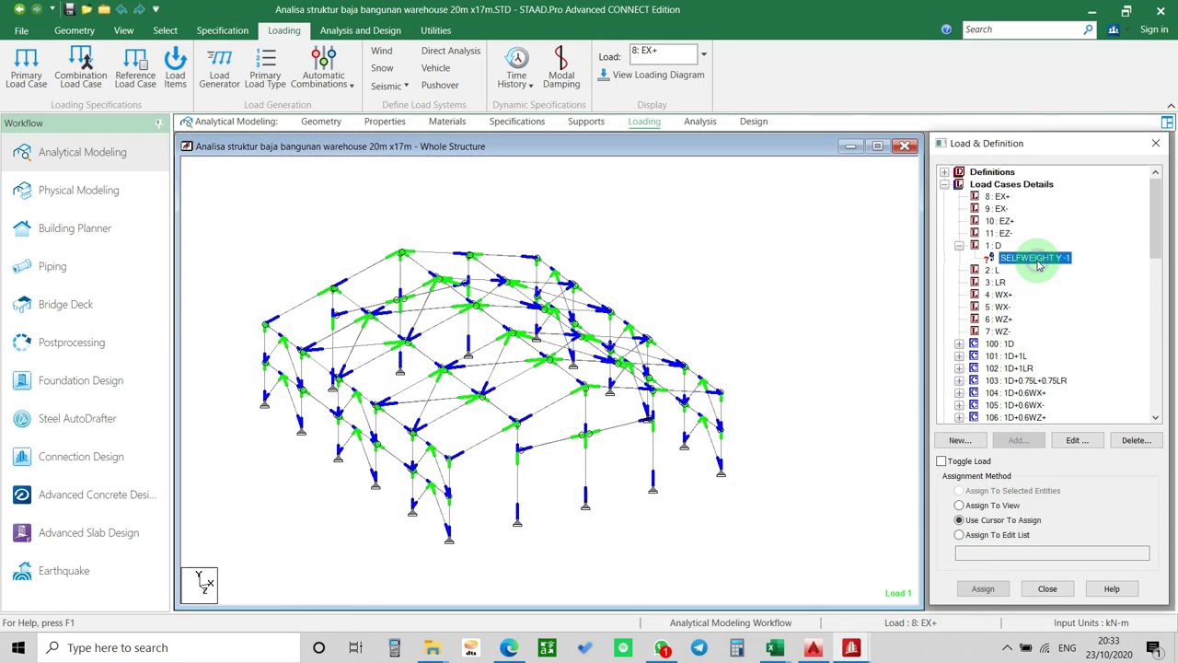
click(749, 363)
key(ctrl+a)
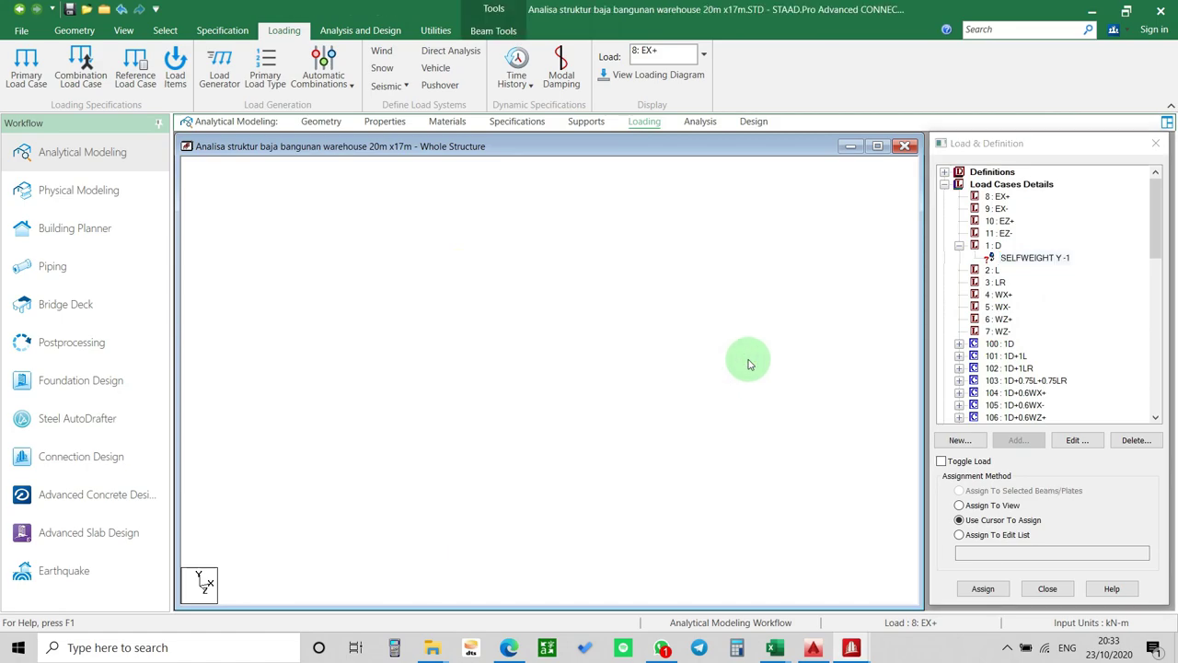
click(1046, 259)
click(1016, 491)
click(987, 587)
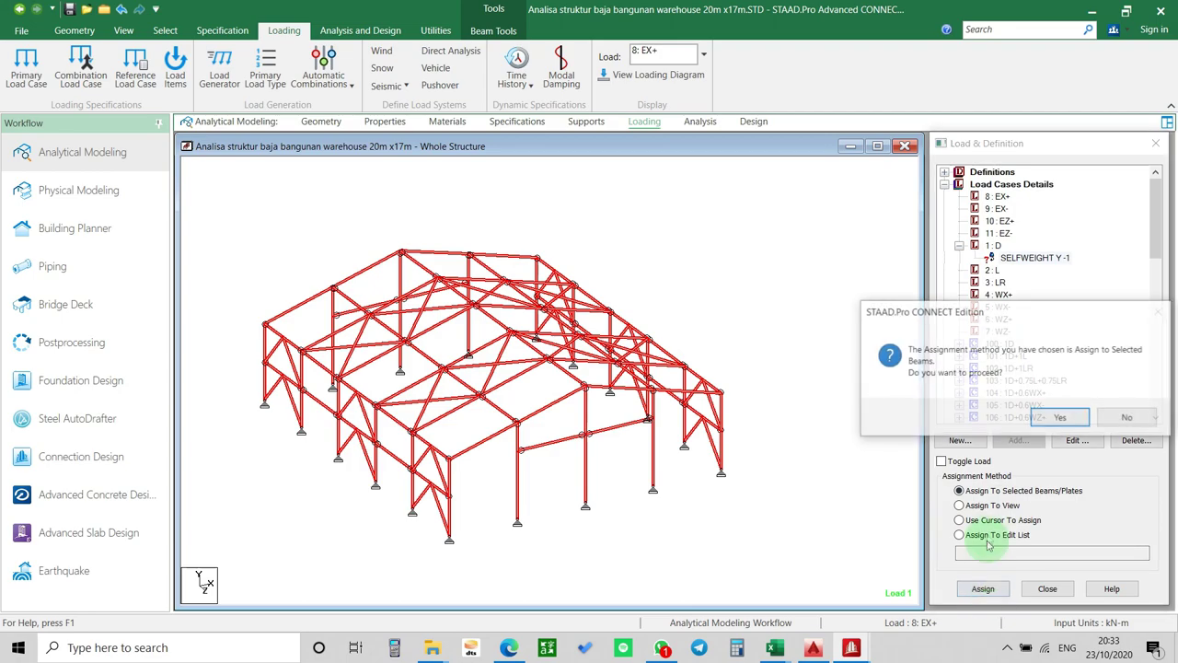
click(1059, 418)
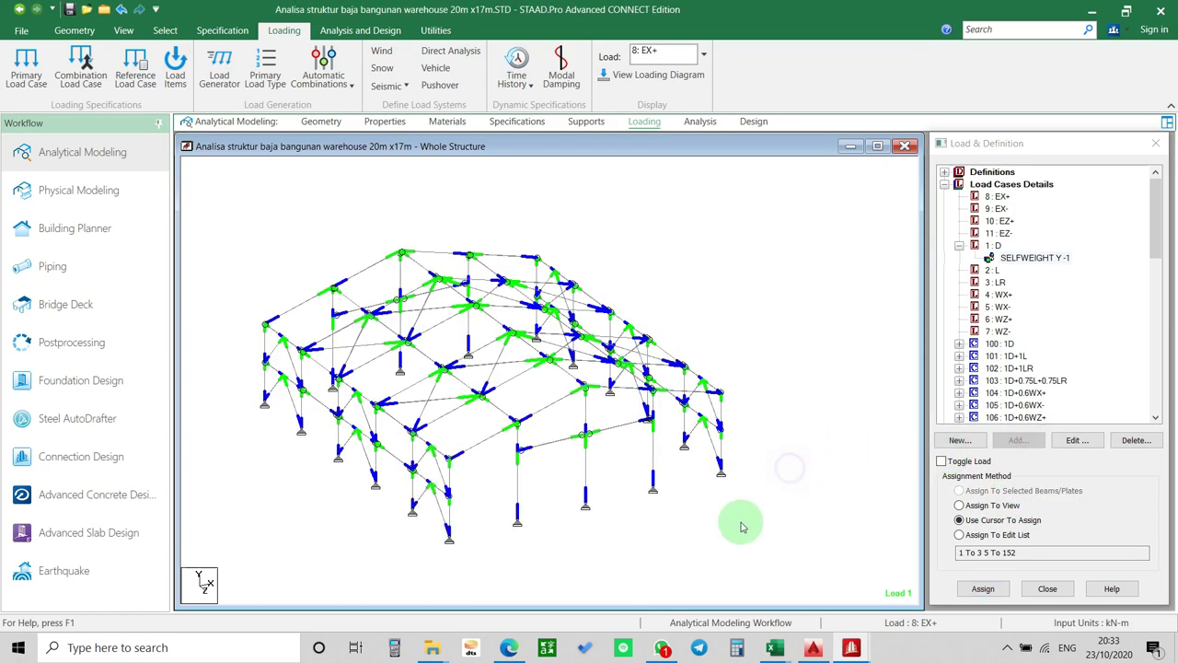
drag(250, 231, 737, 308)
click(820, 295)
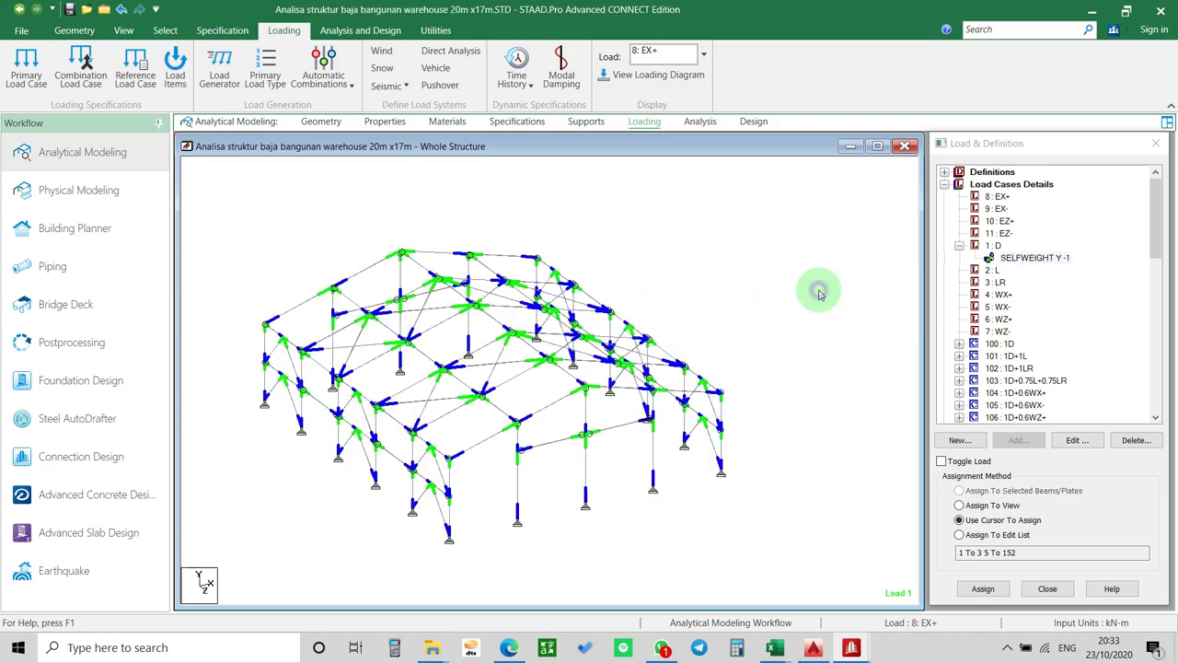
click(1018, 257)
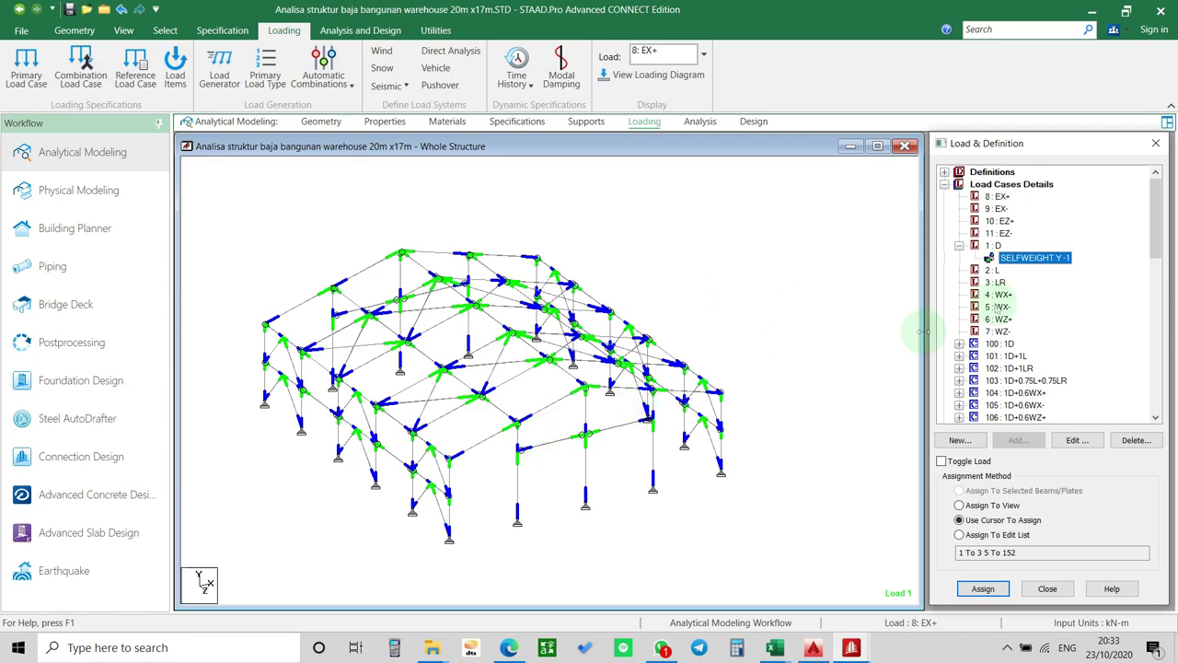
Switch to the Excel loading workbook and look up the roof dead load qd for frames 1 & 6 in the frame assignment table.
click(994, 245)
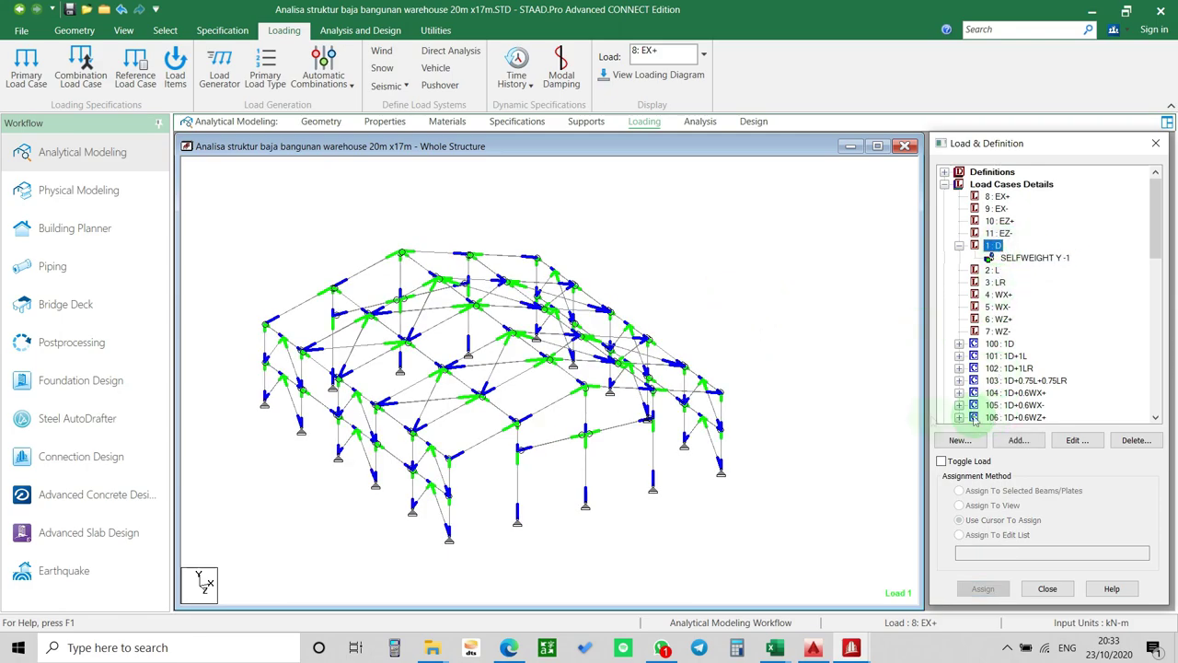
key(alt+Tab)
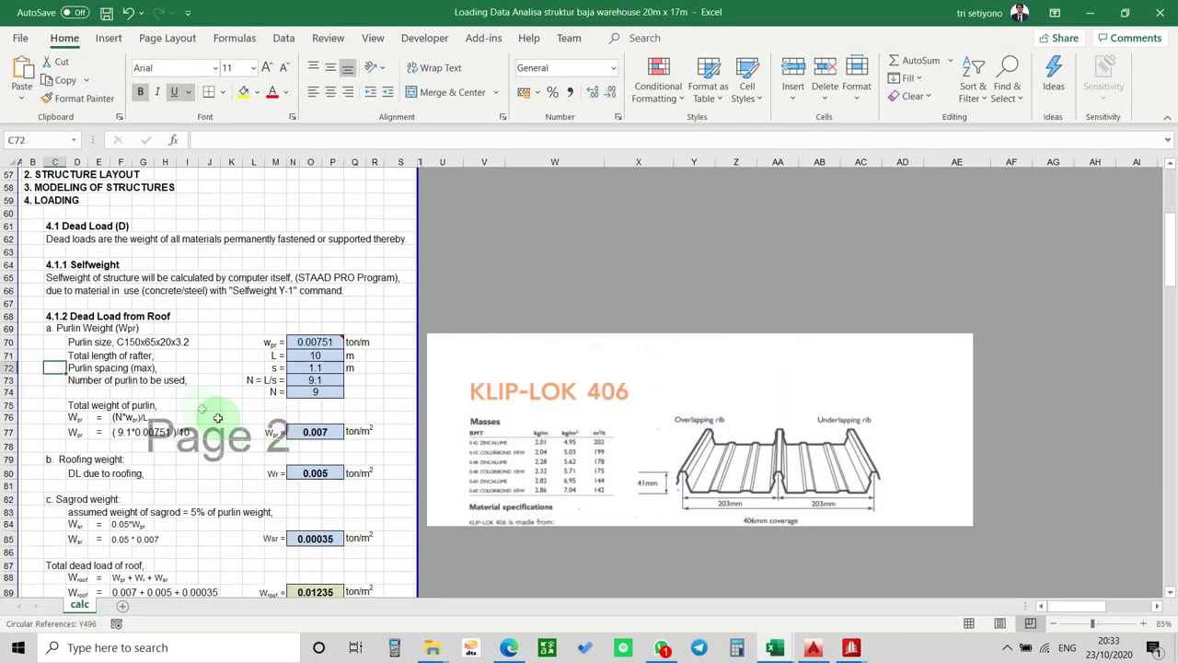
scroll(179, 386, down, 1)
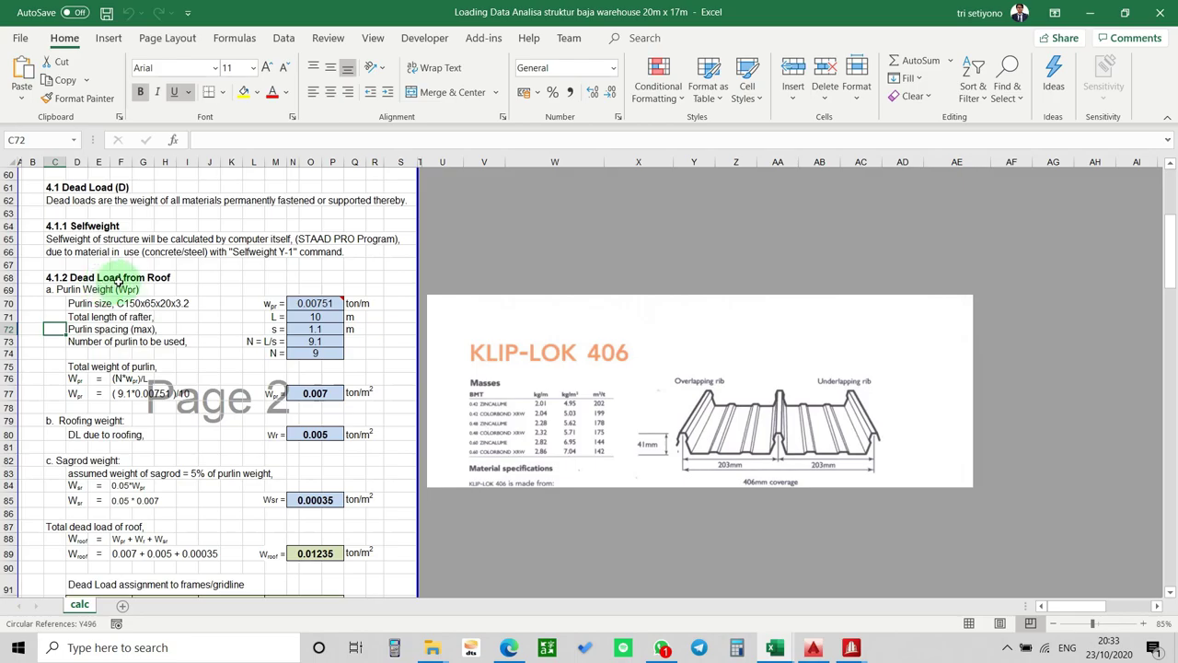
scroll(185, 336, down, 1)
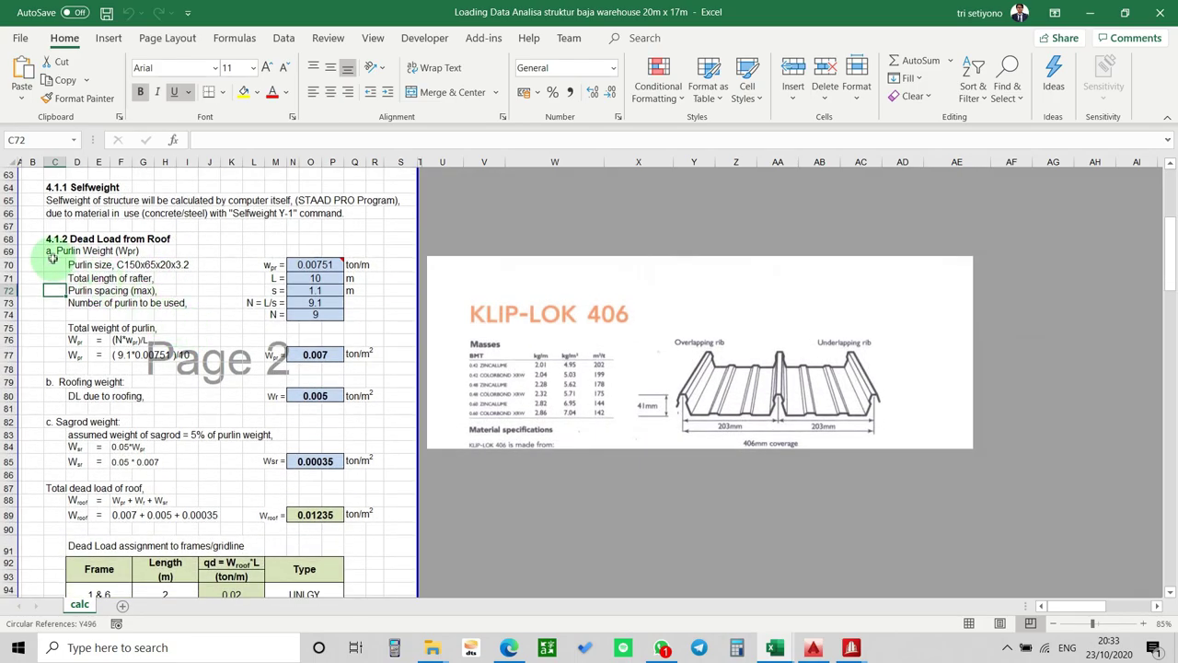
scroll(161, 281, down, 4)
scroll(157, 304, down, 1)
click(231, 400)
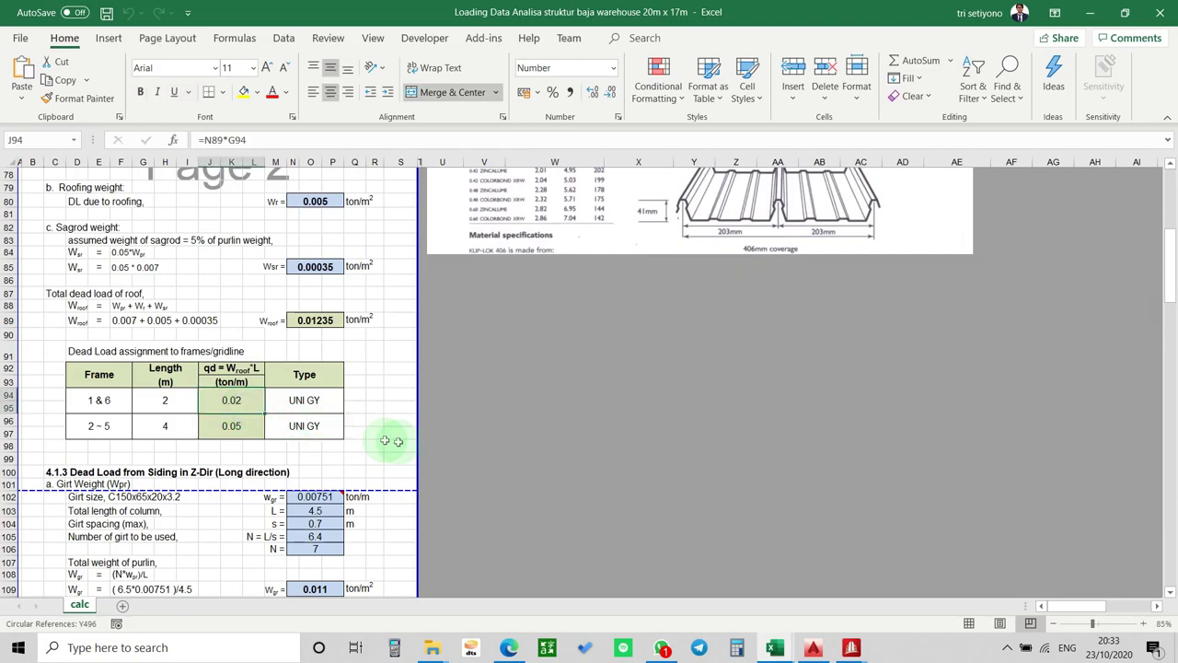
Switch back to STAAD.Pro and set the input units to Meter for length and Metric Ton for force.
key(alt+Tab)
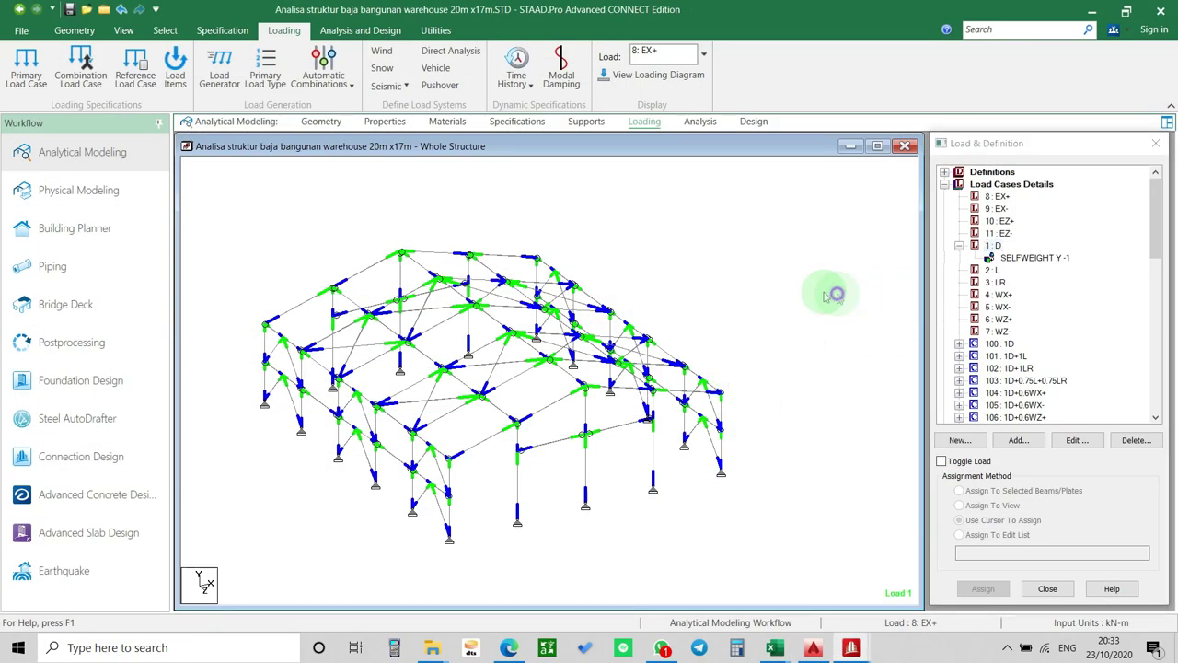
click(74, 31)
click(161, 89)
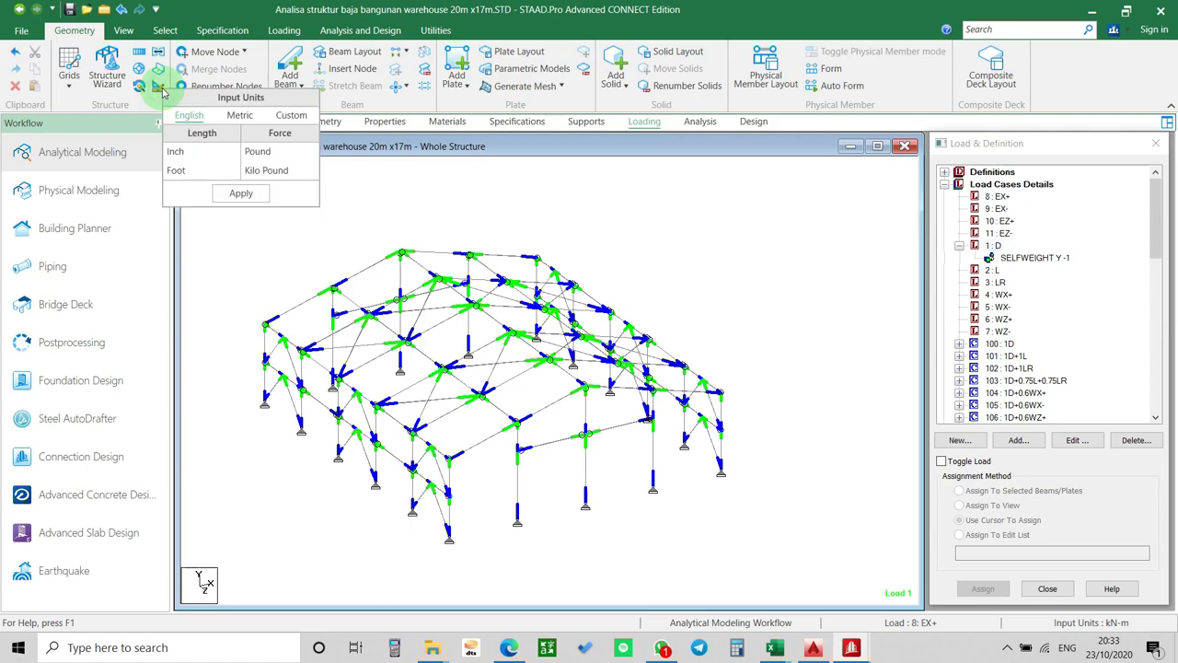
click(238, 115)
click(266, 247)
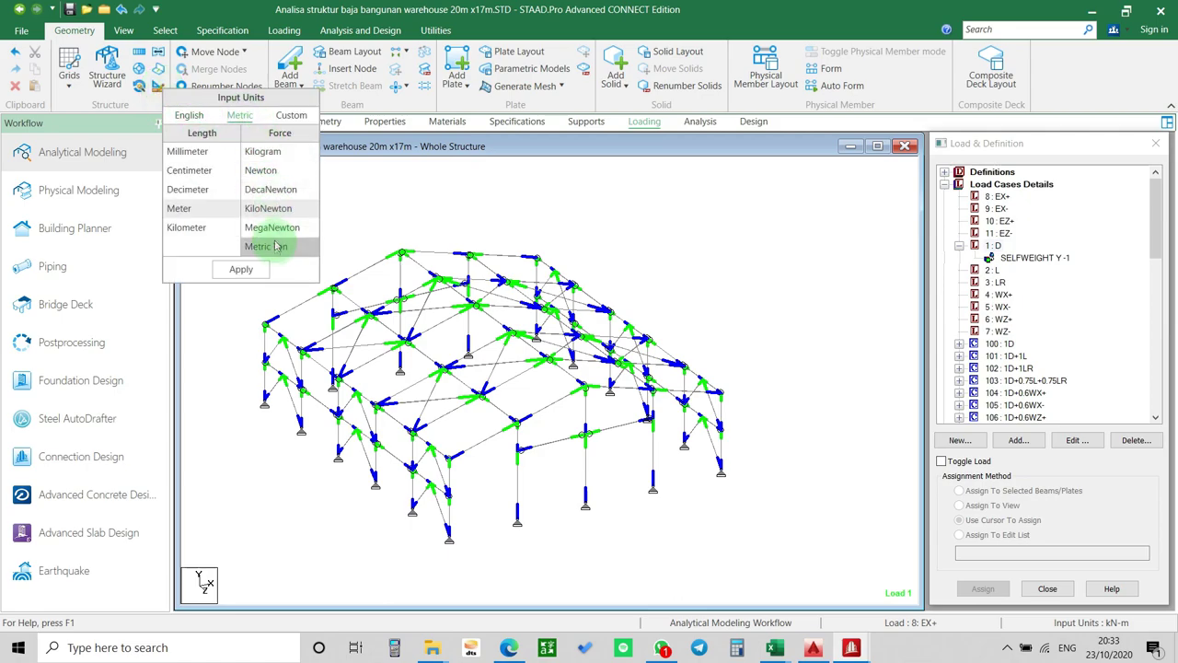
click(241, 269)
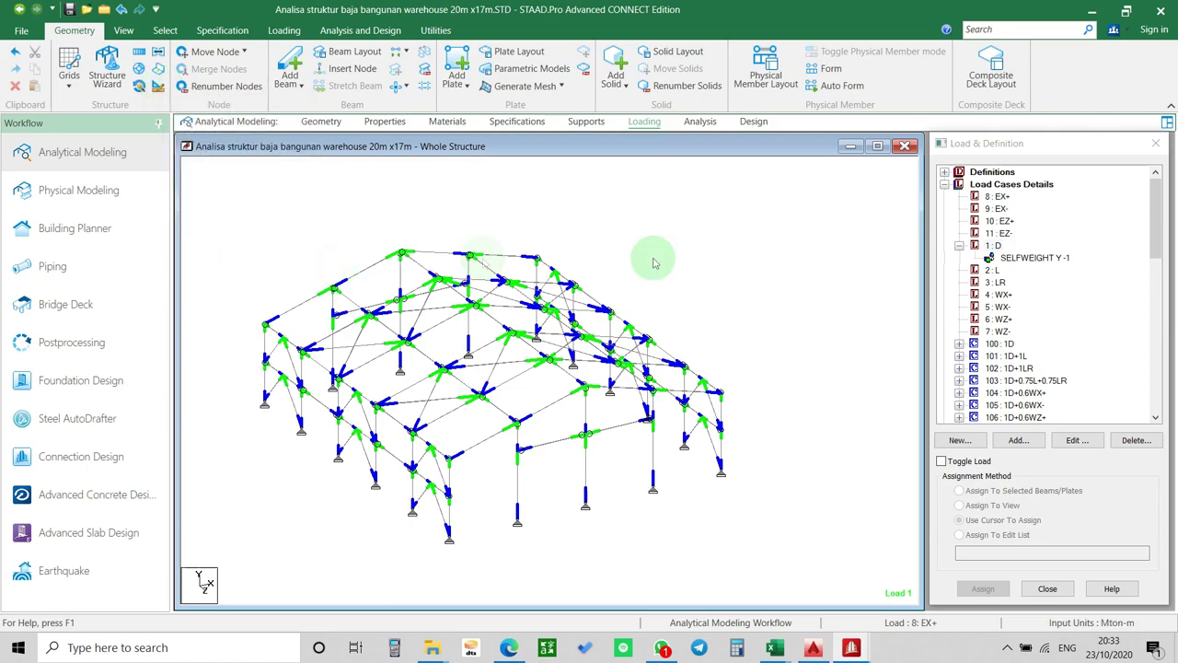
Add a uniform member force of -0.02 Mton/m in the GY direction to load case 1: D, using the workbook's value for frames 1 & 6.
click(1002, 258)
click(993, 245)
click(1027, 442)
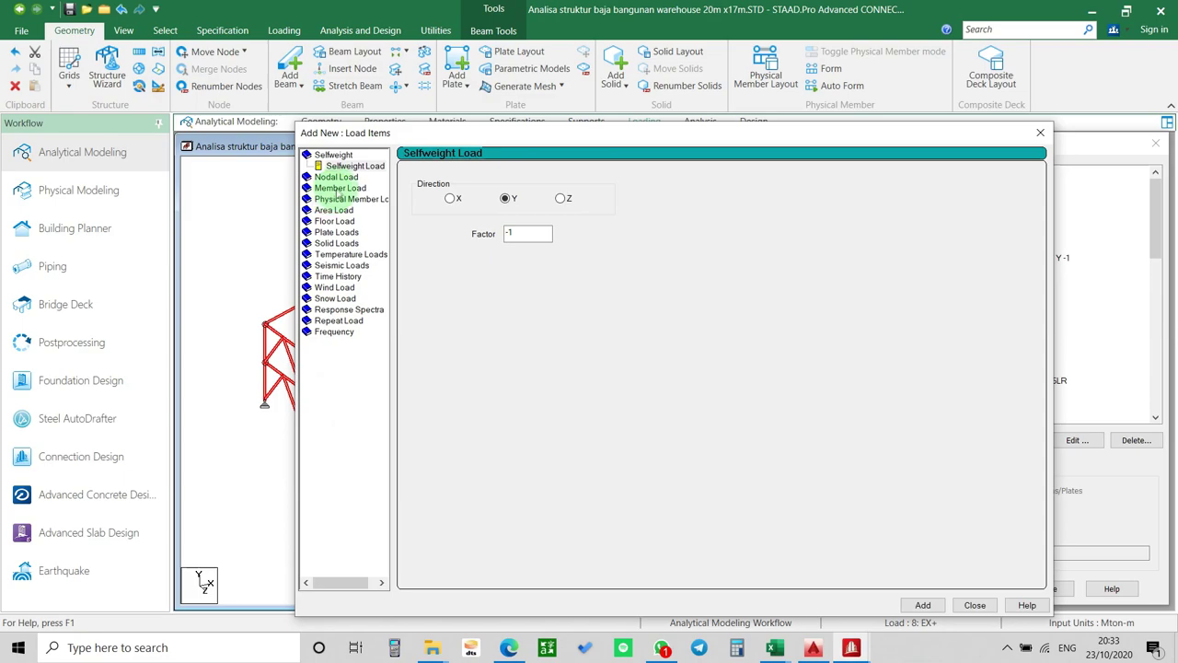
click(339, 189)
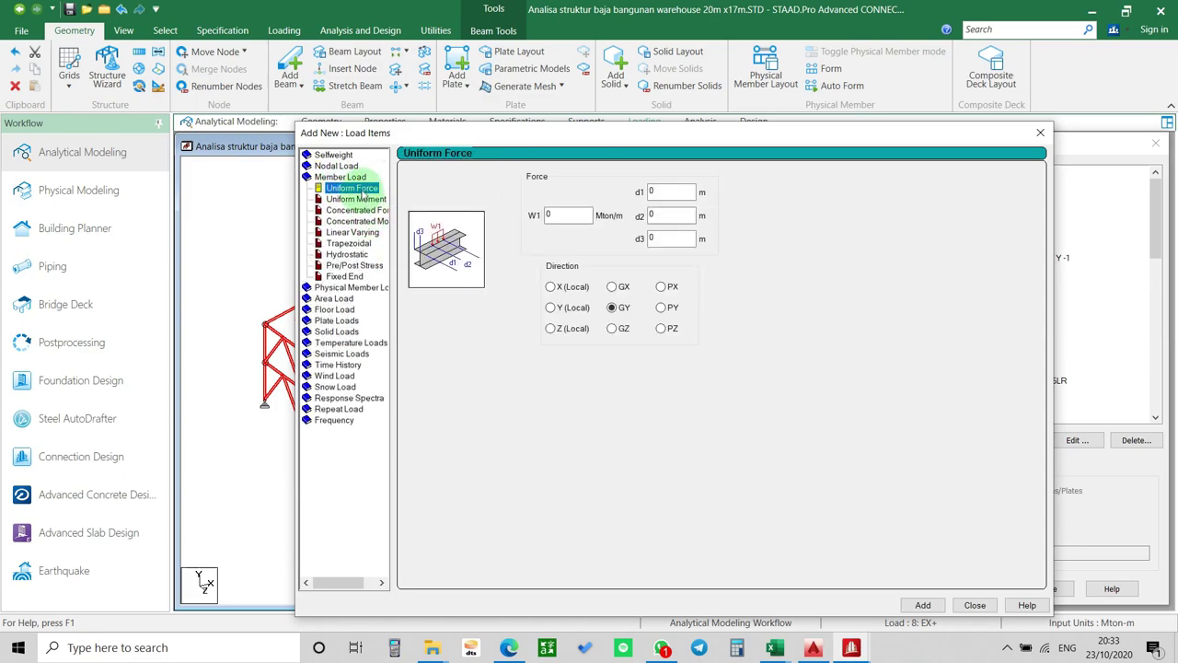
key(alt+Tab)
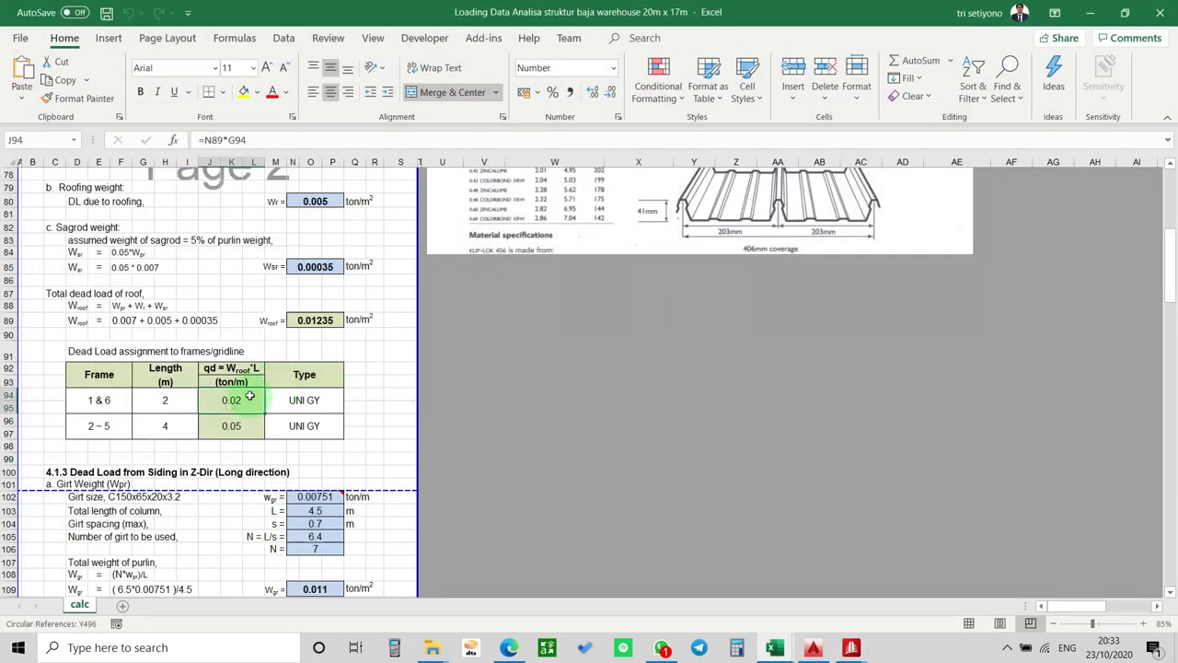
key(alt+Tab)
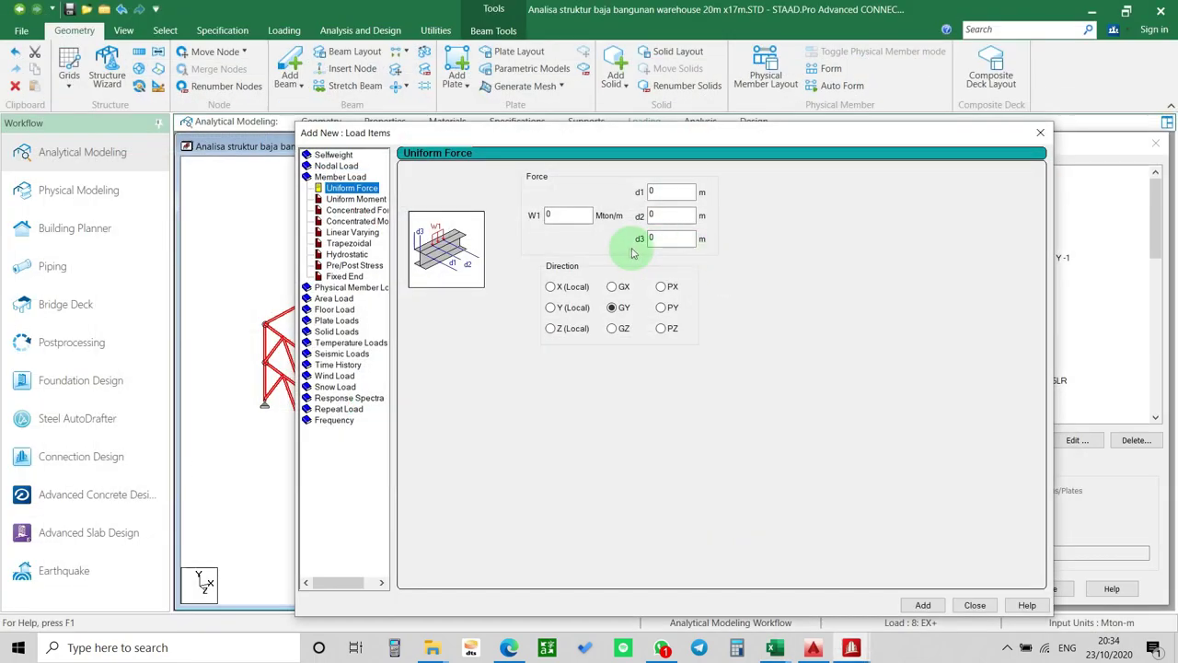
double_click(571, 215)
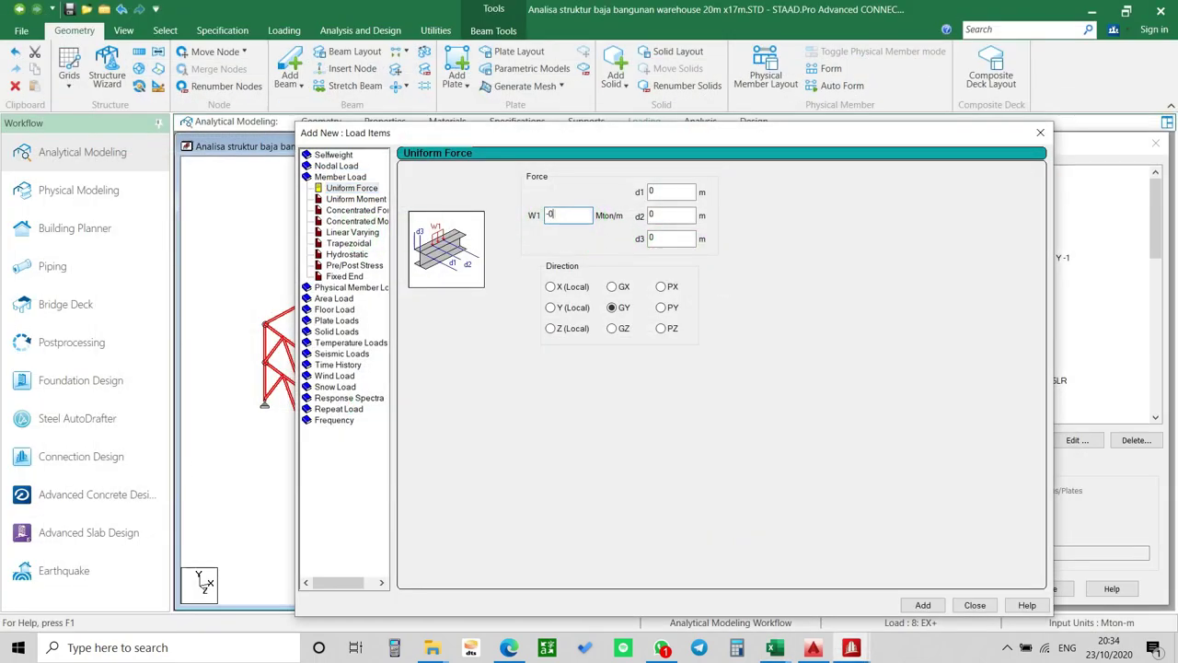
click(555, 216)
text(-)
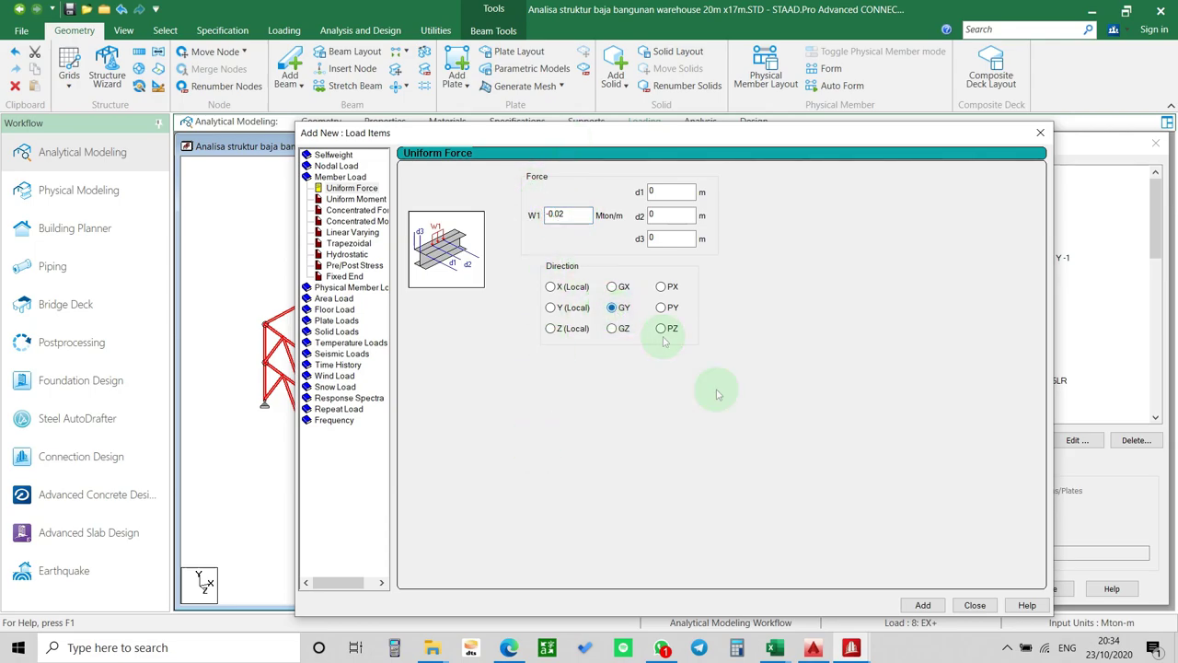
click(926, 604)
Check the roof dead load for frames 2 ~ 5 in Excel and add a -0.05 Mton/m GY uniform force to load case 1: D.
key(alt+Tab)
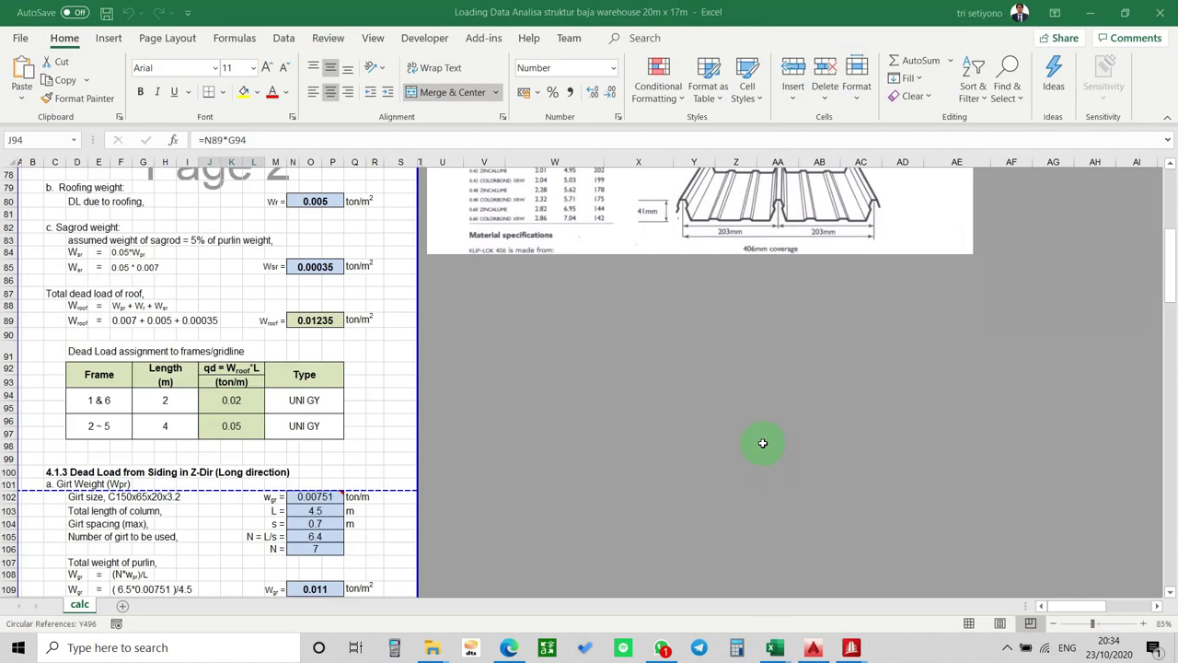
key(alt+Tab)
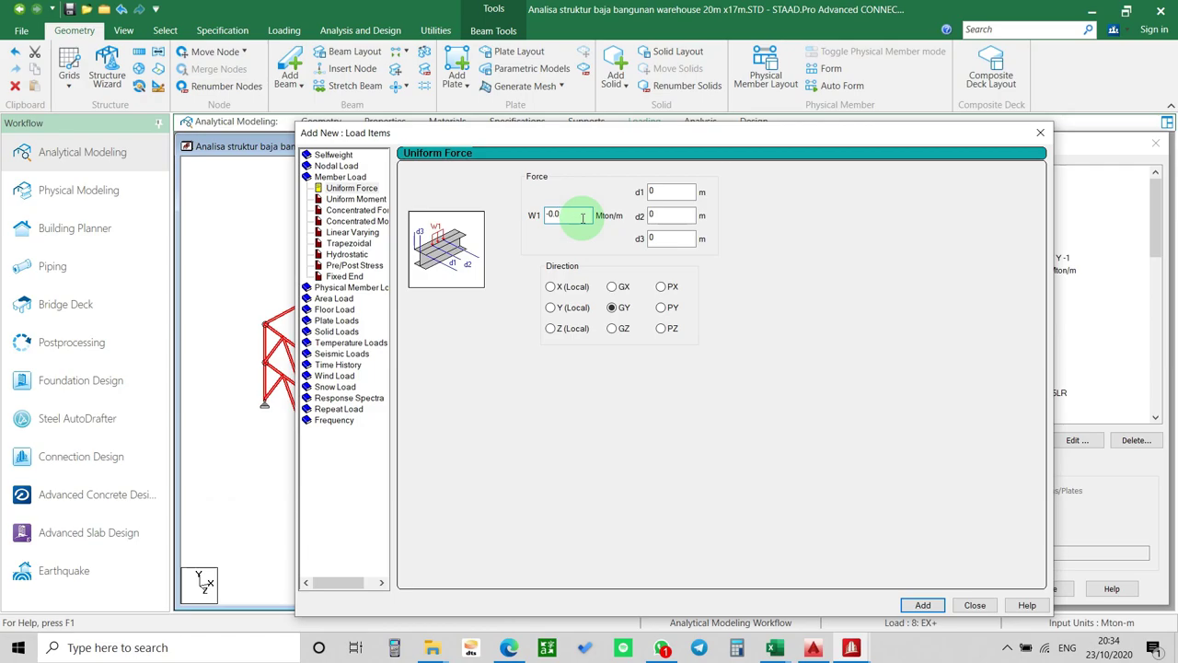
click(974, 605)
Assign the UNI GY -0.02 Mton/m load to the rafters of the two end frames.
click(1025, 282)
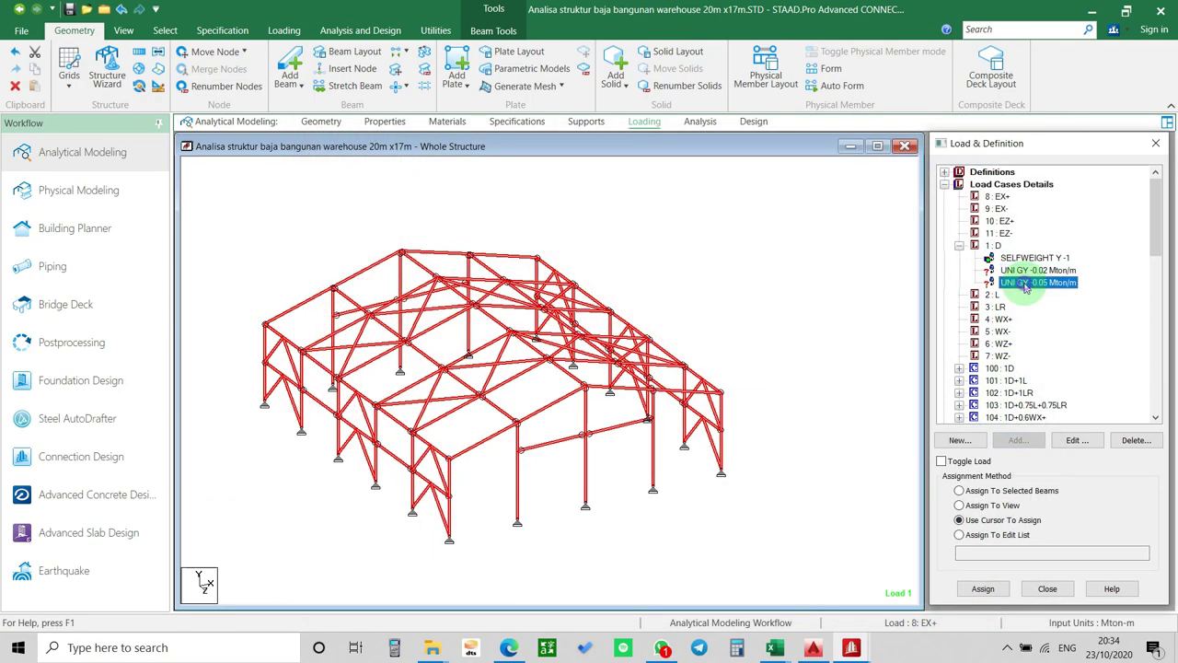
click(632, 468)
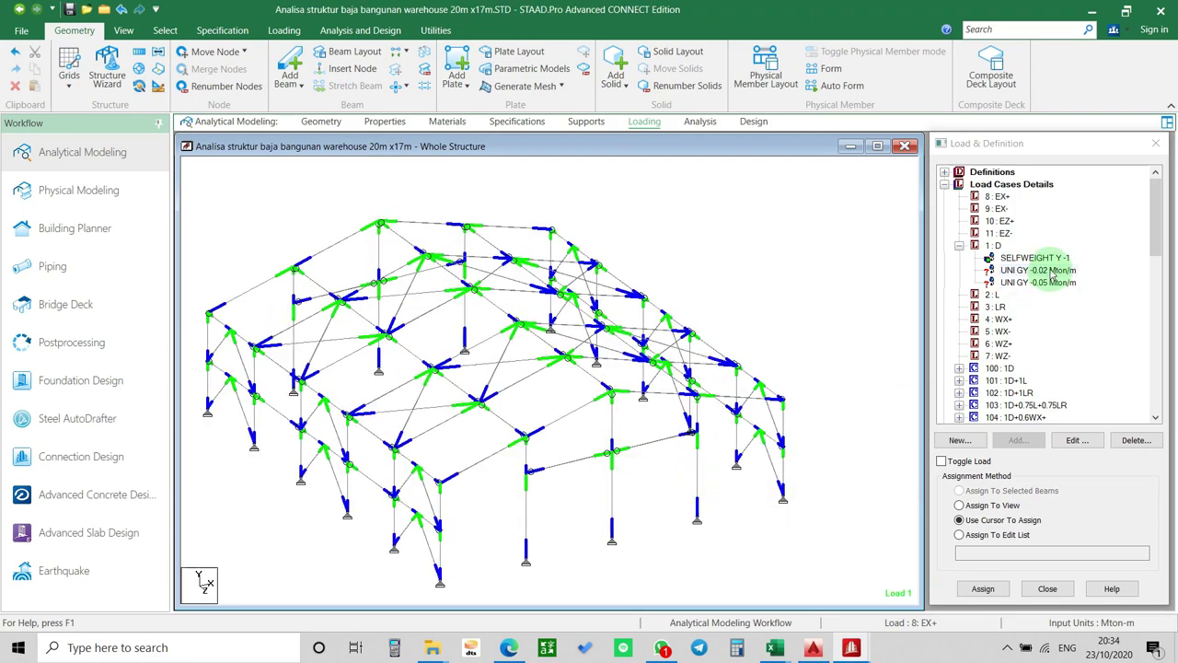
middle_drag(703, 431, 667, 454)
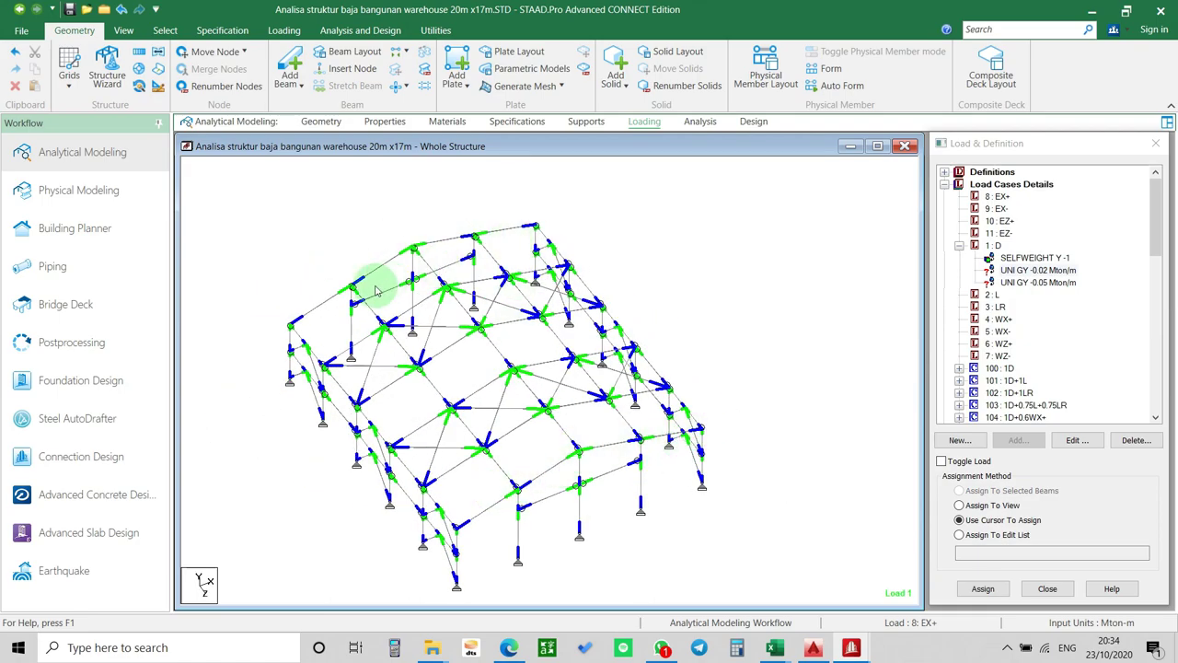
mouse_move(654, 440)
mouse_down()
mouse_move(590, 448)
mouse_move(506, 504)
mouse_up()
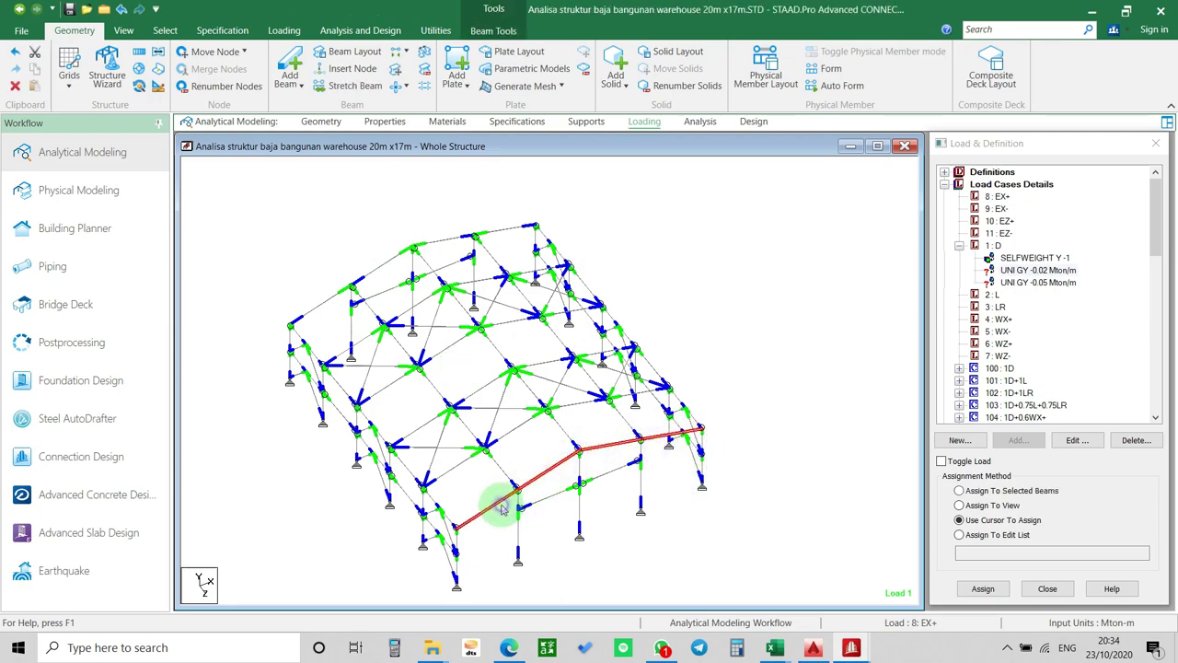
mouse_move(330, 304)
mouse_down()
mouse_move(367, 265)
mouse_move(431, 240)
mouse_move(527, 228)
mouse_up()
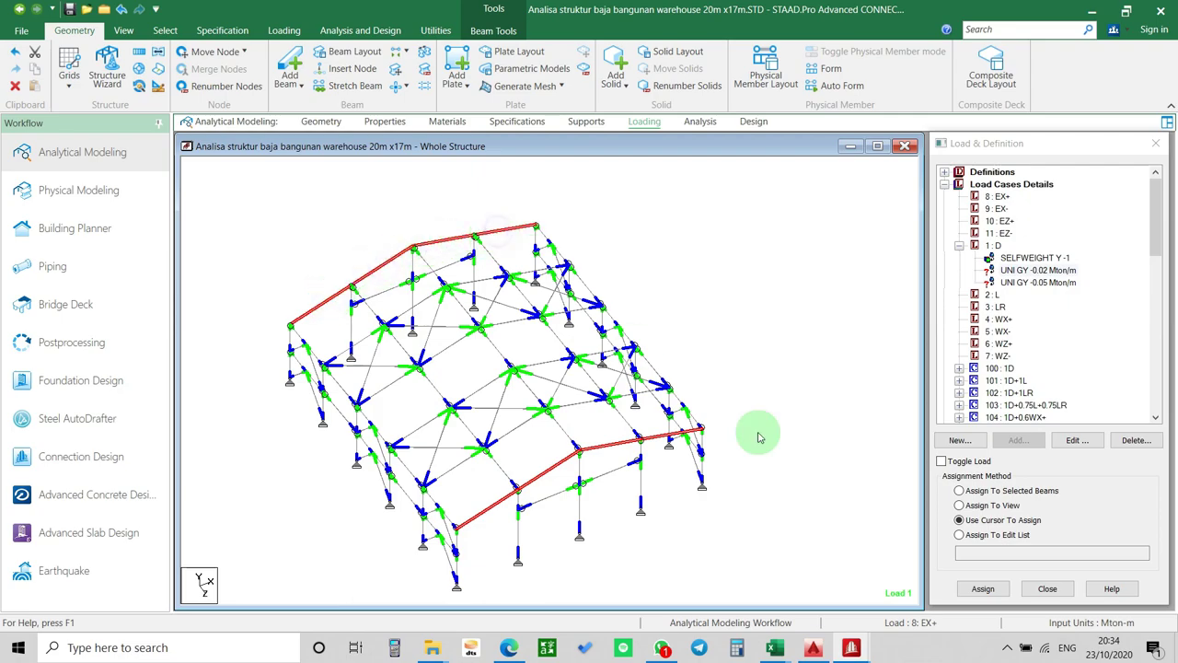
click(1016, 490)
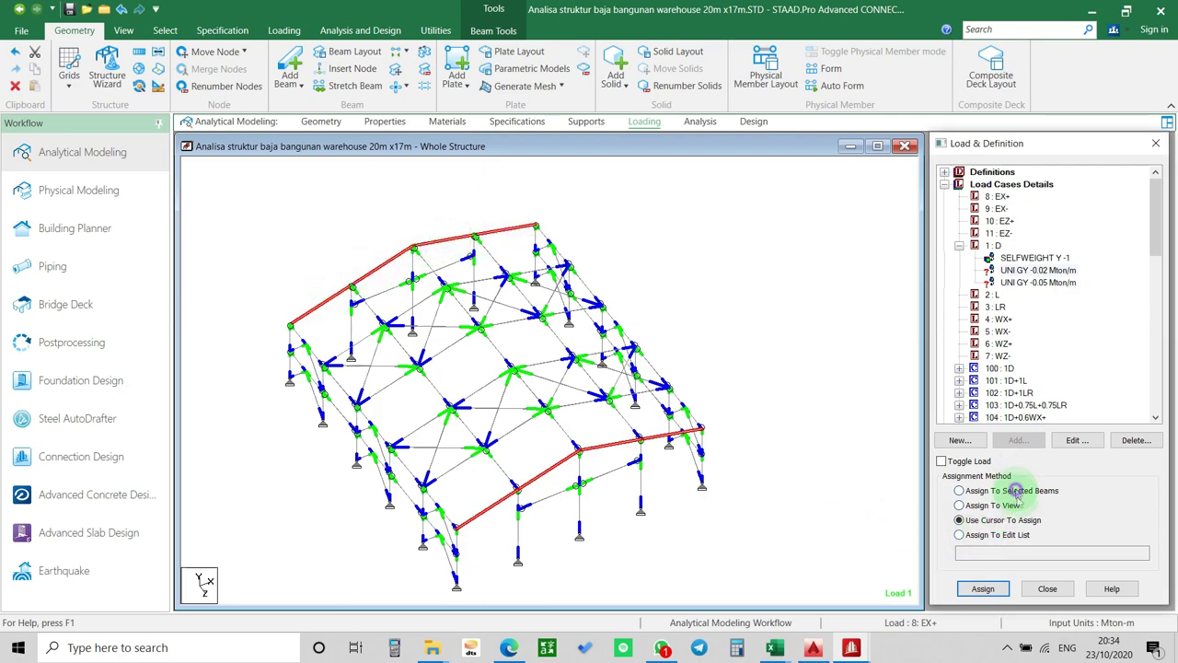
click(983, 588)
click(1061, 418)
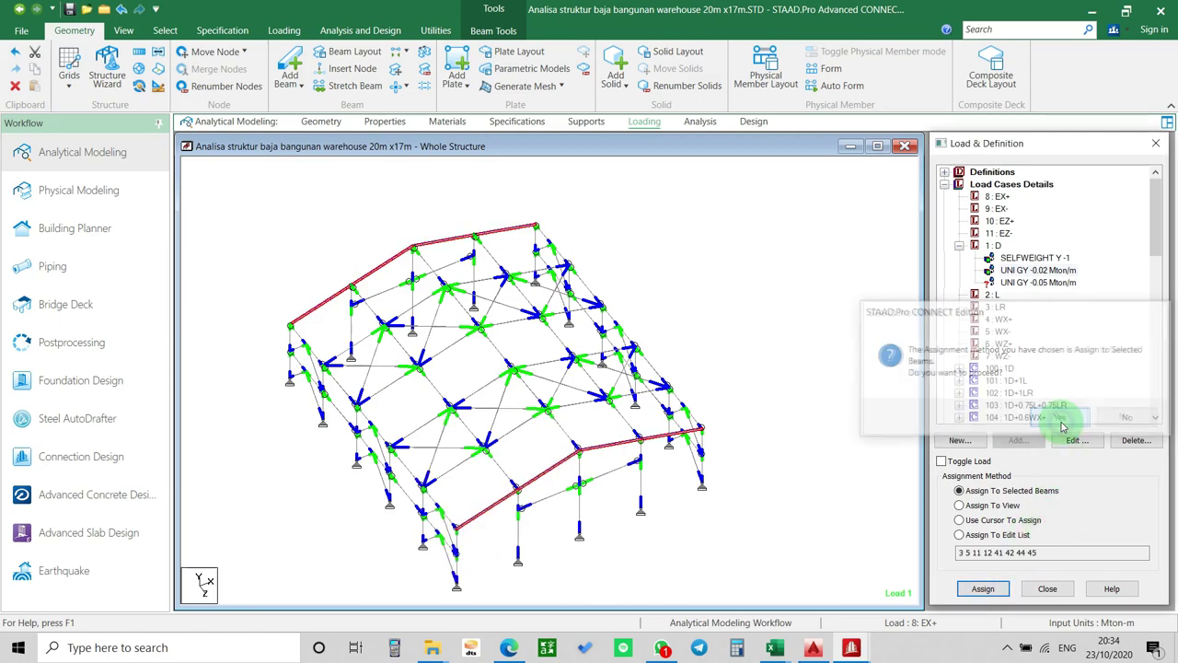
click(822, 346)
click(1038, 269)
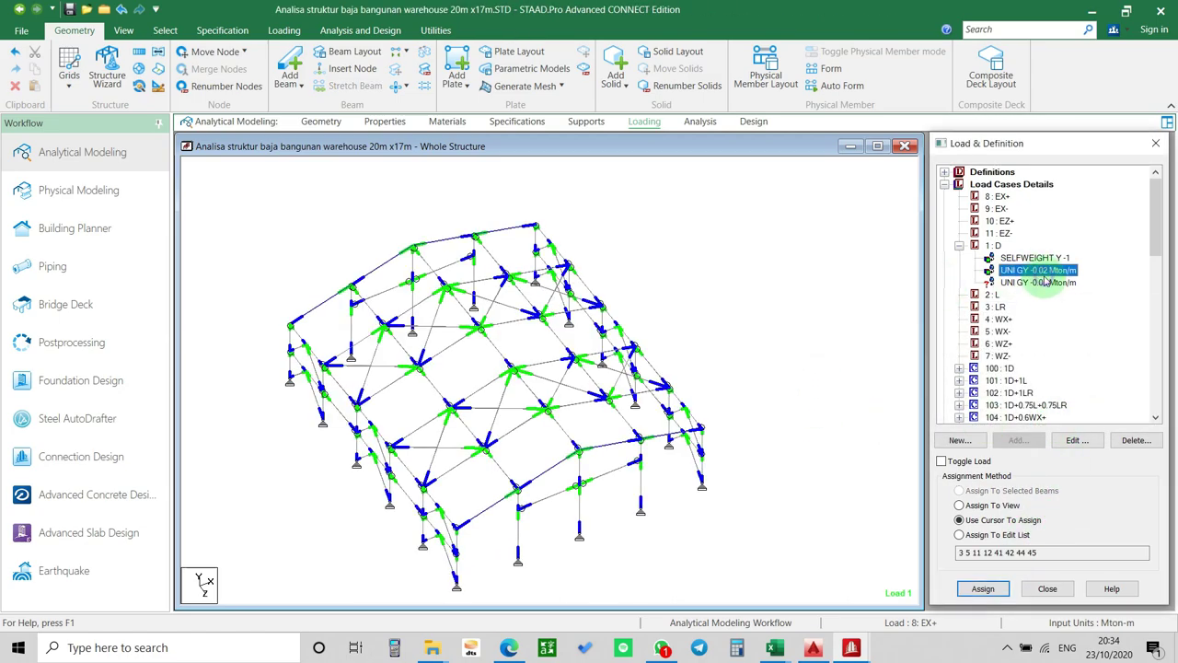
Assign the UNI GY -0.05 Mton/m load to the rafters of the four interior frames.
click(1040, 283)
click(625, 414)
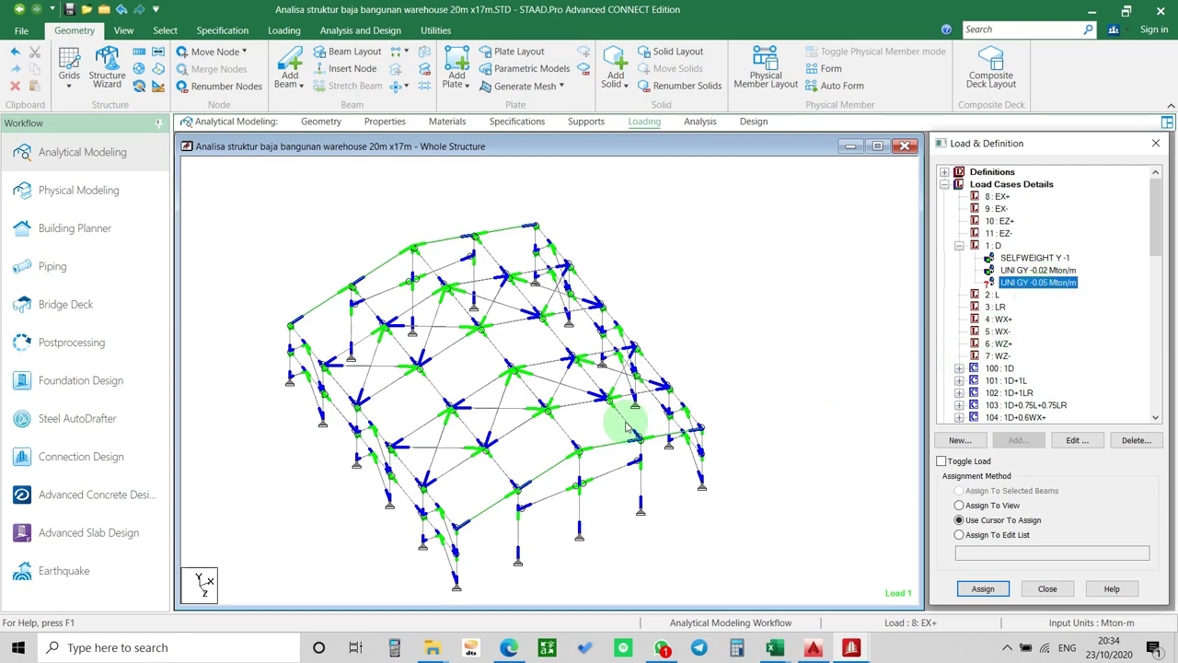
click(620, 398)
click(527, 421)
click(474, 454)
click(463, 470)
click(433, 418)
click(504, 378)
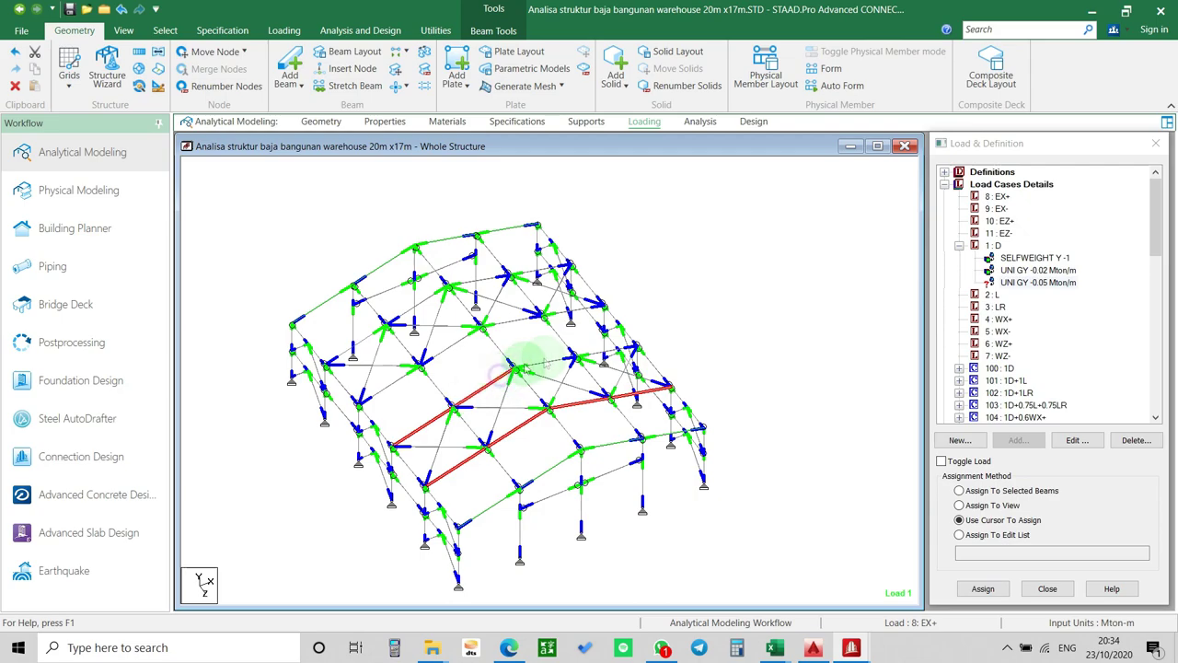
click(587, 357)
click(524, 319)
click(427, 366)
click(394, 383)
click(373, 341)
click(390, 313)
click(443, 301)
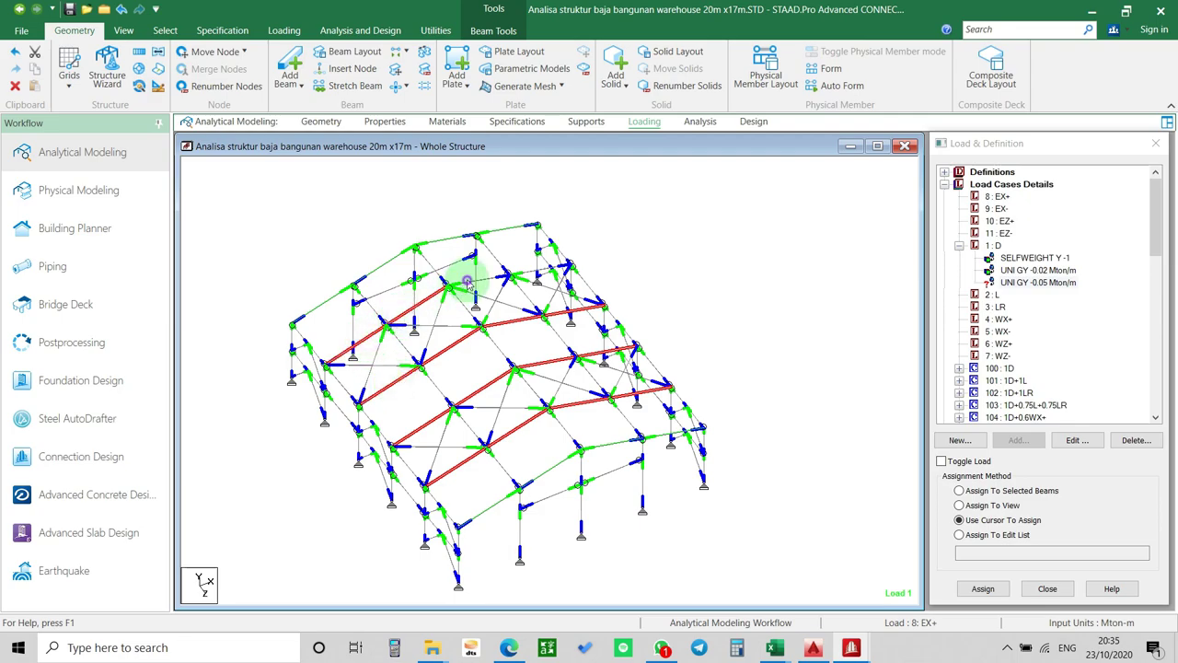
click(539, 273)
click(1050, 527)
click(999, 491)
click(985, 588)
click(1055, 415)
Examine which rafters carry the UNI GY -0.02 and -0.05 Mton/m loads by highlighting each load item in turn.
click(992, 295)
click(1017, 270)
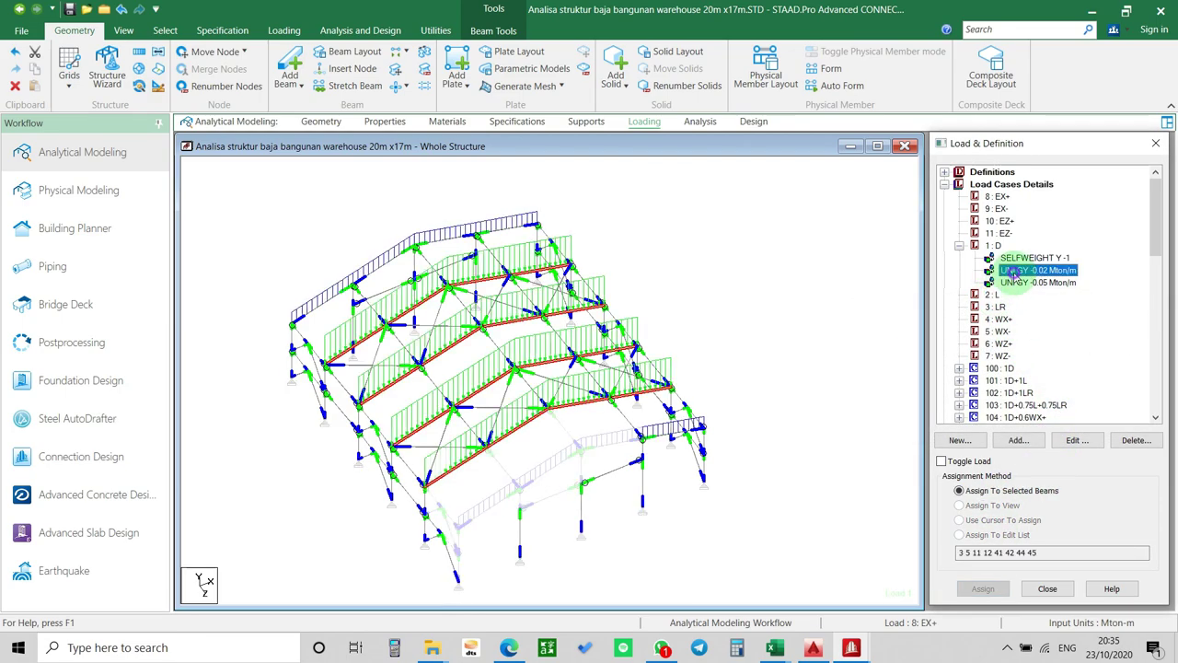
middle_drag(741, 467, 486, 473)
click(1055, 270)
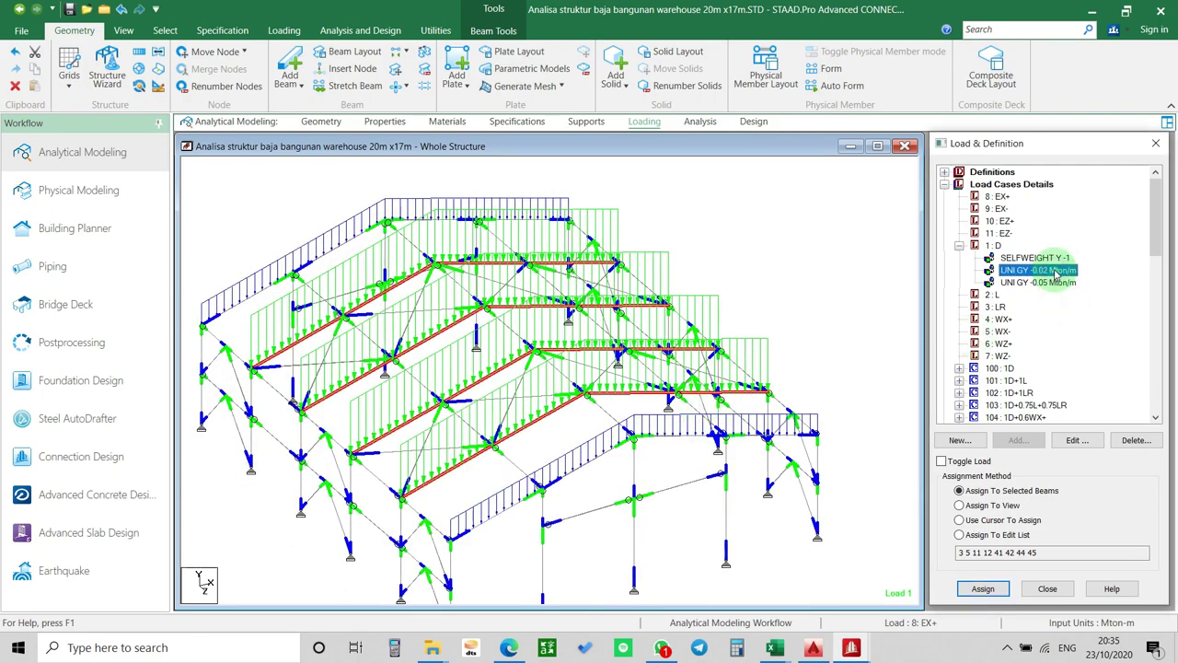
click(1050, 282)
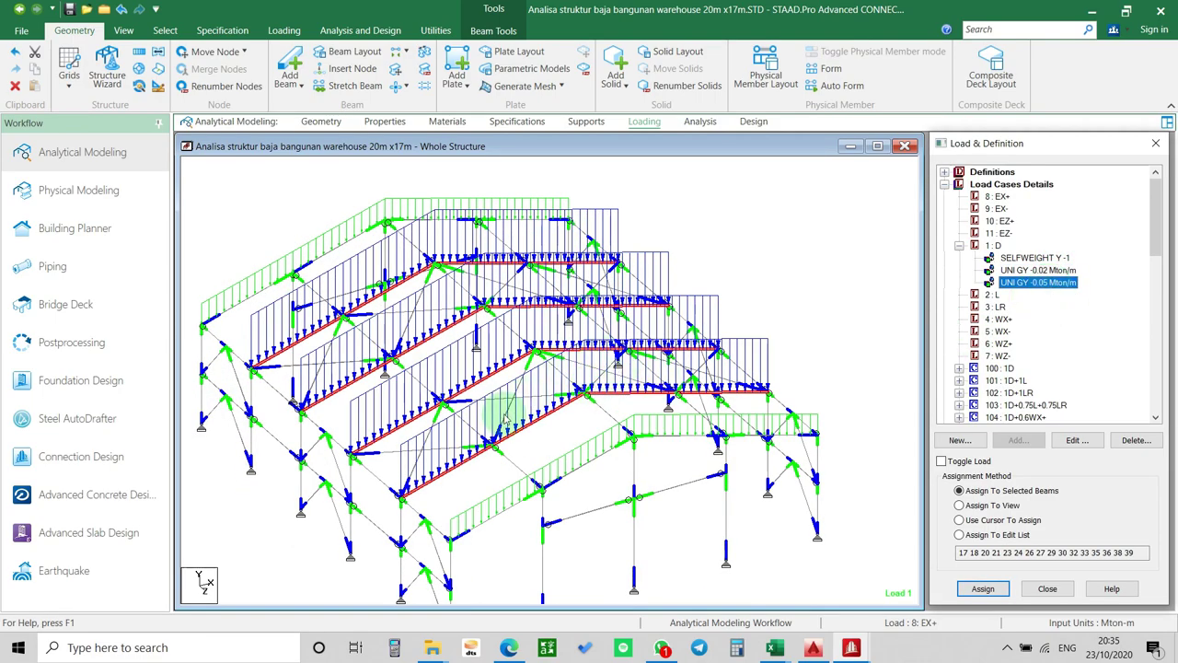
click(1050, 269)
click(1056, 283)
click(705, 374)
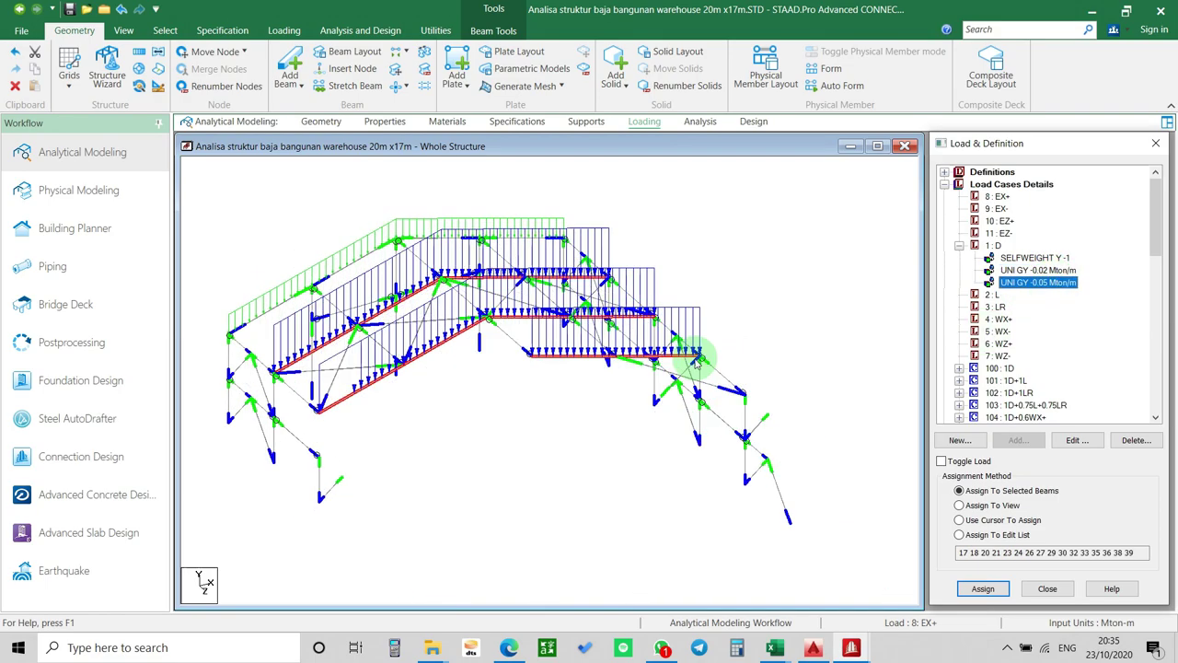
Turn on the Load Values labels for the structure view.
right_click(729, 252)
click(783, 489)
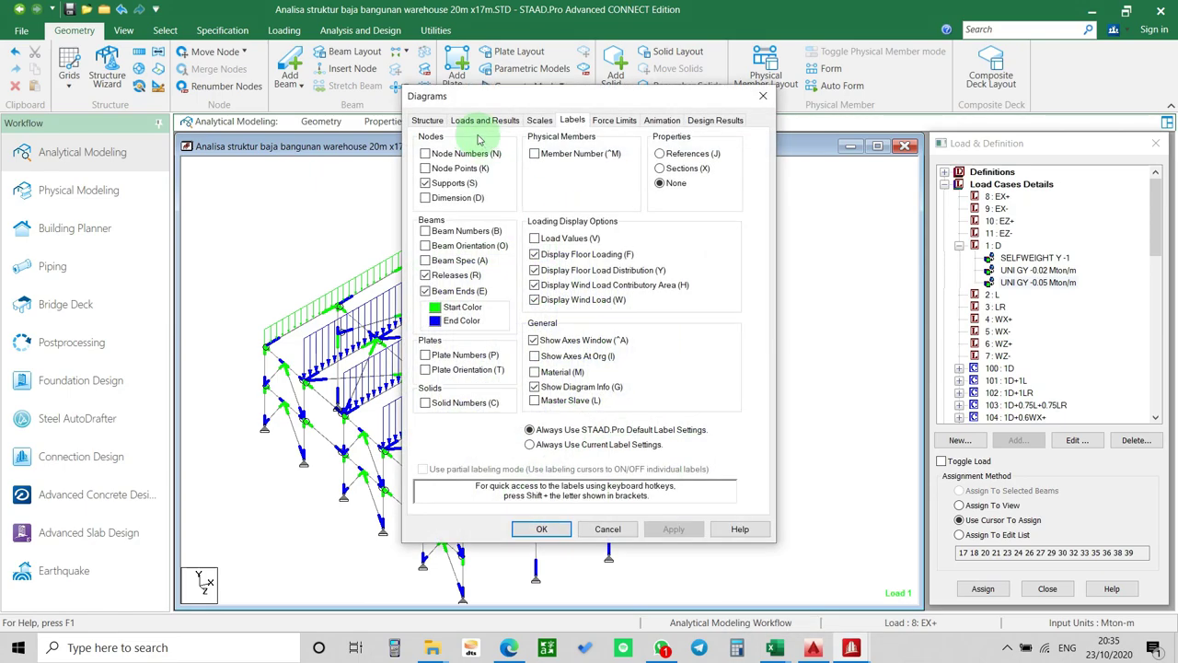
click(574, 237)
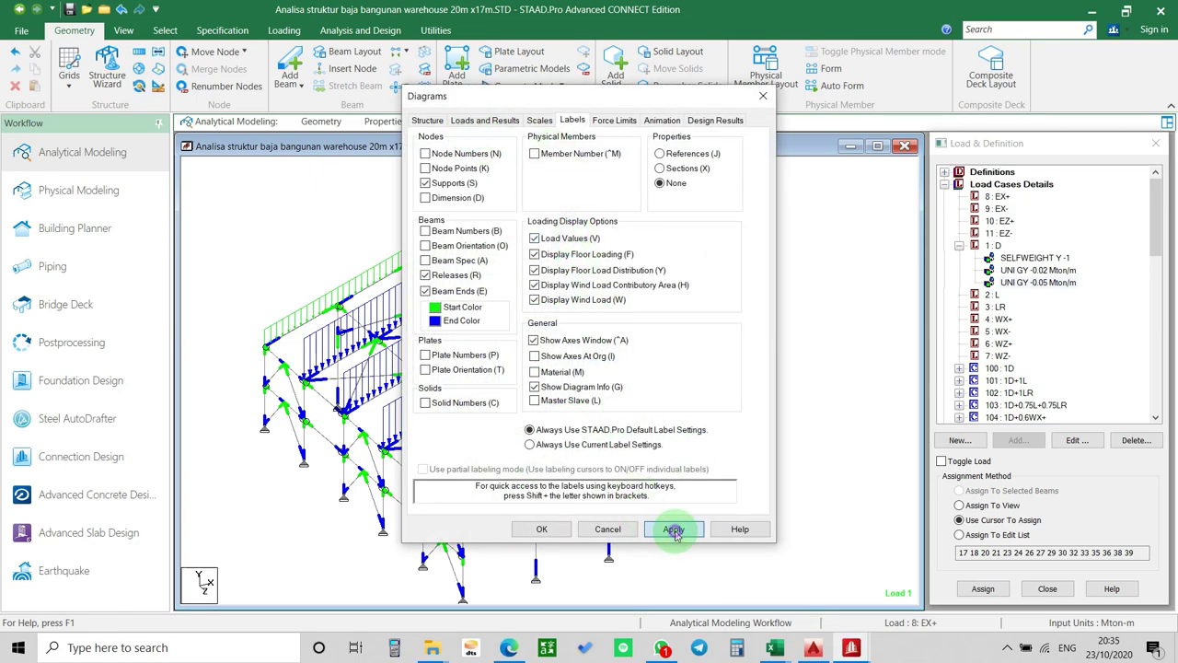
click(543, 528)
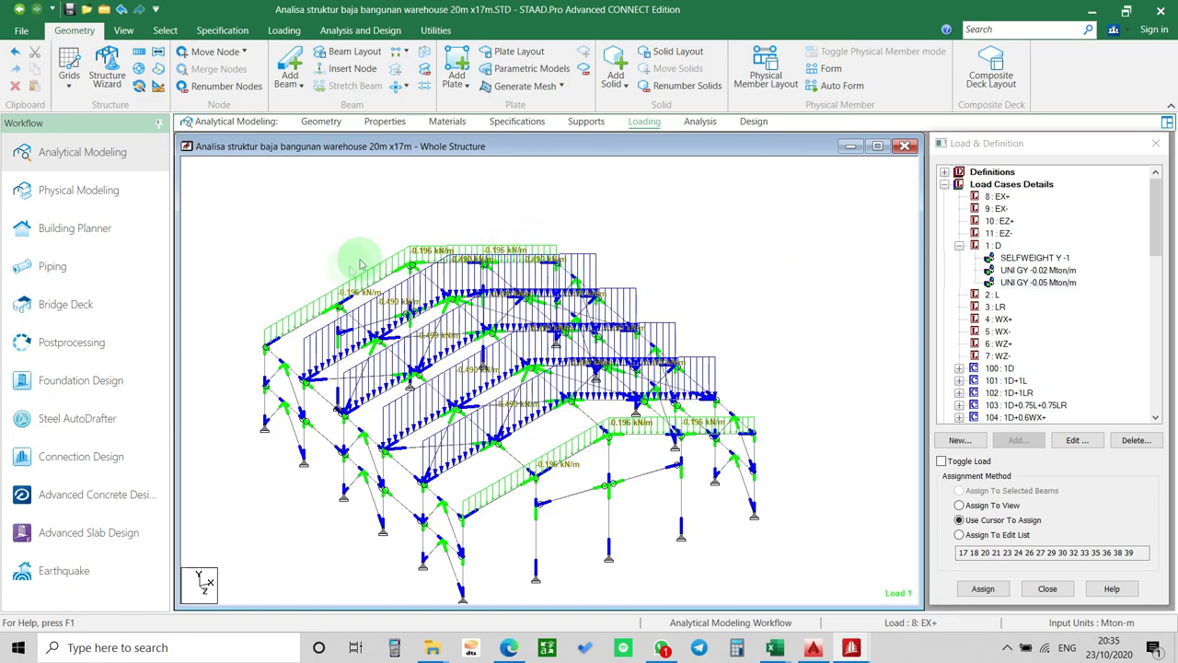
Check the Z-direction siding dead load for frames 1 & 6 in Excel and add a -0.03 Mton/m GY uniform force to load case 1: D.
click(1043, 257)
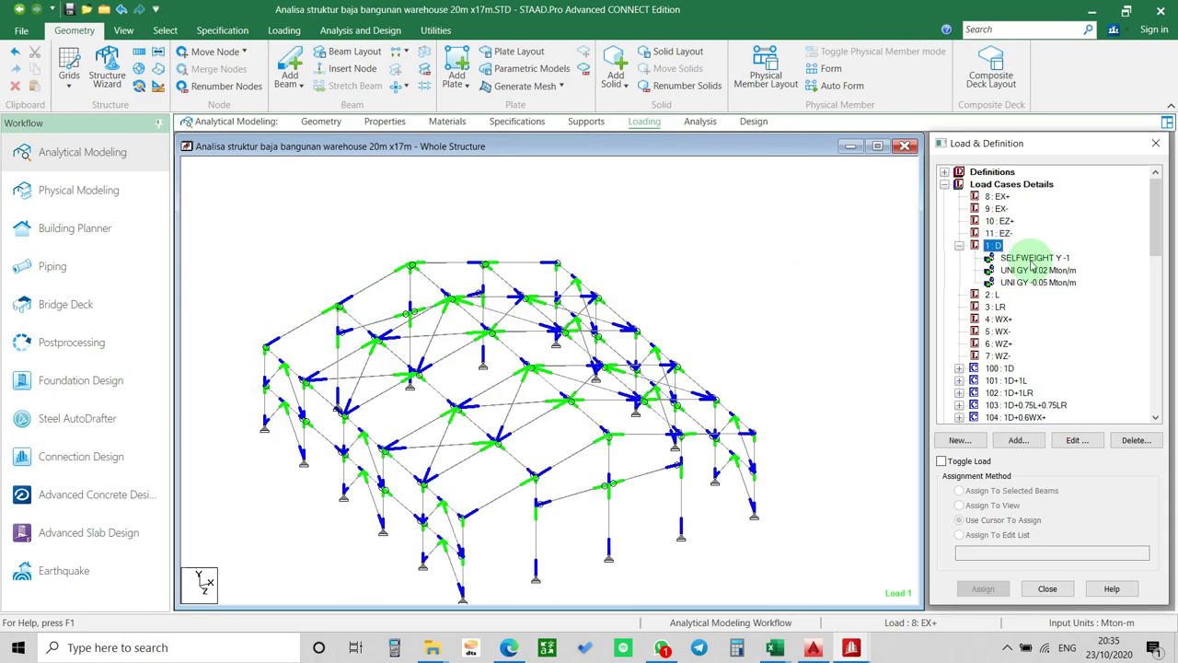
key(alt+Tab)
scroll(300, 374, down, 4)
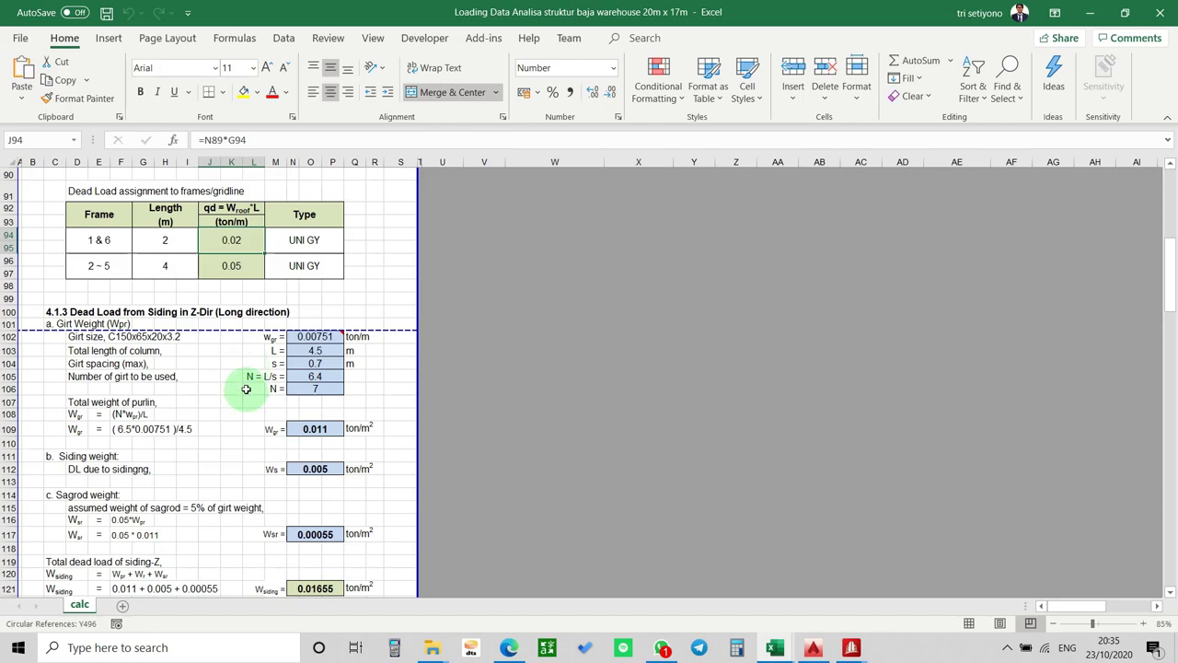
scroll(157, 380, down, 4)
scroll(158, 380, down, 3)
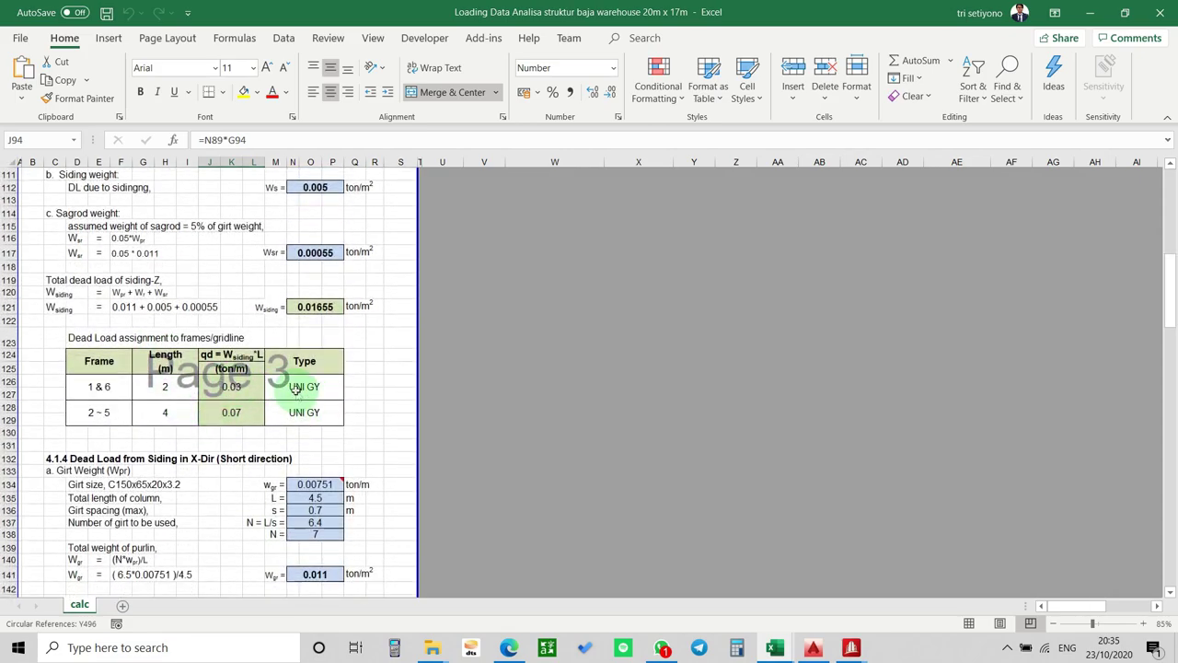
key(alt+Tab)
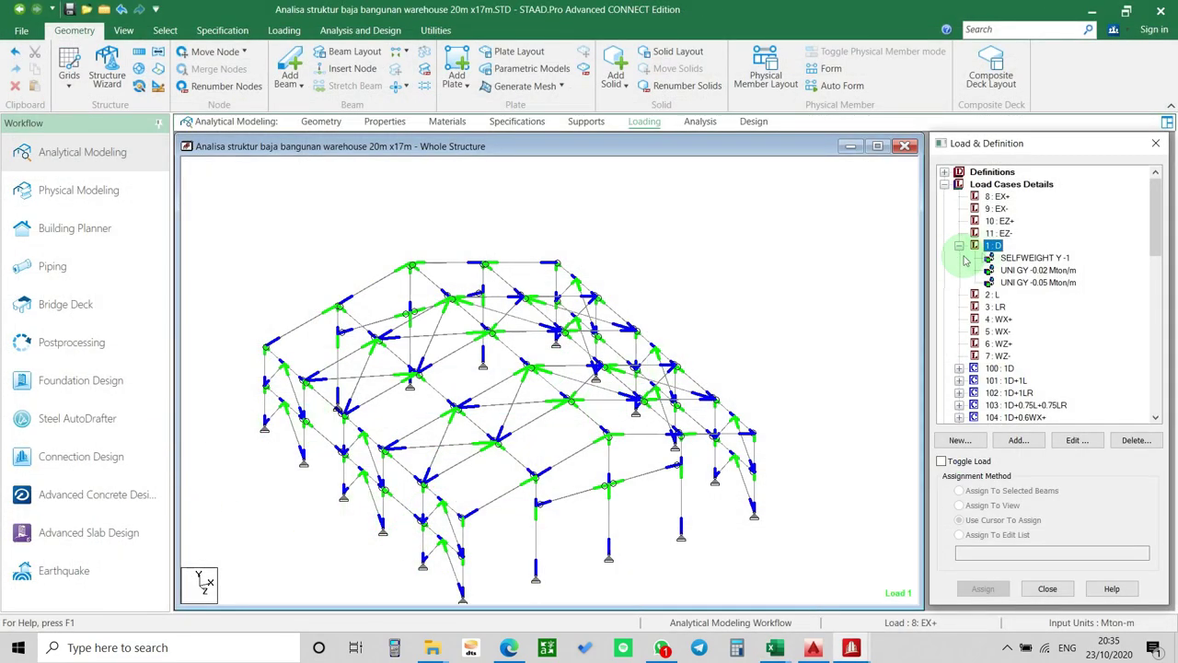
click(1018, 440)
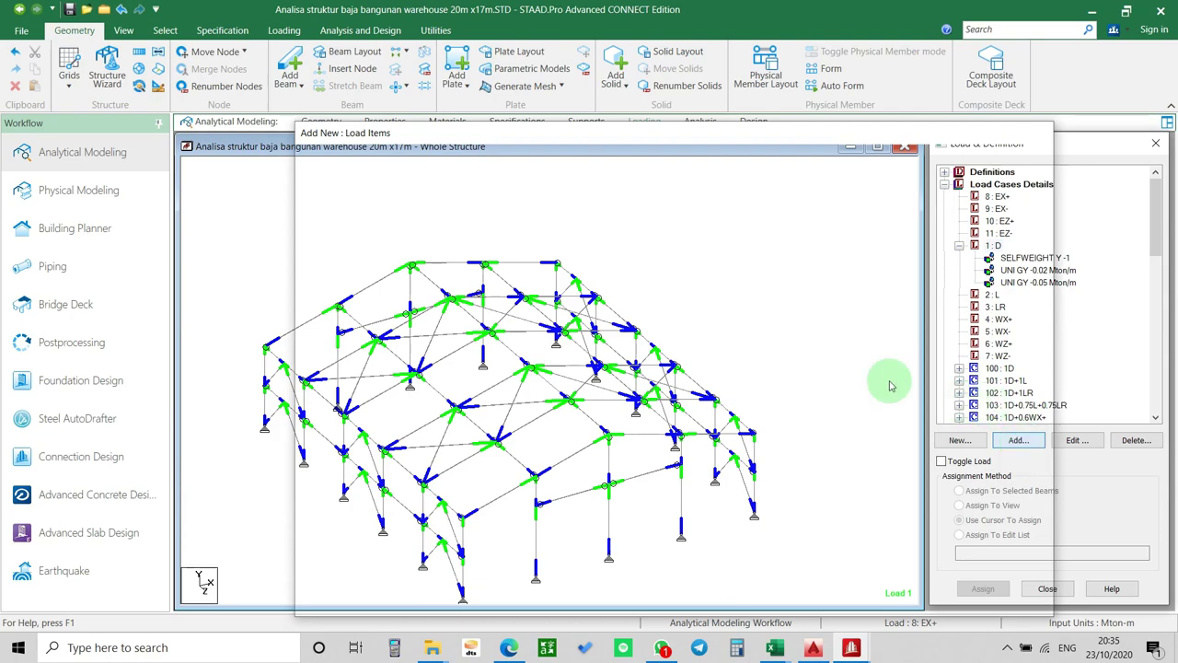
key(Escape)
click(1018, 440)
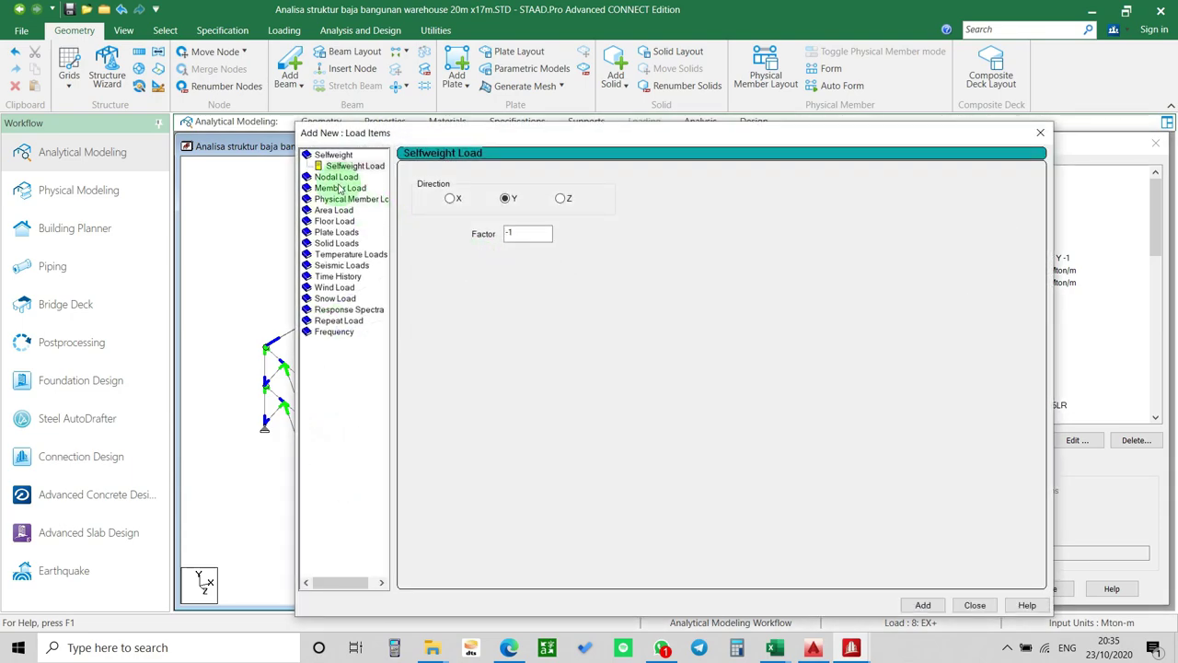
click(341, 188)
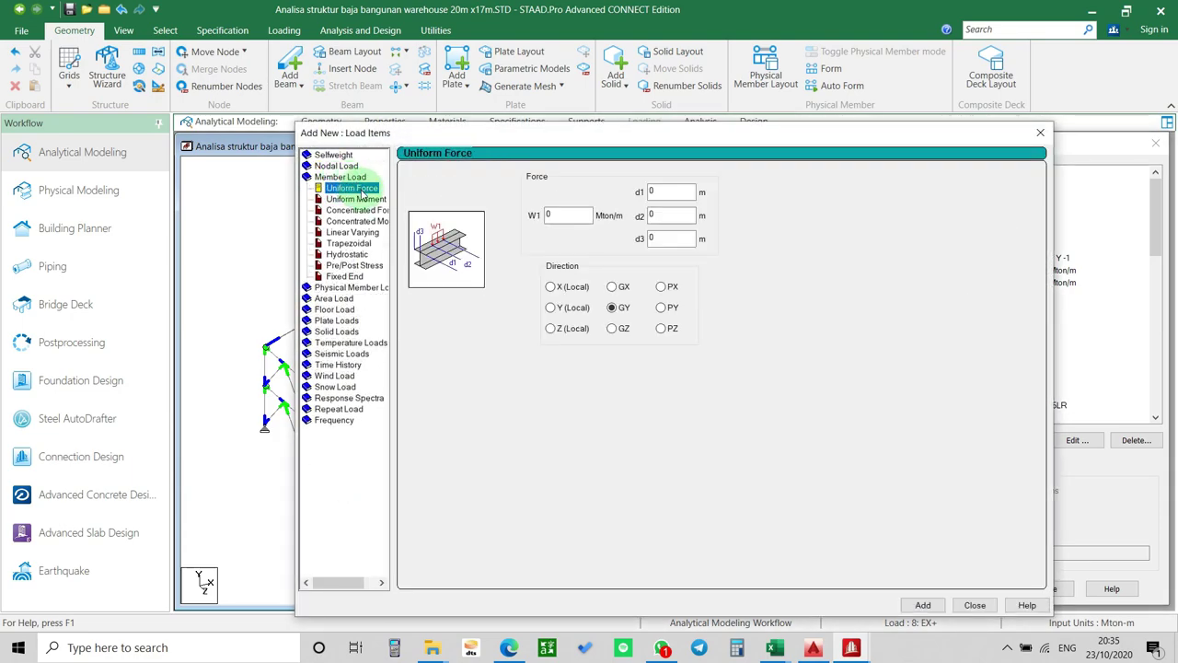
key(alt+Tab)
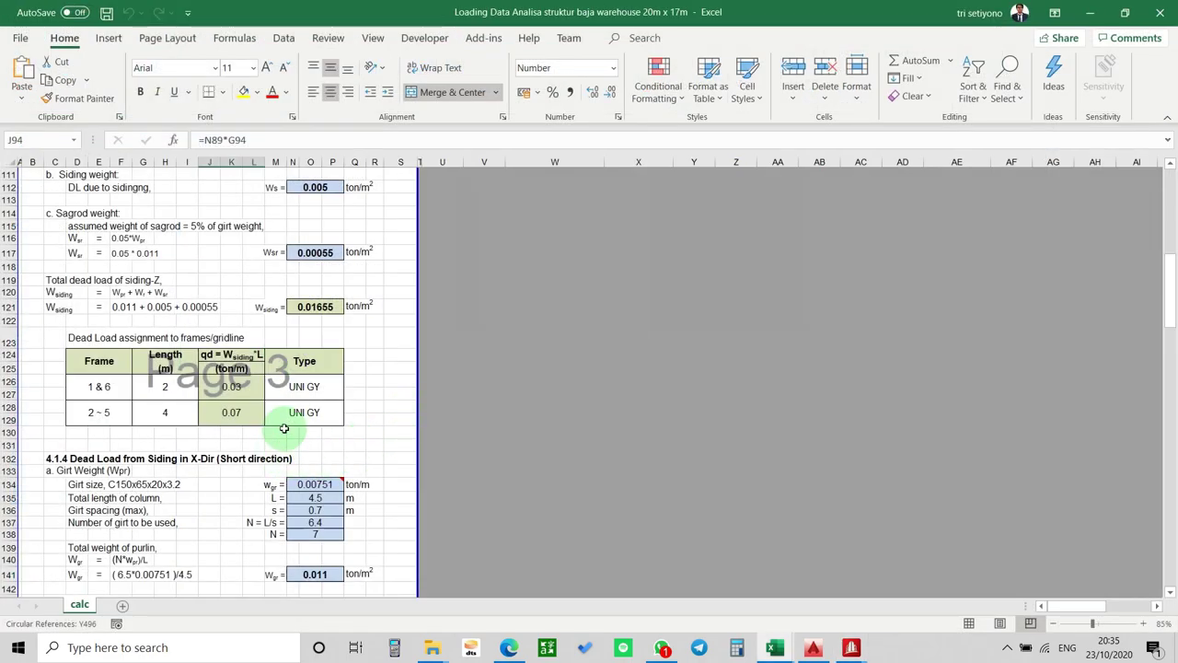
key(alt+Tab)
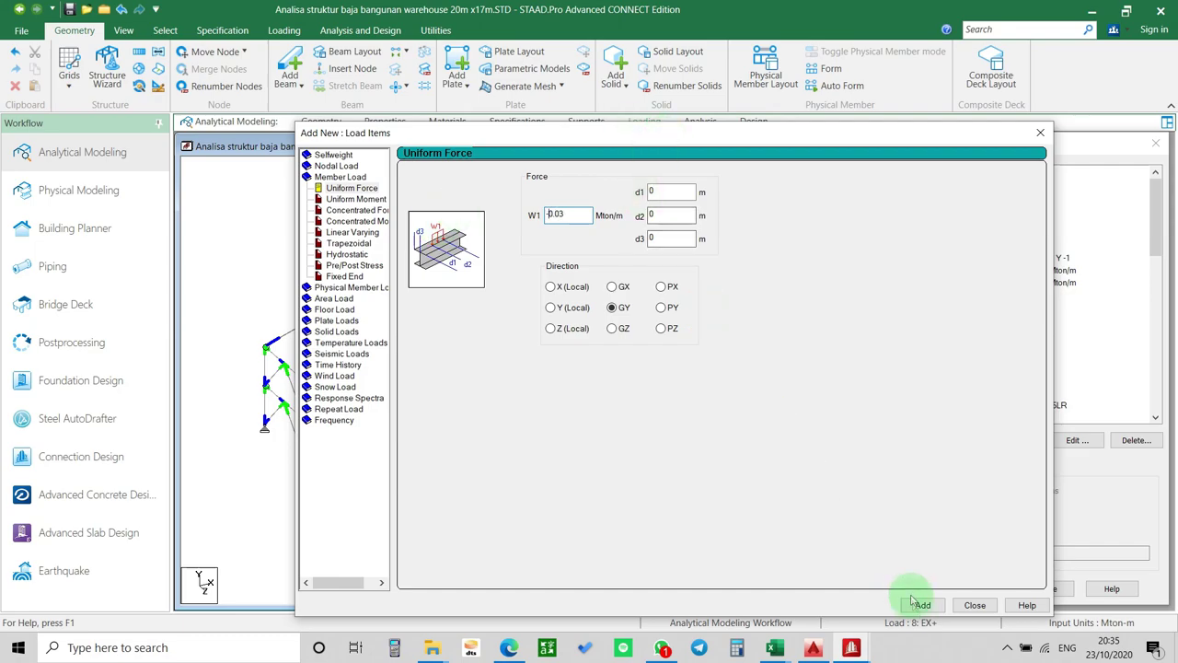
Check the siding dead load for frames 2 ~ 5 in Excel and add a -0.07 Mton/m GY uniform force to load case 1: D.
key(alt+Tab)
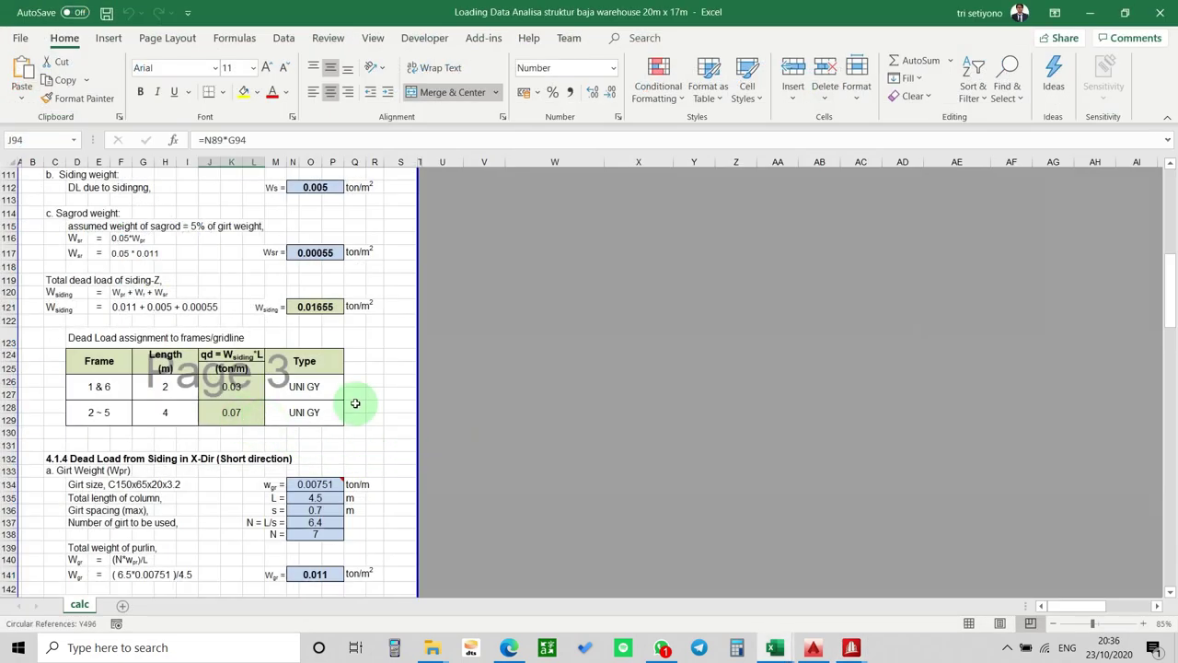
key(alt+Tab)
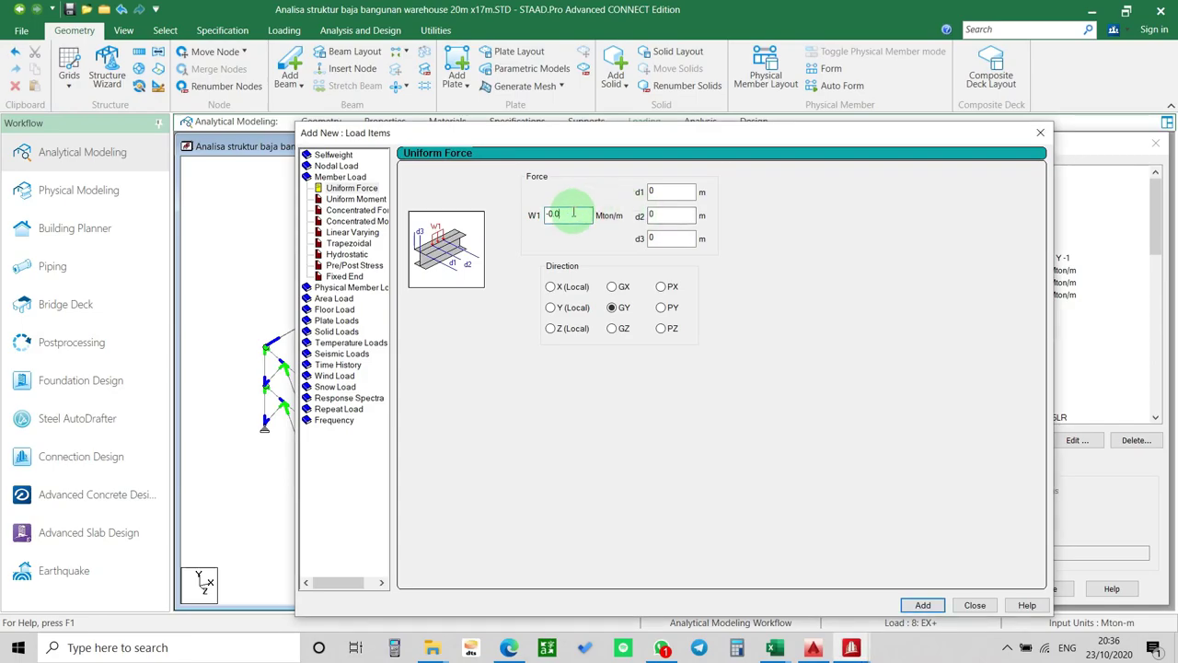
click(923, 605)
click(975, 605)
Assign the UNI GY -0.03 Mton/m load to the four corner columns of the two end frames.
click(1049, 296)
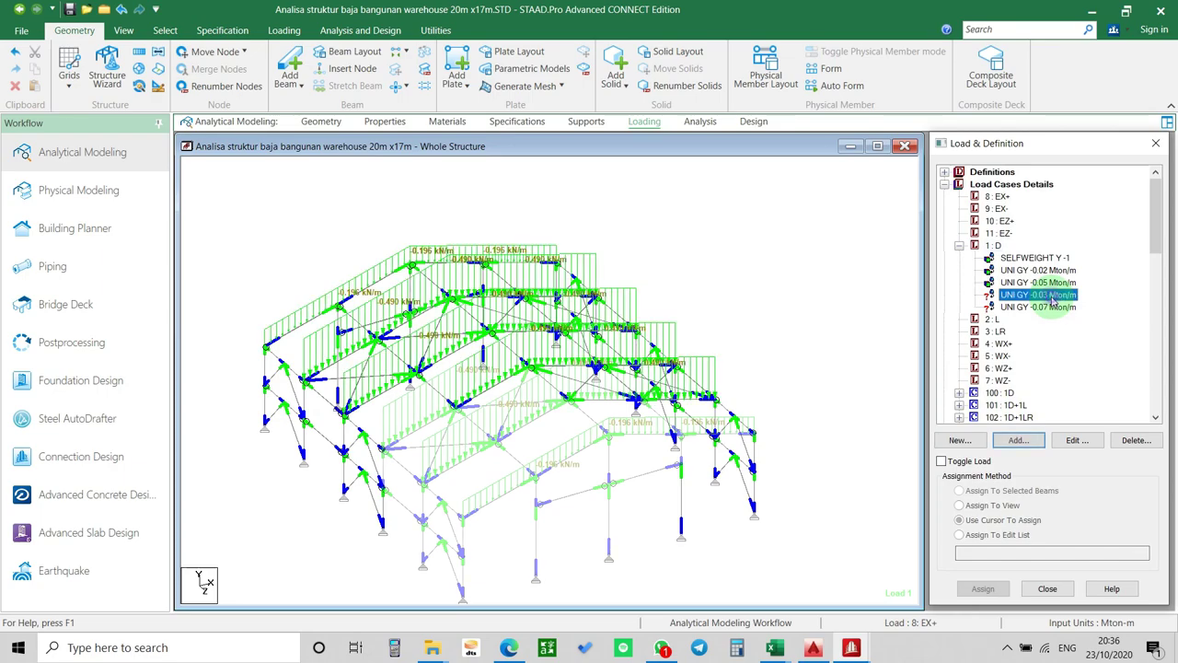
middle_drag(495, 534, 506, 489)
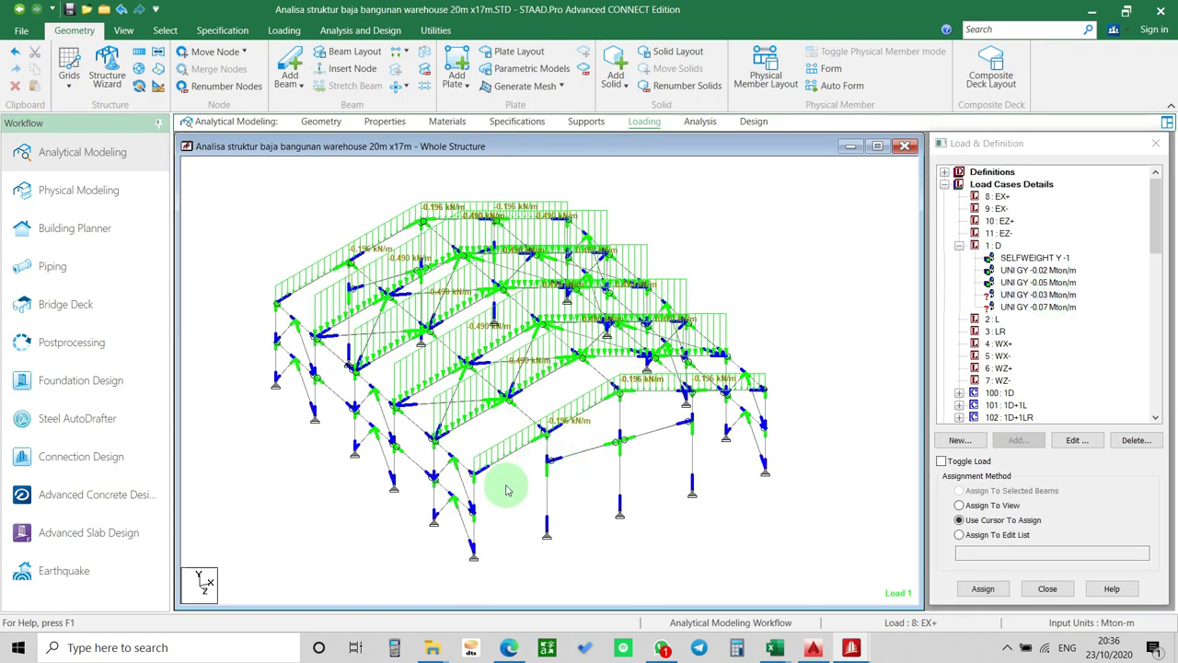
click(474, 495)
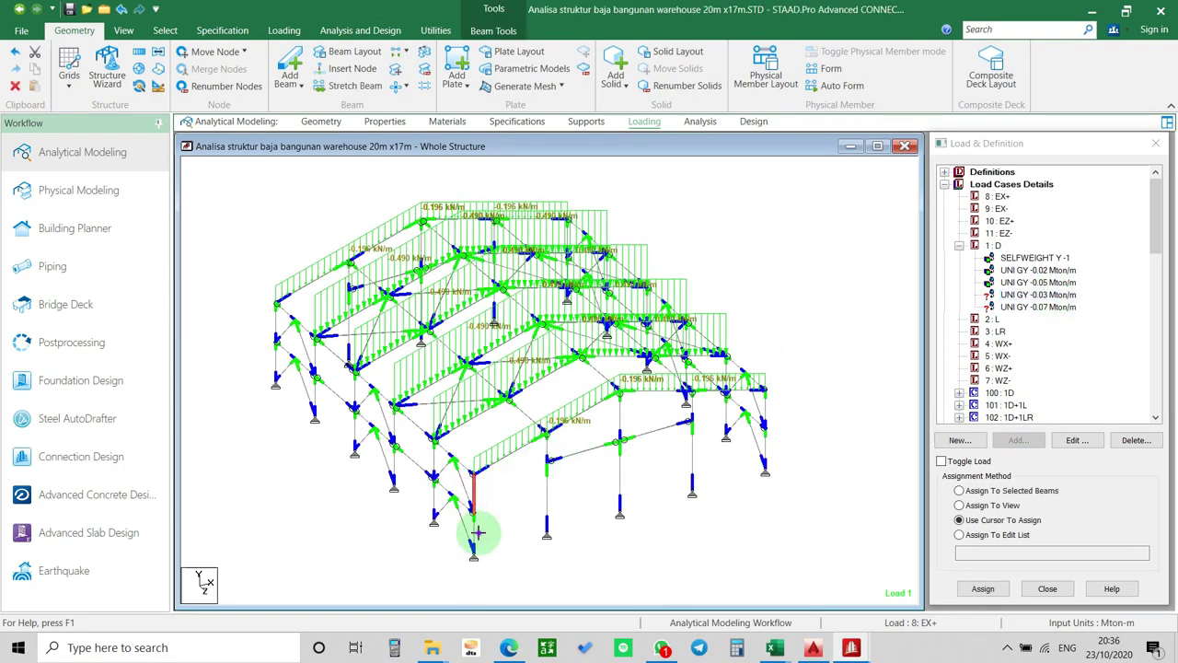
click(764, 416)
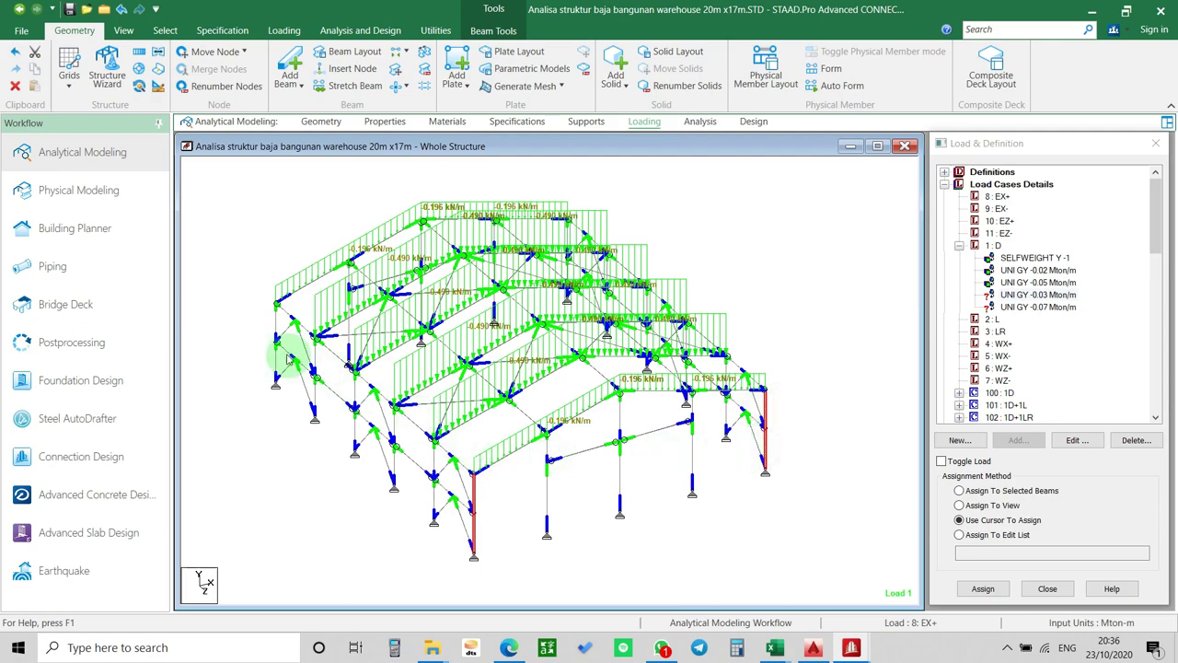
click(275, 320)
middle_drag(371, 368, 908, 543)
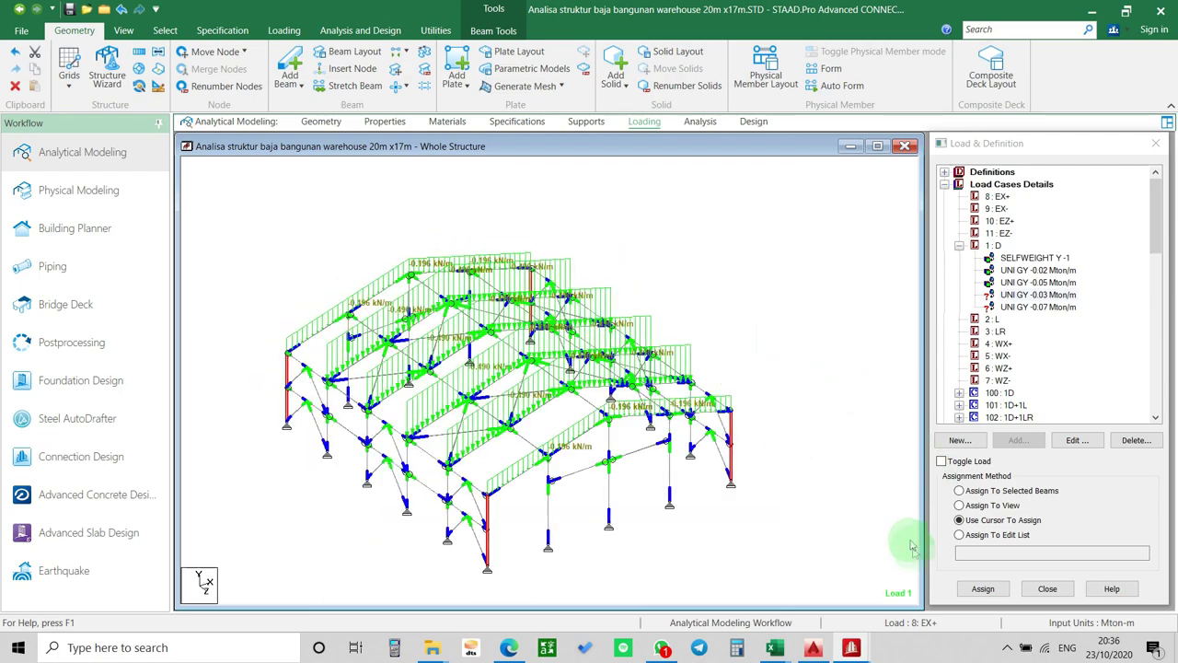
click(994, 491)
click(983, 588)
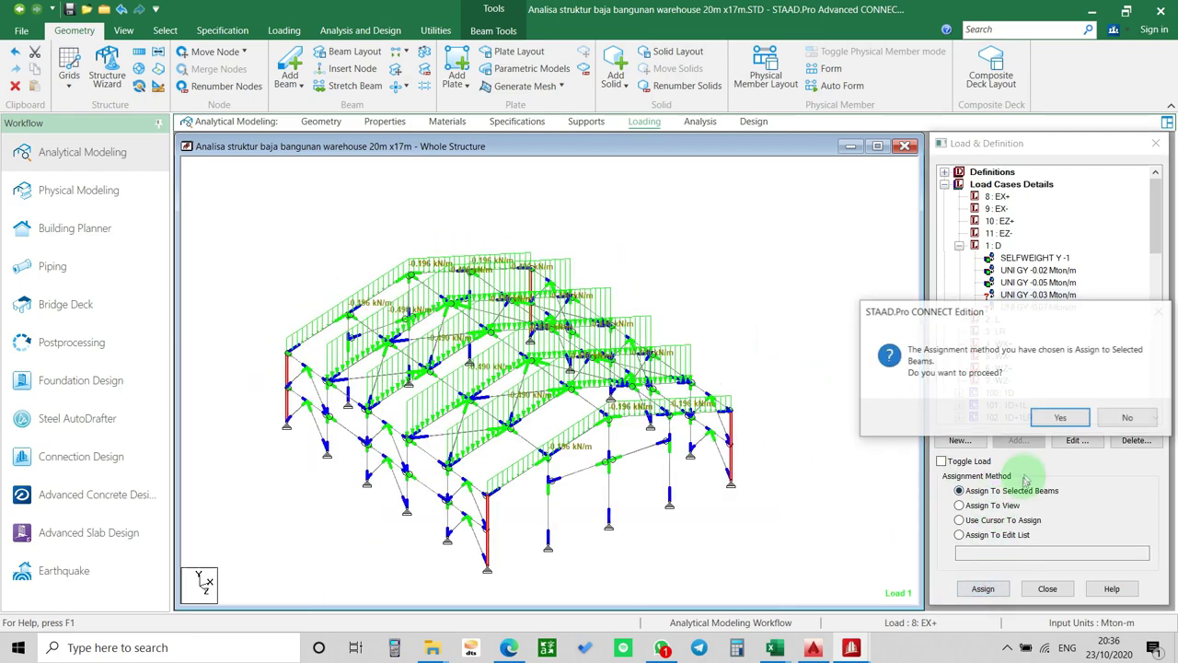
click(1059, 416)
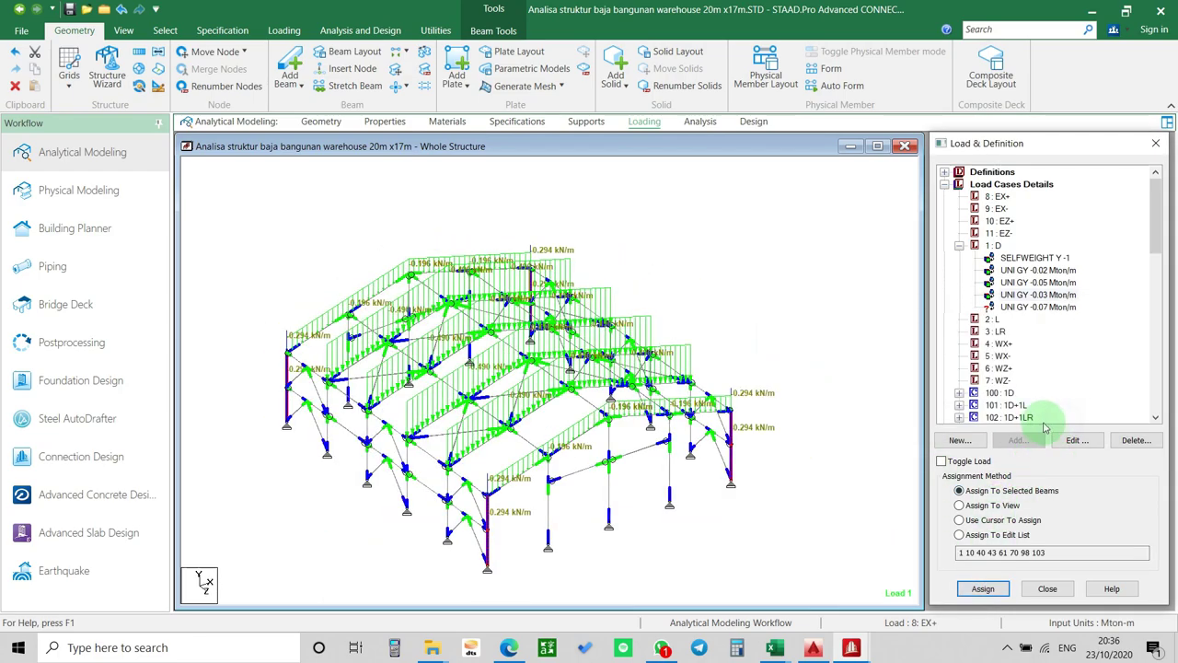
Assign the UNI GY -0.07 Mton/m load to the side columns of the four inner frames on both long sides.
click(1020, 307)
ctrl+middle_drag(650, 476, 904, 362)
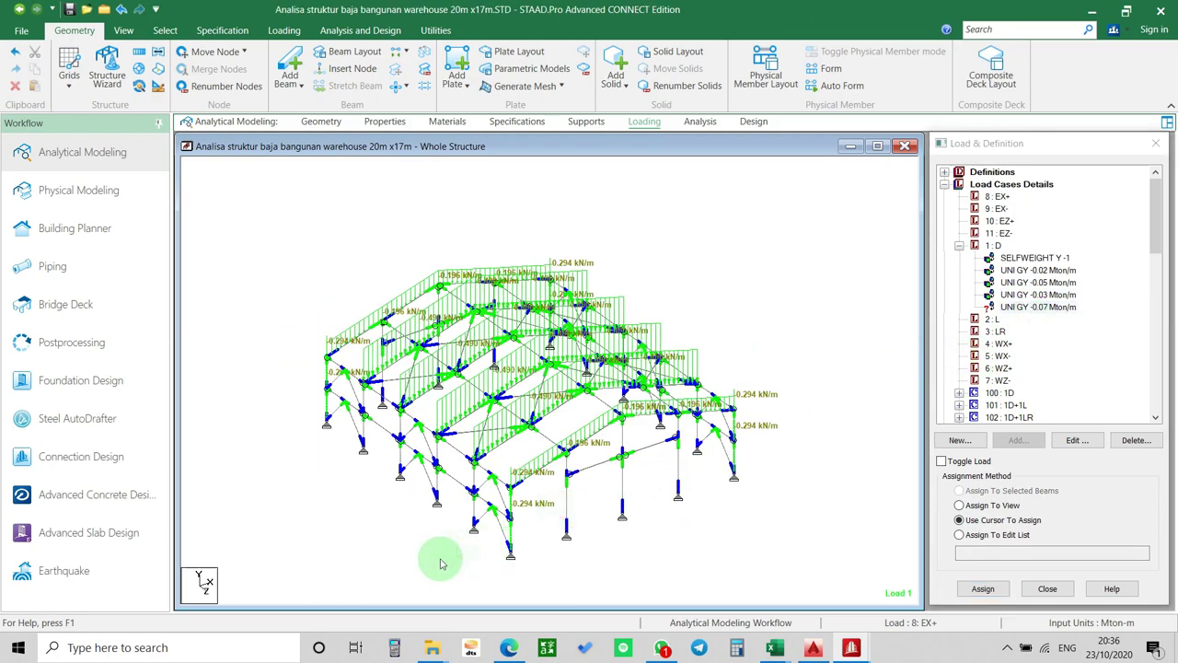
click(474, 504)
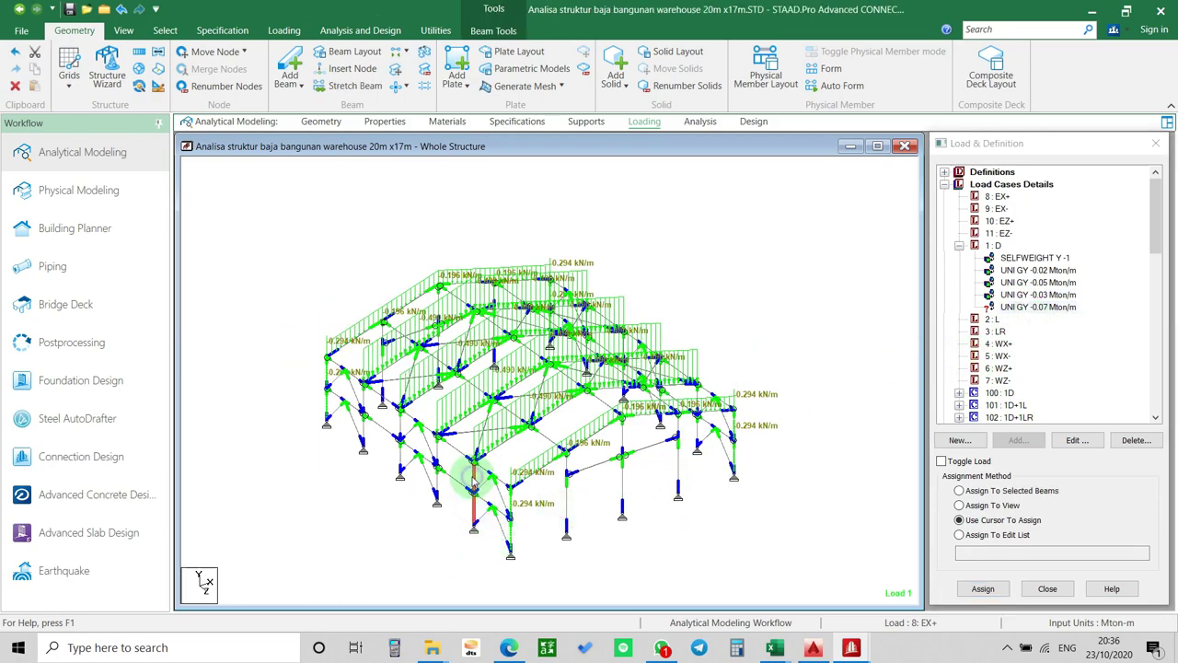
click(434, 462)
click(431, 468)
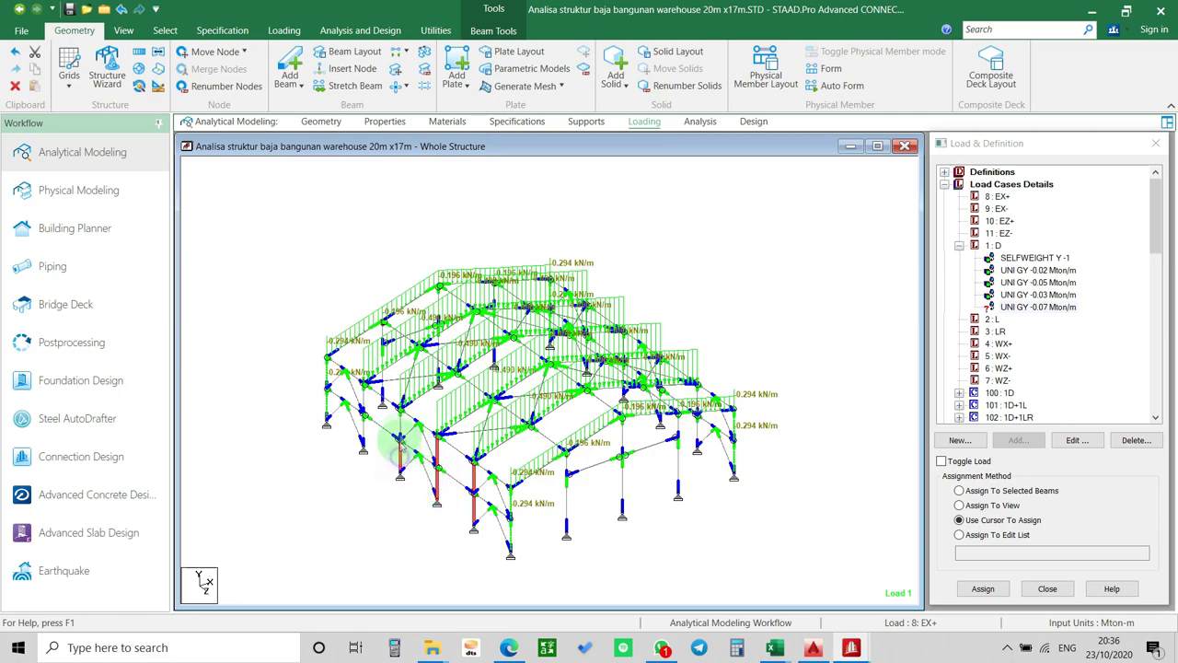
middle_drag(401, 426, 405, 476)
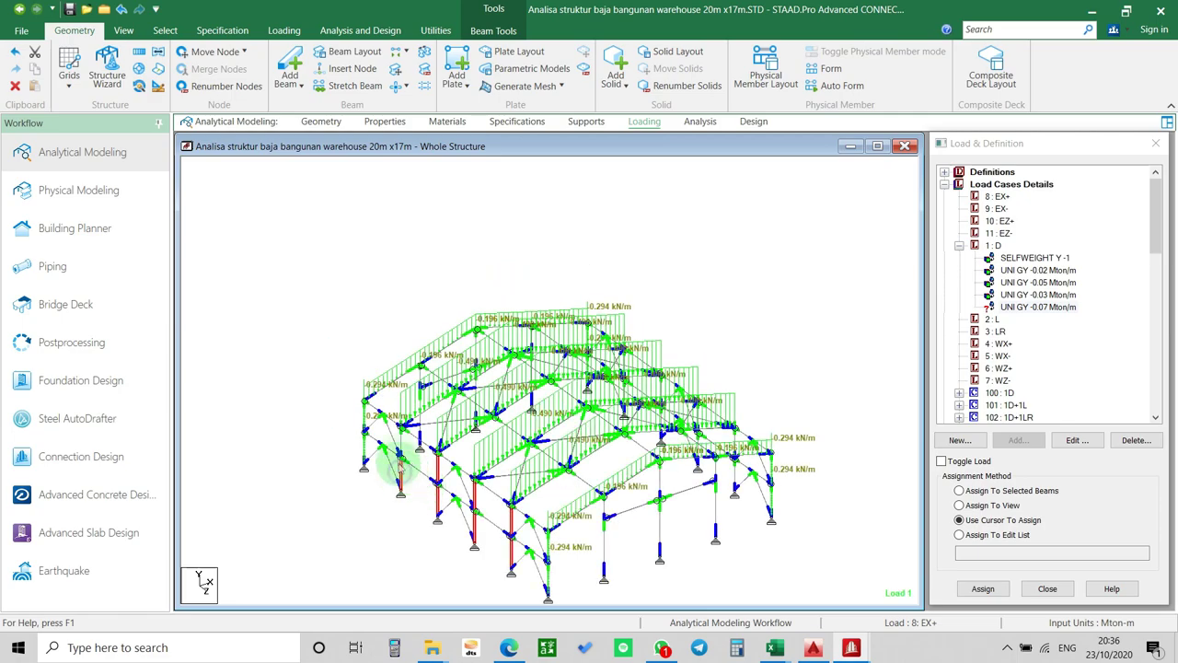
middle_drag(762, 507, 673, 482)
middle_drag(747, 415, 670, 495)
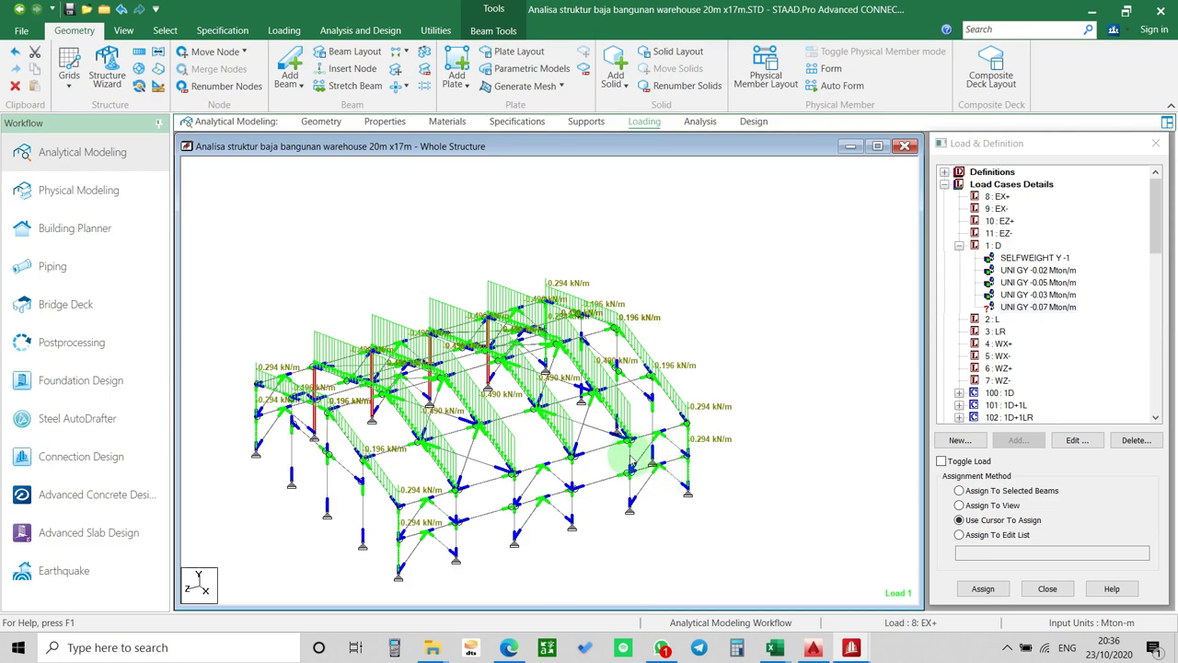
click(631, 488)
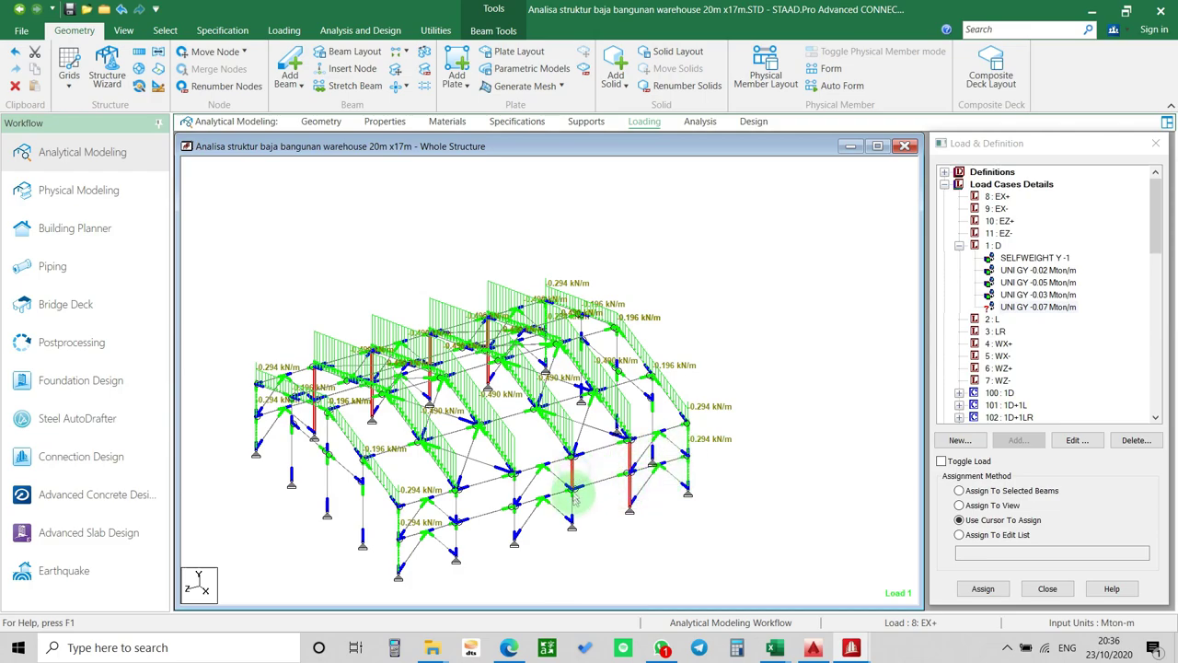
click(515, 520)
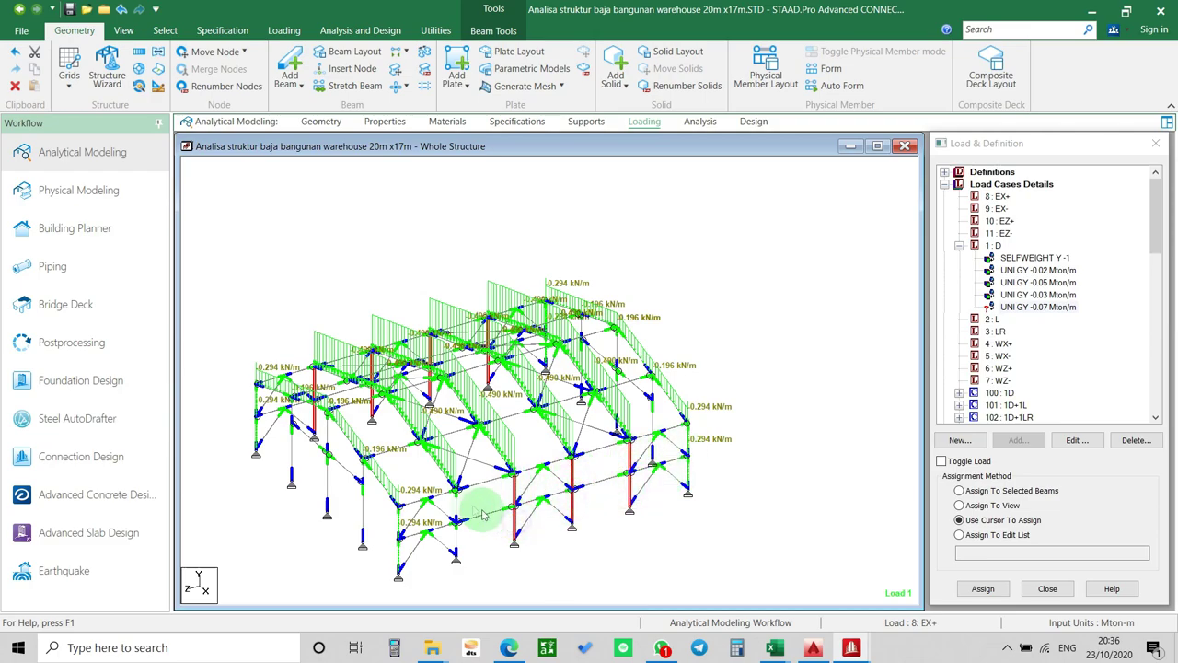
click(457, 505)
click(960, 491)
click(984, 588)
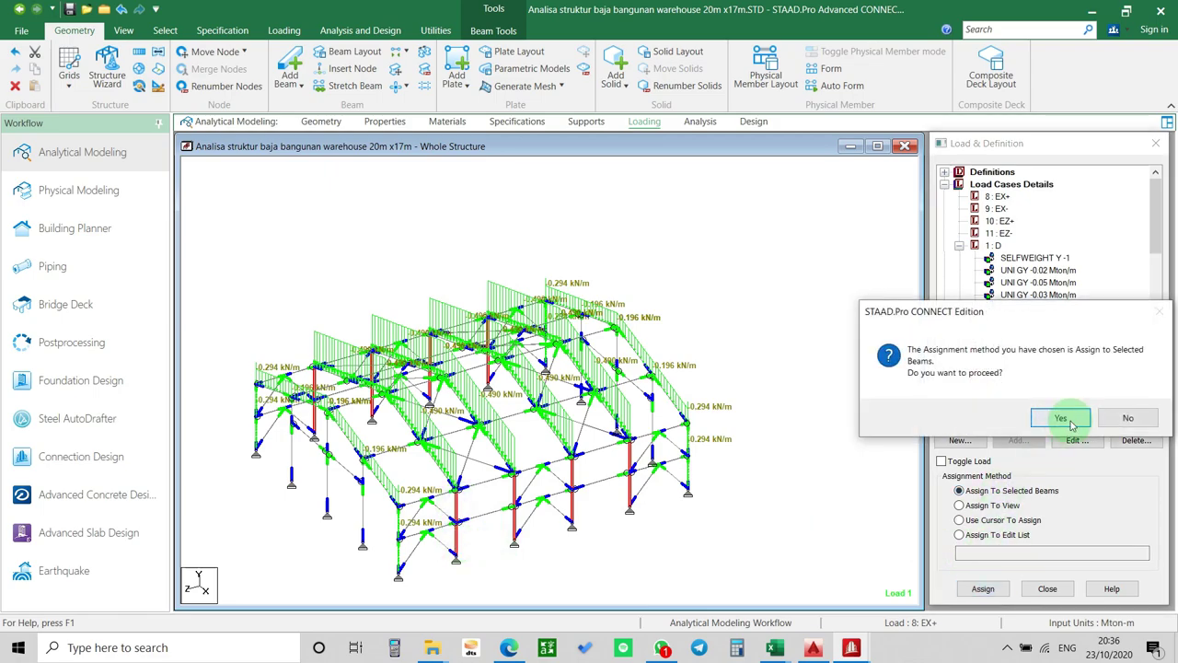
click(1065, 415)
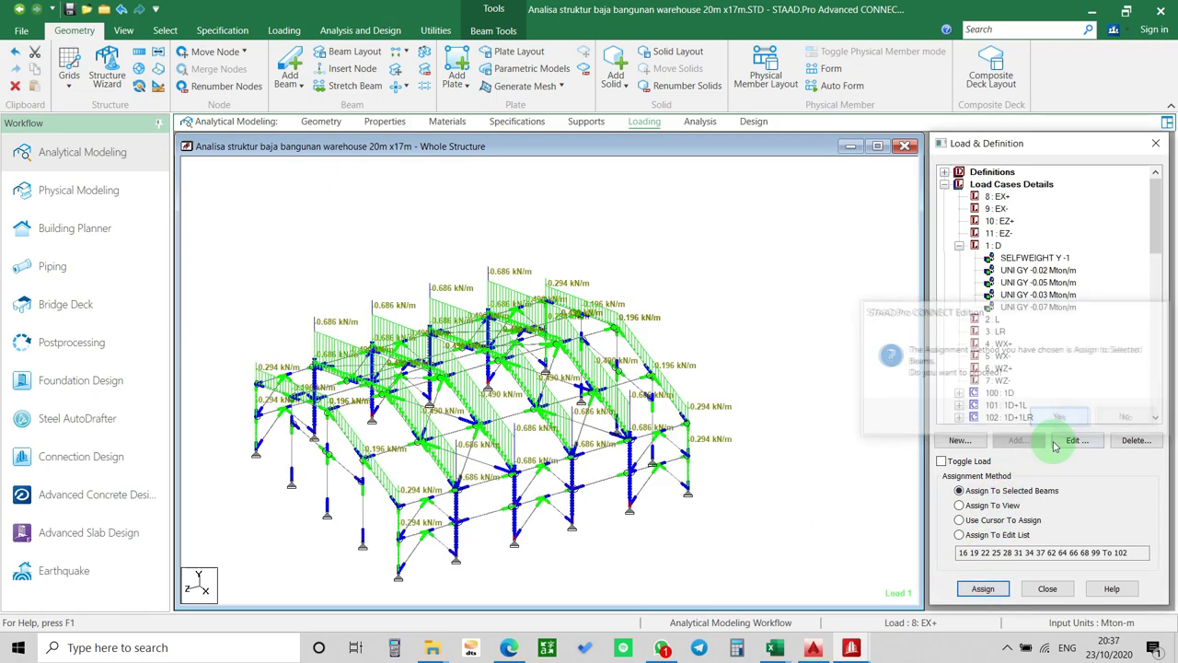
click(123, 30)
click(300, 52)
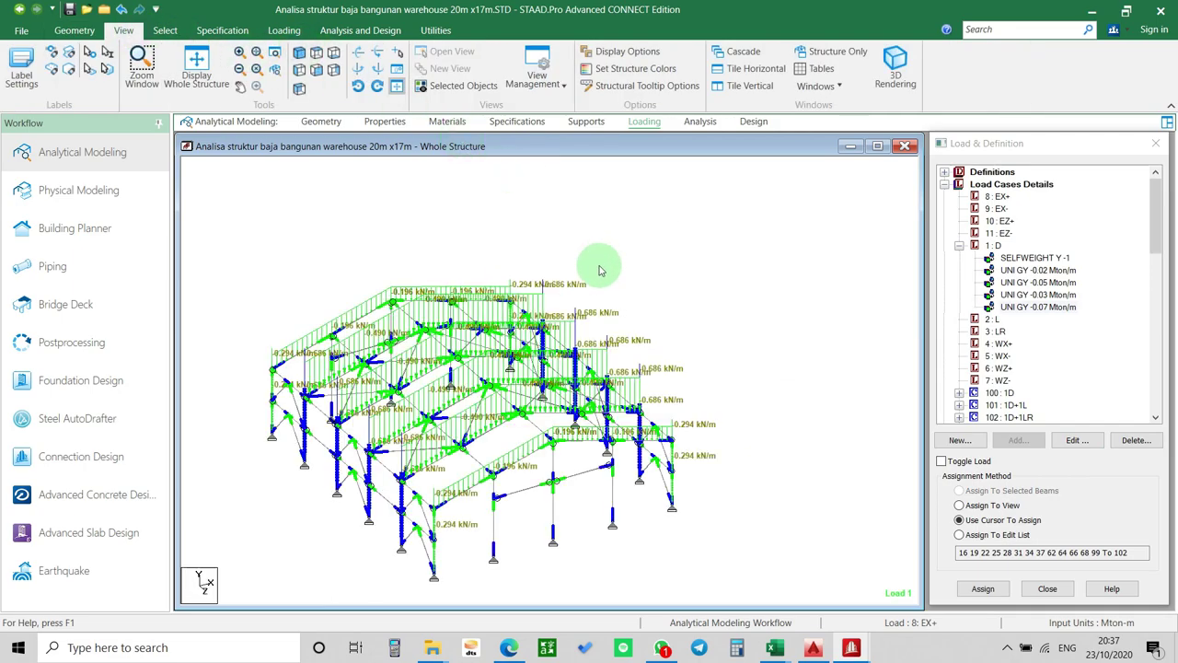
Check the X-direction siding dead load for frames A & E in Excel and add a -0.04 Mton/m GY uniform force to load case 1: D.
key(alt+Tab)
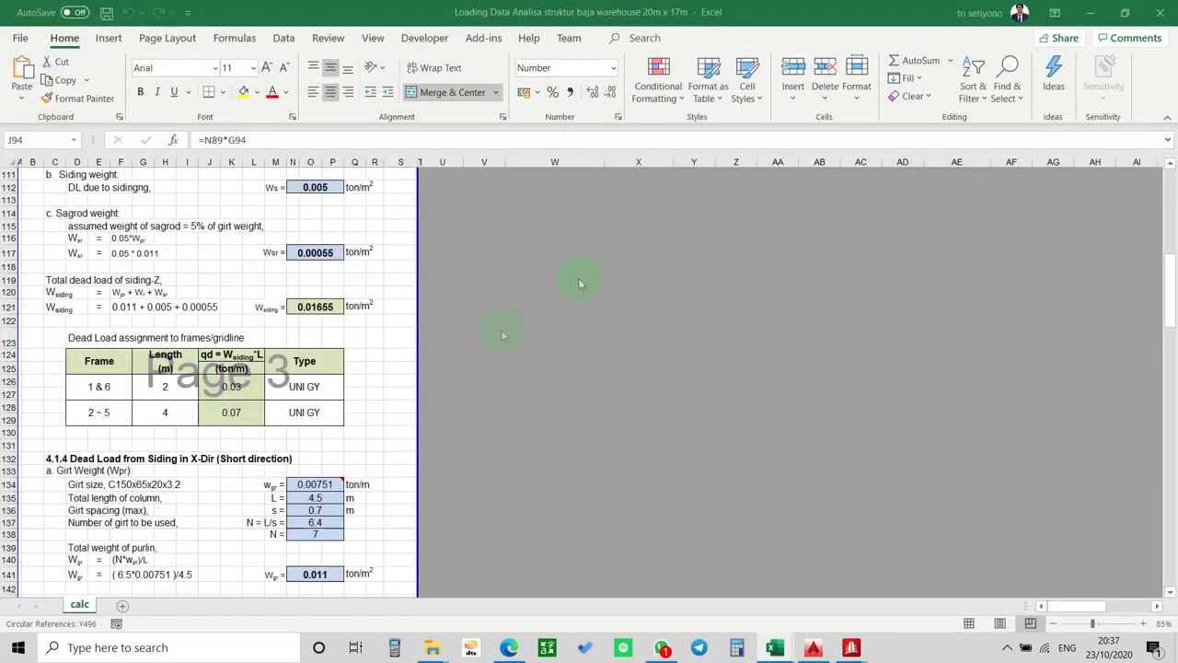
scroll(252, 408, down, 5)
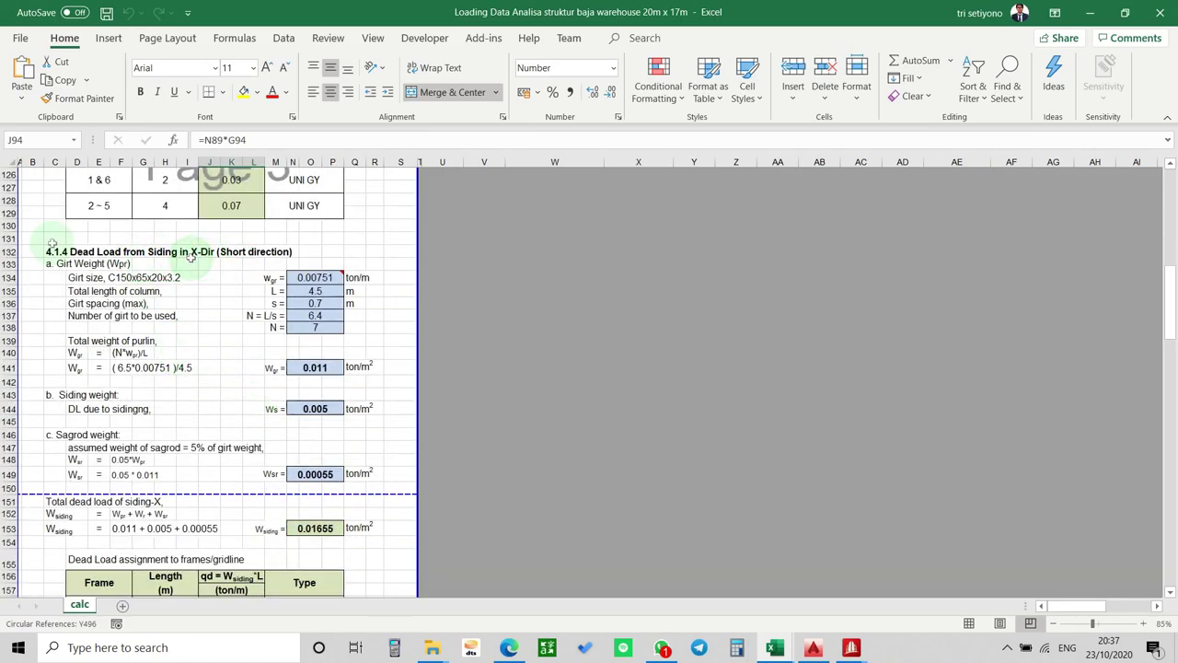
scroll(306, 368, down, 5)
click(231, 375)
key(alt+Tab)
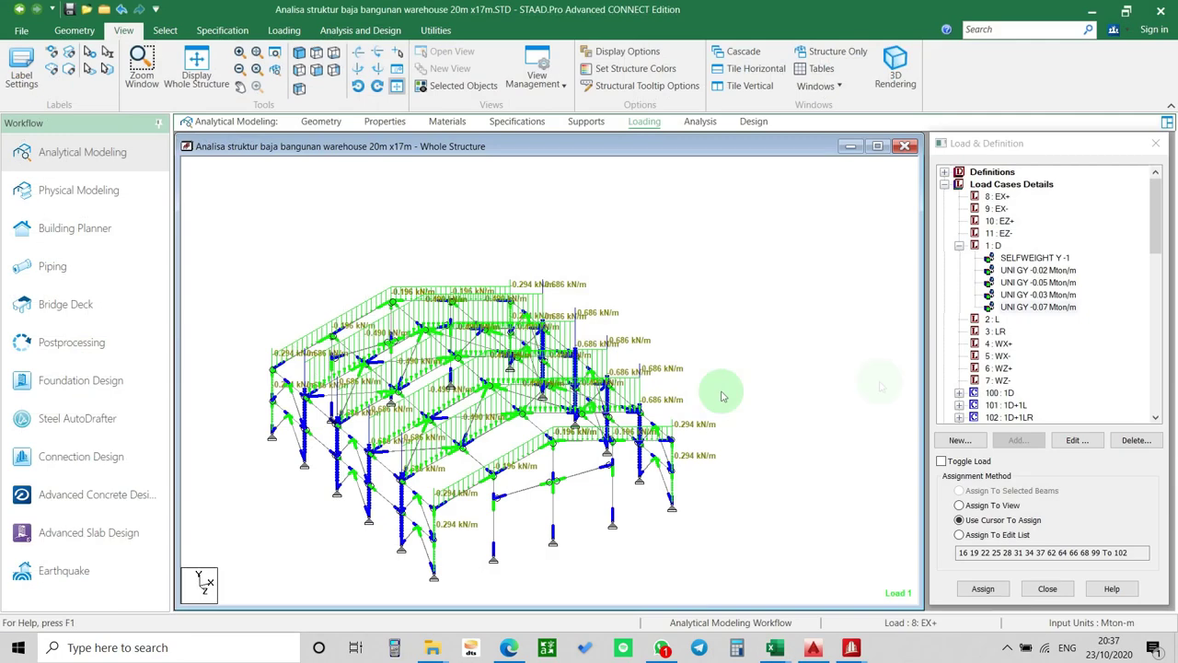
click(1018, 440)
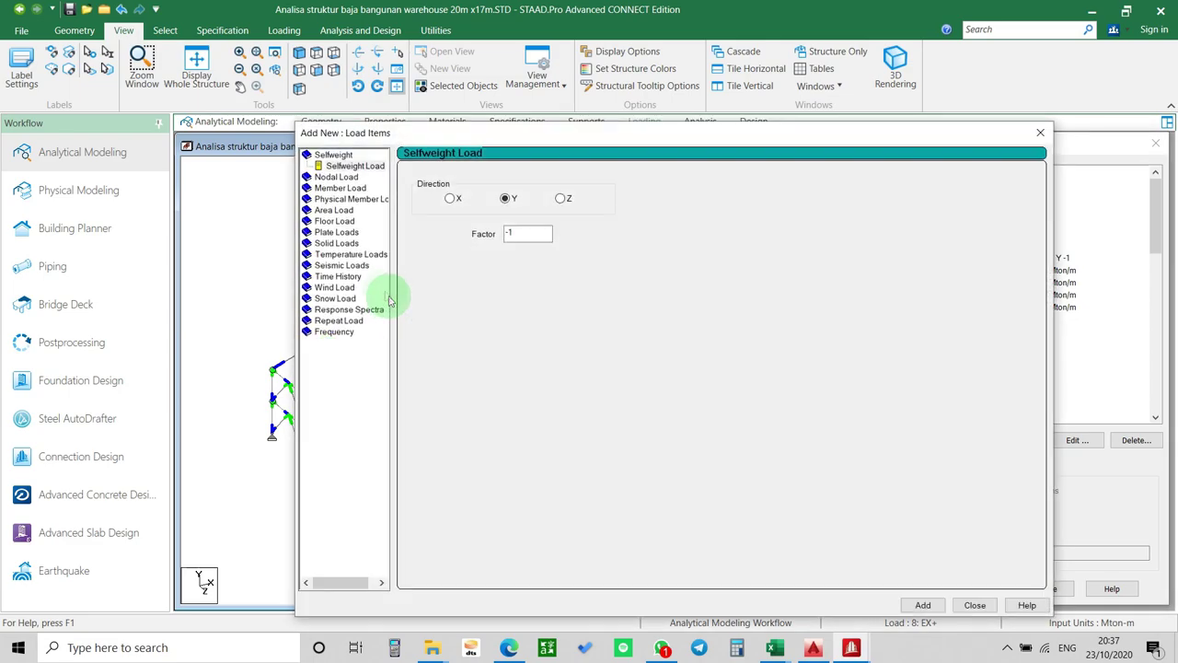
click(342, 189)
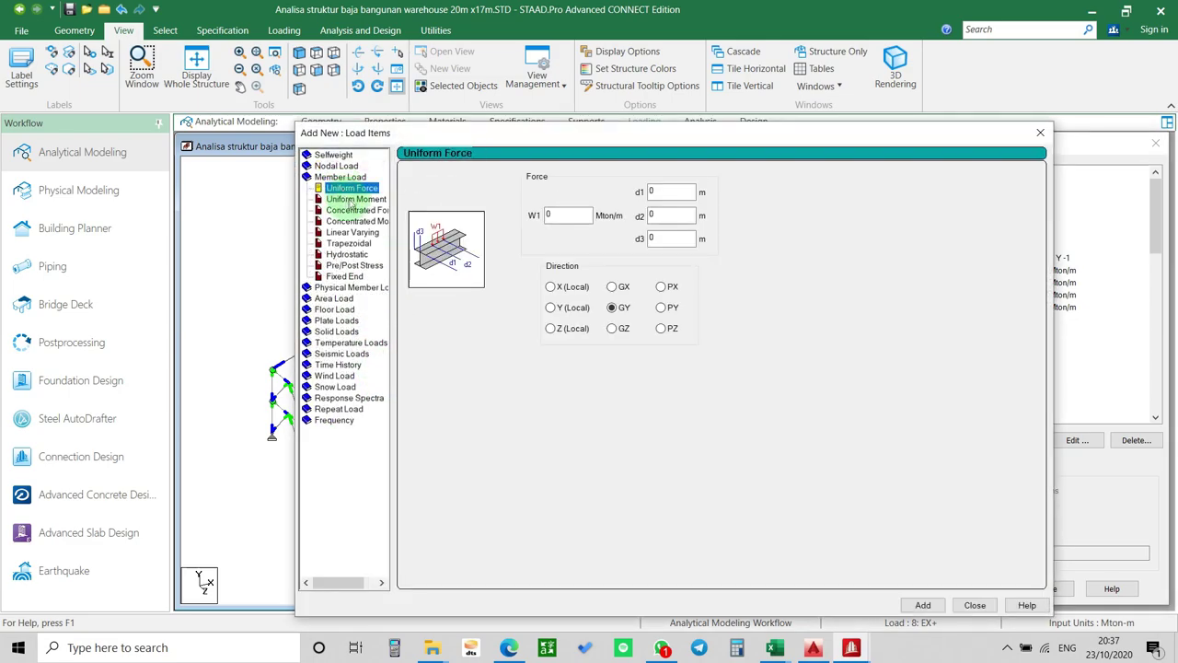
double_click(566, 215)
text(-)
key(alt+Tab)
key(alt+Tab)
click(795, 213)
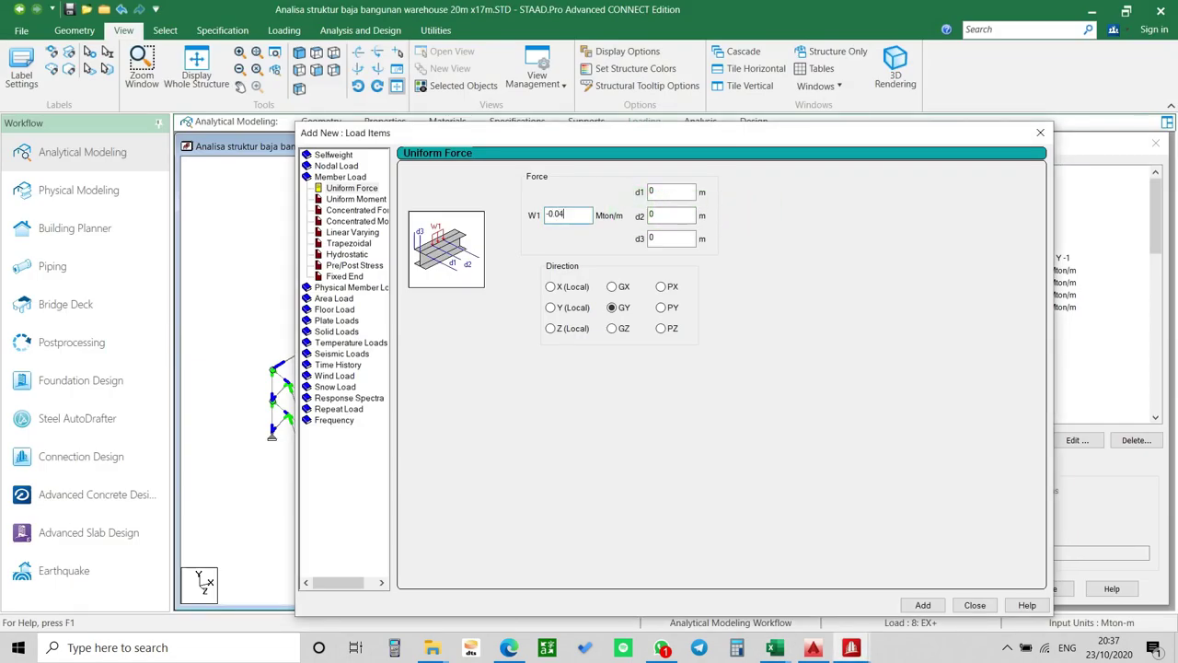
click(923, 605)
Check the X-direction siding dead load for frames B ~ D in Excel and add a -0.07 Mton/m GY uniform force to load case 1: D.
key(alt+Tab)
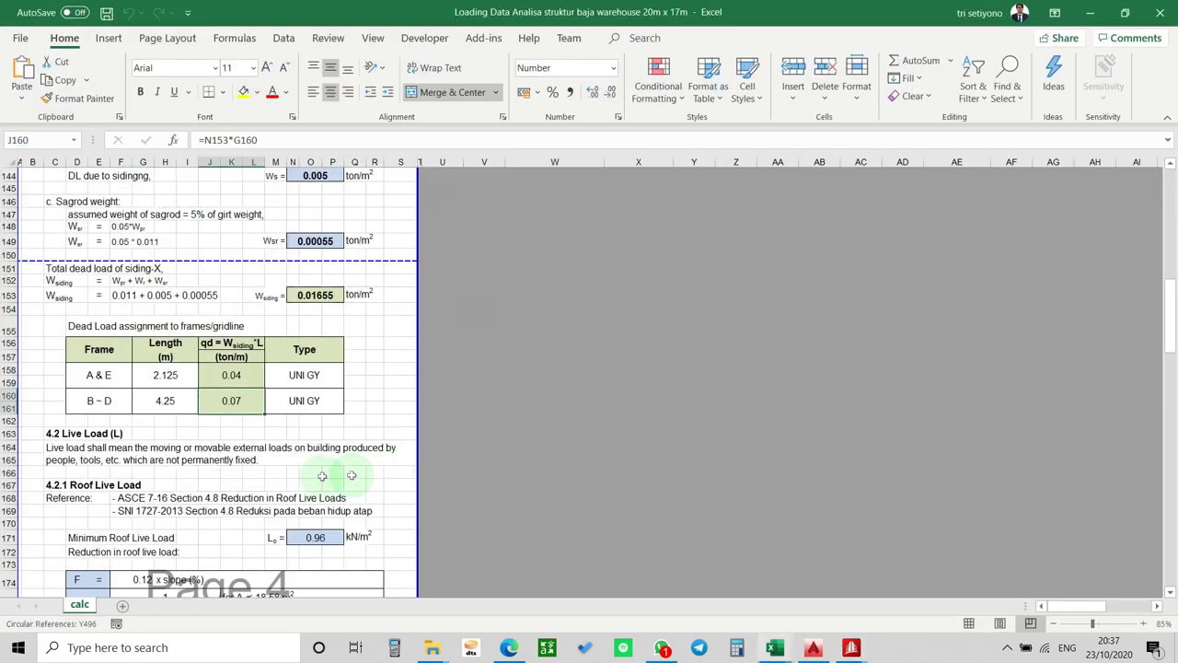
click(304, 387)
key(alt+Tab)
click(575, 221)
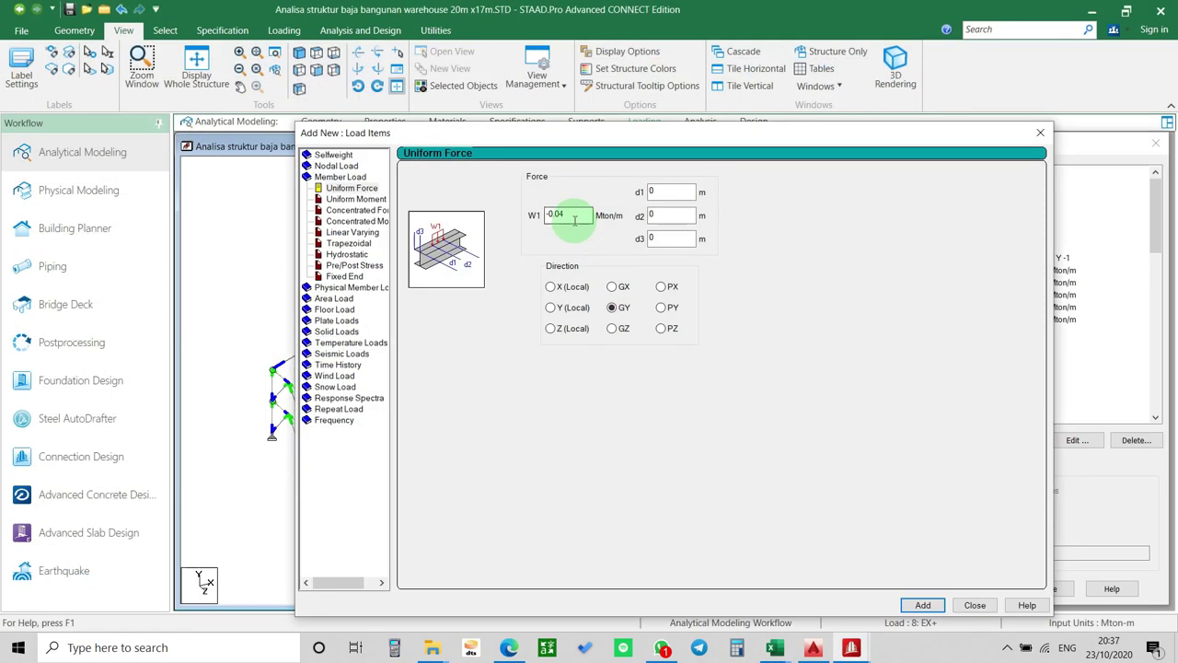
click(907, 609)
click(975, 605)
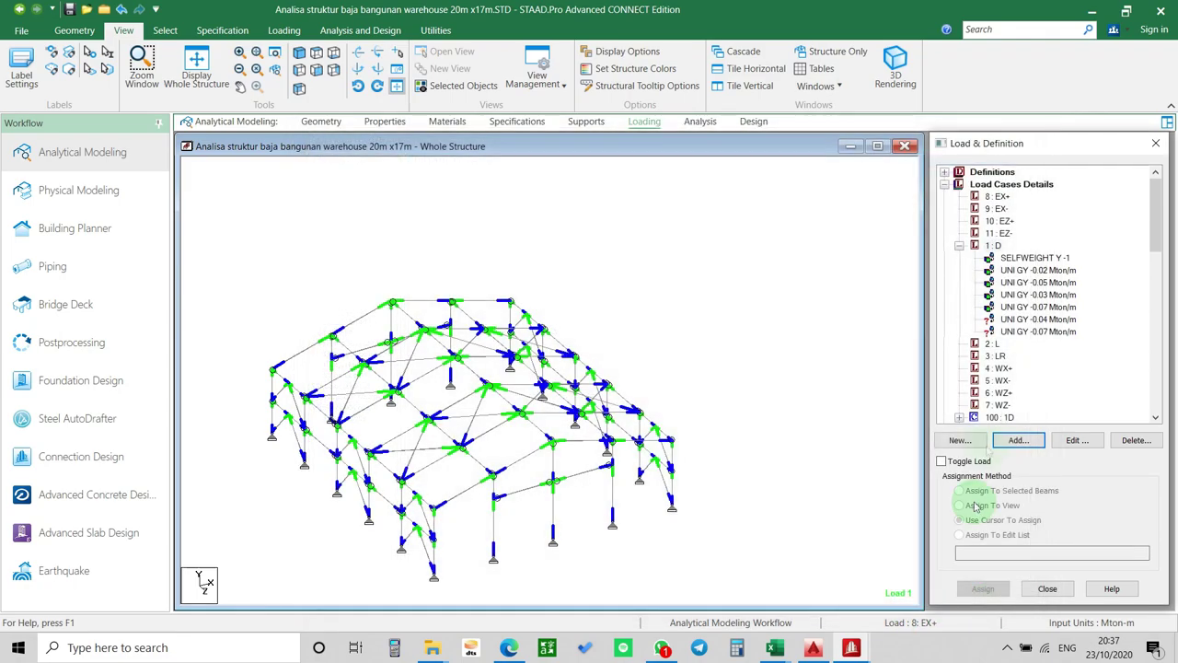
Assign the UNI GY -0.04 Mton/m load to the four corner columns of the building.
click(1028, 320)
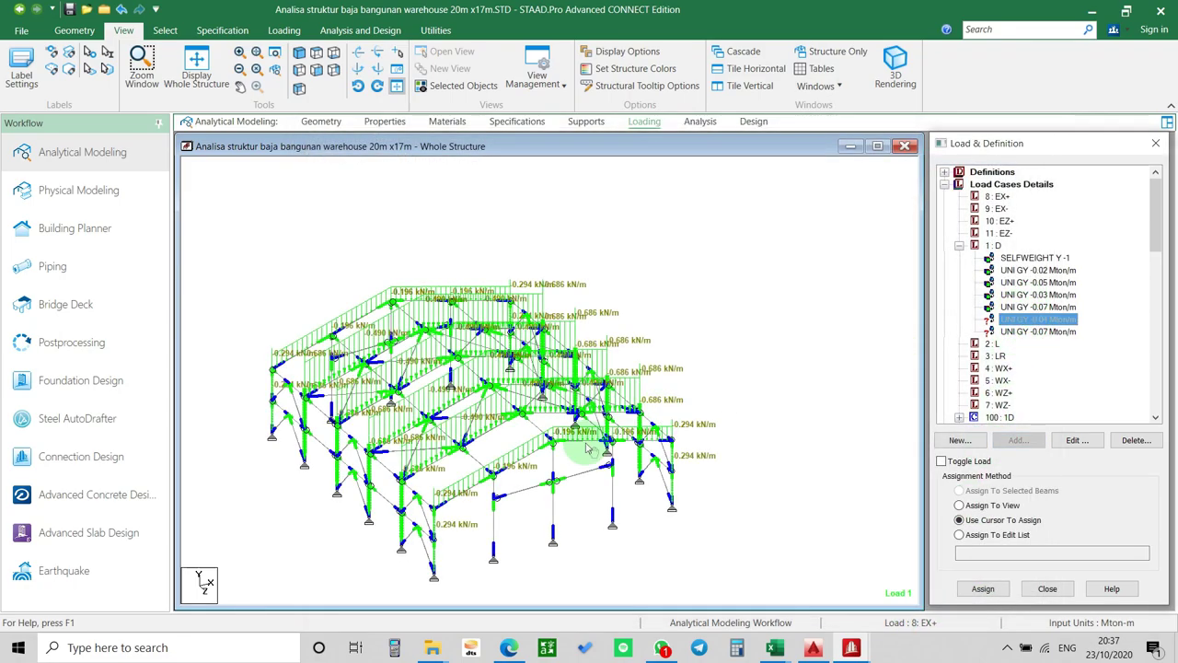
middle_drag(584, 449, 666, 422)
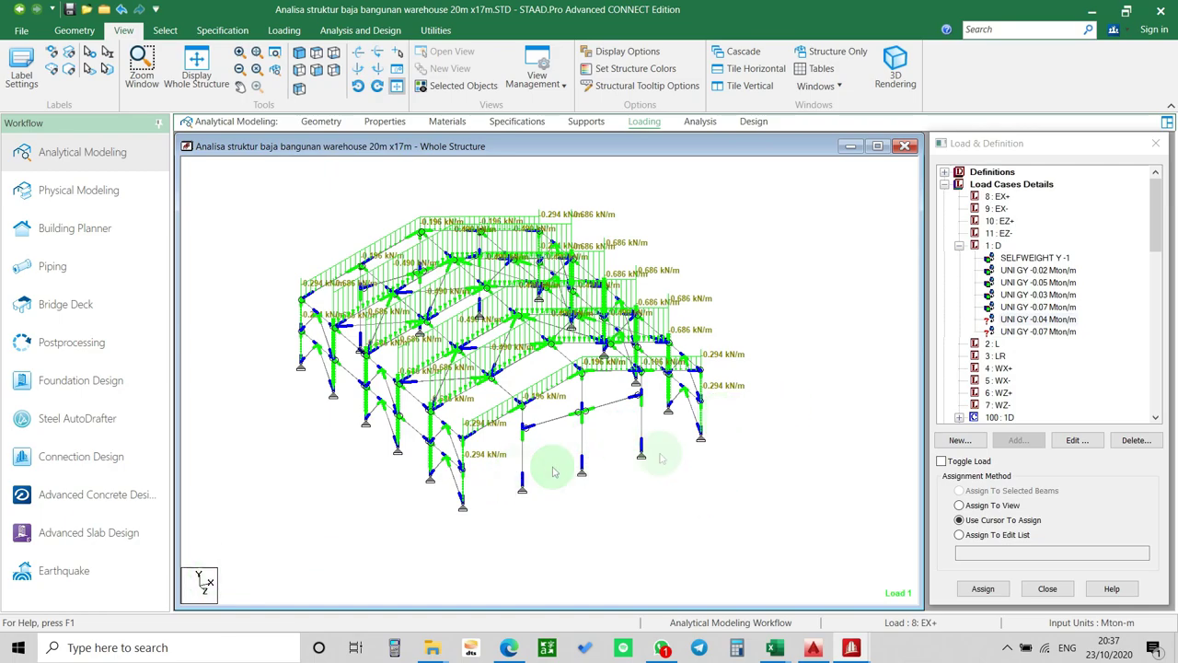
click(463, 456)
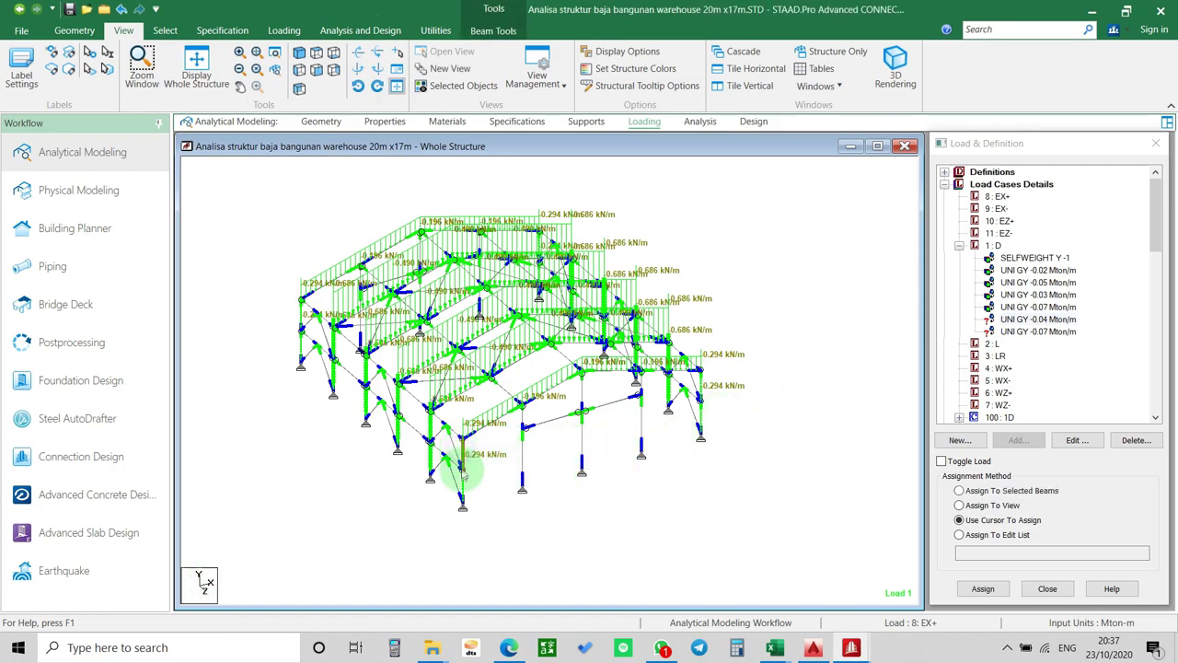
click(702, 414)
middle_drag(298, 342, 690, 408)
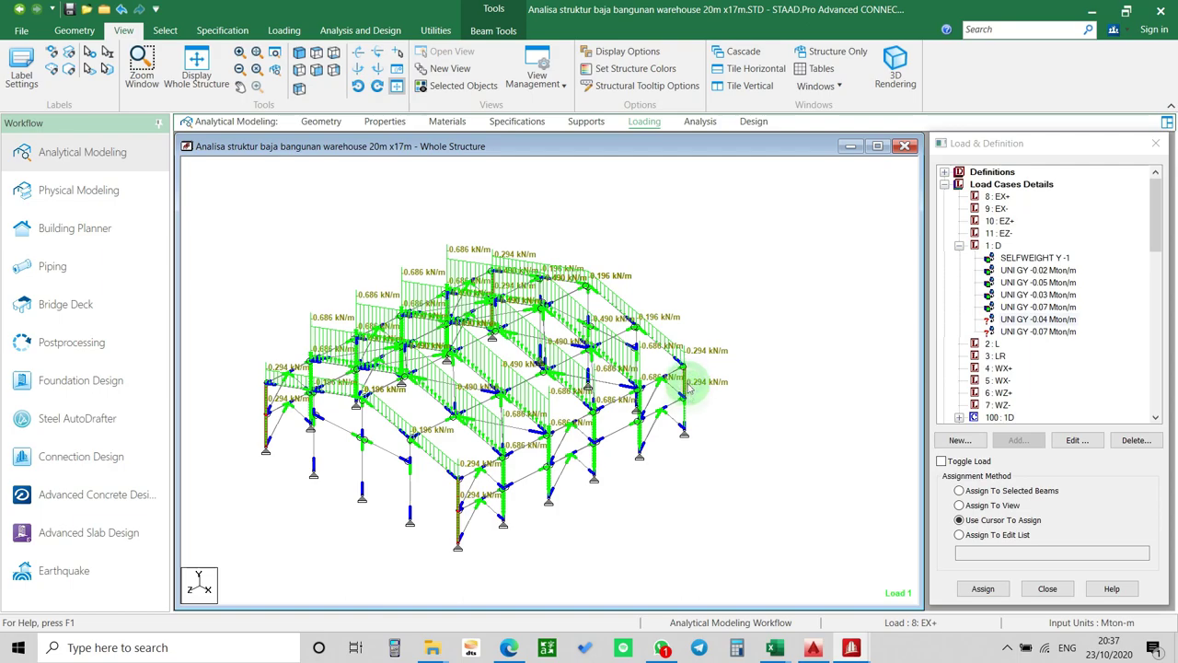
click(985, 590)
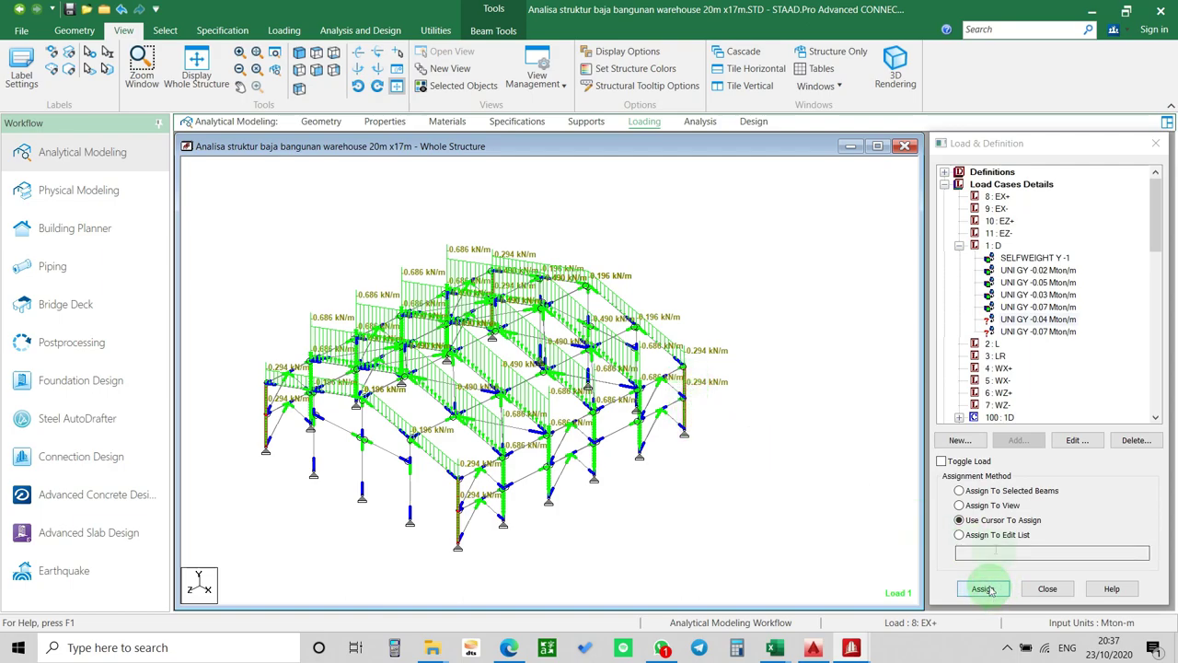
click(960, 491)
click(983, 586)
click(1060, 418)
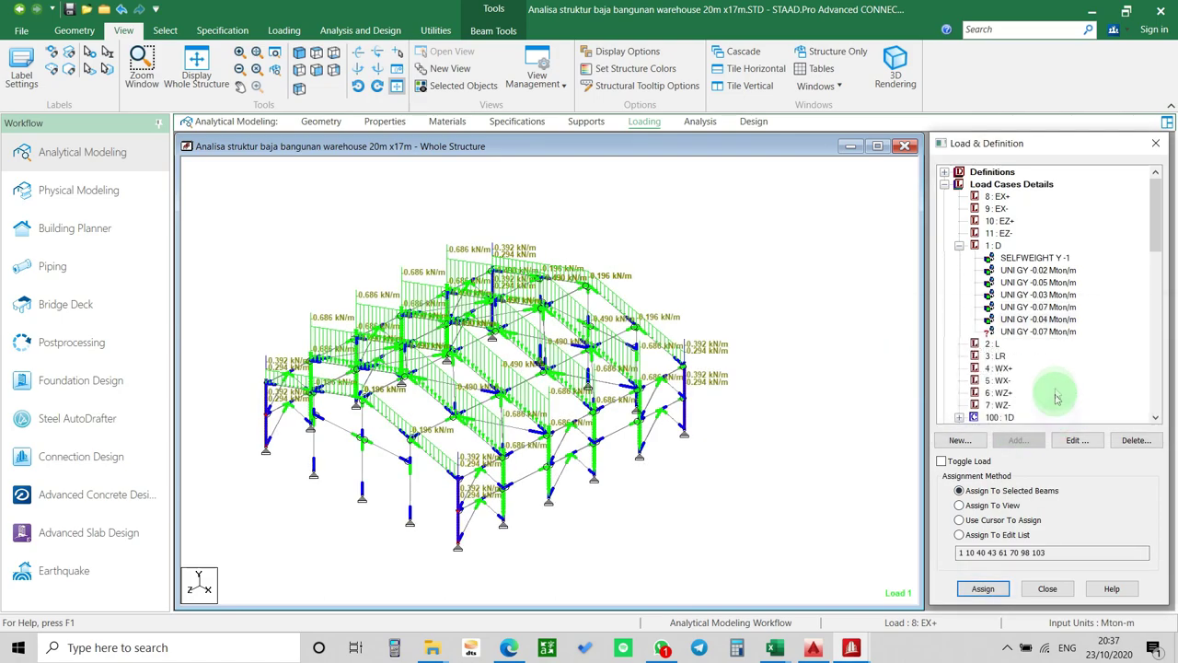
Turn off the Beam Ends labels for the structure view.
click(1039, 331)
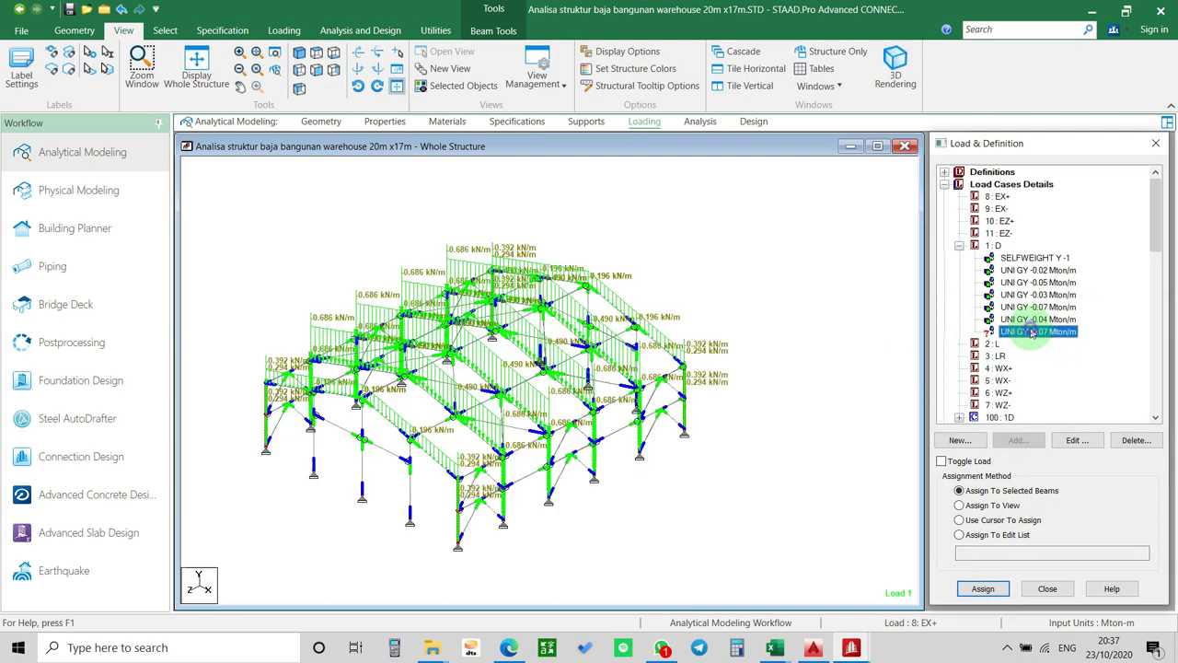
click(611, 468)
click(448, 422)
middle_drag(442, 440, 611, 424)
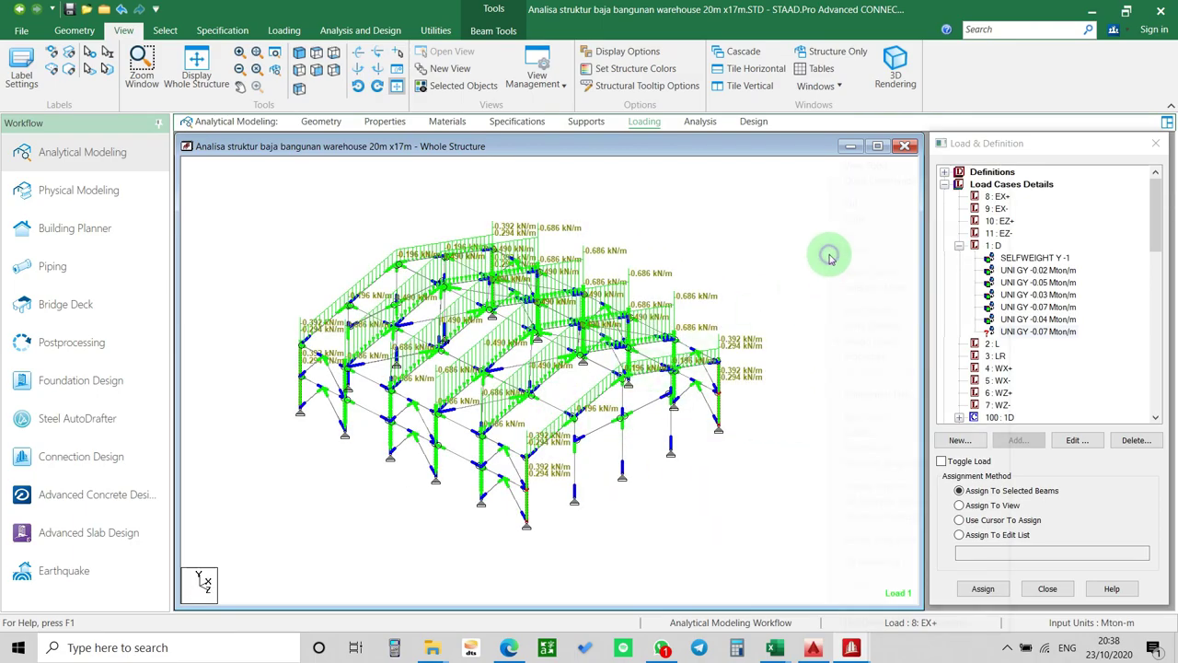
right_click(829, 257)
click(898, 429)
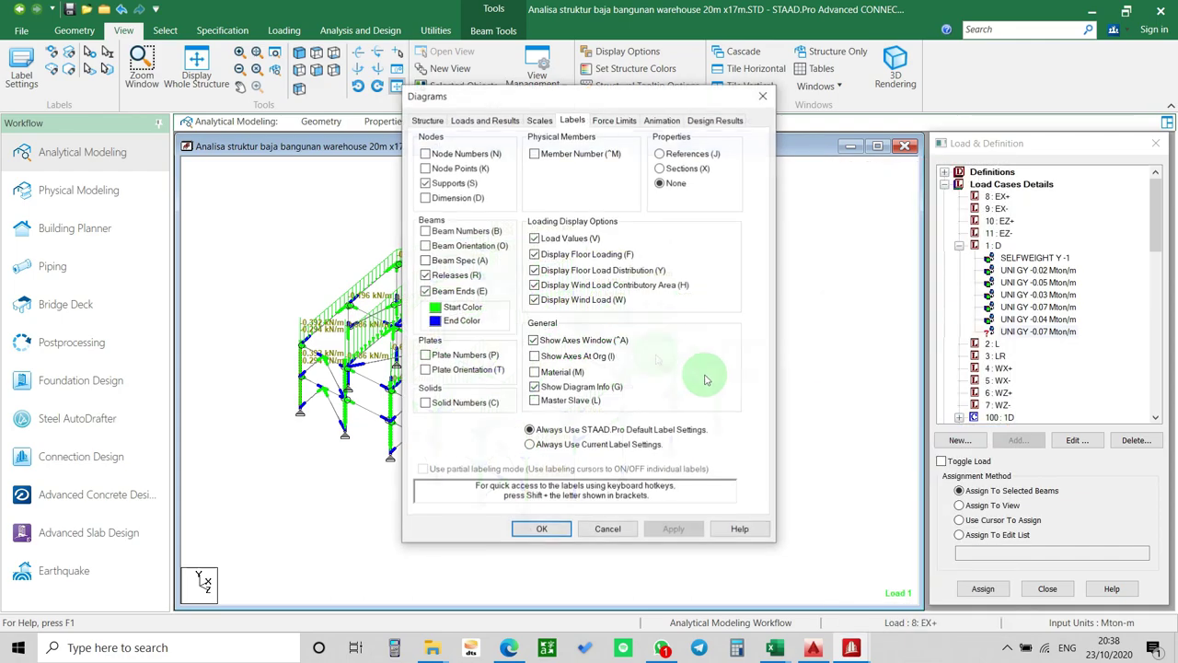
click(454, 291)
click(673, 529)
click(543, 529)
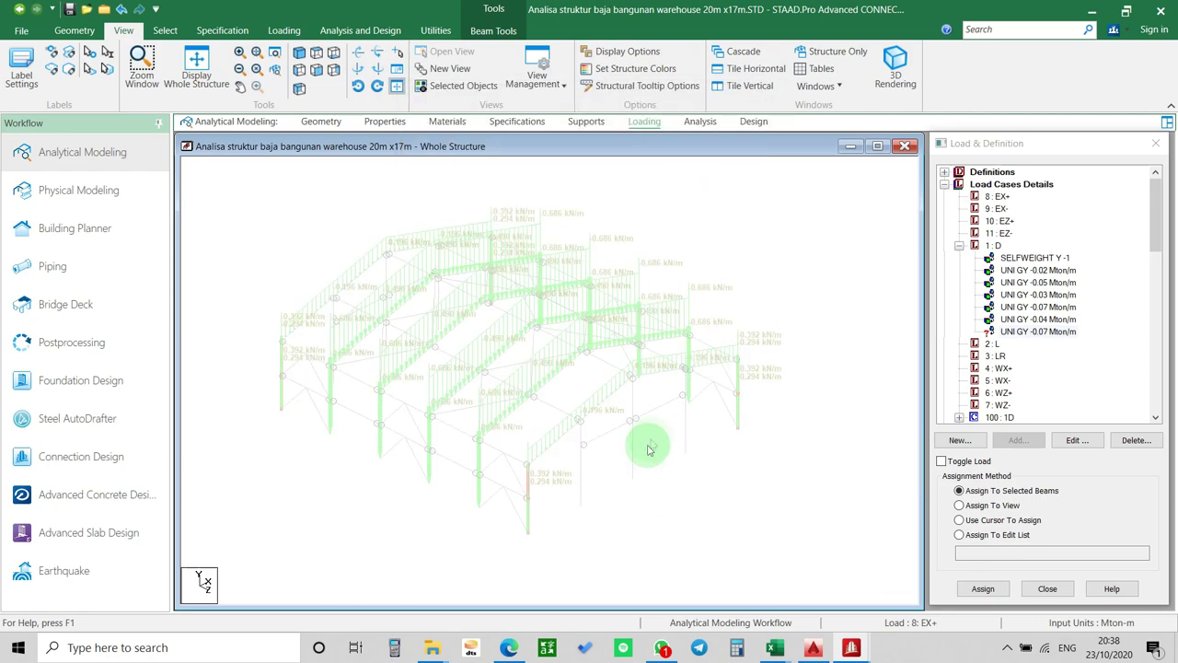
Assign the last UNI GY -0.07 Mton/m load of load case 1: D to the columns along both gable ends of the building.
click(1038, 331)
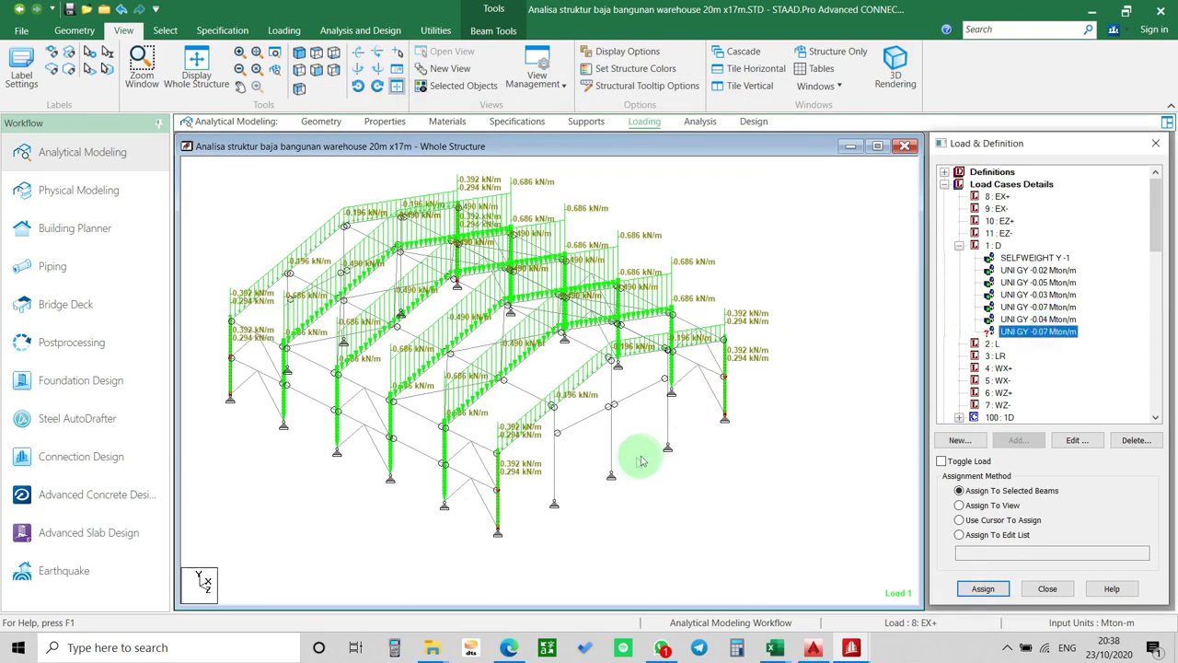
click(555, 451)
ctrl+click(582, 419)
ctrl+click(611, 382)
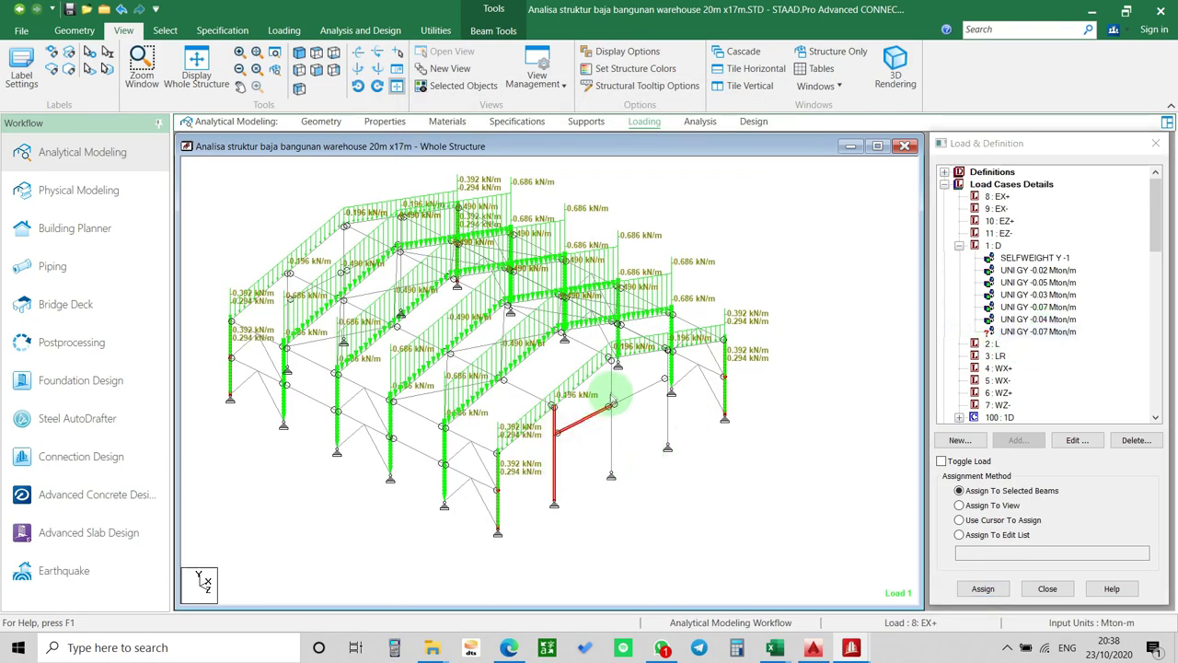
ctrl+click(600, 420)
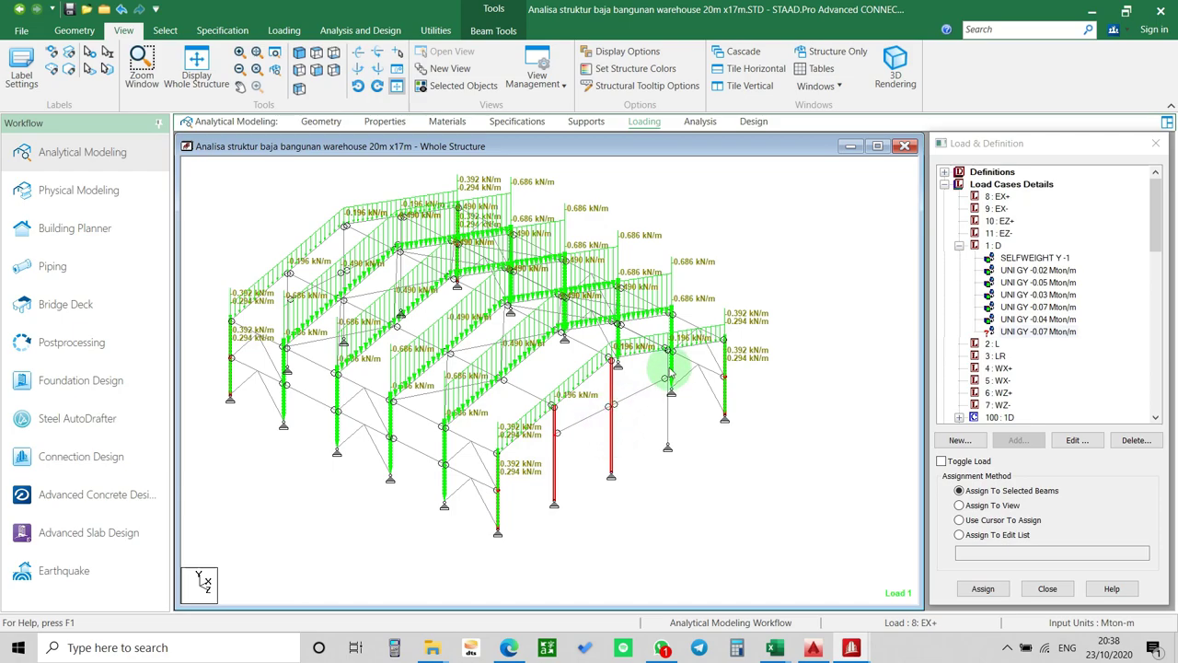
ctrl+click(667, 372)
middle_drag(645, 416, 317, 442)
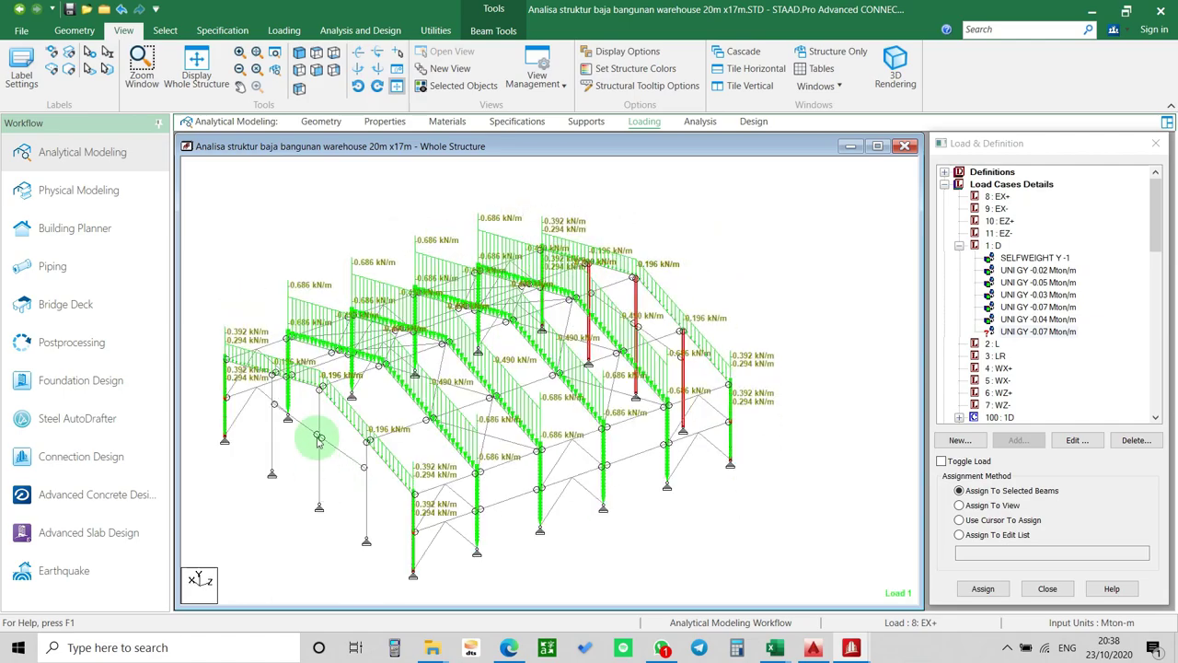
ctrl+click(320, 460)
ctrl+click(365, 469)
ctrl+click(366, 502)
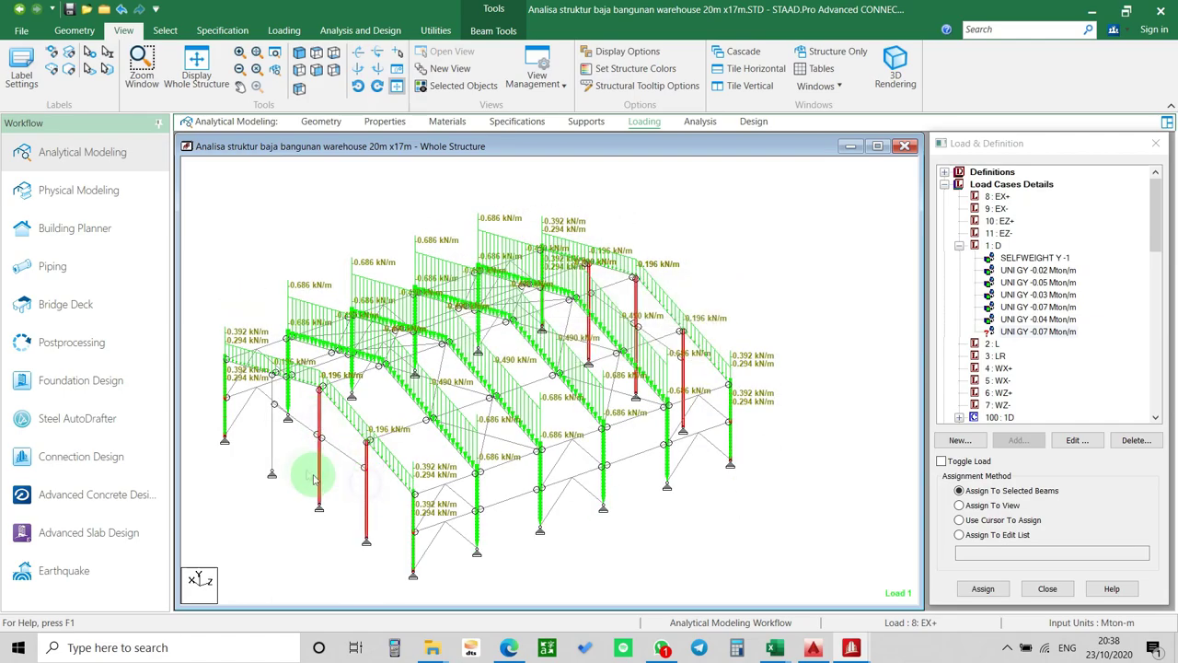
ctrl+click(272, 426)
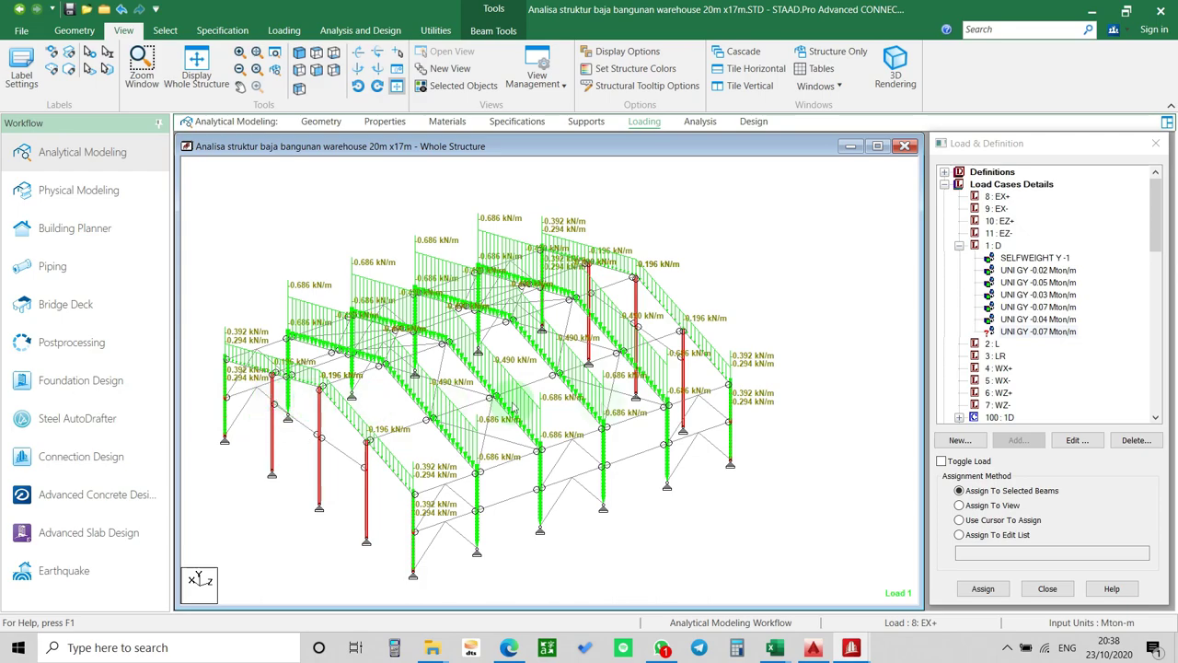
click(984, 589)
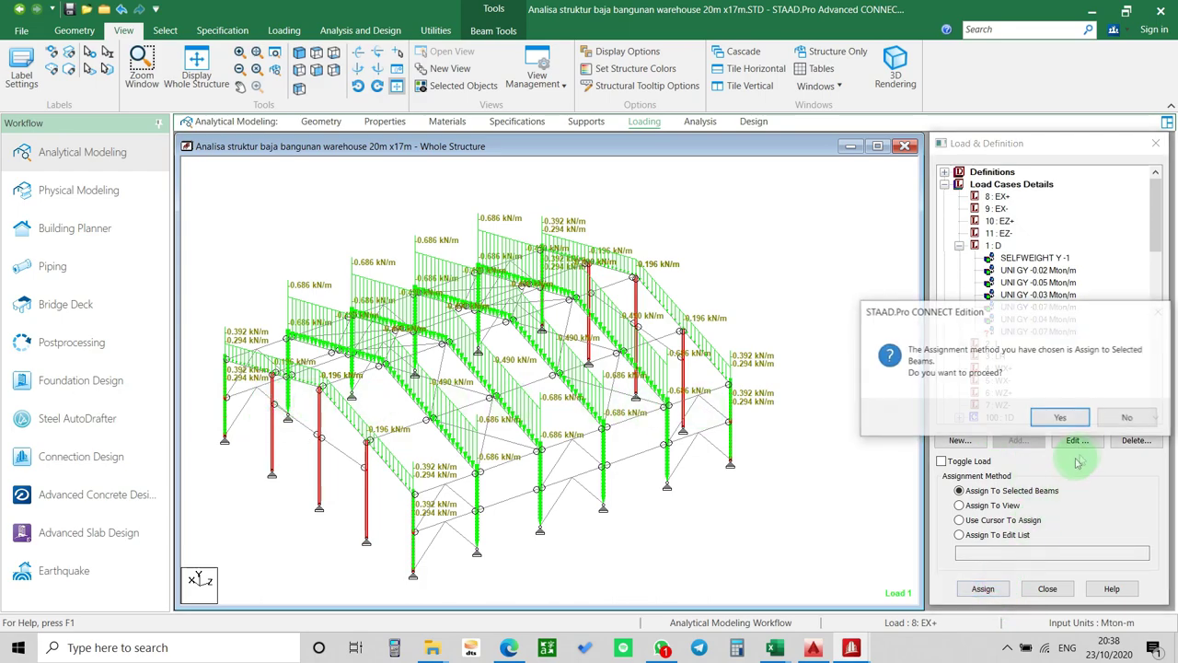
click(1059, 419)
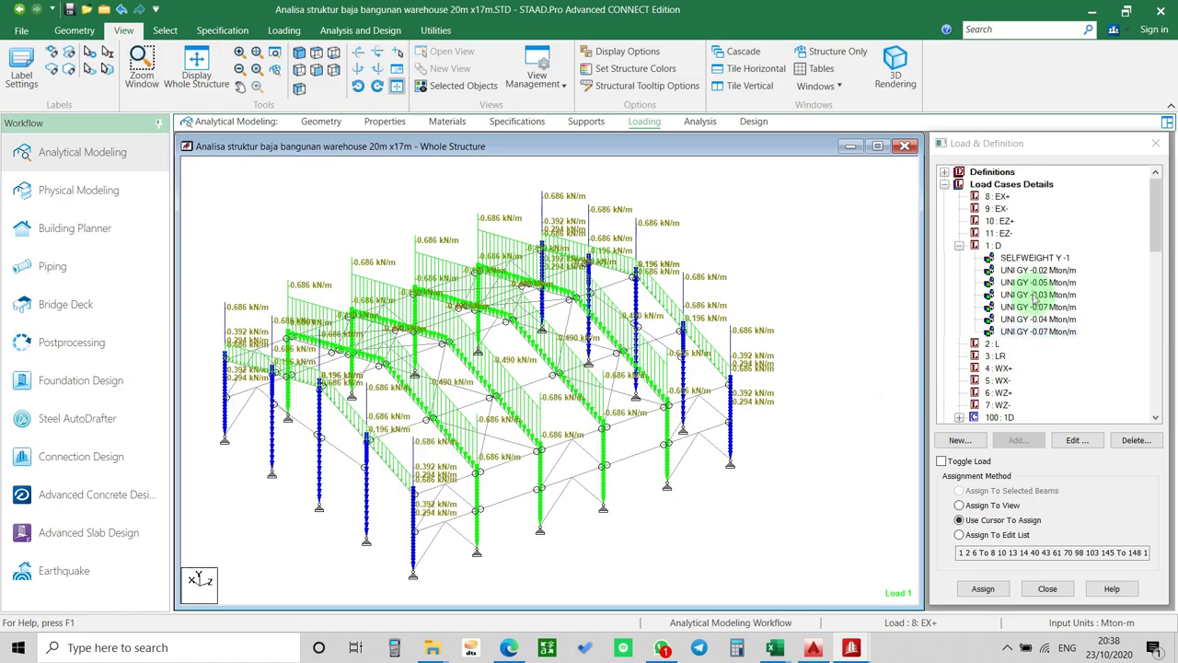
Rotate the structure to examine the dead loads on the columns and rafters from the other side.
key(Right)
key(Right)
key(Right)
key(Right)
key(Right)
key(Right)
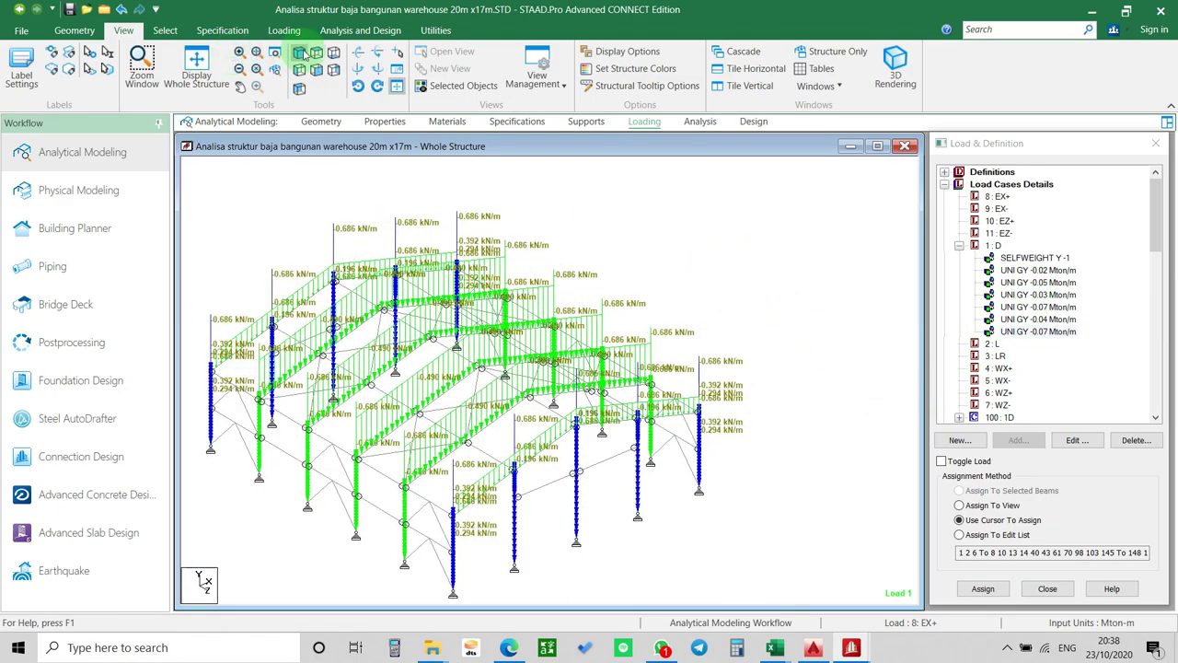
key(Right)
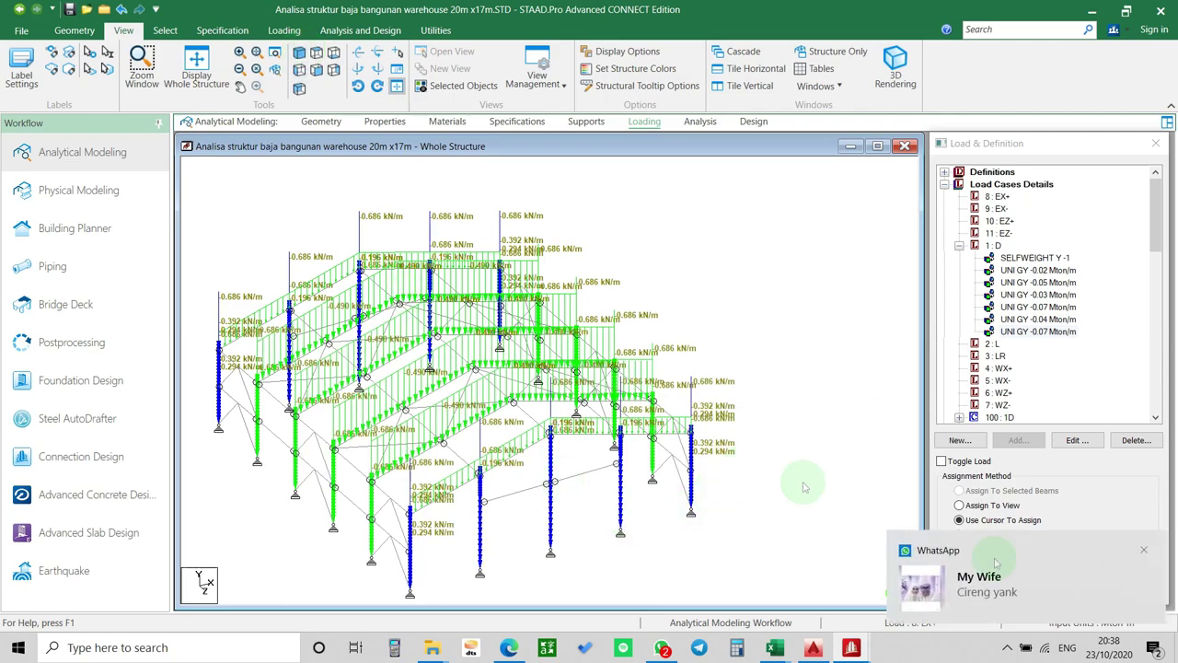
click(1141, 549)
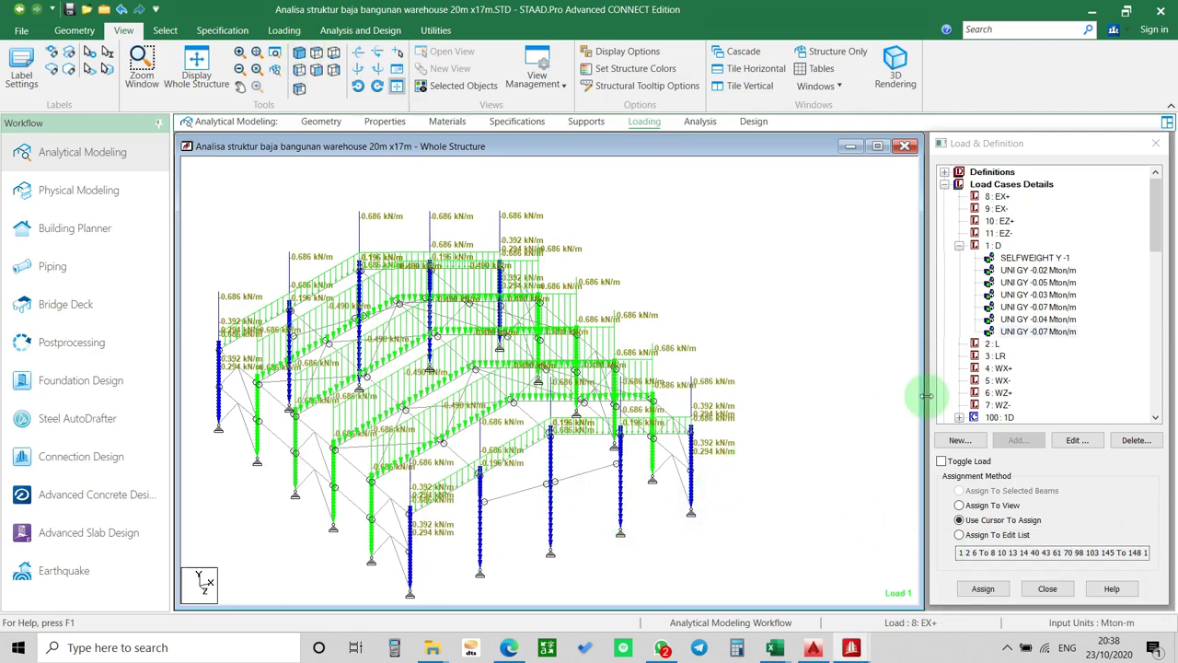
Select load case 3: LR and check the roof live loads for frames 1 & 6 and frames 2 ~ 5 in Excel.
click(1009, 345)
click(1002, 357)
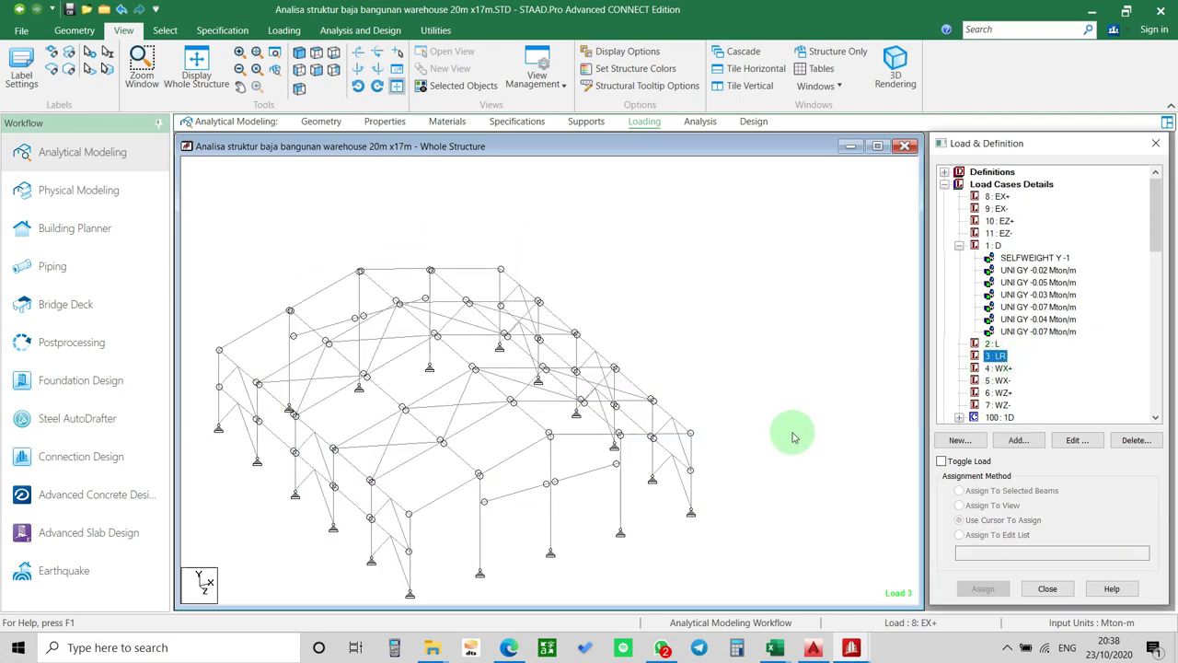
key(alt+Tab)
scroll(453, 450, down, 6)
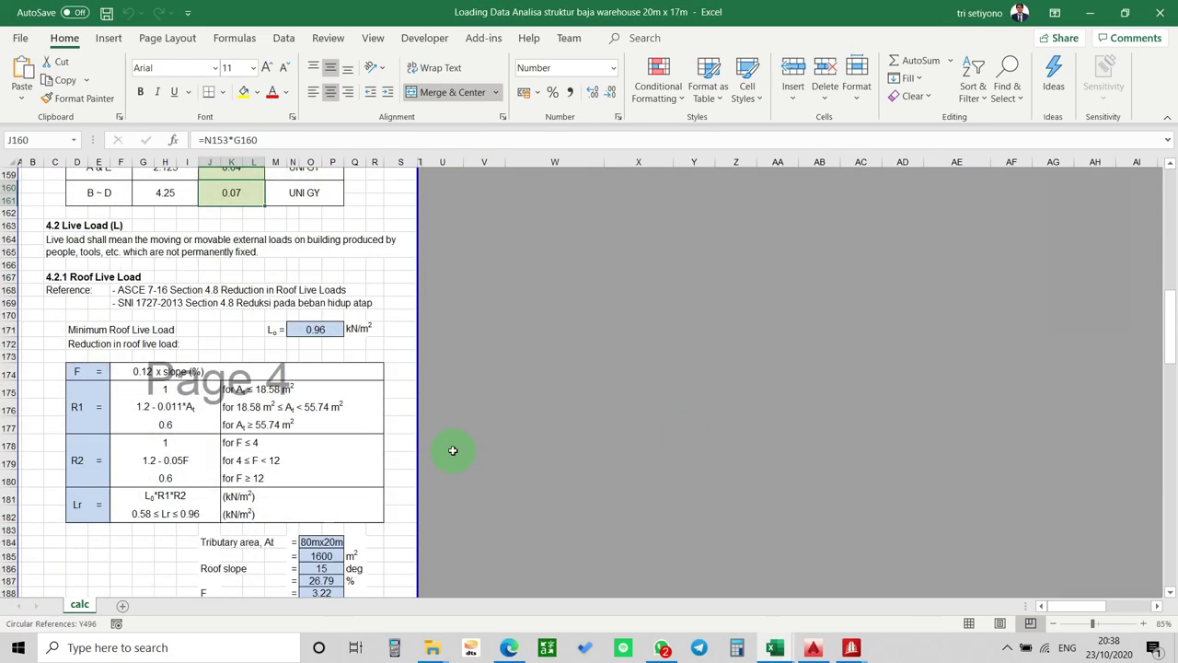
scroll(453, 450, down, 7)
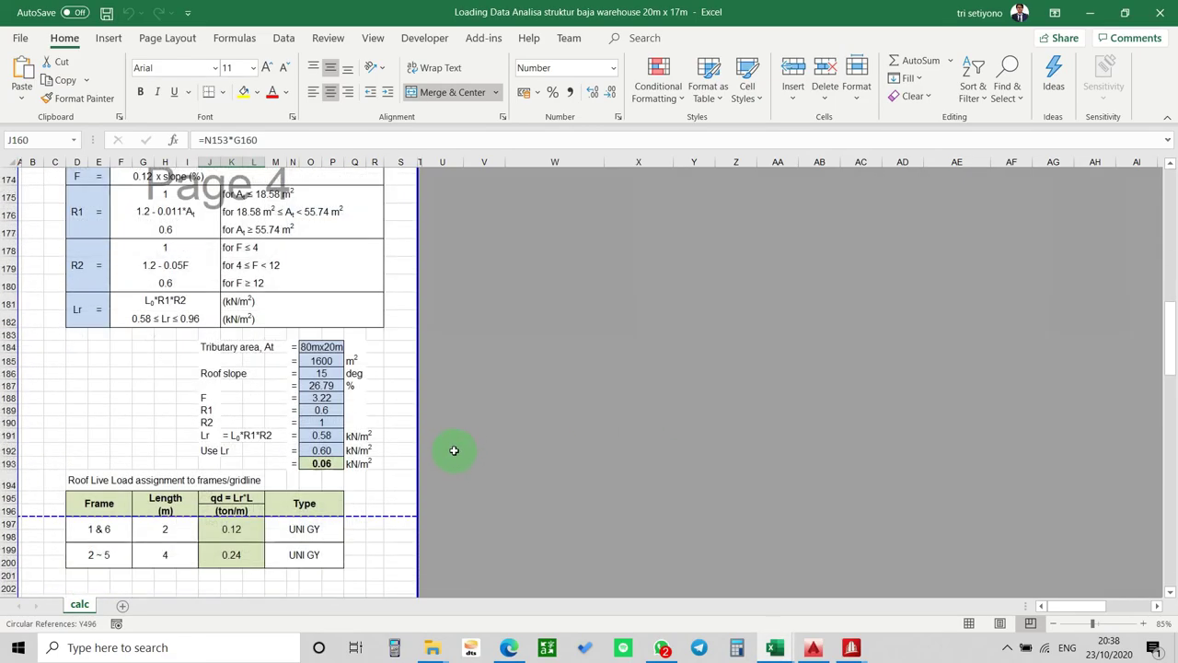
click(236, 369)
click(236, 396)
click(241, 395)
click(247, 396)
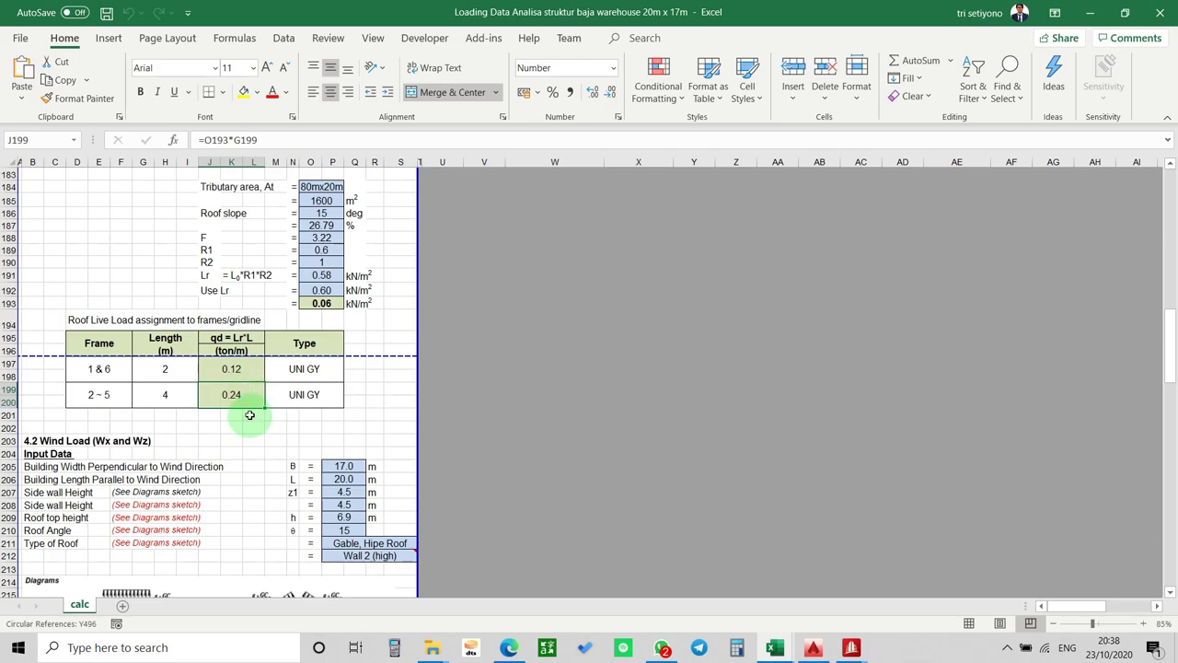
scroll(249, 415, up, 2)
key(alt+Tab)
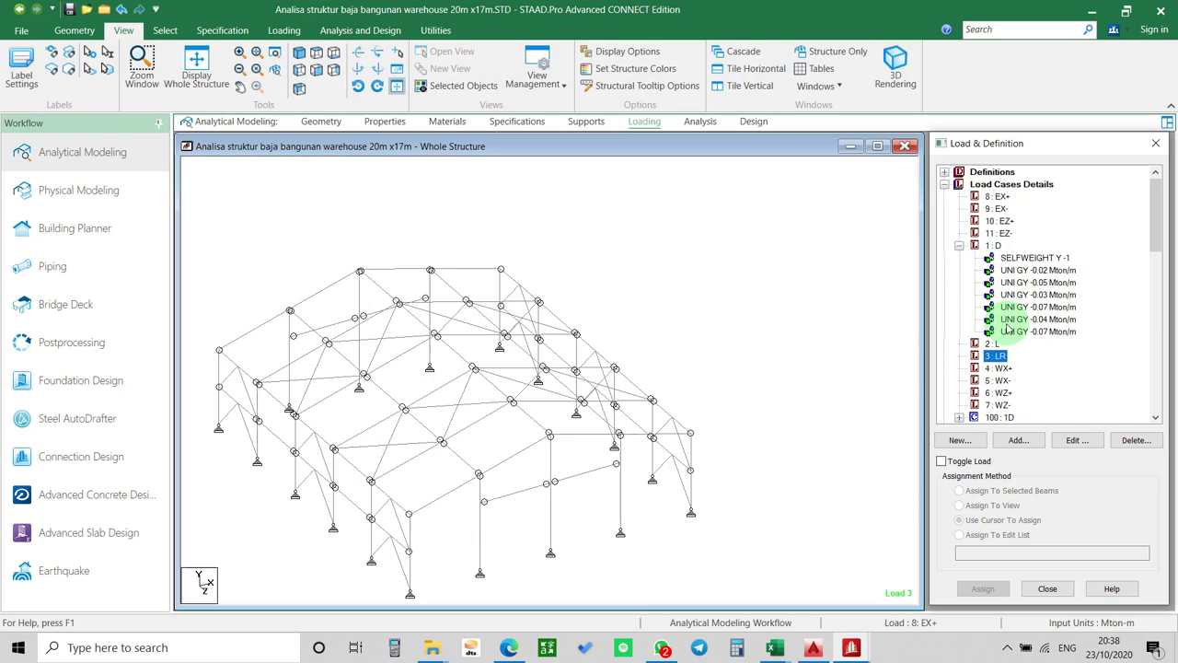
Add a -0.12 Mton/m GY uniform force to load case 3: LR for frames 1 & 6.
click(1017, 442)
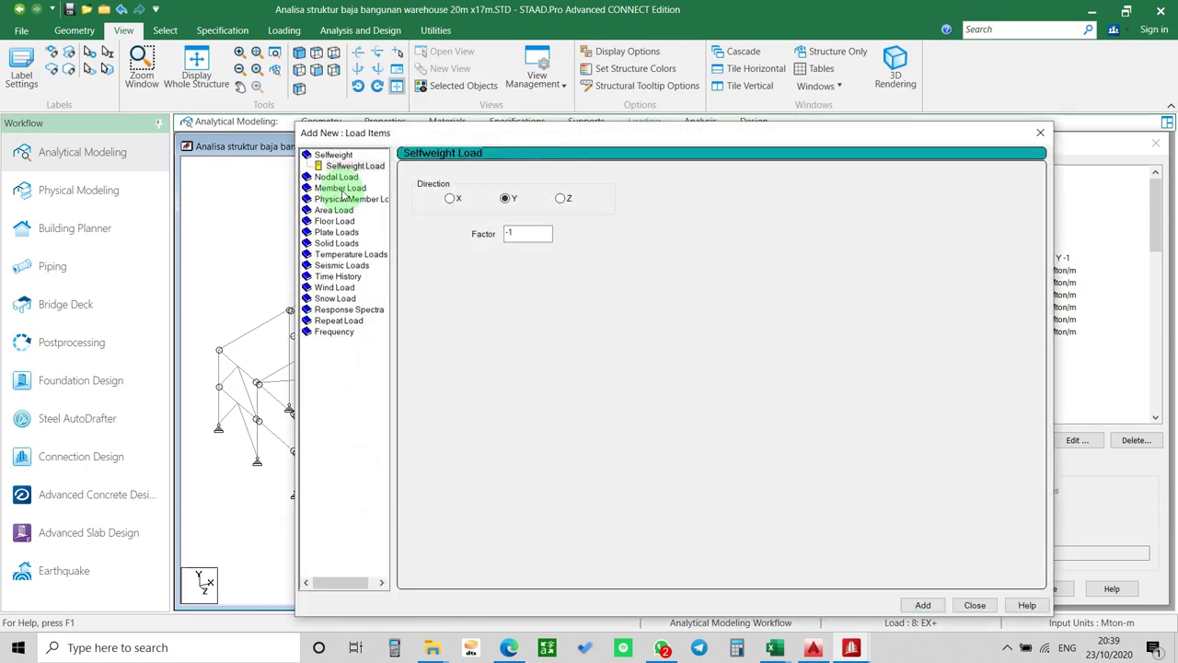
click(348, 188)
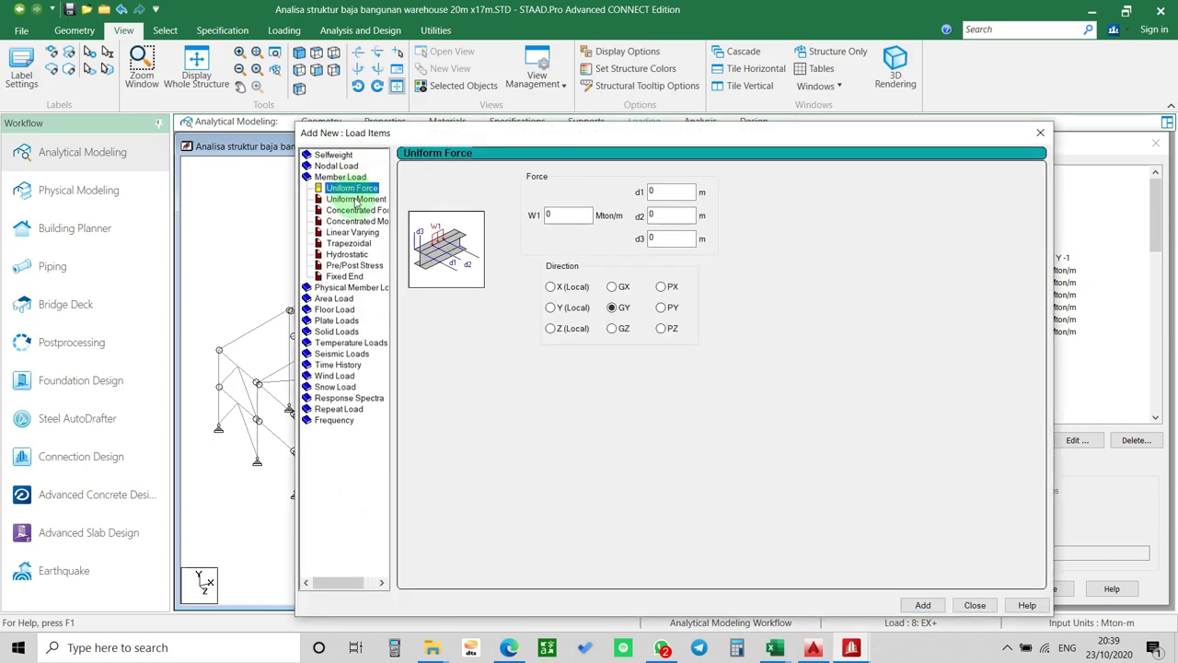
click(561, 216)
key(alt+Tab)
key(alt+Tab)
double_click(563, 216)
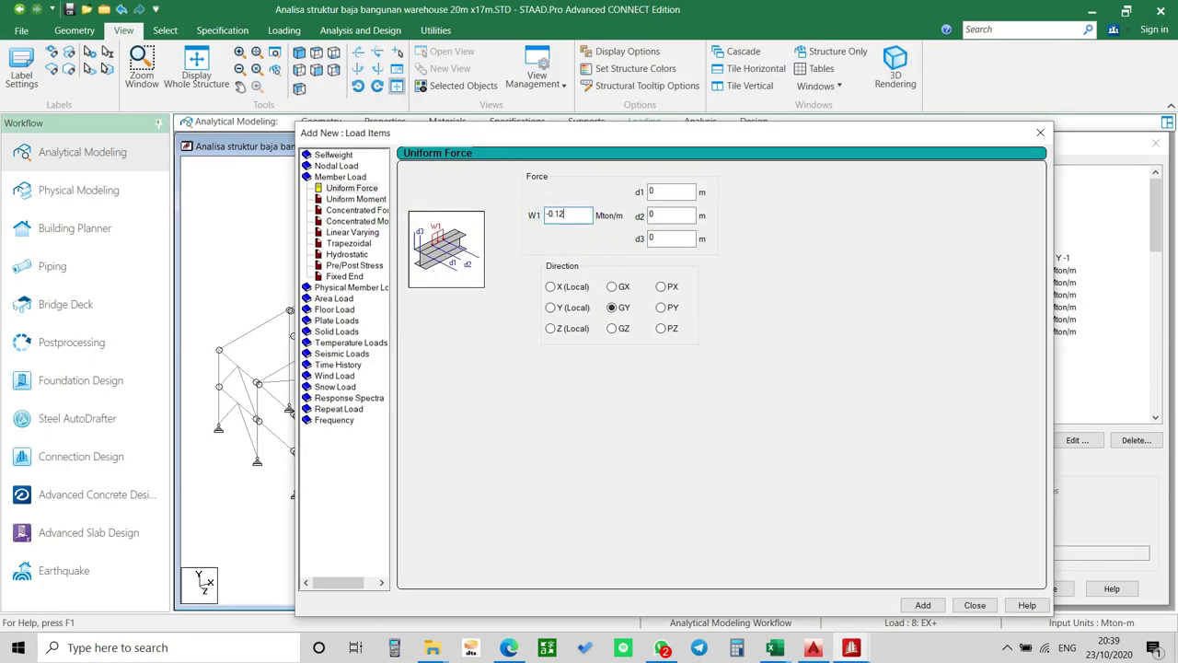
click(923, 605)
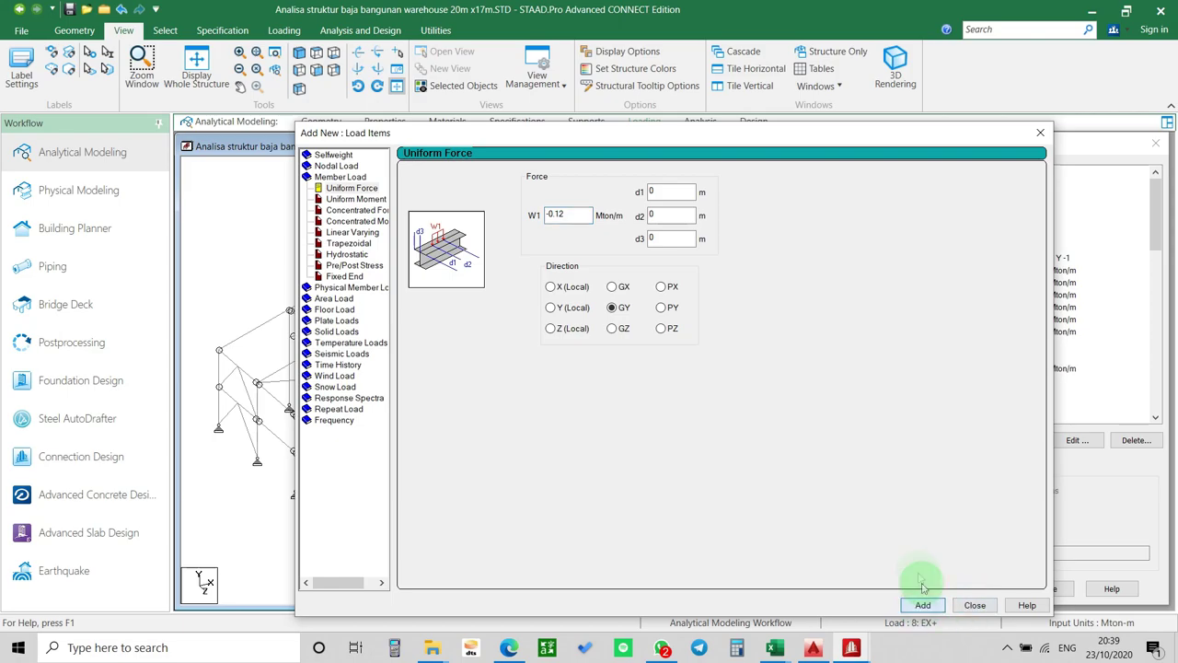
Check the roof live load for frames 2 ~ 5 in Excel and add a -0.24 Mton/m GY uniform force to load case 3: LR.
key(alt+Tab)
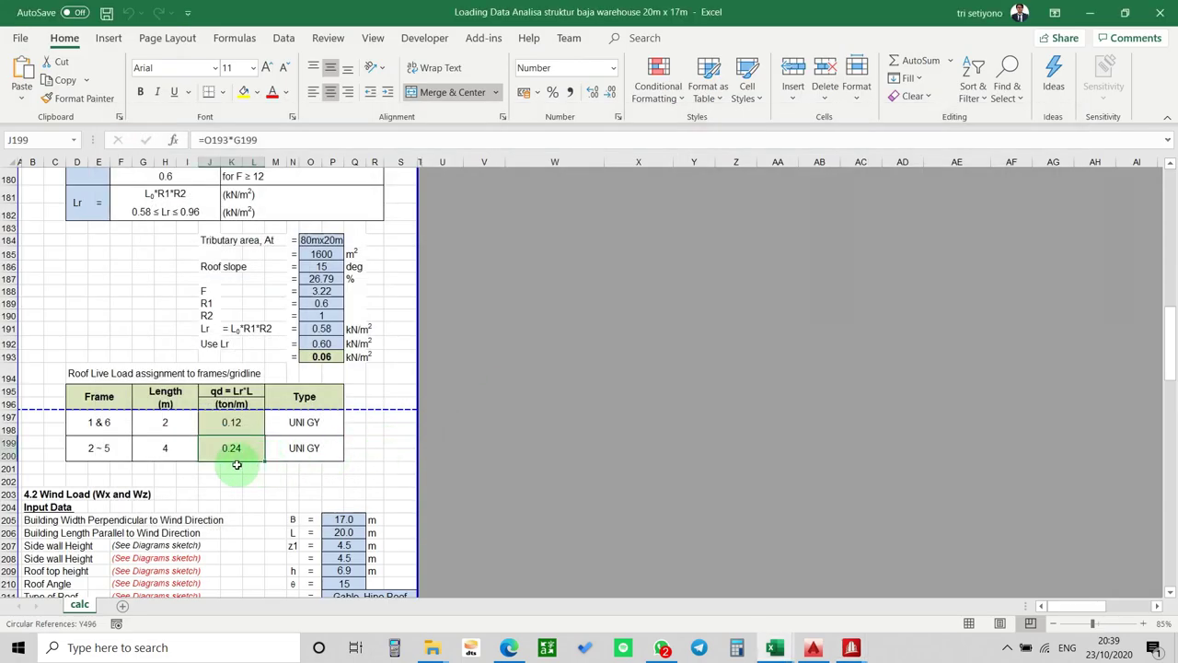
key(alt+Tab)
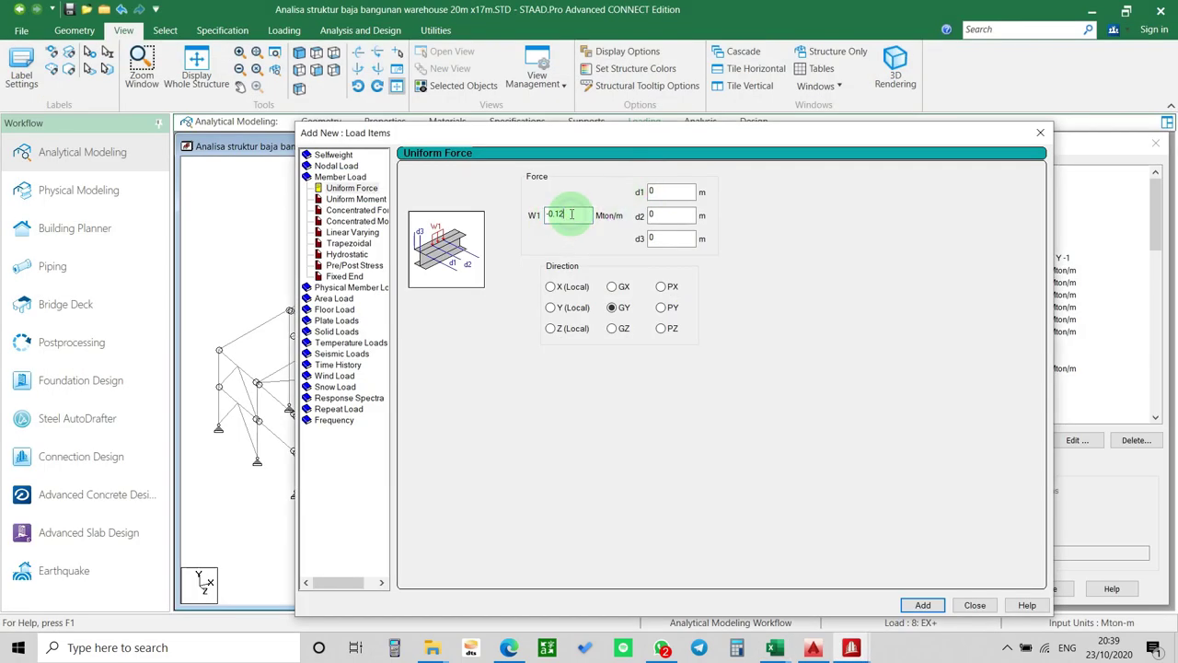
click(922, 604)
click(975, 605)
Assign the UNI GY -0.12 Mton/m roof live load to the rafters of the two end frames using Assign To Selected Beams.
click(995, 381)
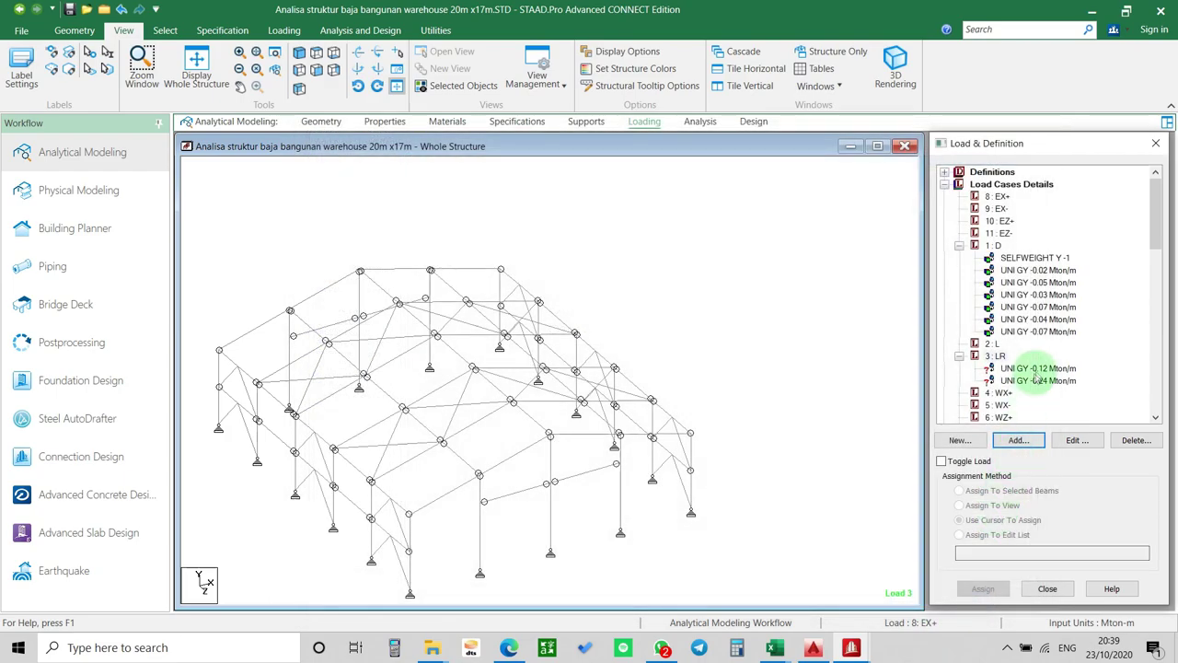
middle_drag(623, 483, 616, 434)
click(600, 274)
click(540, 265)
click(461, 268)
click(396, 285)
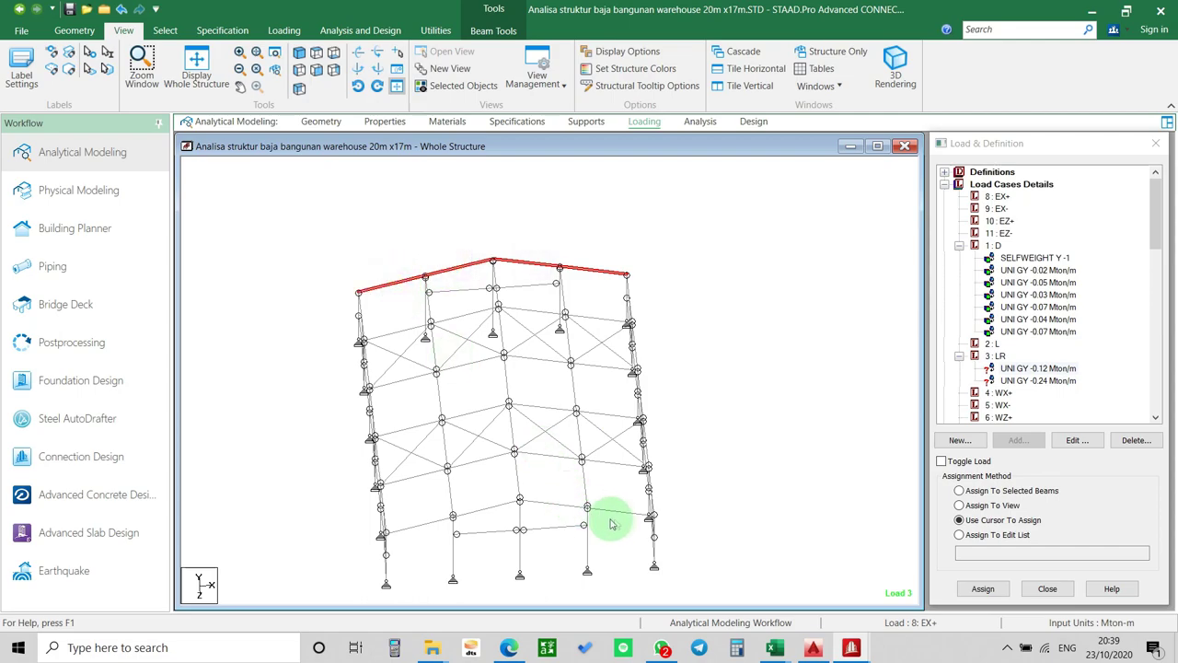
click(622, 515)
click(559, 504)
click(497, 506)
click(419, 524)
click(959, 490)
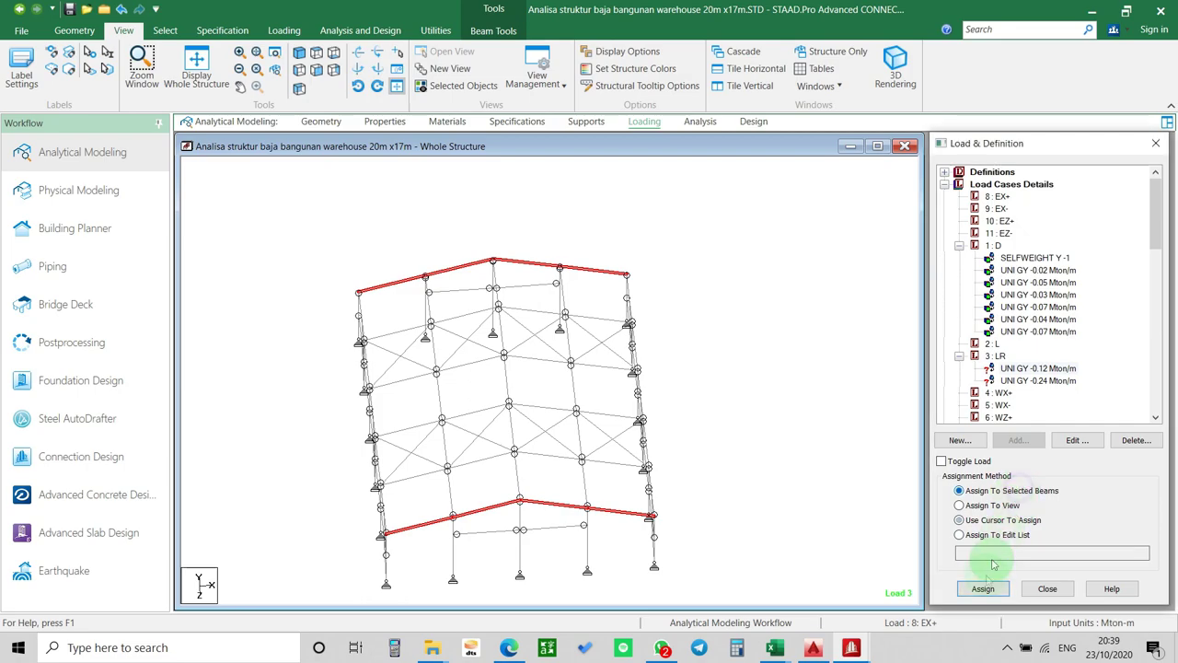
click(983, 590)
click(1058, 415)
Assign the UNI GY -0.24 Mton/m roof live load to the rafters of the four interior frames.
click(1036, 381)
click(597, 320)
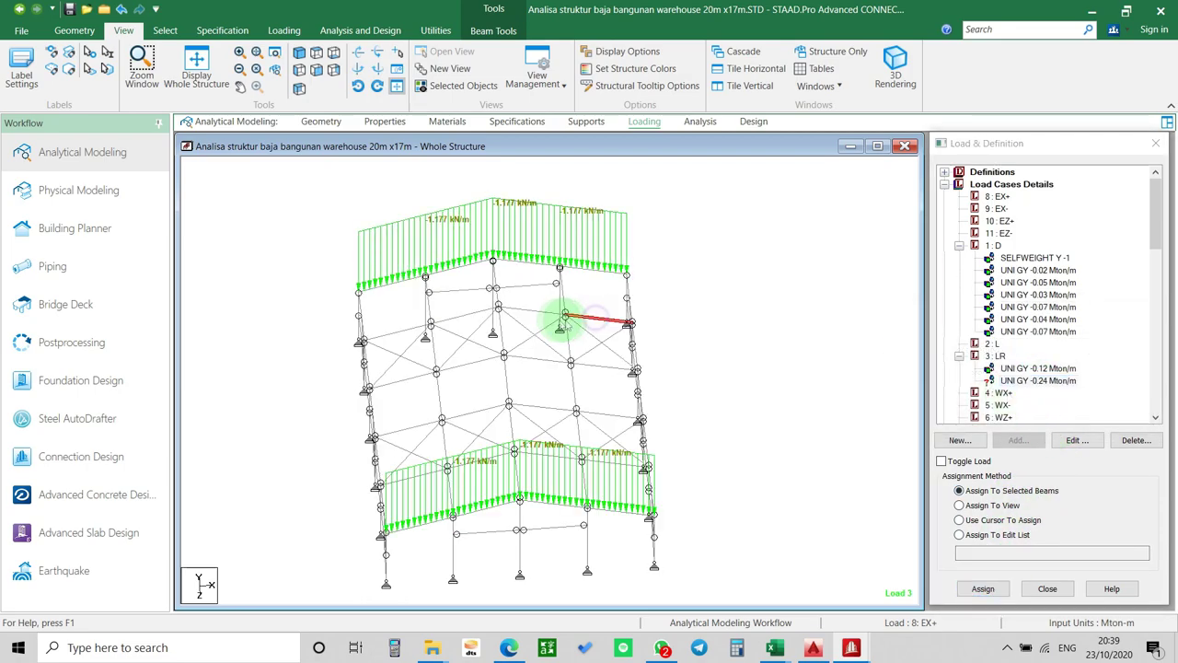
ctrl+click(536, 314)
ctrl+click(455, 319)
ctrl+click(408, 330)
ctrl+click(399, 380)
ctrl+click(465, 365)
ctrl+click(548, 358)
ctrl+click(592, 366)
ctrl+click(603, 414)
ctrl+click(548, 410)
ctrl+click(486, 409)
ctrl+click(410, 472)
ctrl+click(465, 463)
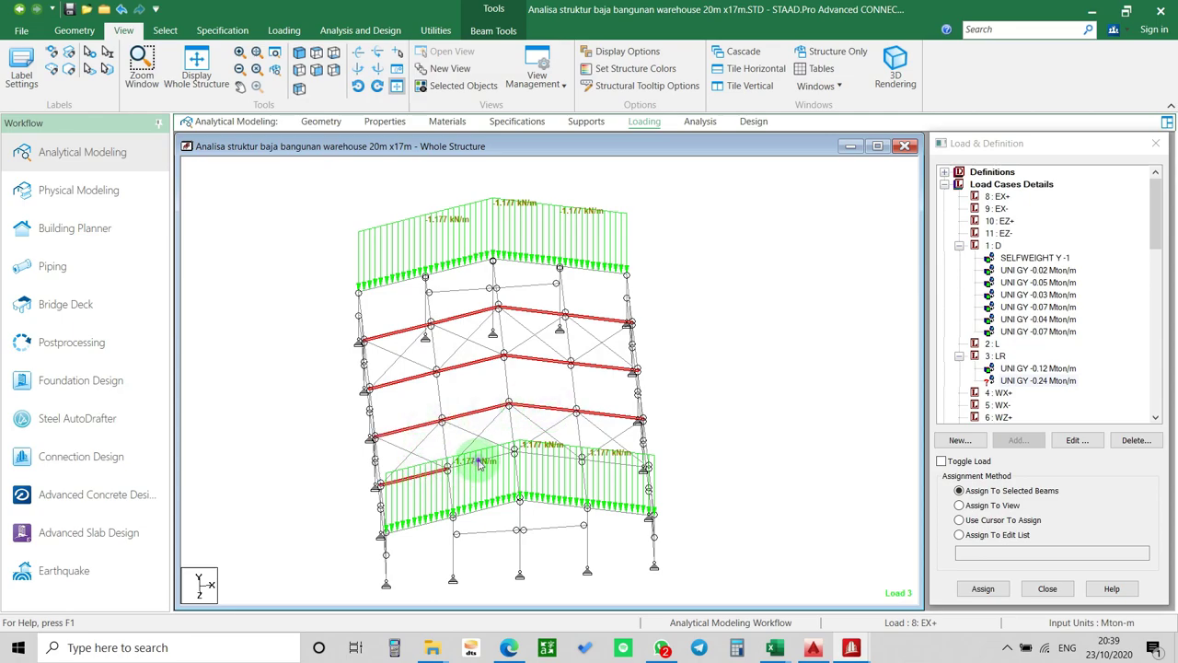
ctrl+click(578, 458)
ctrl+click(595, 464)
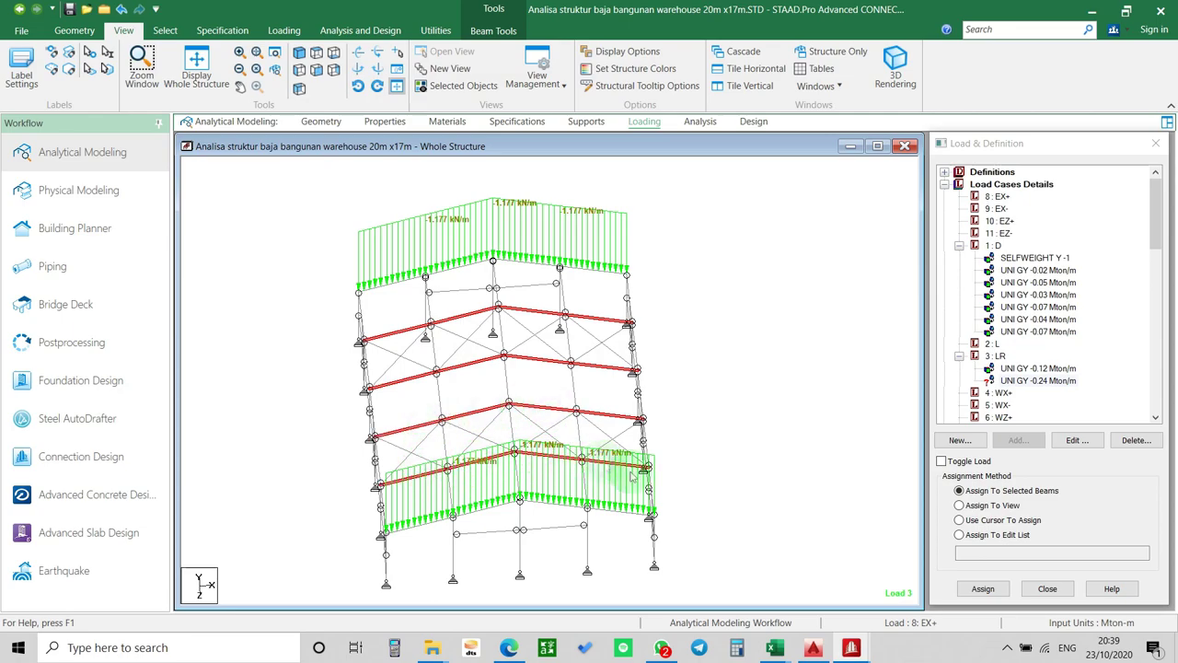
click(985, 588)
click(979, 415)
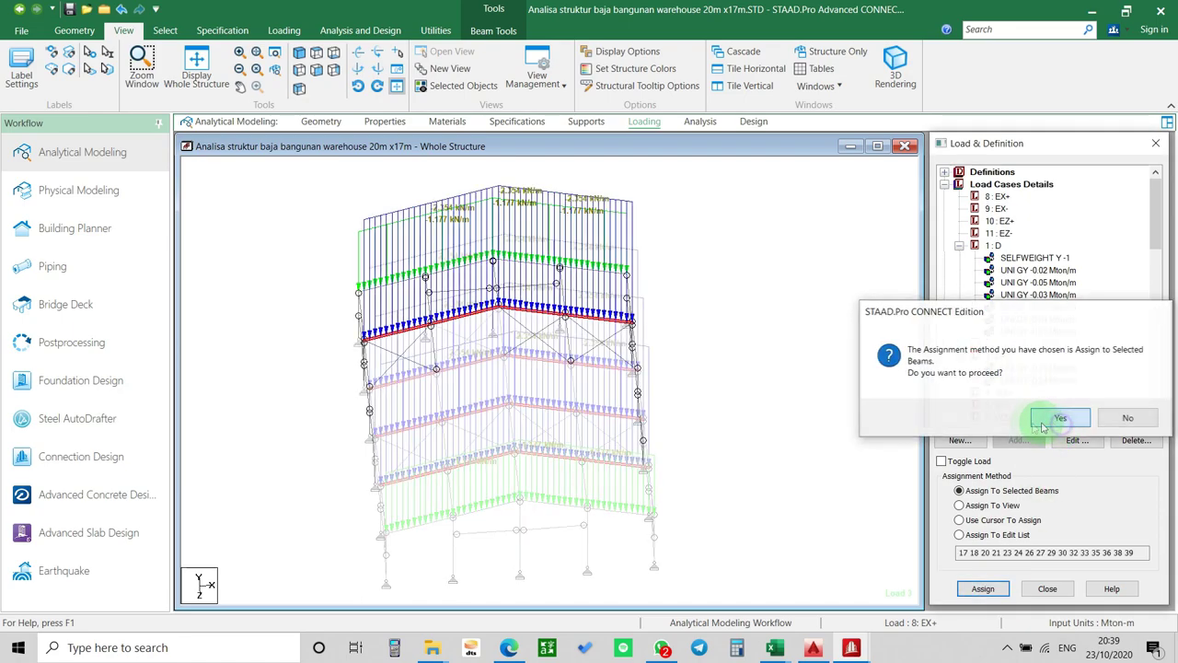
Highlight the UNI GY -0.12 Mton/m roof live load and inspect its members in the isometric view.
click(1022, 271)
click(1033, 369)
click(836, 350)
click(317, 63)
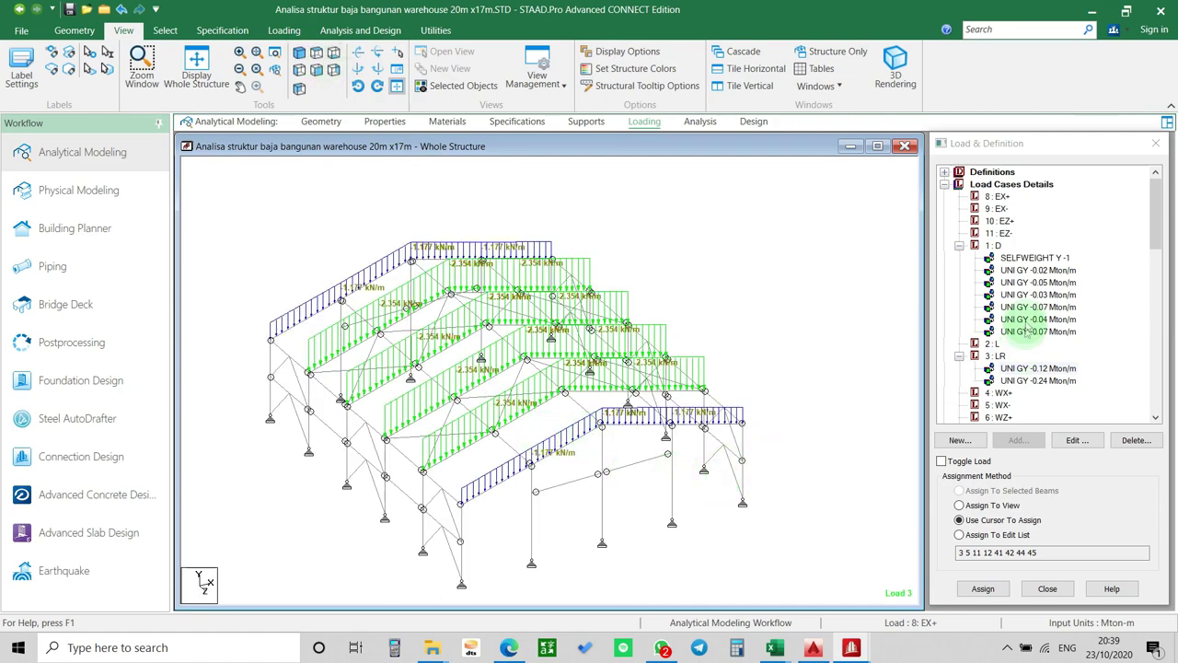
Select load case 4: WX+ and collapse the load items of load case 1: D.
scroll(1019, 373, down, 1)
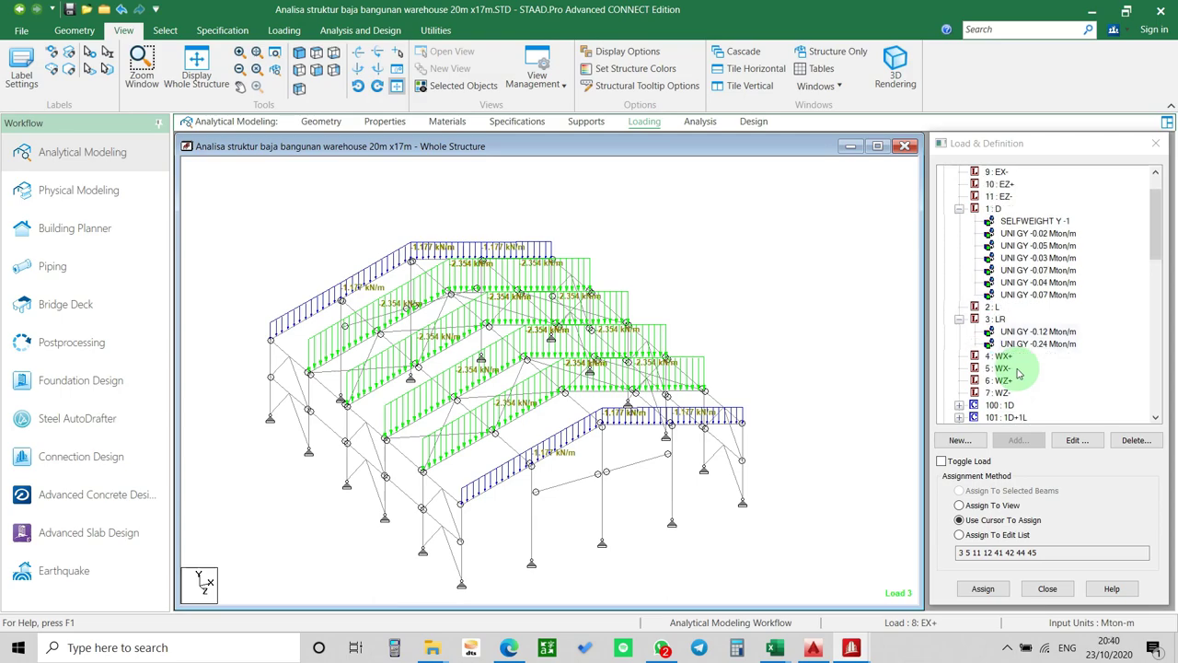
scroll(637, 480, down, 2)
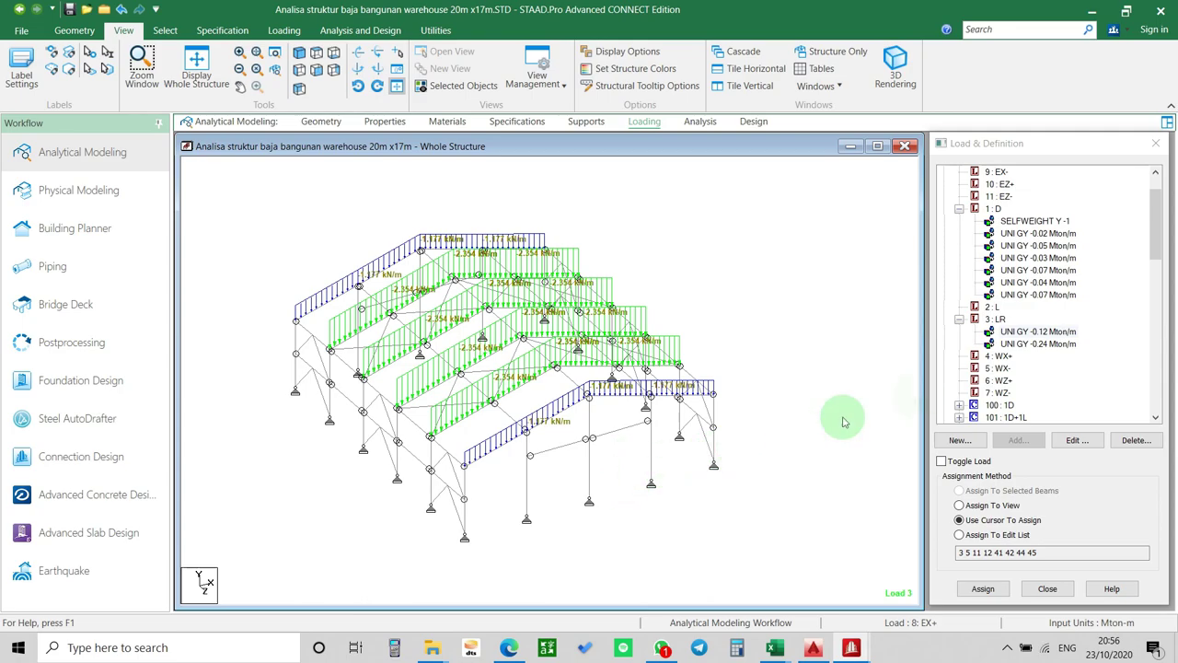
click(1000, 357)
scroll(999, 364, down, 1)
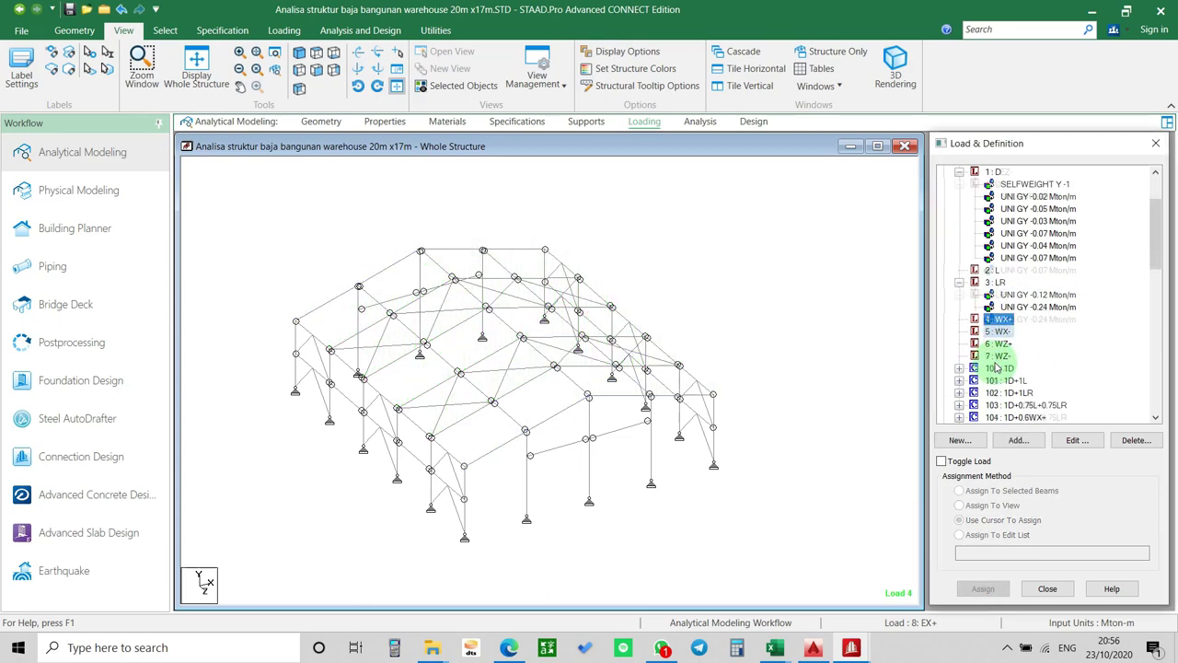
scroll(997, 367, up, 1)
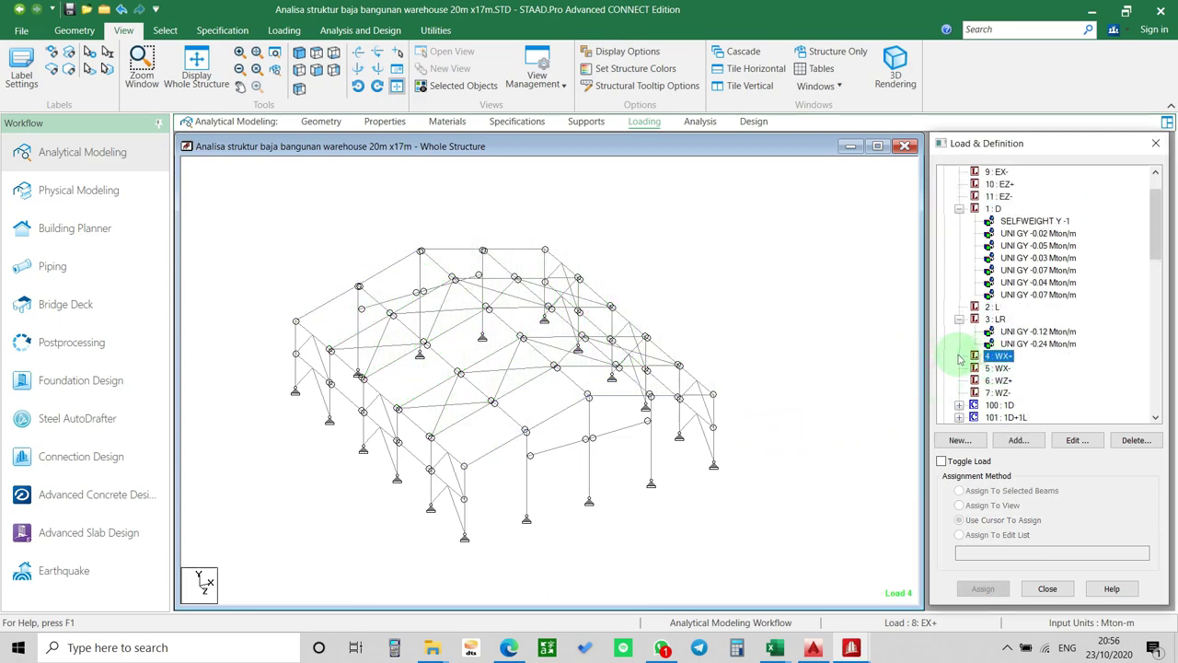
click(959, 210)
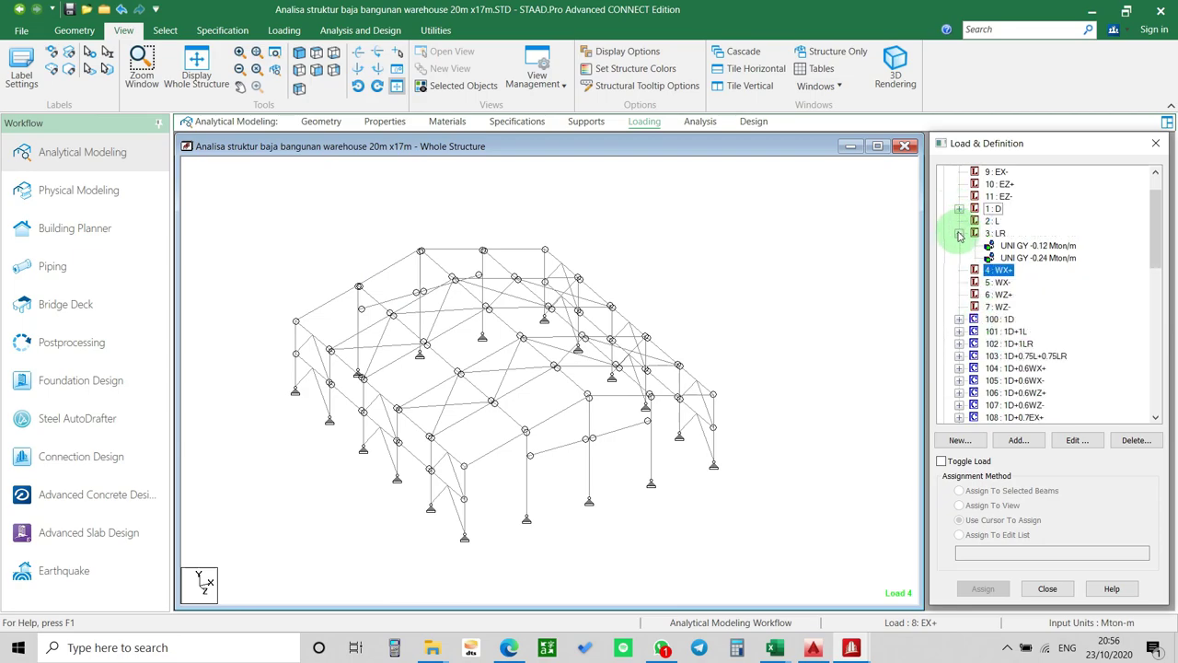
Collapse load case 3: LR and expand the load Definitions to show the wind definitions entry.
click(959, 233)
scroll(966, 250, up, 1)
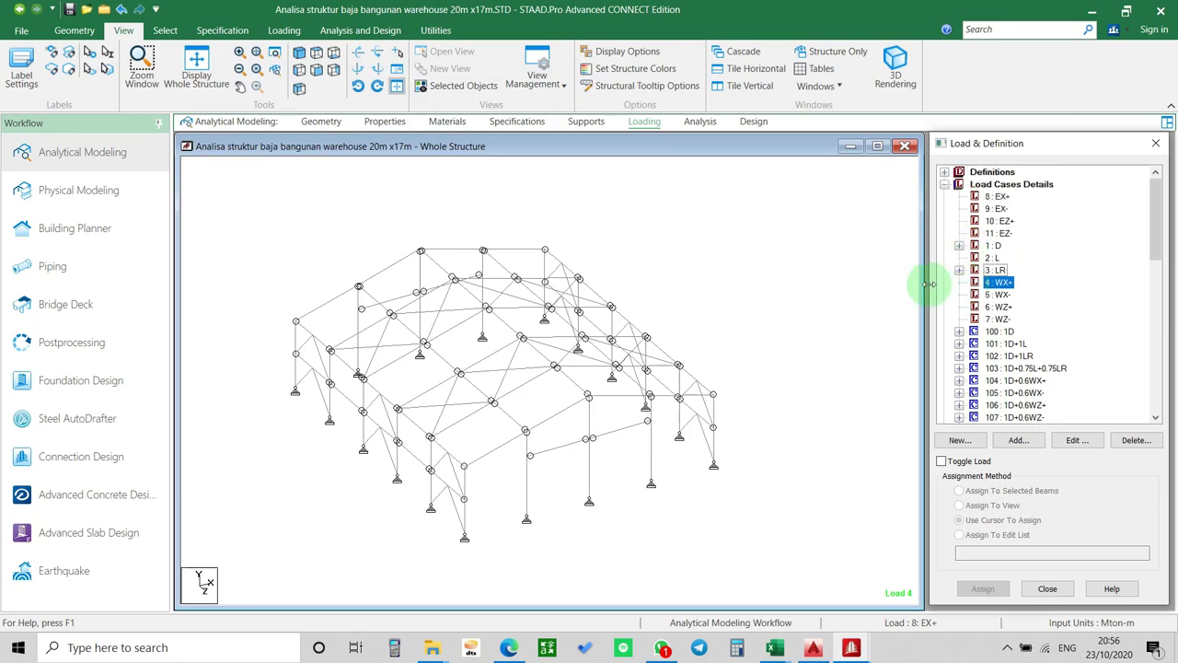
click(646, 129)
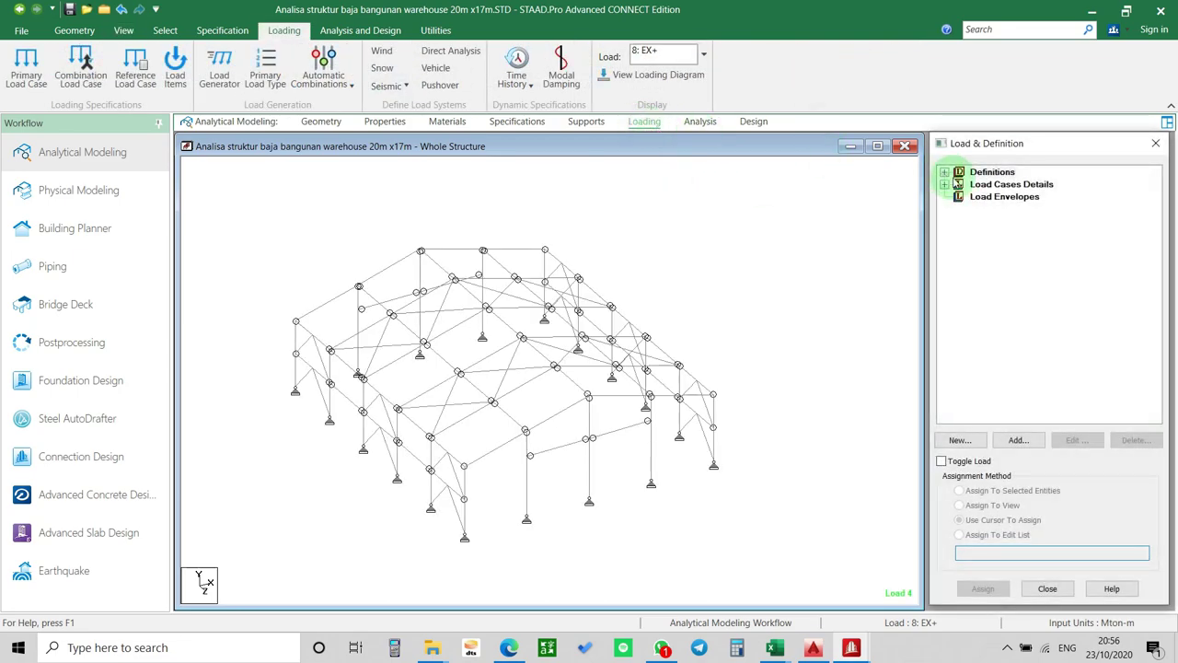
click(960, 173)
click(944, 173)
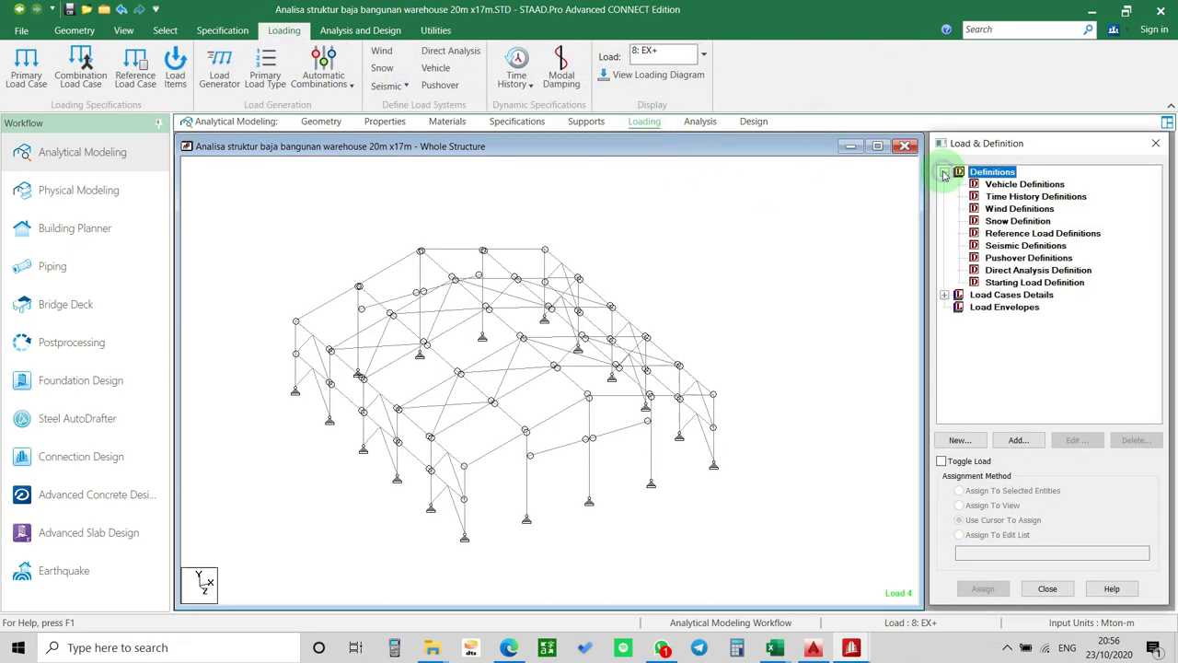
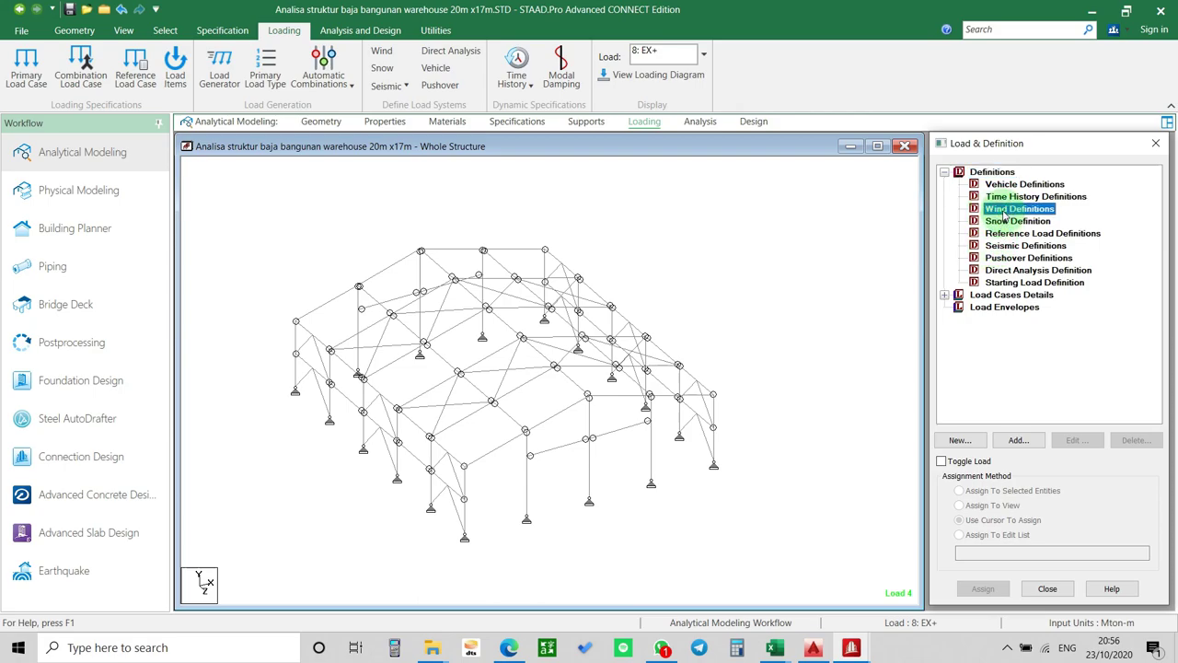
Add wind definitions type 1 with the comment Windward x and type 2 with the comment Leeward x.
click(1019, 440)
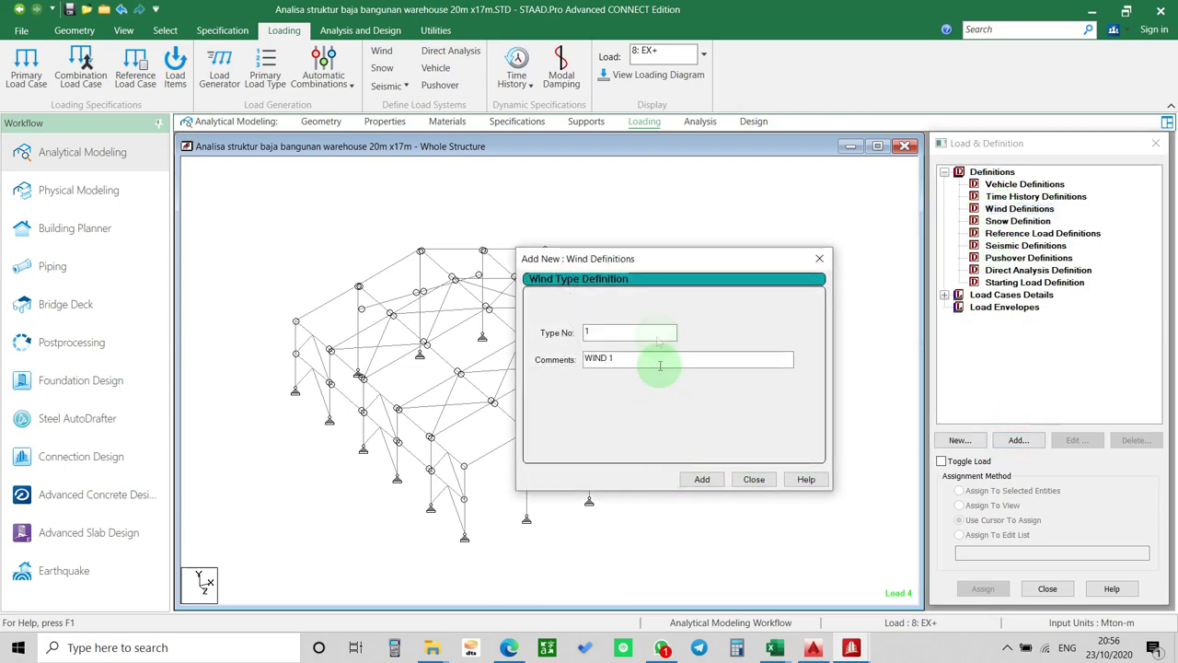
drag(650, 270, 626, 255)
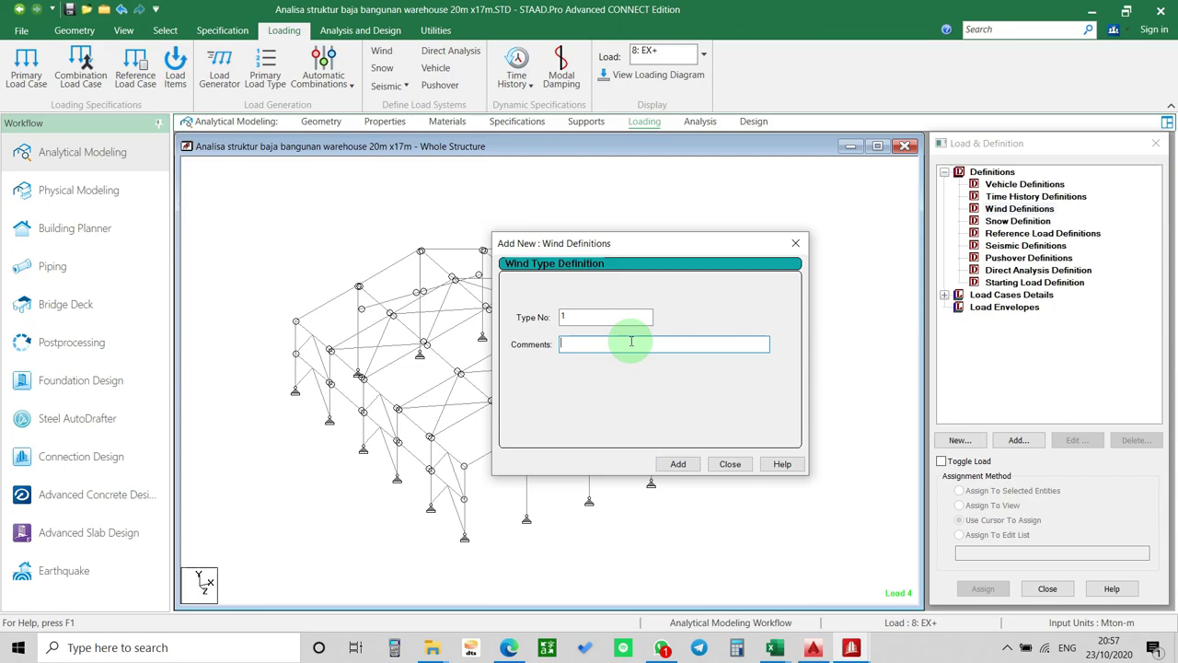
text(Windward x)
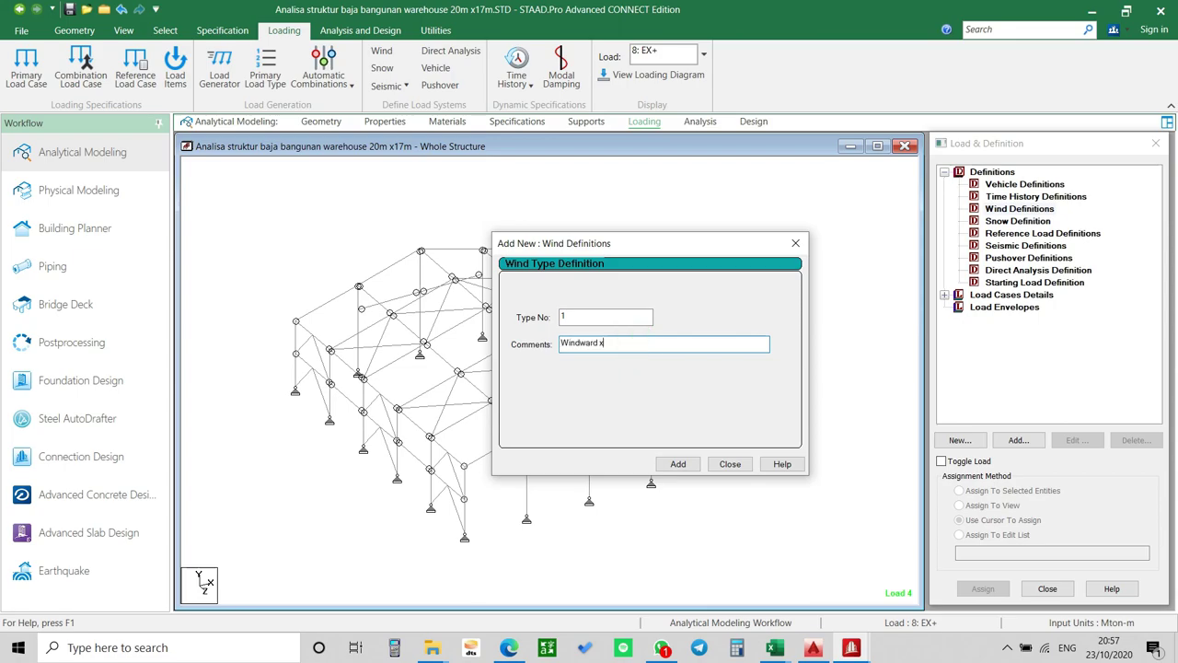
click(679, 463)
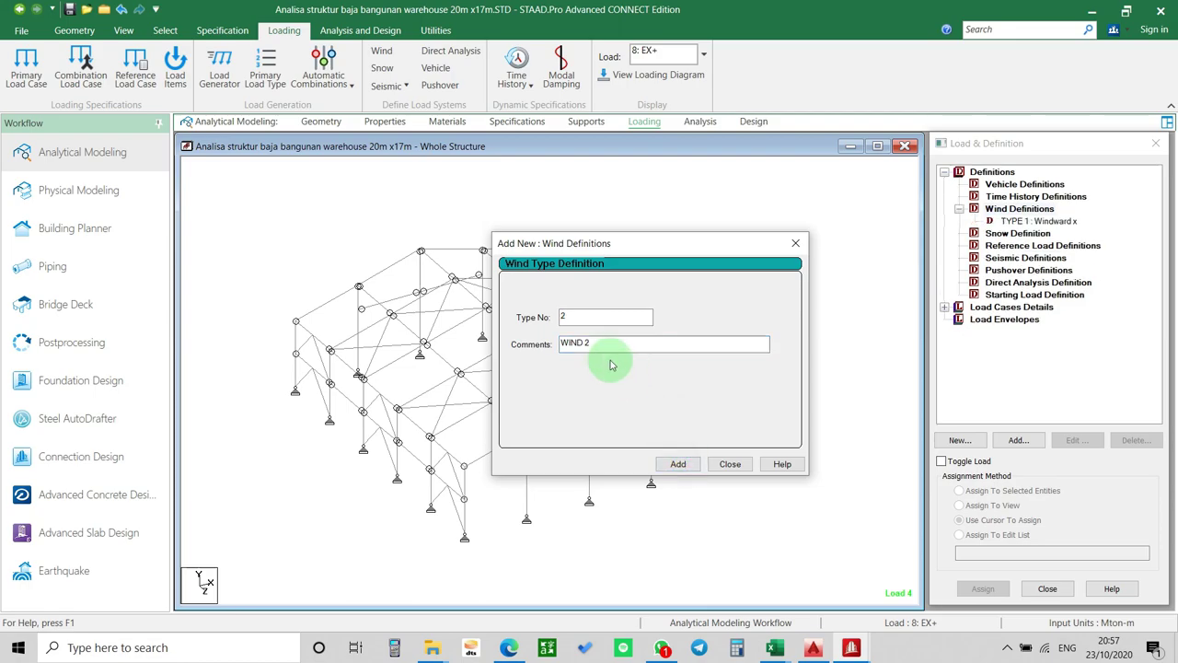
drag(600, 346, 514, 347)
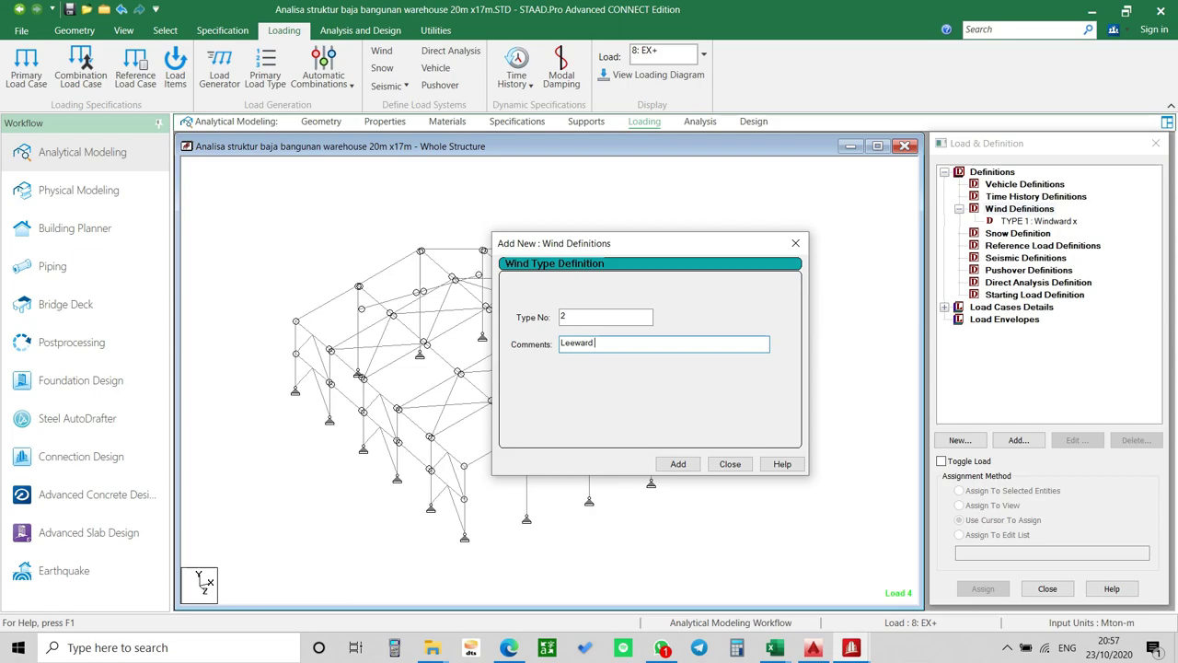
click(677, 463)
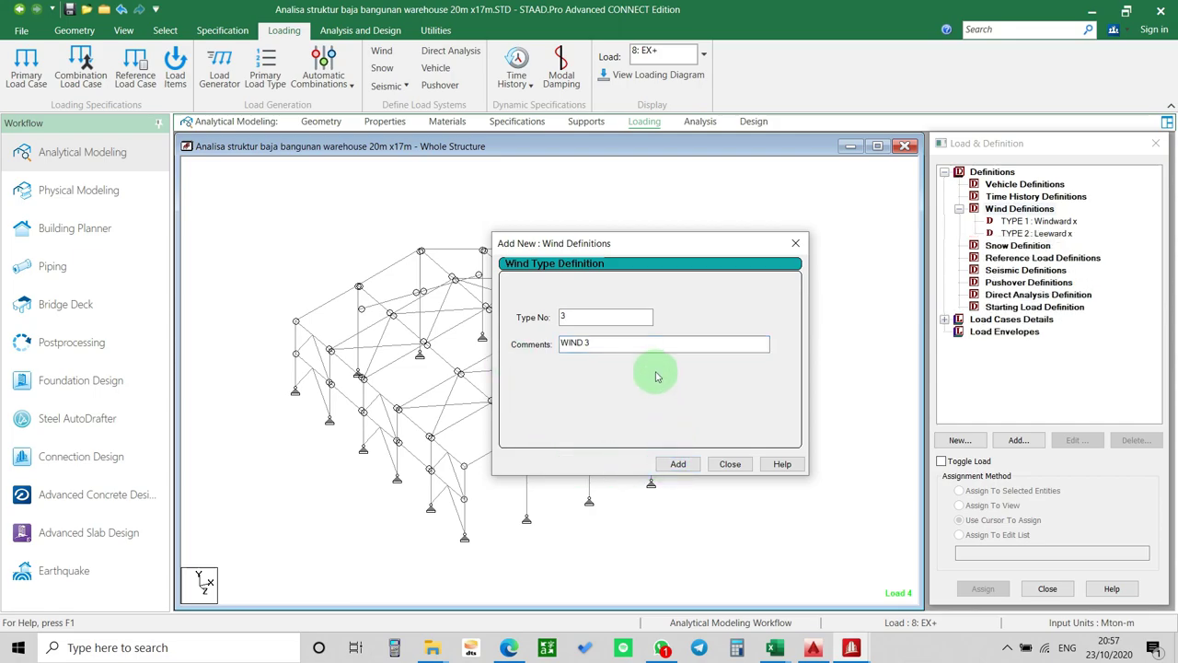
Add wind definition type 3 with the comment Sidewall x.
drag(619, 346, 450, 357)
text(Sid)
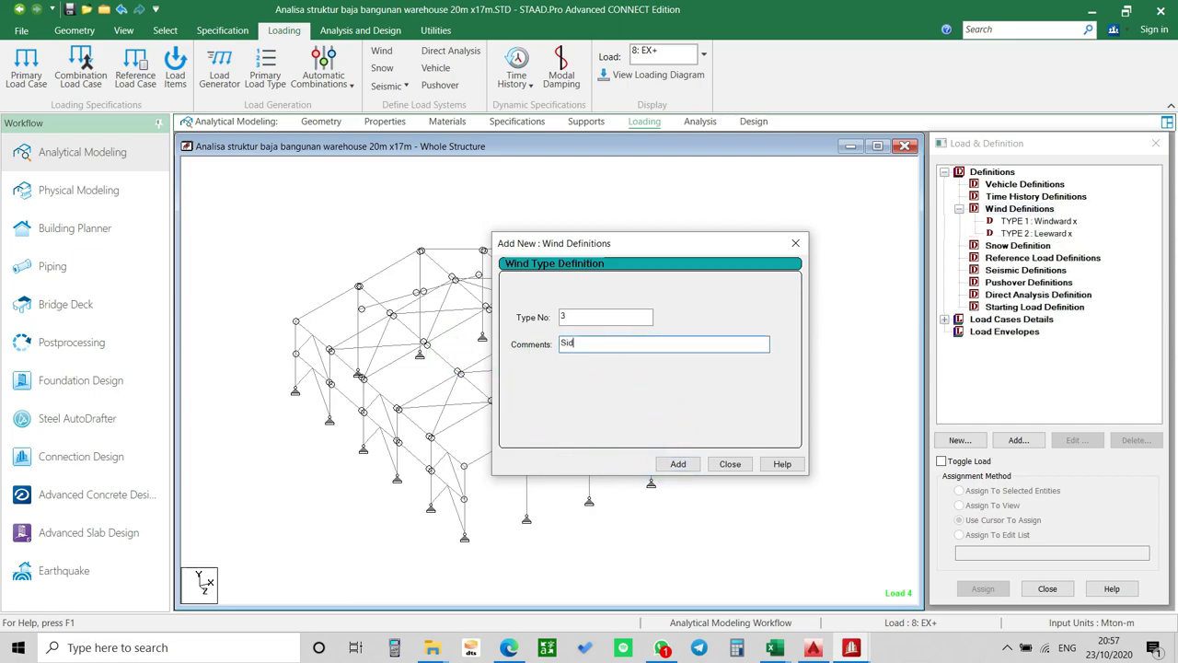
text(ewall x)
click(679, 463)
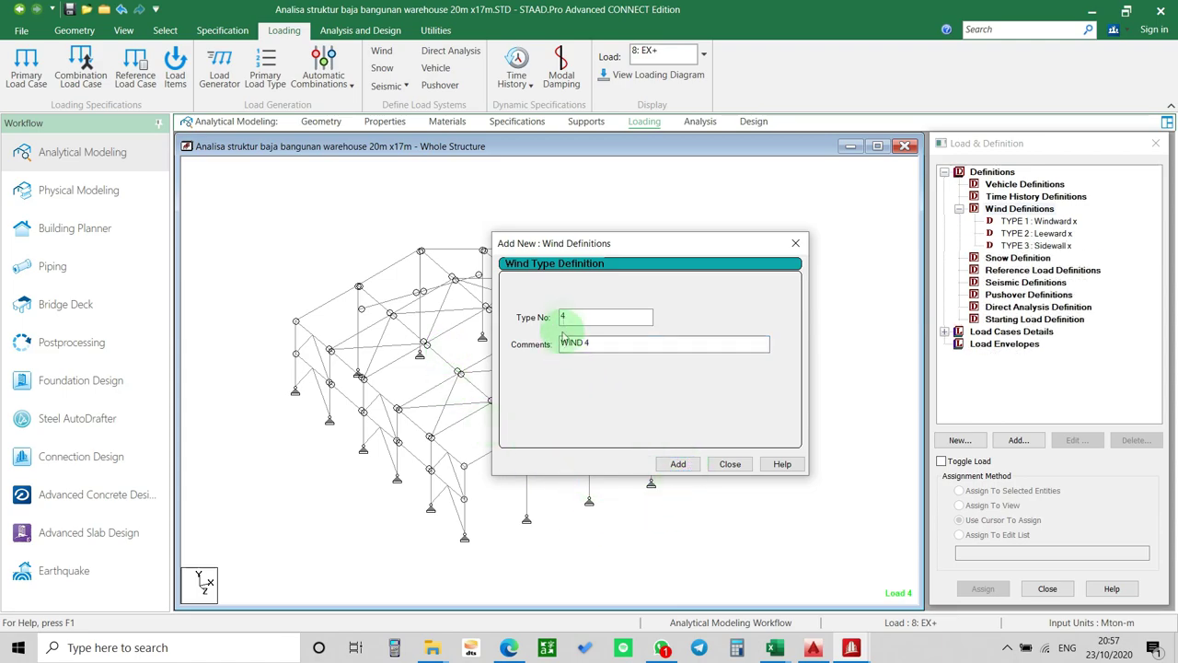
Add wind definitions type 4 with the comment Windward z and type 5 with the comment Leeward z.
drag(599, 343, 492, 357)
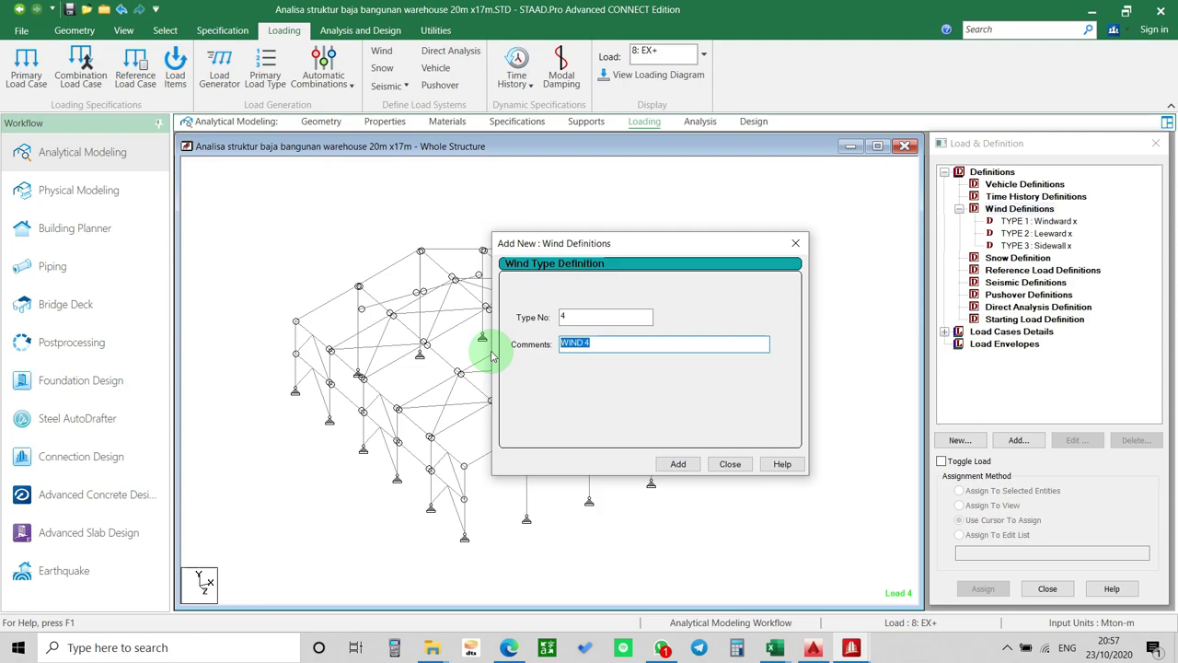
text(Windward z)
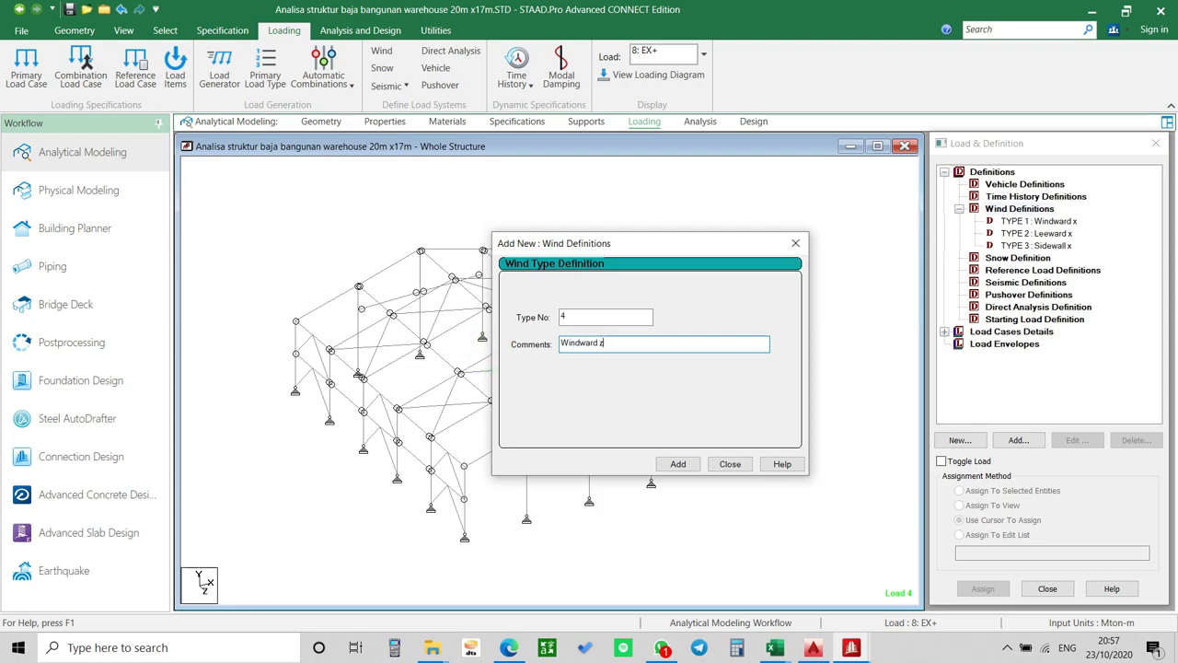
click(679, 463)
drag(623, 343, 487, 332)
text(Leeward)
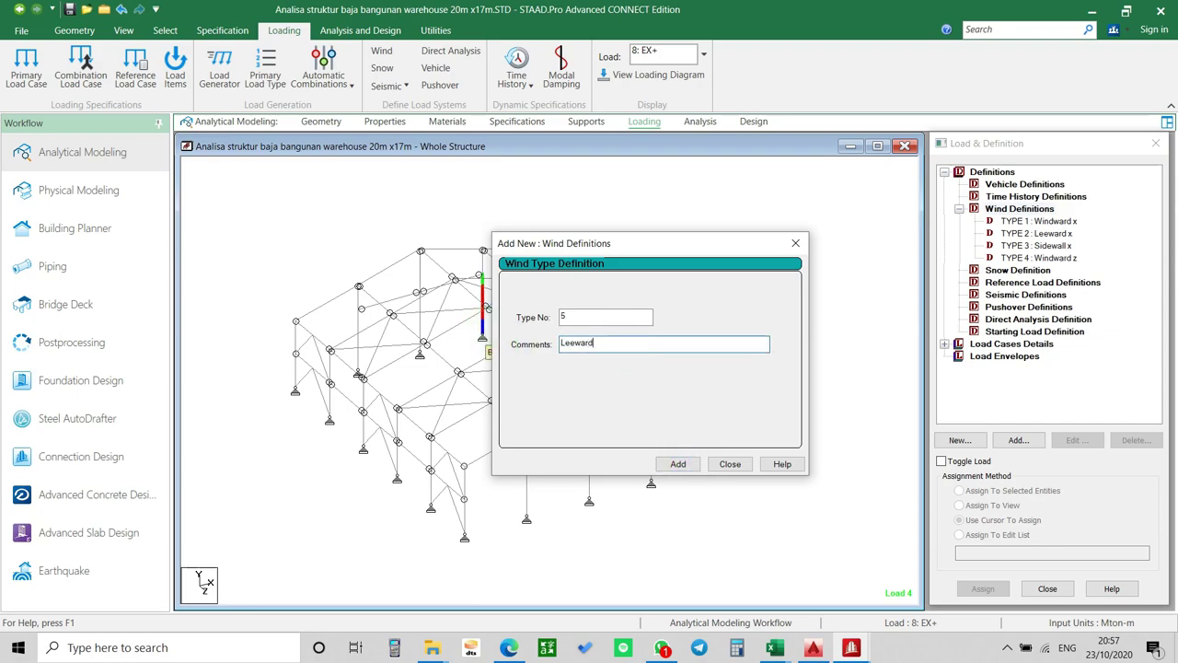
text( z)
click(679, 463)
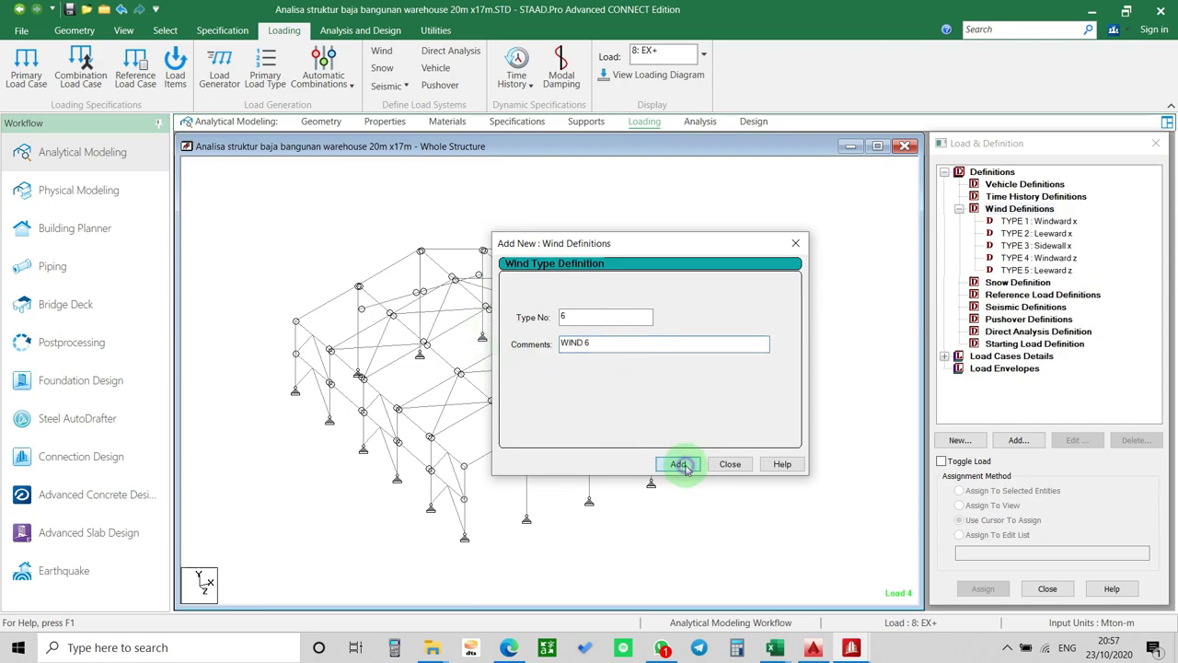
Add wind definition type 6 with the comment Sidewall z and finish adding wind types.
drag(608, 344, 505, 347)
text(Side)
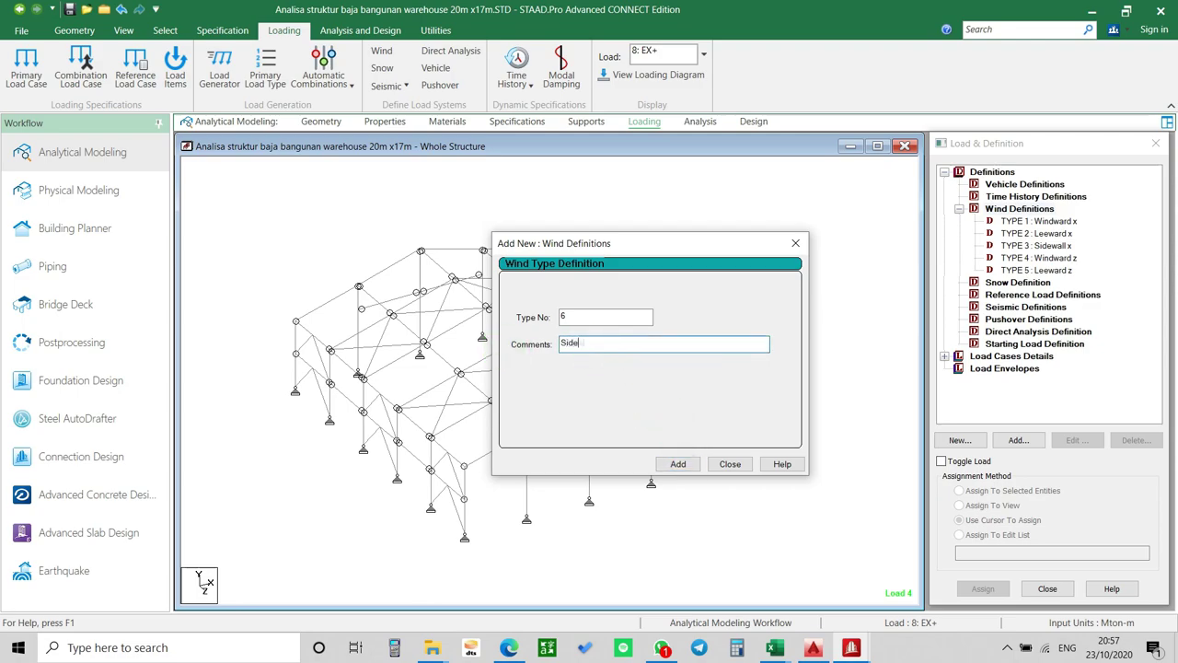
text(wall z)
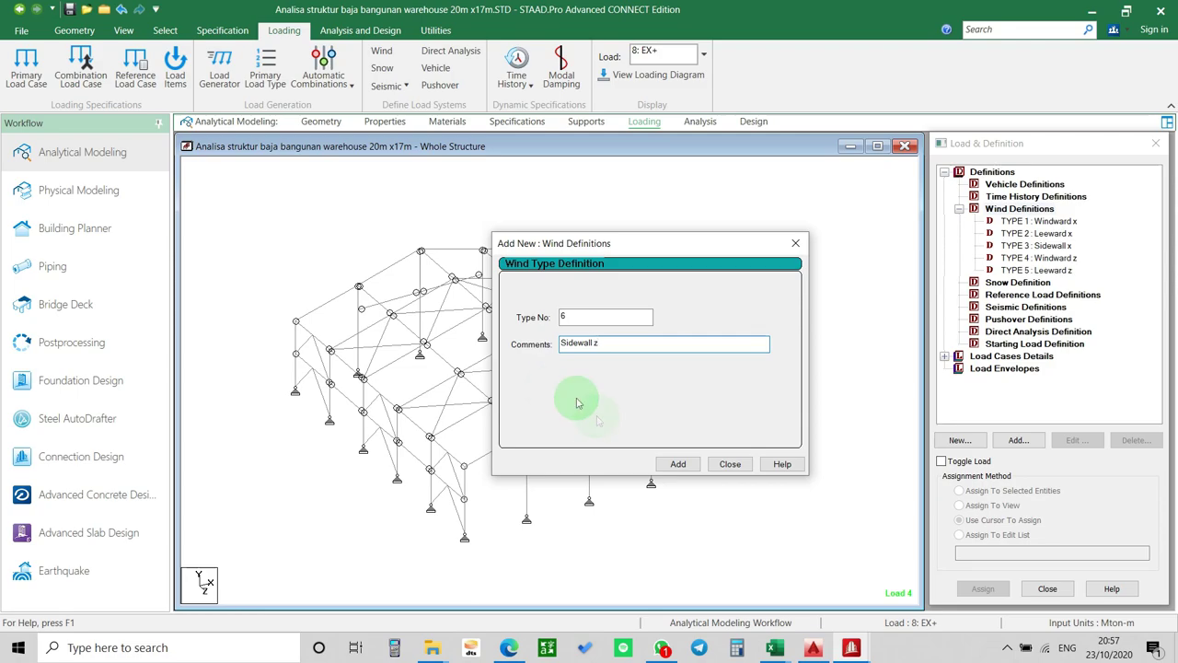
click(682, 463)
click(728, 463)
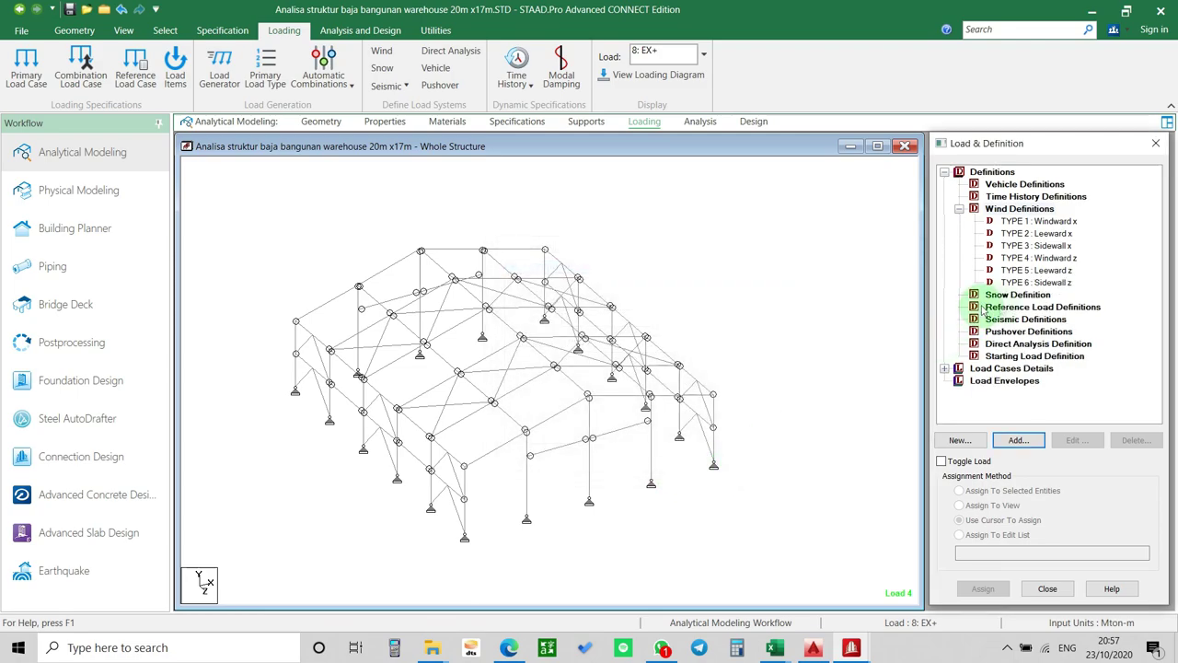
Go through the six wind definitions one by one and select TYPE 1: Windward x.
click(1036, 223)
click(1040, 233)
click(1047, 245)
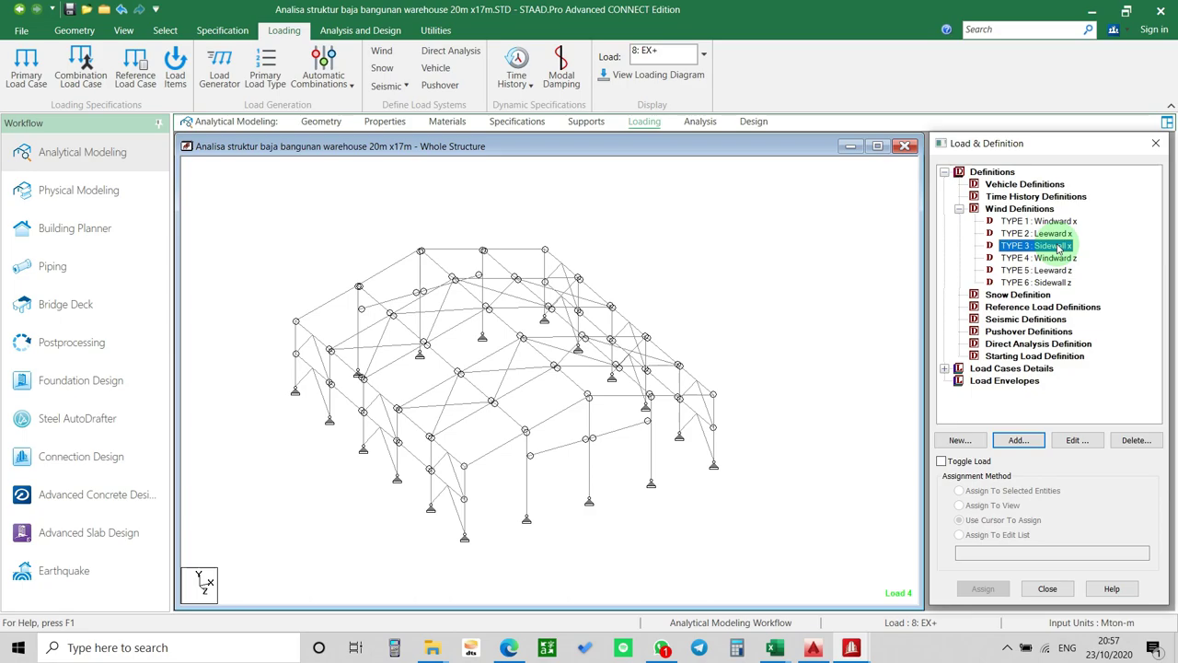
click(1054, 258)
click(1052, 270)
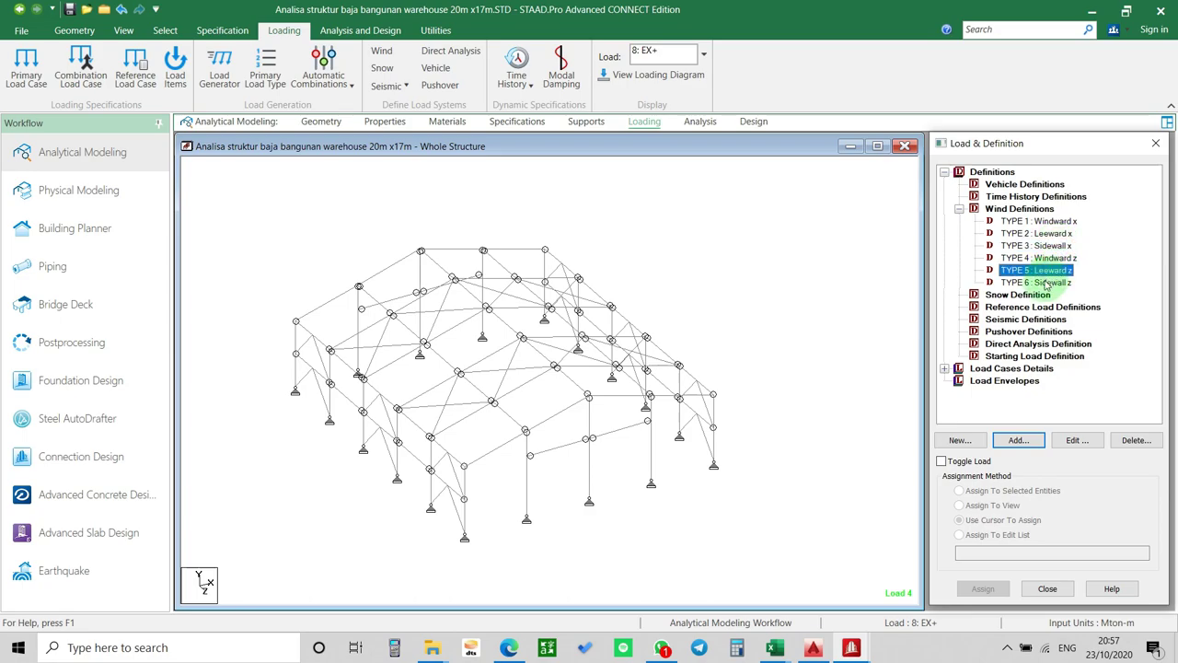
click(1046, 283)
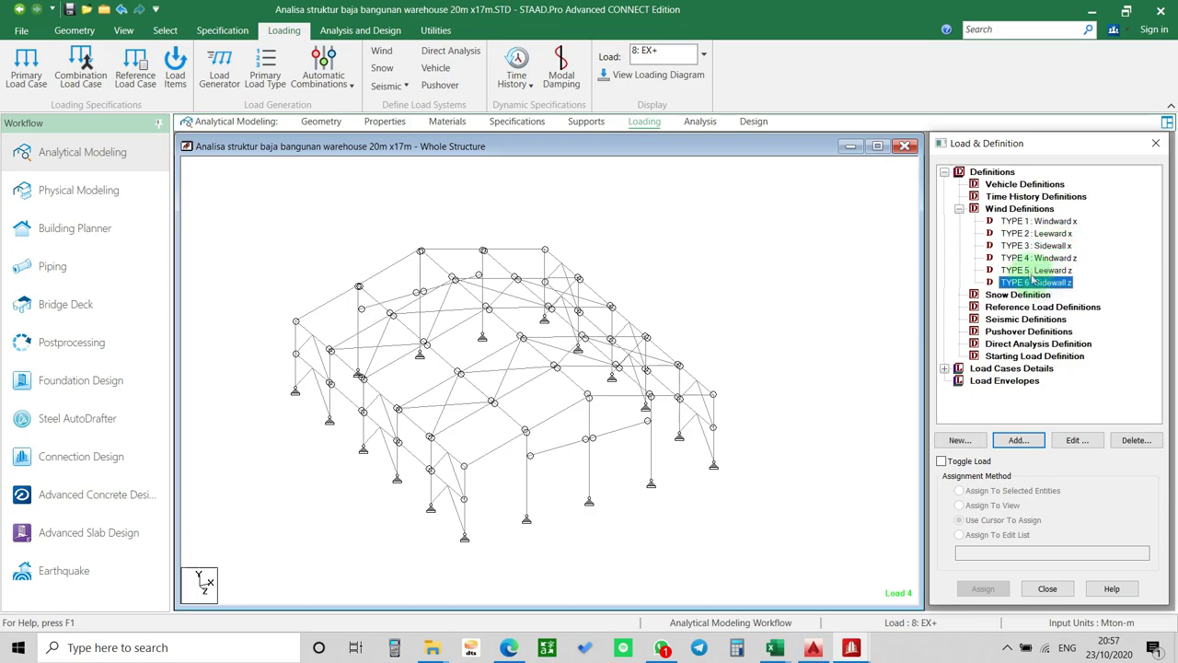
click(1046, 223)
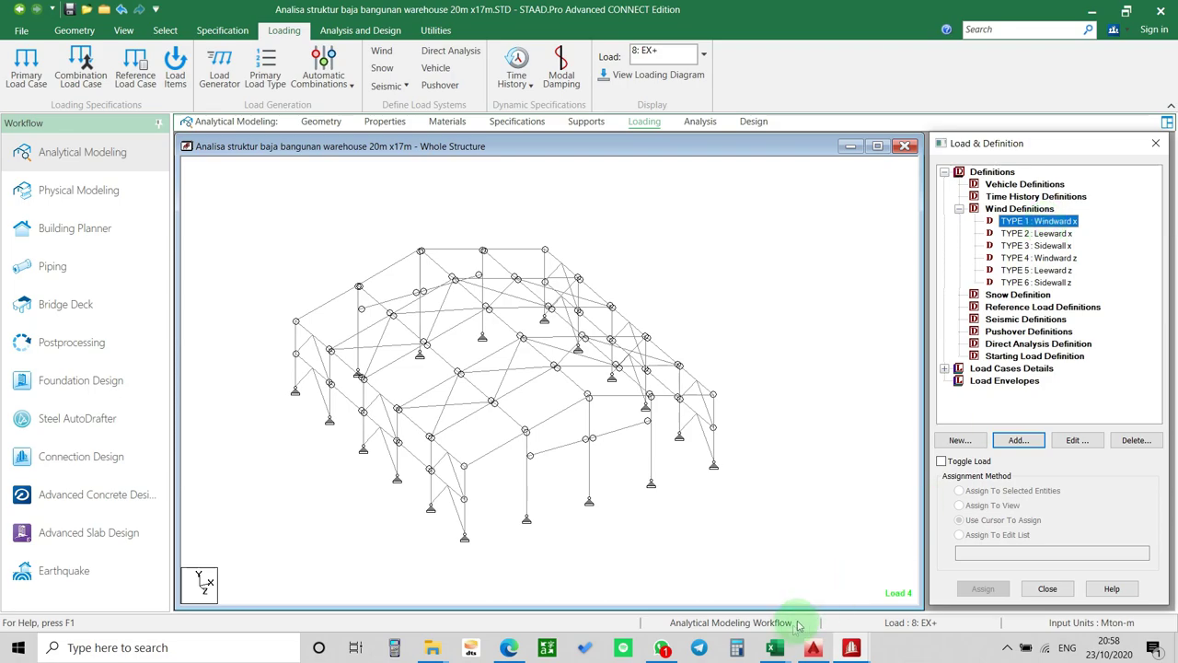
Switch to the loading data workbook in Excel and review the wind load input data and roof diagrams in section 4.2.
click(775, 647)
click(759, 595)
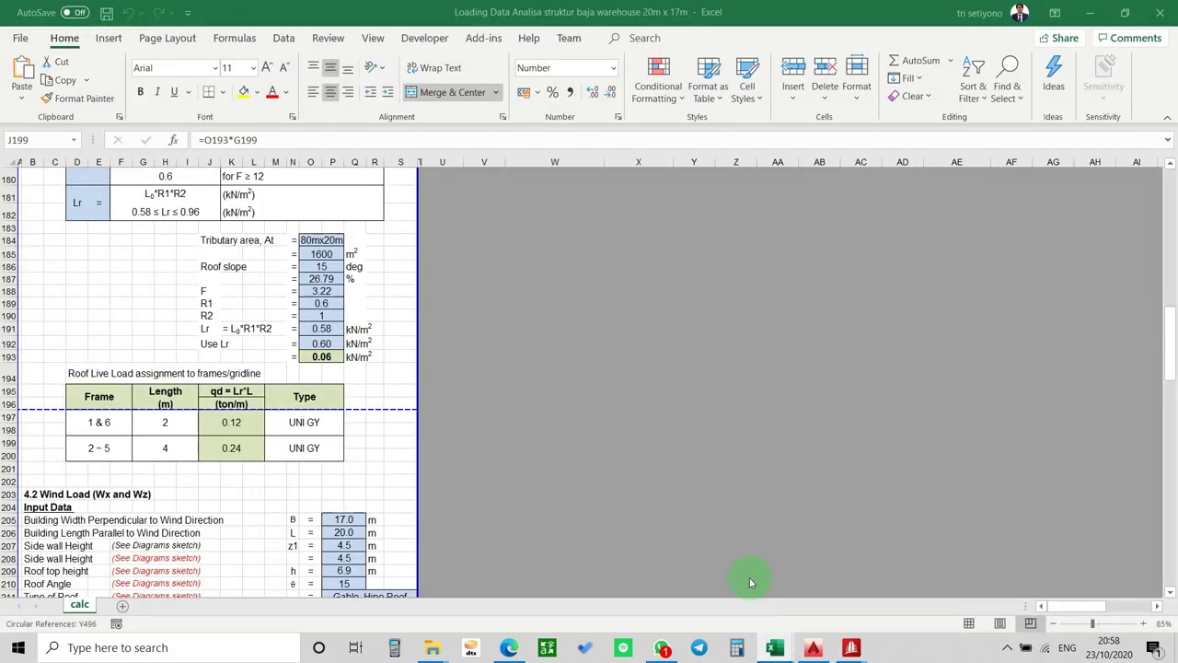
scroll(321, 447, down, 8)
scroll(327, 458, down, 5)
scroll(327, 458, up, 6)
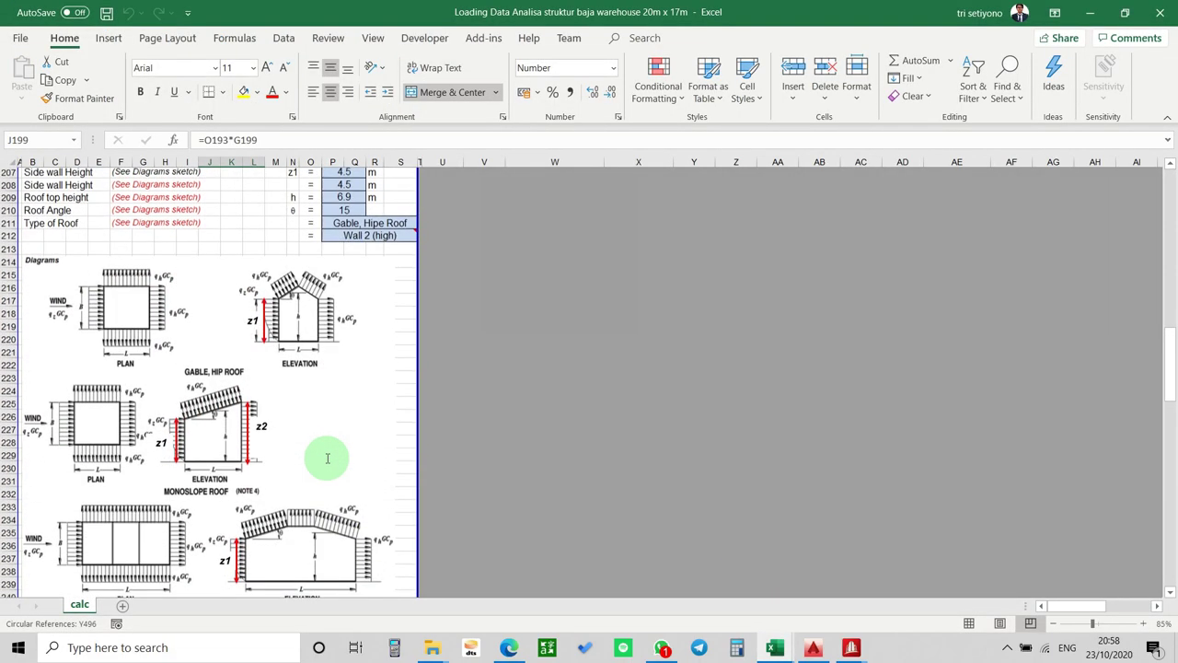
scroll(327, 458, down, 6)
scroll(321, 452, up, 9)
drag(253, 351, 368, 454)
scroll(368, 454, down, 9)
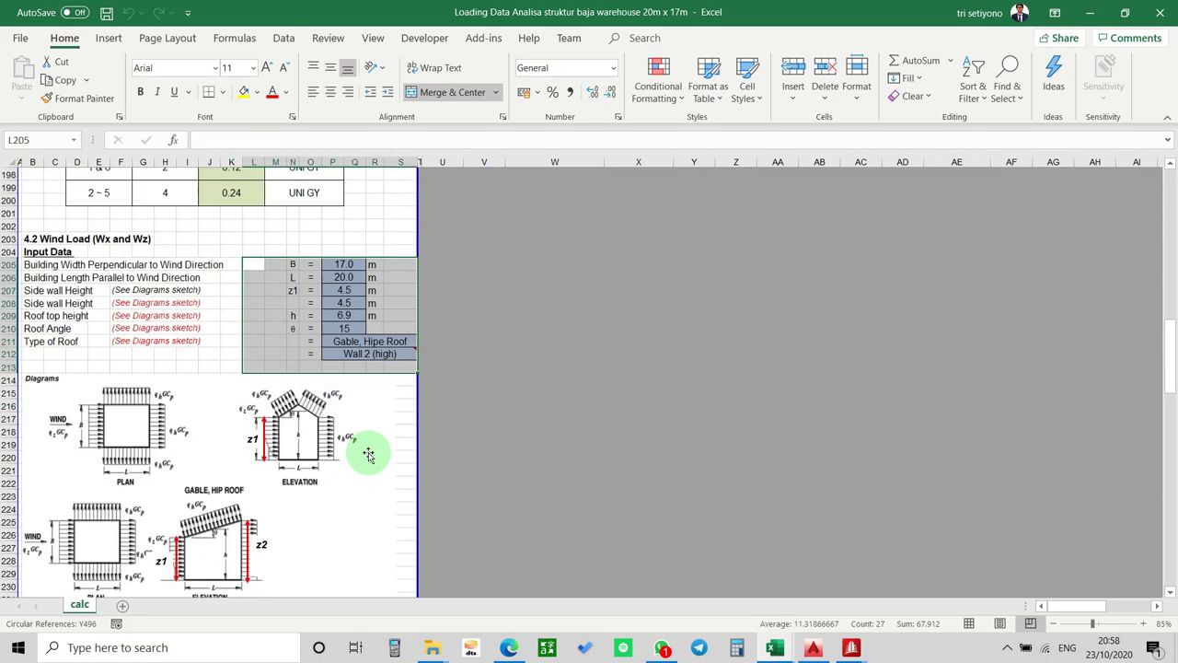
scroll(369, 454, down, 6)
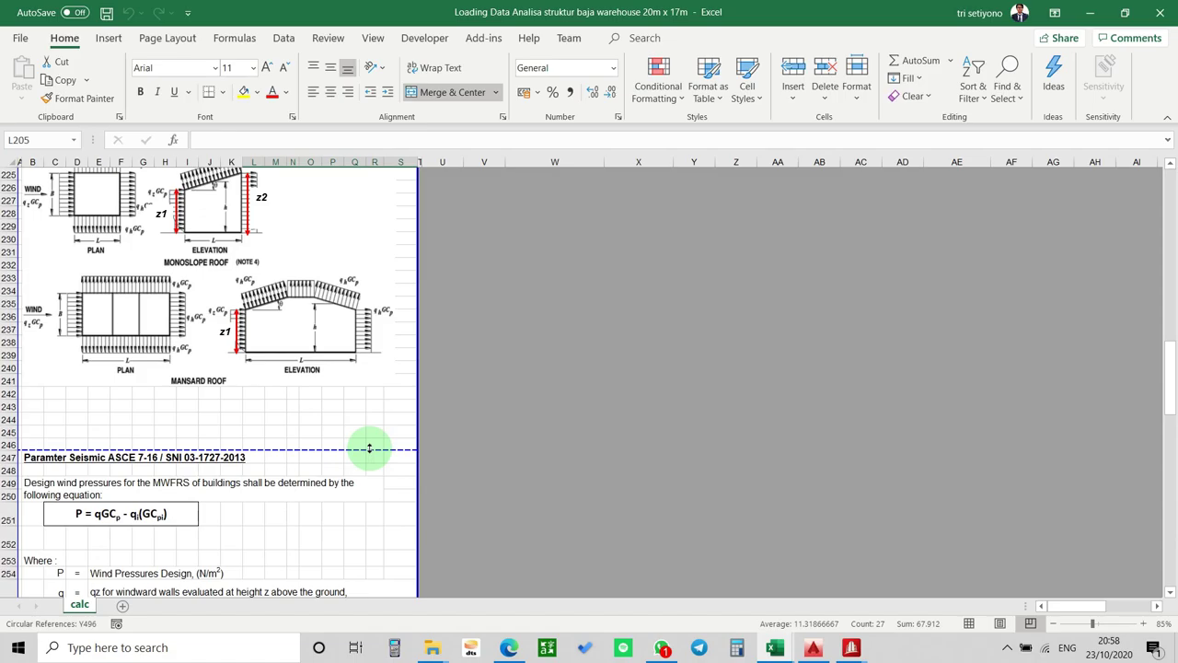
Examine the wind parameters in the calc sheet, from basic wind speed and building category to gust-effect factor and velocity pressure.
scroll(369, 449, down, 12)
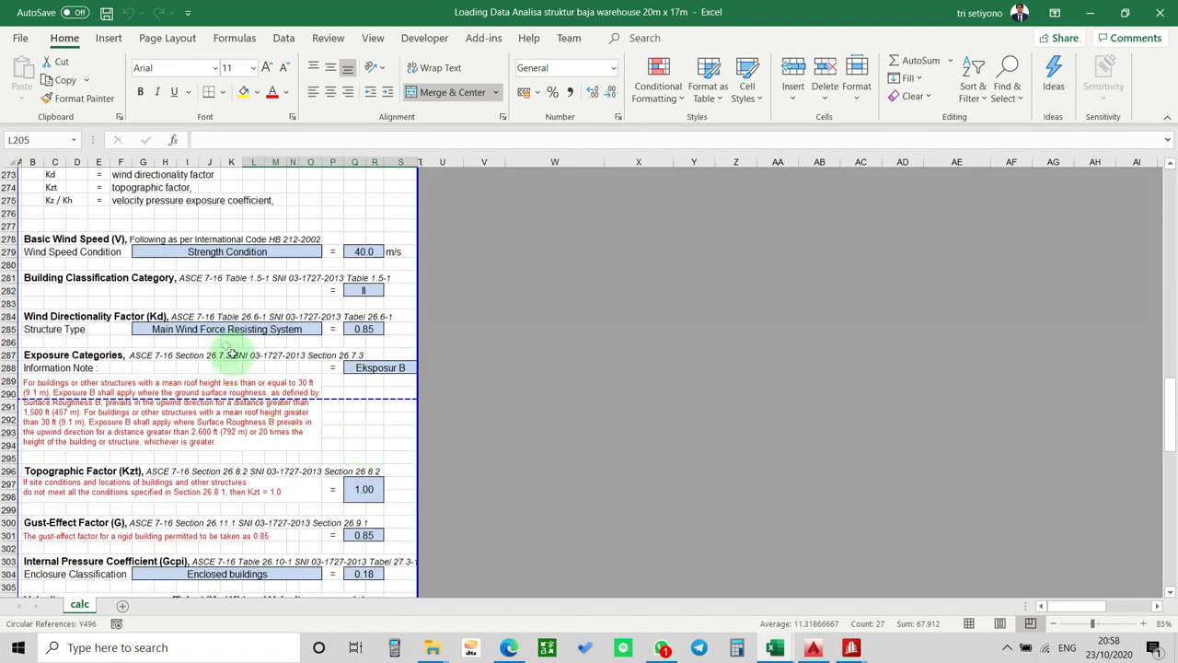
click(189, 302)
click(77, 265)
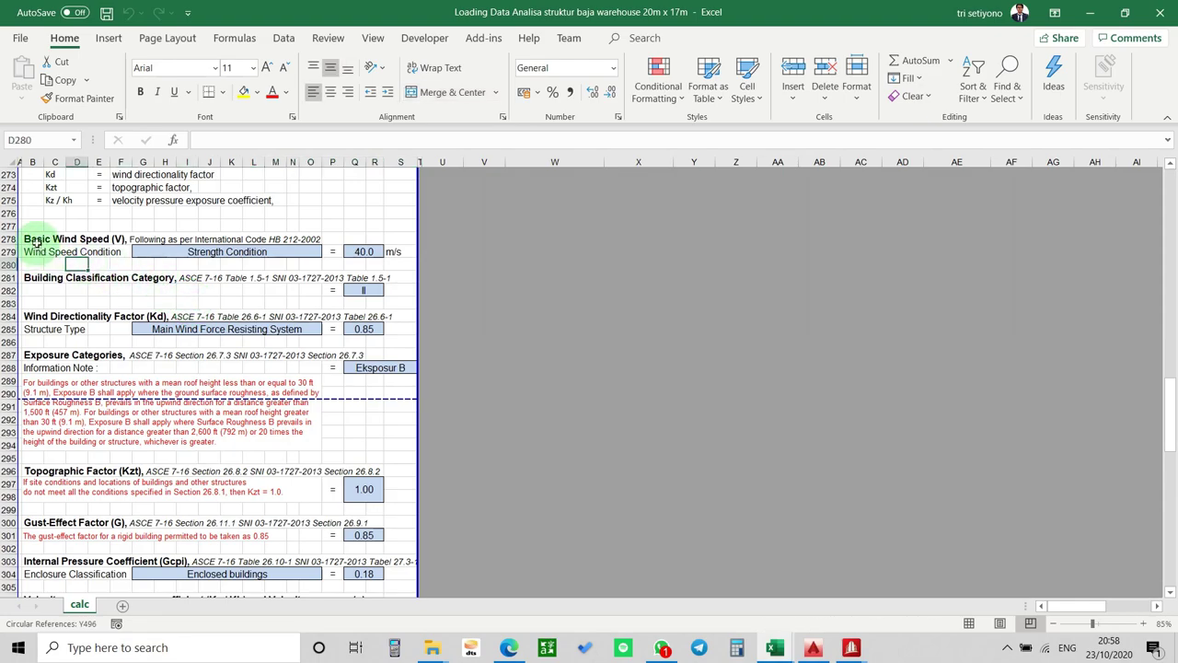
click(311, 278)
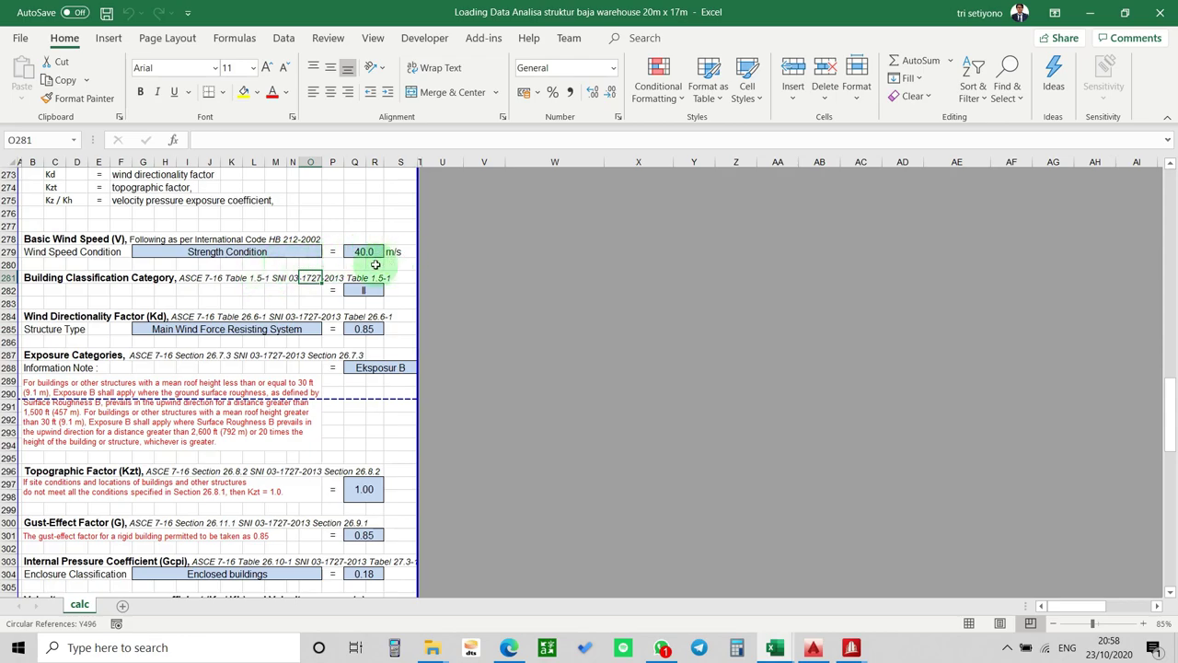
click(347, 265)
click(358, 226)
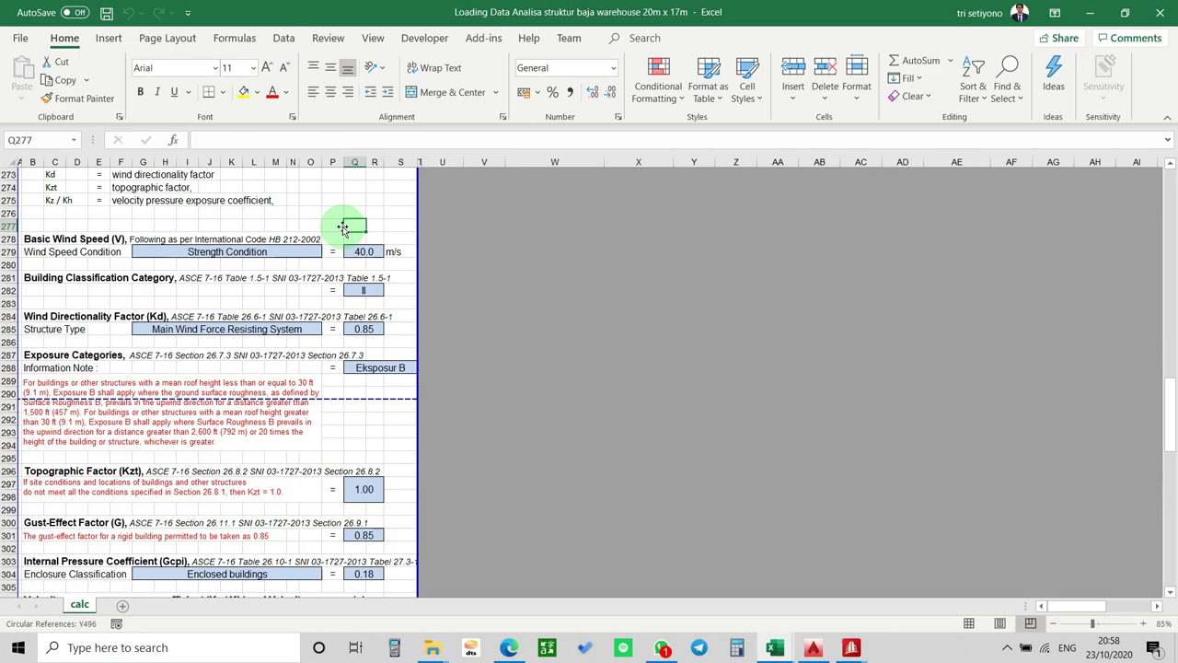
click(364, 252)
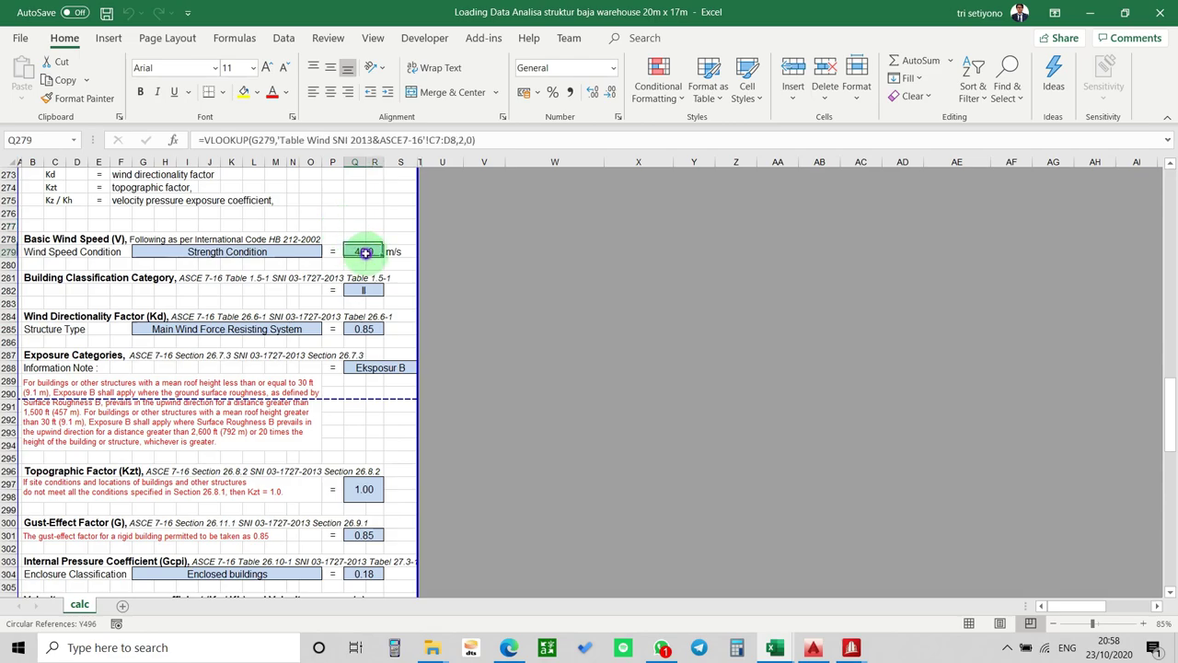
click(398, 238)
click(370, 261)
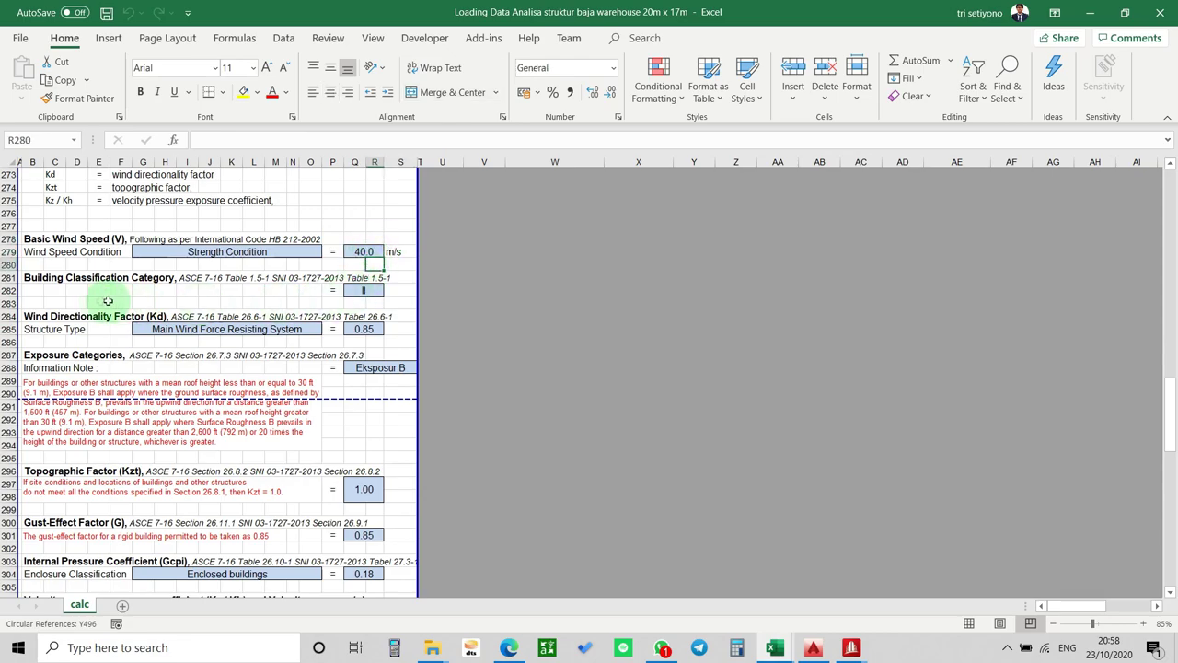
click(361, 291)
click(99, 303)
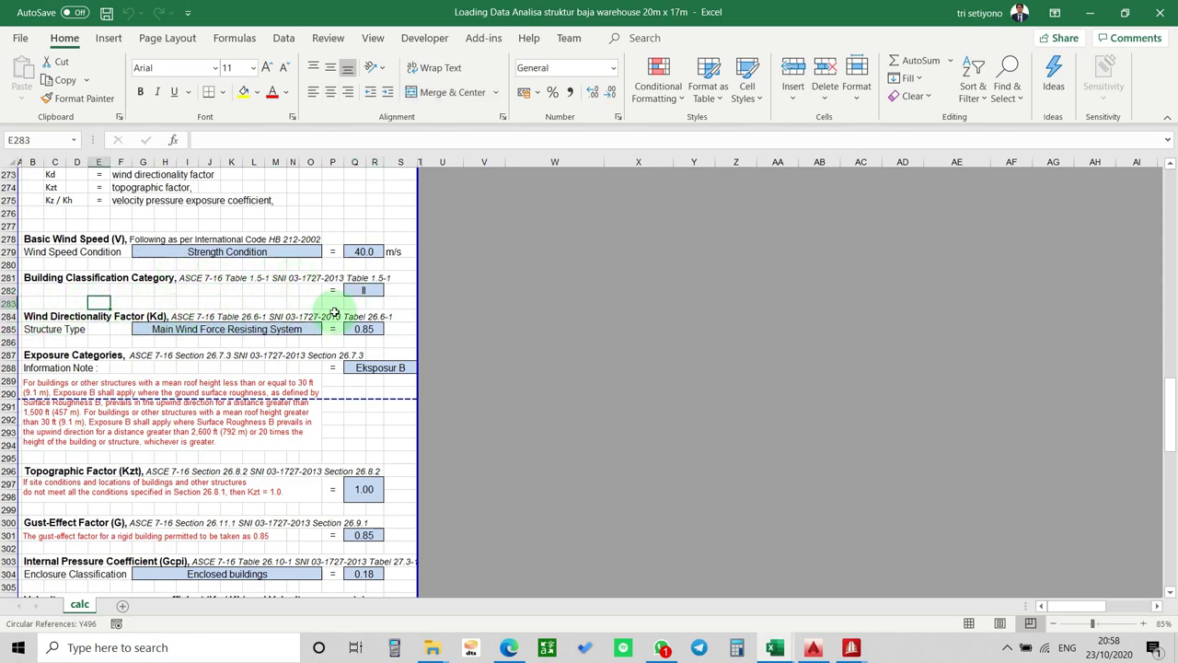
scroll(406, 460, down, 4)
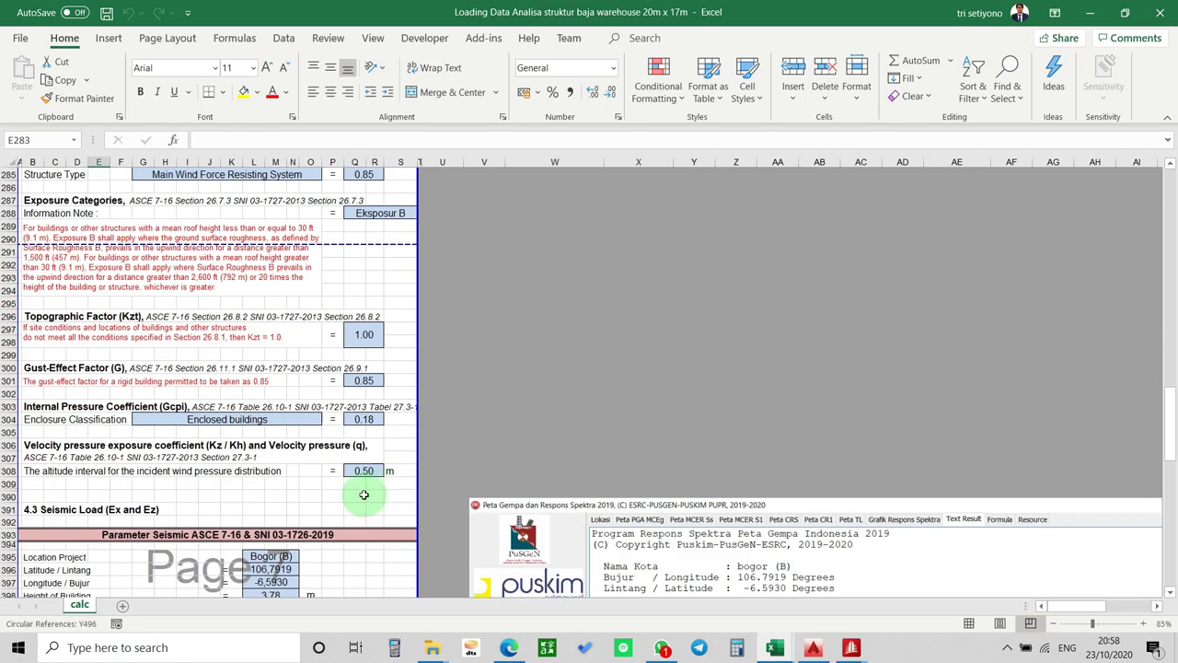
Switch back to the 20m x17m warehouse model in STAAD.Pro and start the ASCE-7 intensity calculation for TYPE 1: Windward x.
scroll(364, 488, up, 5)
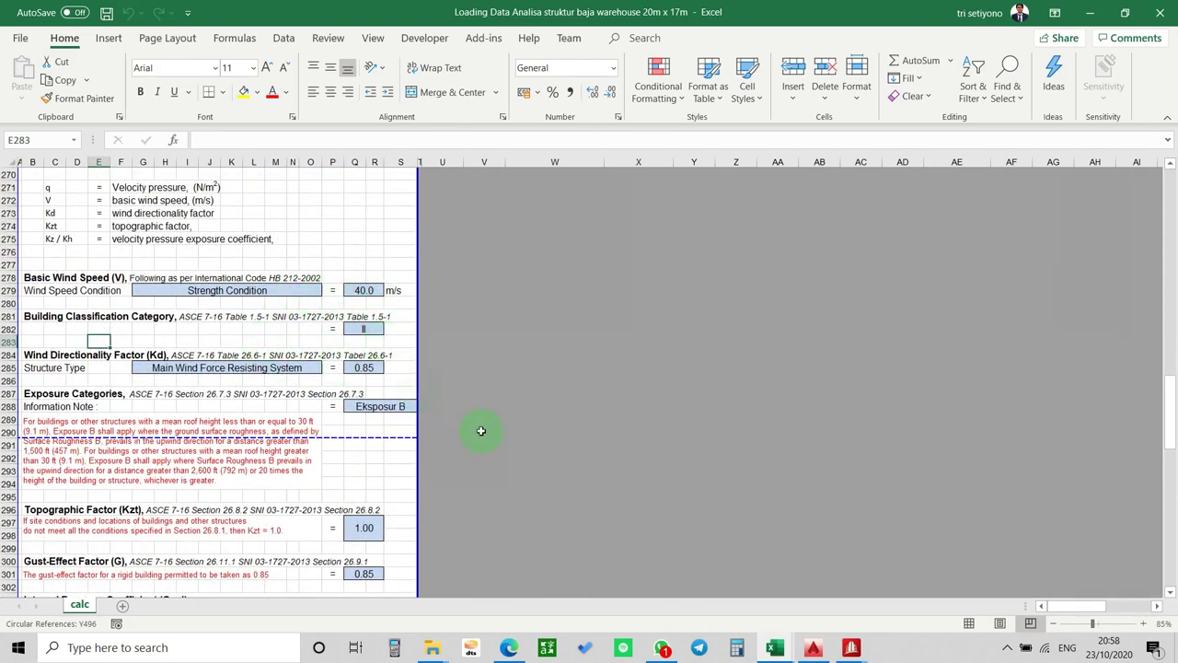
click(852, 647)
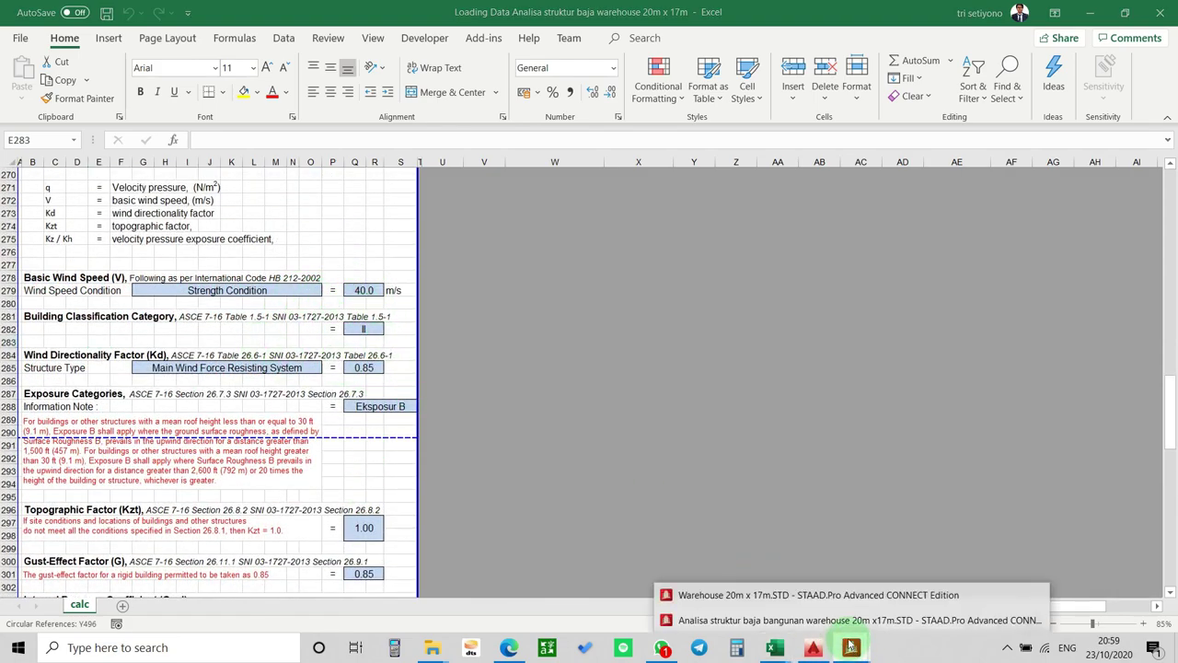
click(847, 622)
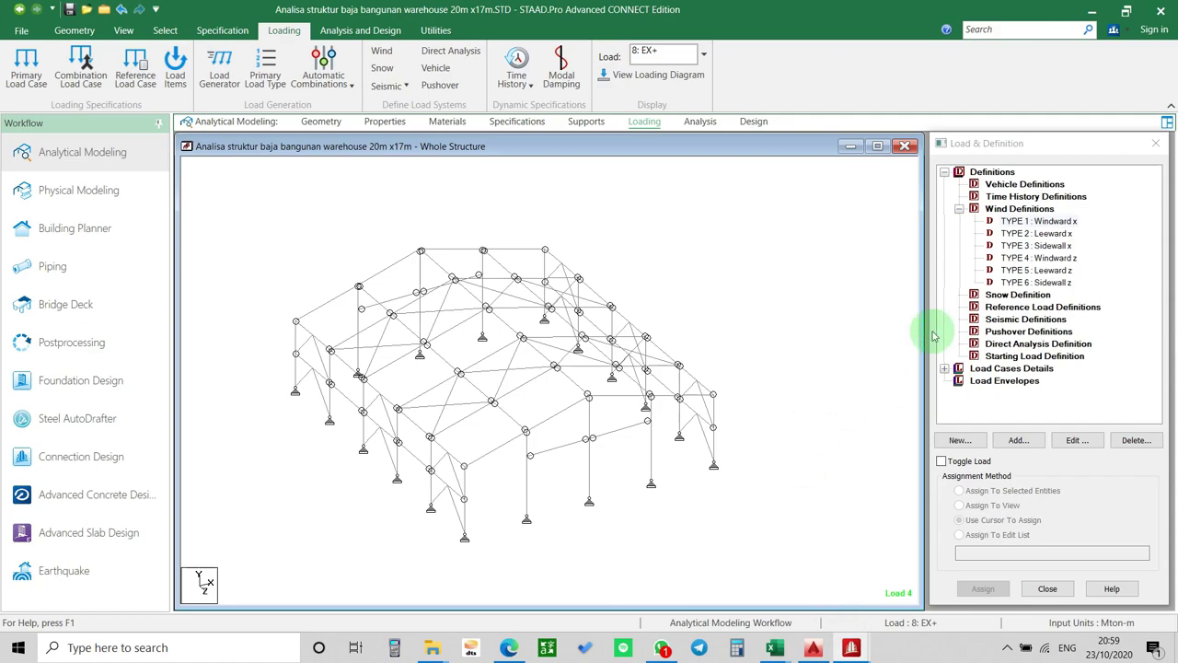
click(1020, 222)
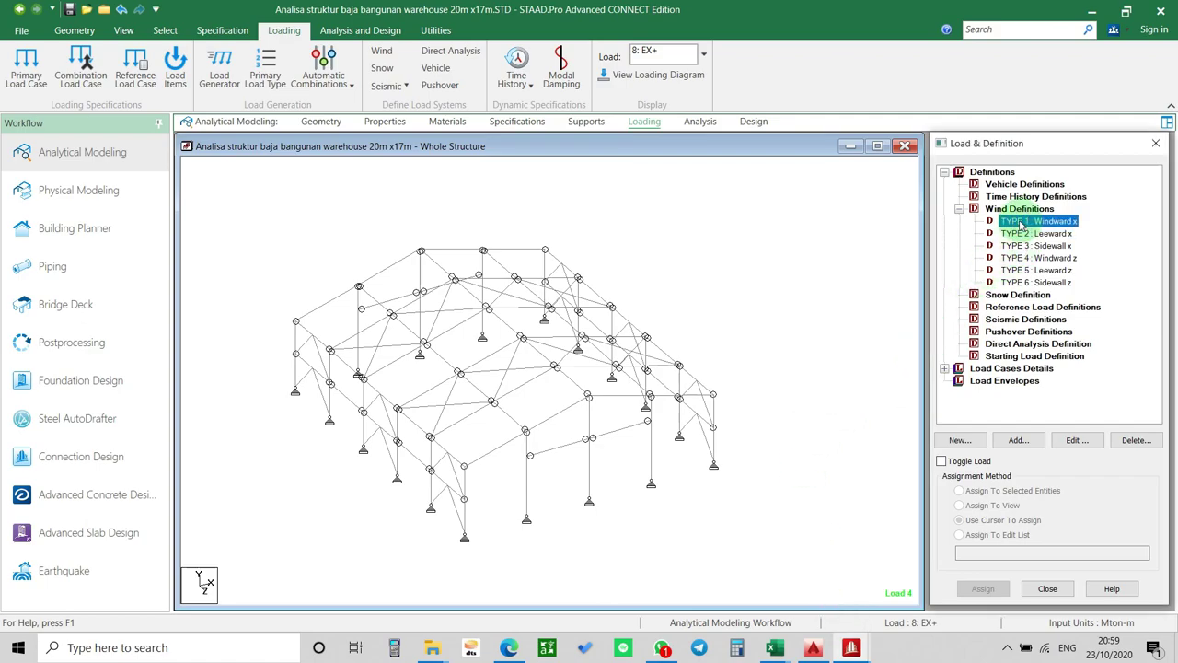
click(1019, 440)
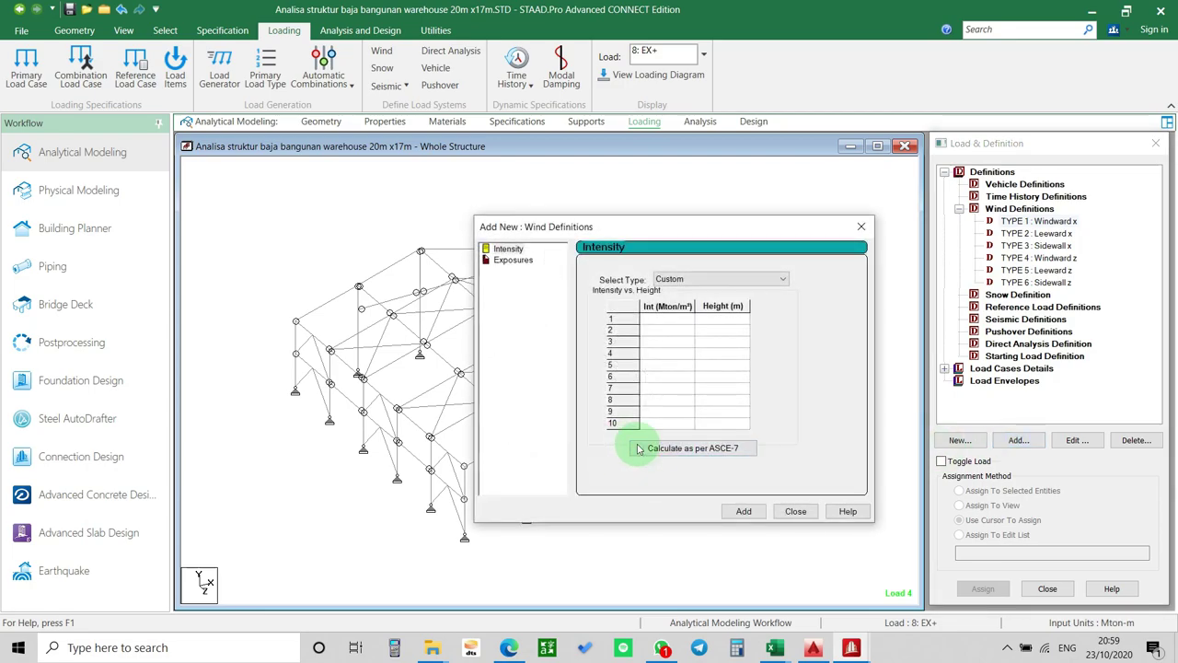
click(714, 453)
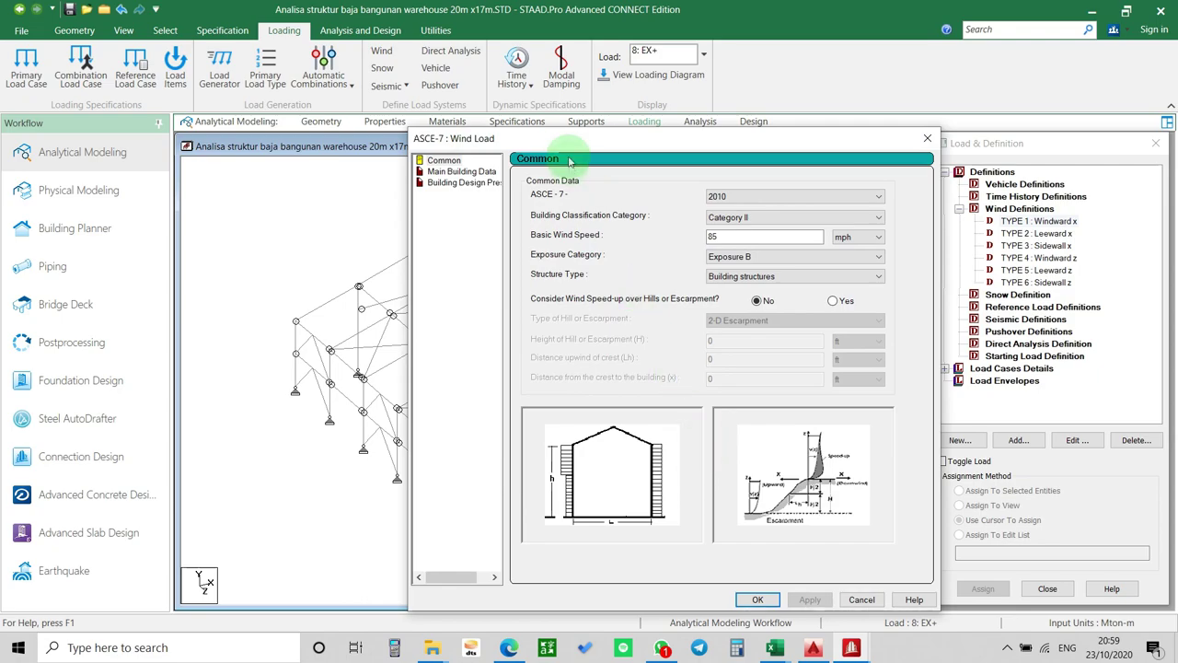
drag(565, 145, 501, 112)
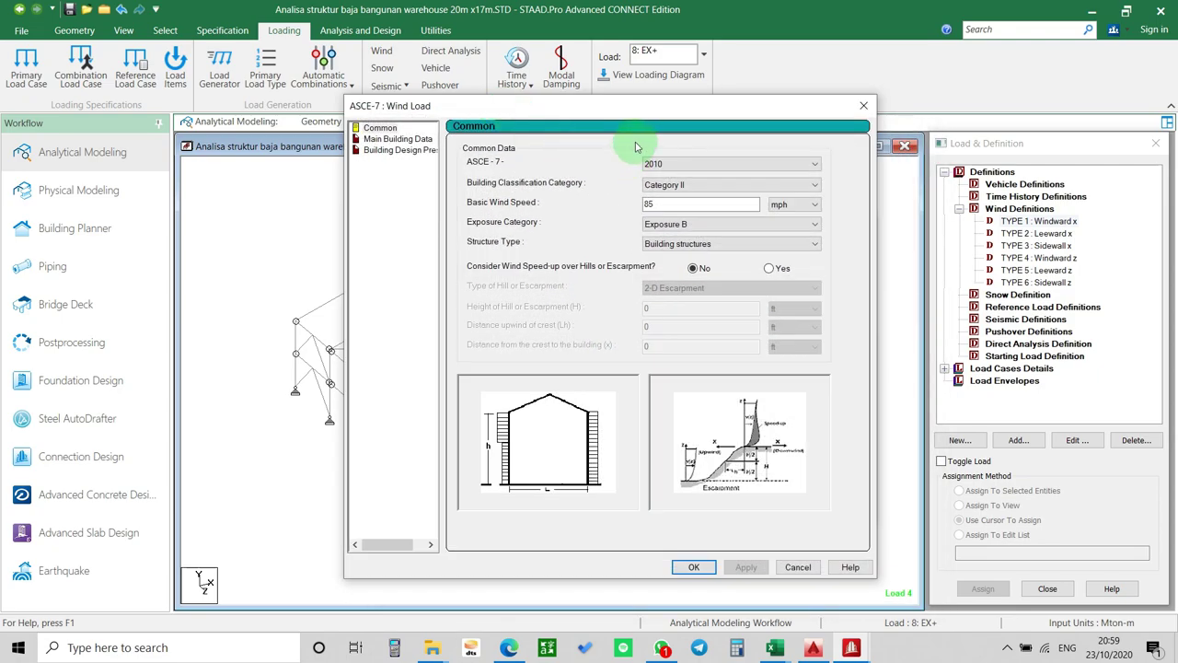
Set the basic wind speed to 40 m/sec in the ASCE-7 common data.
click(801, 208)
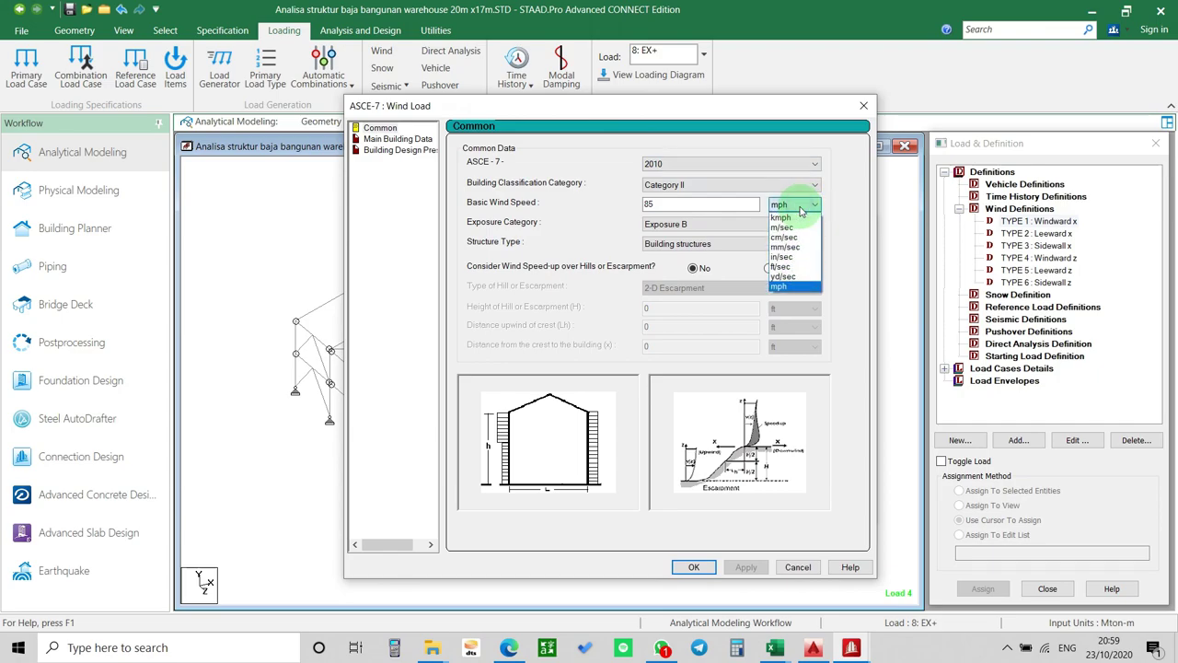
click(794, 226)
click(800, 209)
click(787, 230)
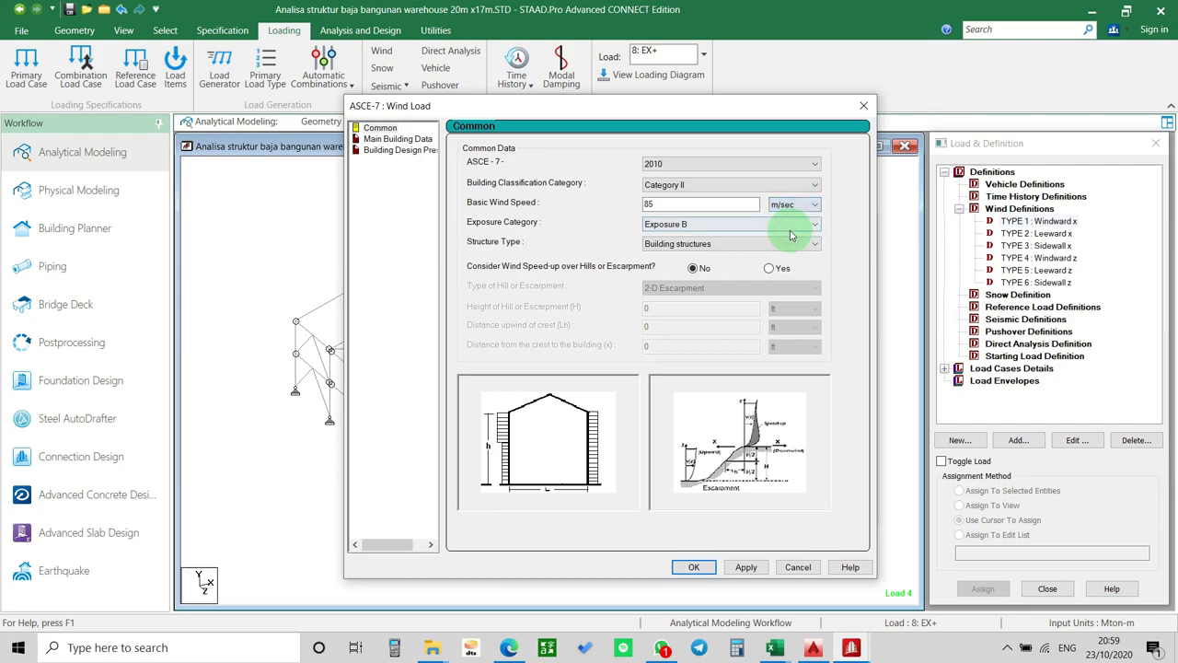
double_click(718, 204)
text(40)
Choose Building structures as the structure type and apply the common wind data.
click(678, 228)
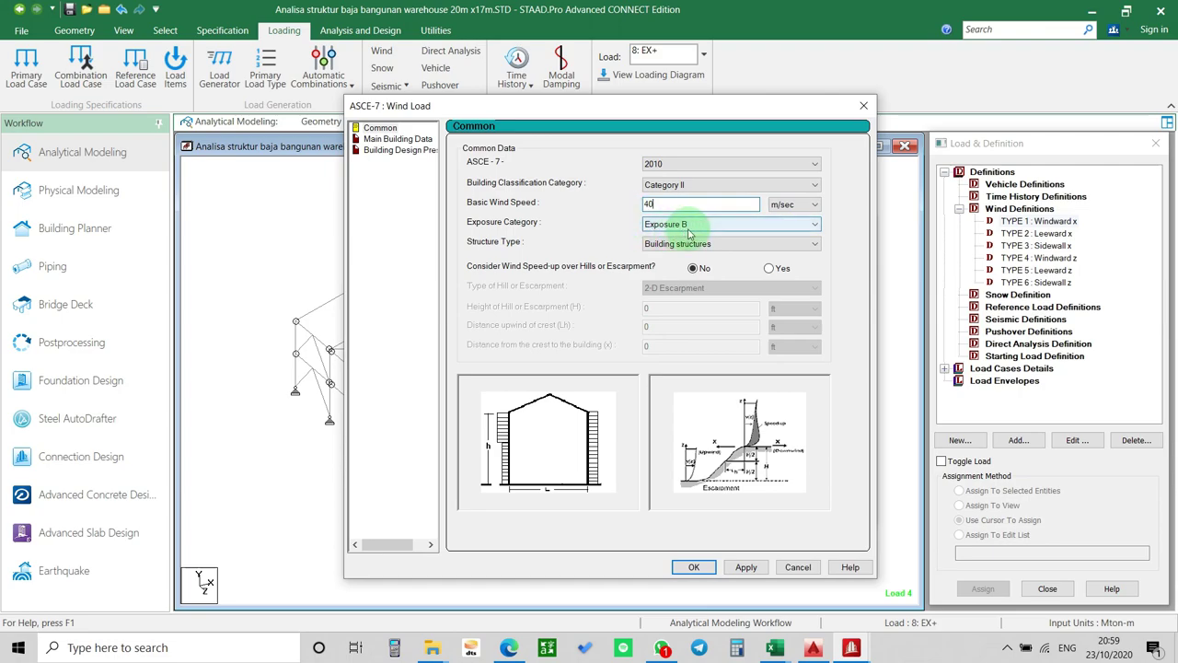
click(701, 244)
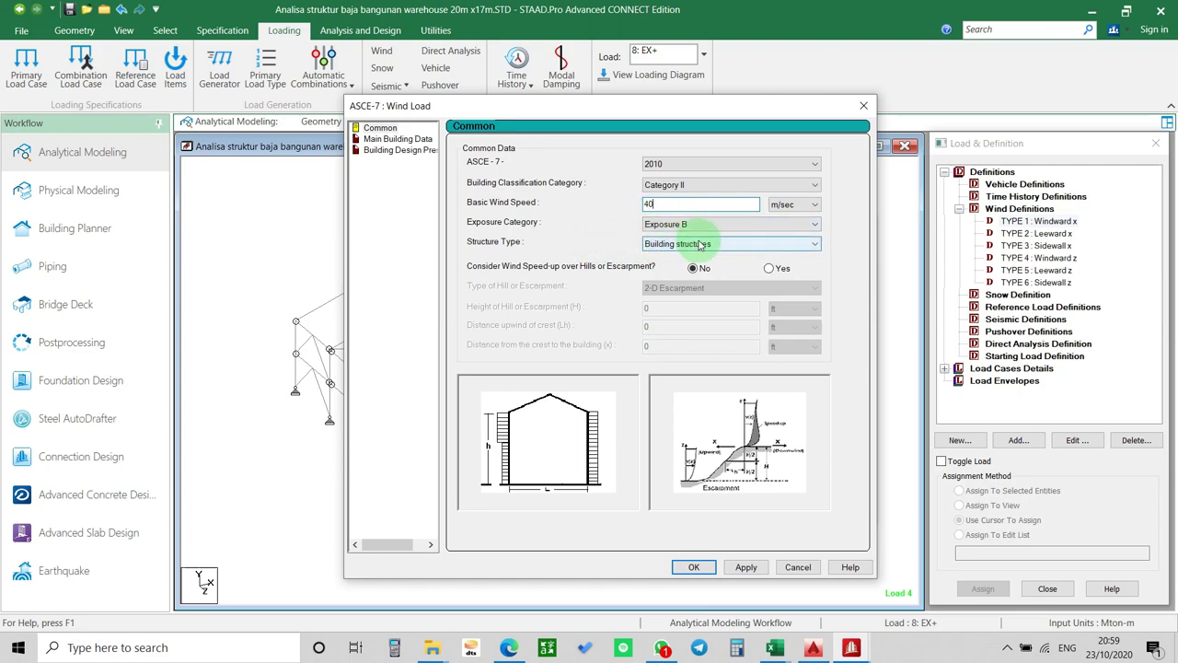
click(702, 244)
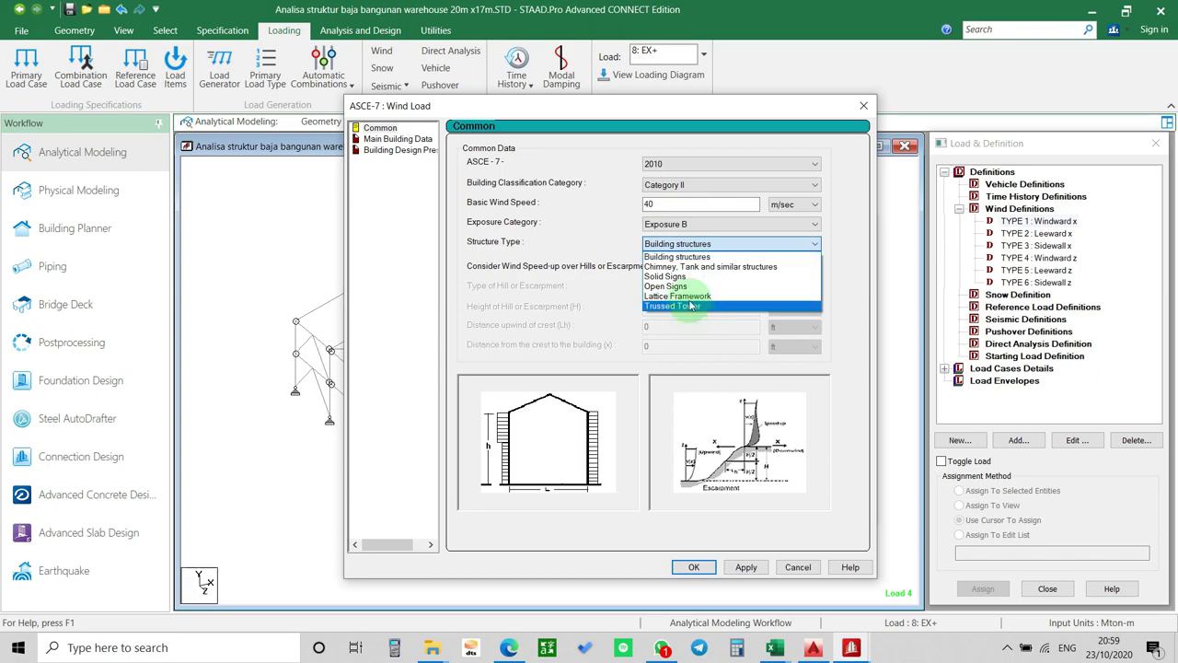
click(682, 257)
click(746, 568)
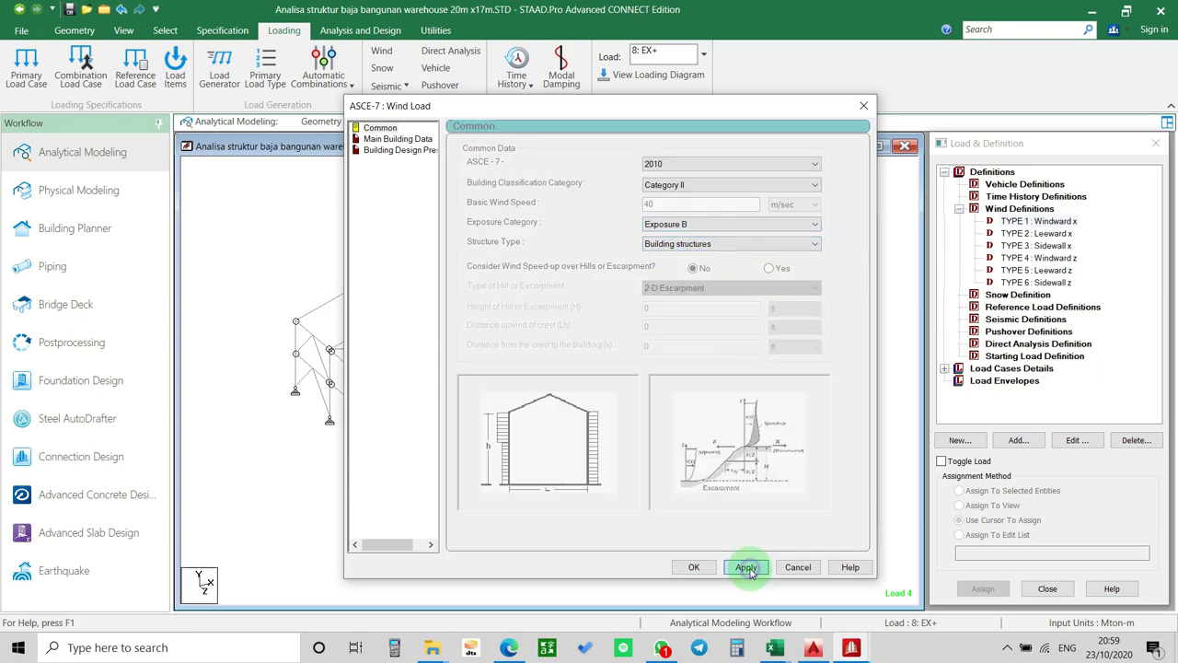
In the main building data, set the units of the building height and both building lengths to metres.
click(394, 139)
click(801, 166)
click(797, 189)
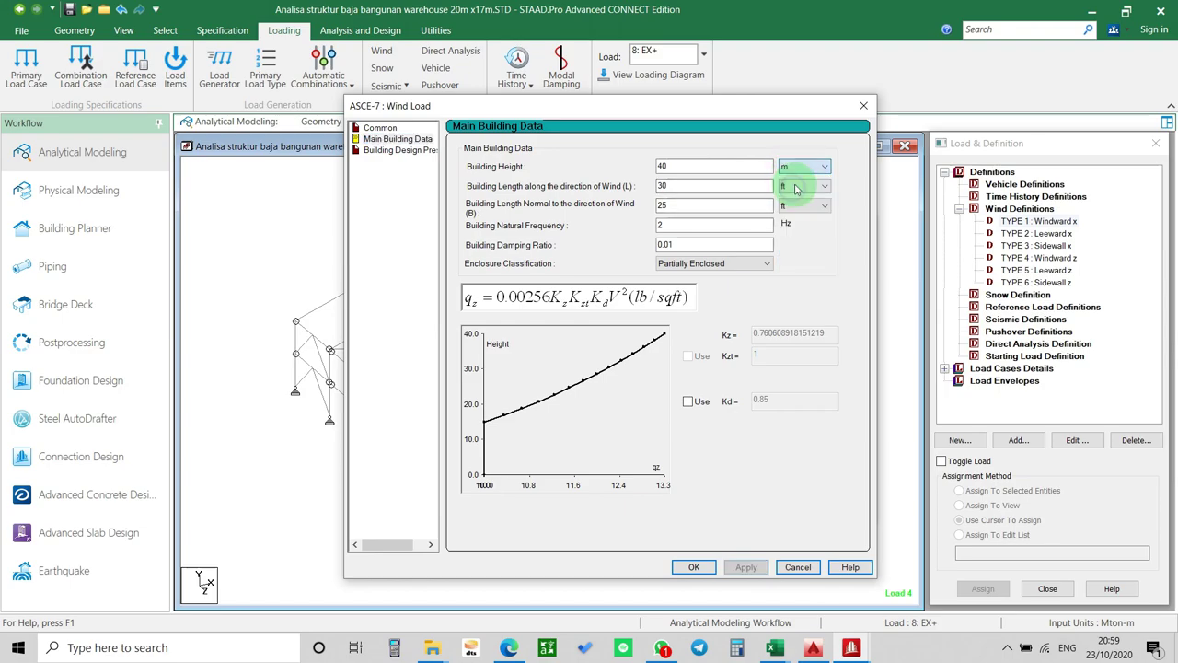
click(797, 188)
click(797, 209)
click(801, 205)
click(799, 229)
Set the building height to 7 m in the main building data.
drag(776, 115, 903, 134)
drag(661, 124, 819, 134)
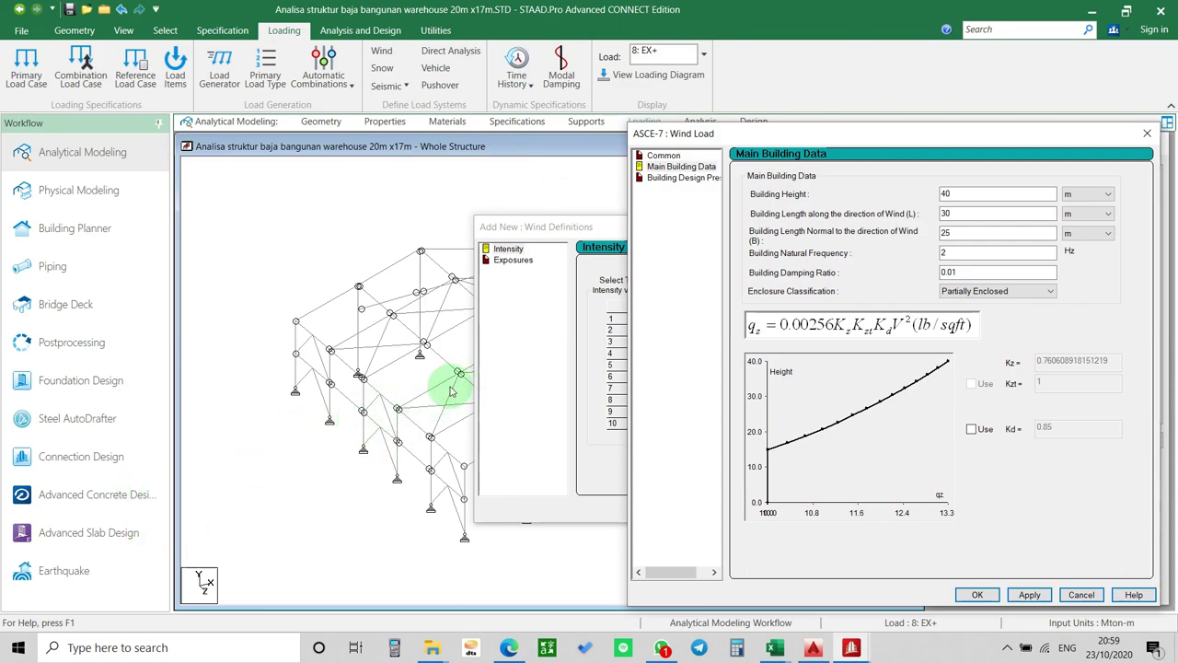
drag(866, 133, 680, 104)
click(788, 168)
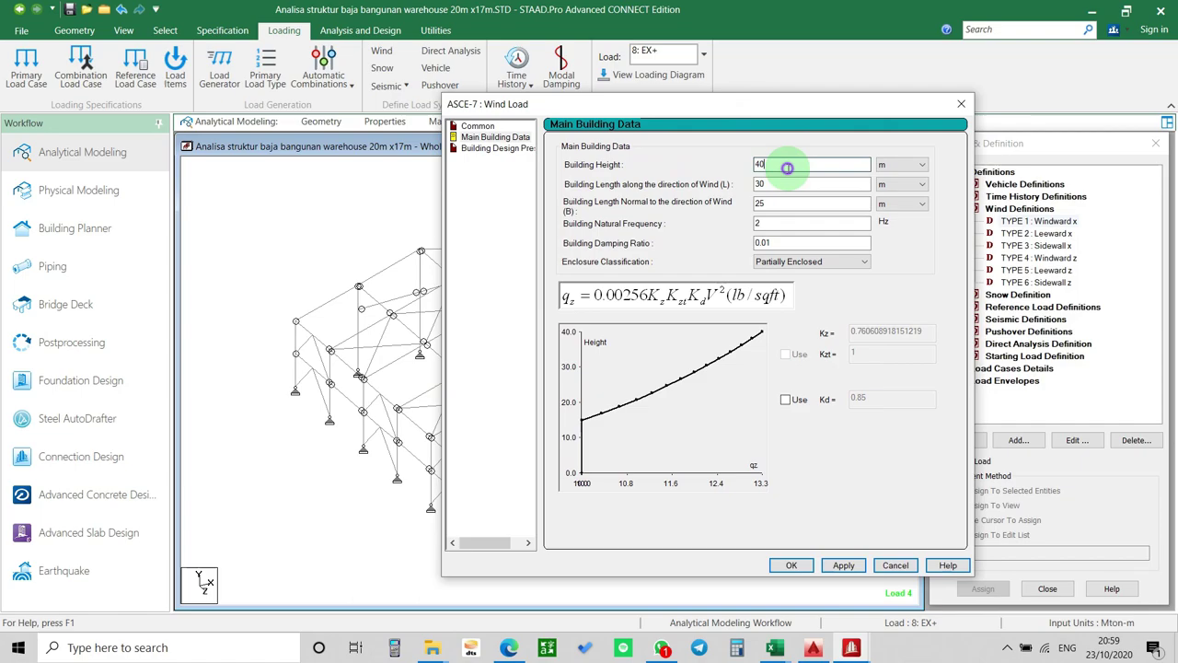
double_click(782, 166)
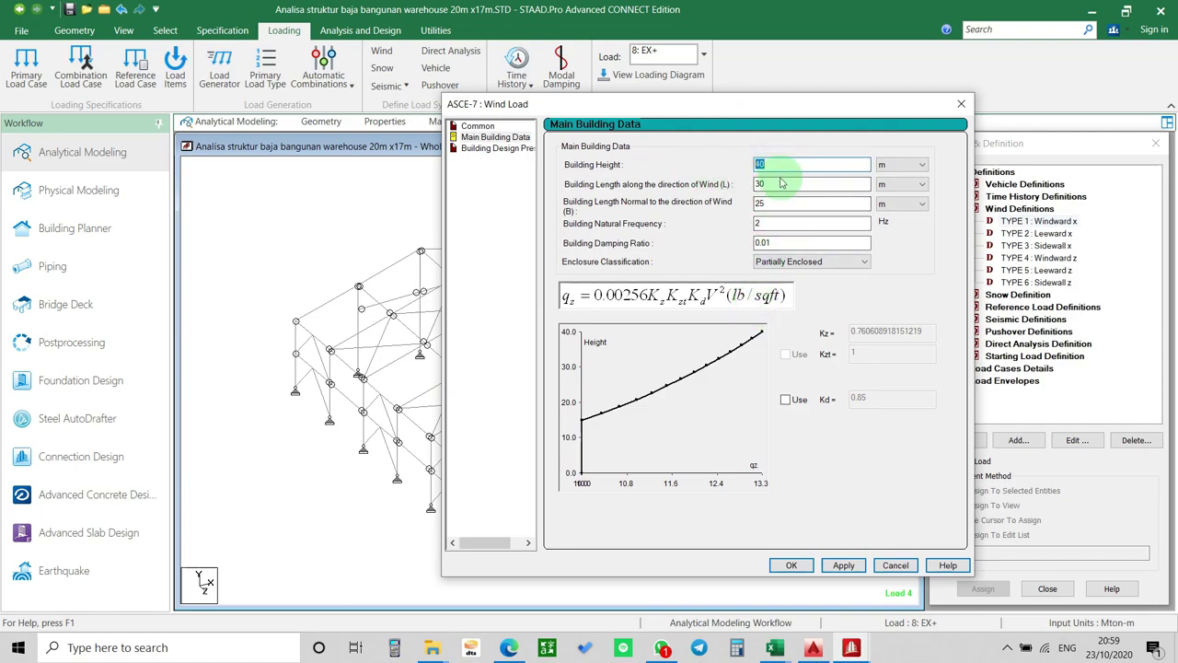
double_click(781, 165)
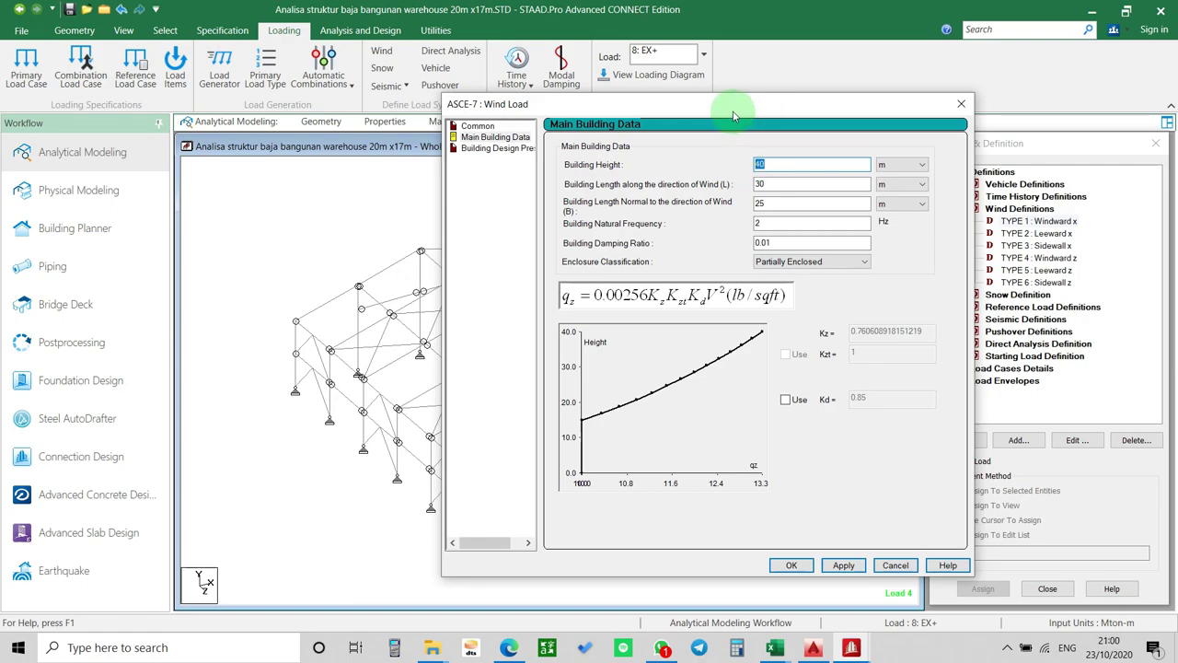
text(7)
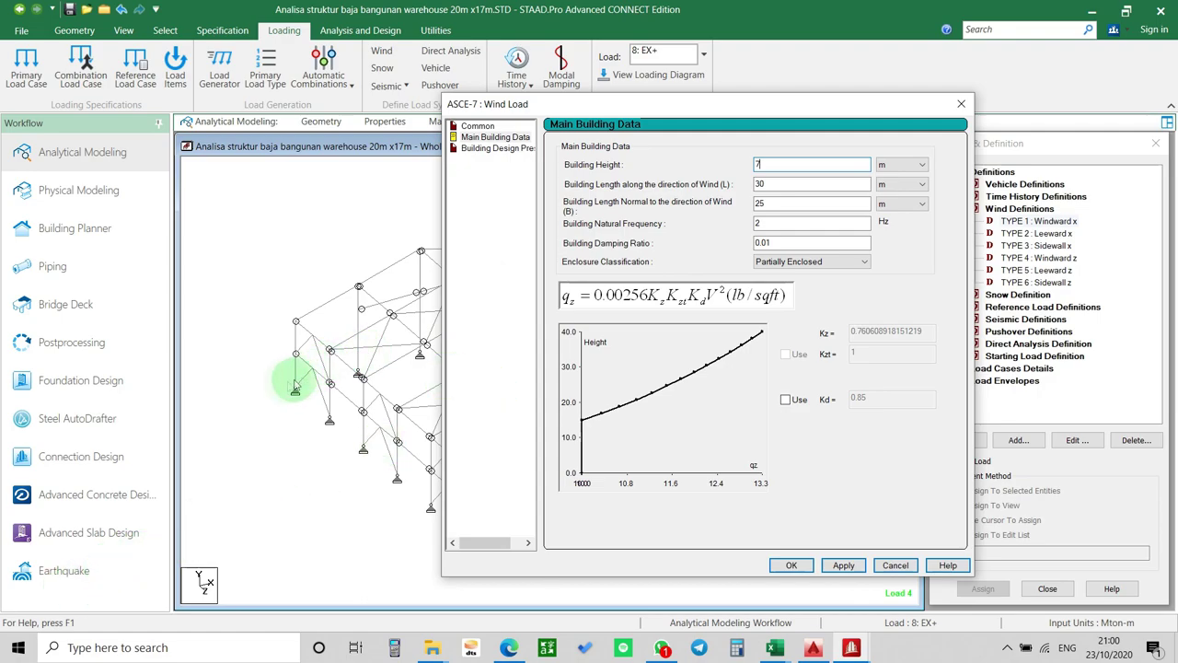
Set the building length along the wind to 17 m and normal to it to 20 m, choose Enclosed Building, and apply the data.
drag(651, 102, 700, 101)
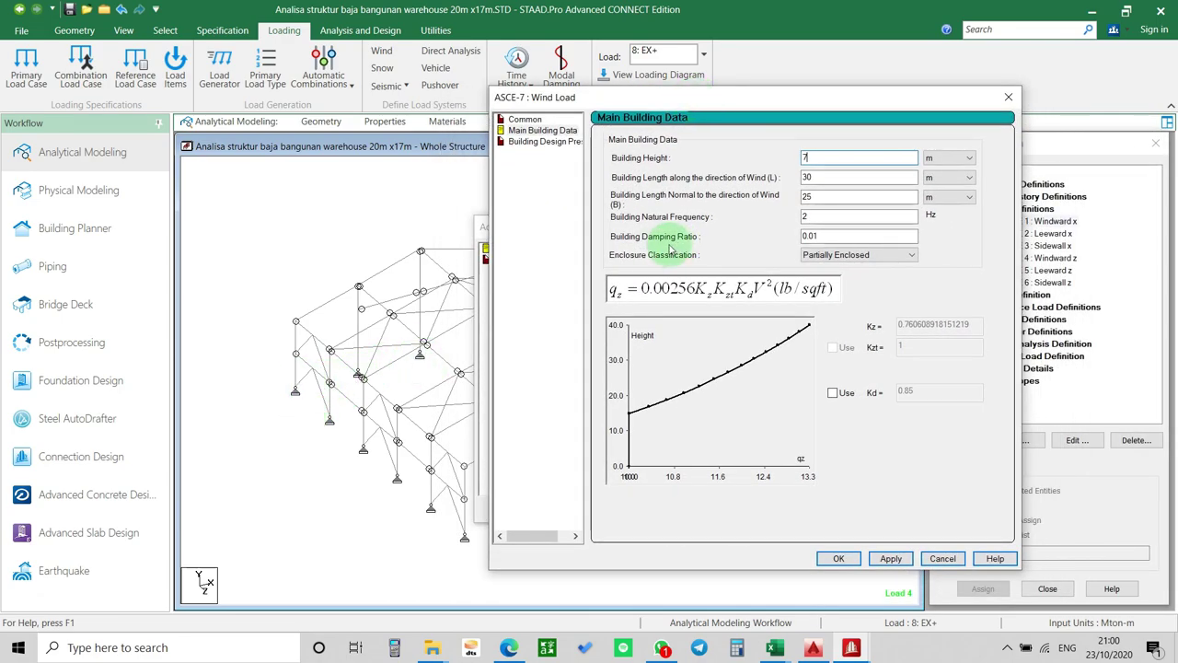
double_click(819, 177)
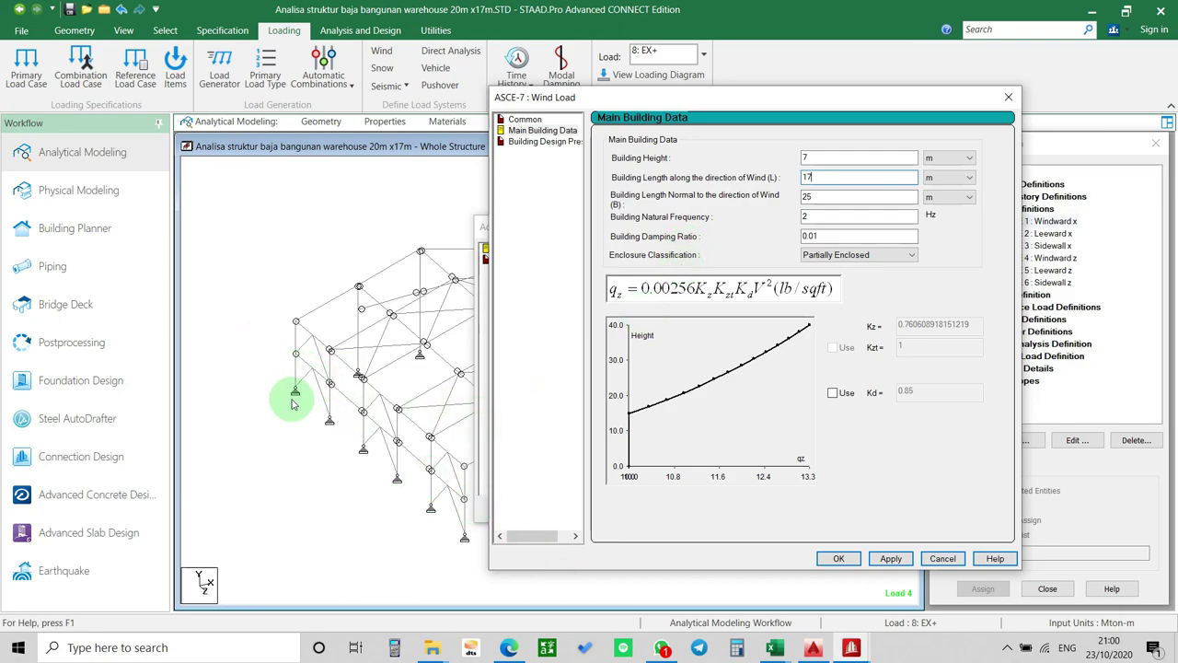
click(1154, 145)
double_click(829, 196)
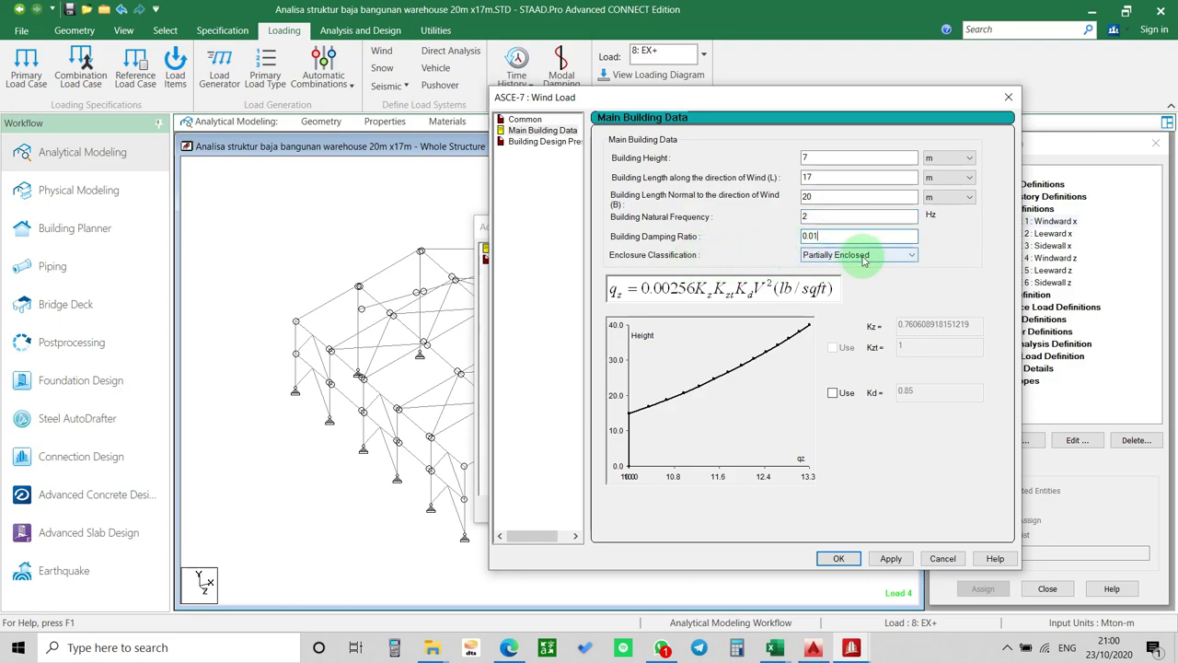
click(859, 255)
click(847, 288)
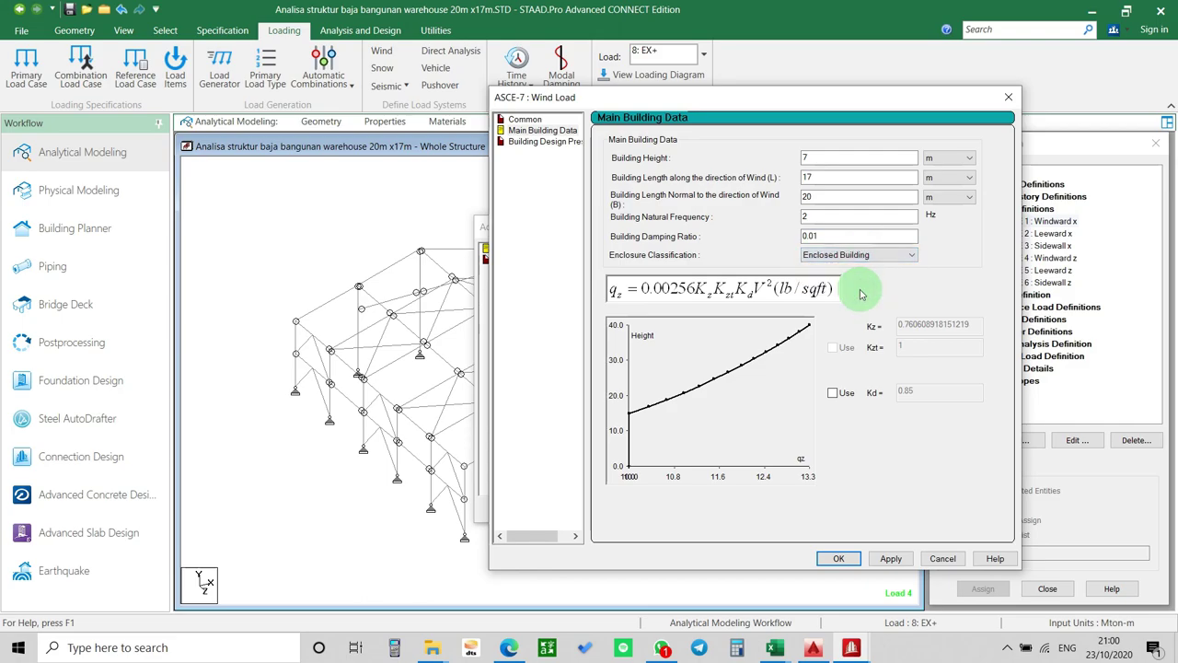
drag(801, 97, 714, 72)
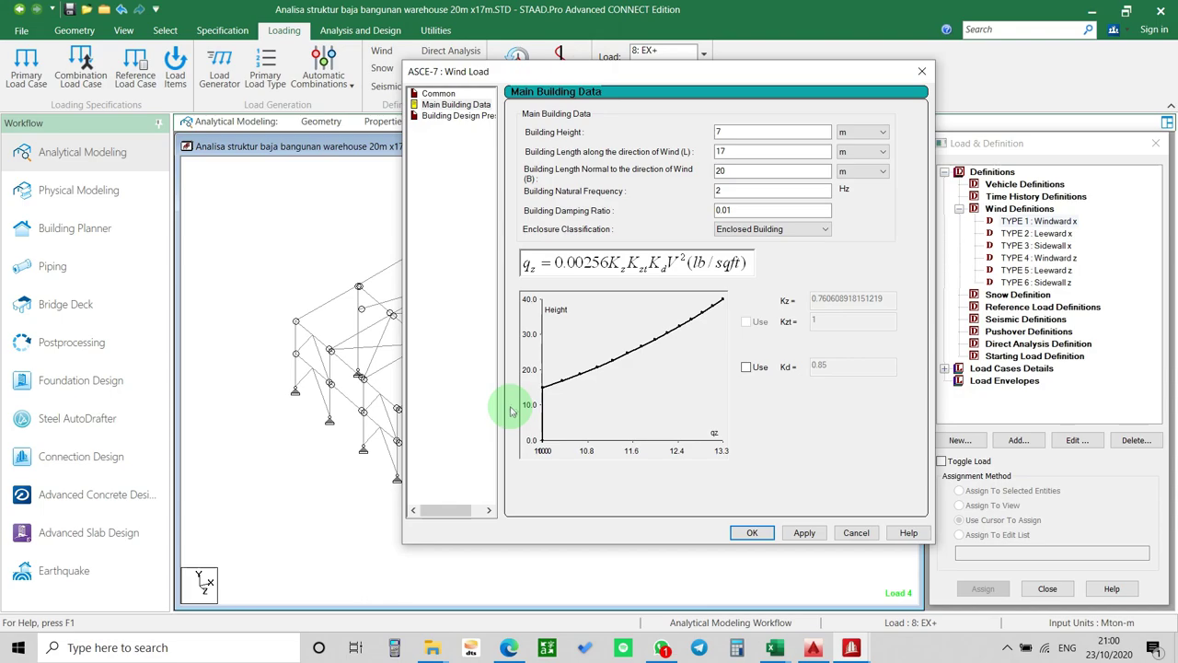
click(804, 534)
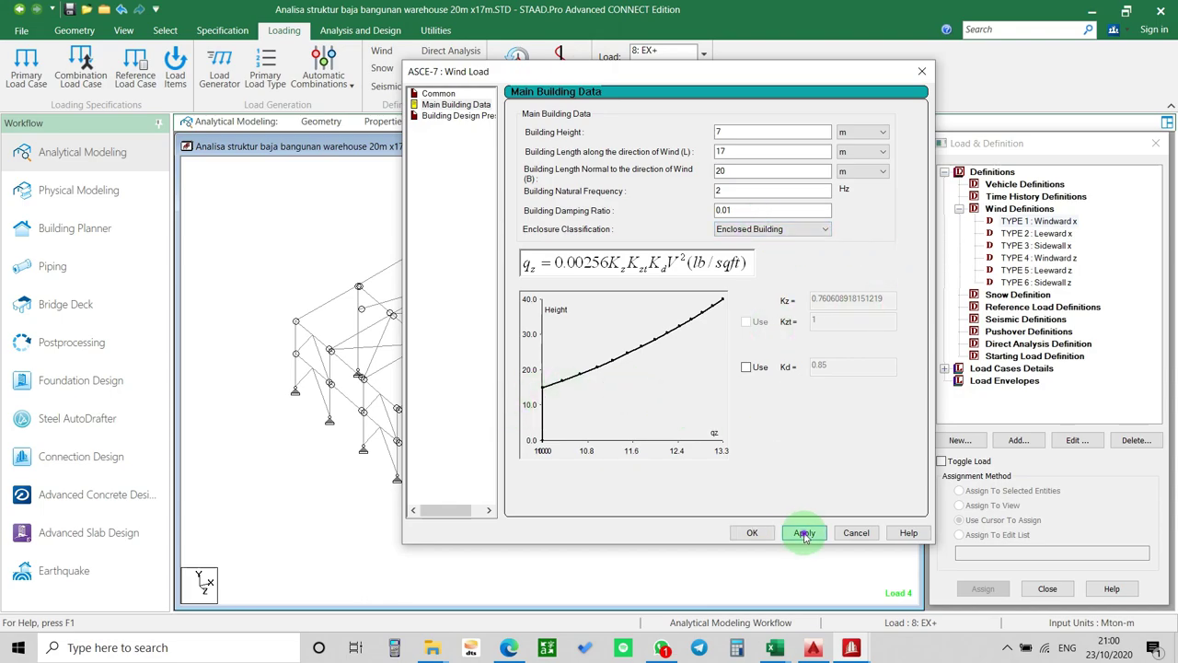
Generate the ASCE-7 design pressure for the windward wall and add the calculated intensity to TYPE 1 : Windward x.
click(488, 118)
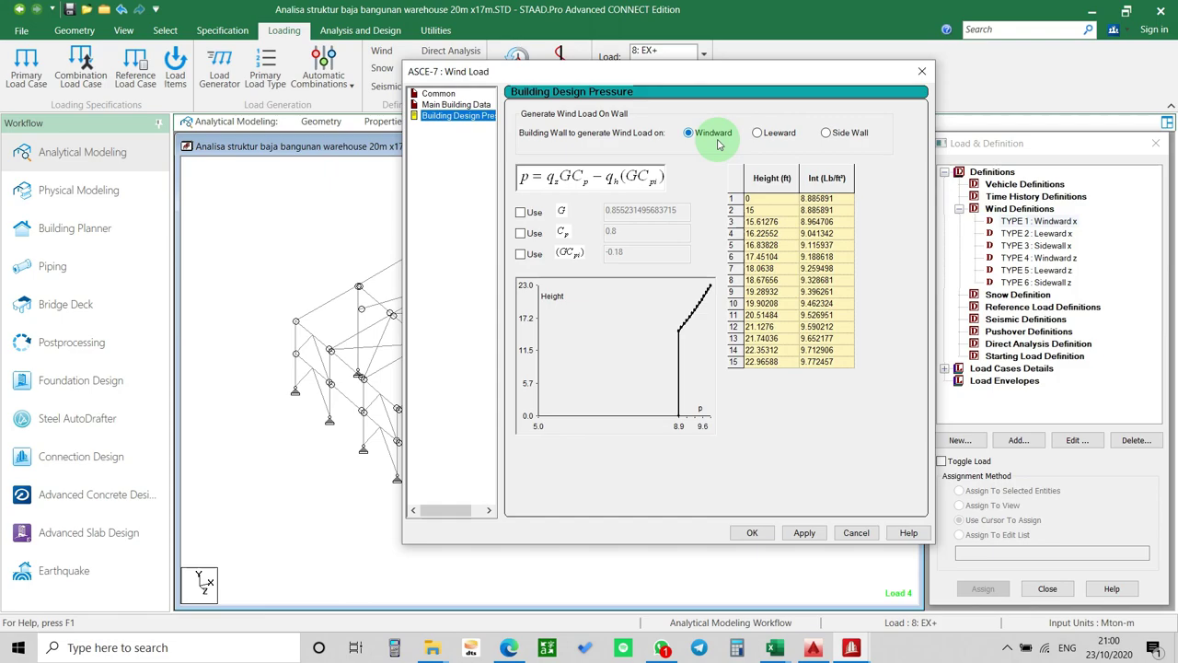
click(754, 533)
click(745, 512)
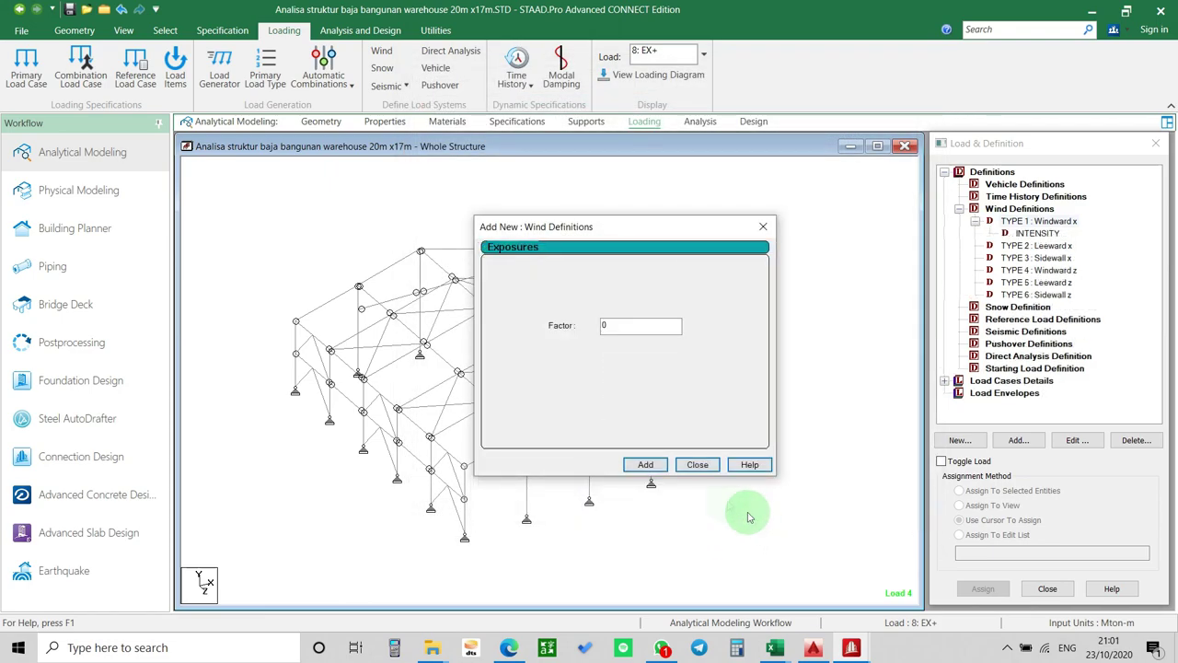
Add an exposure factor of 1 to the Windward x wind definition and finish adding definitions.
text(1)
click(645, 464)
click(698, 464)
Assign the Windward x exposure to all nodes of the structure, confirm the assignment, and collapse the Windward x entry.
click(1041, 246)
click(165, 30)
click(18, 69)
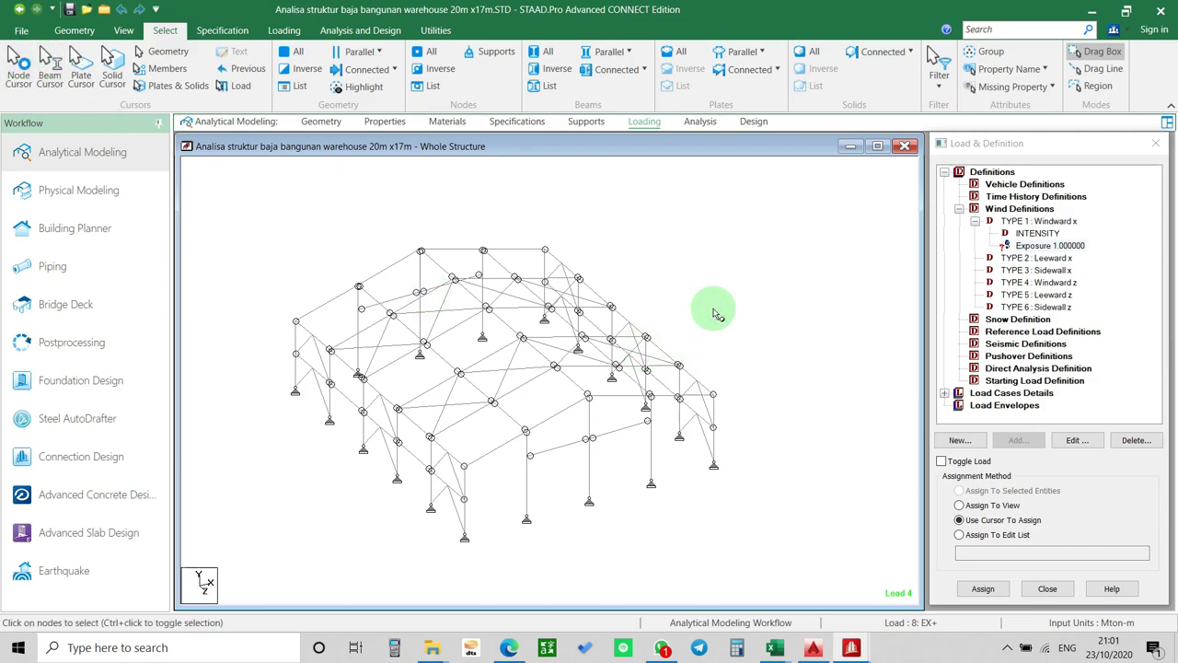
key(ctrl+a)
click(987, 490)
click(983, 588)
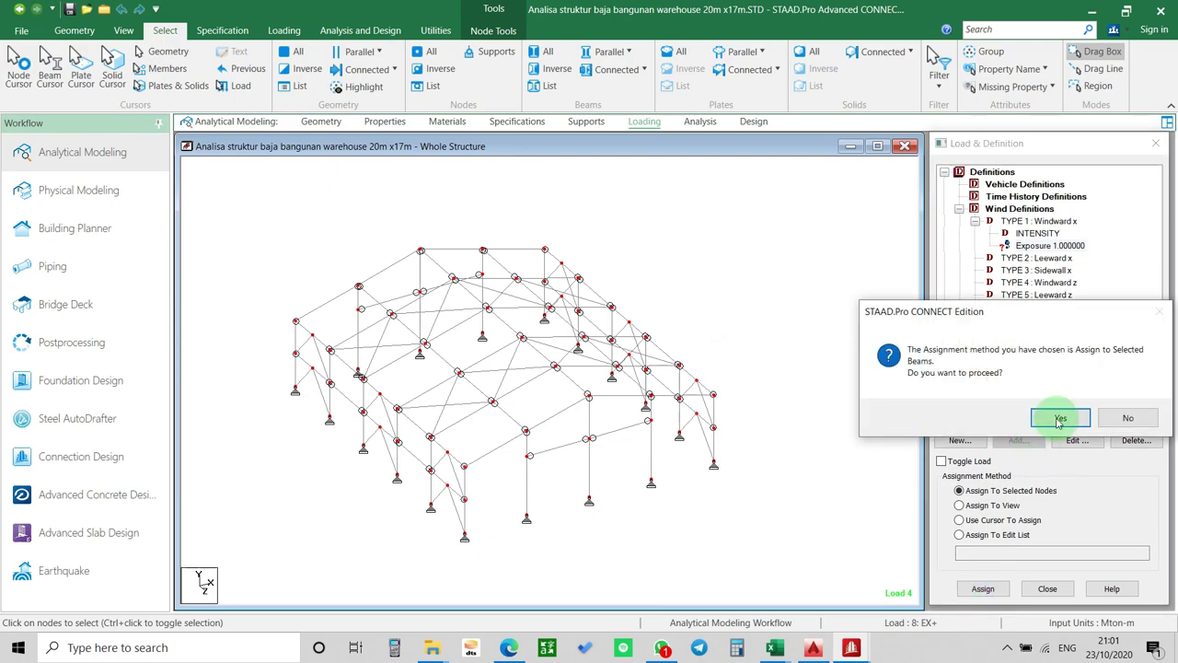
click(1059, 419)
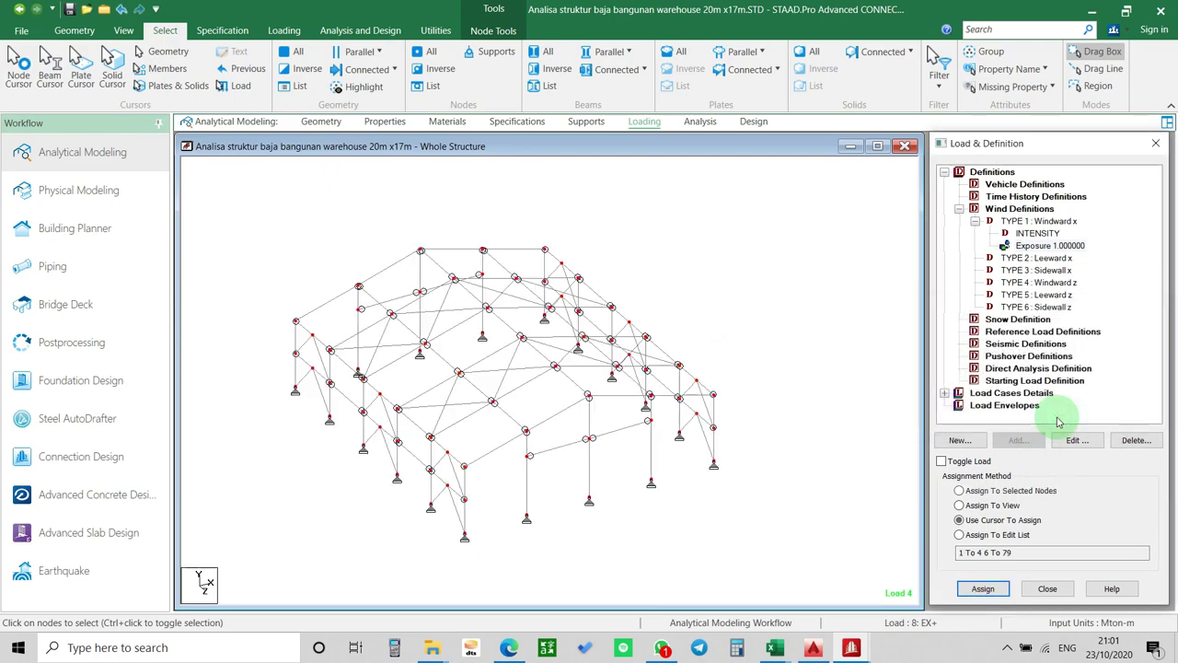
click(975, 222)
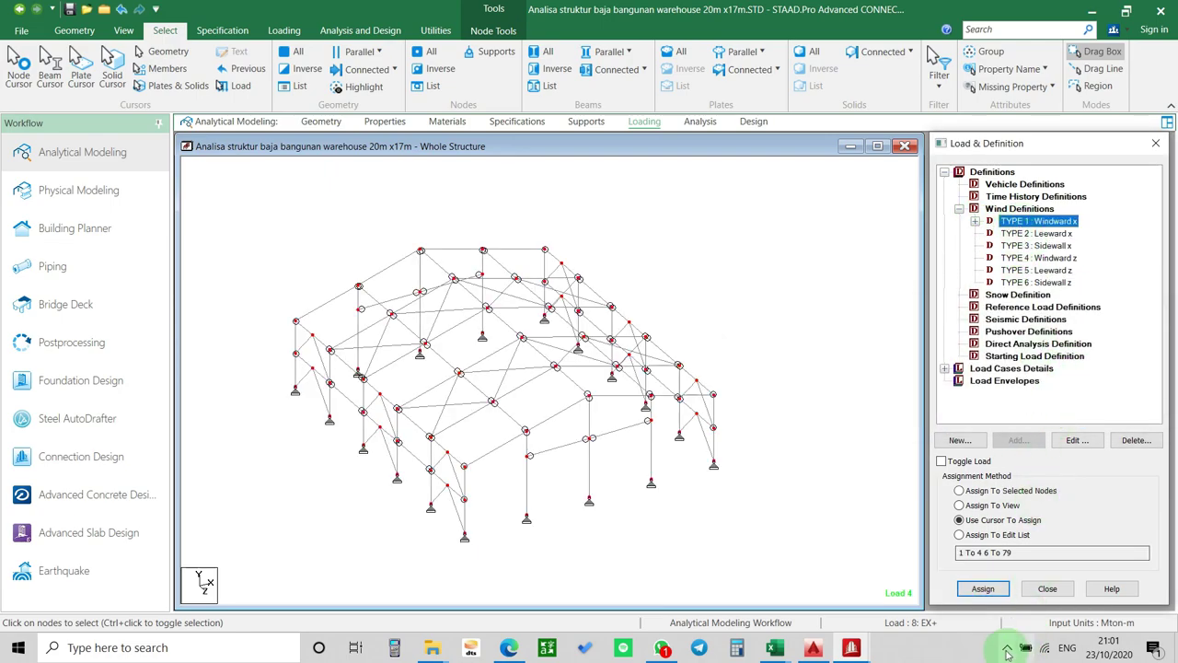
click(1008, 647)
click(982, 588)
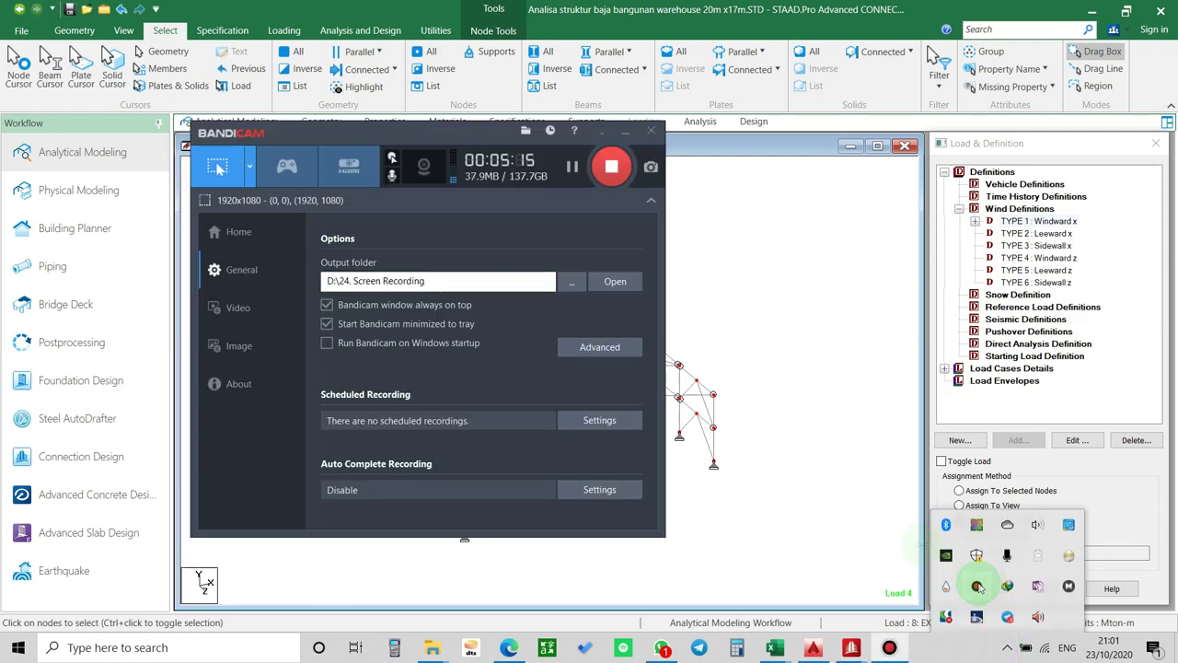
click(601, 134)
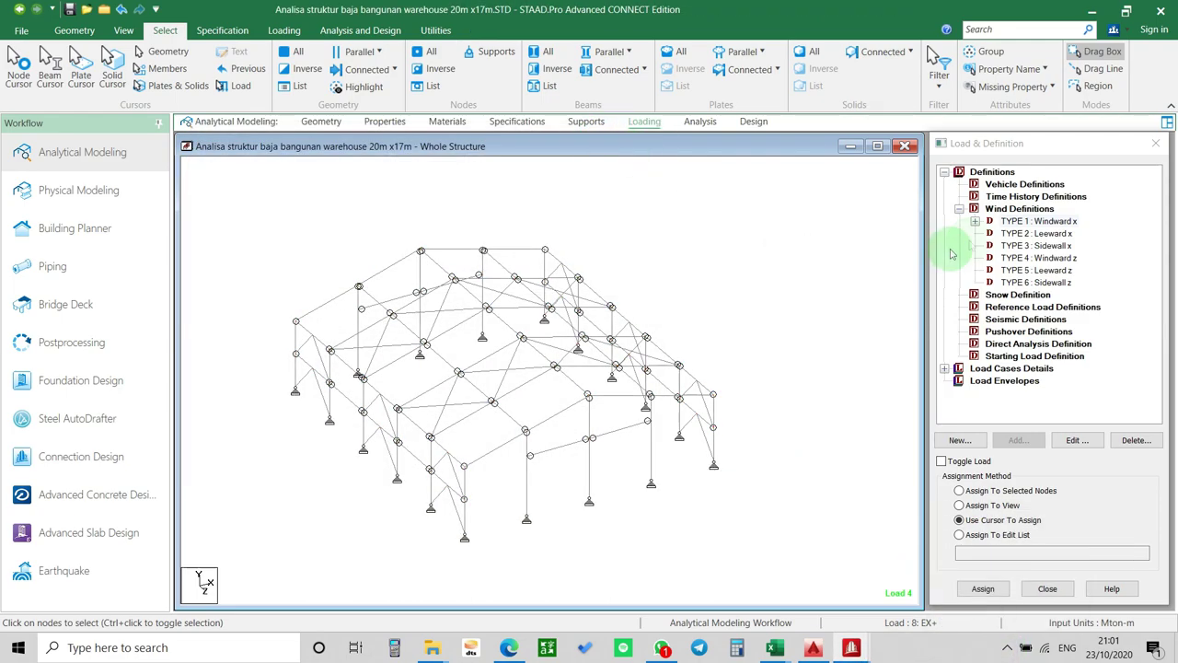
click(1043, 234)
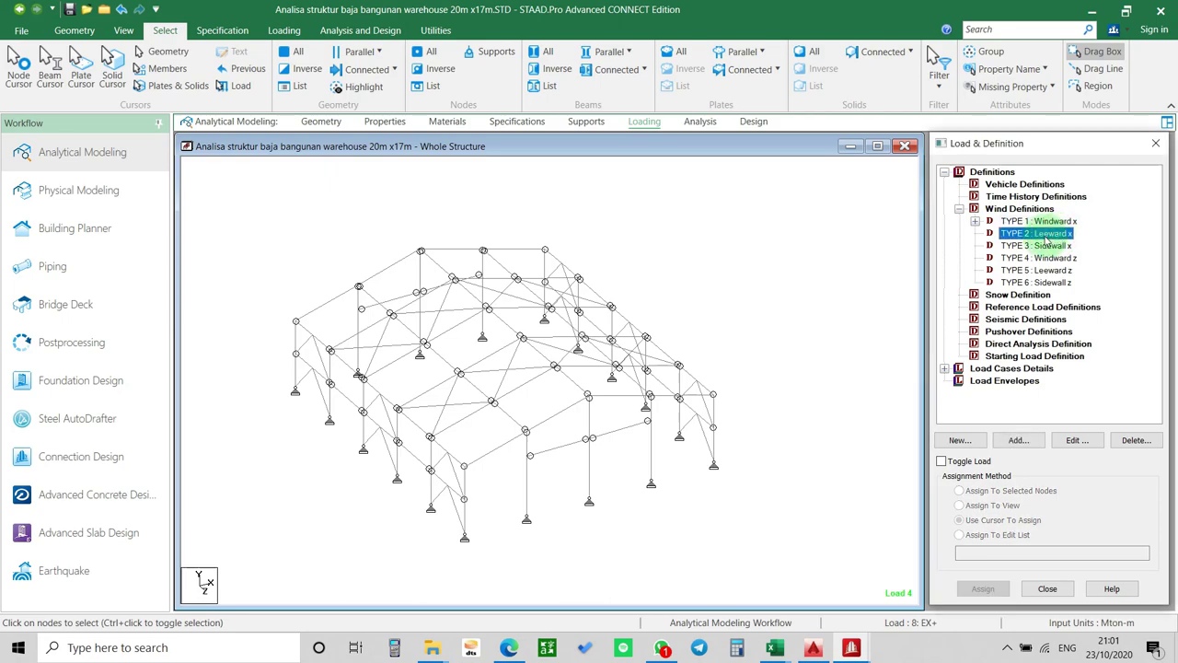
click(1019, 440)
drag(555, 225, 622, 446)
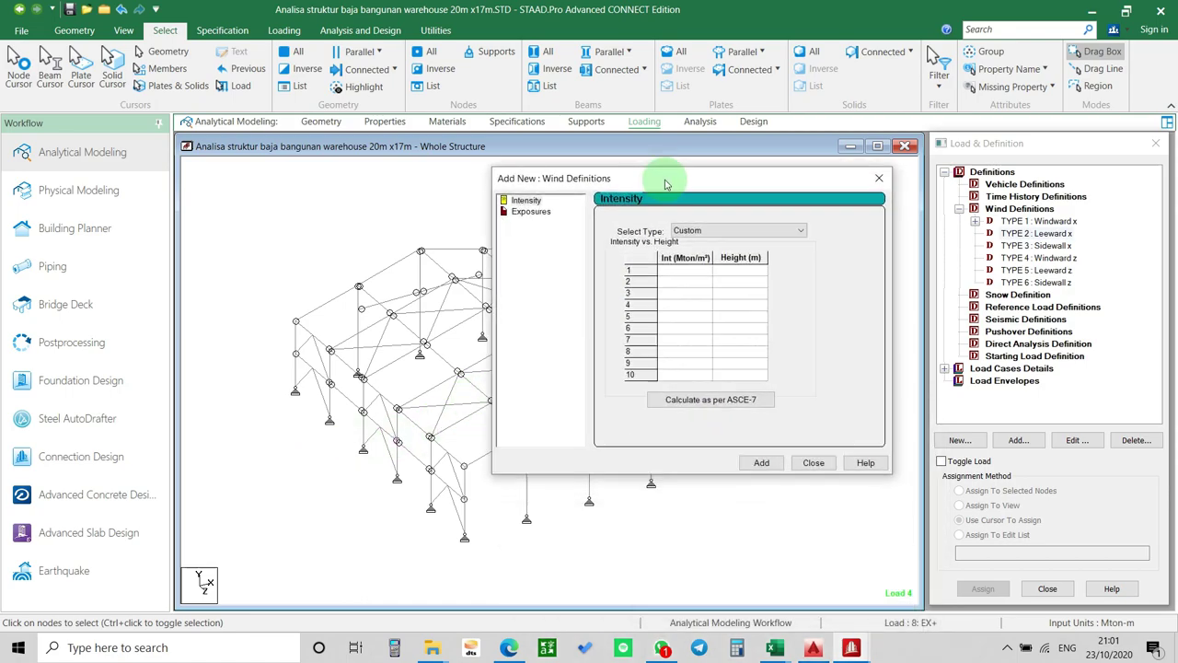
drag(663, 148, 660, 193)
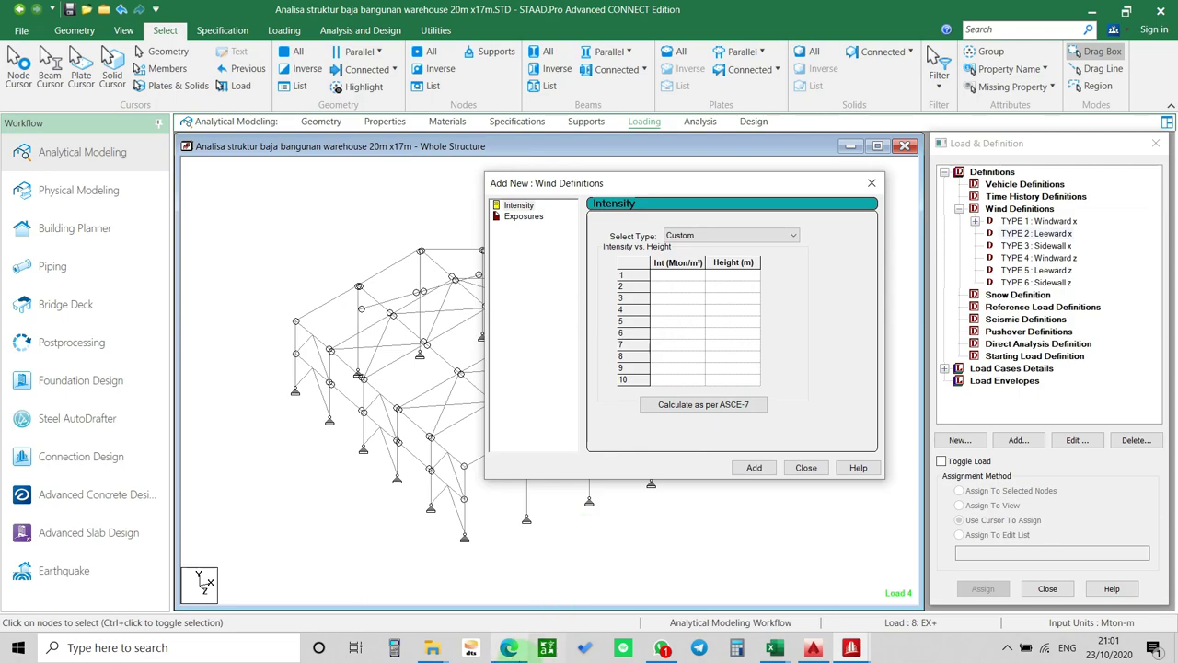
Switch to the browser, view the Staad Pro Basic #6 wind load tutorial among The Civilers' YouTube videos, and return to STAAD.Pro.
click(508, 647)
click(277, 11)
click(86, 7)
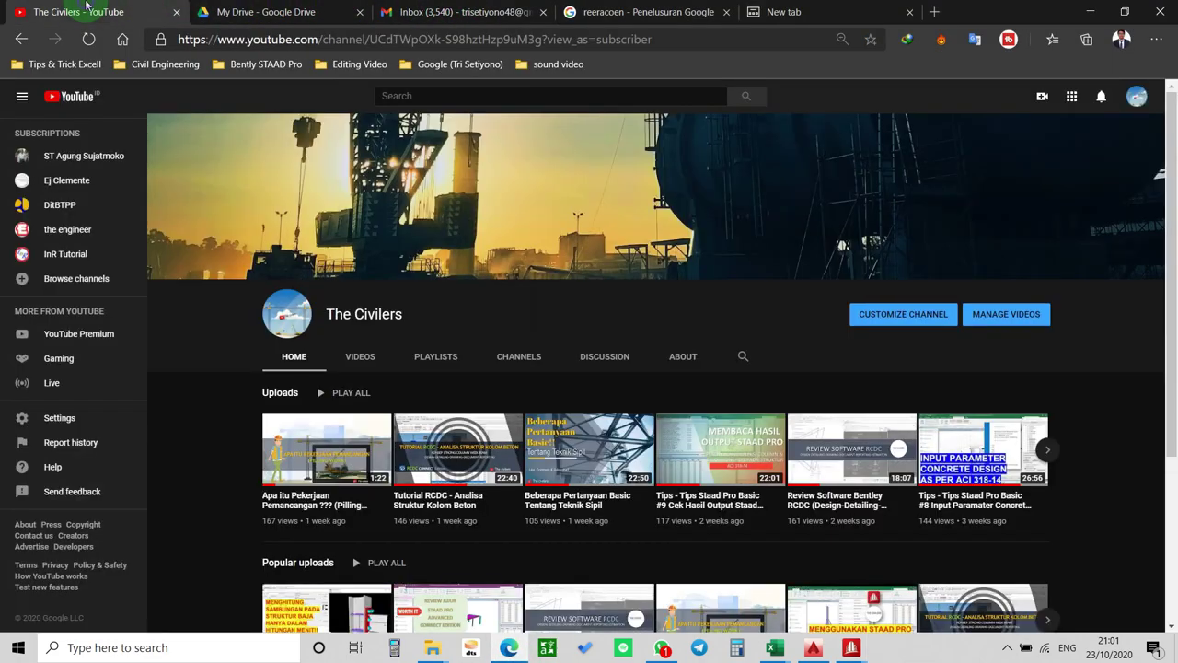
click(366, 360)
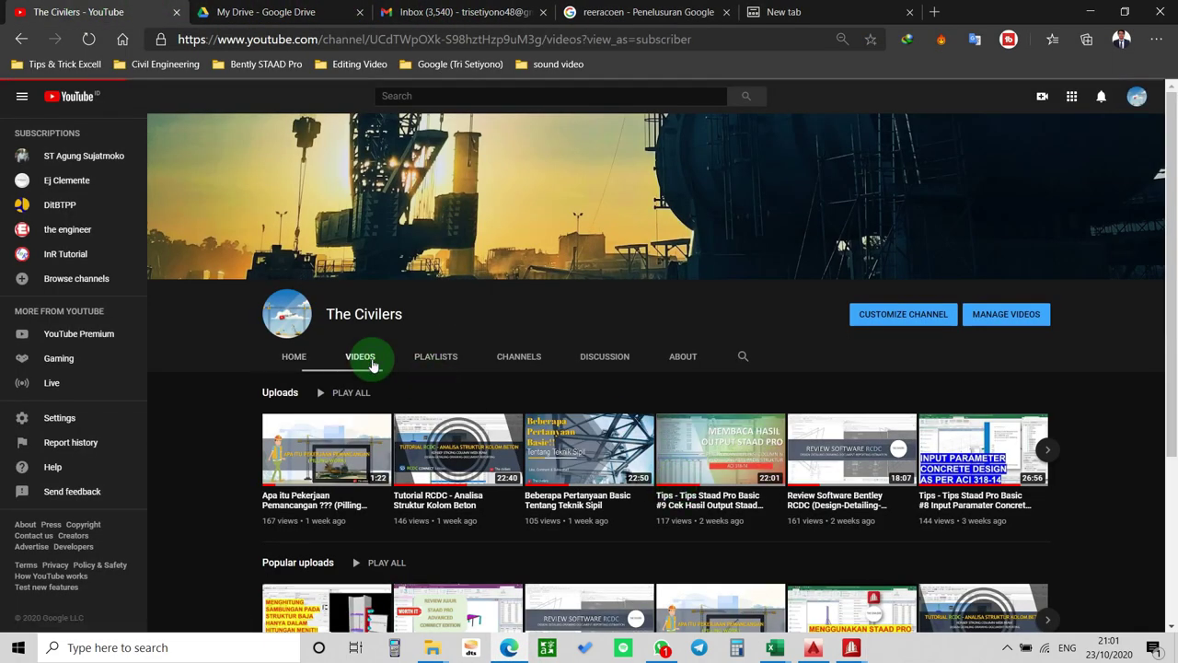
scroll(516, 398, down, 3)
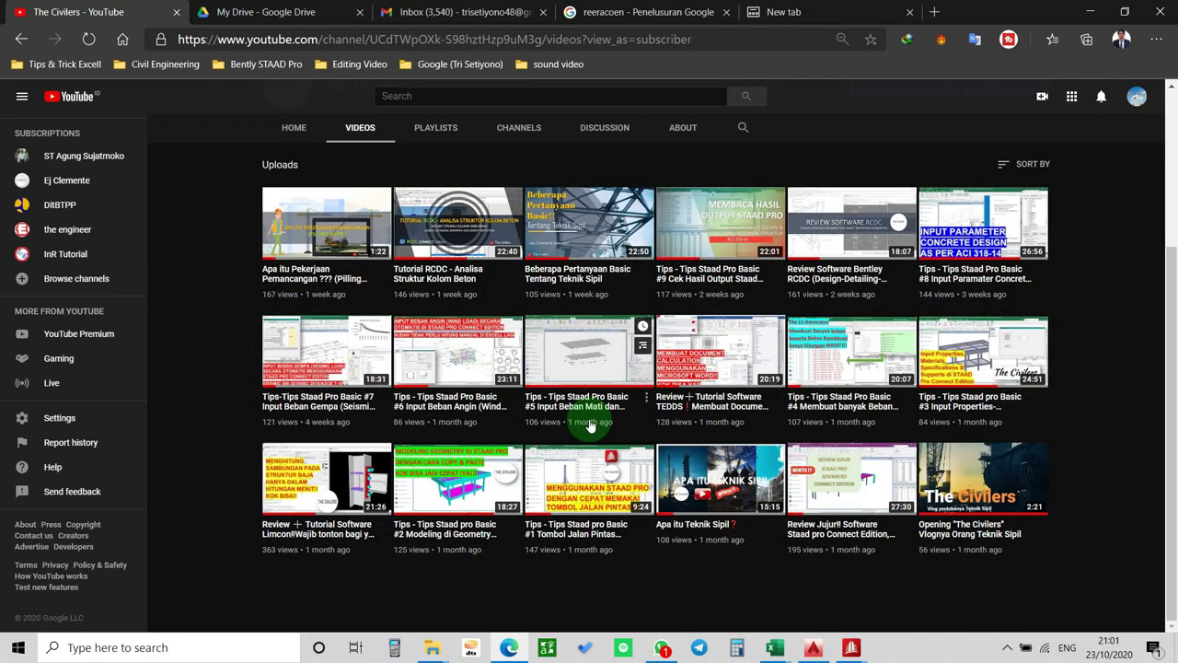
click(435, 398)
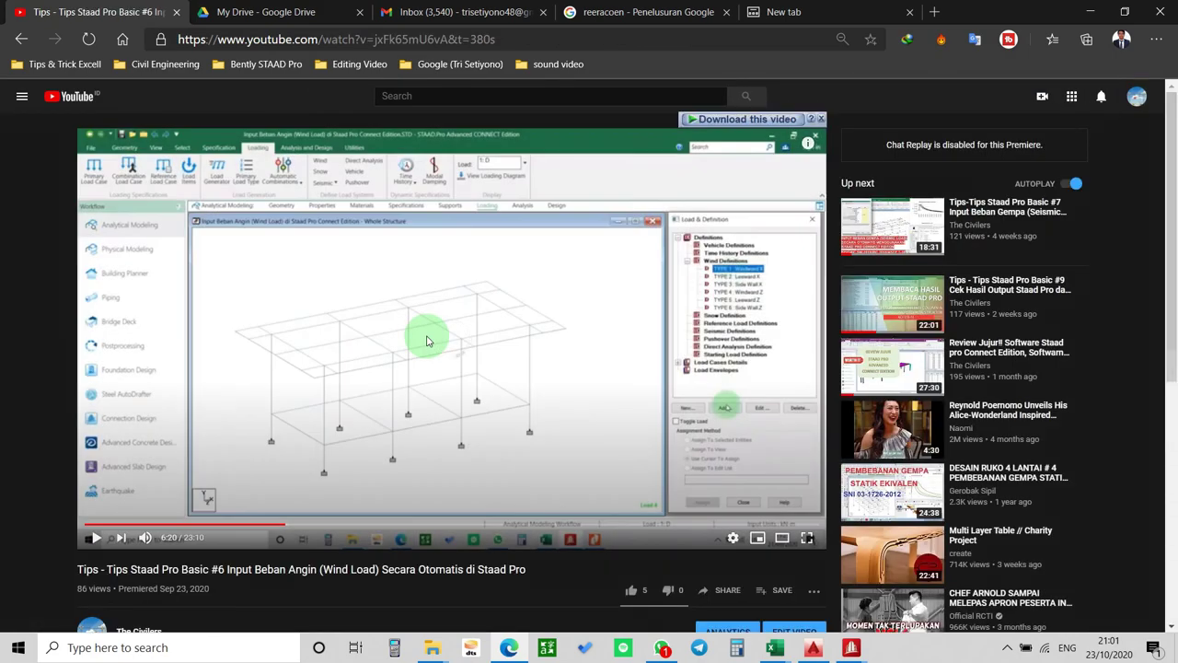
scroll(440, 481, down, 1)
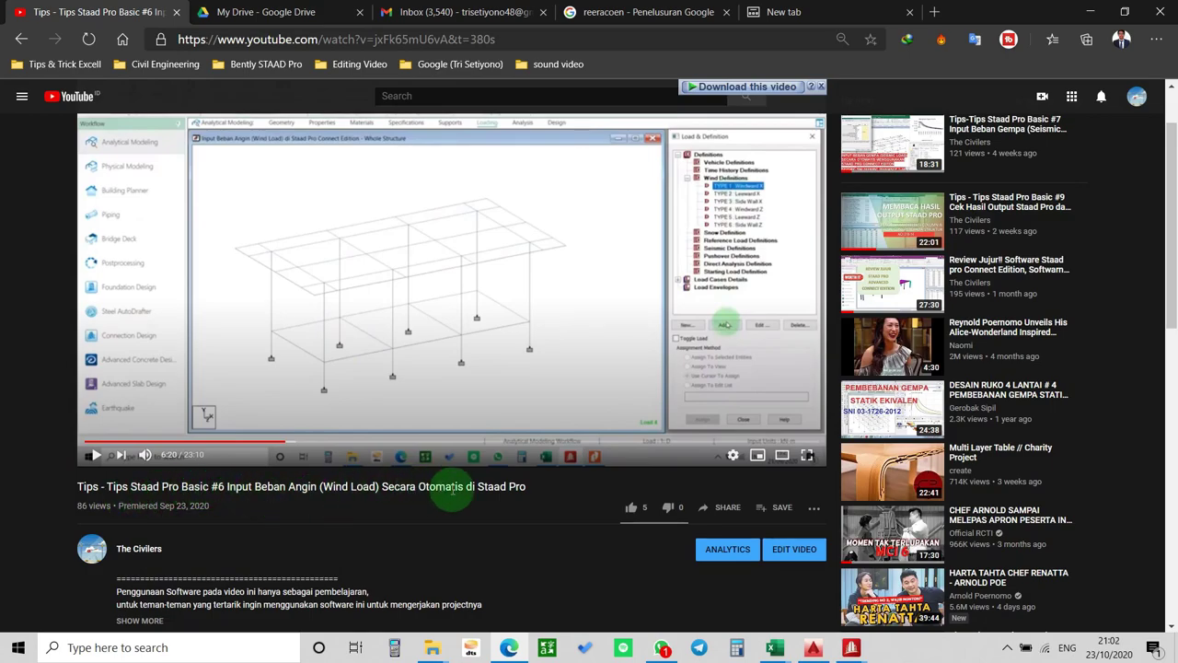
scroll(536, 500, up, 1)
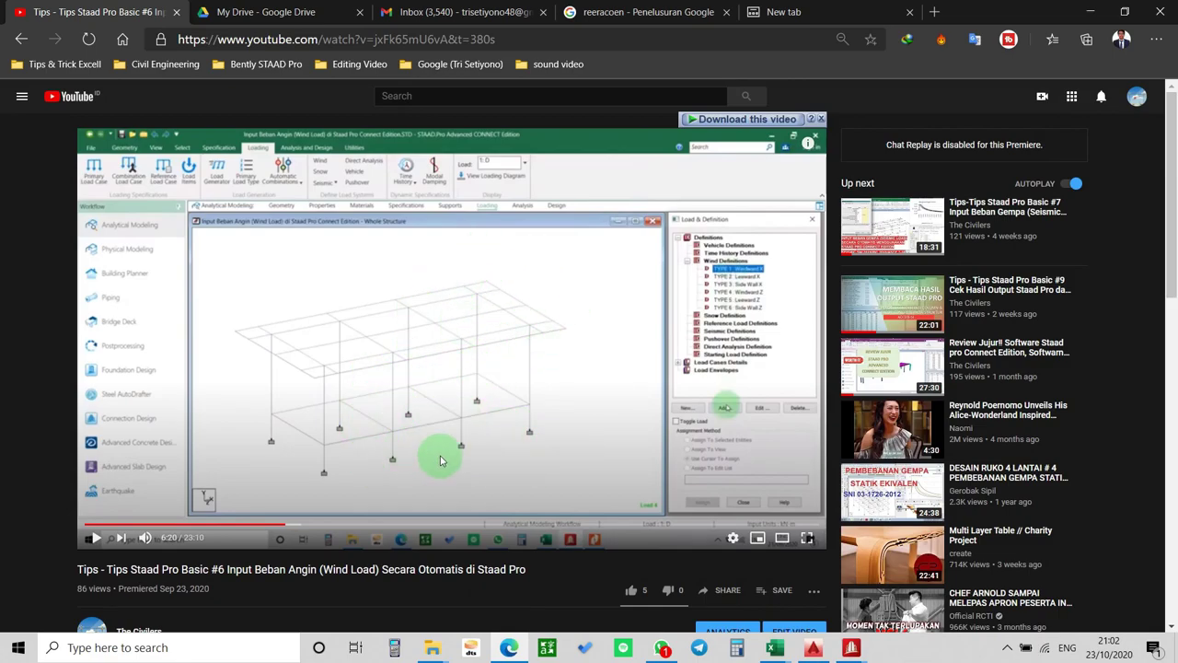
click(1080, 11)
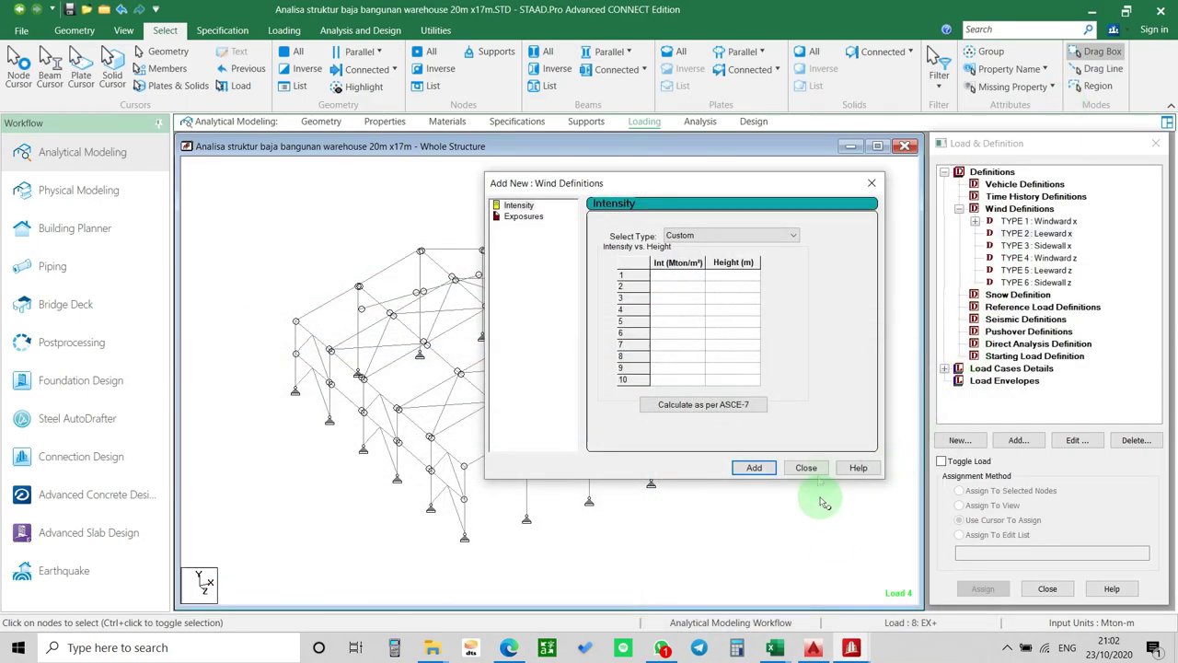
Start an ASCE-7 intensity calculation for TYPE 2 : Leeward x and apply a basic wind speed of 40 m/sec.
drag(709, 189, 750, 170)
click(910, 164)
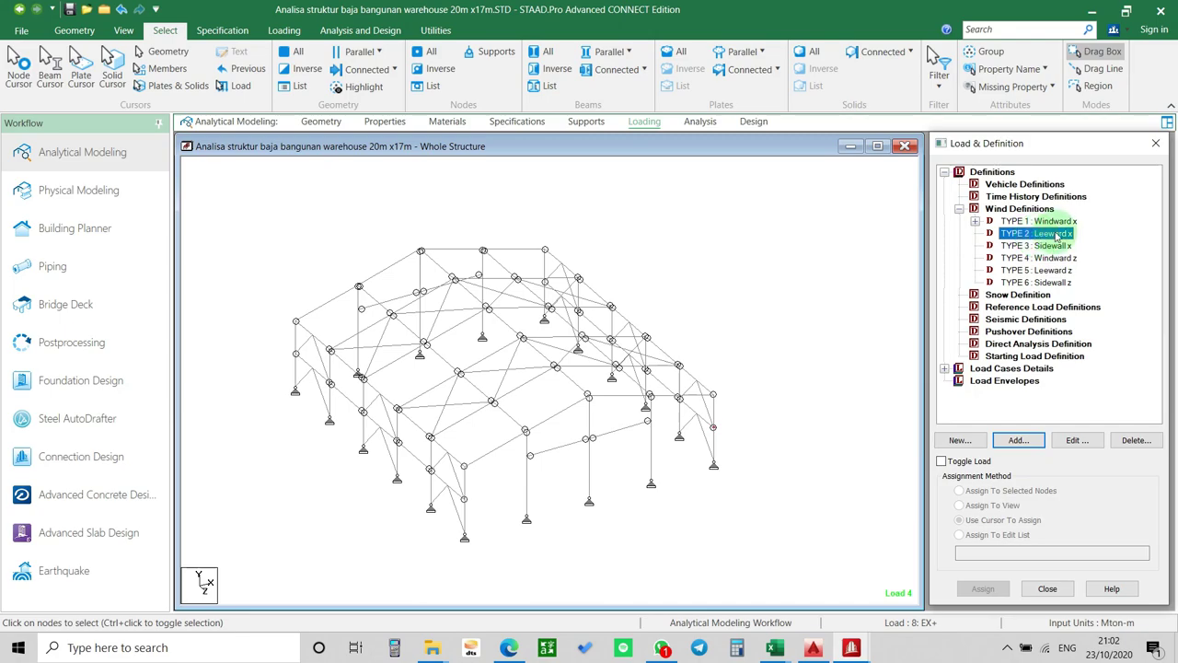
click(1018, 440)
click(734, 451)
click(849, 237)
click(849, 260)
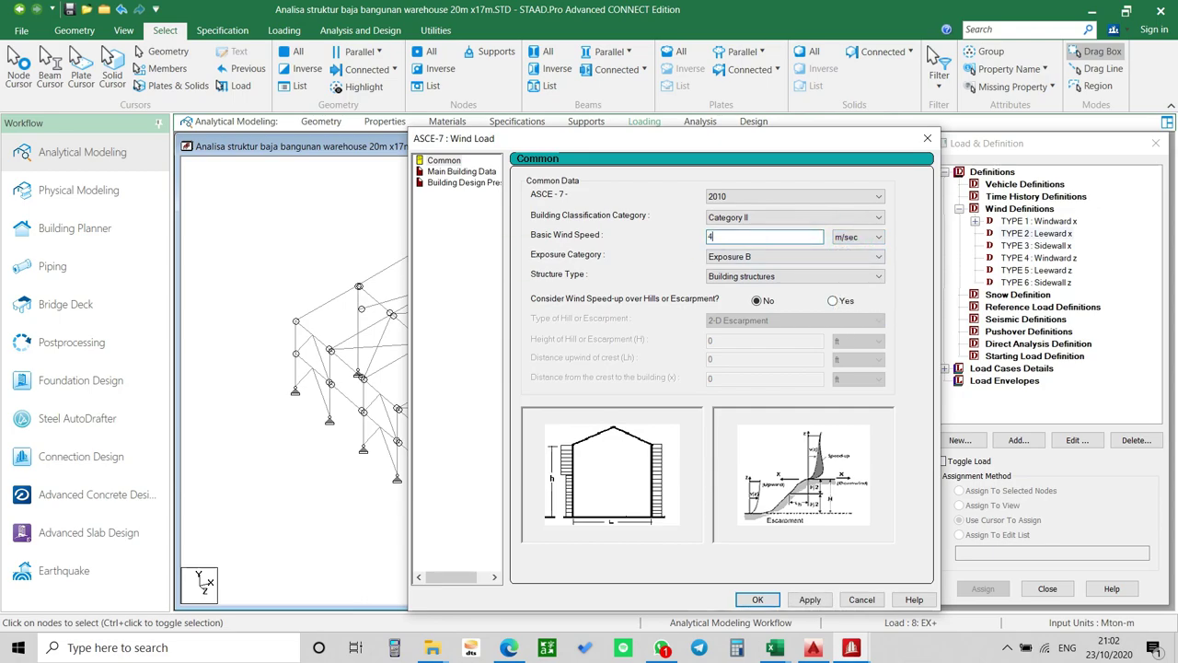
text(40)
click(737, 260)
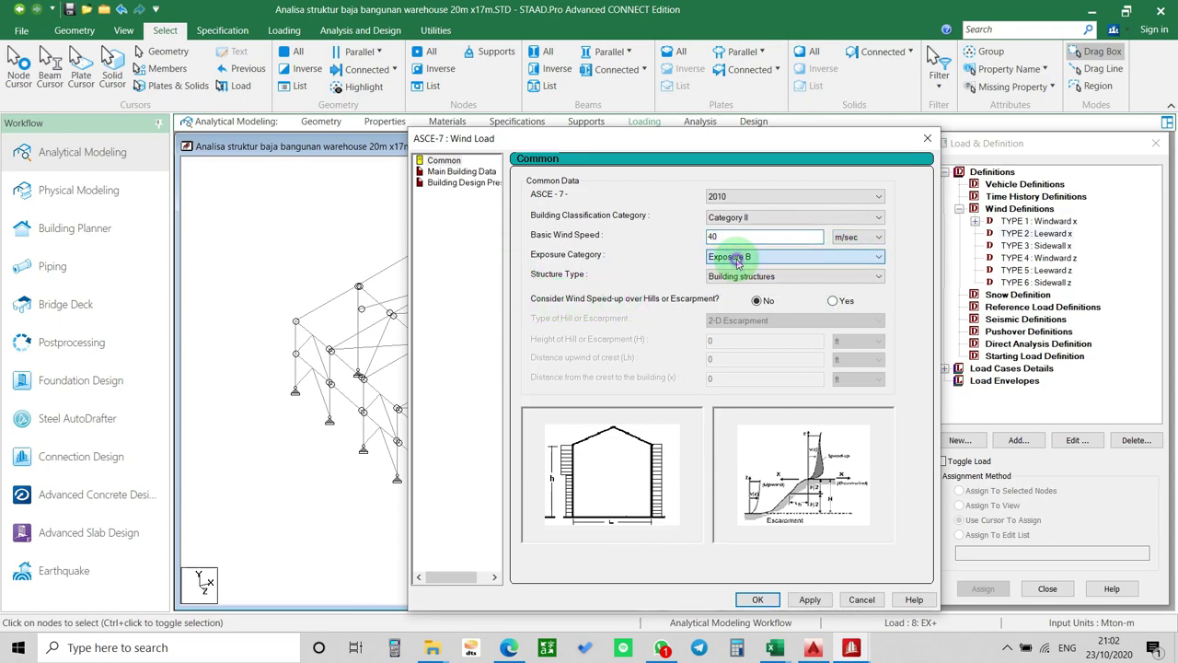
click(811, 600)
Change the units of the building height and both building lengths to metres in the main building data.
click(460, 171)
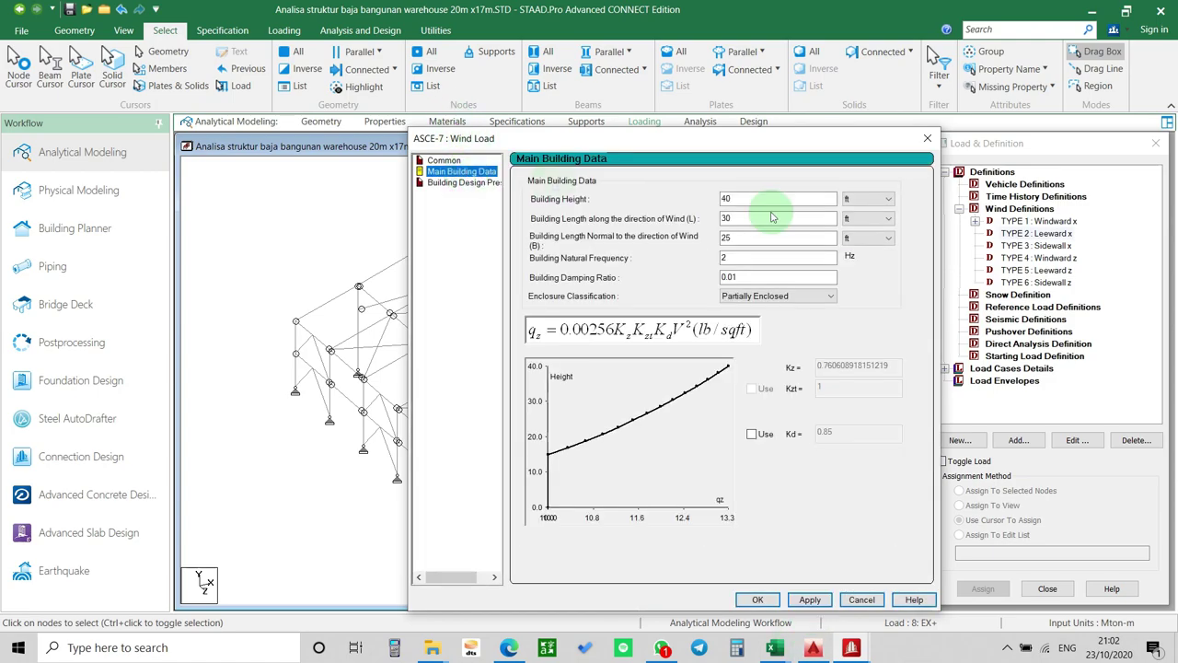
click(882, 202)
click(871, 222)
click(874, 219)
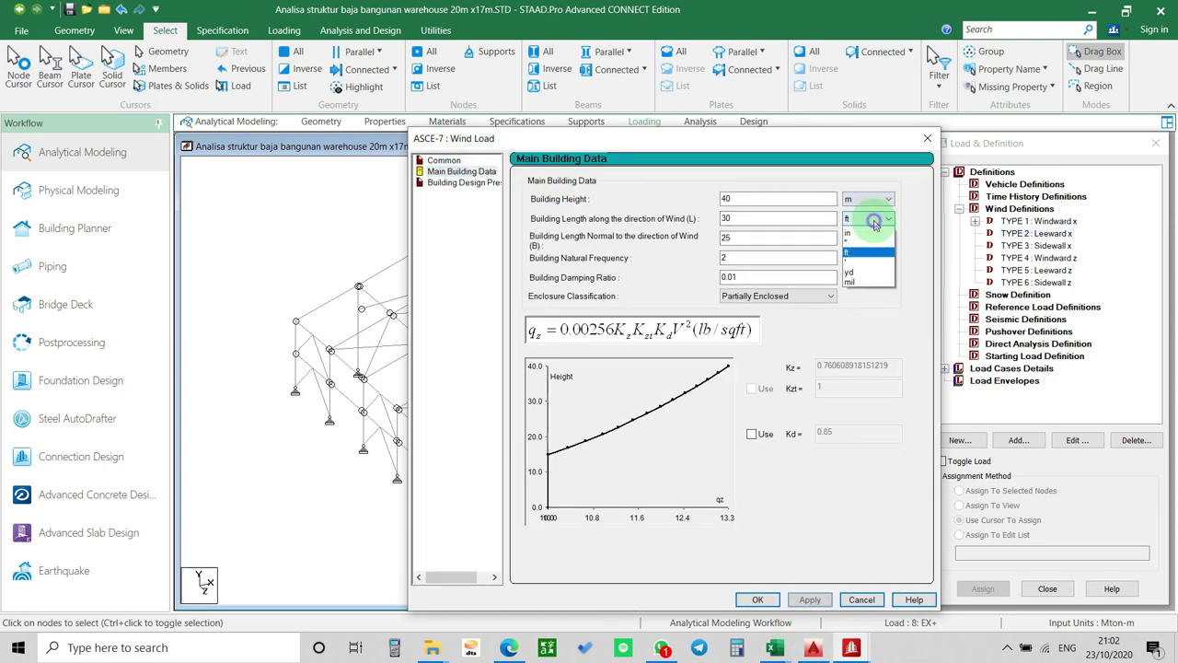
click(868, 244)
click(876, 237)
click(868, 261)
Set building height 7 m, length along wind 17 m, length normal to wind 20 m and Enclosed Building, applying the data.
double_click(764, 200)
text(7)
double_click(737, 218)
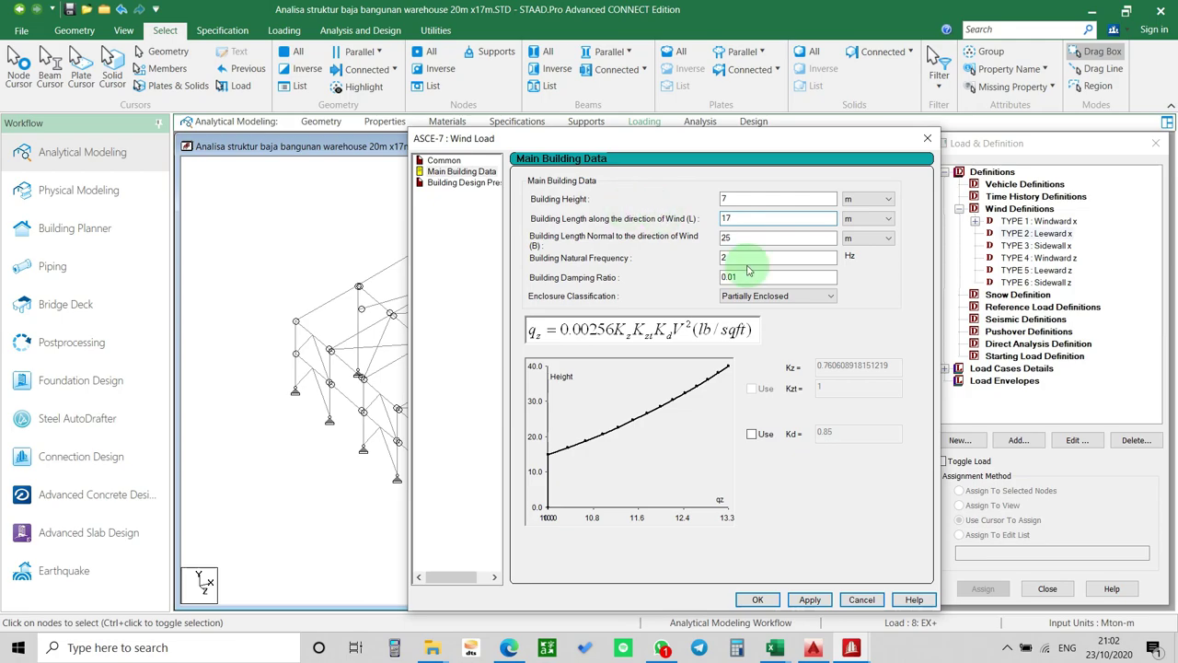
double_click(741, 238)
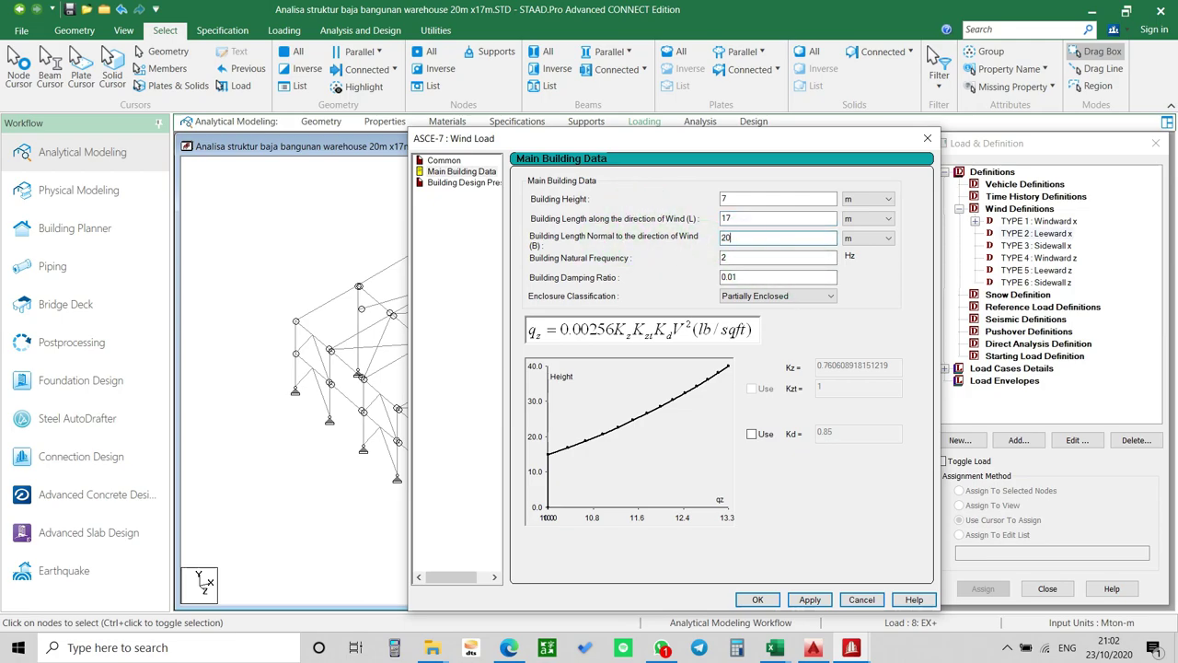
click(816, 296)
click(778, 329)
click(810, 600)
Generate the ASCE-7 design pressure for the leeward wall and add the calculated intensity to TYPE 2 : Leeward x.
click(451, 182)
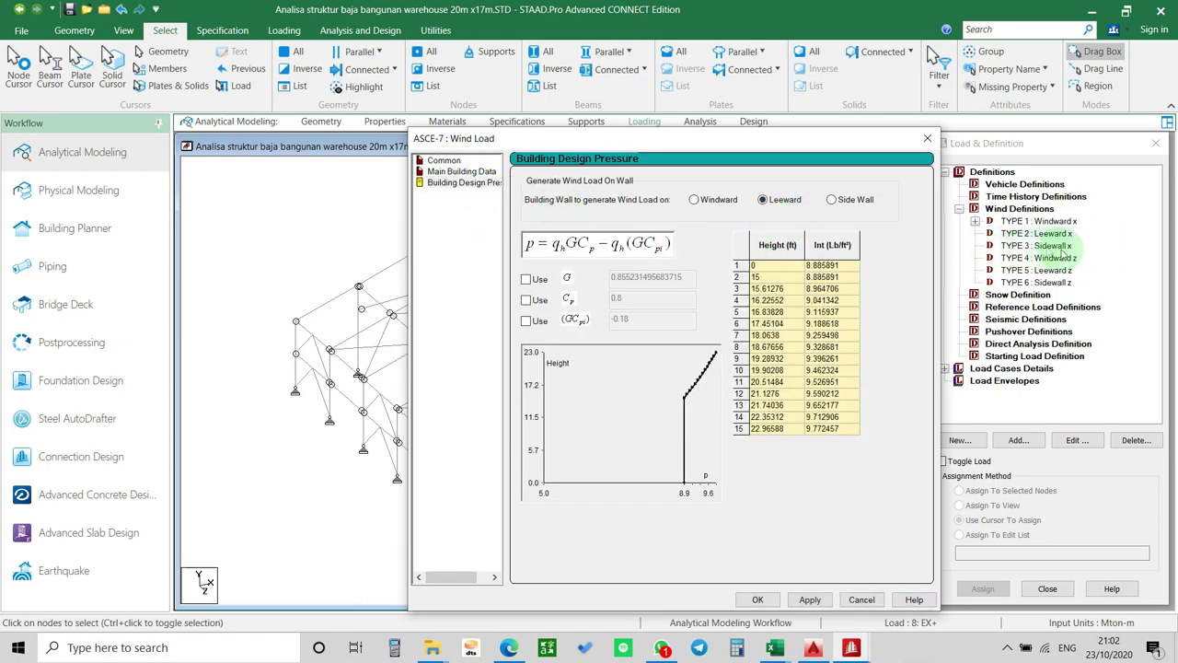
click(810, 599)
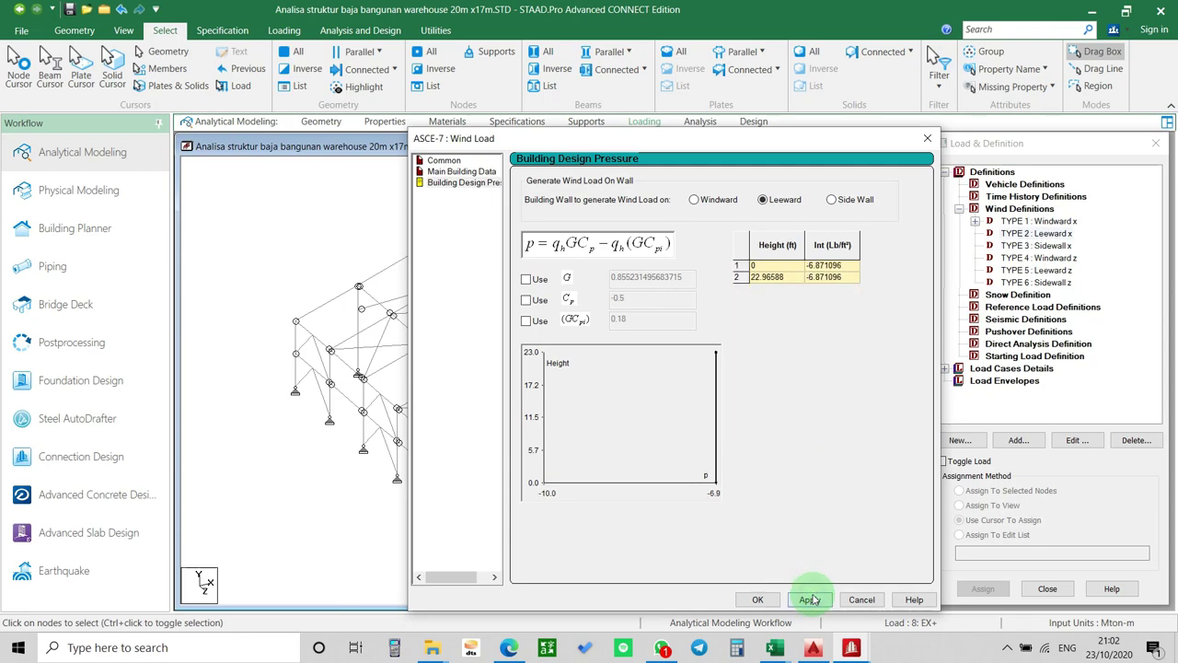
click(758, 600)
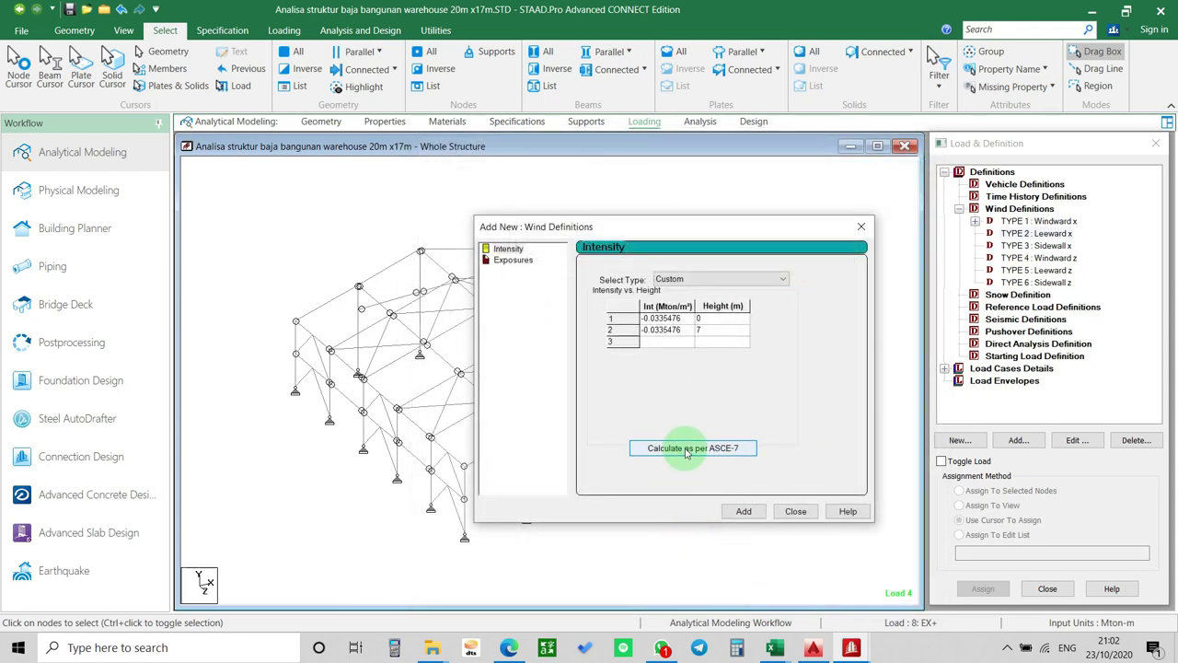
click(744, 511)
Add an exposure with a factor of 1 to the wind definition TYPE 2 : Leeward x.
text(1)
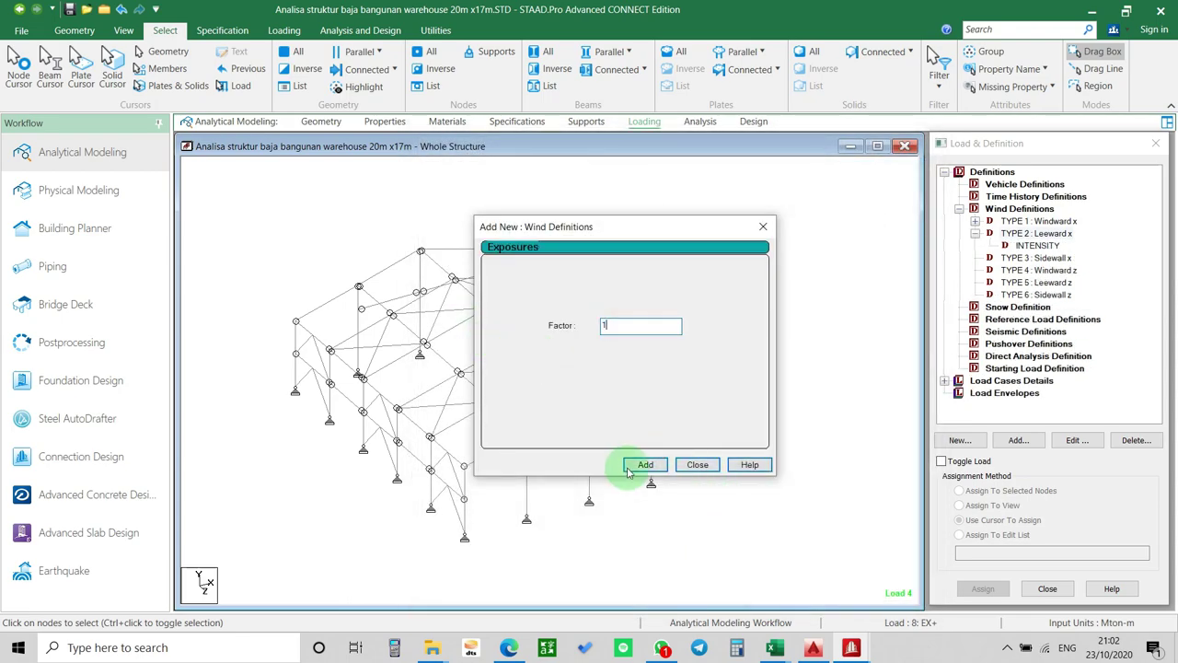
click(645, 465)
click(697, 464)
Select all nodes of the structure and assign the TYPE 2 : Leeward x exposure to them.
click(1042, 257)
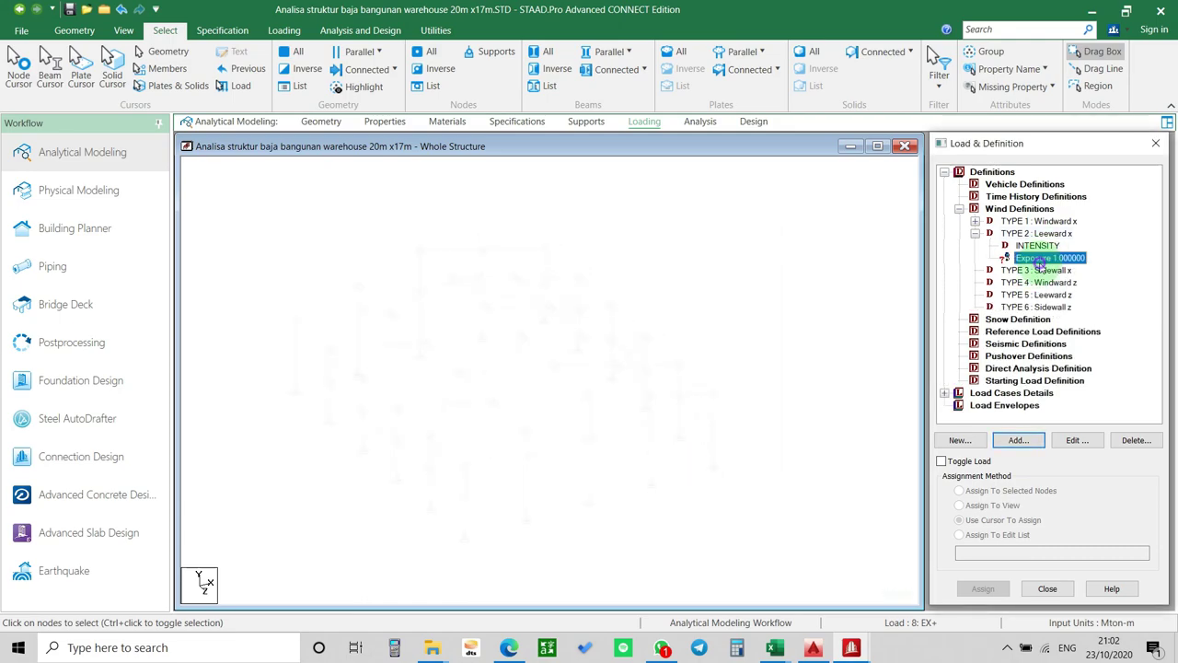
click(18, 69)
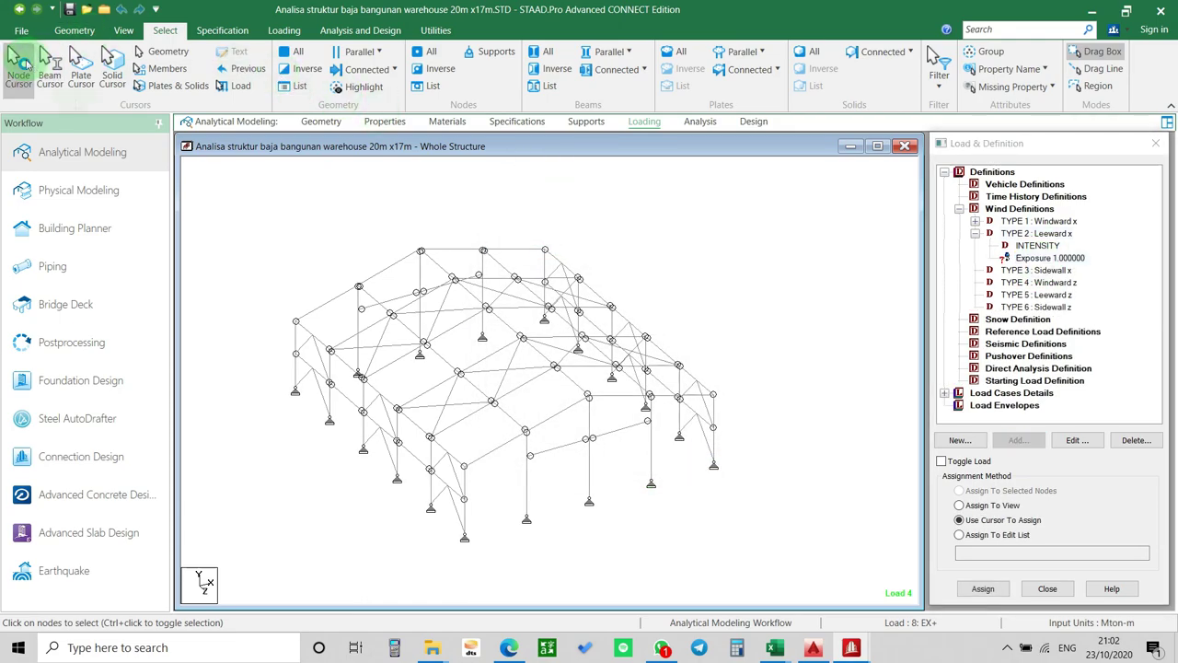
click(769, 399)
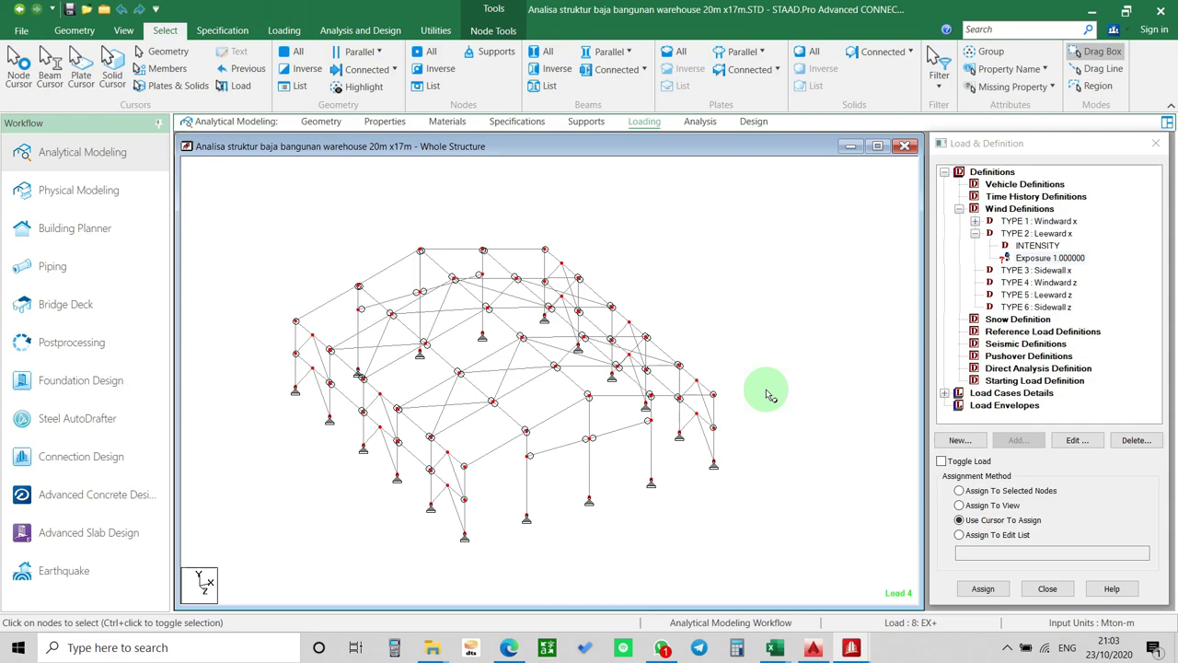
click(1041, 258)
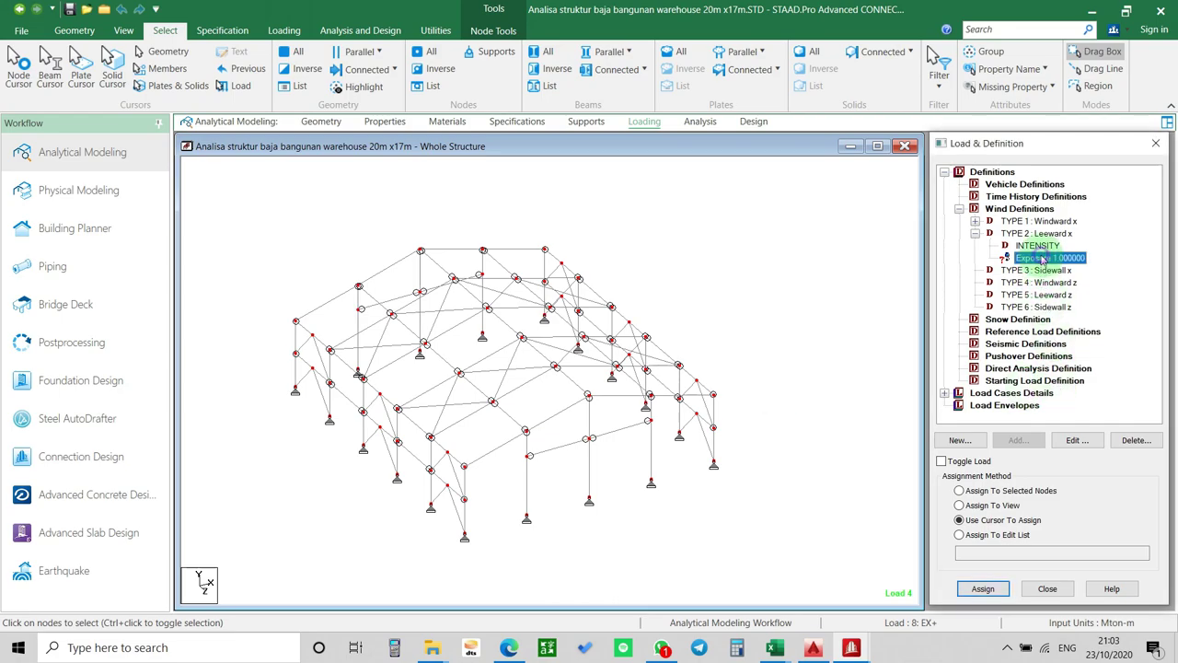
click(1002, 491)
click(982, 589)
click(1060, 417)
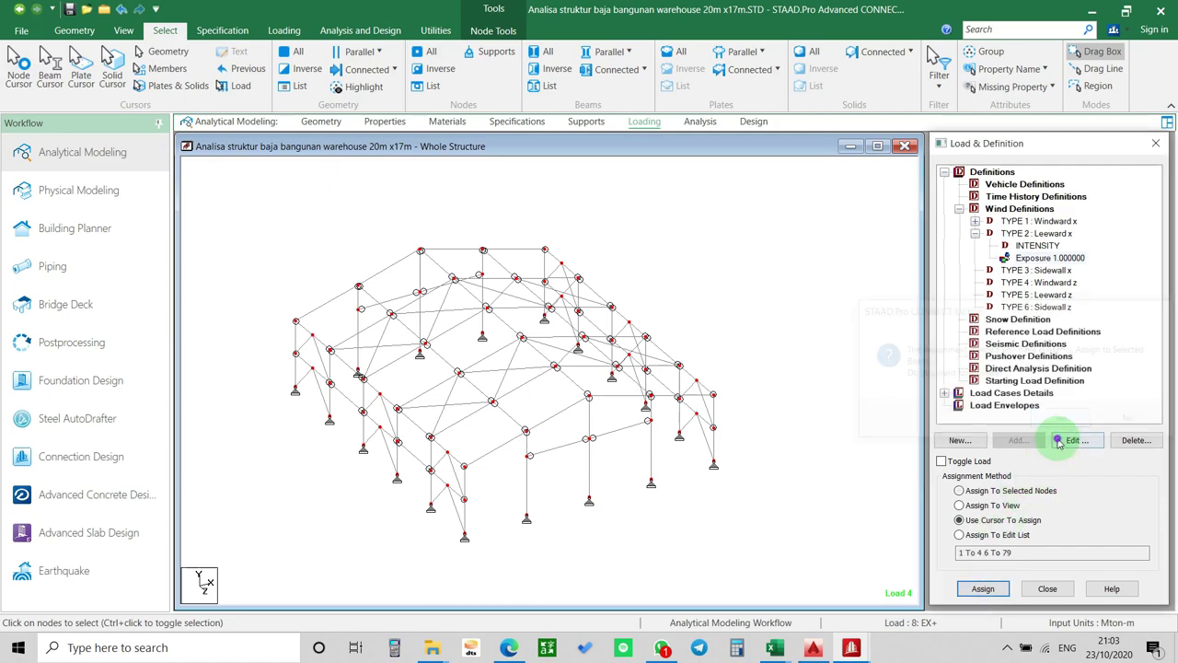
click(975, 234)
Start an ASCE-7 intensity calculation for TYPE 3 : Sidewall x and apply a basic wind speed of 40 m/sec.
click(1018, 246)
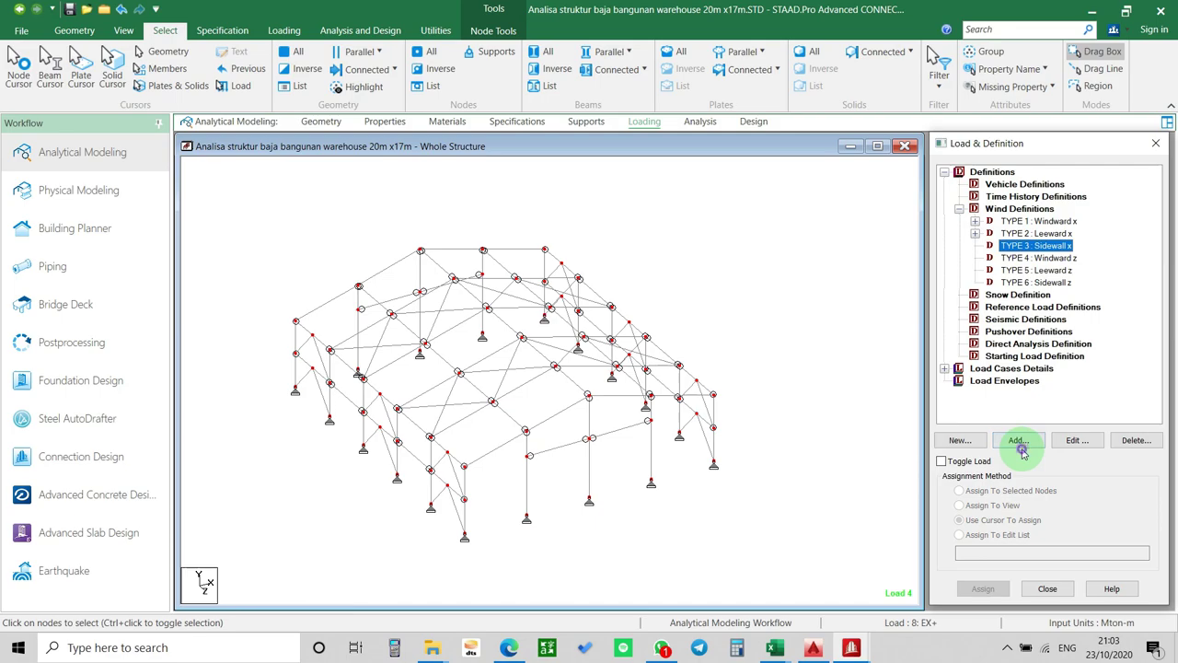
click(1019, 440)
click(692, 450)
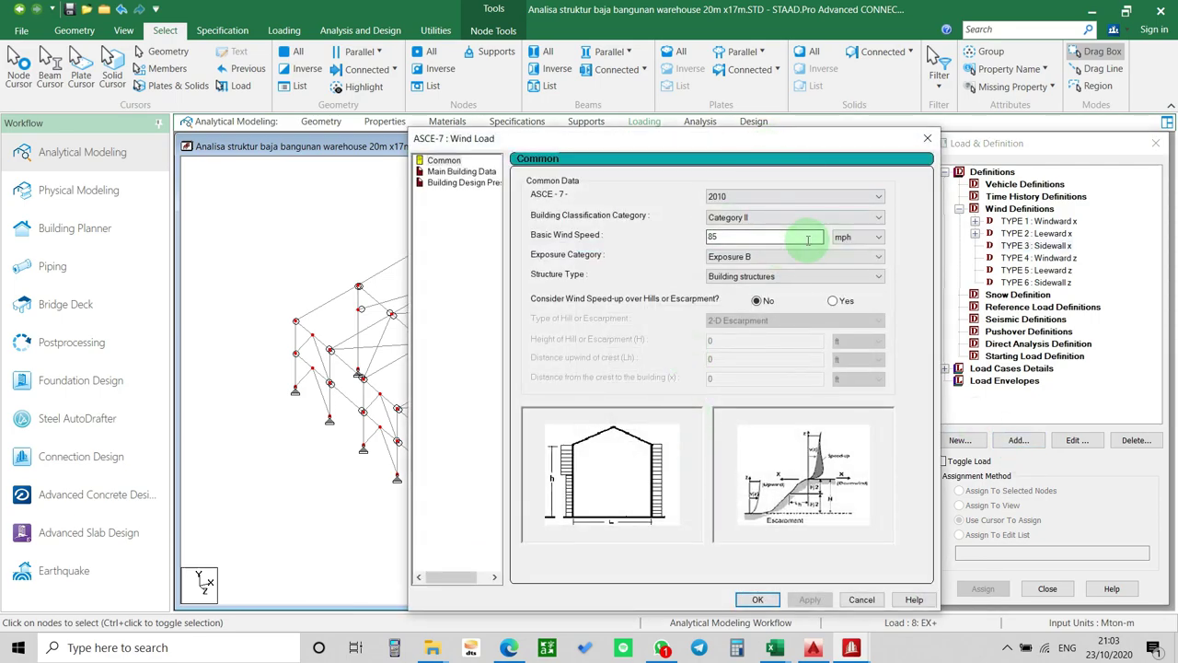
click(854, 237)
click(847, 261)
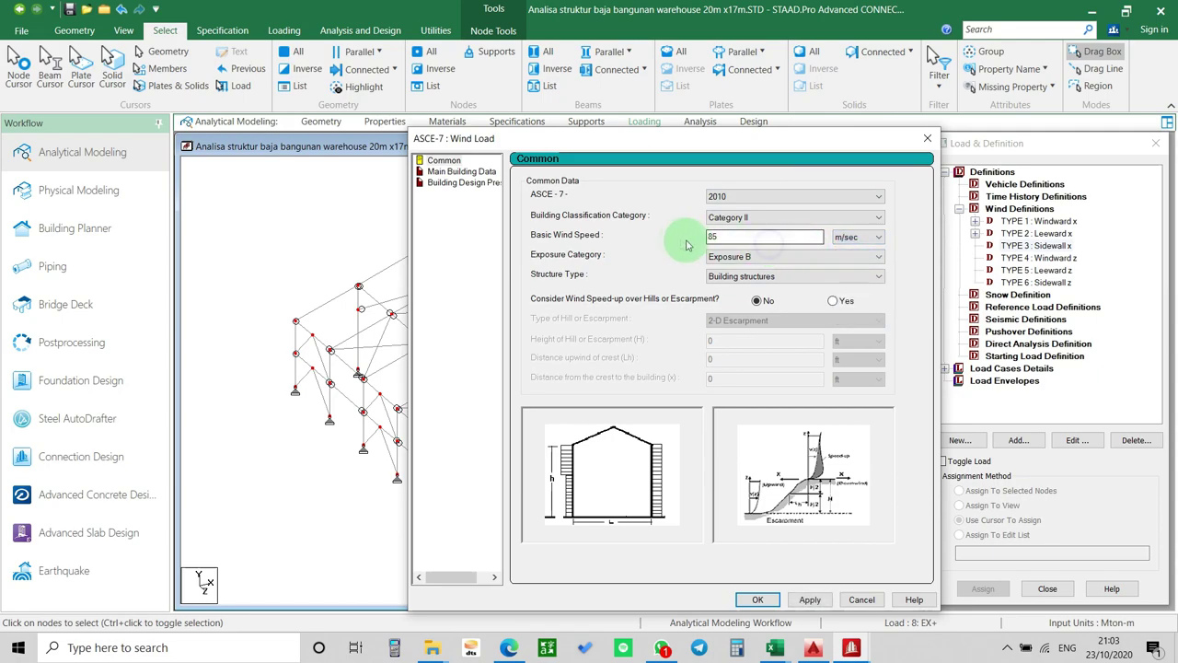
double_click(728, 238)
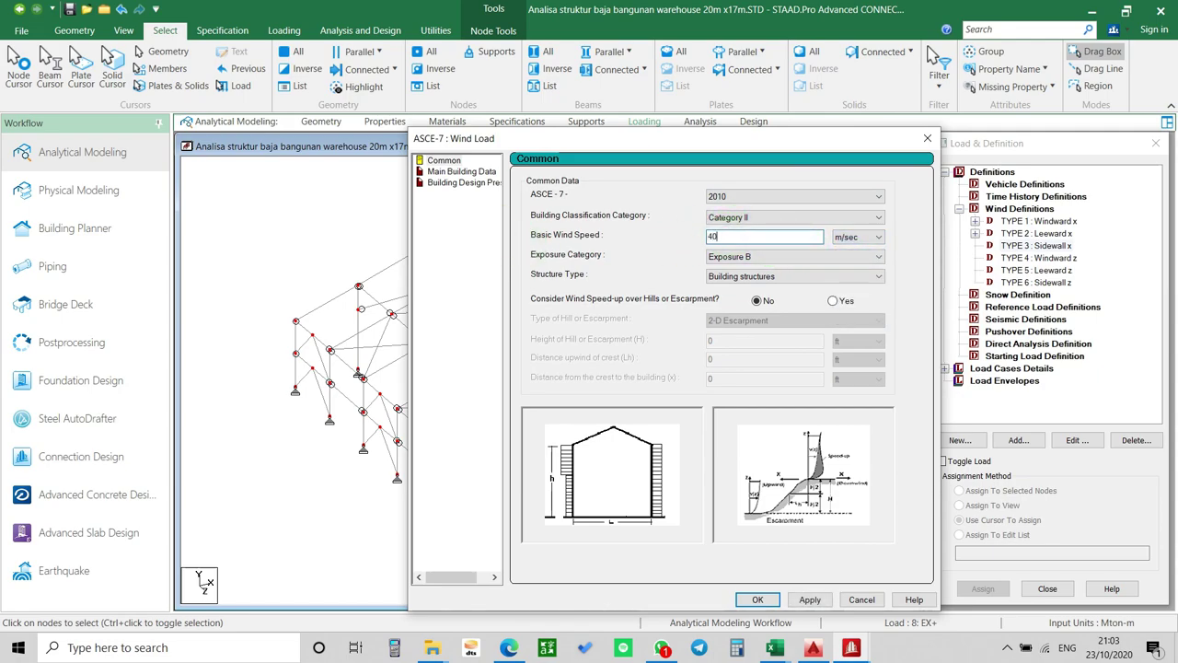
click(808, 599)
Change the units of building height and both building lengths to metres for the TYPE 3 : Sidewall x calculation.
click(488, 193)
click(461, 171)
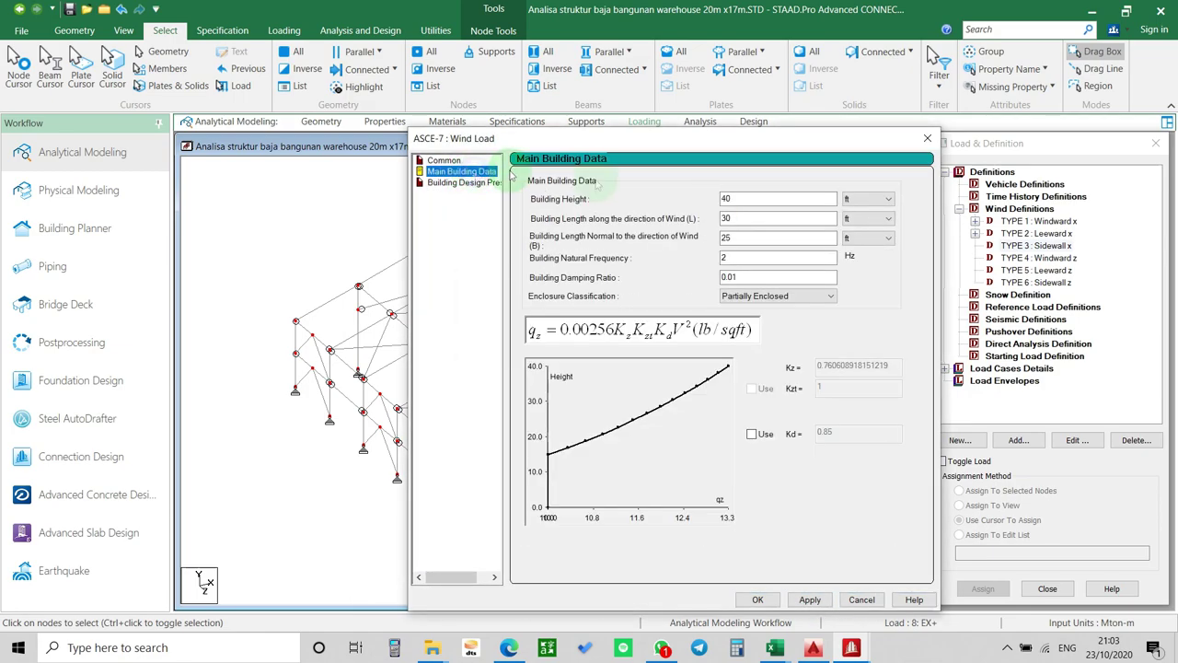
click(867, 199)
click(851, 222)
click(856, 218)
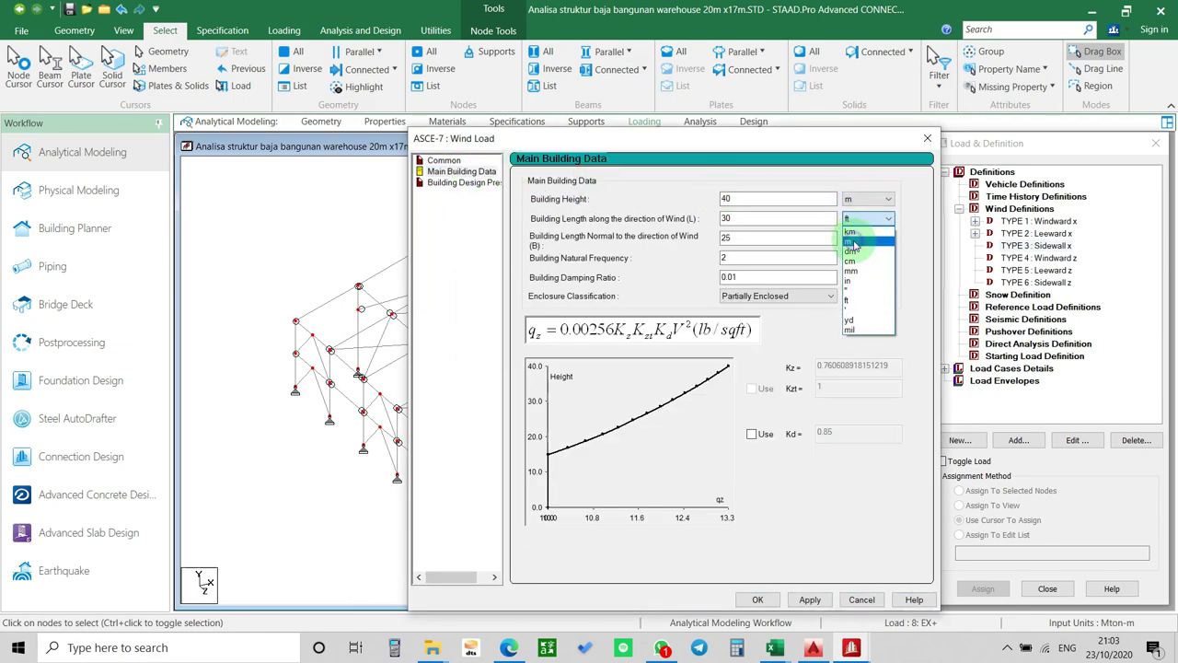
click(852, 241)
Set building height 7 m, length along wind 17 m, length normal to wind 20 m and an enclosed classification, applying the data.
drag(744, 198, 665, 205)
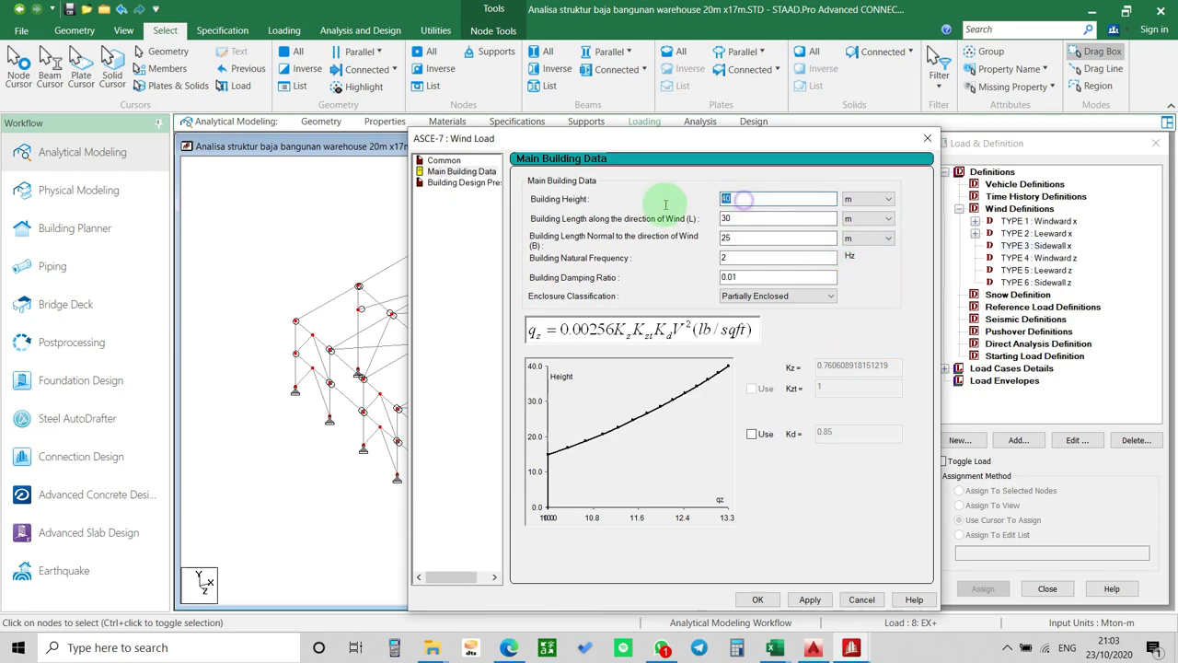
click(743, 218)
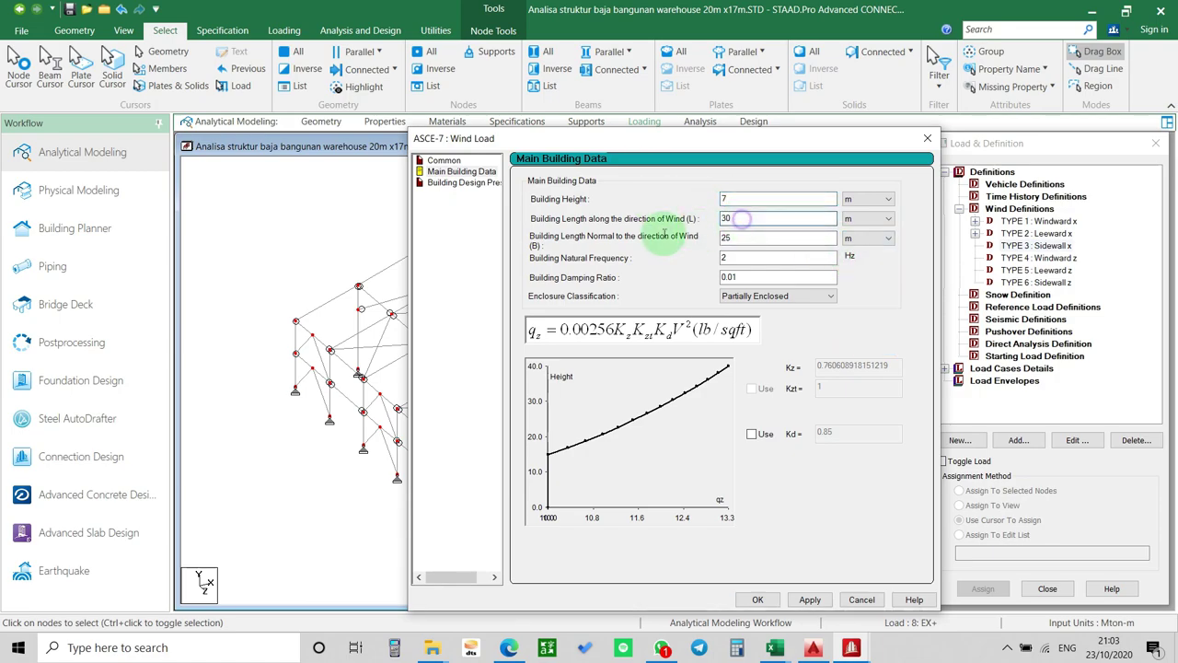
click(734, 237)
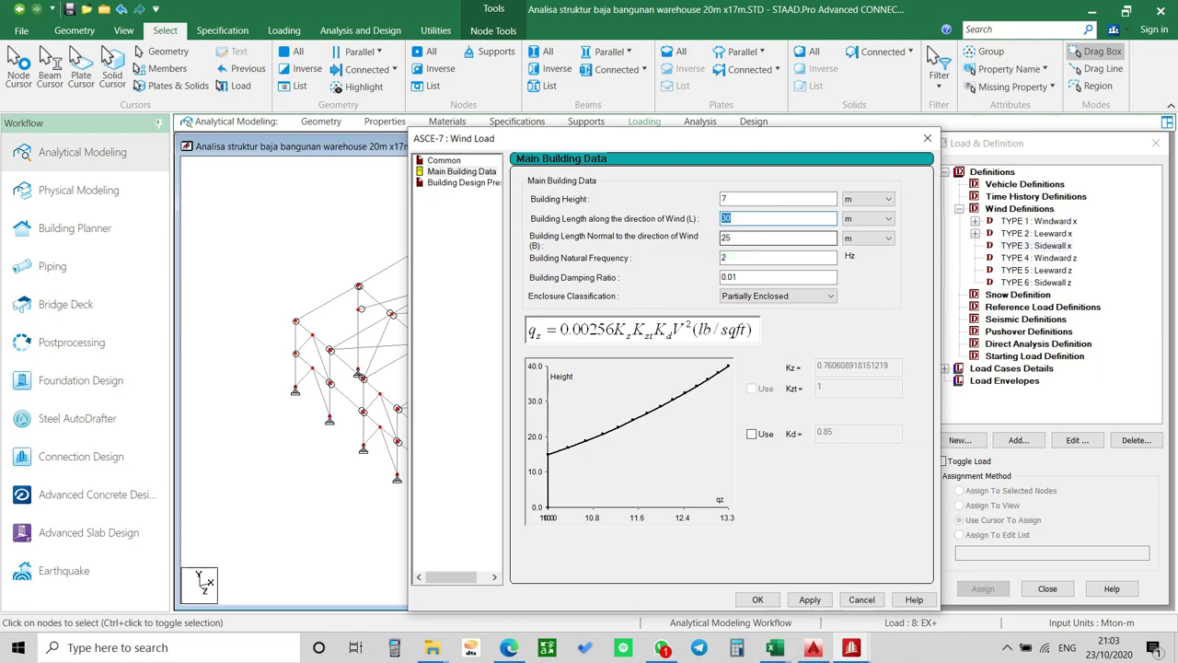
drag(737, 241, 589, 249)
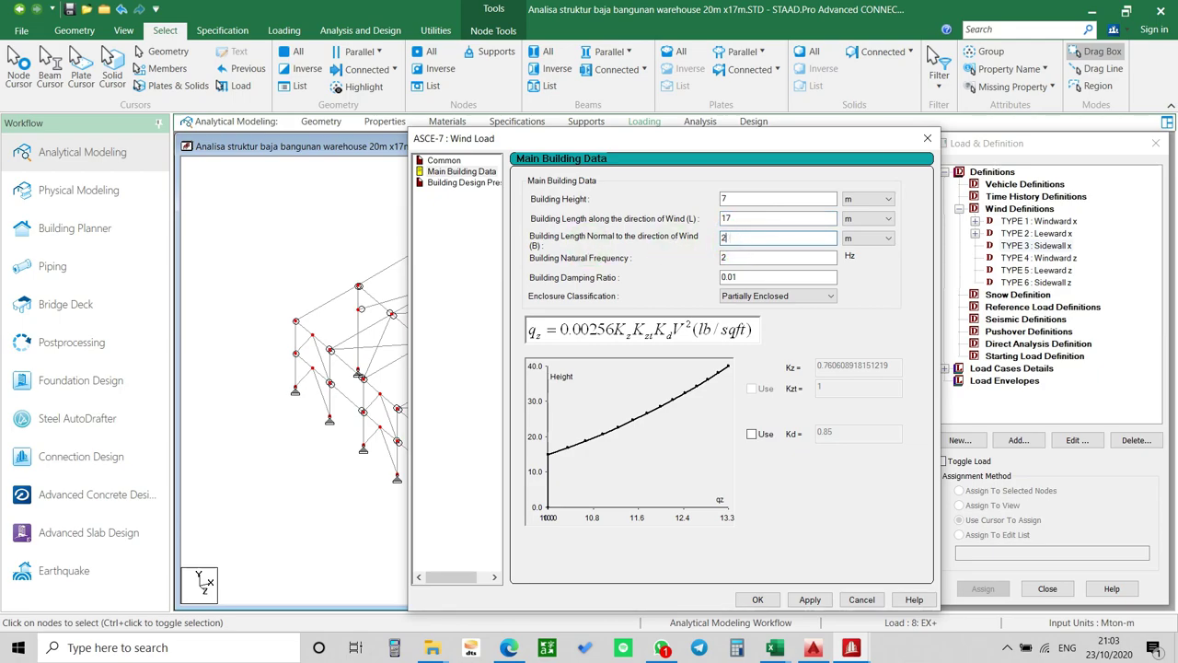
click(763, 296)
click(765, 328)
click(811, 599)
Generate the ASCE-7 design pressure for the side wall and add the calculated intensity to TYPE 3 : Sidewall x.
click(463, 183)
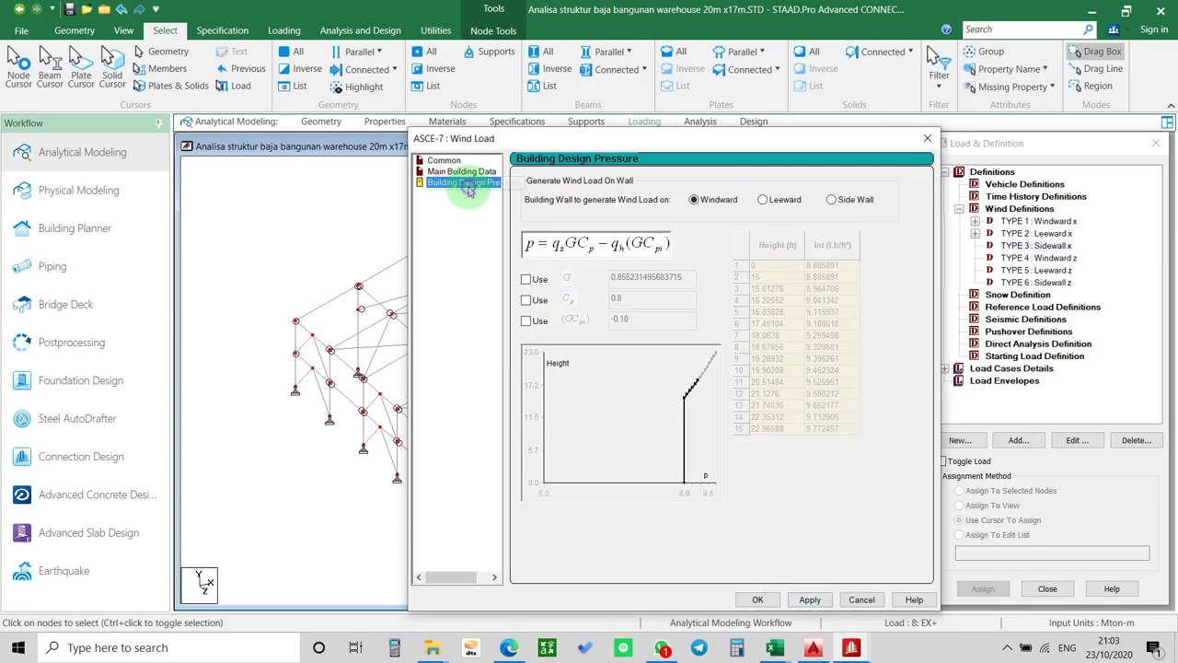
click(834, 200)
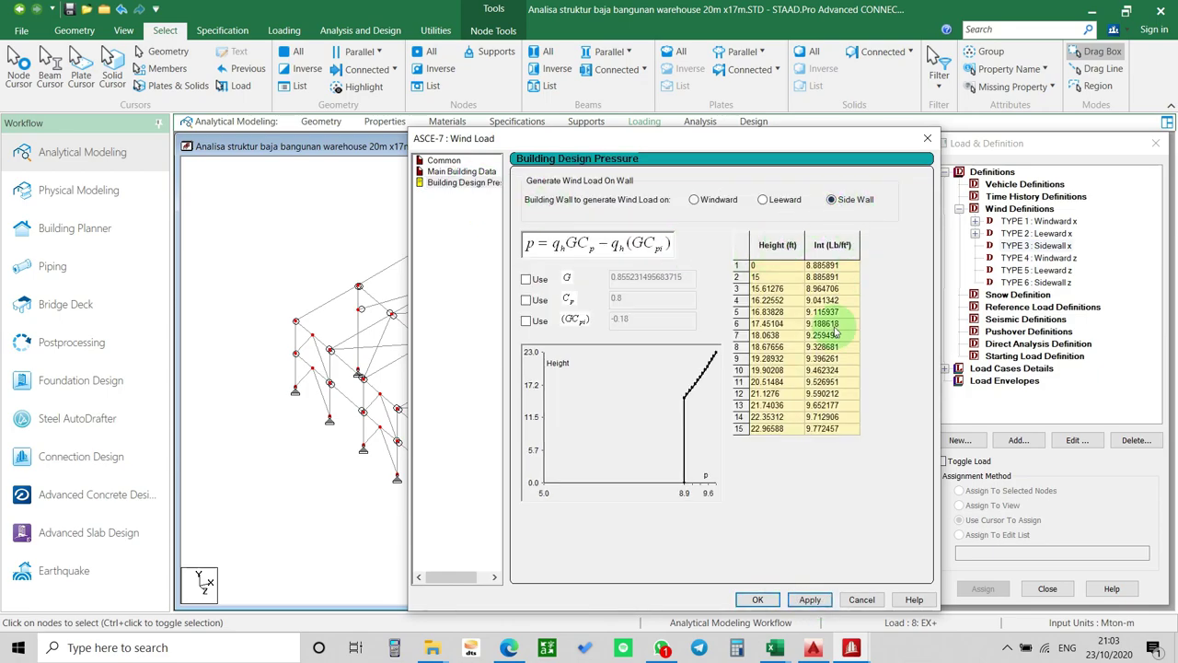
click(810, 599)
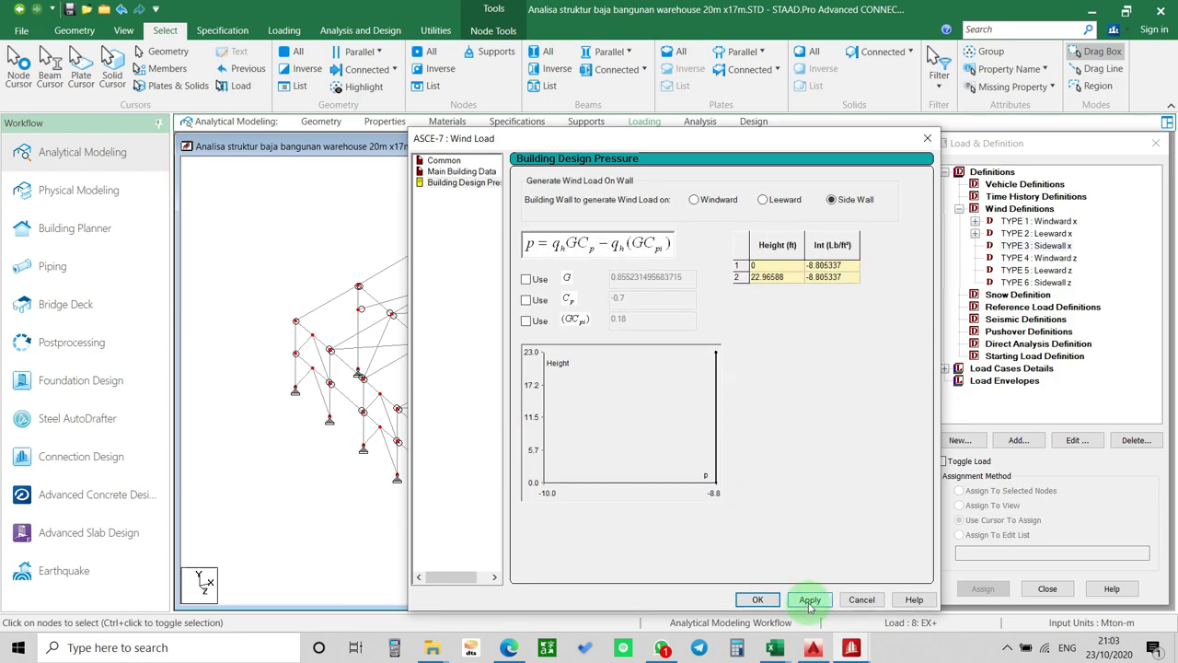
click(758, 600)
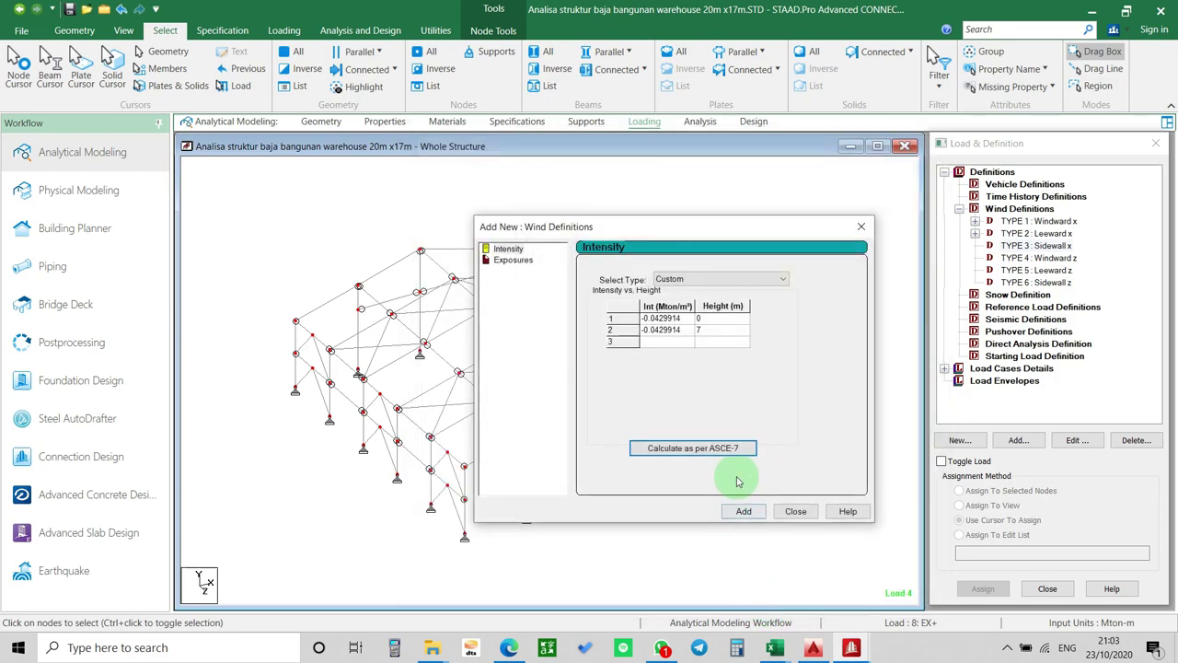
click(748, 507)
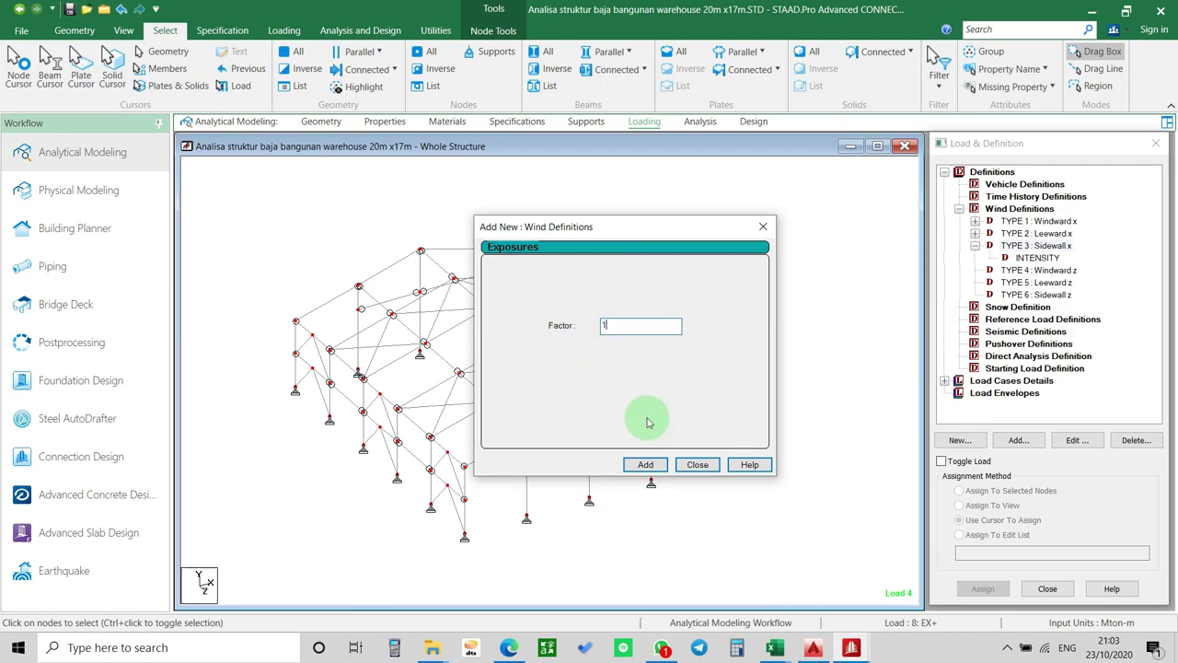
Add an exposure with a factor of 1 to TYPE 3 : Sidewall x and assign it to all nodes of the structure.
click(645, 464)
click(697, 464)
click(1035, 270)
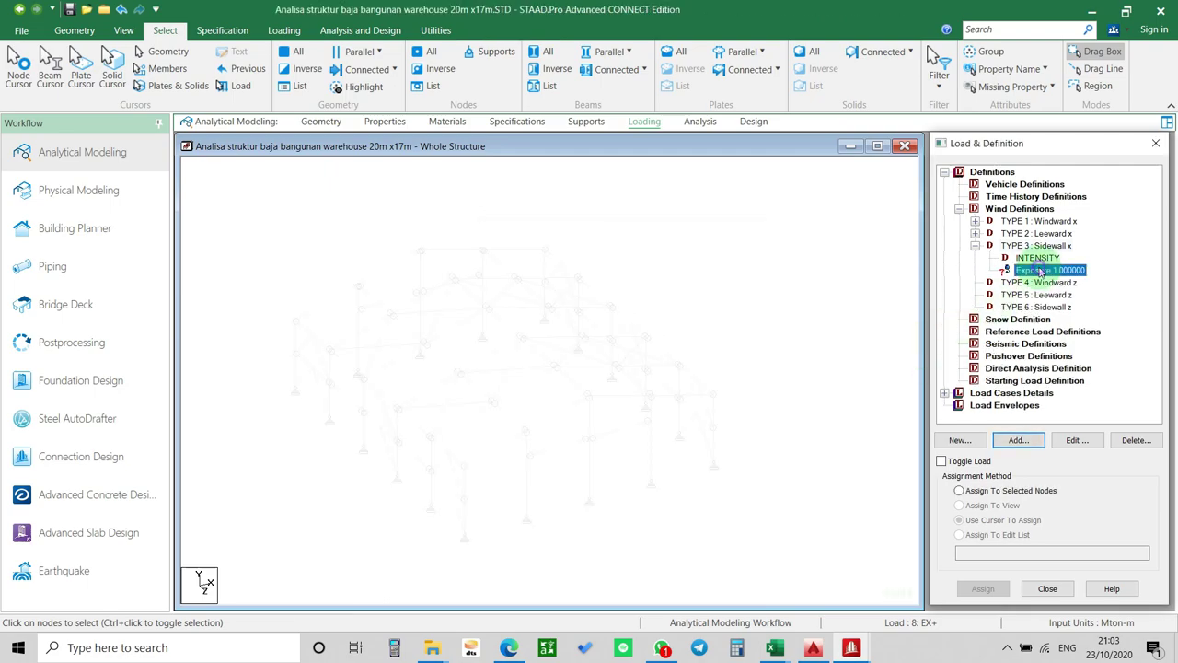
click(19, 71)
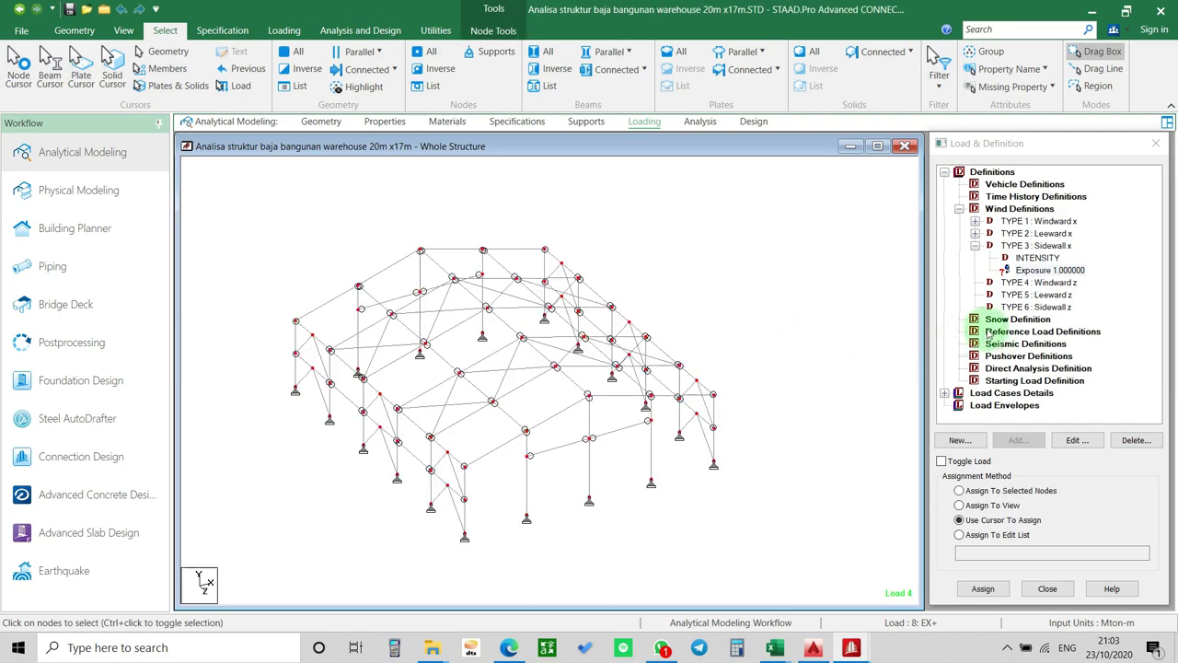
click(1056, 270)
click(976, 586)
click(1051, 415)
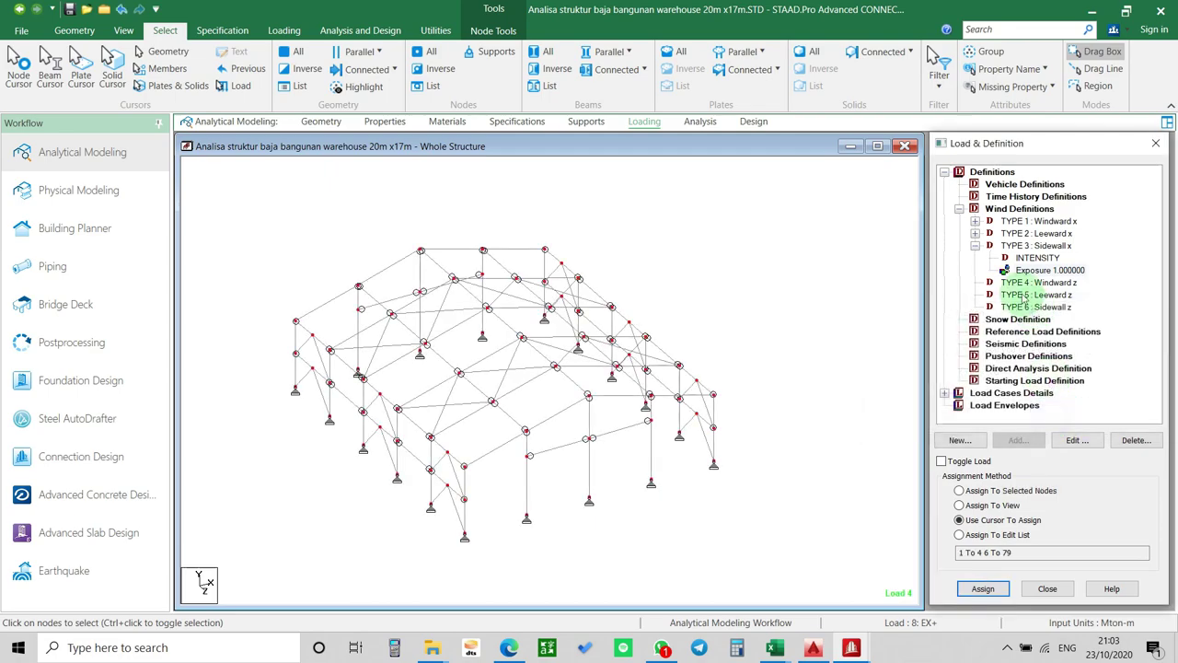
click(975, 246)
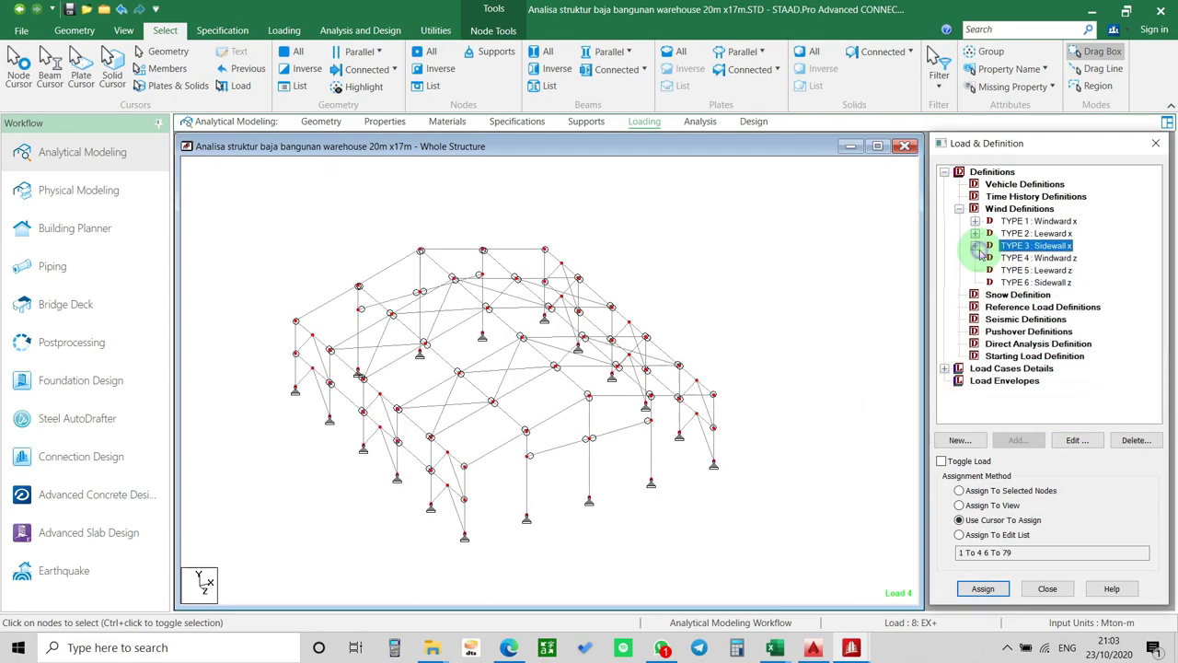
Start an ASCE-7 intensity calculation for TYPE 4 : Windward z and apply a basic wind speed of 40 m/sec.
click(1046, 258)
click(1019, 440)
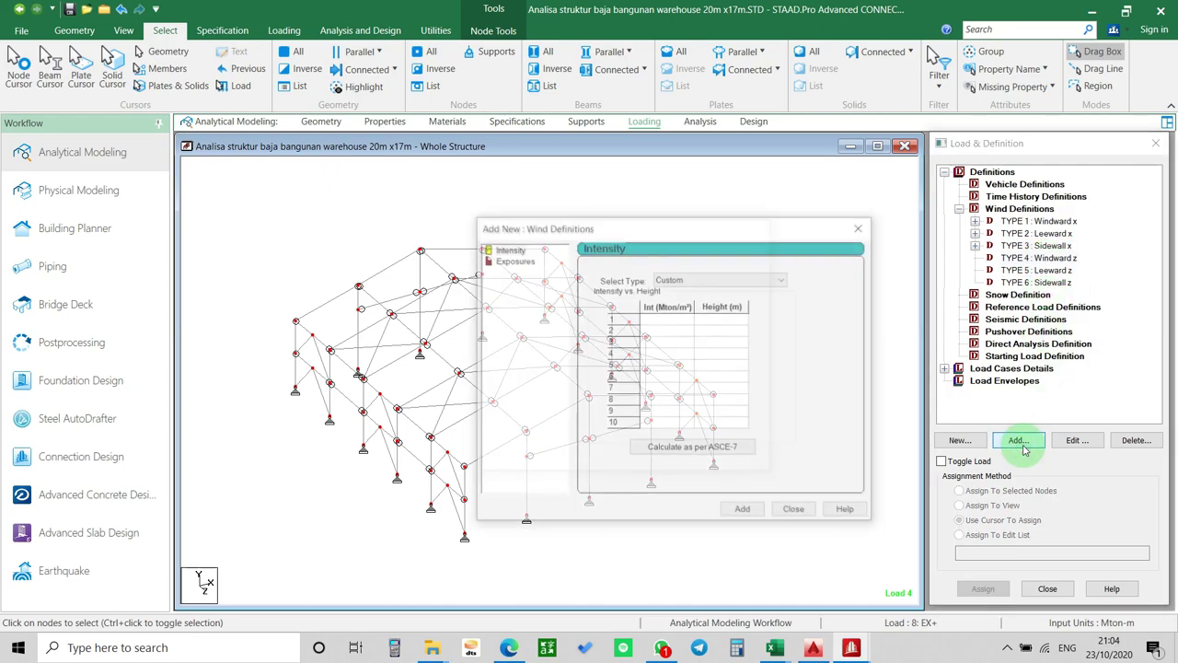
click(736, 448)
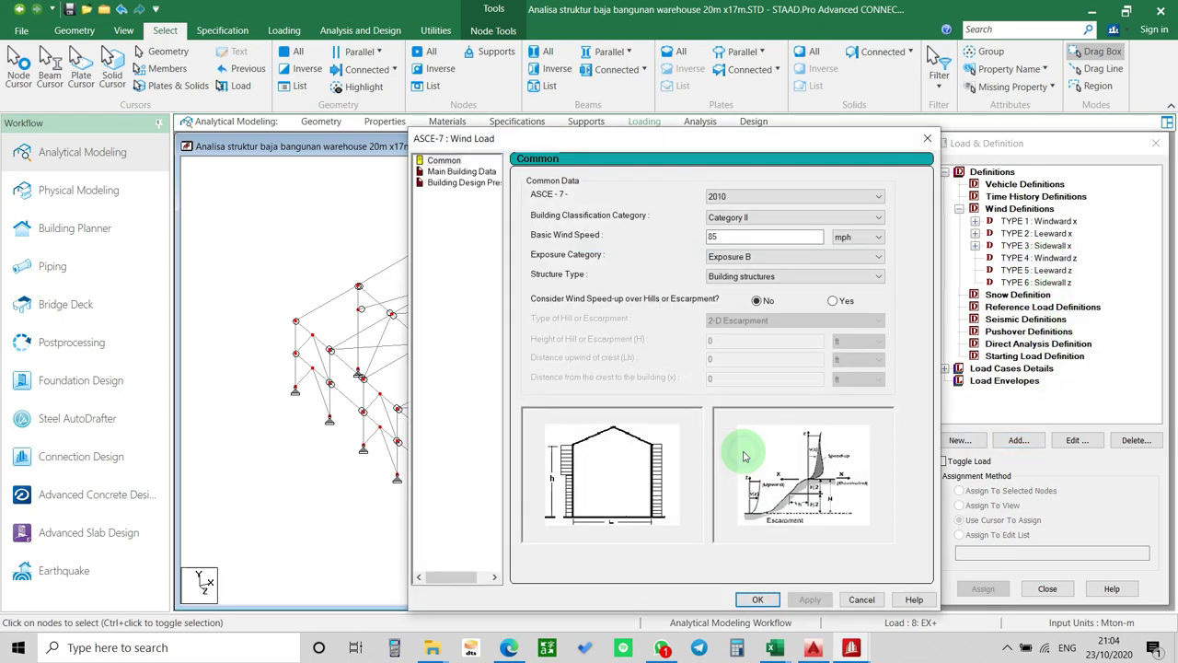
click(866, 238)
click(856, 260)
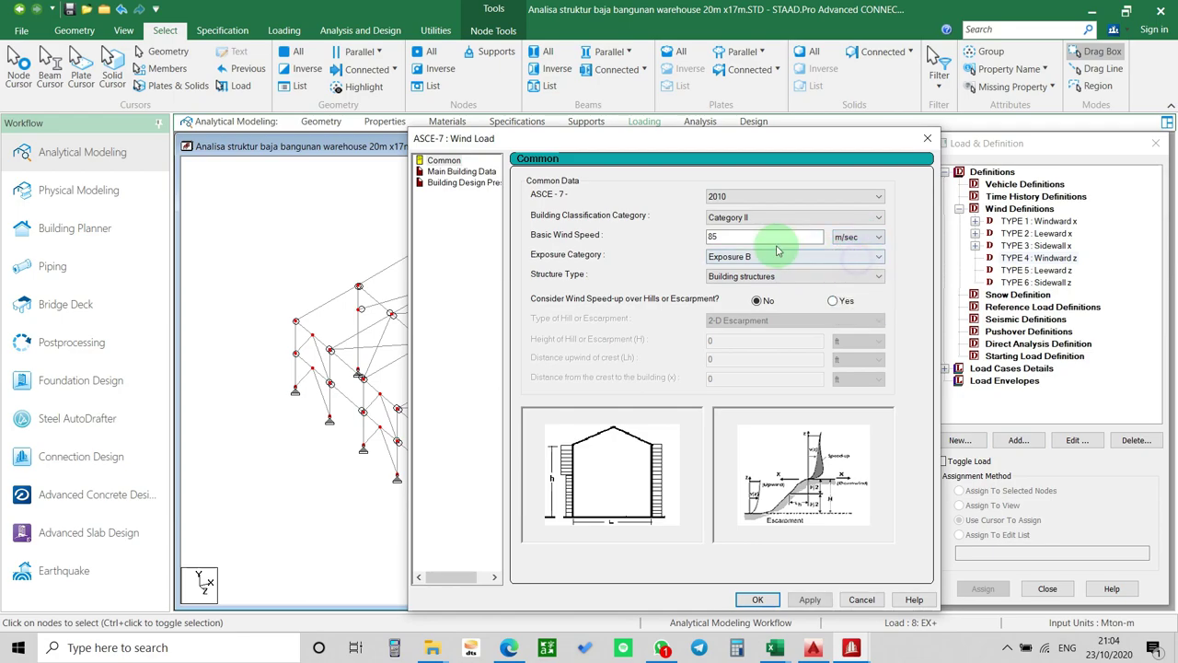
double_click(767, 237)
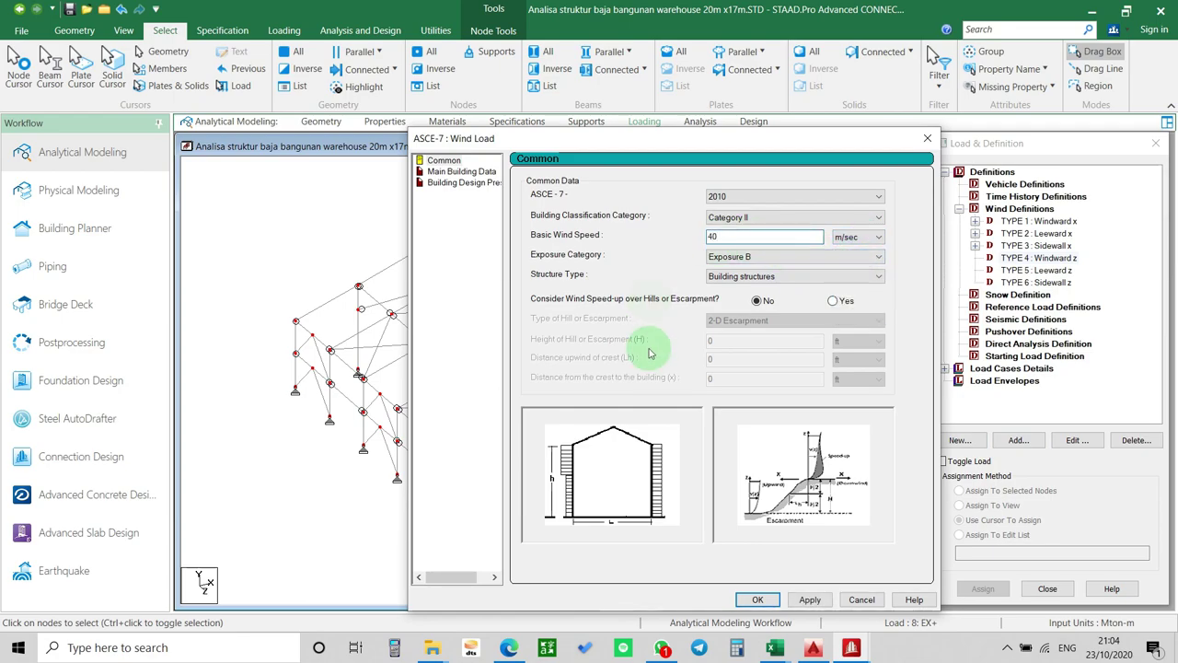
click(812, 597)
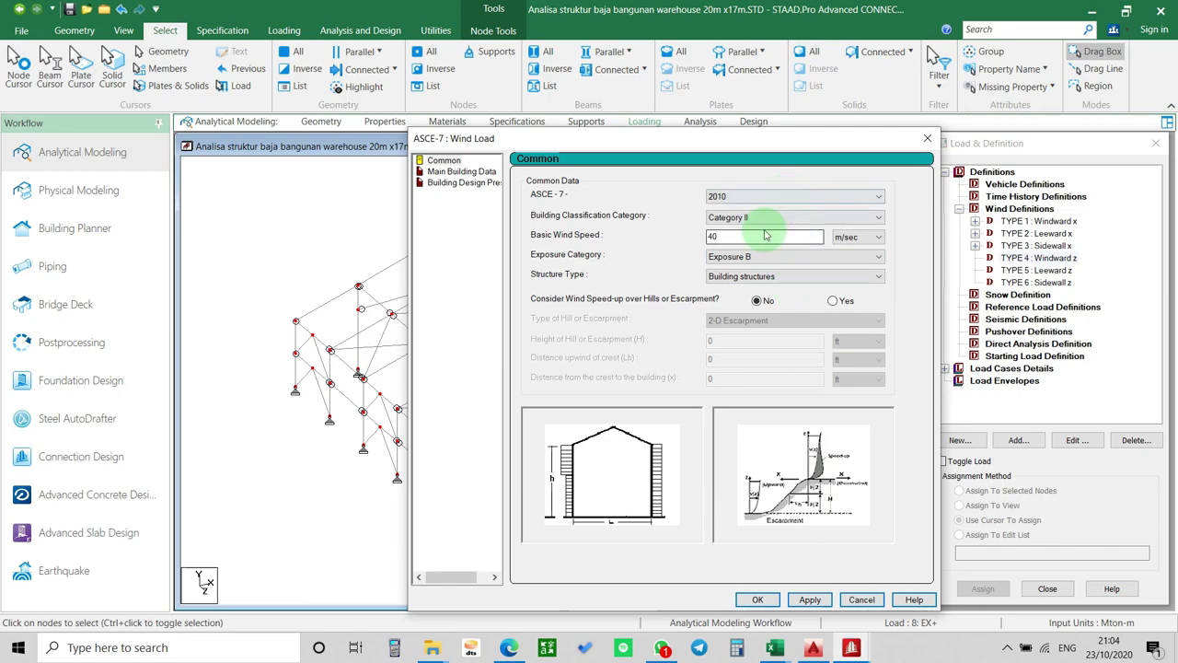
Change the units of building height and both building lengths to metres for the TYPE 4 : Windward z calculation.
click(461, 171)
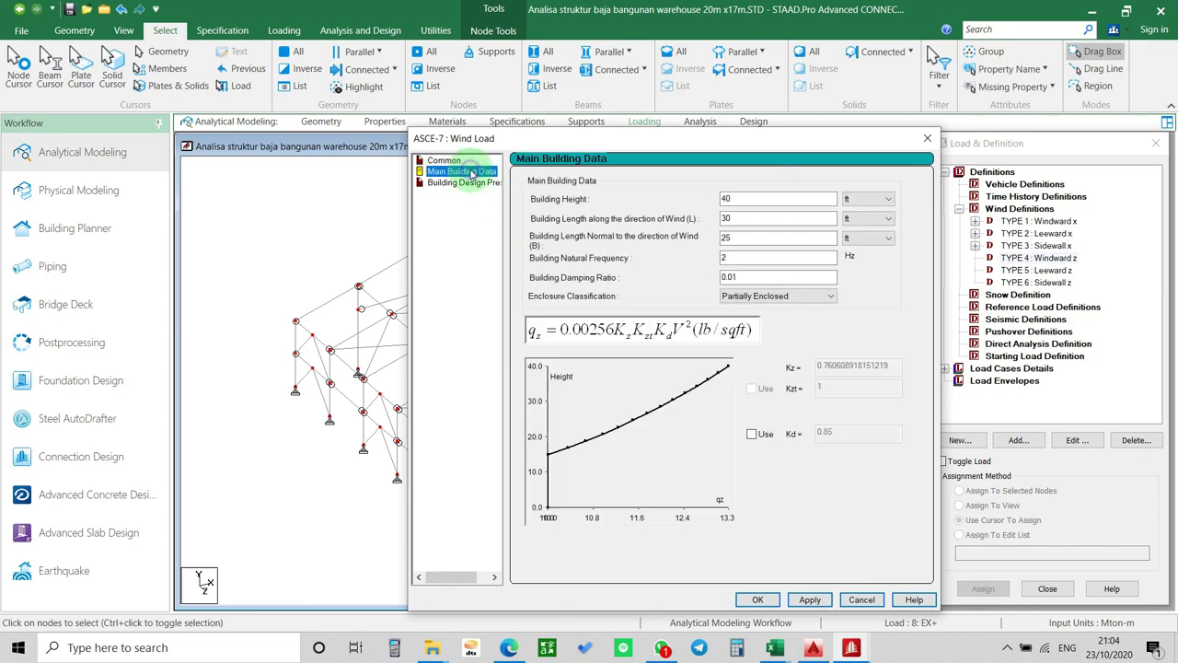
click(880, 199)
click(856, 222)
click(861, 218)
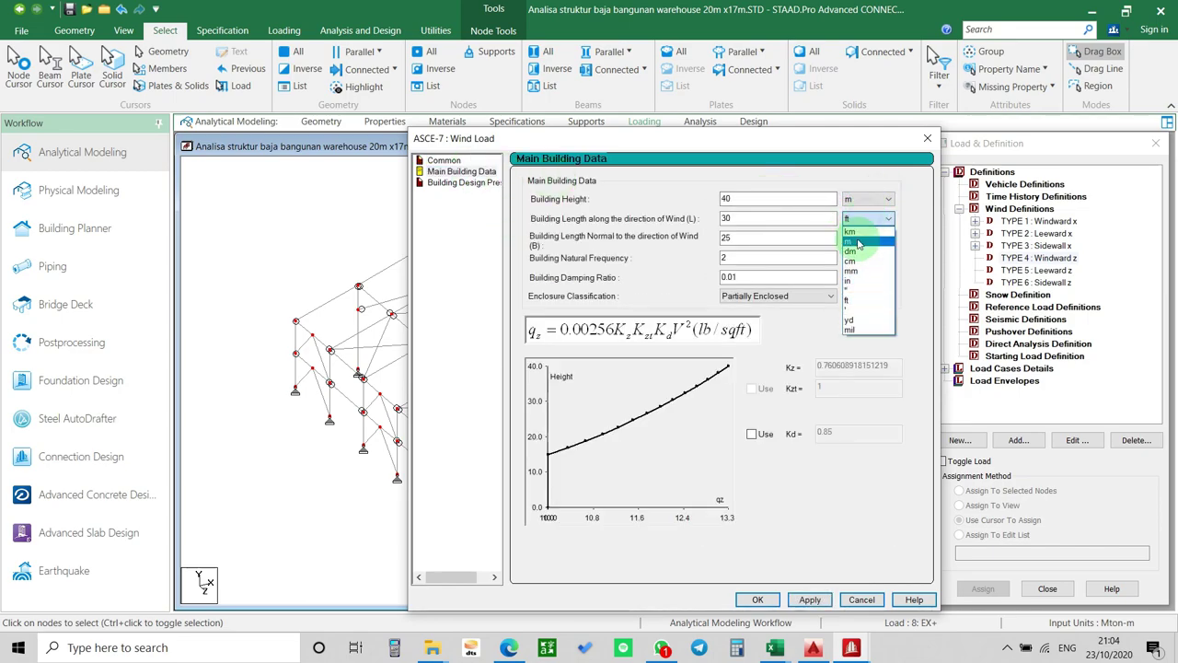
click(857, 242)
click(870, 237)
click(854, 270)
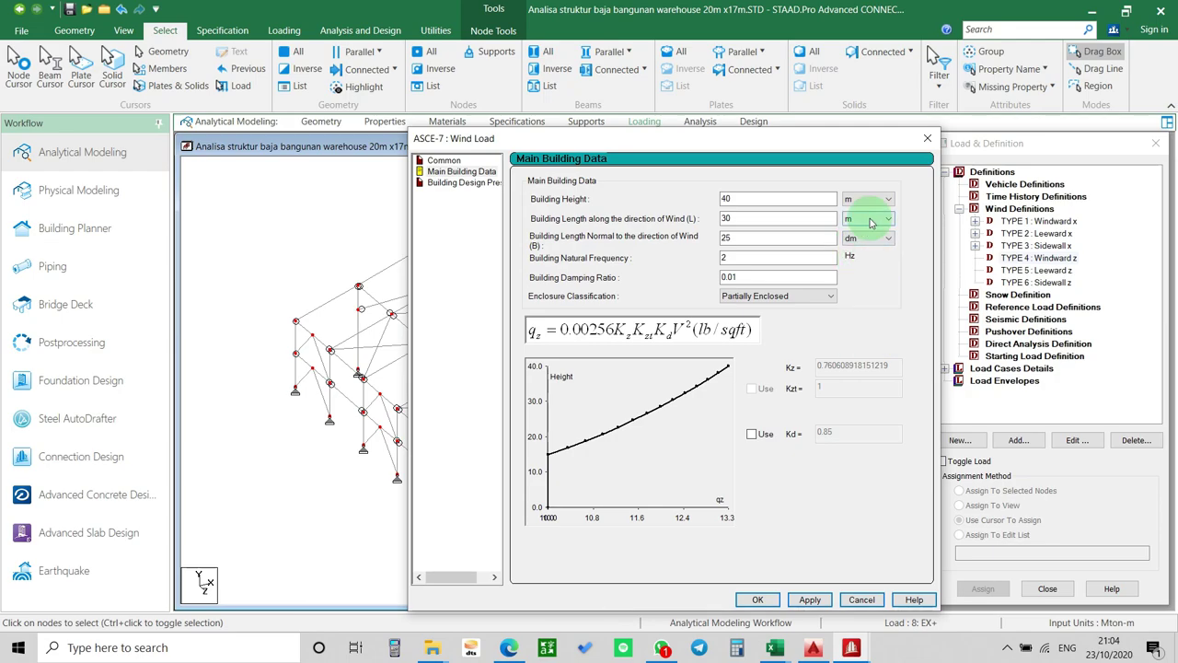
click(872, 241)
click(857, 260)
Apply a building height of 7 m, lengths of 20 m along and 17 m normal to the wind, and the Enclosed Building classification for TYPE 4.
drag(763, 146, 914, 153)
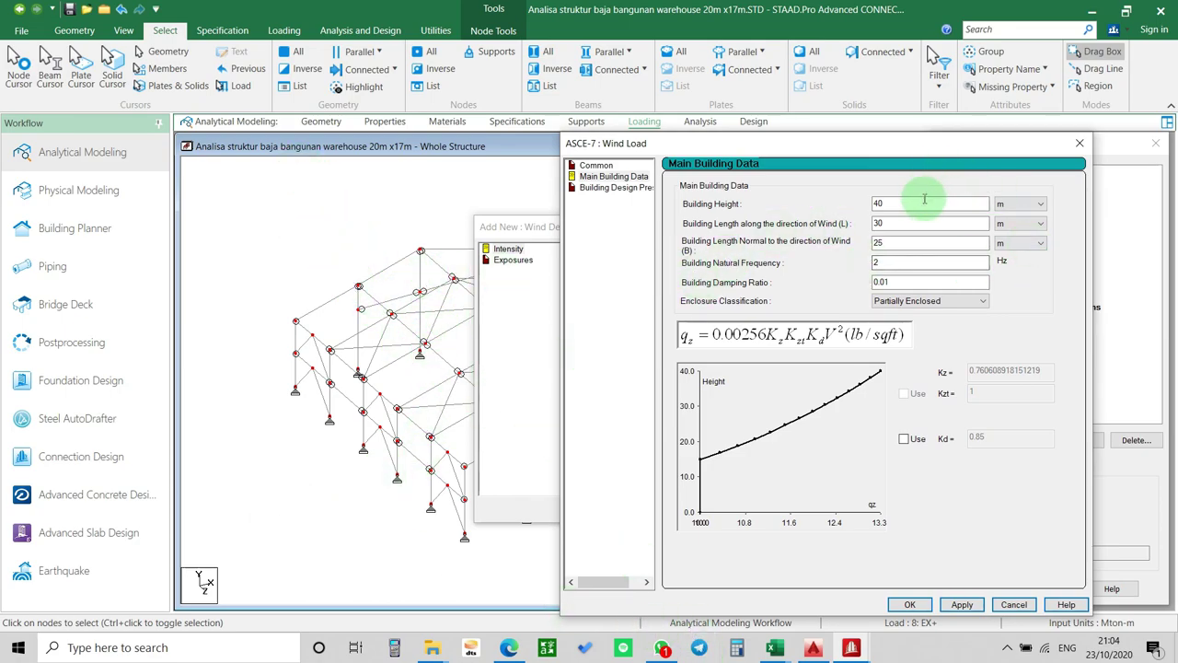
drag(919, 204, 820, 199)
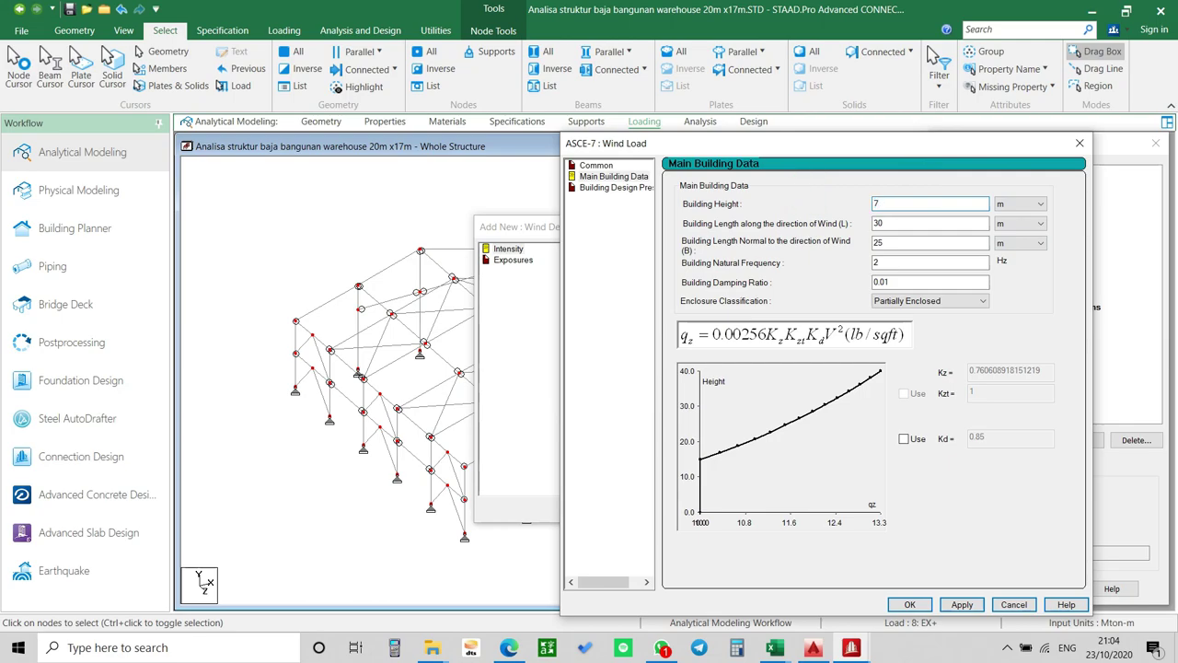
drag(903, 224, 739, 242)
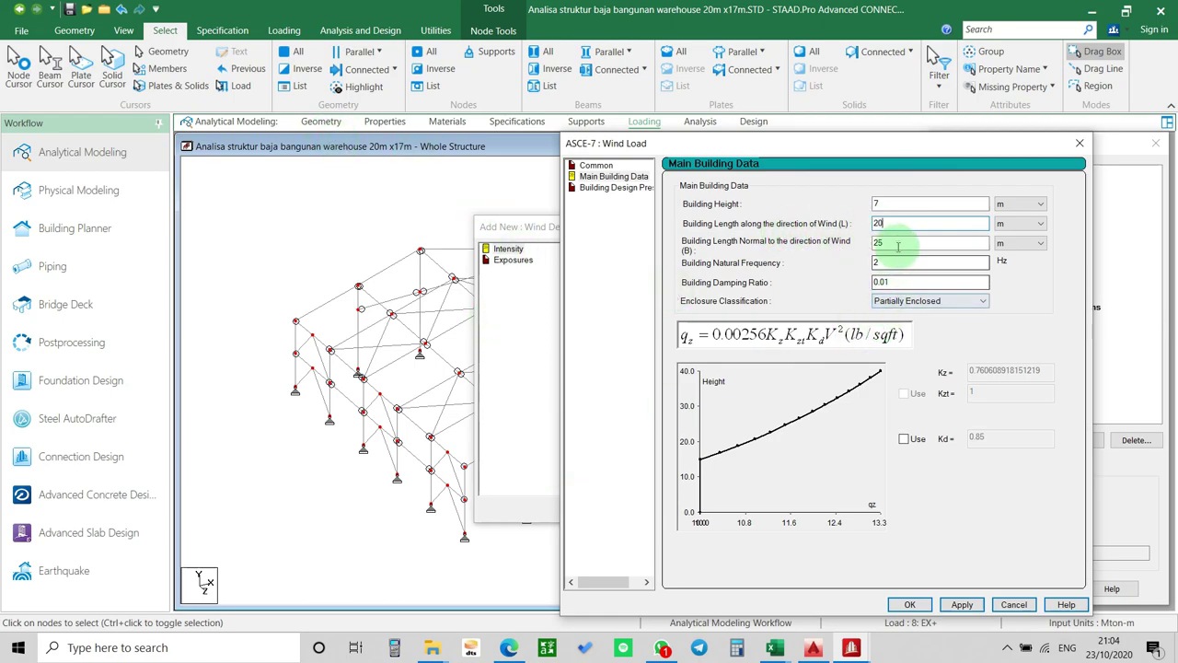
drag(894, 243, 692, 250)
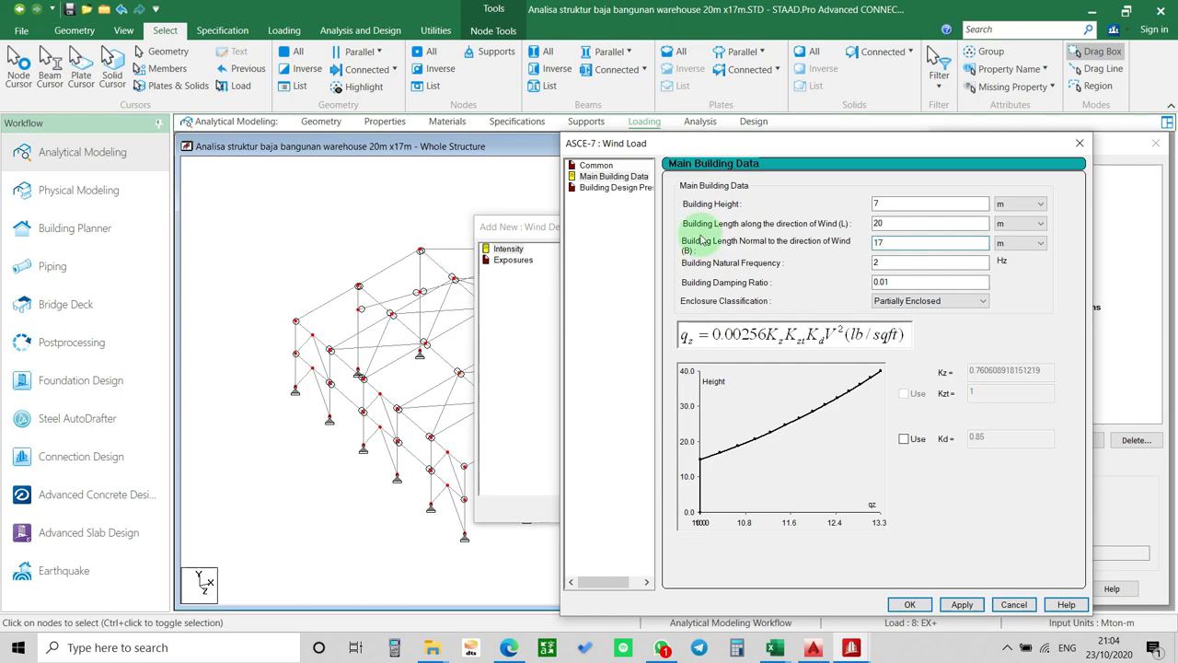
click(907, 301)
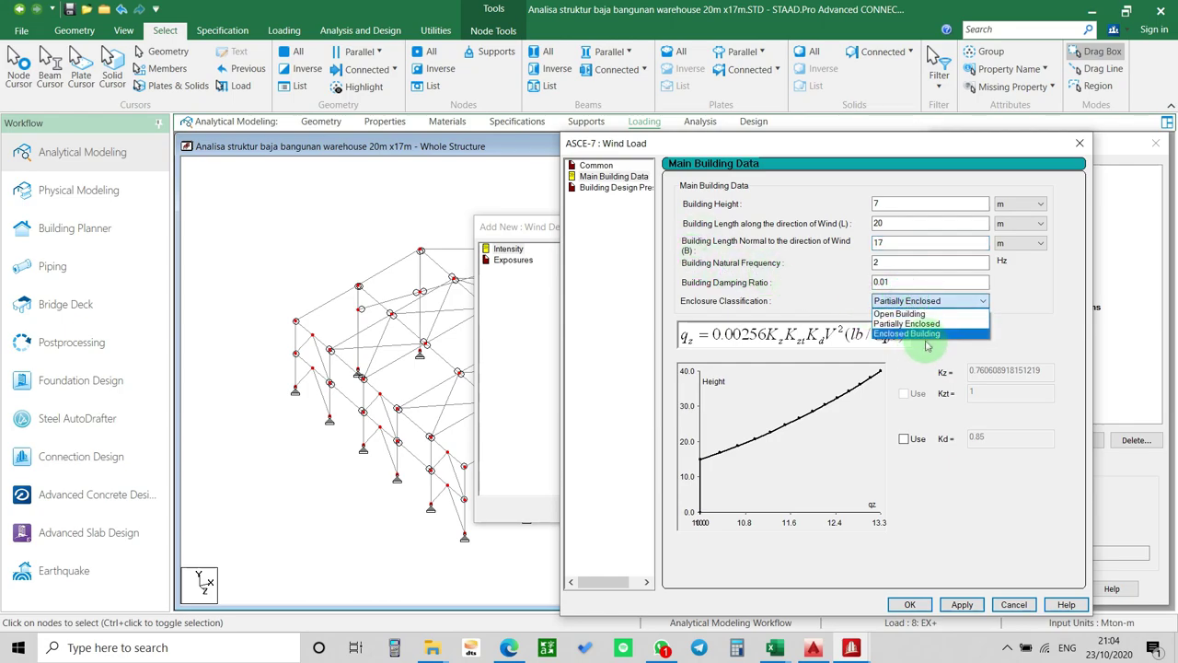
click(929, 335)
click(962, 604)
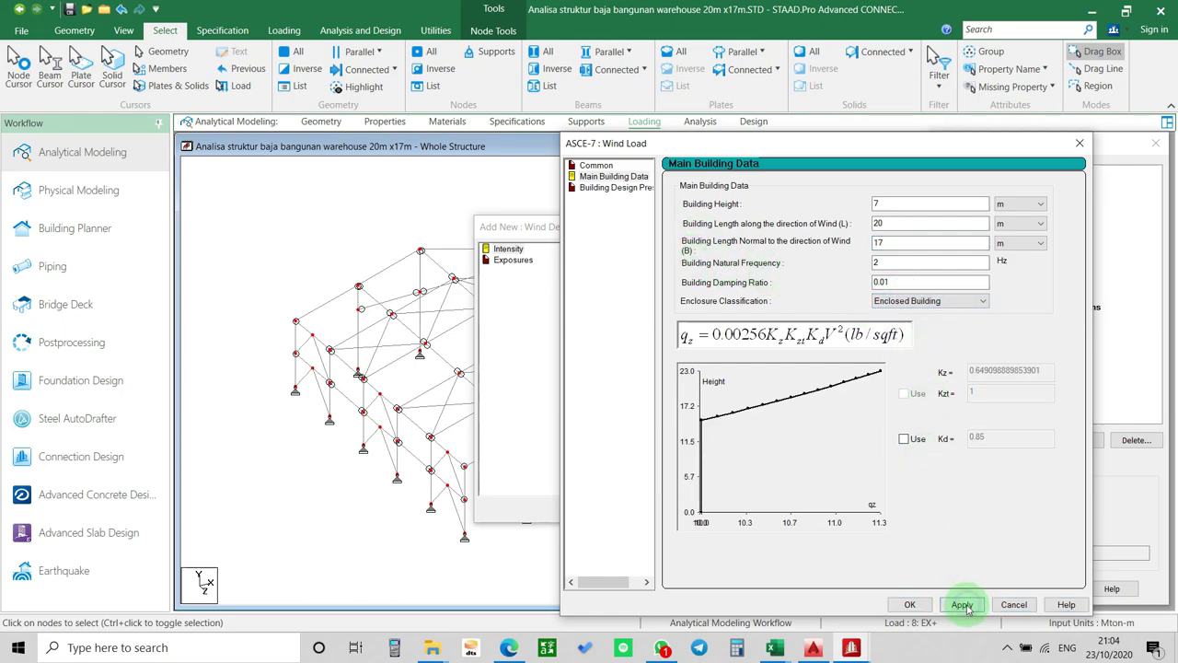
Generate the ASCE-7 design pressure for the windward wall and add the calculated intensity to TYPE 4 : Windward z.
click(615, 187)
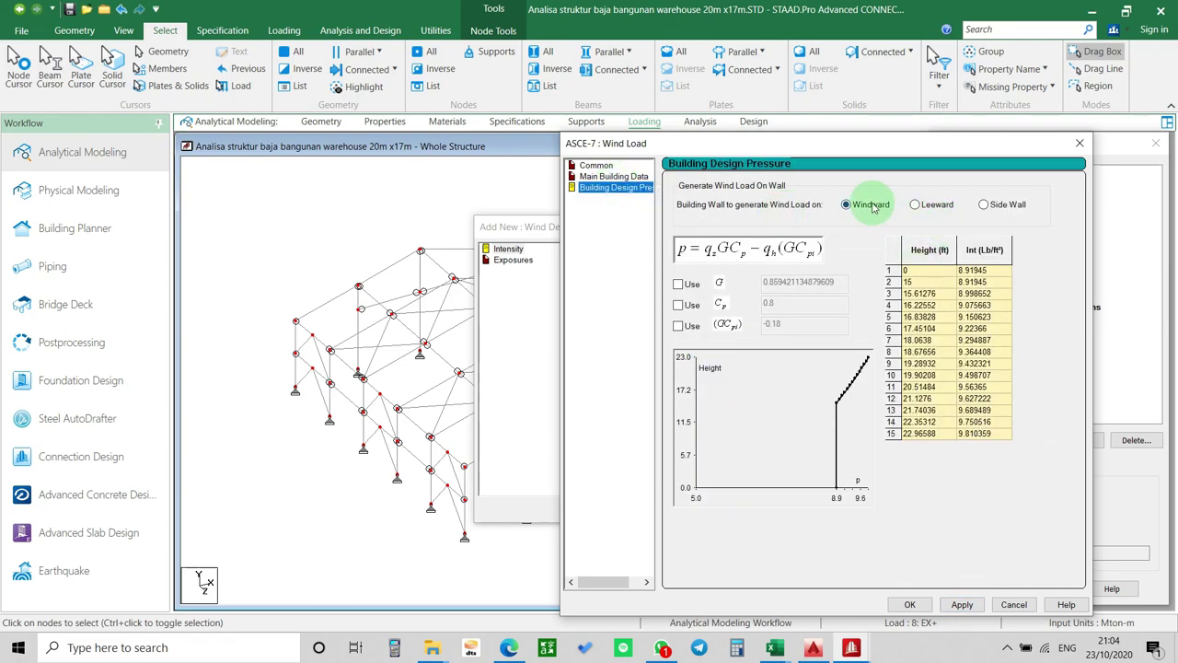
click(910, 604)
click(748, 511)
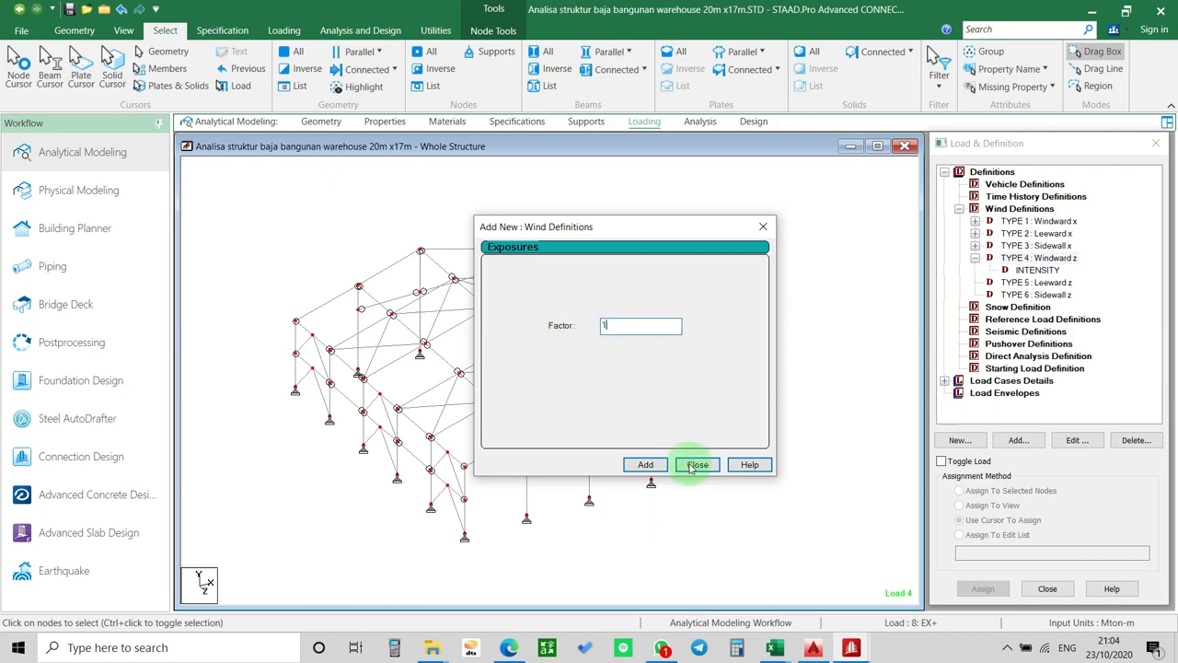
Add an exposure with a factor of 1 to TYPE 4 : Windward z and assign it to all nodes of the structure.
click(649, 466)
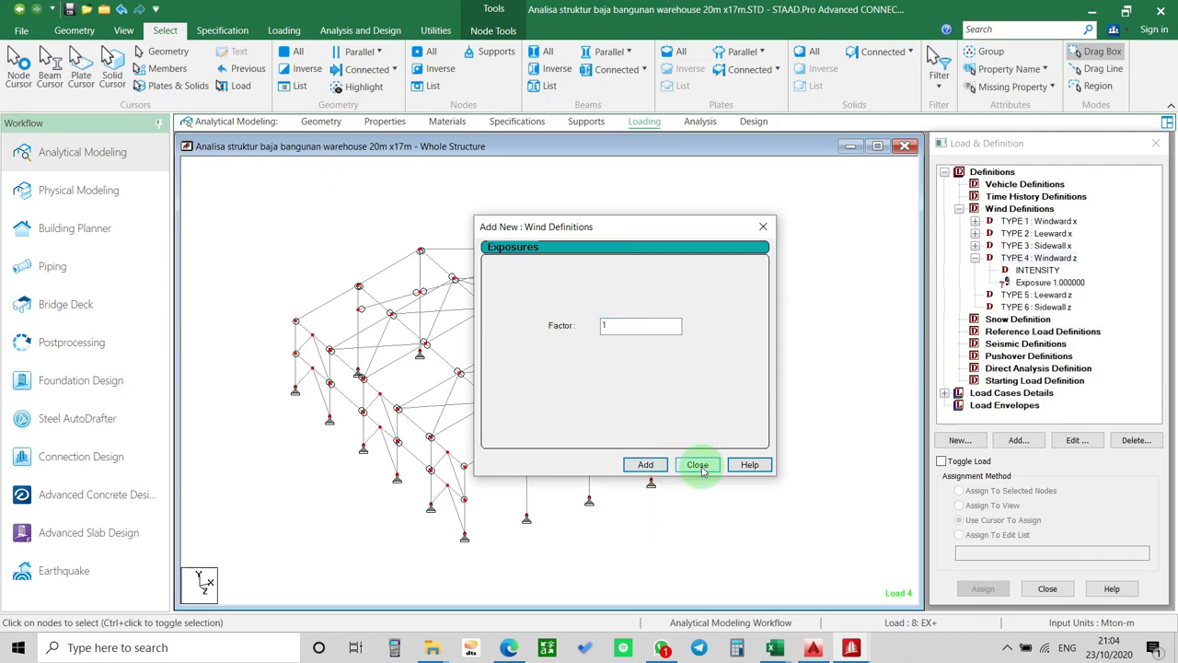
click(698, 465)
click(1059, 281)
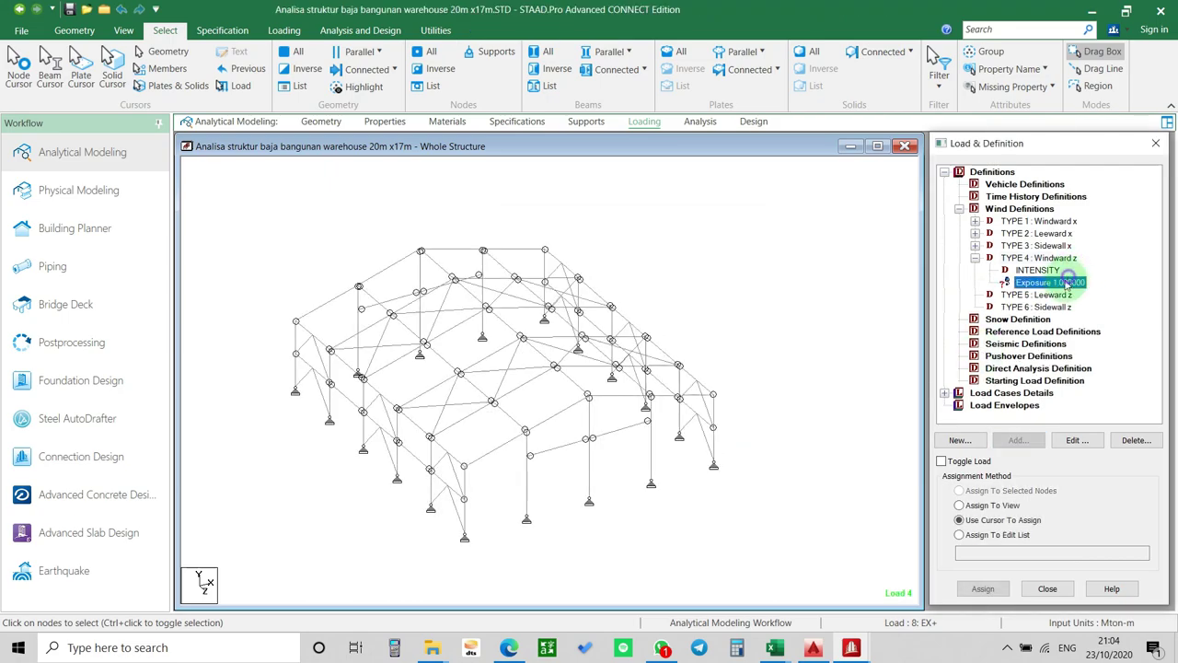
click(22, 67)
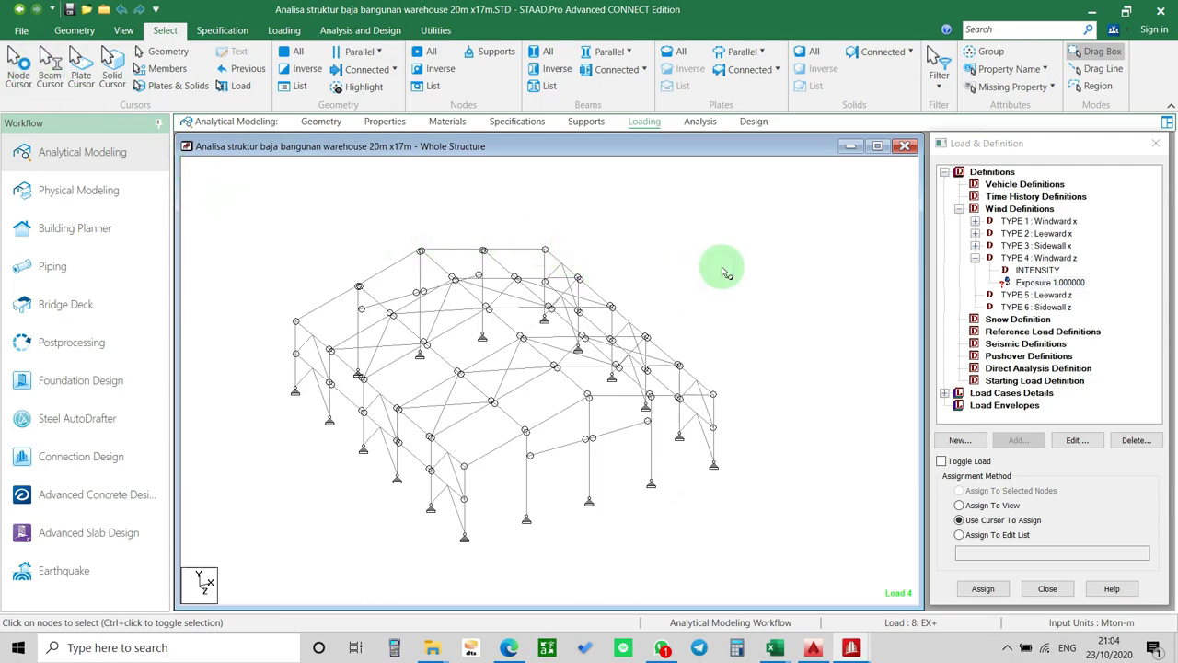
drag(725, 272, 715, 263)
click(959, 491)
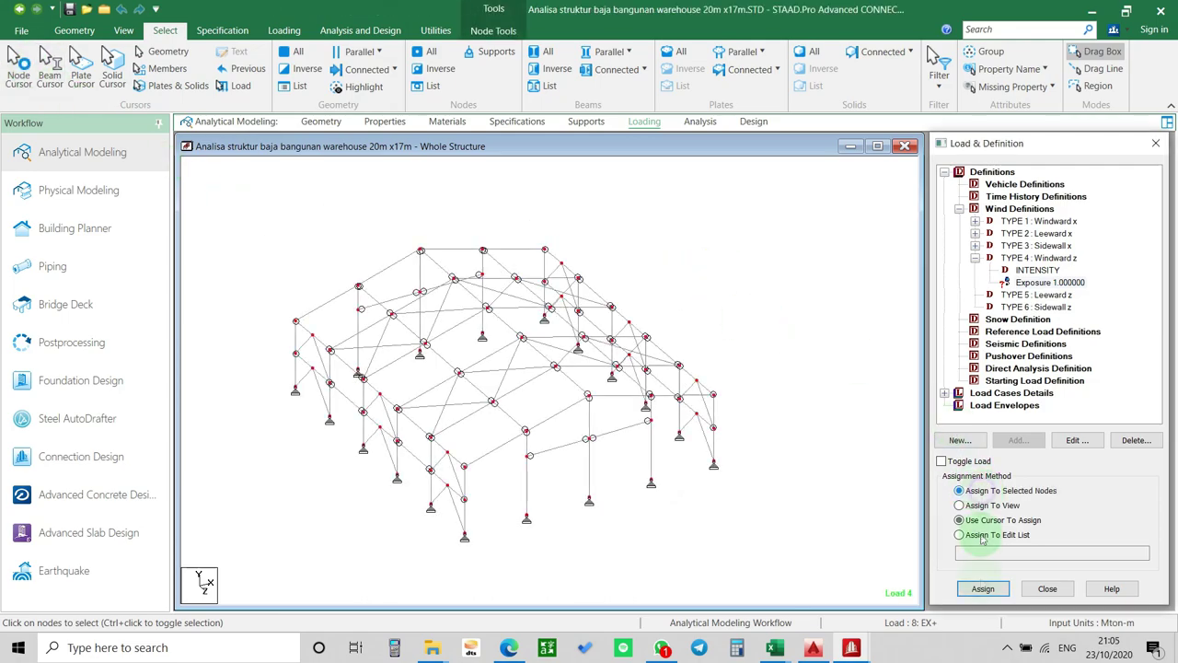
click(983, 588)
click(1055, 415)
Start an ASCE-7 intensity calculation for TYPE 5 : Leeward z and apply a basic wind speed of 40 m/sec.
click(1038, 295)
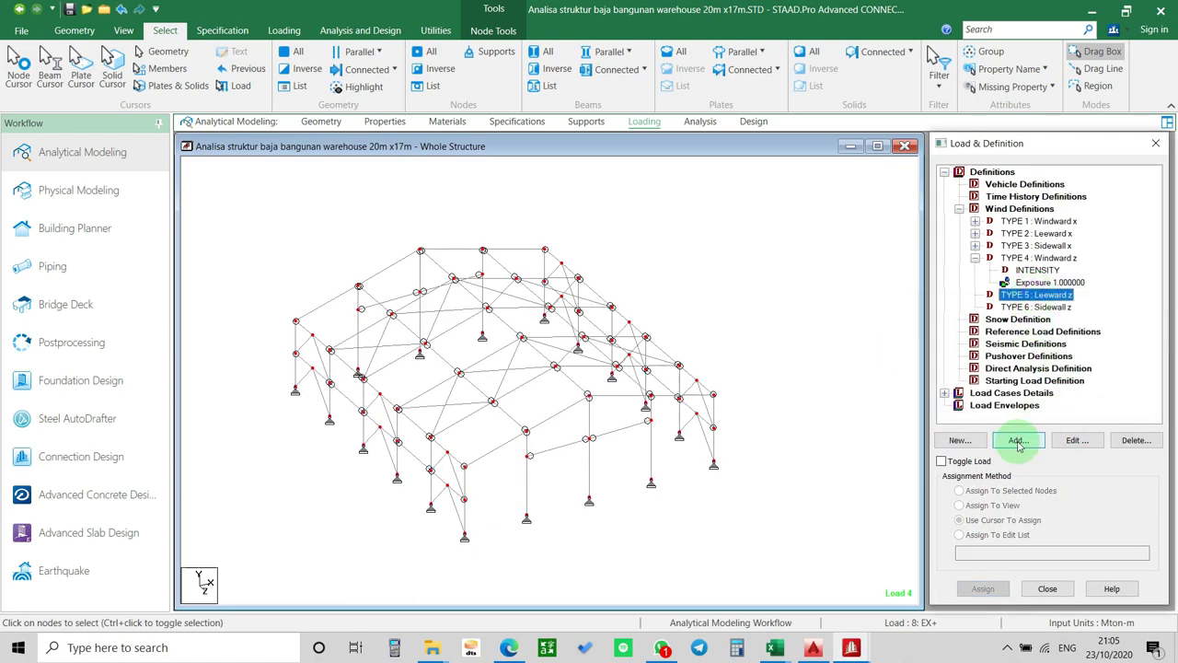
click(1019, 441)
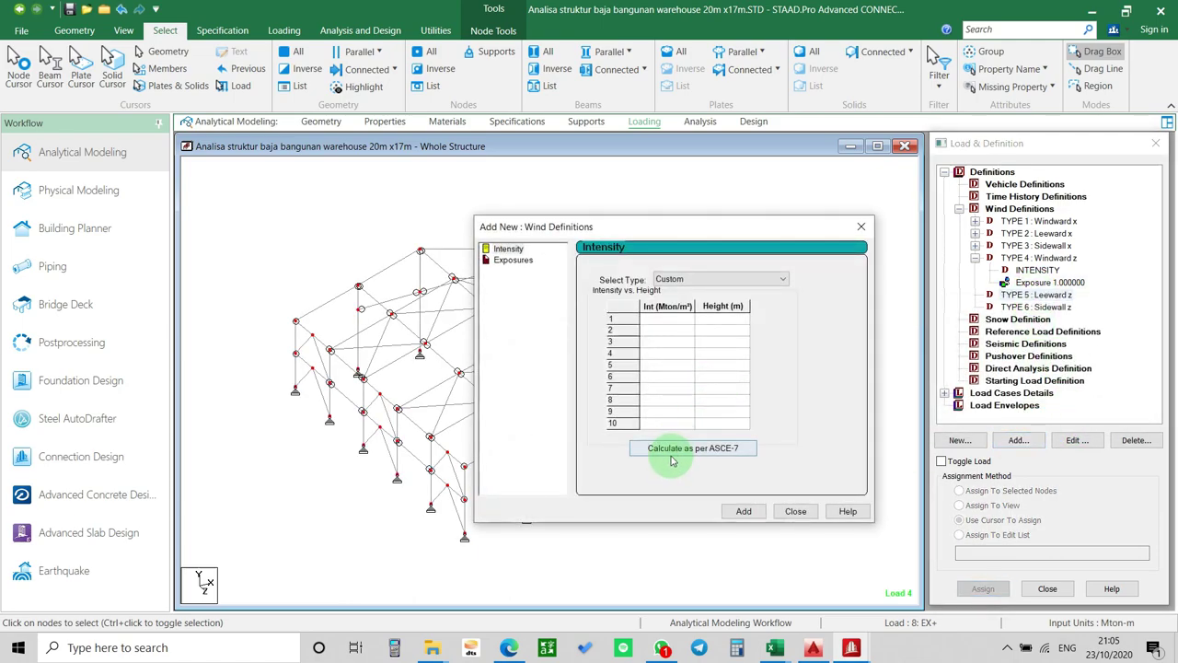
click(672, 449)
click(845, 237)
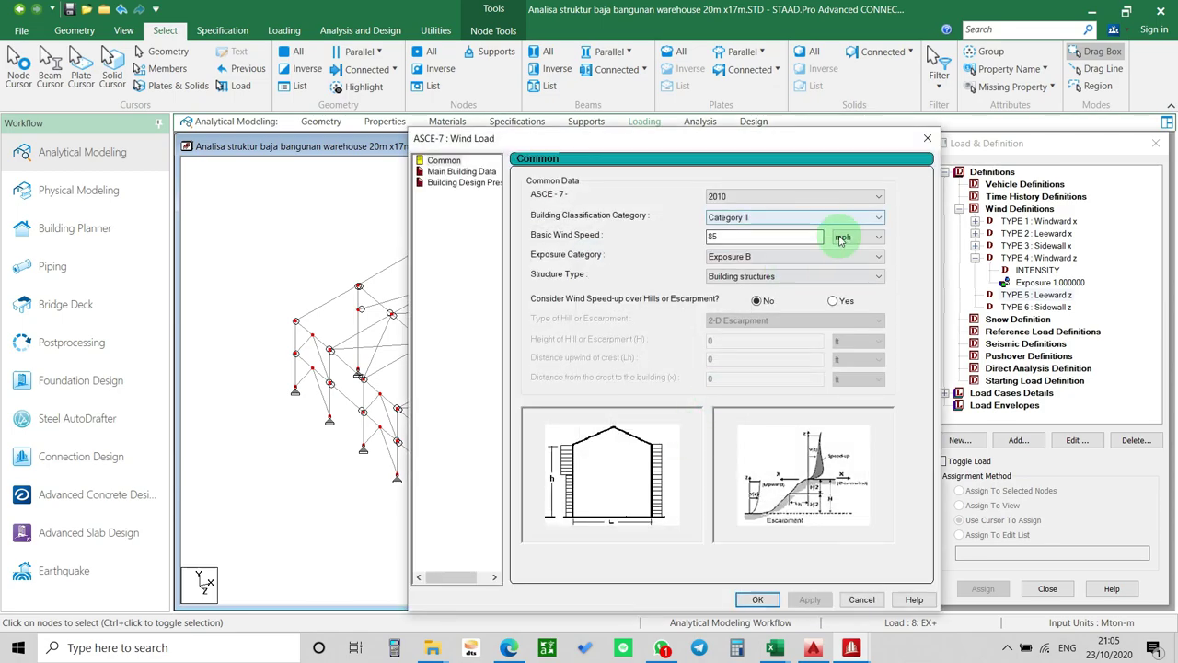
click(845, 261)
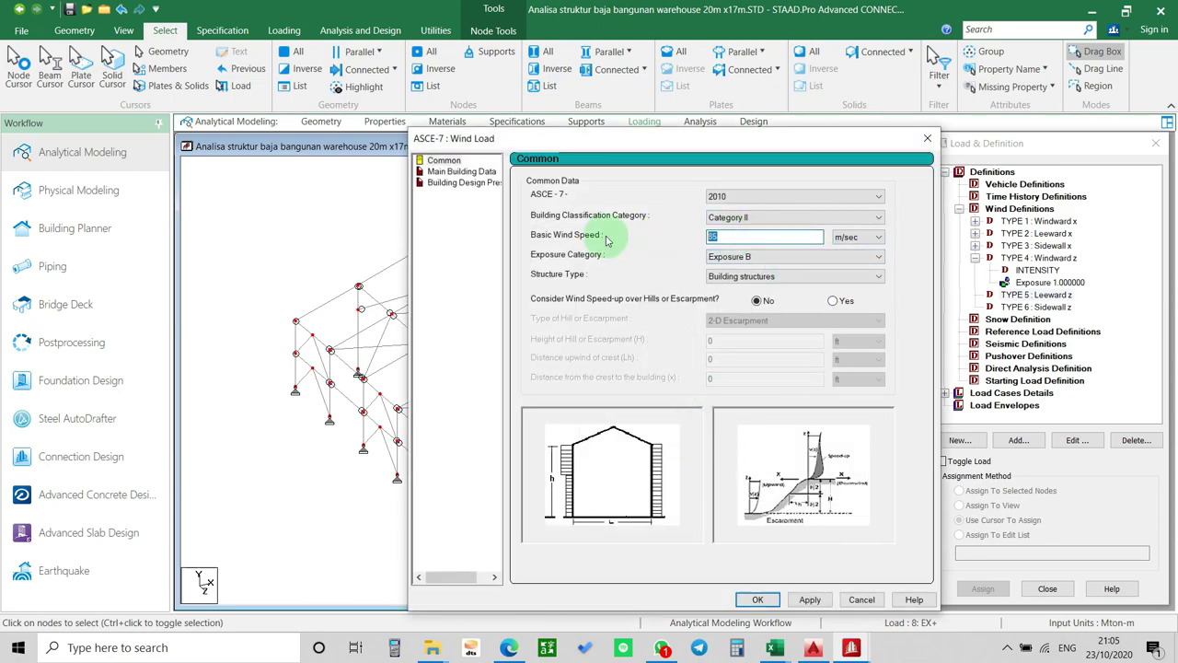
text(40)
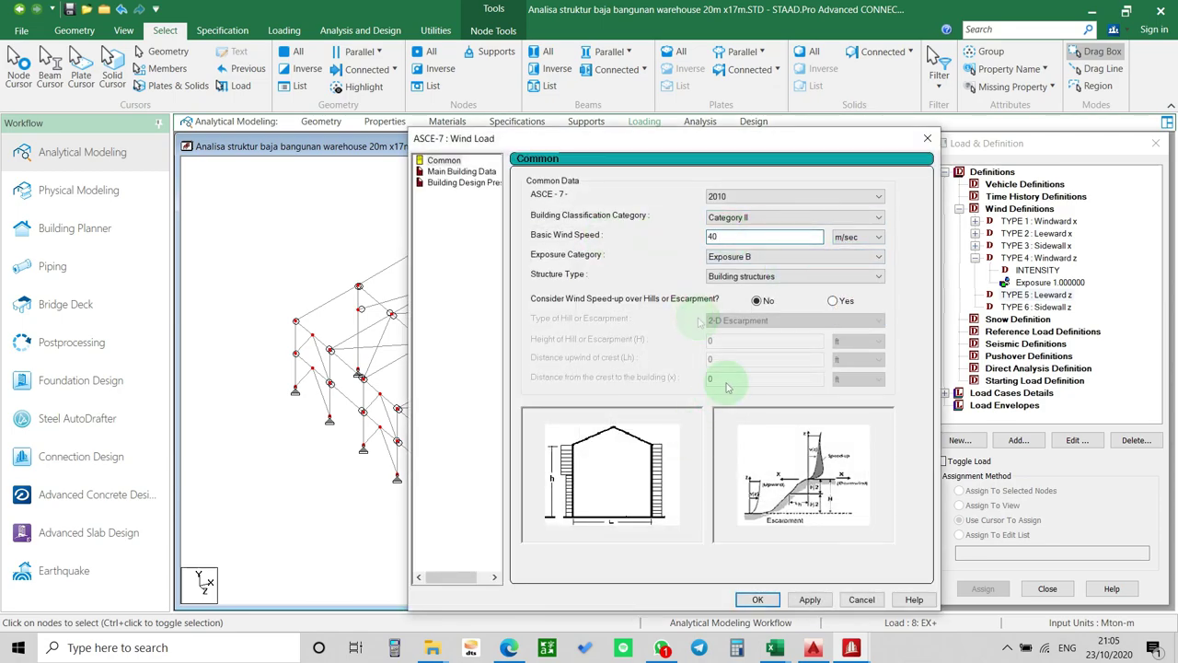
click(810, 599)
Change the units of building height and both building lengths to metres for the TYPE 5 : Leeward z calculation.
click(461, 171)
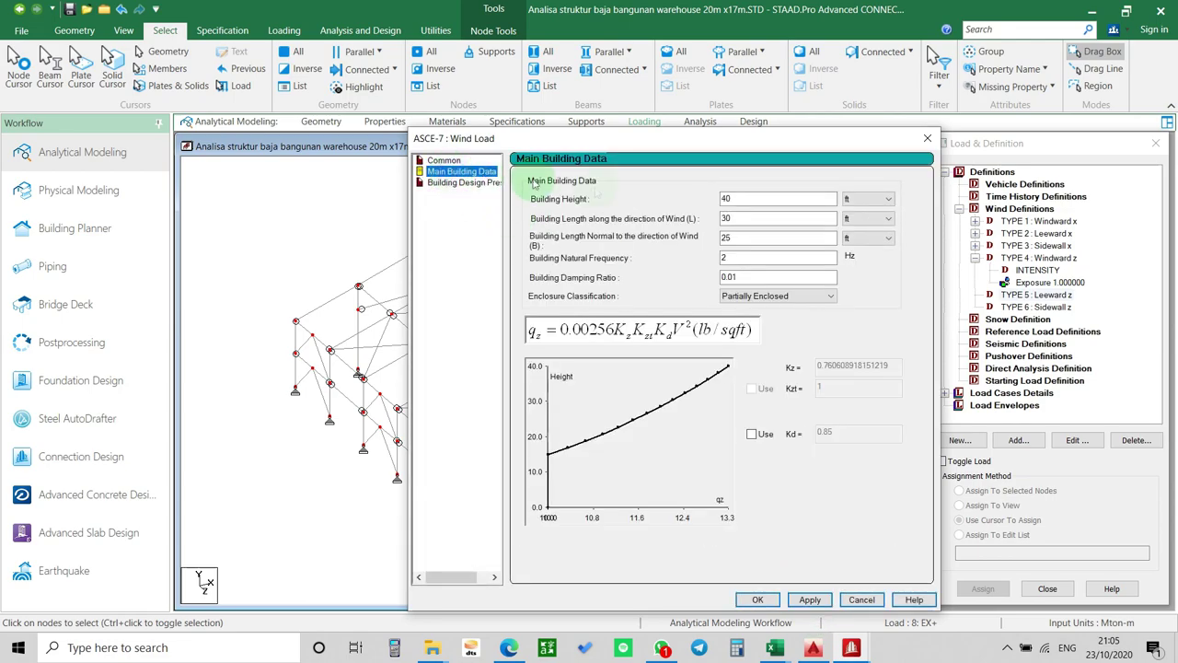
click(863, 198)
click(849, 222)
click(866, 218)
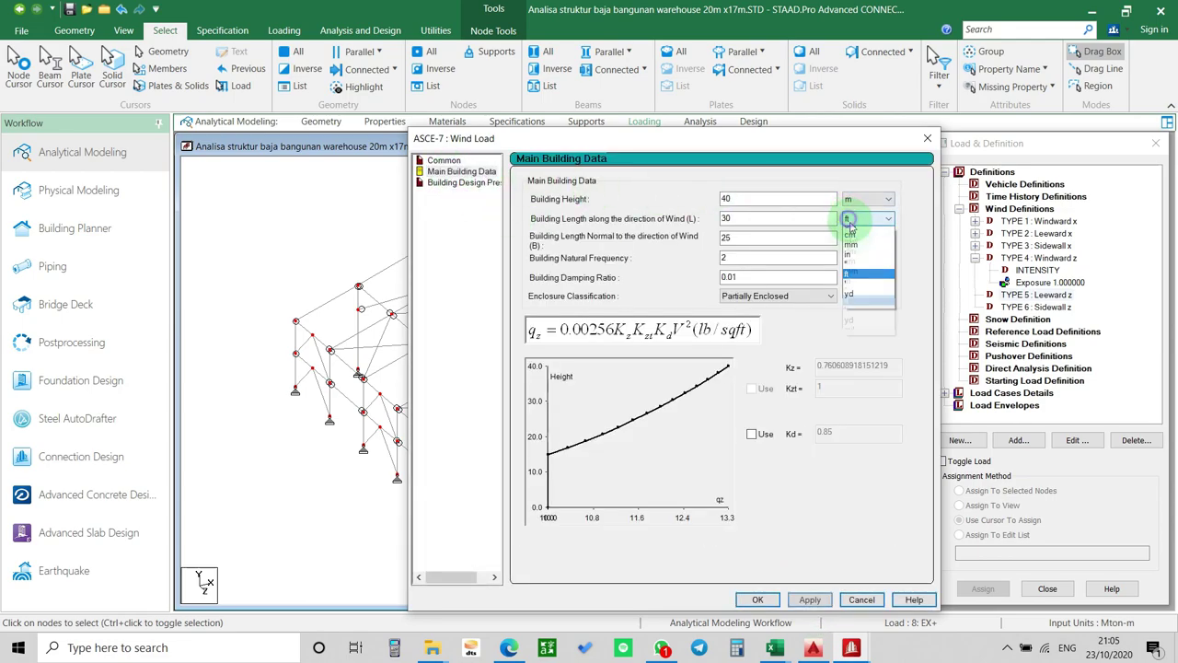
click(848, 241)
click(865, 238)
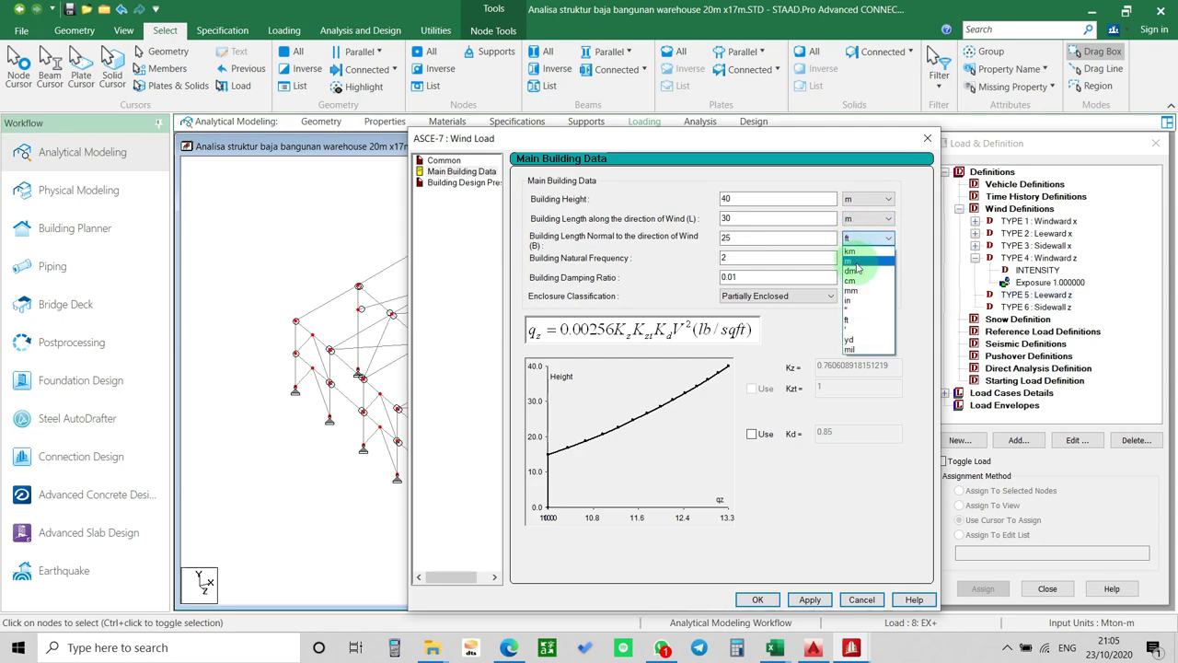
click(848, 260)
Set building height 7 m, length along the wind 20 m, length normal to the wind 17 m and classification Enclosed Building for TYPE 5.
drag(748, 198, 583, 200)
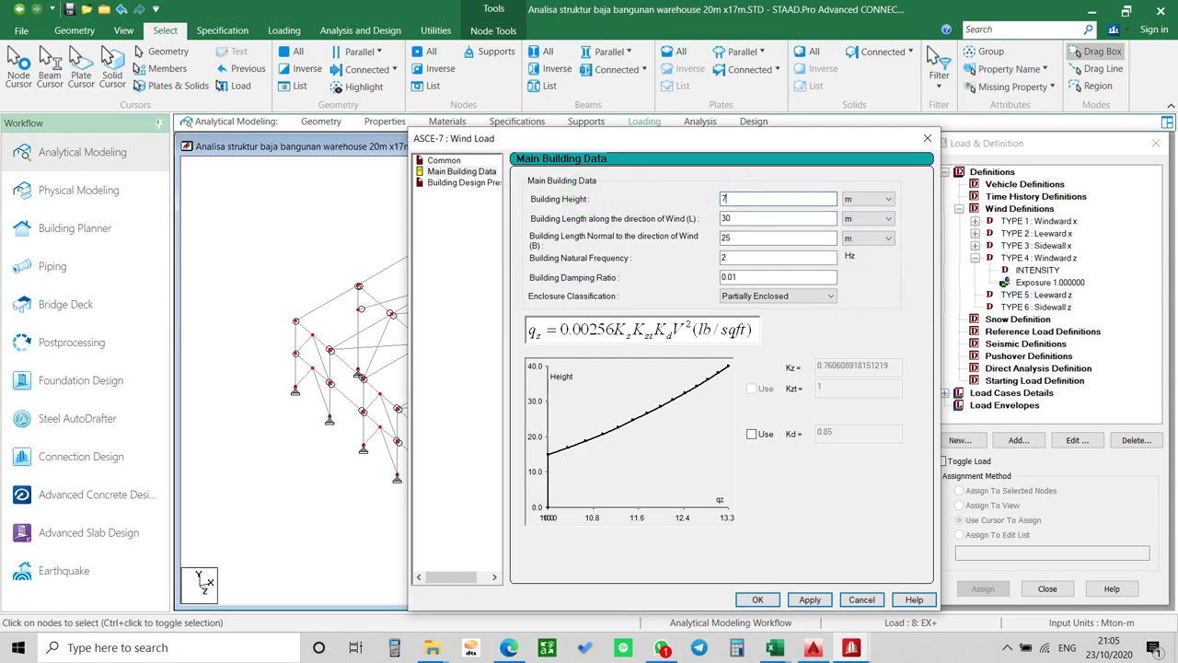
drag(764, 218, 634, 221)
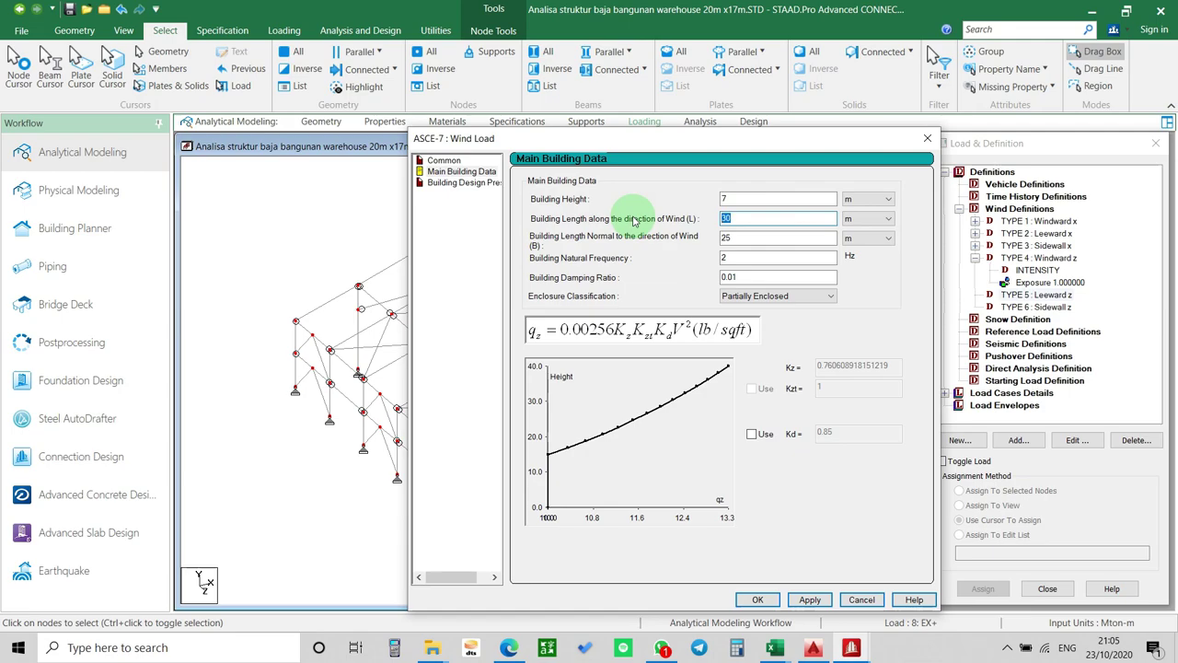
text(20)
drag(737, 240, 685, 236)
text(17)
click(807, 295)
click(790, 333)
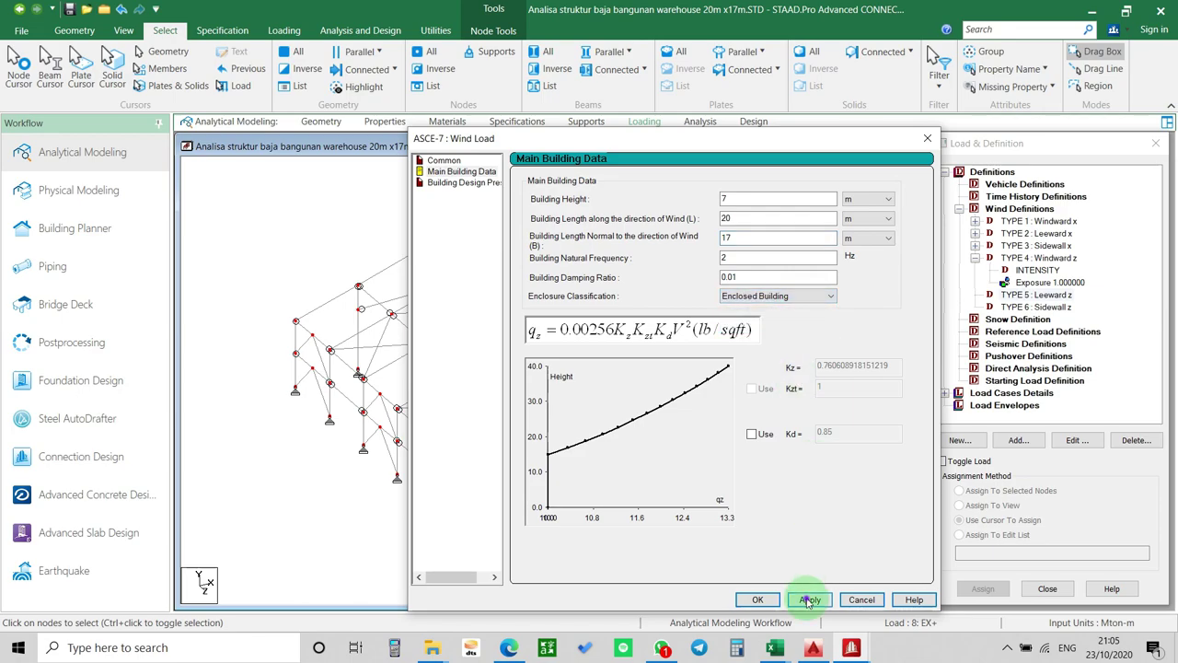
Generate the ASCE-7 design pressure for the leeward wall and add the calculated intensity to TYPE 5 : Leeward z.
click(472, 183)
click(763, 199)
click(810, 600)
click(776, 600)
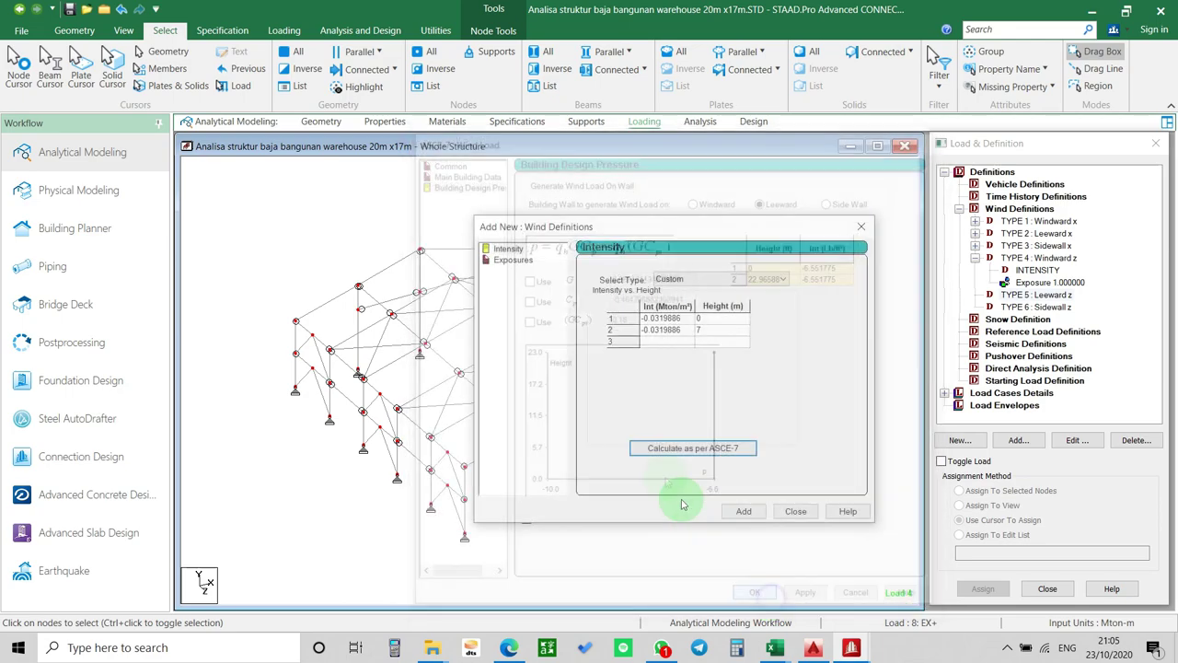
click(746, 437)
Add an exposure with a factor of 1 to TYPE 5 : Leeward z.
double_click(611, 325)
text(1)
click(645, 464)
click(697, 464)
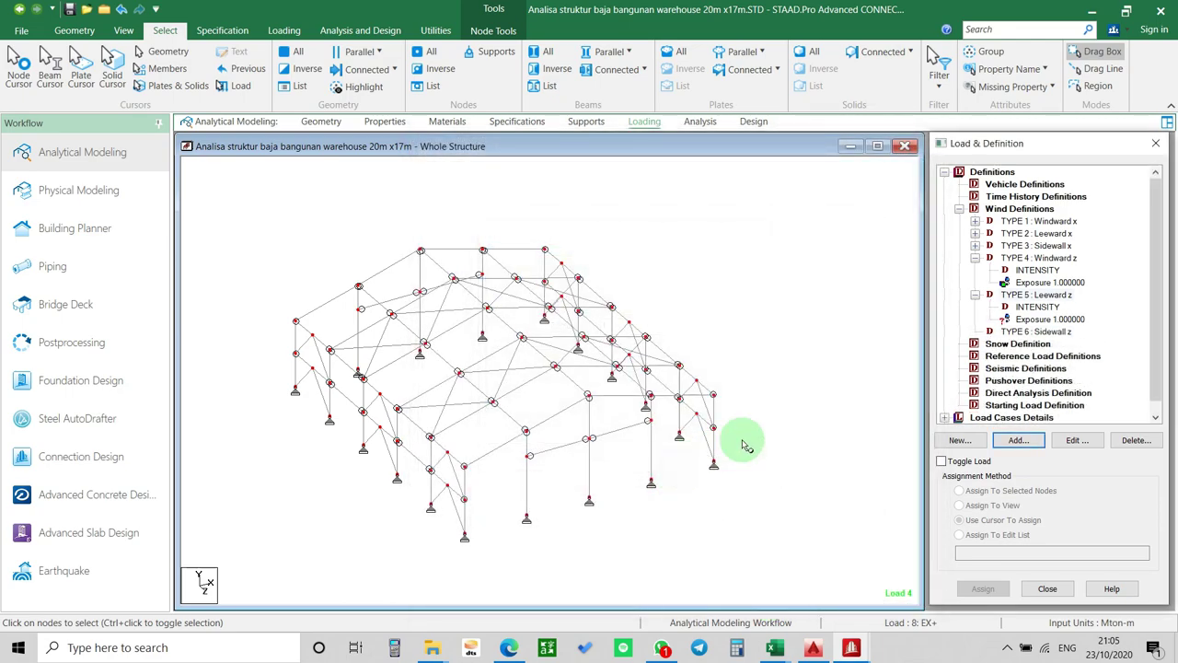
Assign the TYPE 5 : Leeward z exposure to all nodes of the structure.
click(1050, 319)
click(21, 69)
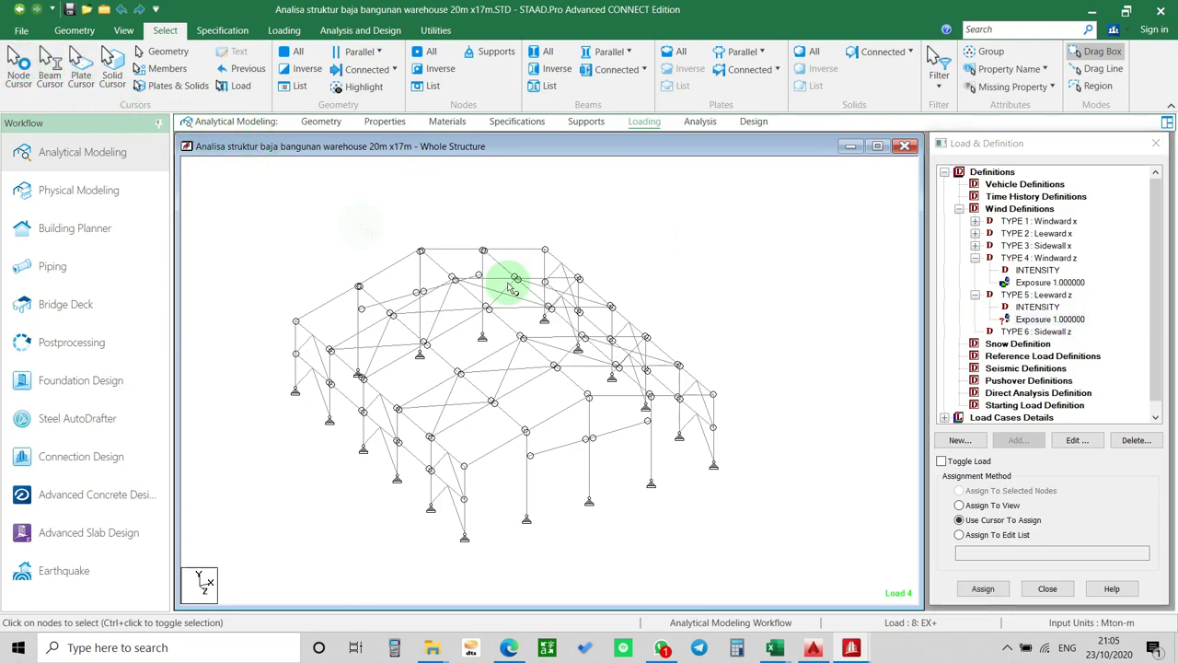
key(ctrl+a)
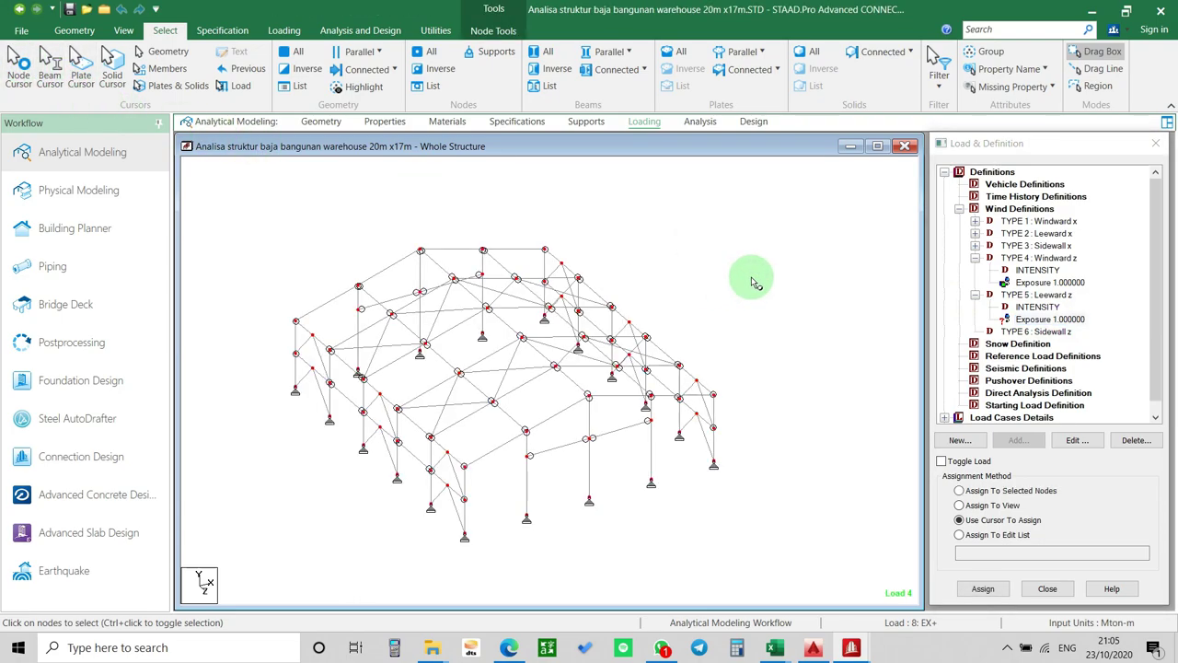
click(1022, 319)
click(1013, 491)
click(982, 589)
click(1053, 416)
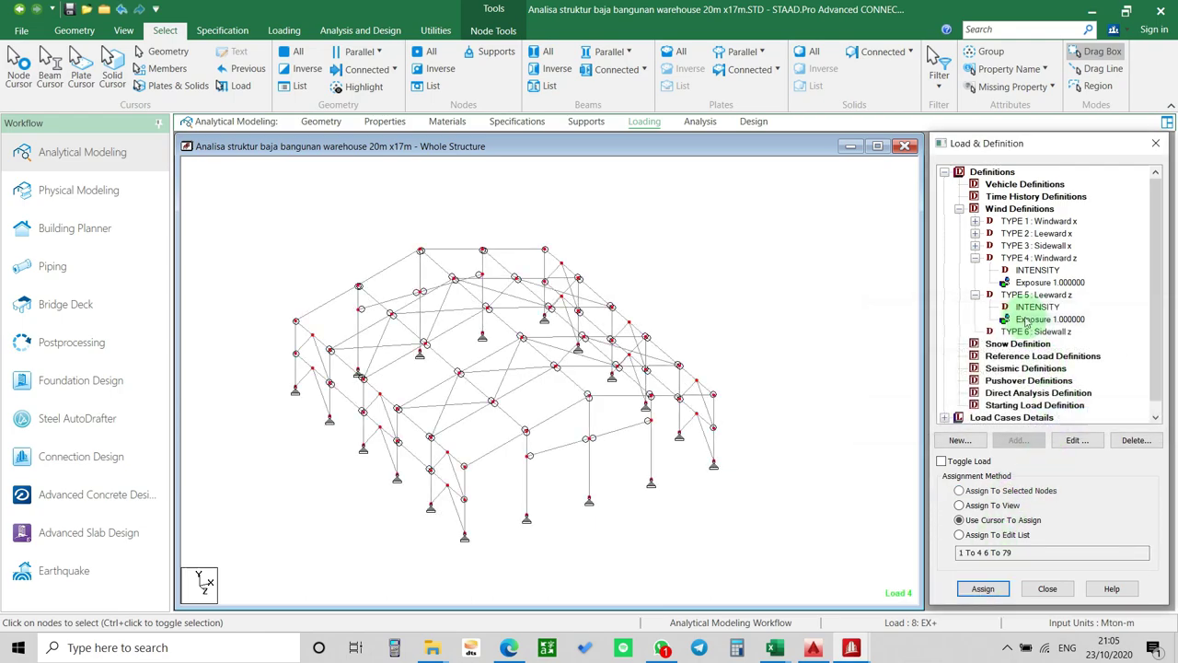
Start an ASCE-7 intensity calculation for TYPE 6 : Sidewall z and apply a basic wind speed of 40 m/sec.
click(975, 295)
click(976, 258)
click(1013, 282)
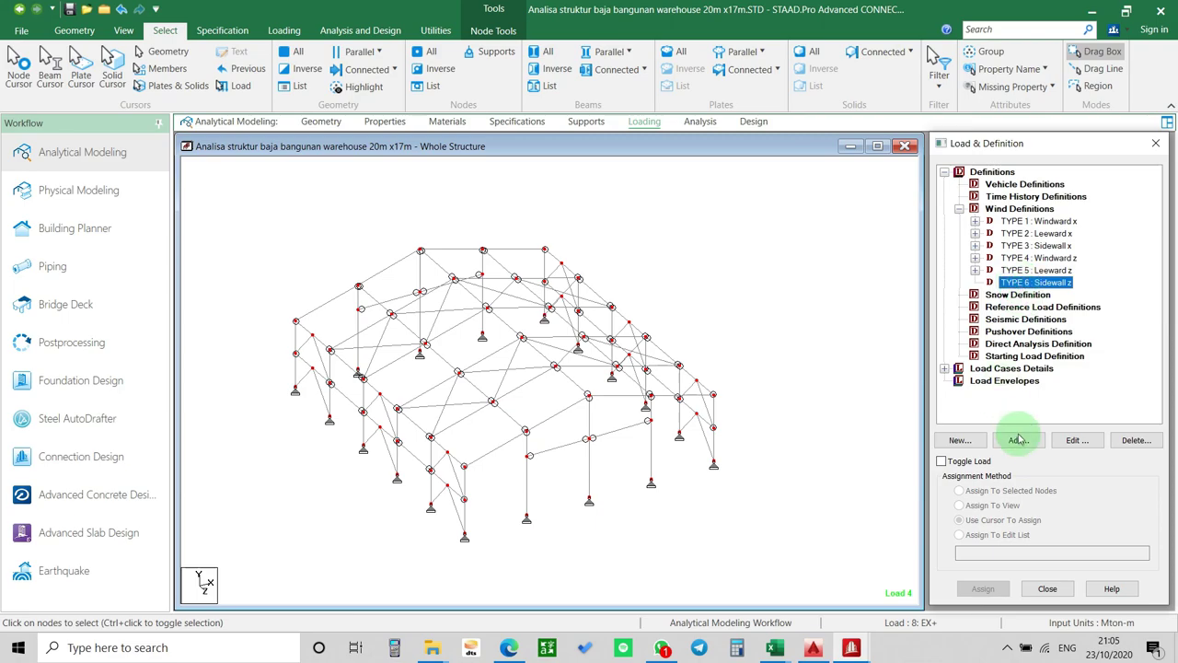
click(1018, 441)
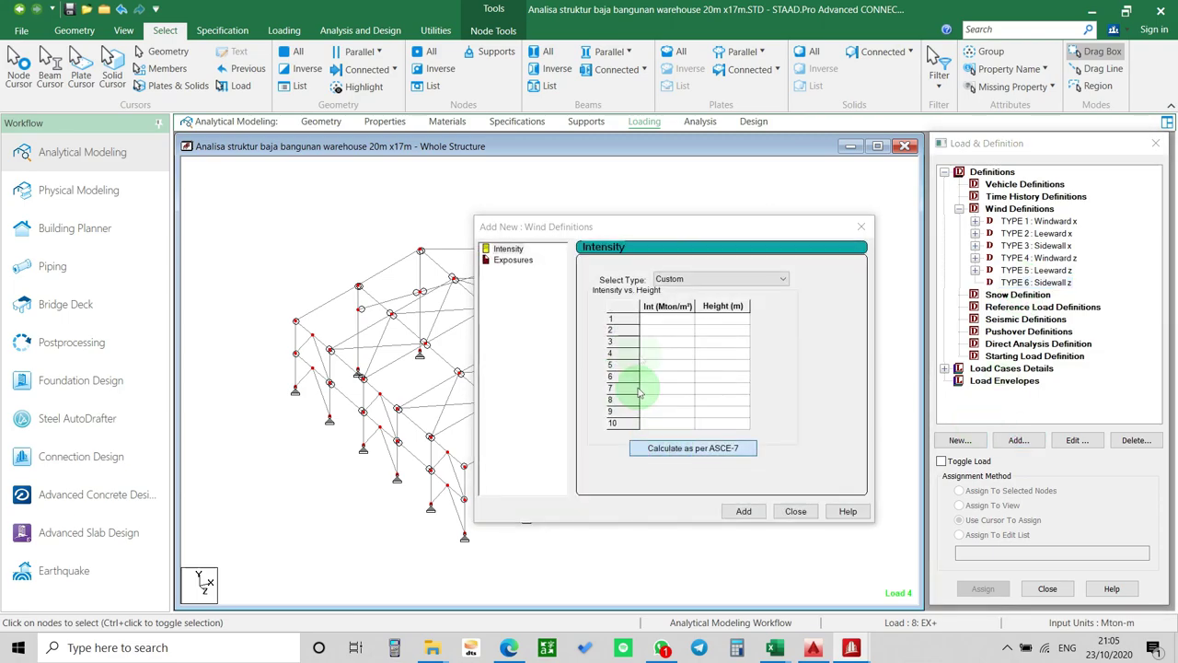
click(693, 448)
click(856, 236)
click(846, 261)
double_click(756, 236)
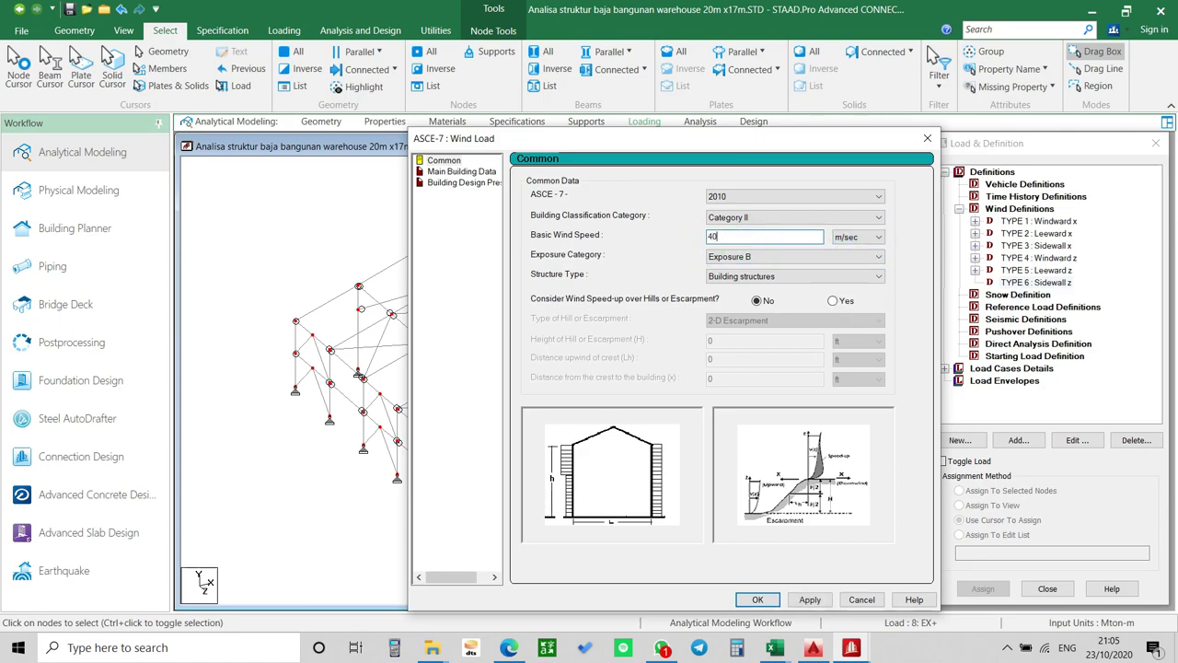
click(810, 599)
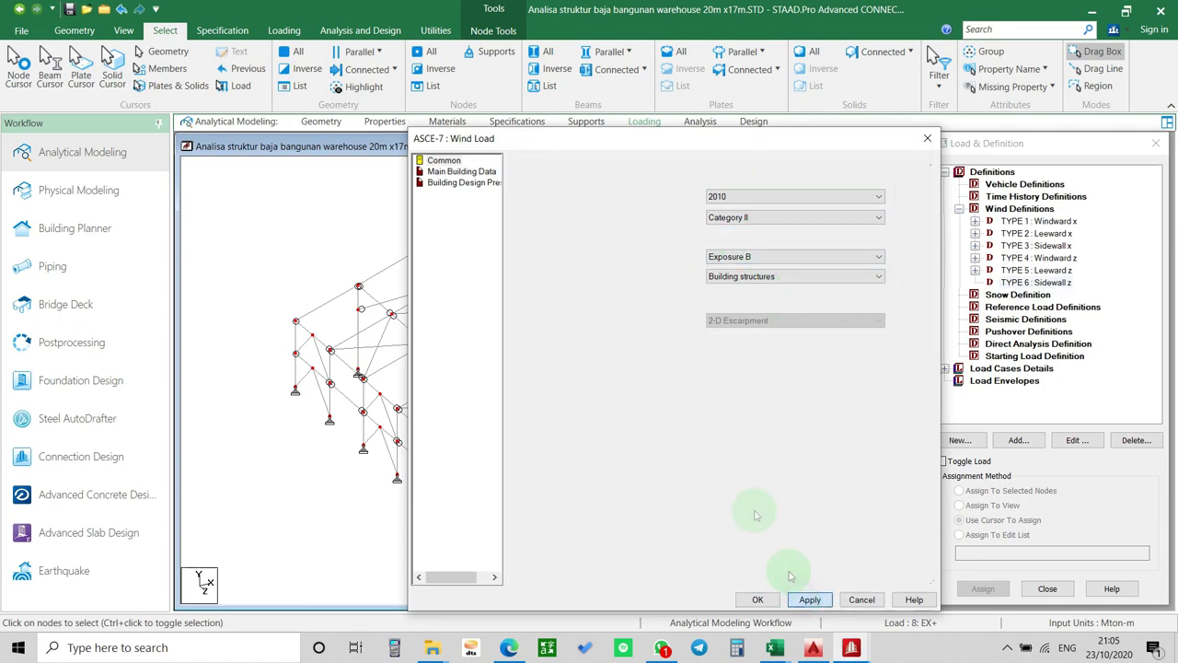
Change the units of building height and both building lengths to metres for the TYPE 6 : Sidewall z calculation.
click(460, 171)
click(869, 198)
click(867, 224)
click(867, 220)
click(863, 243)
click(865, 239)
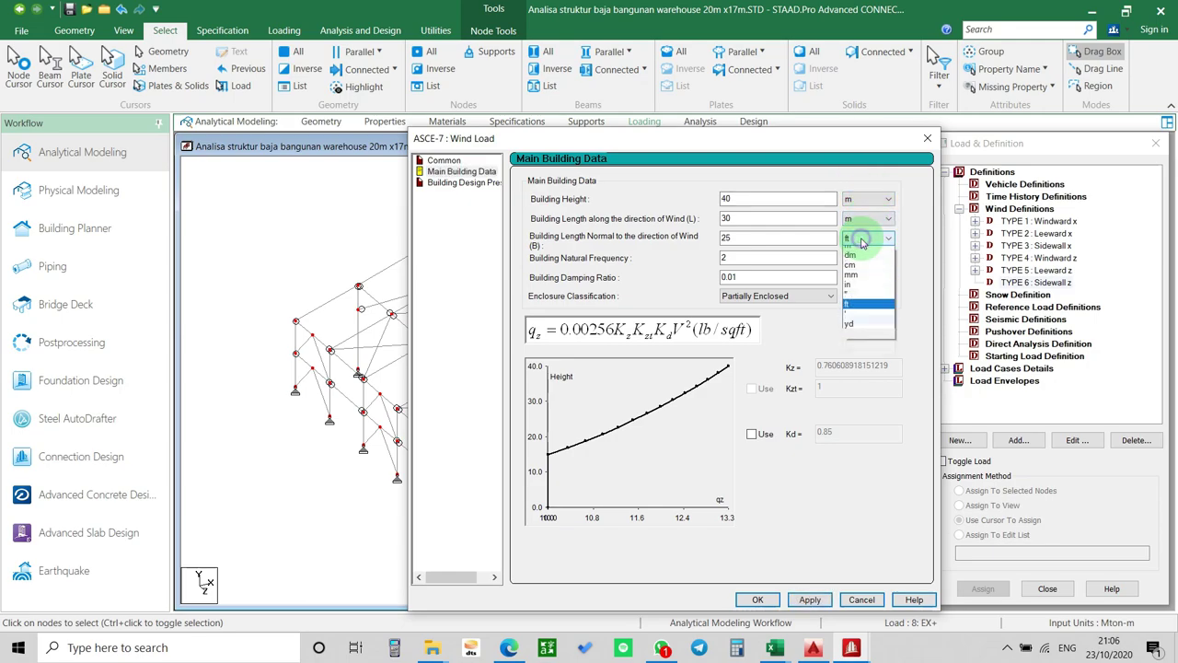
click(862, 260)
Apply a building height of 7 m, length along wind of 20 m, length normal to wind of 17 m and Enclosed Building classification.
click(744, 198)
drag(744, 198, 667, 202)
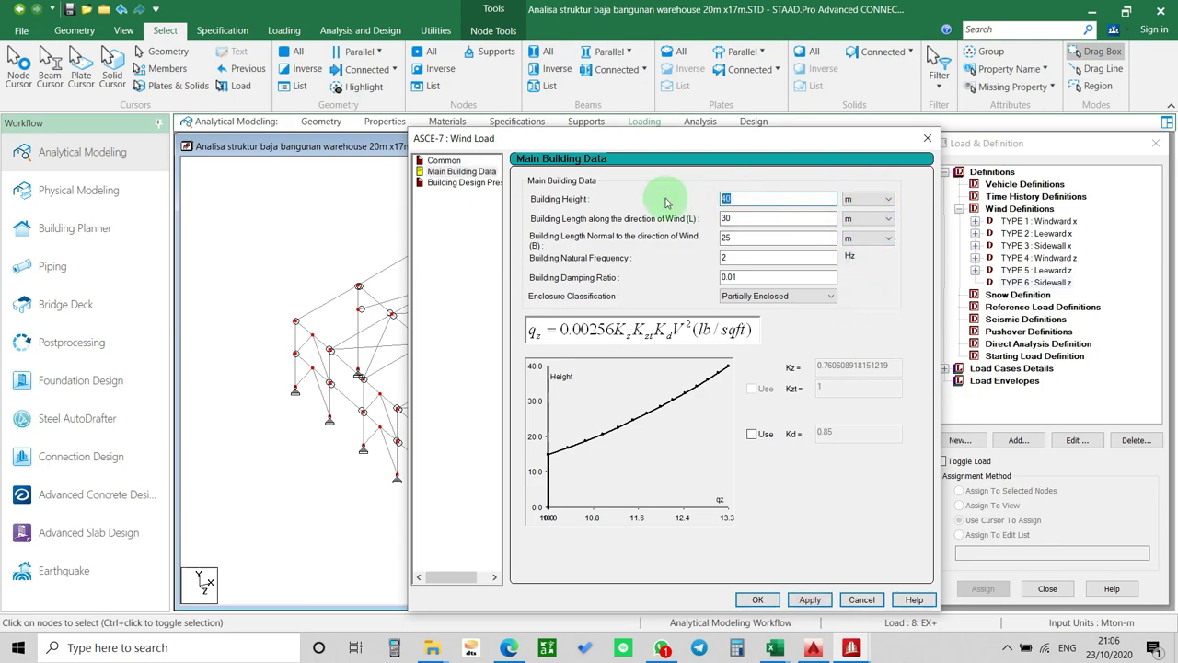
drag(745, 217, 632, 225)
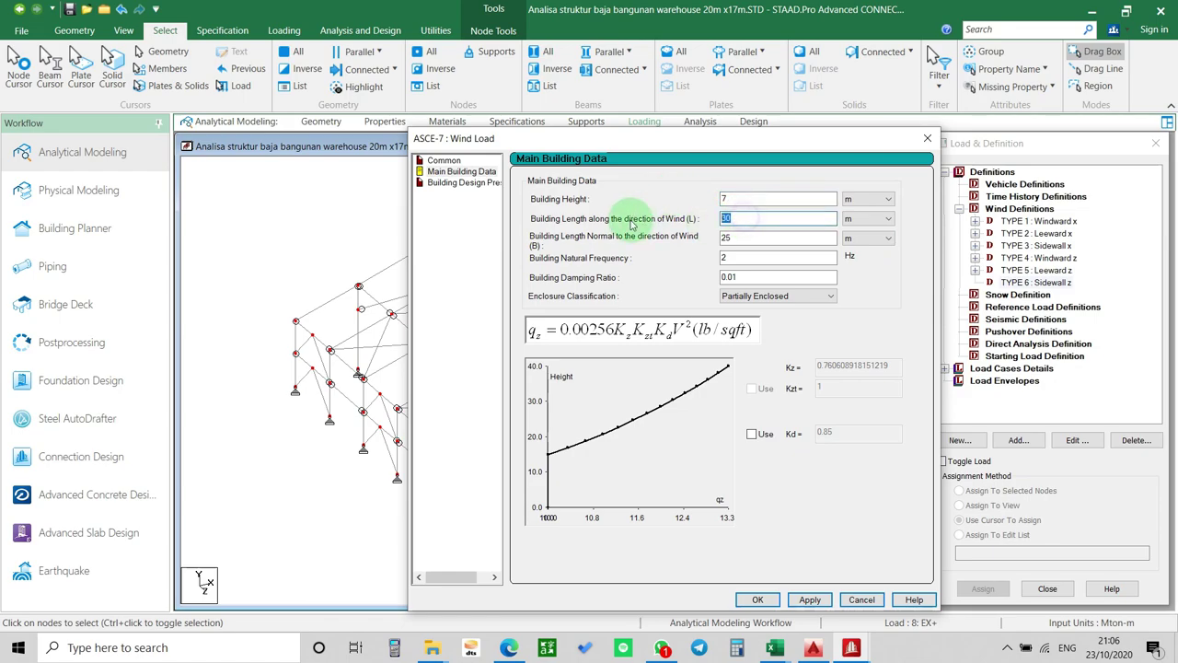
drag(736, 237, 597, 269)
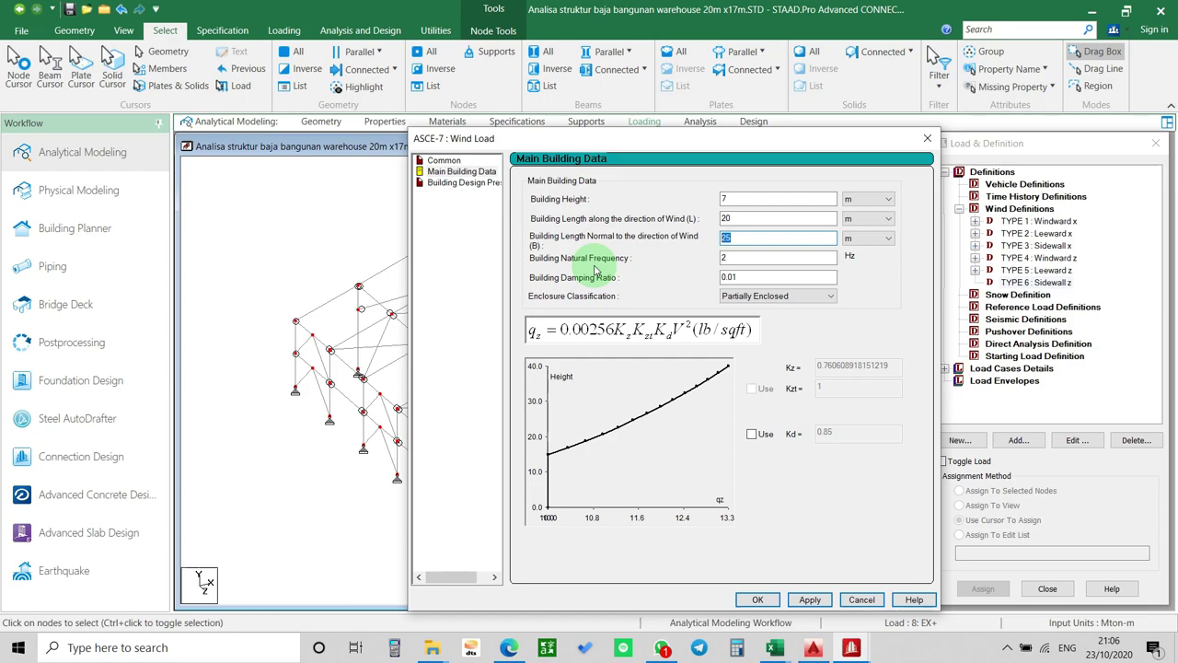
click(783, 296)
click(778, 329)
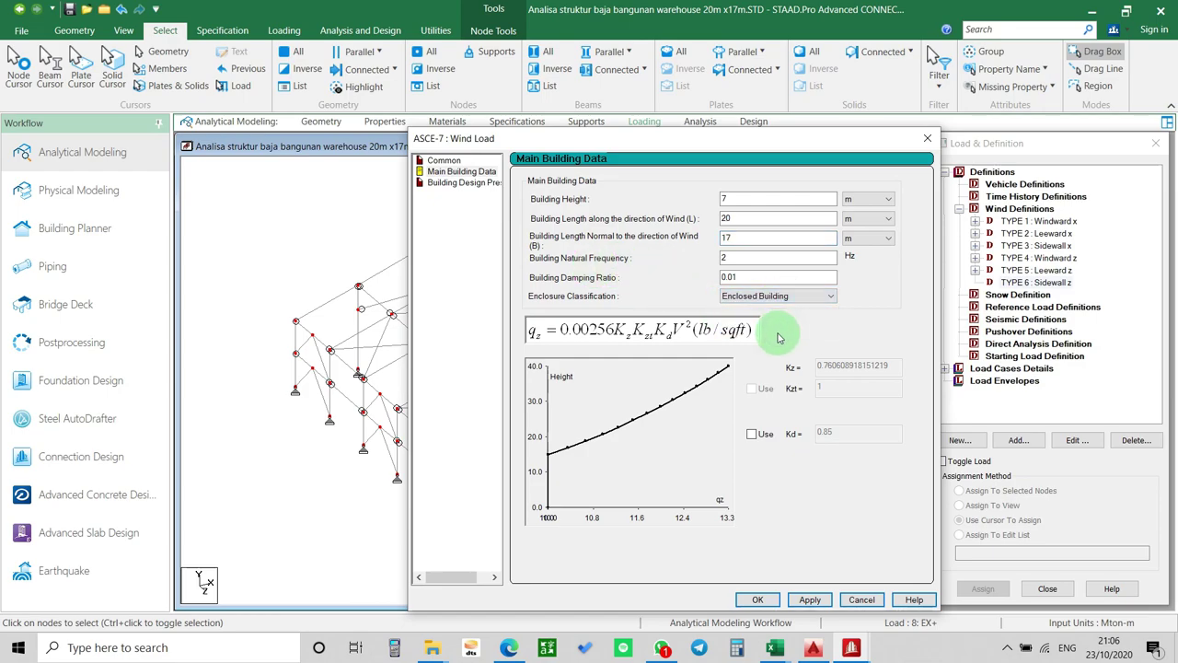
click(811, 599)
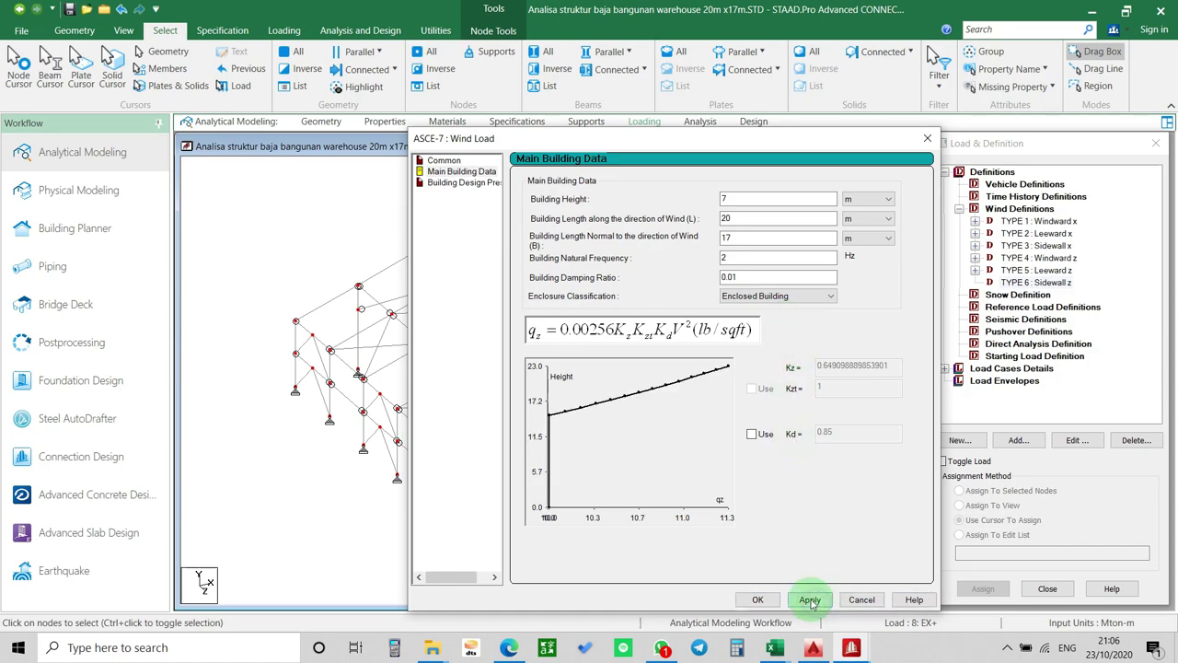
Generate the design pressure on the Side Wall and add it as the intensity of TYPE 6 : Sidewall z.
click(453, 183)
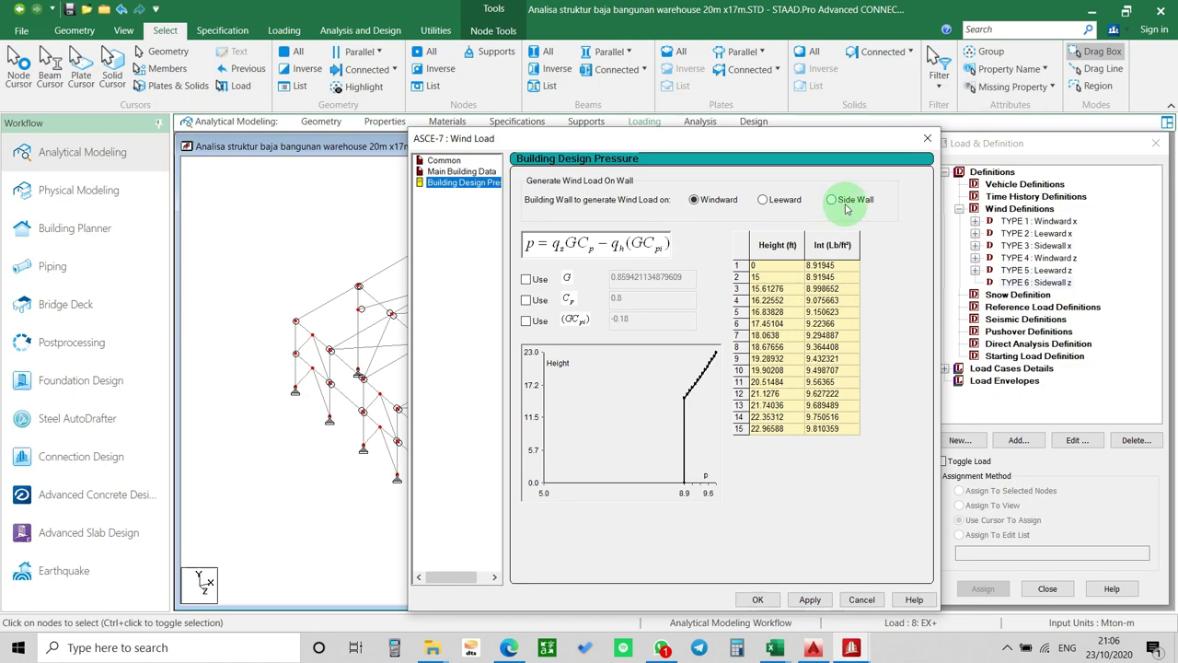
click(811, 600)
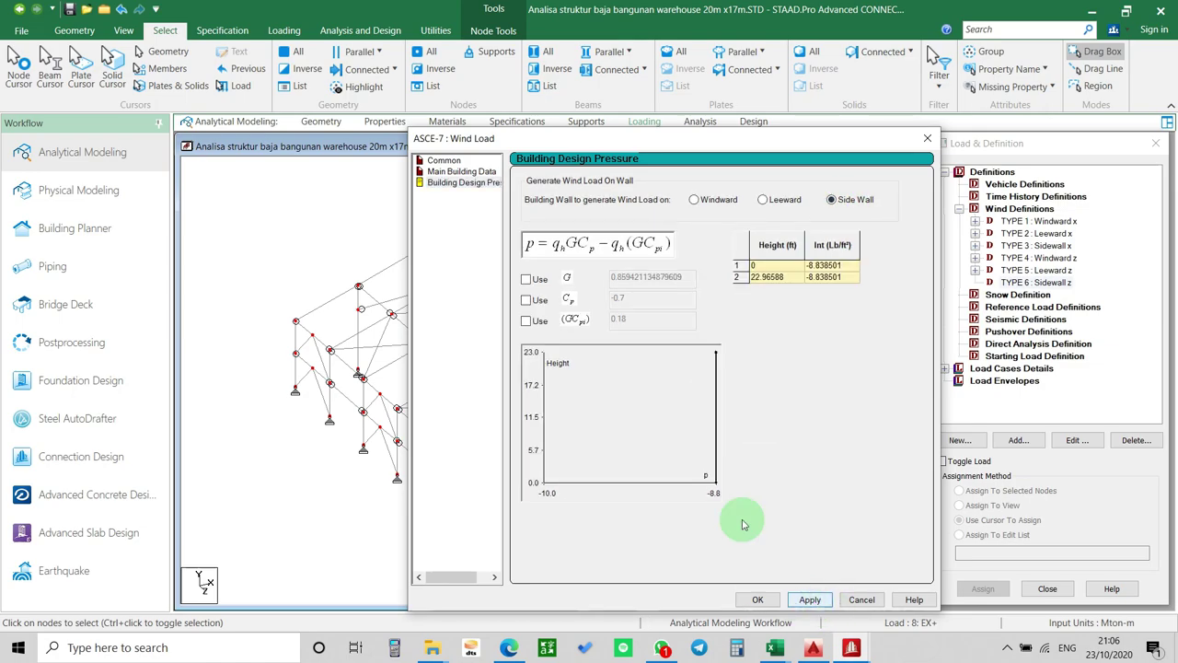
click(778, 600)
click(744, 508)
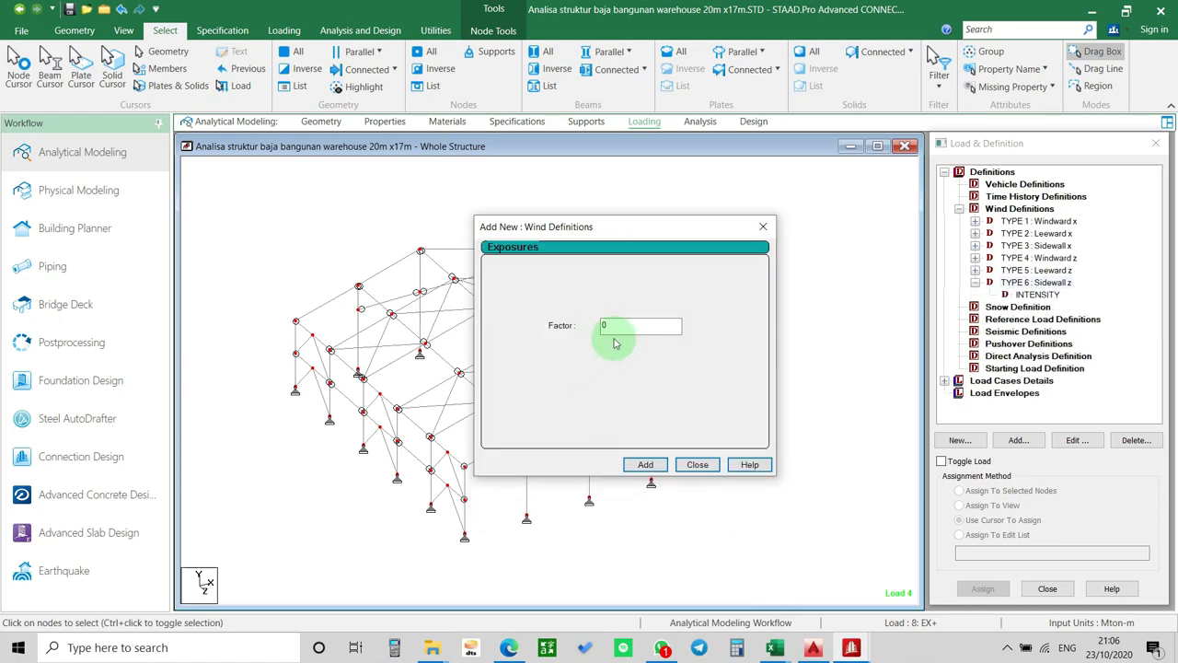
Add an exposure with a factor of 1 to TYPE 6 : Sidewall z and assign it to all nodes of the structure.
click(645, 464)
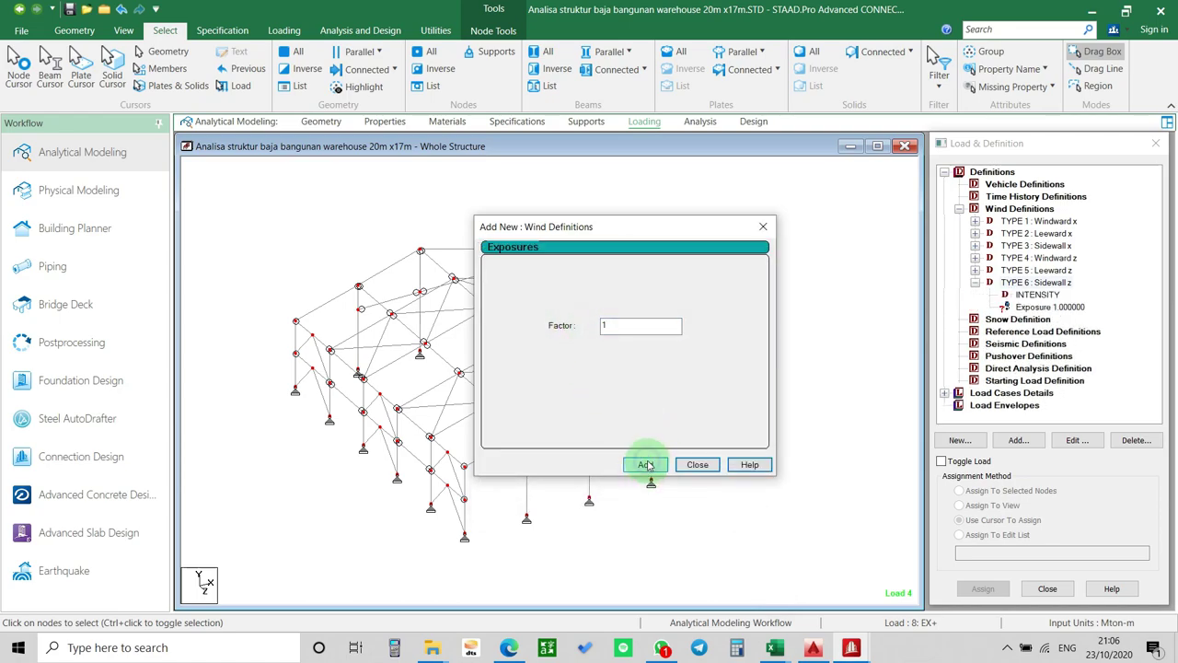
click(700, 465)
click(1033, 306)
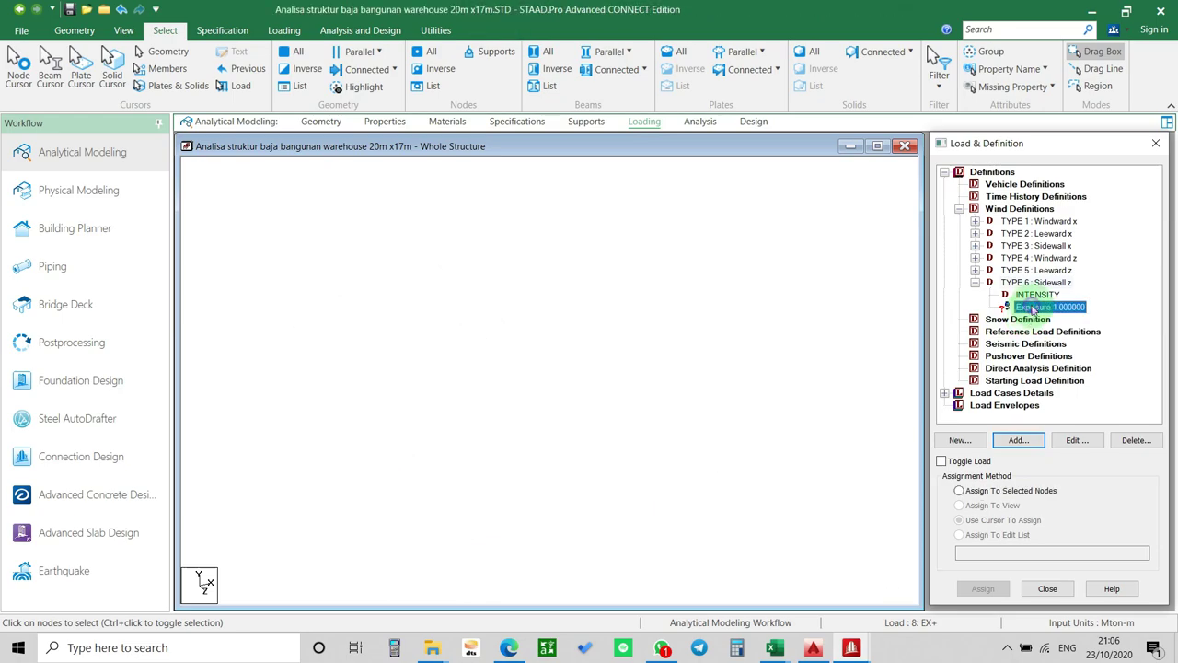
click(49, 71)
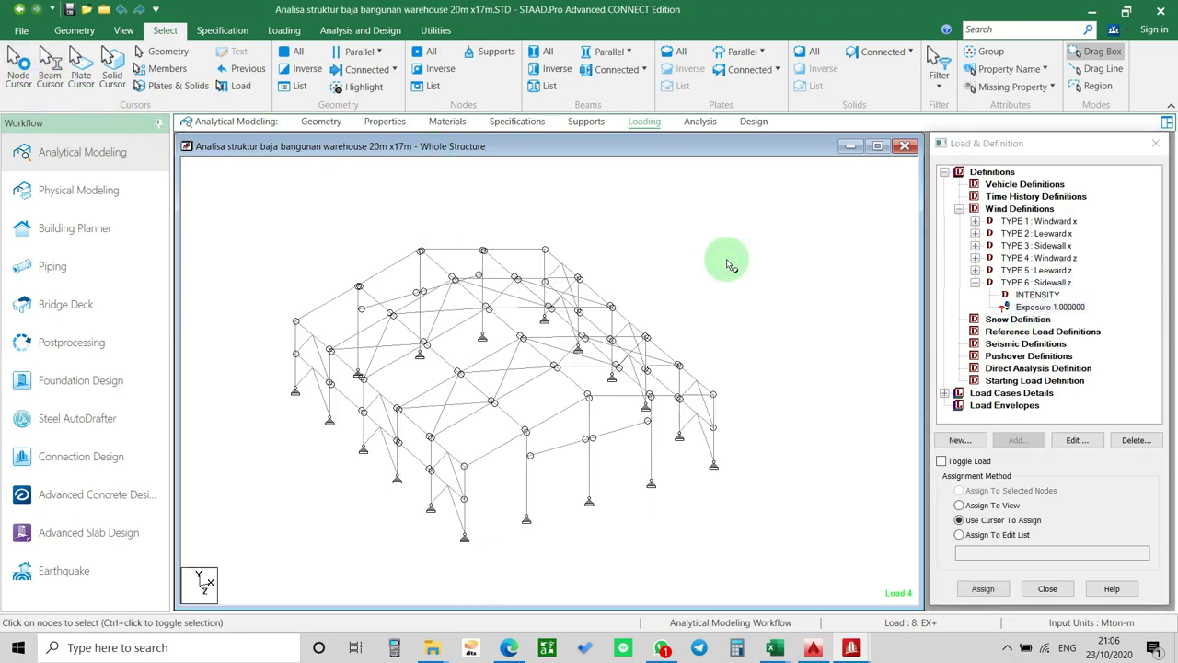
click(959, 491)
click(983, 588)
click(1059, 415)
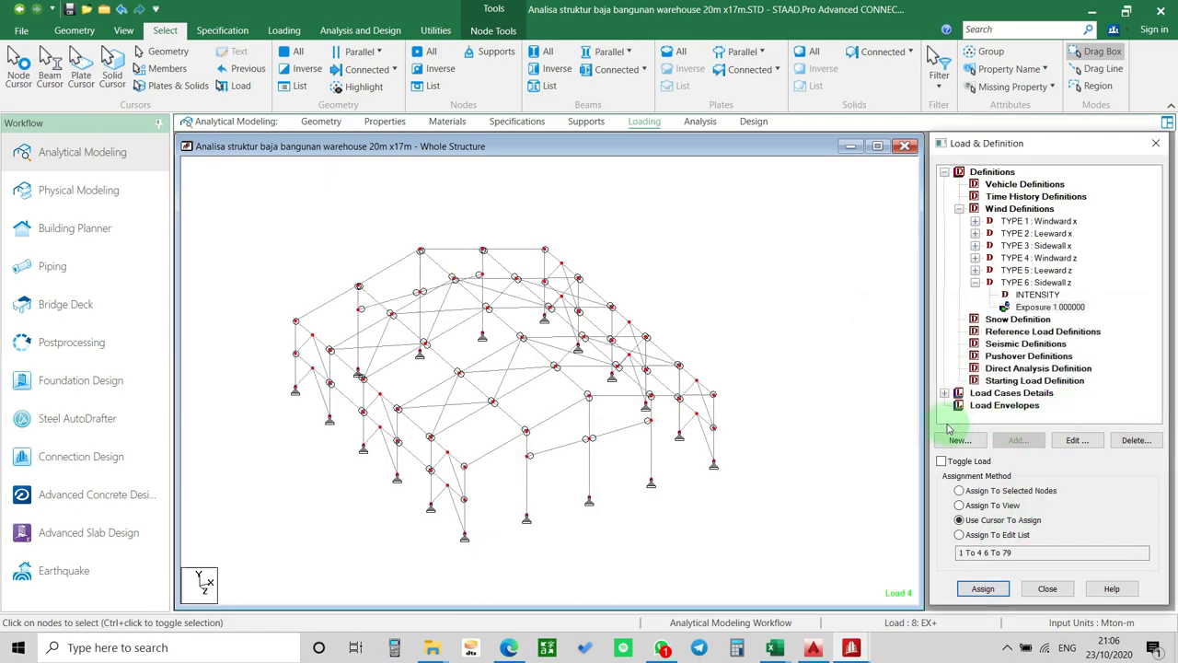
Collapse the wind definitions to list the load cases and clear the node selection in the model.
click(976, 284)
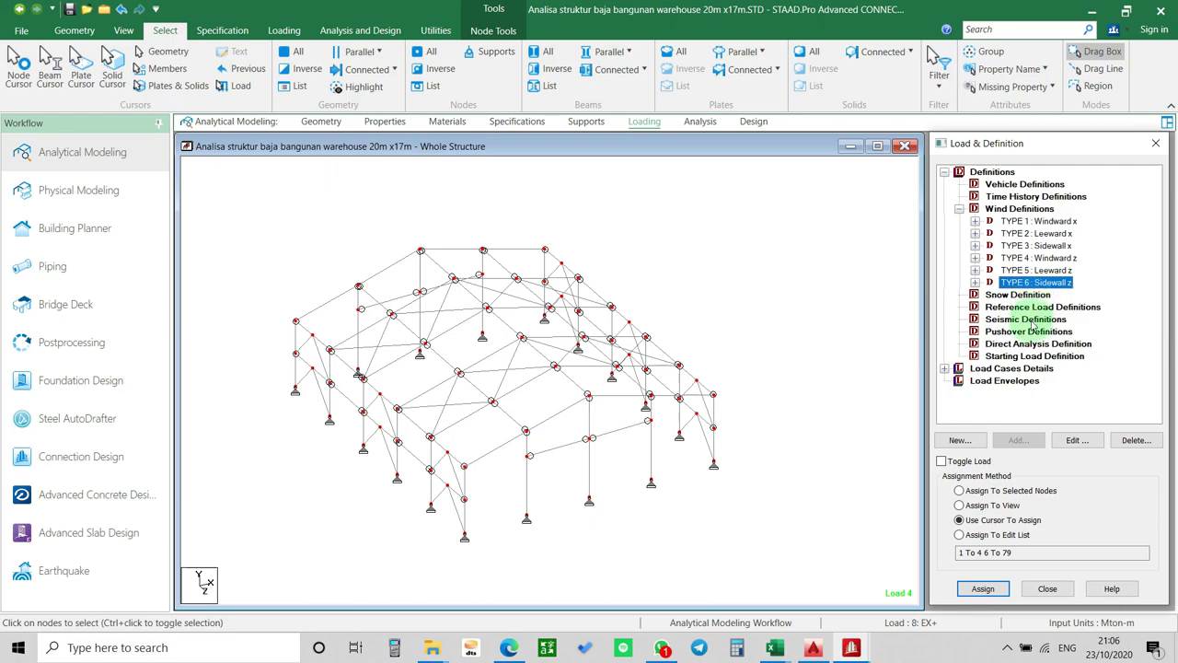
click(961, 209)
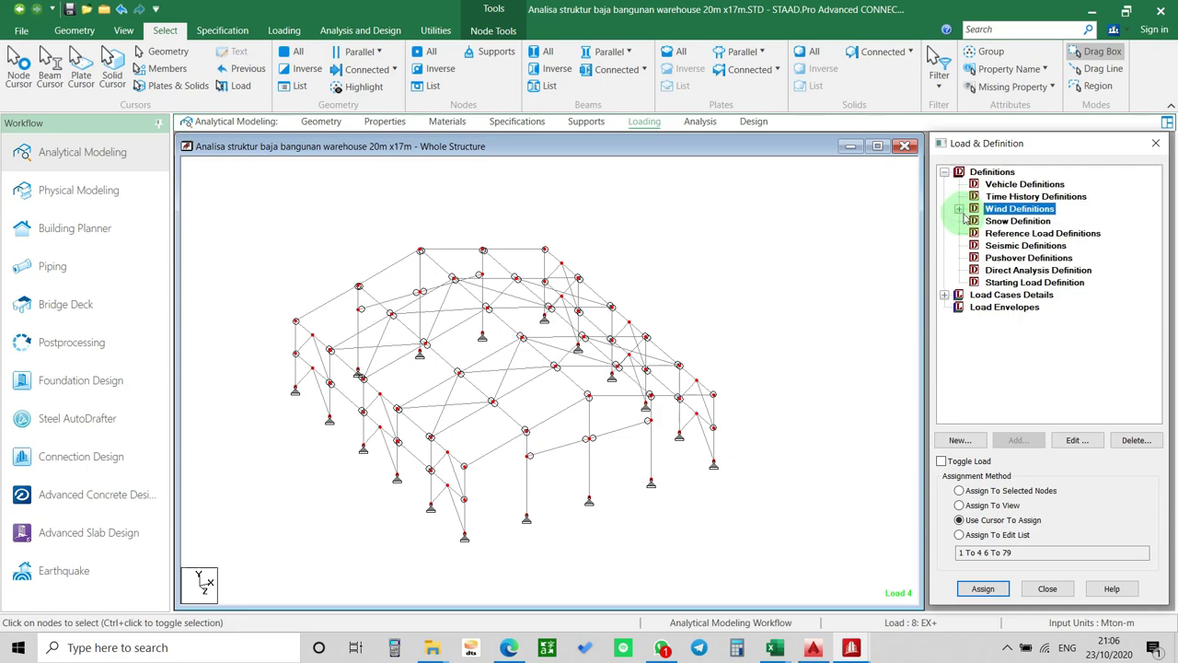
click(945, 295)
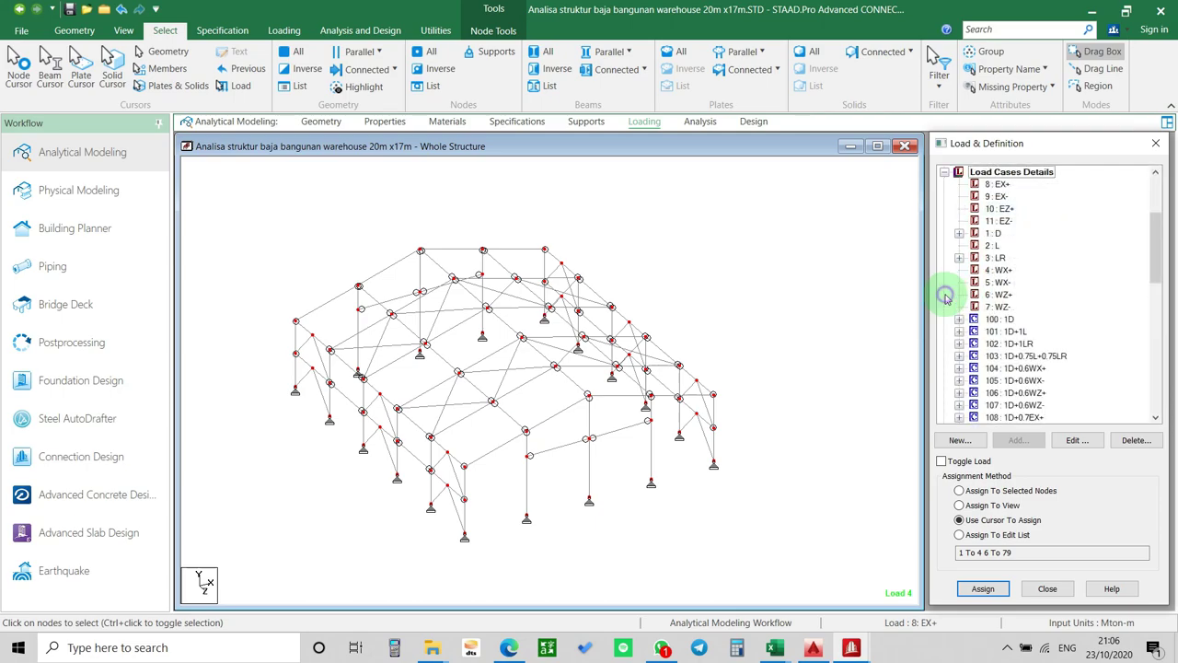
click(998, 270)
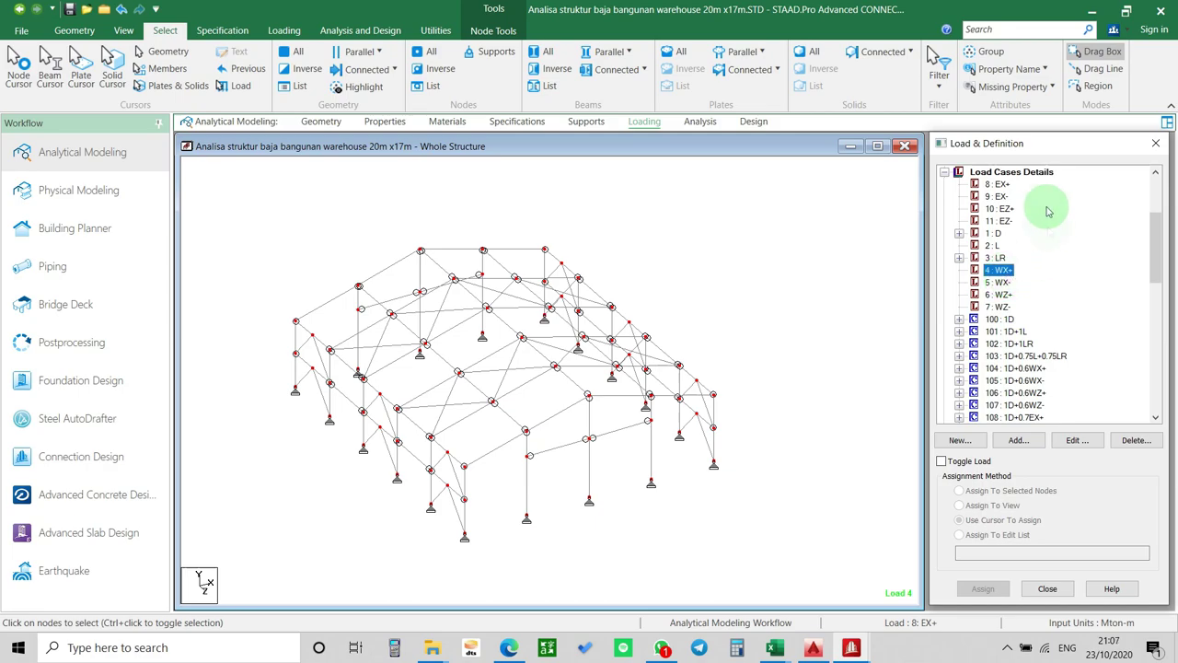
scroll(1026, 255, up, 3)
click(961, 209)
scroll(1050, 254, down, 5)
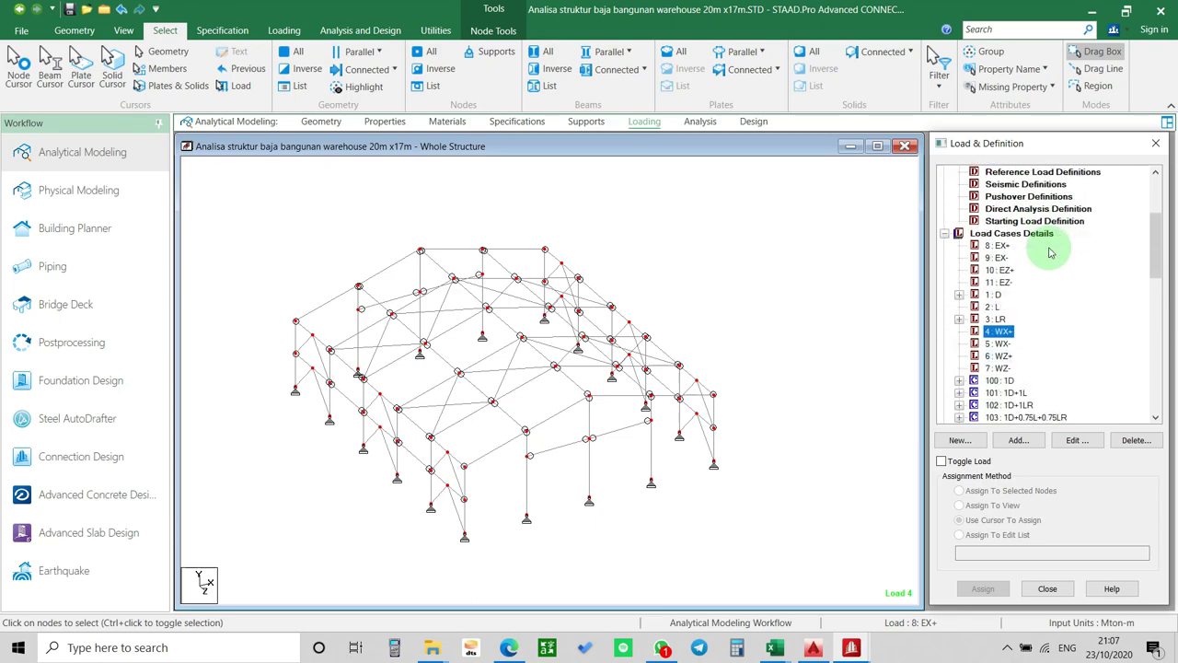
click(389, 412)
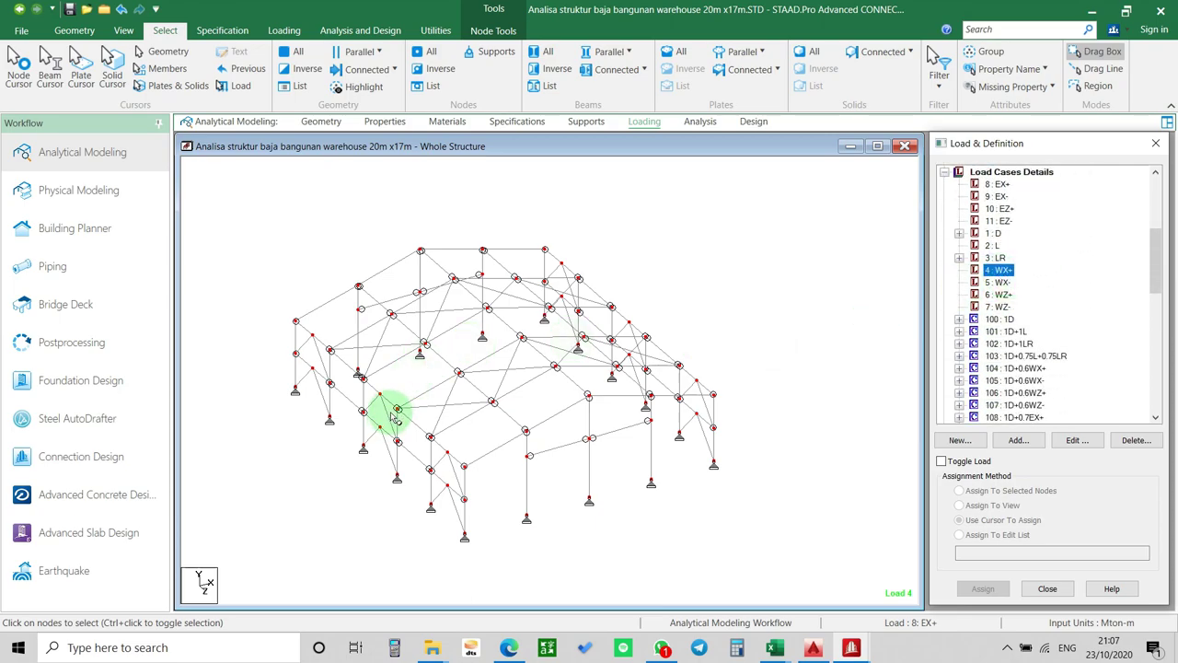
click(698, 264)
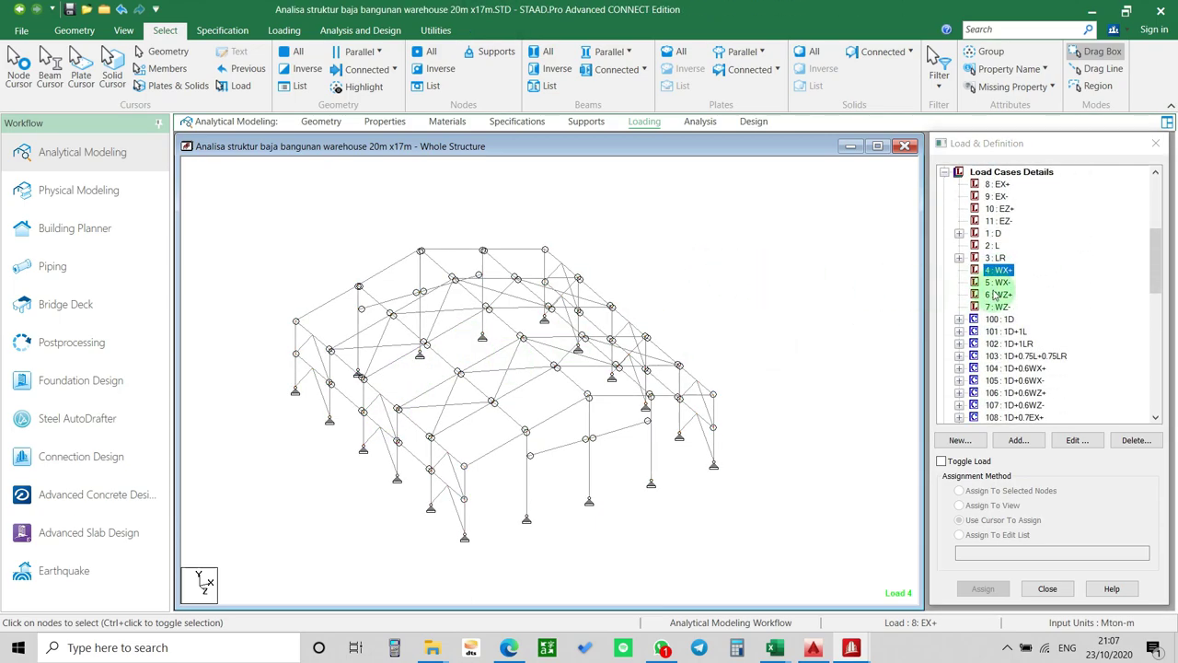
Add a type 1 wind load on the X windward face with a factor of 1 to load case 4 : WX+.
click(1001, 271)
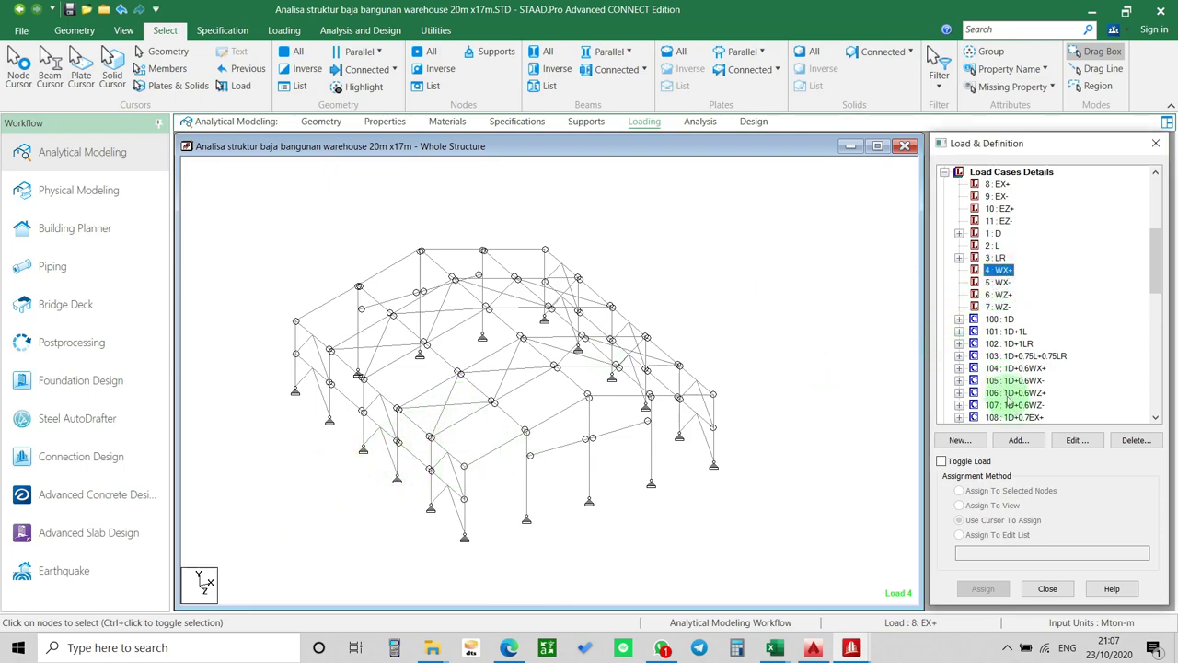
click(1018, 442)
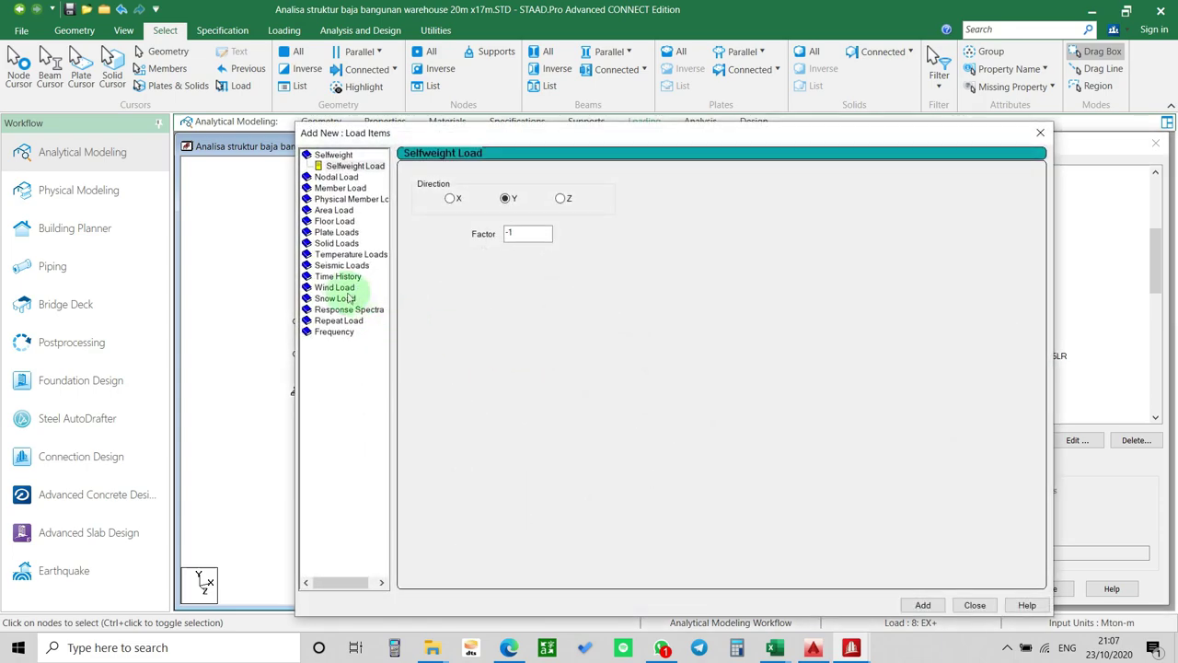
click(348, 289)
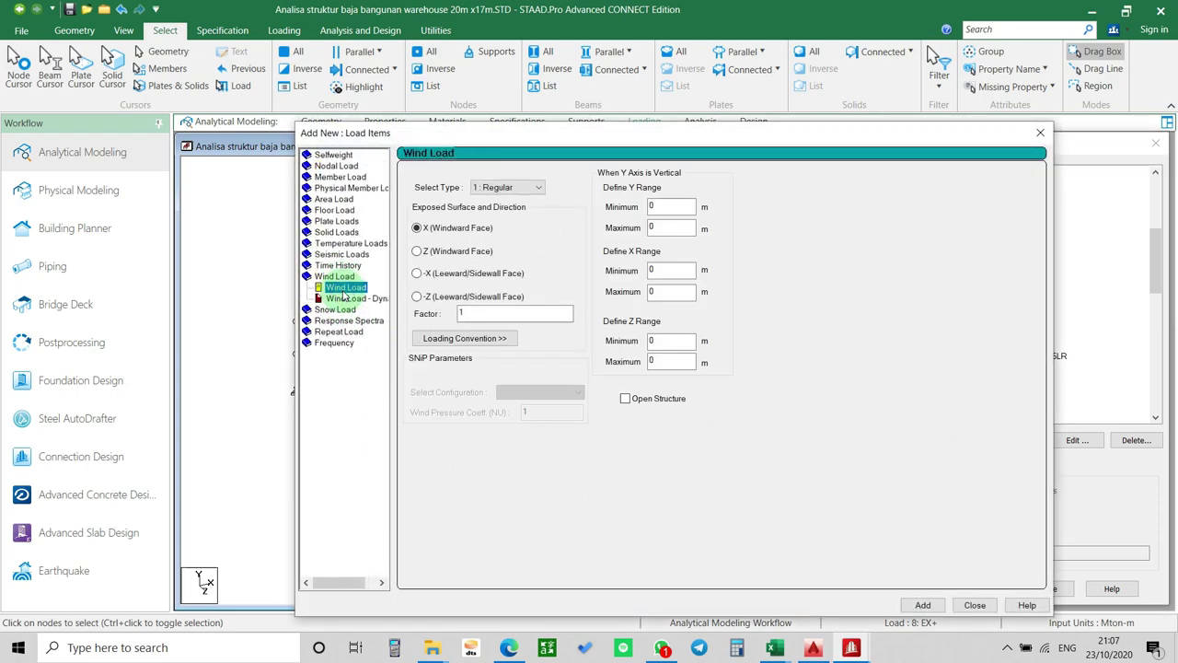
click(524, 189)
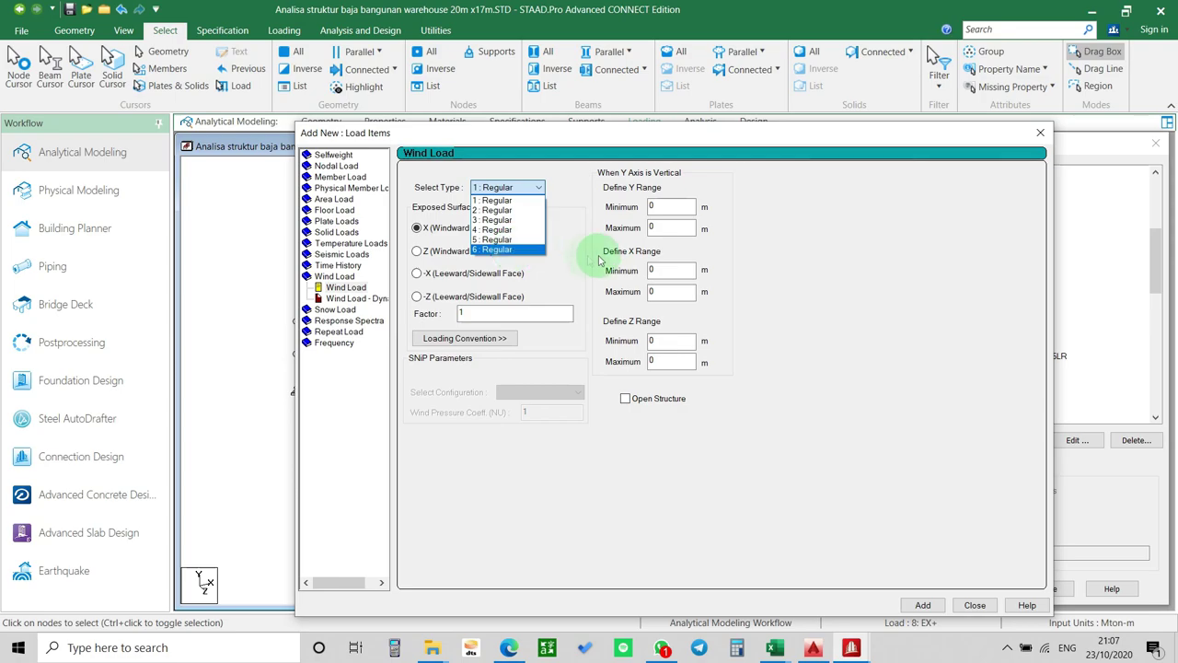
click(569, 250)
drag(607, 136, 740, 123)
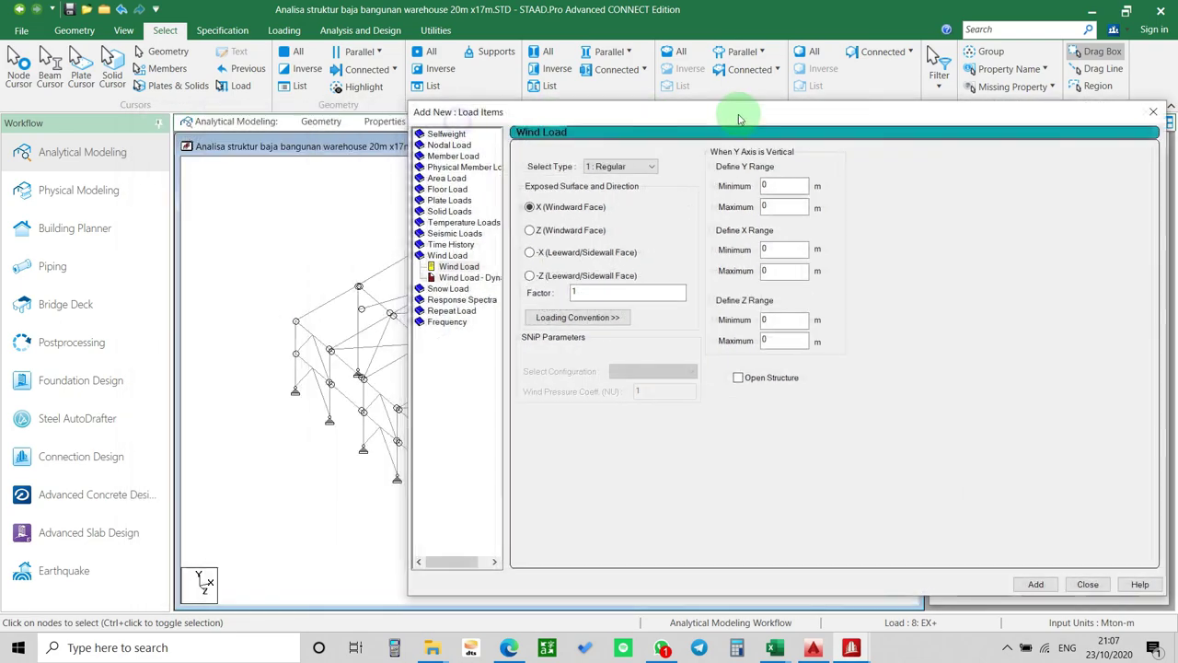
click(615, 166)
click(625, 171)
drag(638, 134, 569, 123)
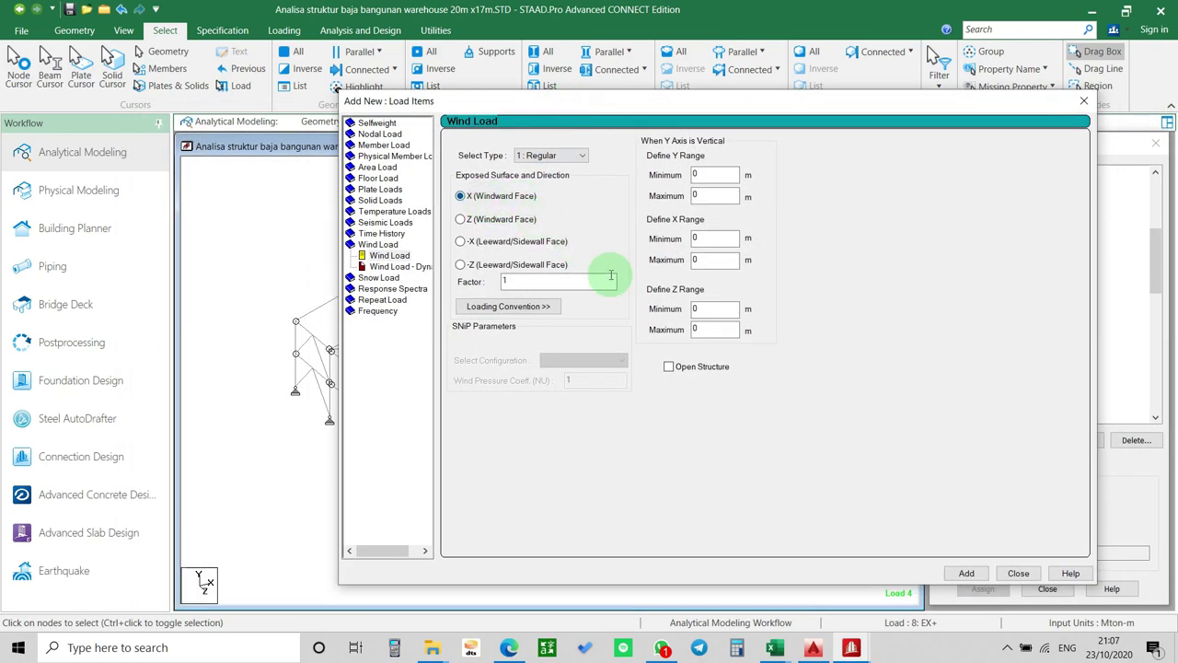
click(967, 573)
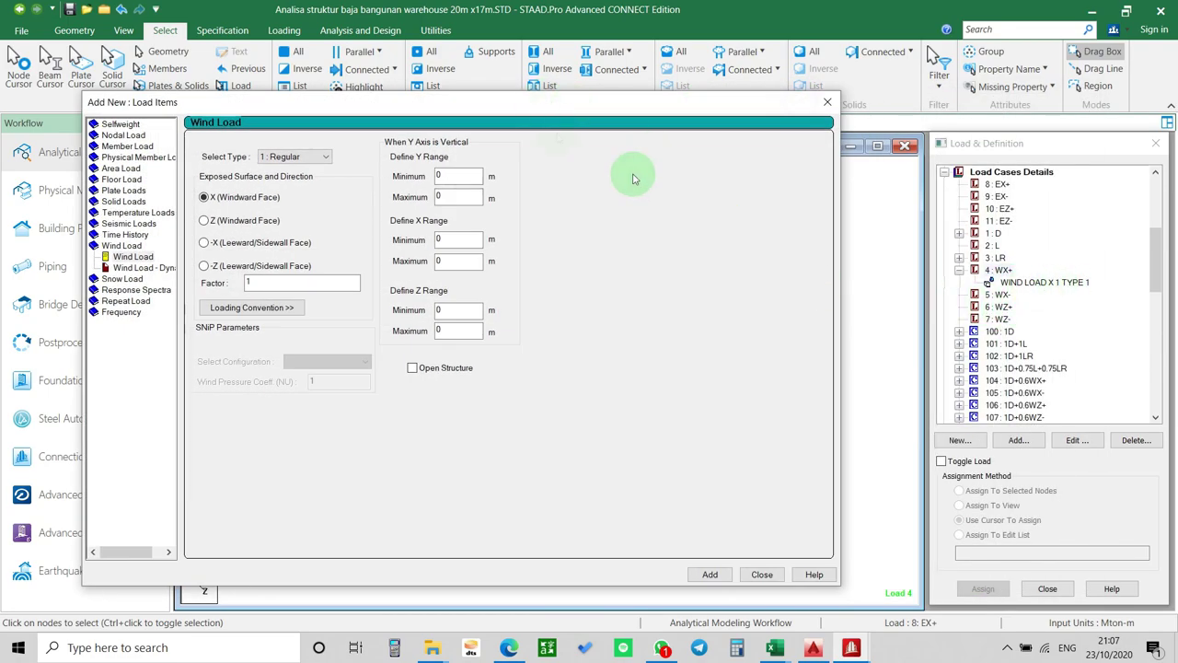
Add a type 2 wind load on the -X leeward/sidewall face with a factor of 1 to load case 4 : WX+.
mouse_move(521, 105)
mouse_down()
mouse_move(599, 105)
mouse_move(534, 116)
mouse_up()
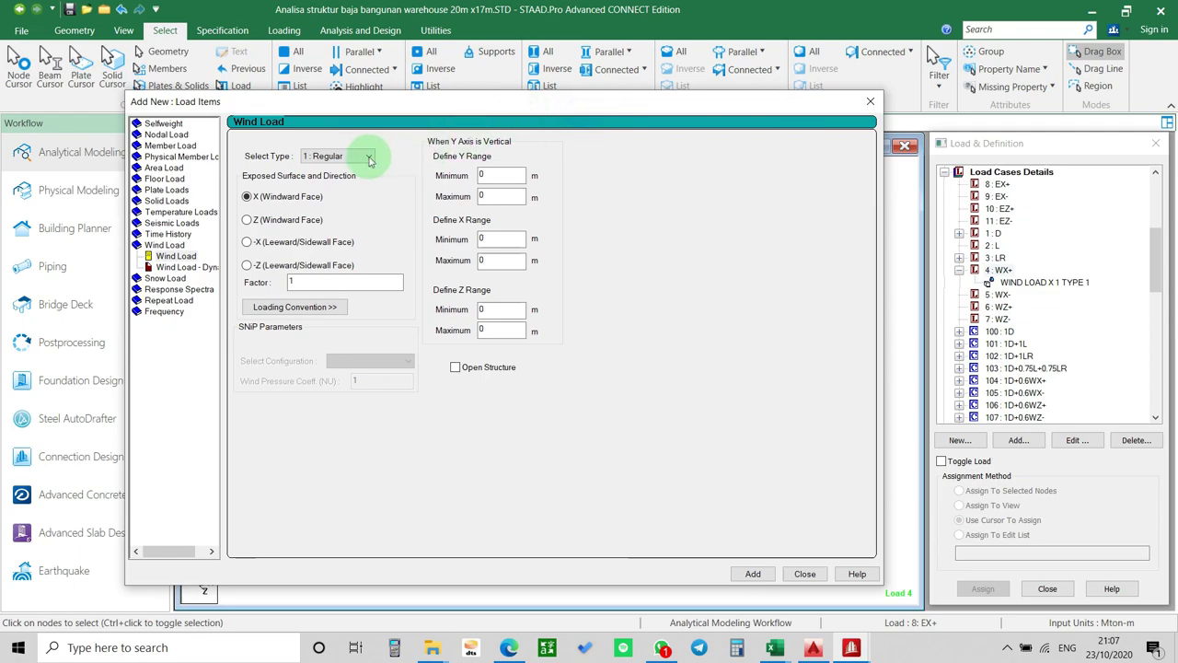
click(369, 156)
click(355, 179)
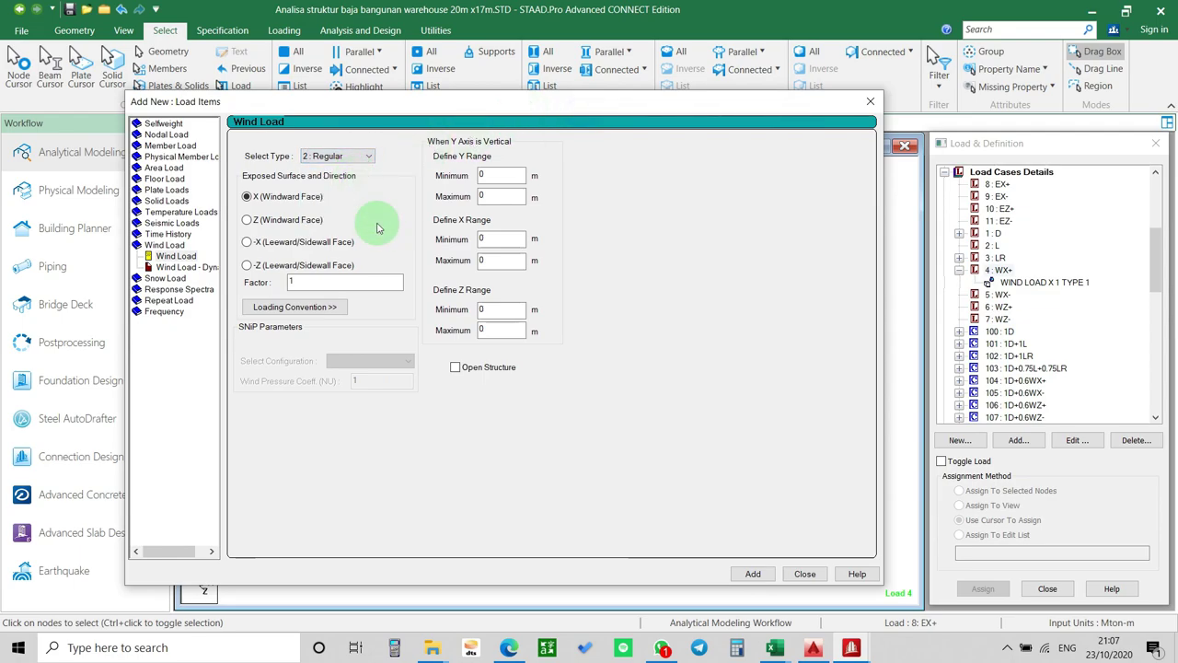
click(311, 245)
click(755, 573)
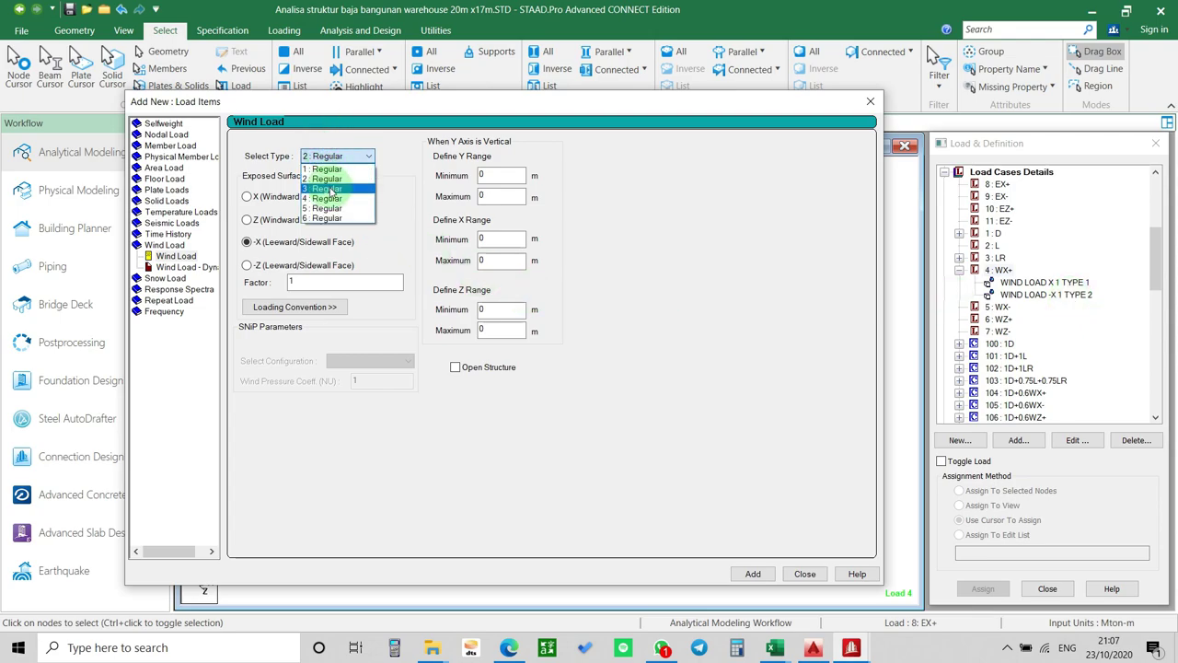
Add two type 3 wind loads on the -Z leeward/sidewall face with factors 1 and -1 to load case 4 : WX+.
click(328, 188)
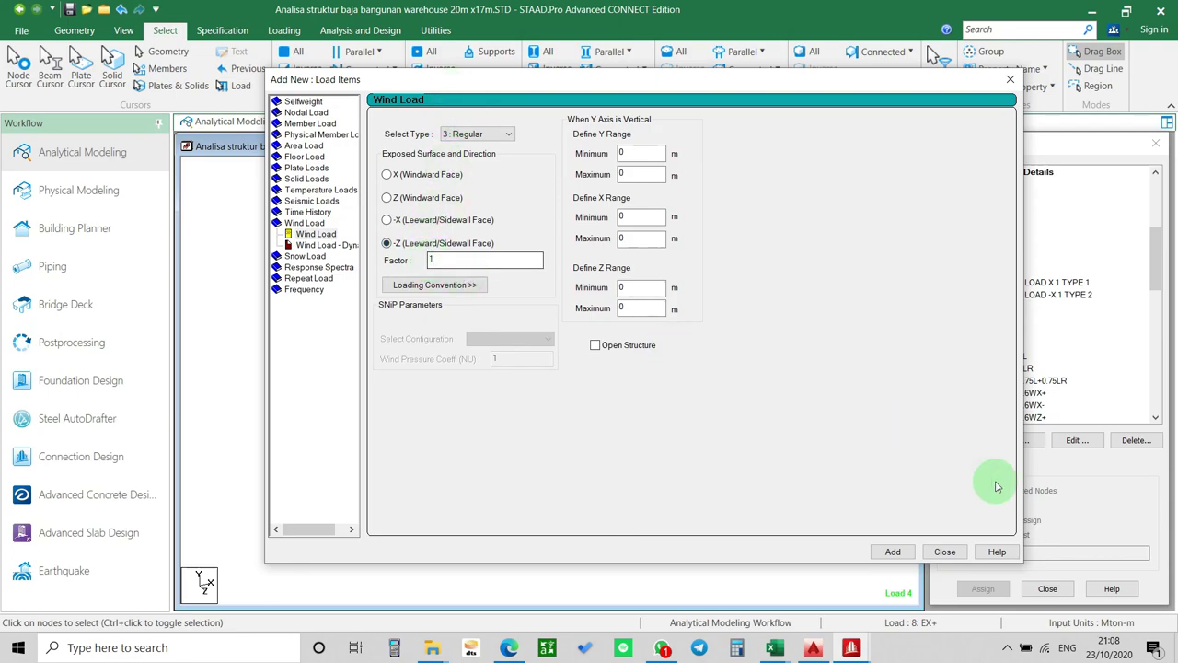
click(893, 552)
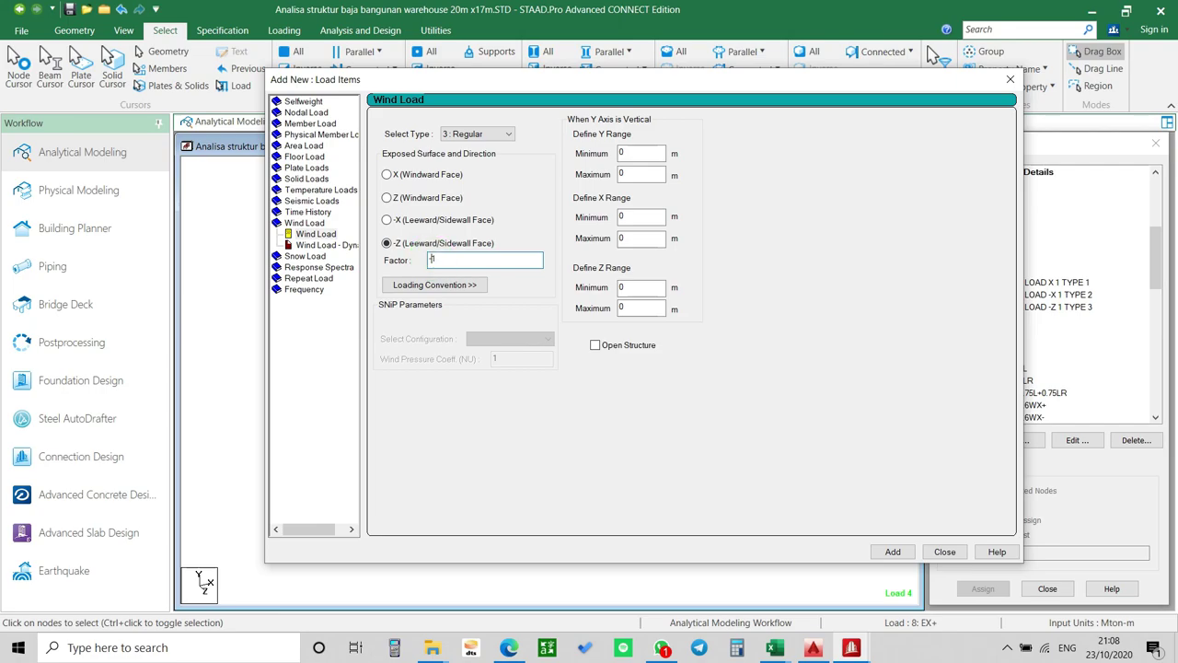
click(893, 552)
click(946, 551)
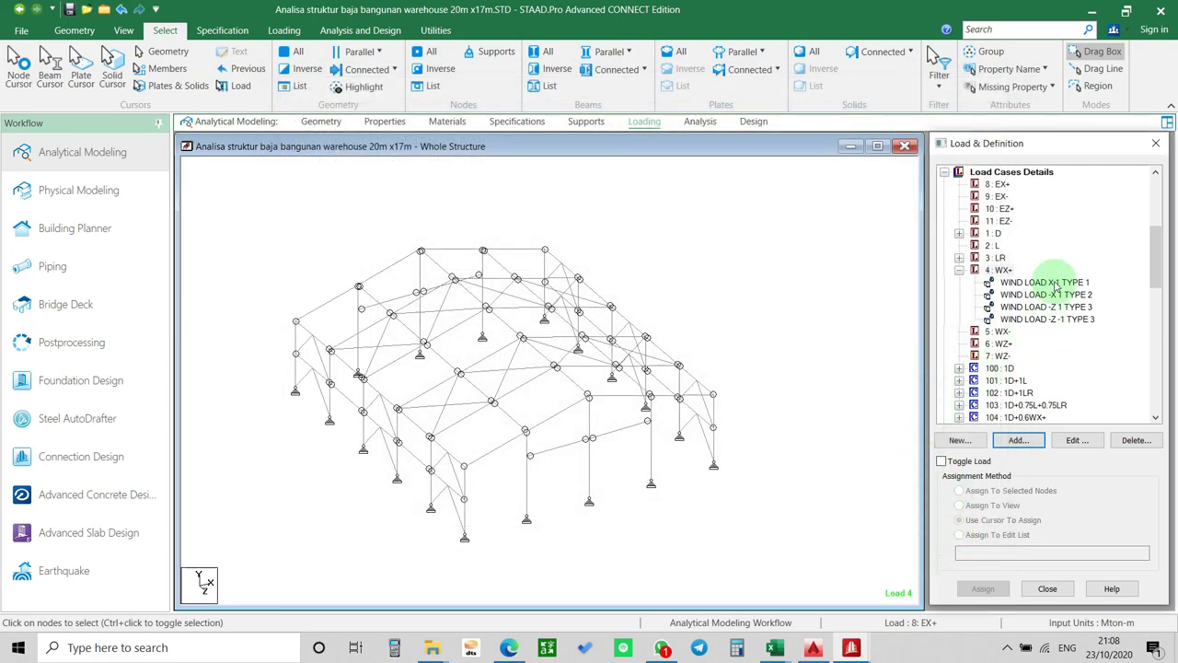
Examine the type 1 X and type 2 -X wind loads of load case 4 : WX+ on the model.
click(1049, 283)
click(725, 268)
mouse_move(725, 269)
middle_down()
mouse_move(706, 311)
mouse_move(723, 374)
mouse_move(706, 322)
mouse_move(736, 313)
middle_up()
click(1057, 281)
click(459, 476)
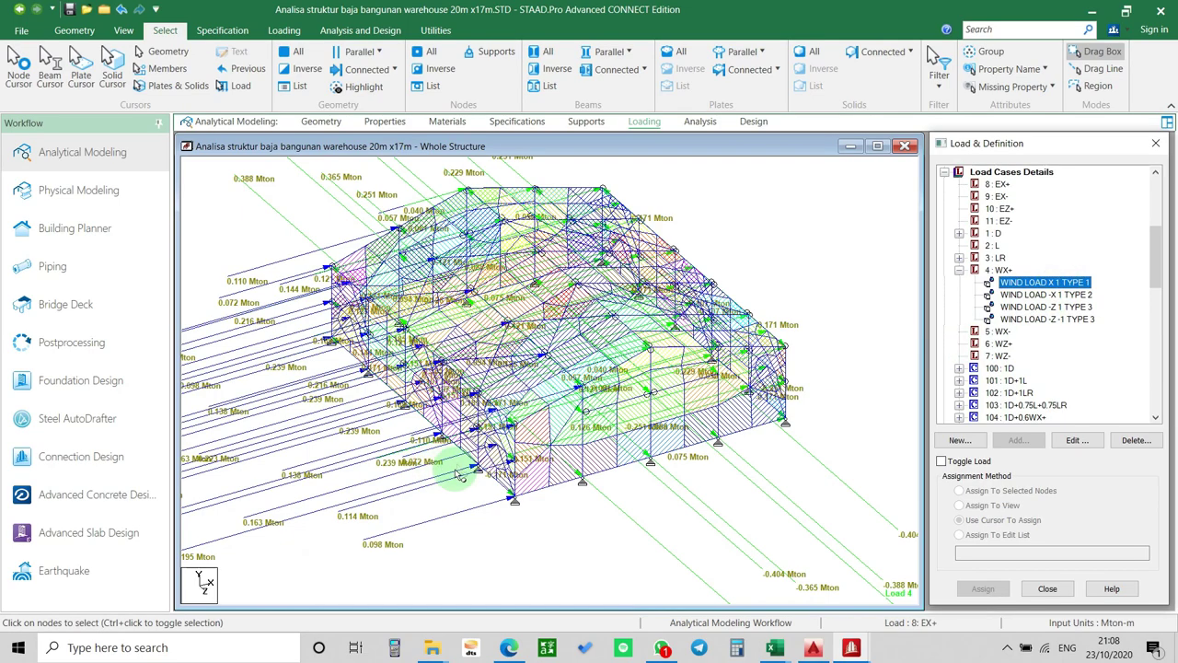
click(315, 290)
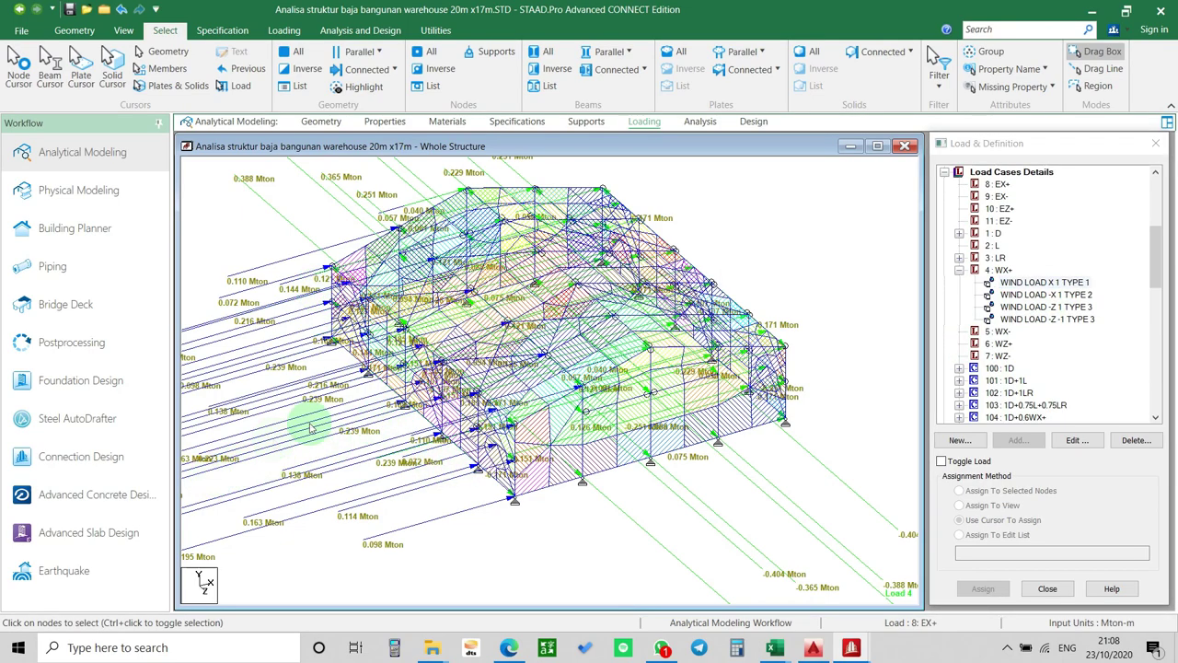
click(1039, 294)
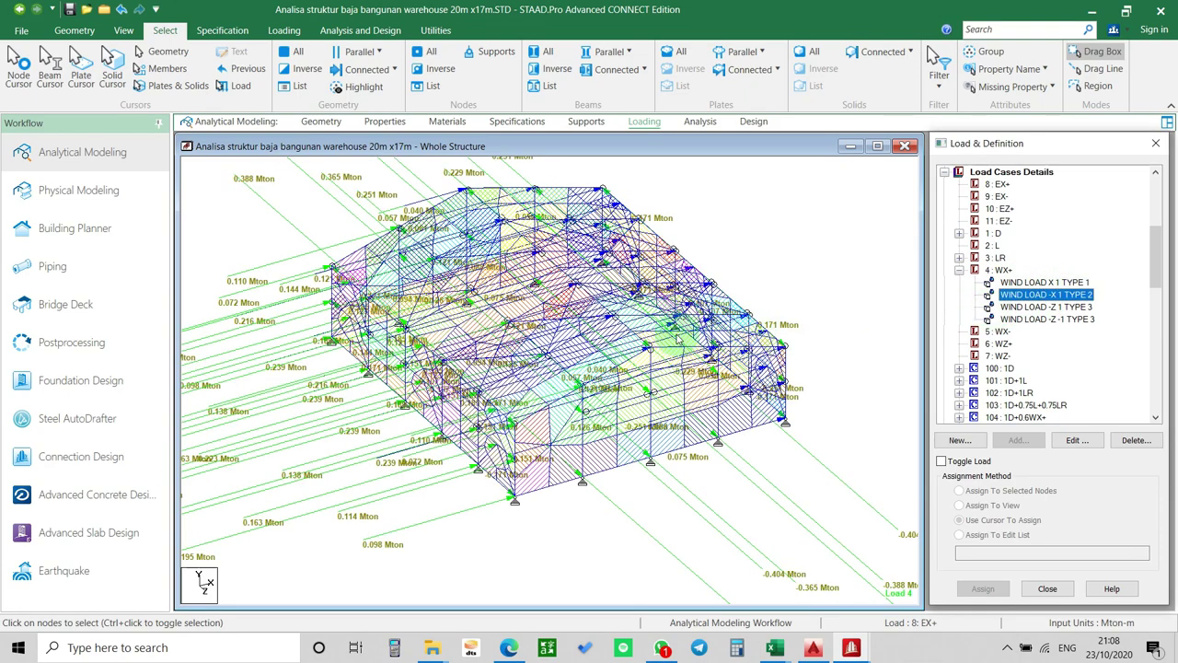
Examine the two type 3 wind loads on the -Z face of load case 4 : WX+ on the model.
click(1046, 306)
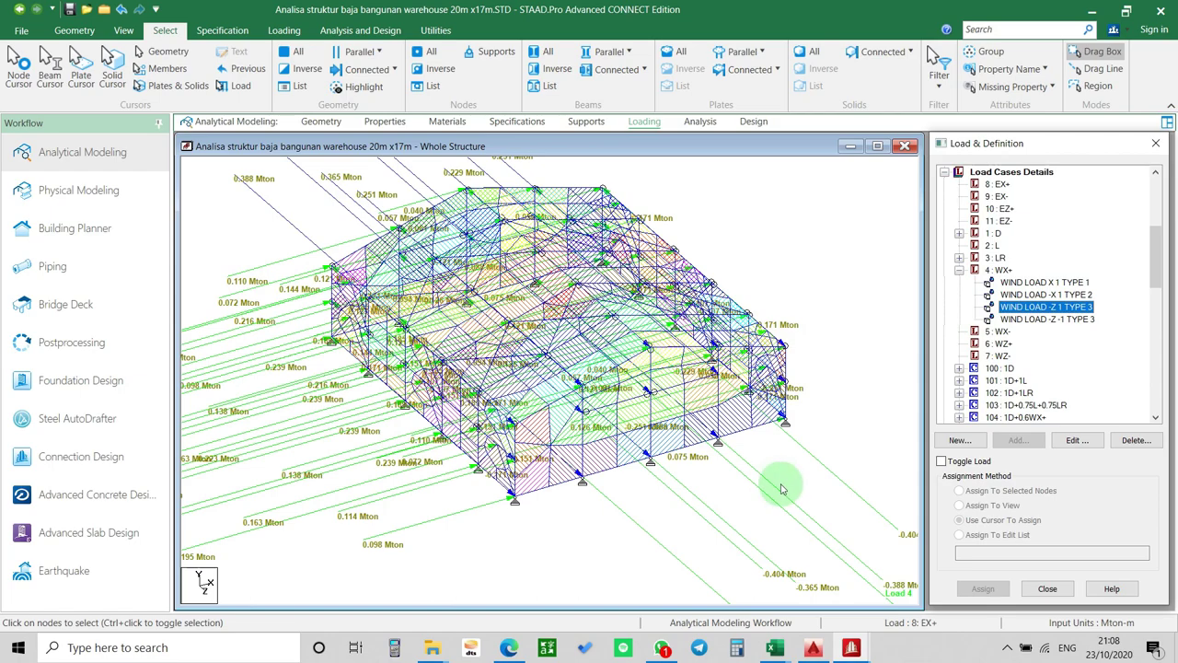
click(1048, 319)
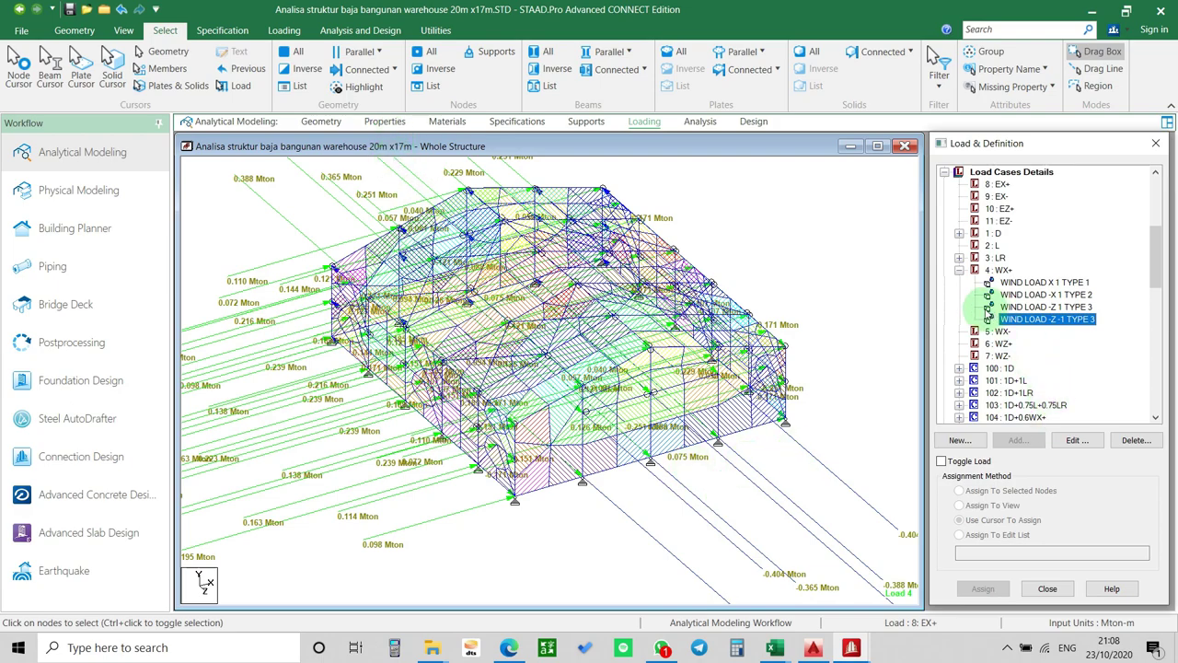
click(960, 269)
Add a type 1 wind load on the X windward face with a factor of -1 to load case 5 : WX-.
click(997, 283)
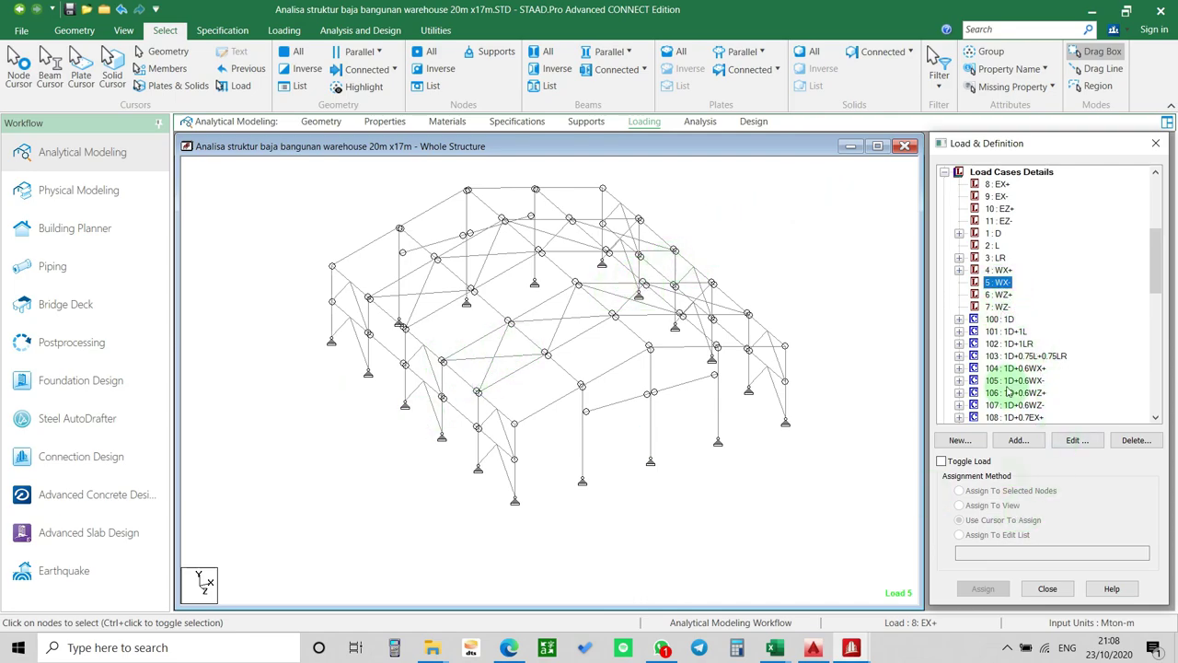
click(1018, 440)
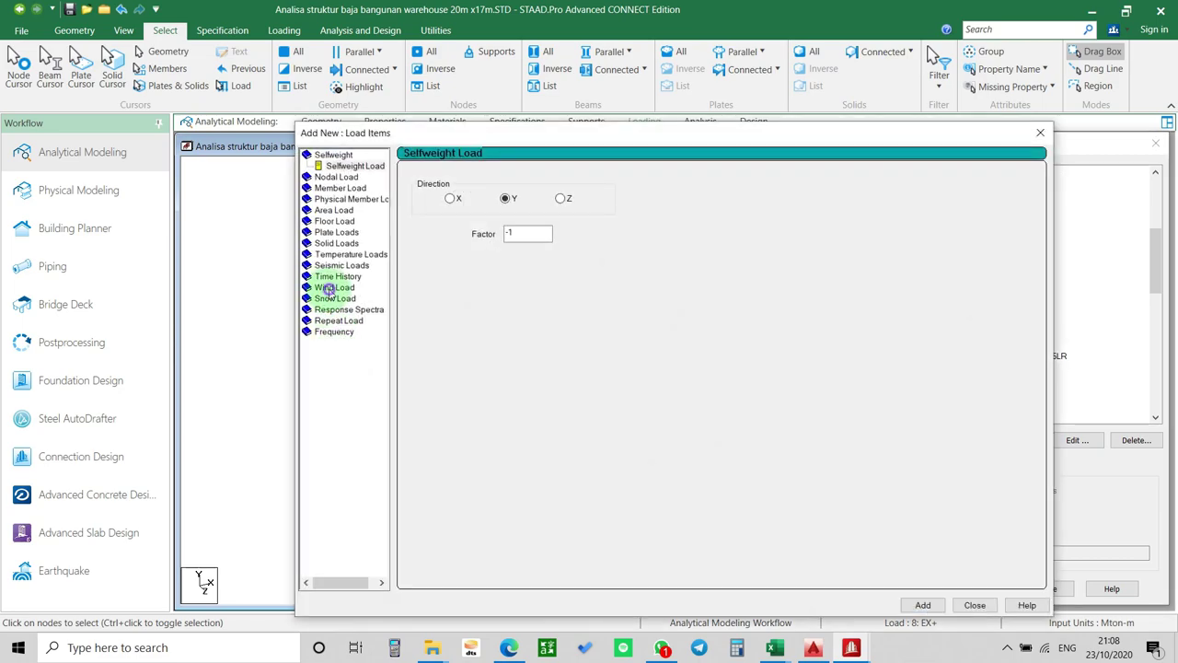
click(328, 288)
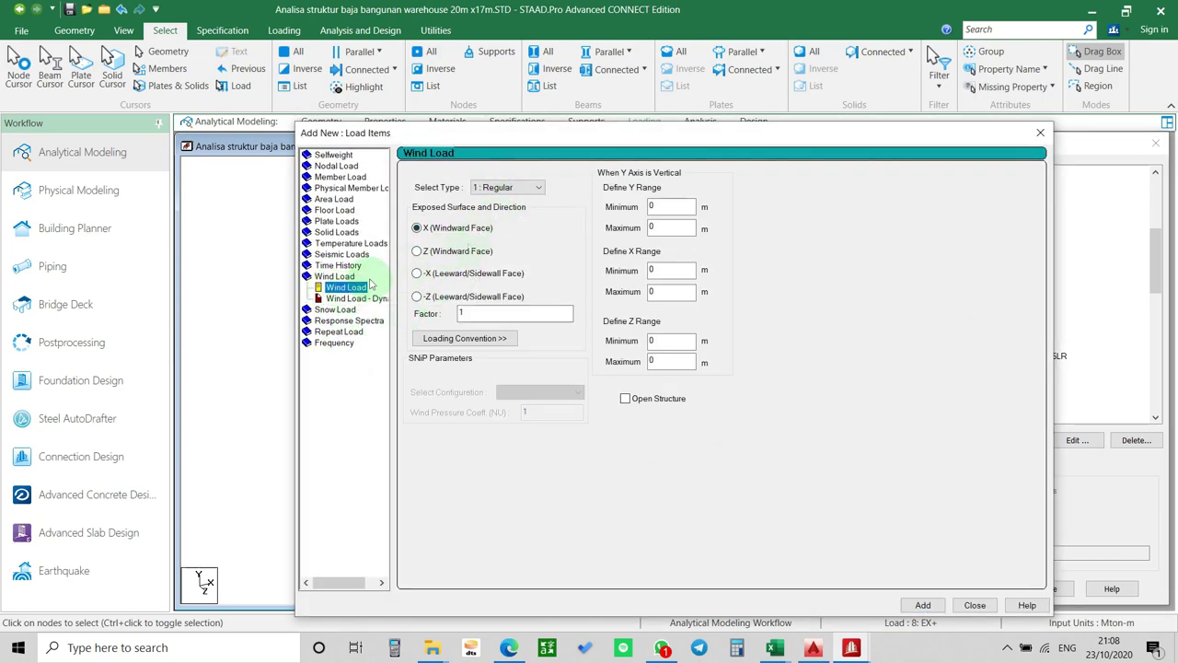
click(523, 188)
click(517, 201)
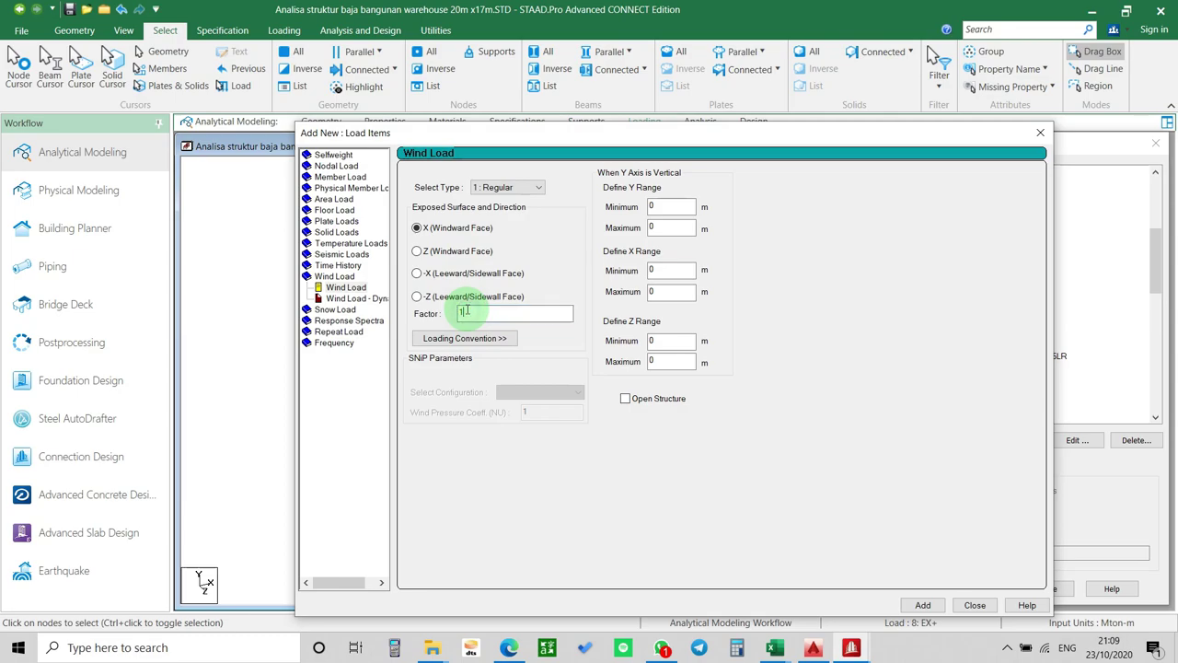
click(922, 605)
Try a type 1 wind load with factor -1 on the -X leeward/sidewall face in load case 5 : WX- and delete it.
drag(832, 134, 700, 121)
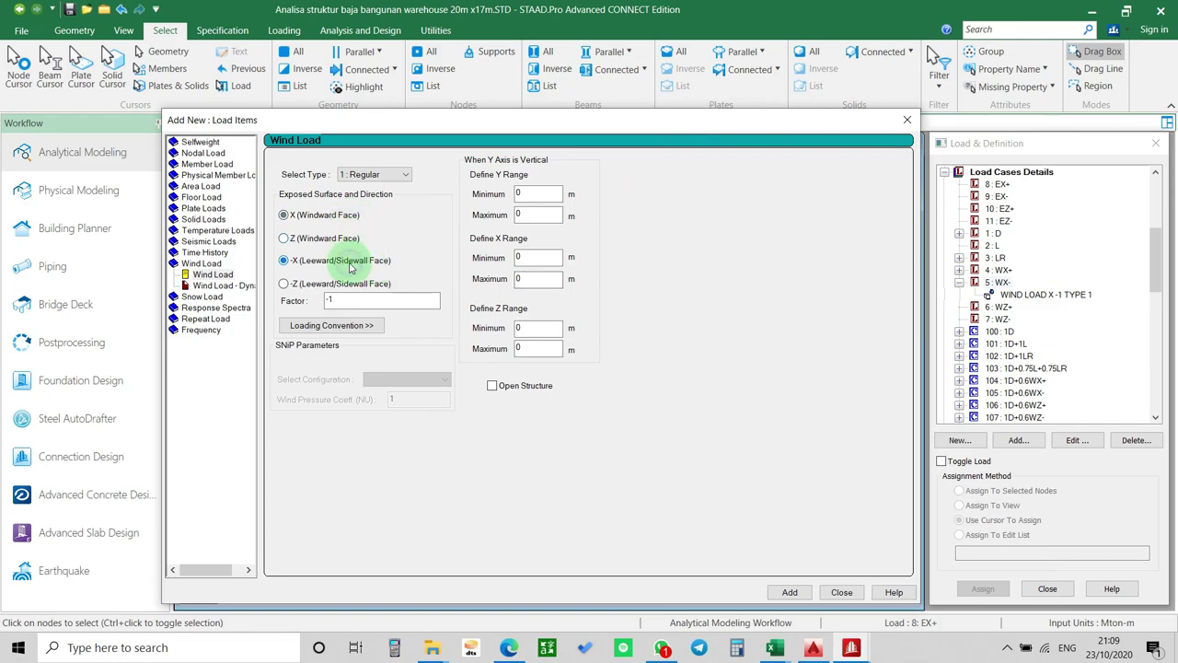
click(789, 593)
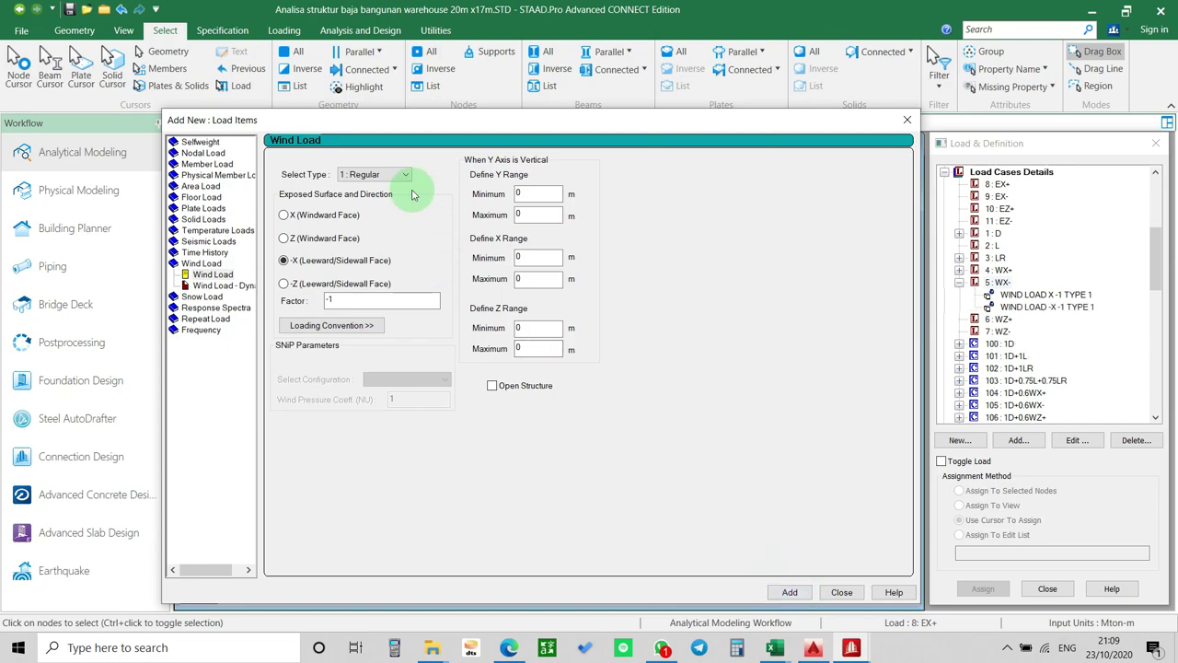
click(906, 120)
click(1070, 308)
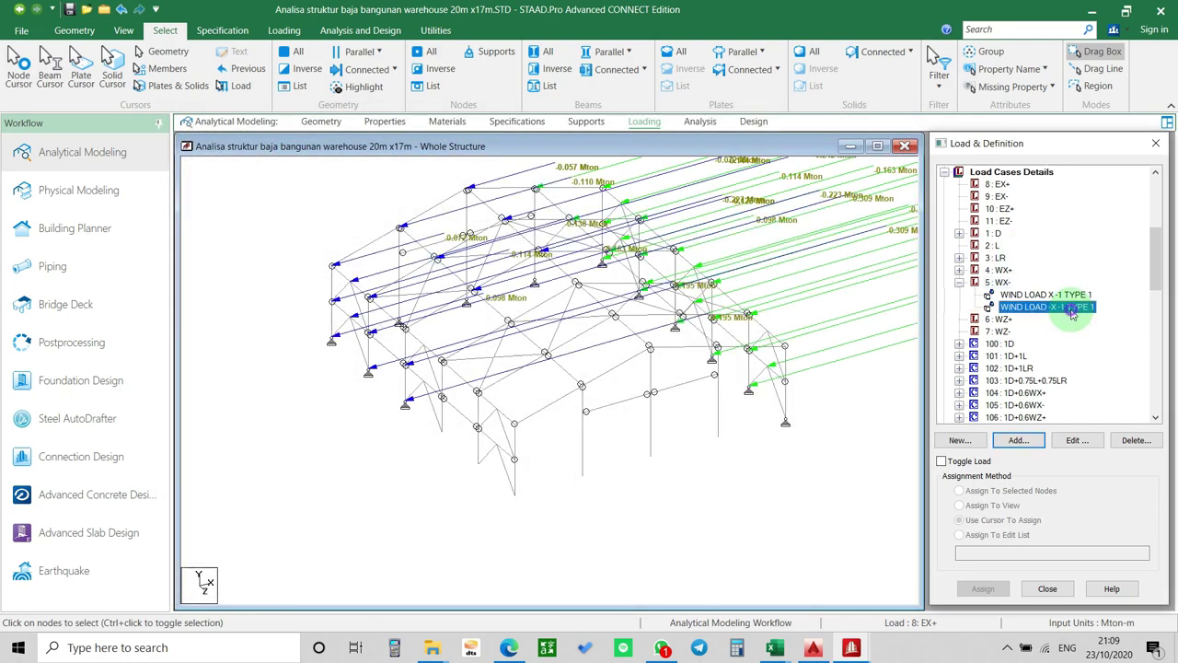
key(Delete)
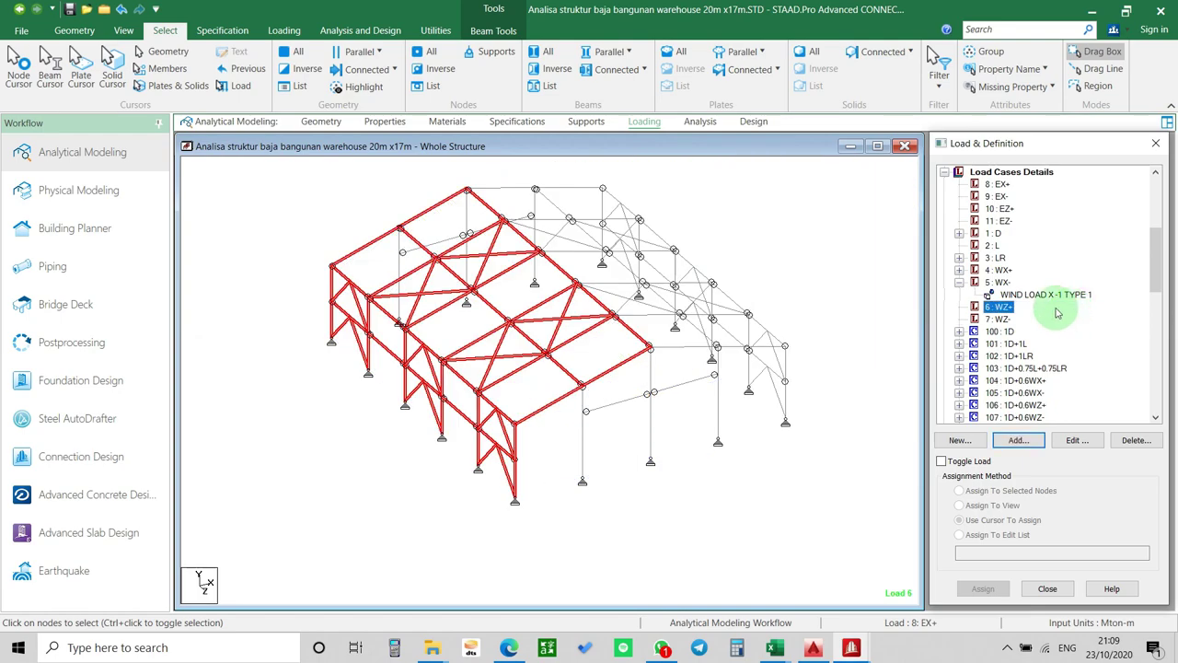
Add a type 2 wind load on the -X leeward/sidewall face with a factor of -1 to load case 5 : WX-.
click(1019, 440)
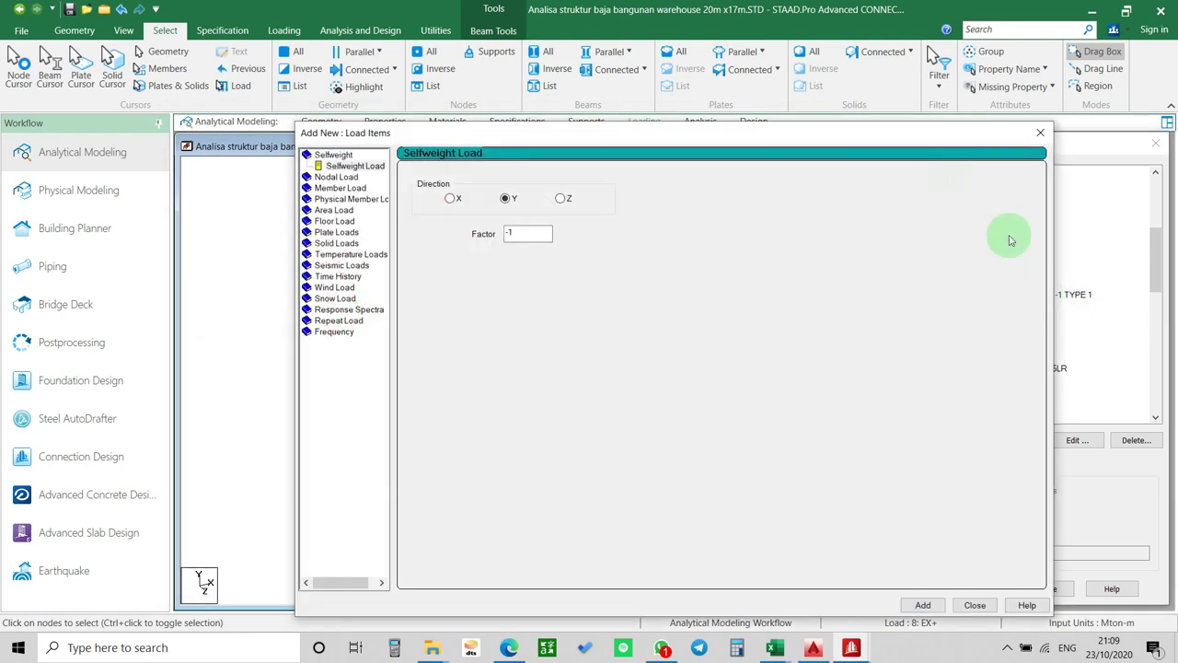
click(327, 288)
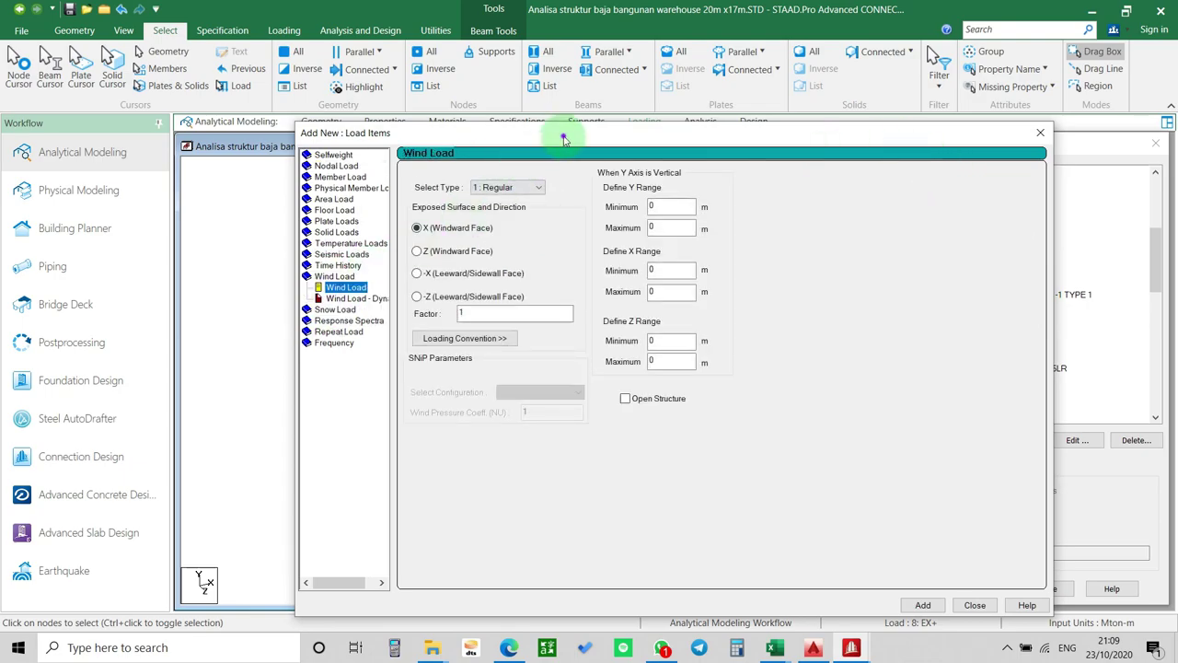
drag(558, 132, 381, 107)
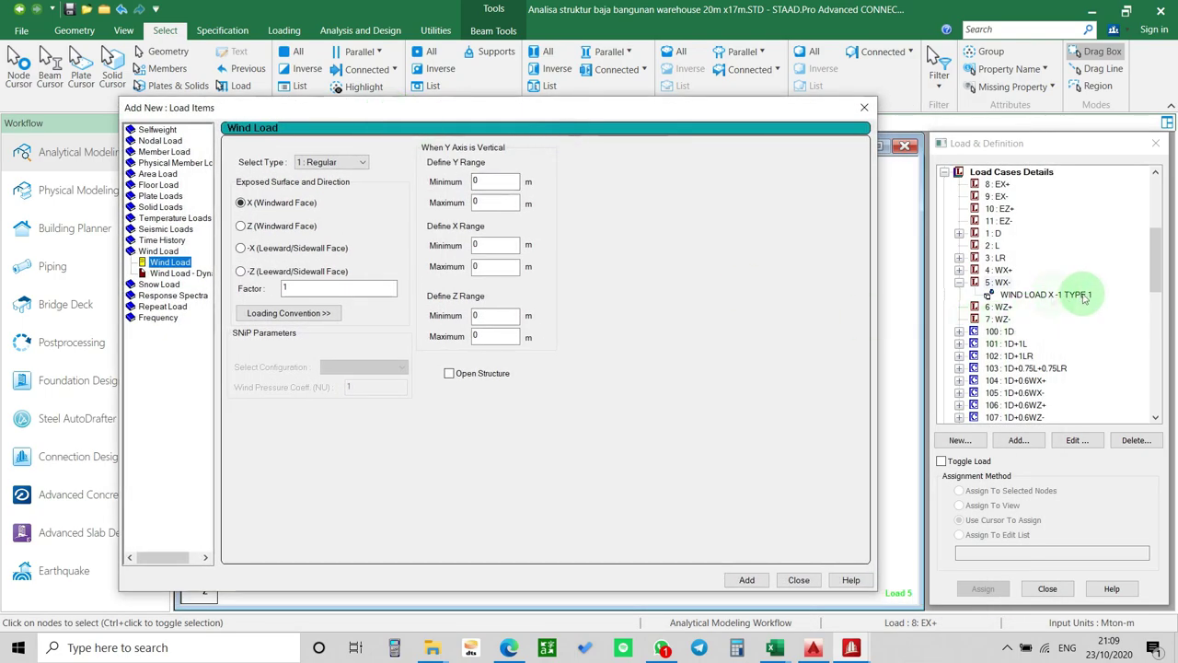
drag(419, 108, 473, 112)
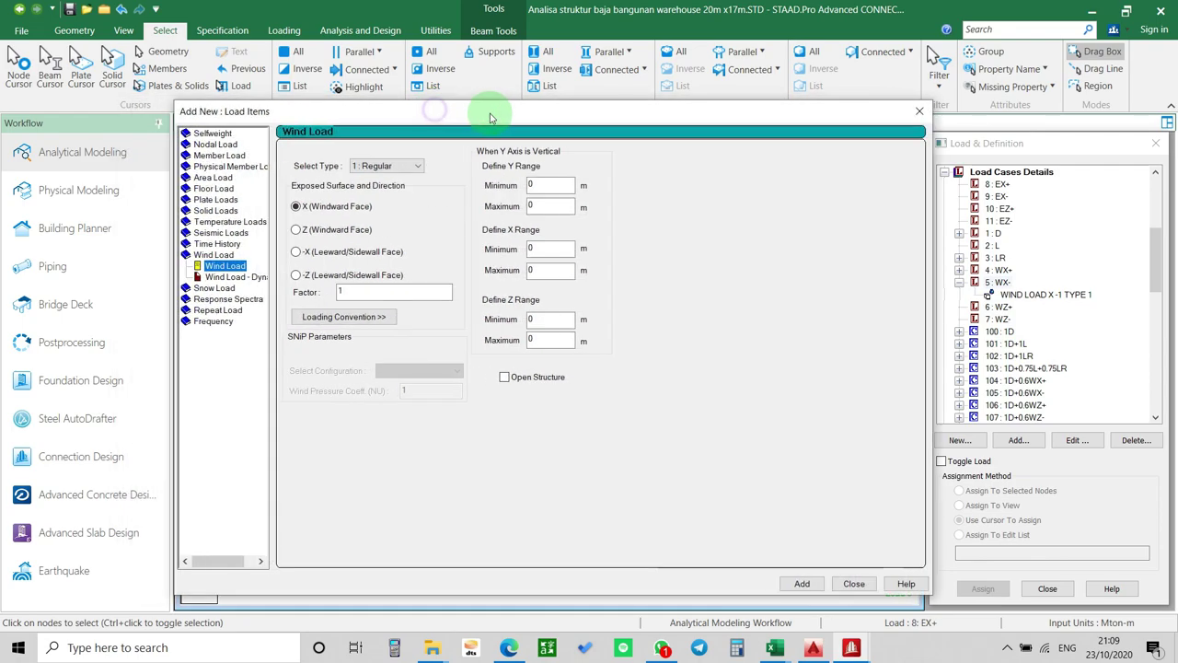
click(403, 167)
click(391, 189)
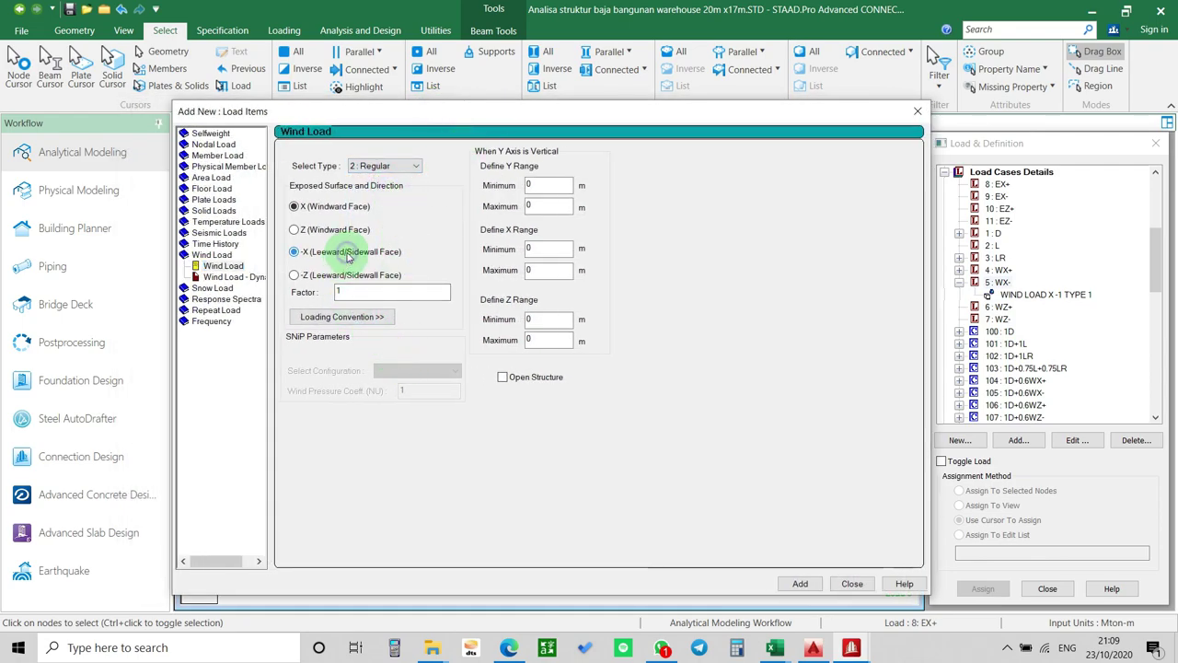
click(348, 293)
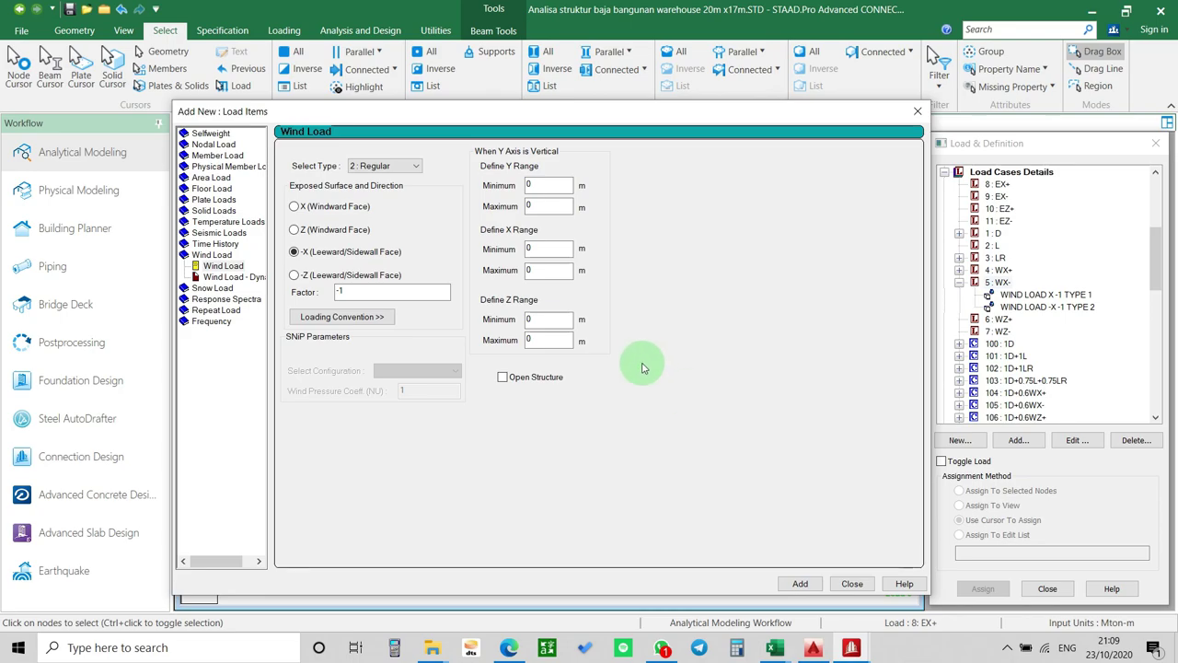
Add two type 3 wind loads on the -Z leeward/sidewall face with factors 1 and -1 to load case 5 : WX-.
click(401, 168)
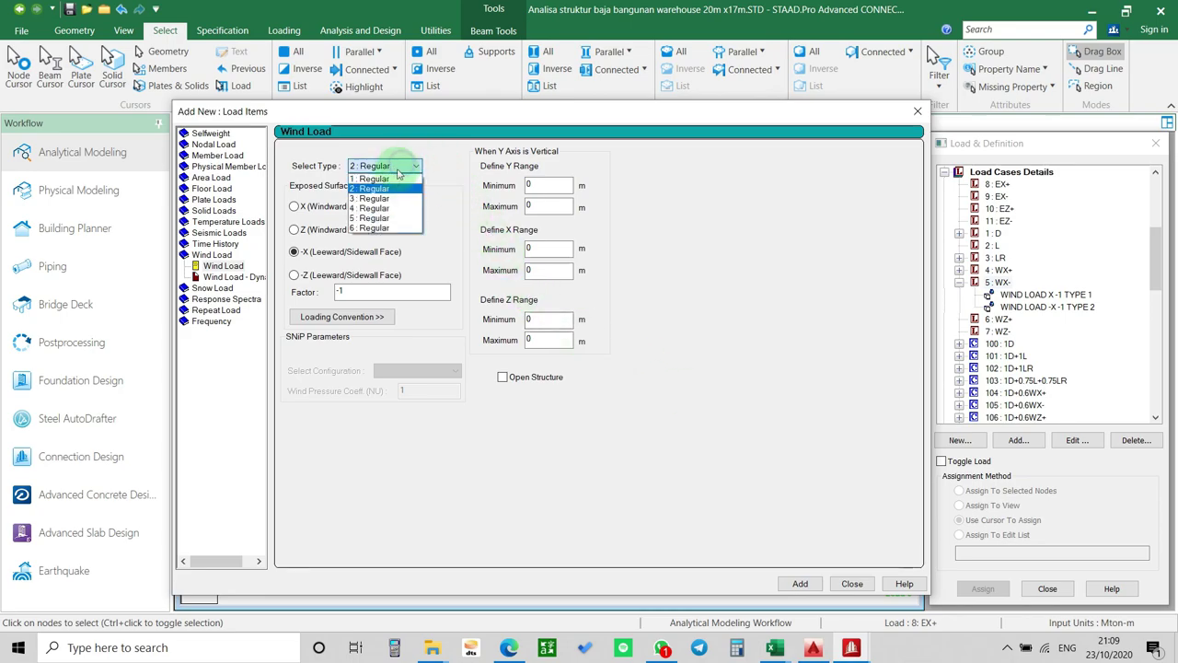
click(388, 199)
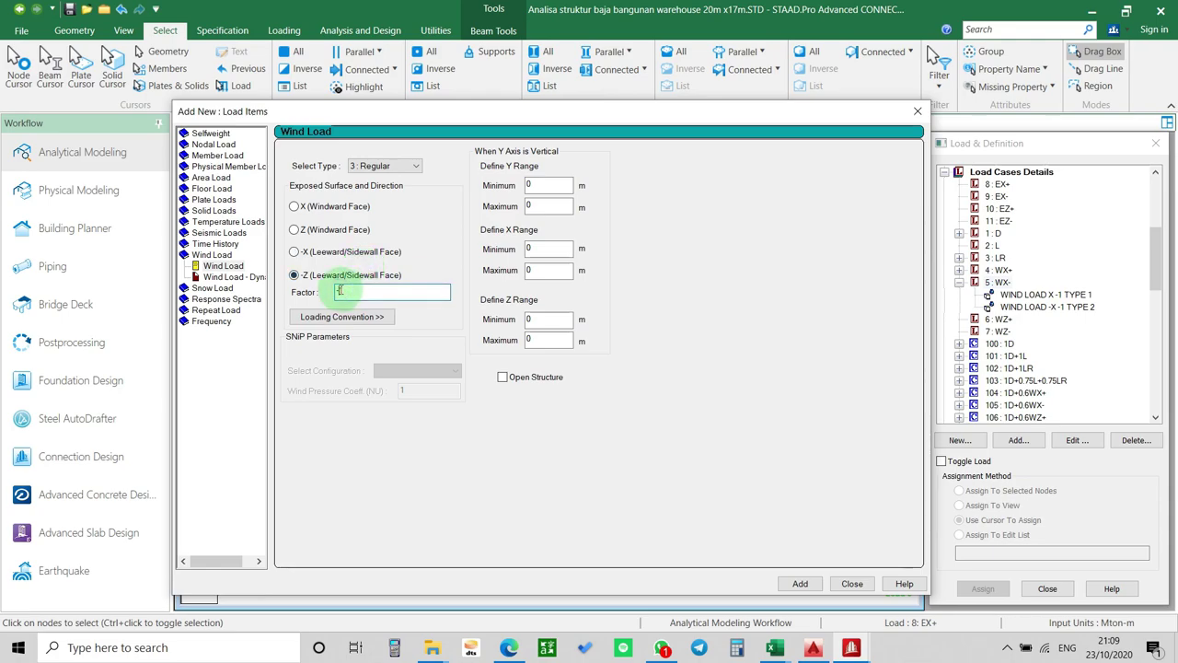
click(800, 583)
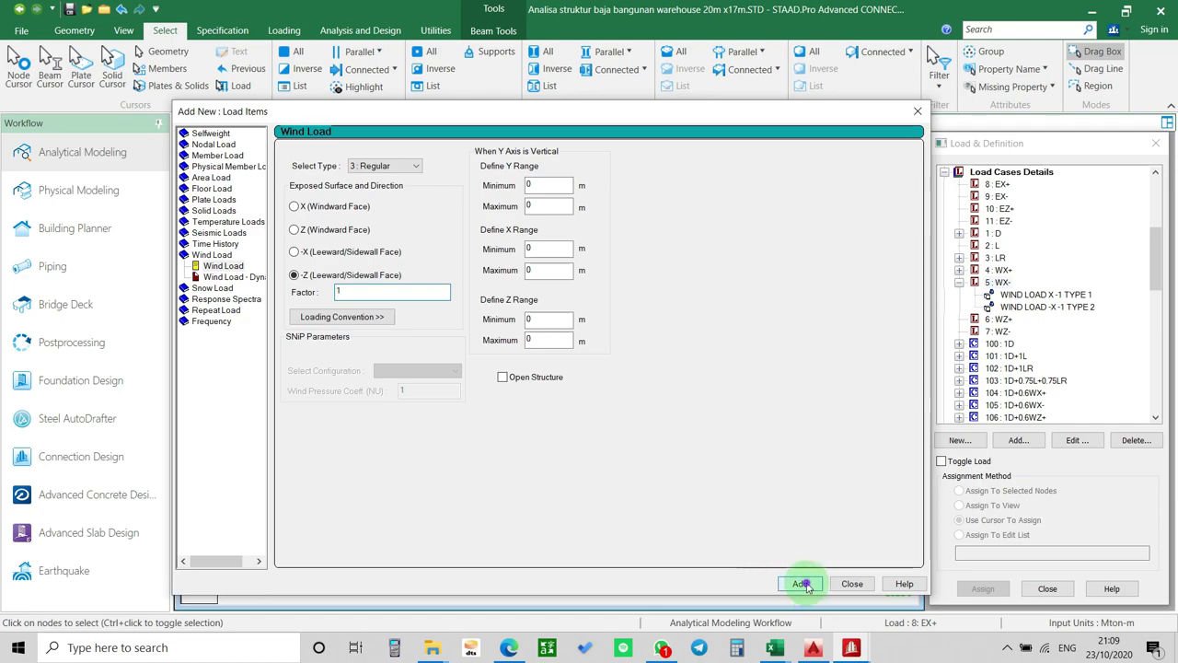
click(341, 295)
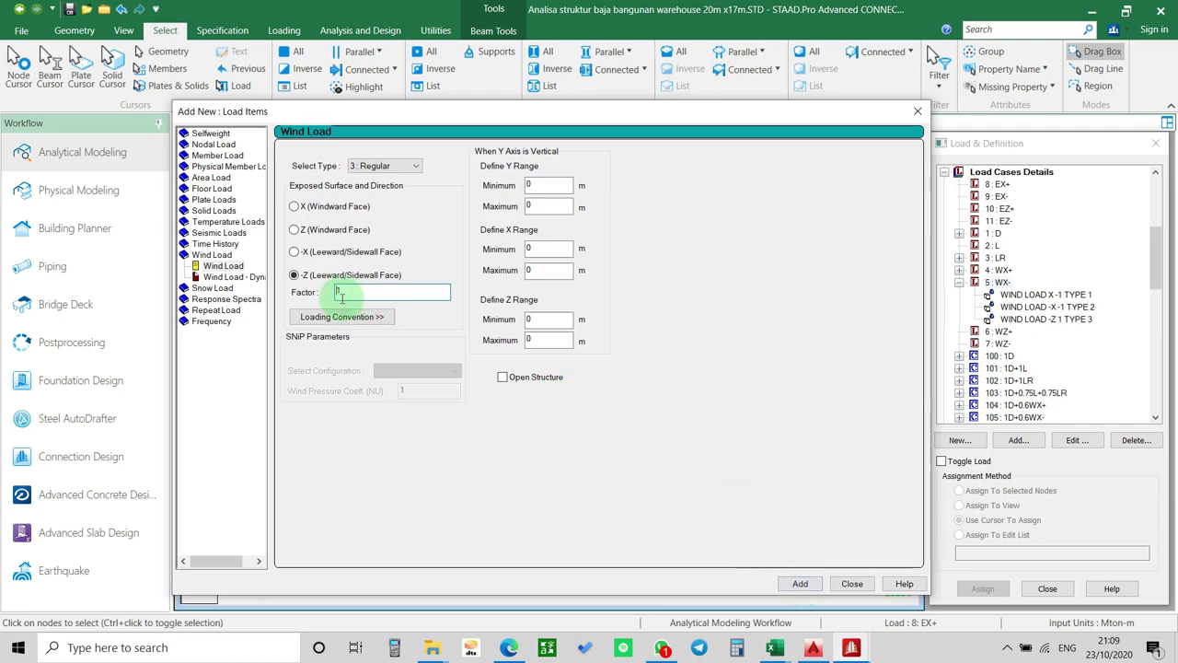
text(-)
click(801, 582)
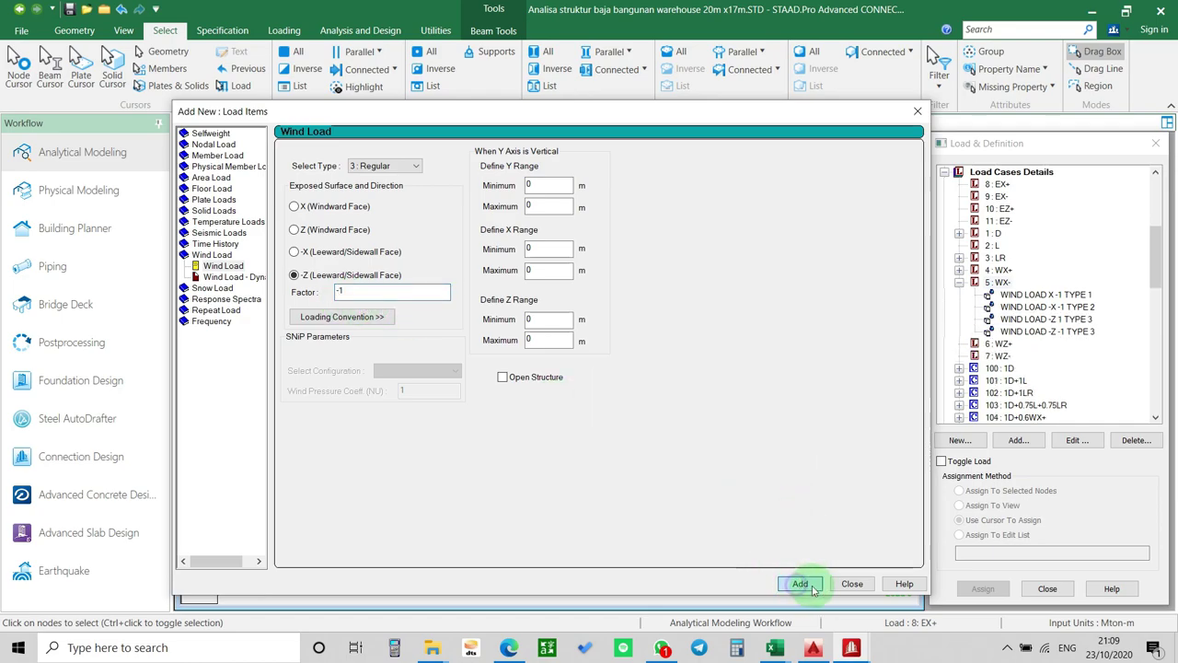
click(852, 583)
click(884, 398)
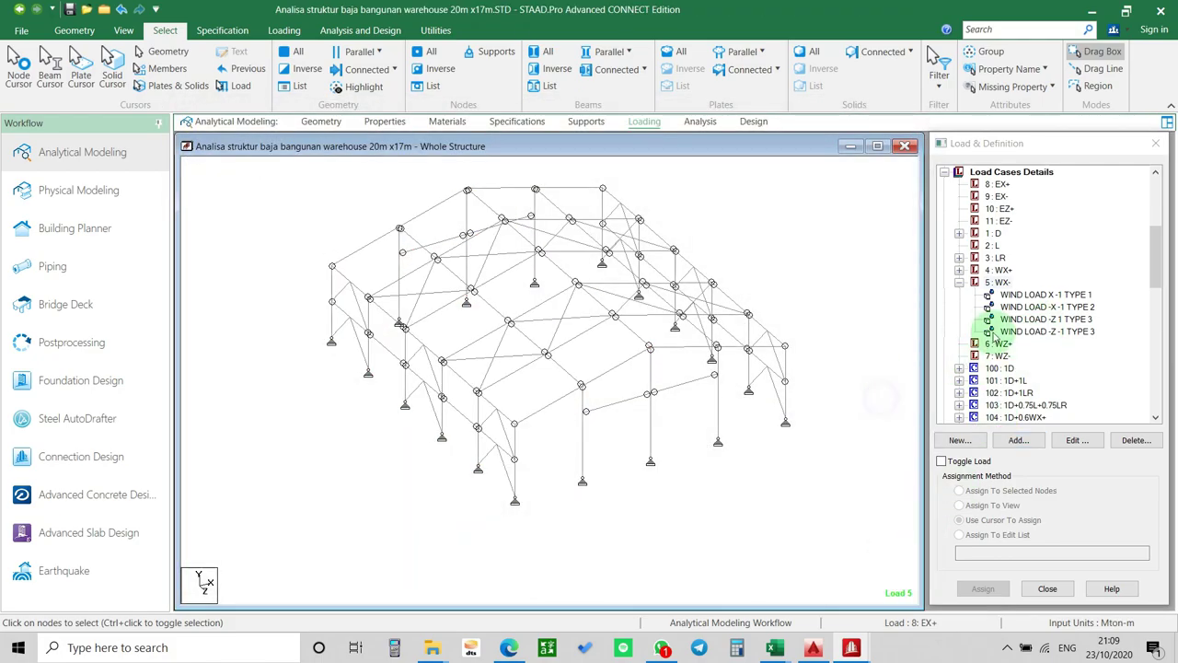
Examine each of the type 1, type 2 and type 3 wind loads of load case 5 : WX- on the model.
click(1035, 294)
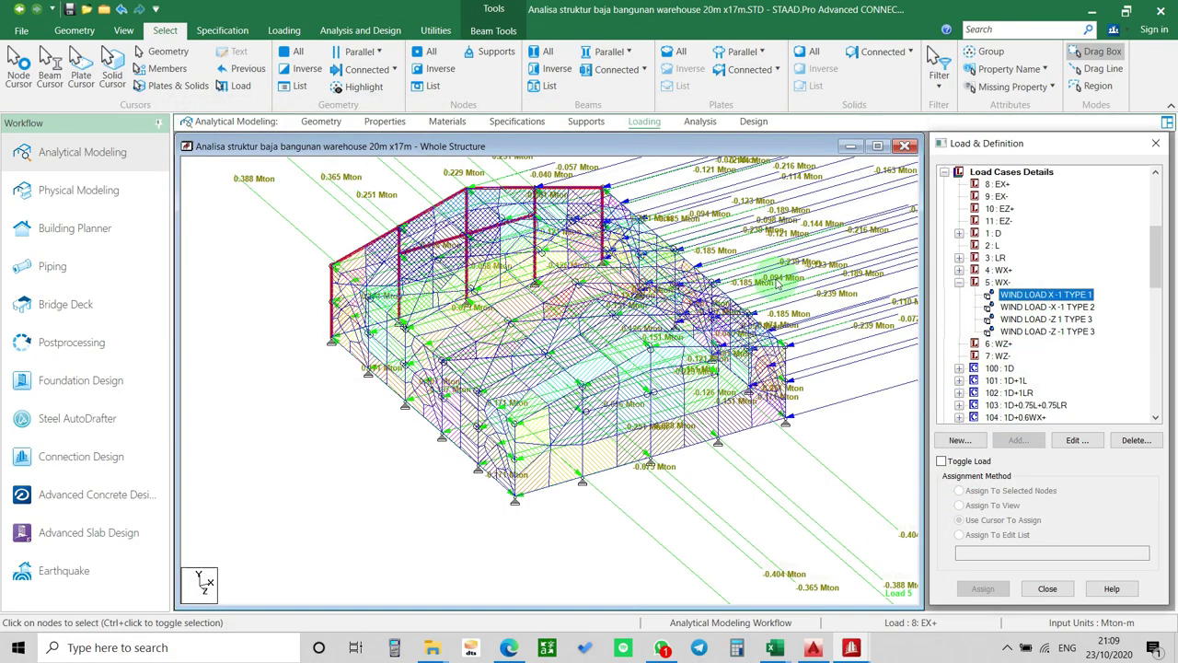
scroll(787, 288, down, 5)
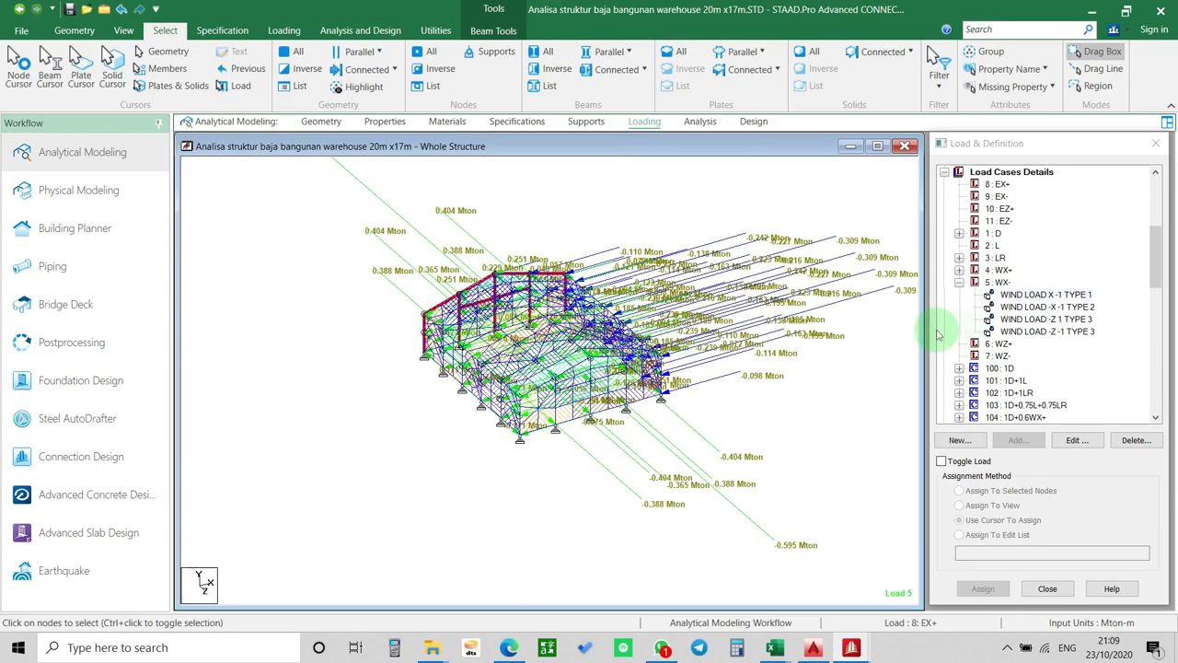
click(1024, 307)
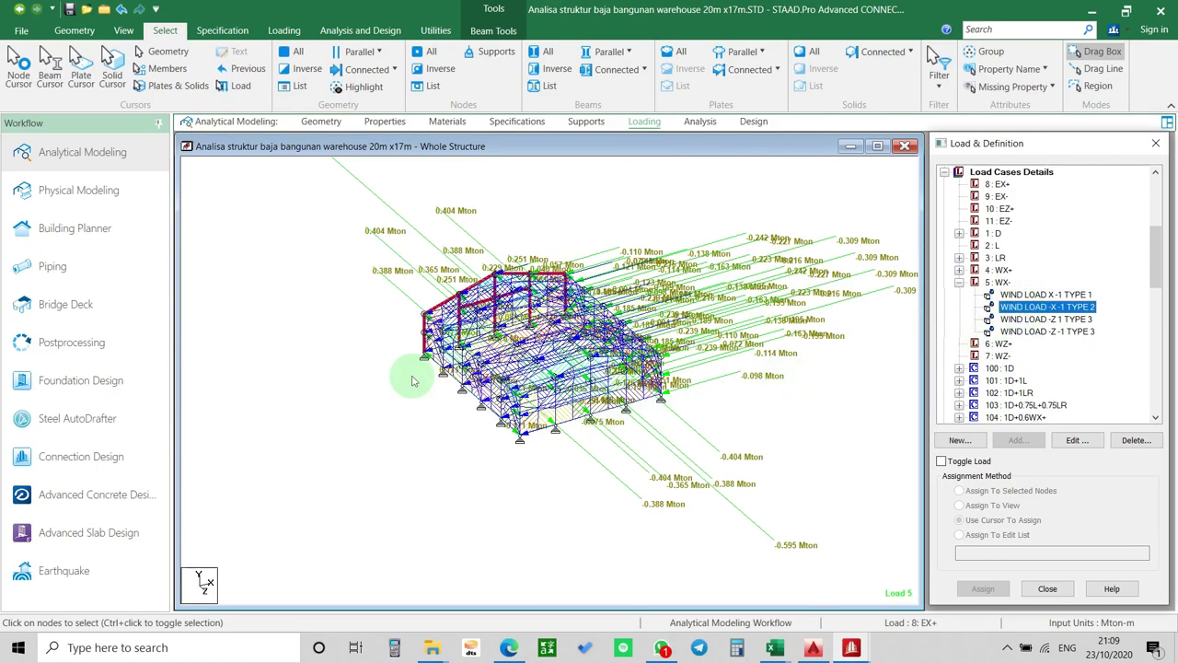
click(1044, 319)
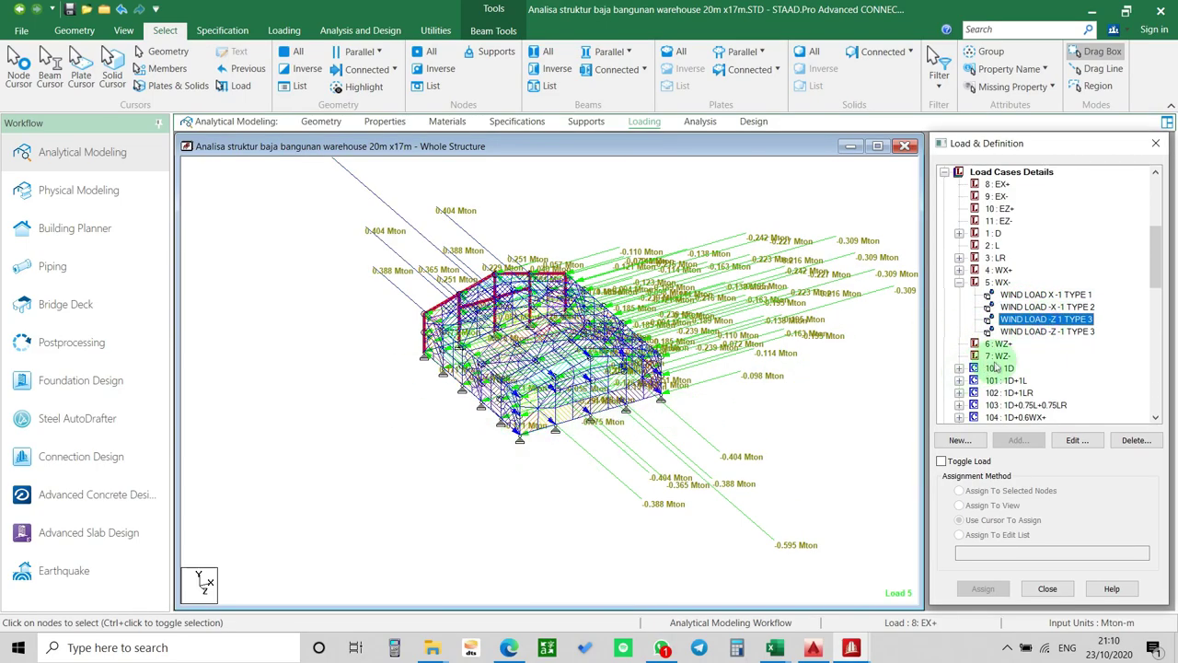
click(1047, 331)
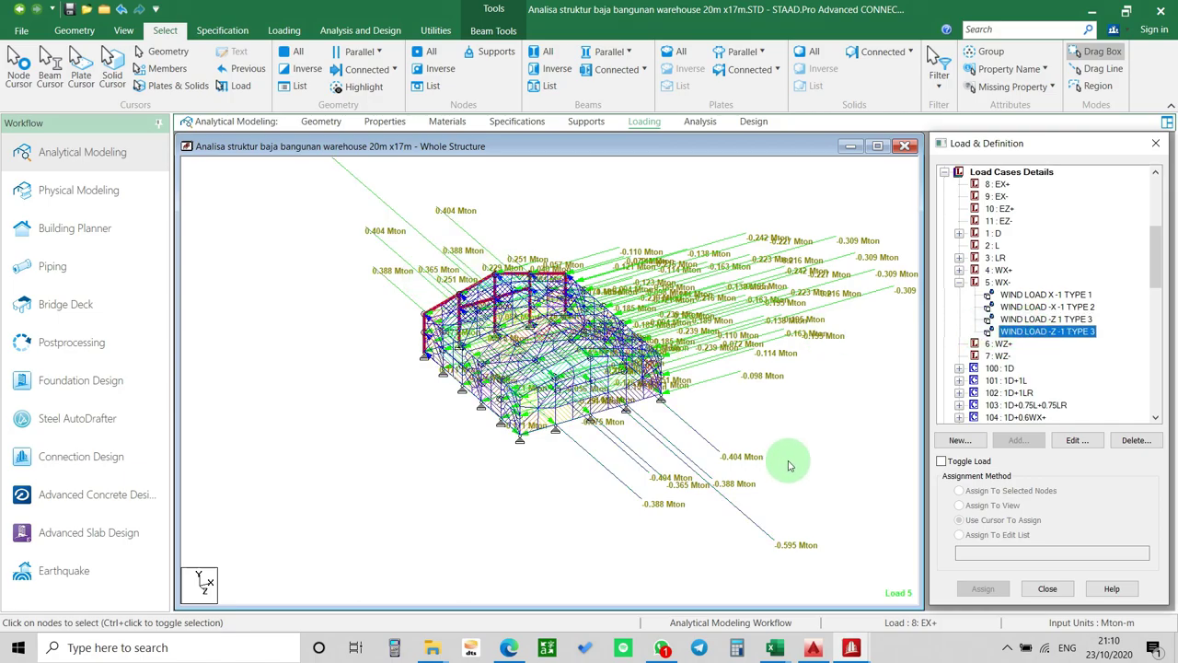
scroll(729, 486, up, 5)
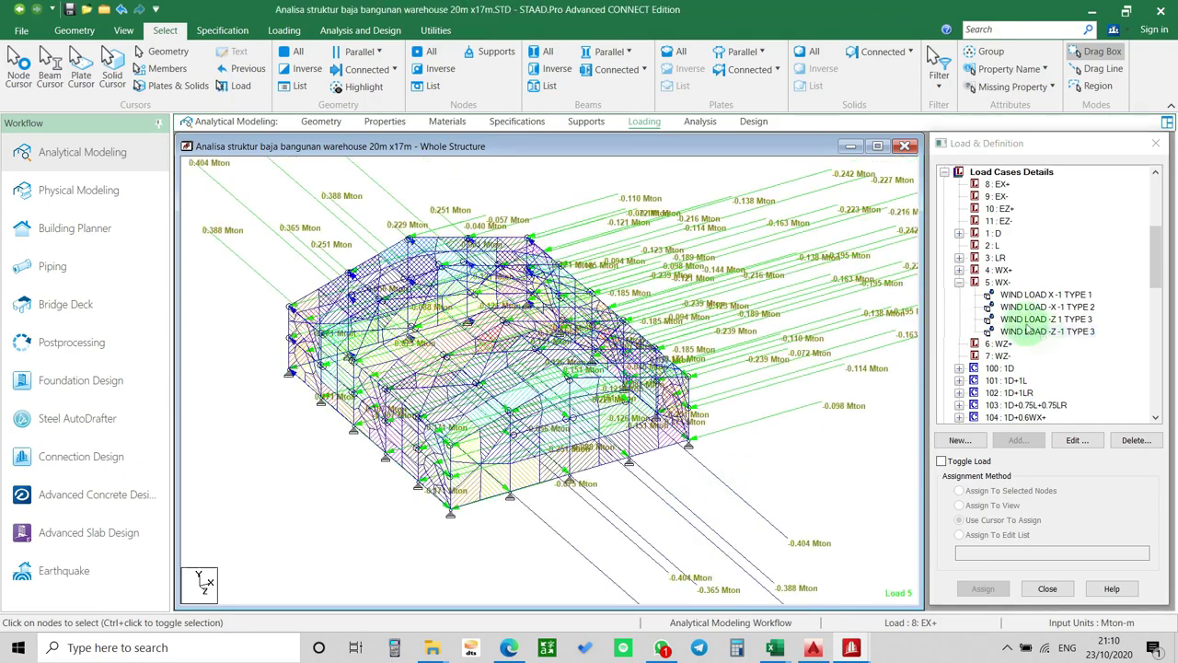
click(960, 282)
Add a type 4 wind load on the Z windward face with factor 1 to load case 6 : WZ+.
click(997, 294)
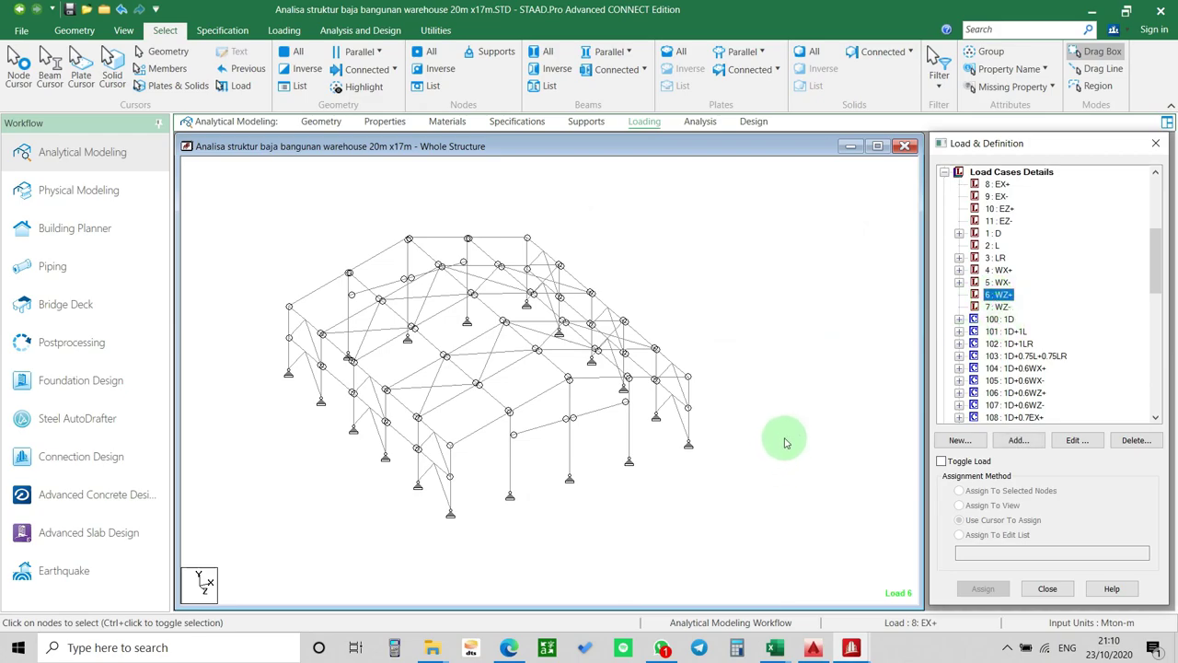
click(1018, 440)
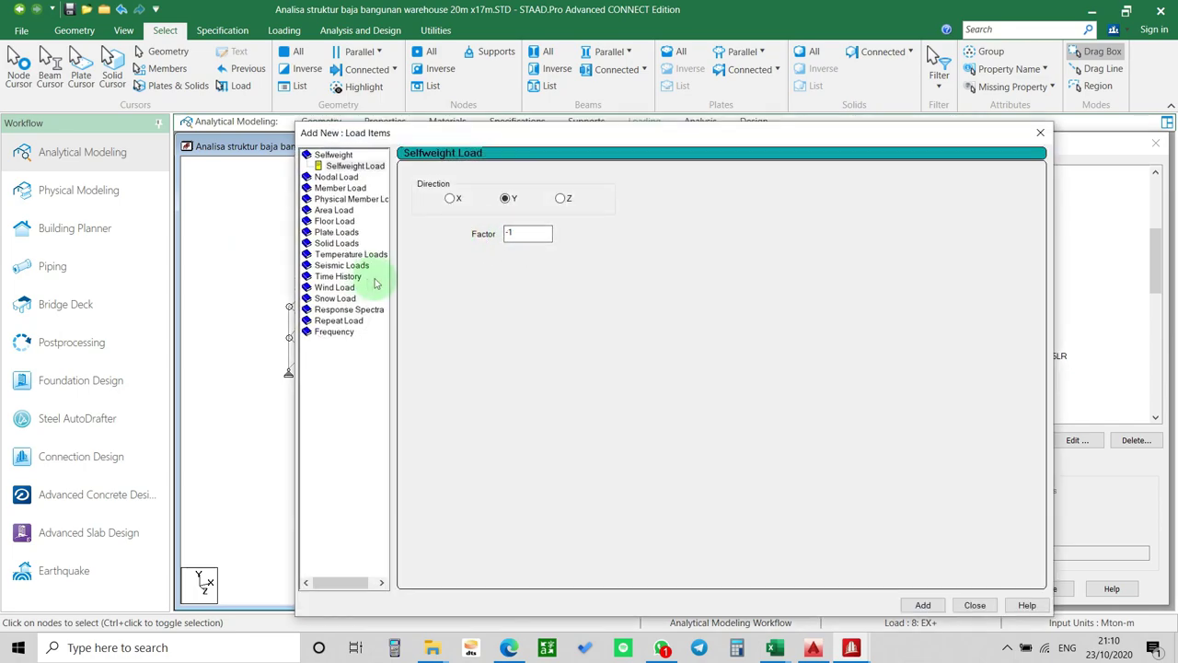
click(348, 289)
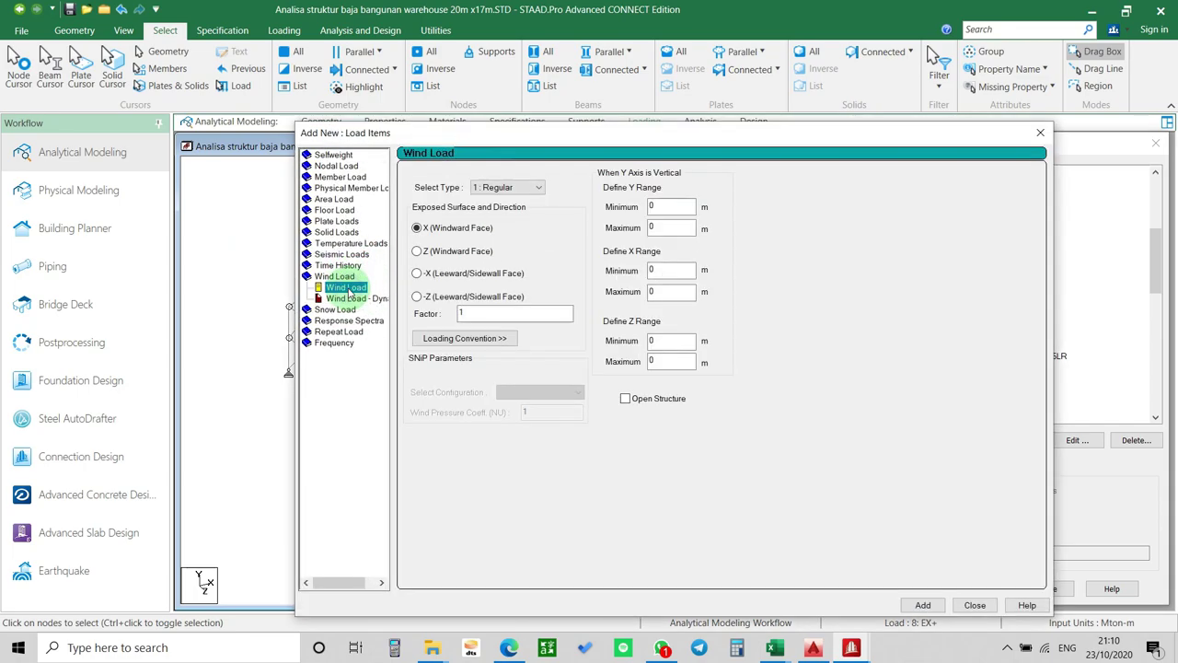
click(513, 186)
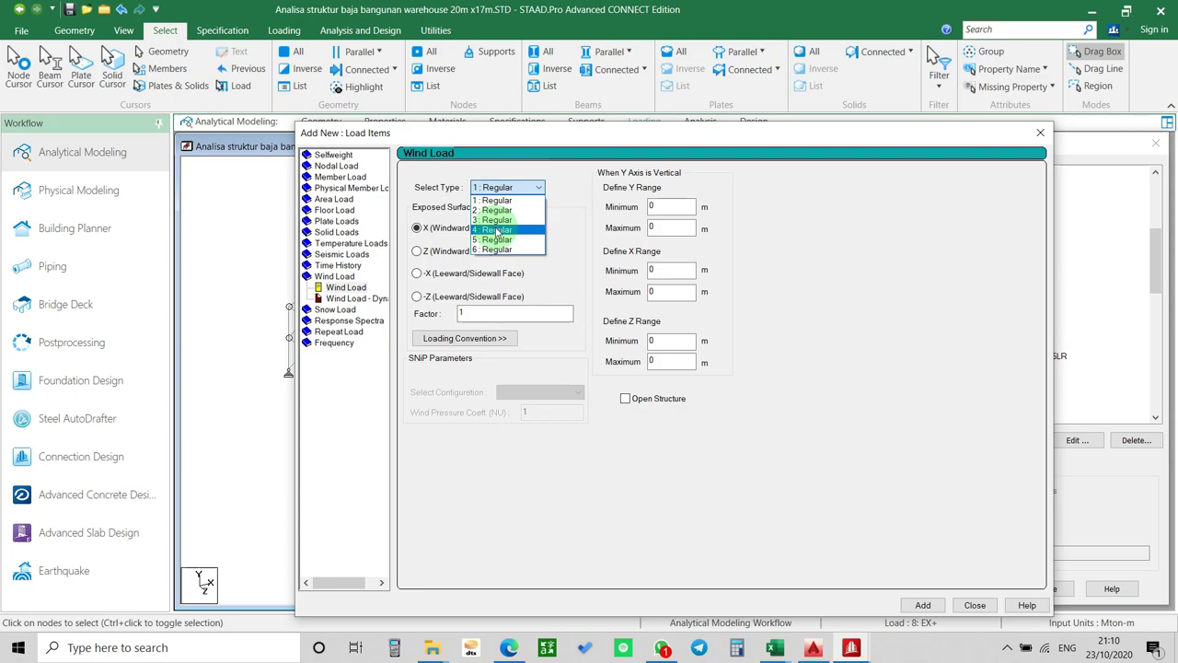
click(498, 229)
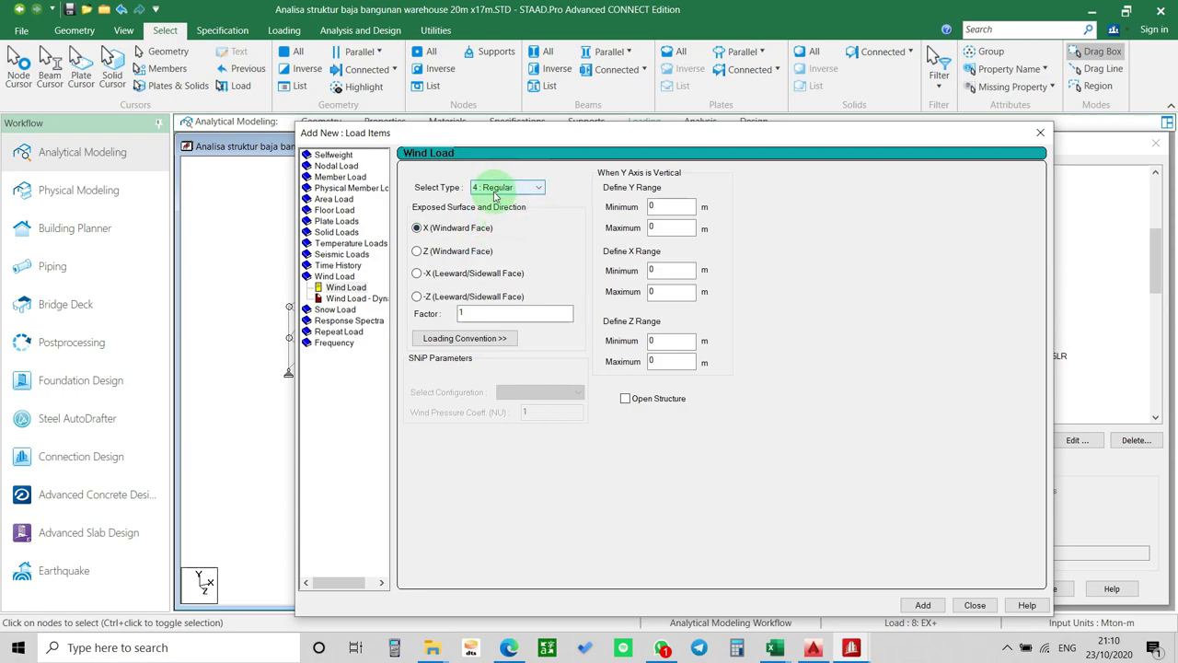
click(457, 233)
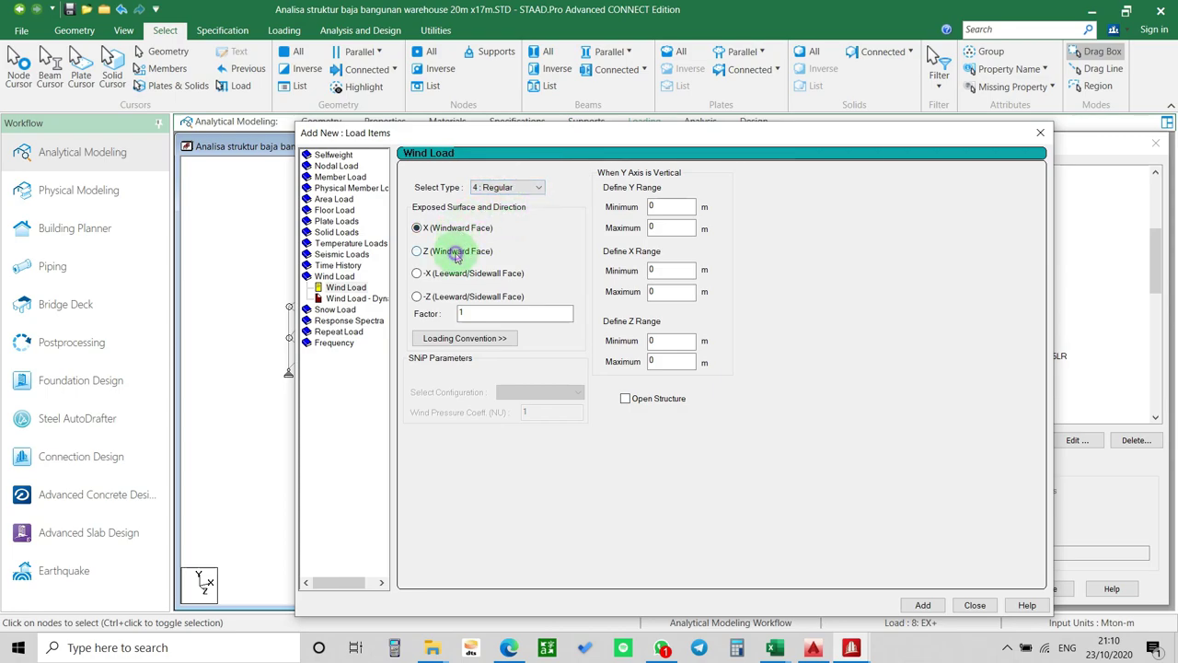
click(455, 253)
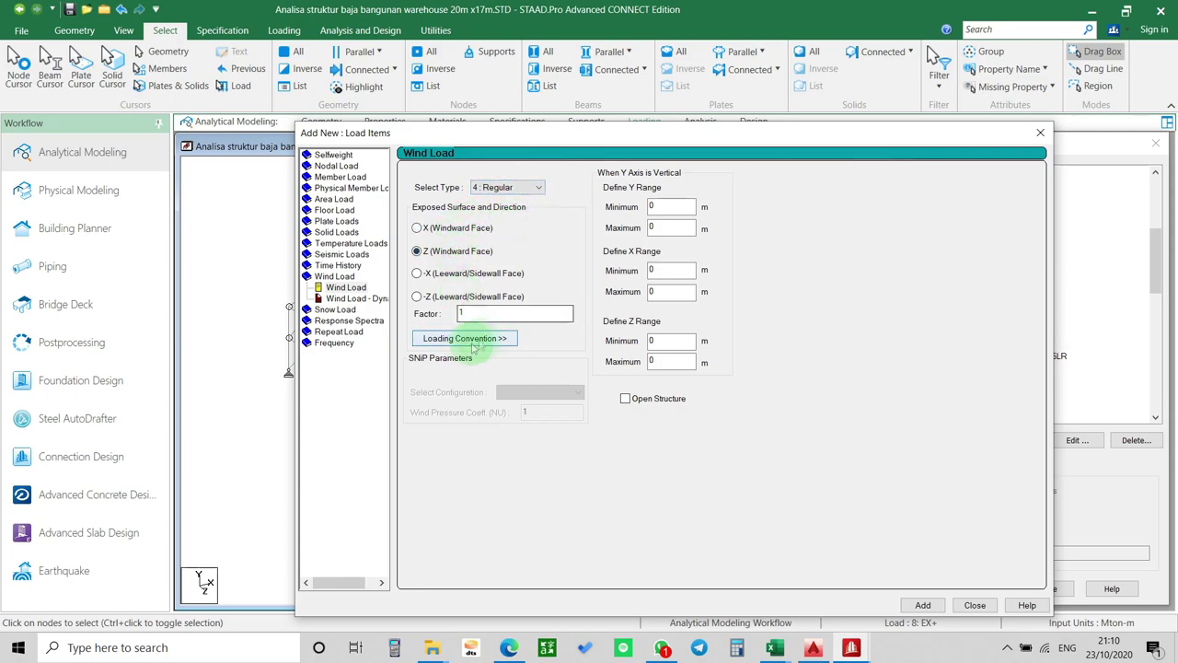
click(923, 605)
Add a type 5 wind load on the -Z leeward/sidewall face with factor 1 to load case 6 : WZ+.
drag(868, 144, 679, 124)
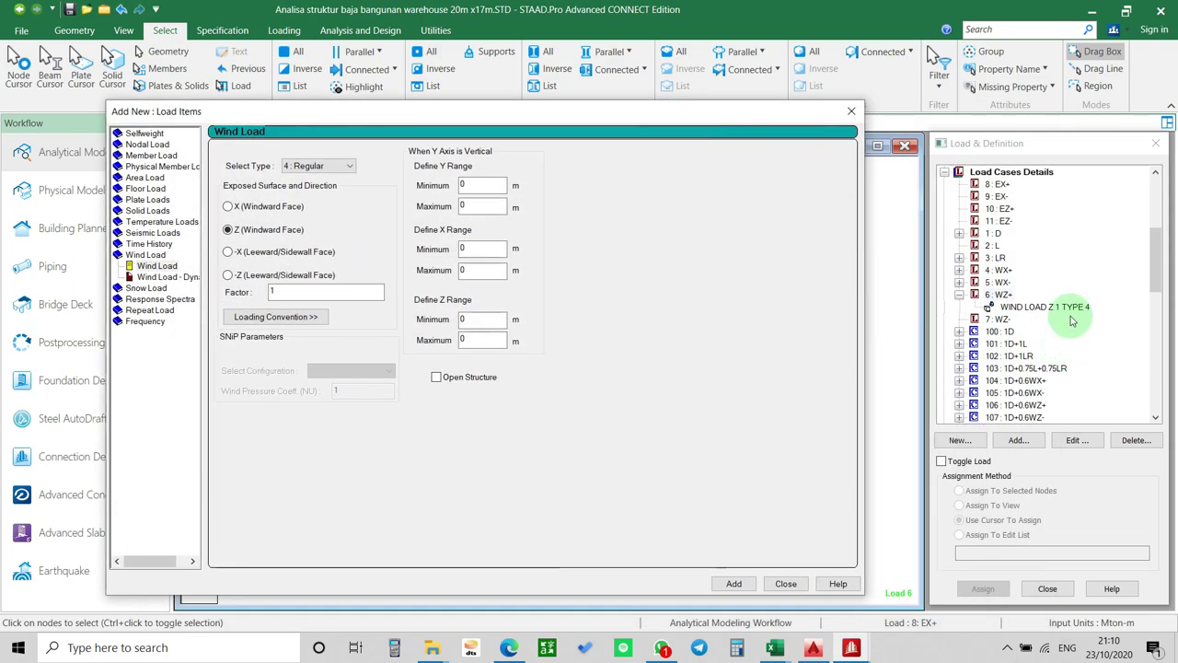
drag(442, 116, 500, 116)
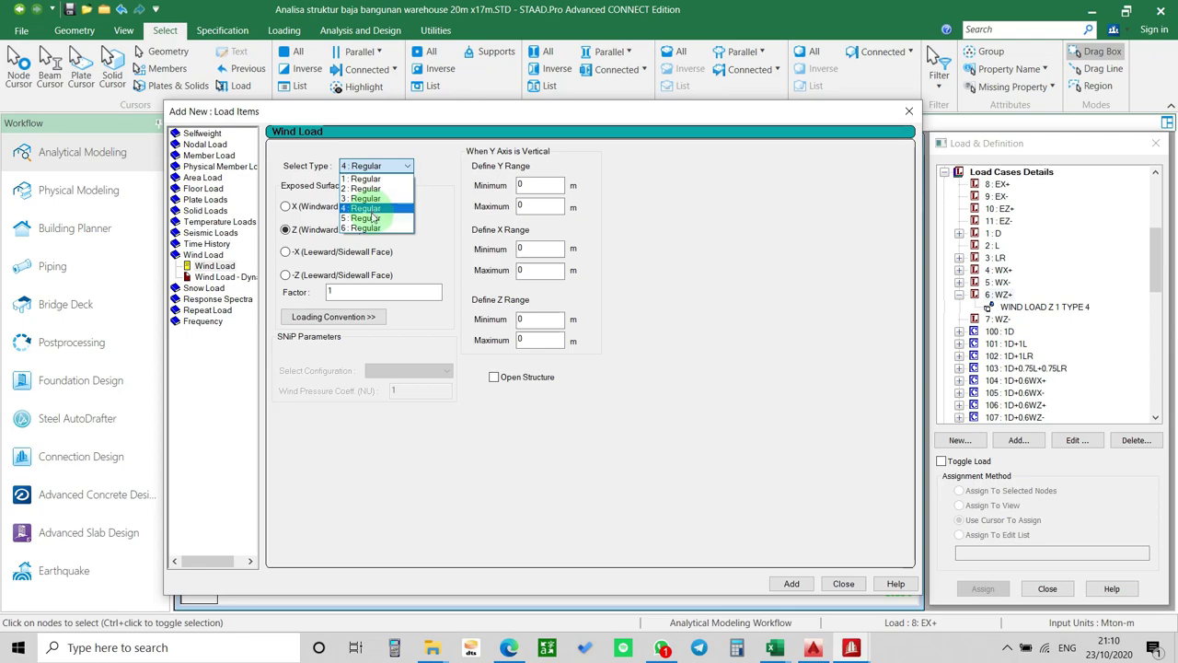
click(370, 216)
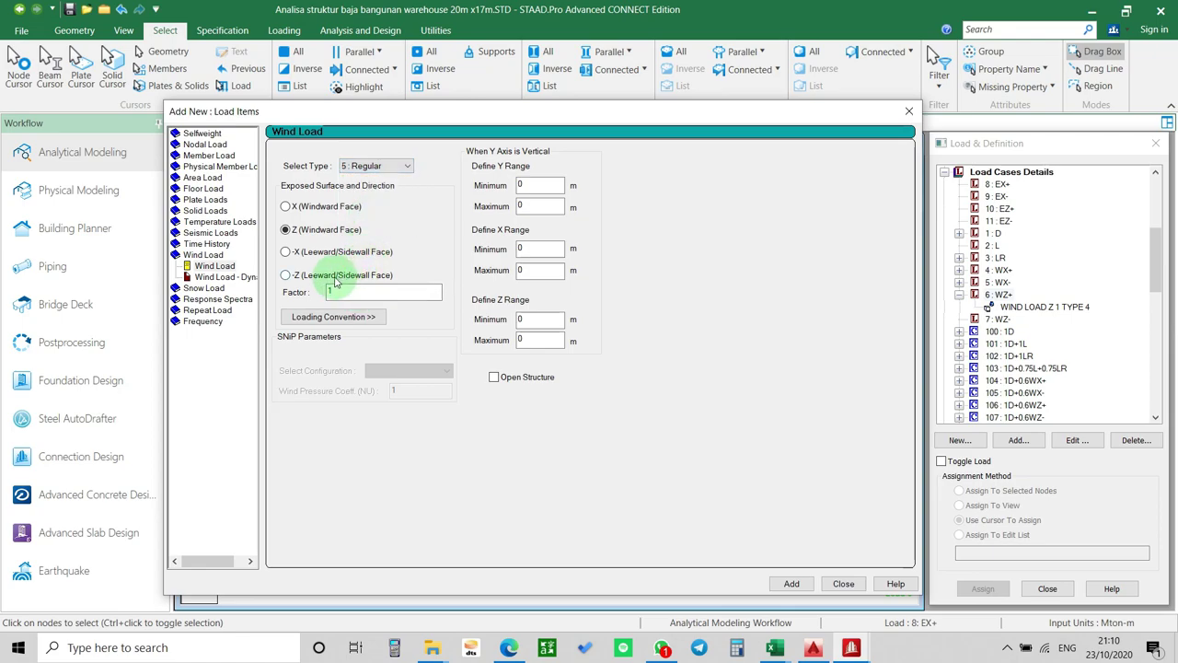
click(791, 583)
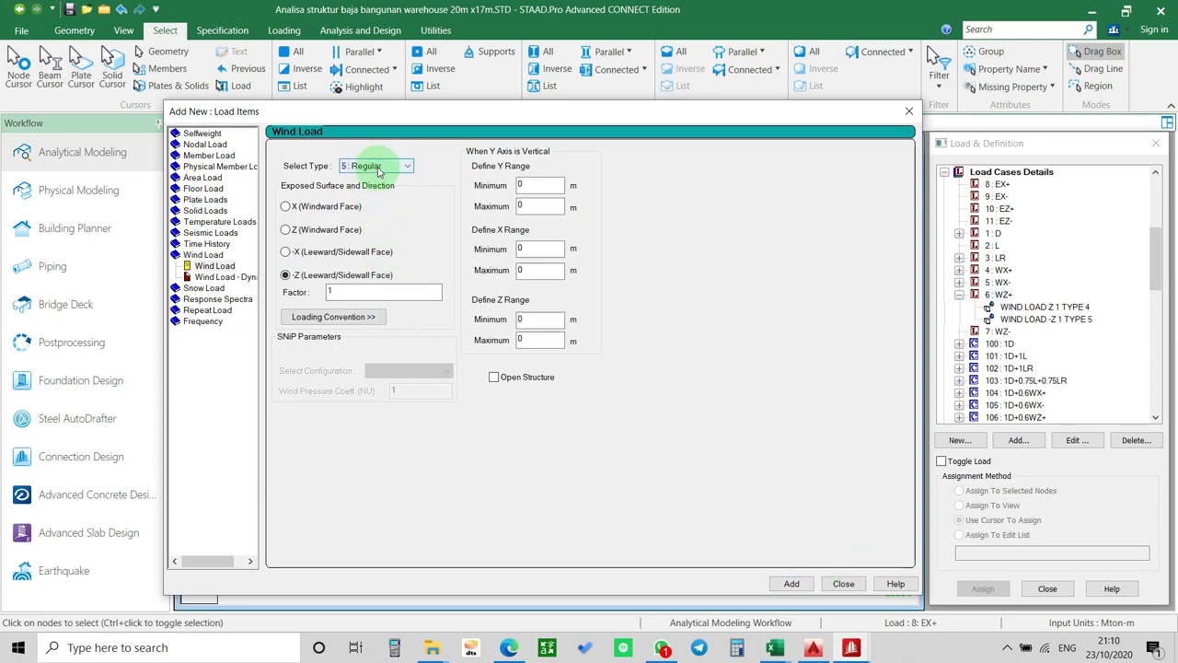
Add two type 6 wind loads on the -X leeward/sidewall face with factors 1 and -1 to load case 6 : WZ+.
click(370, 226)
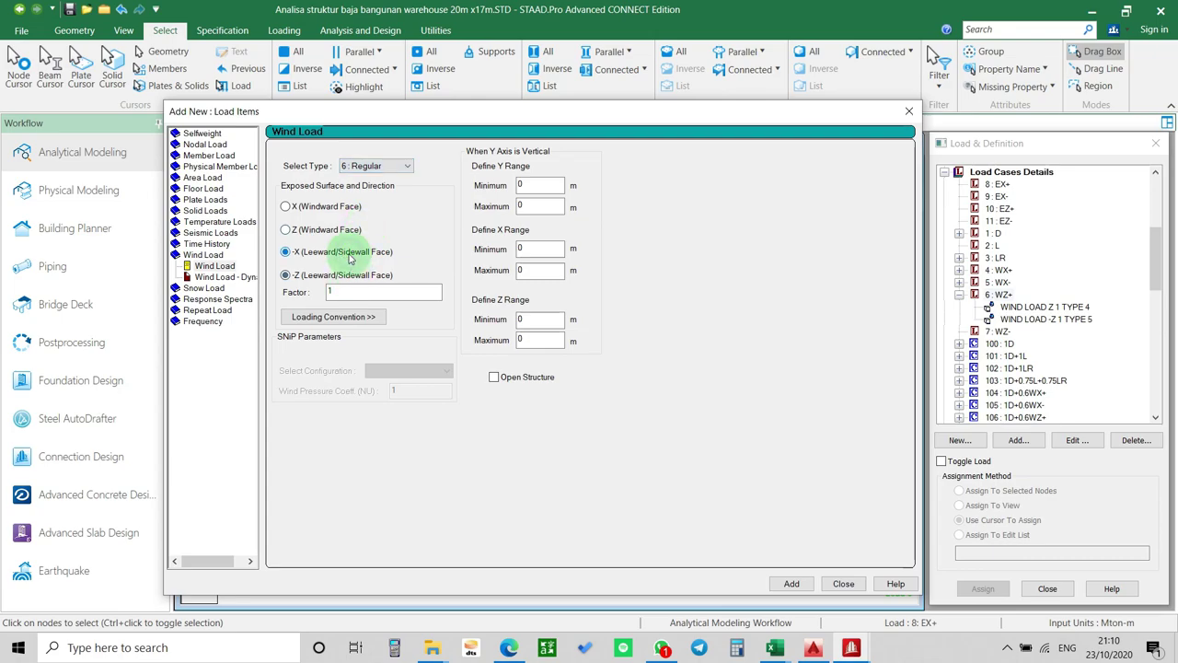
click(350, 255)
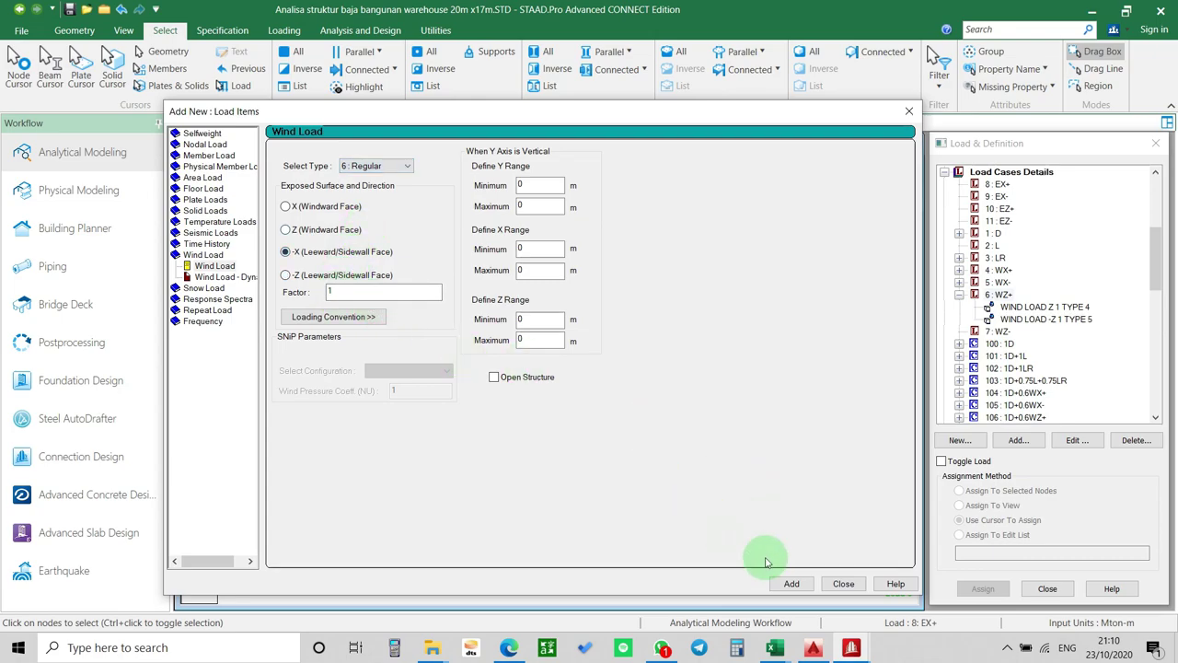
click(794, 585)
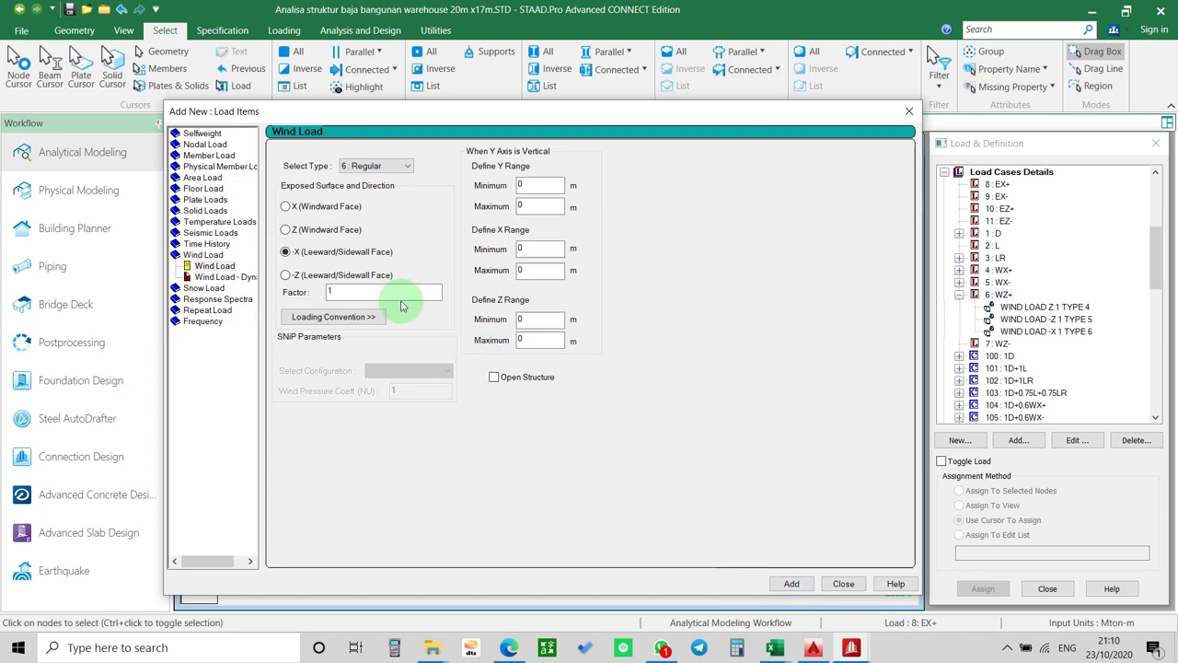
text(-)
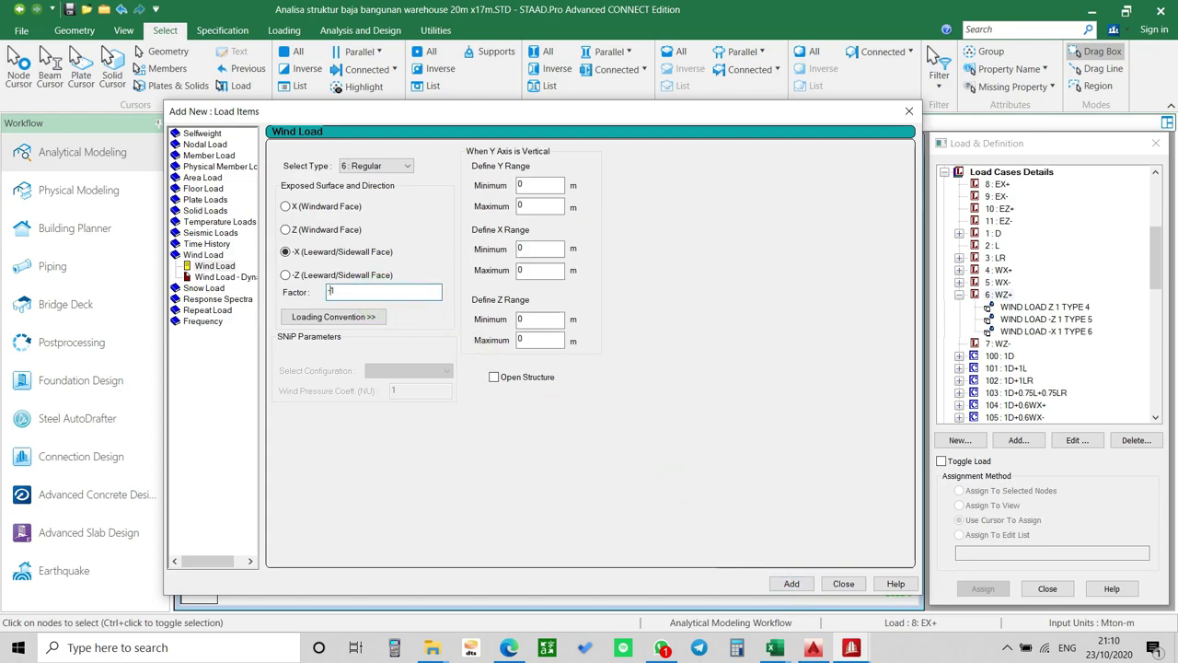
click(790, 582)
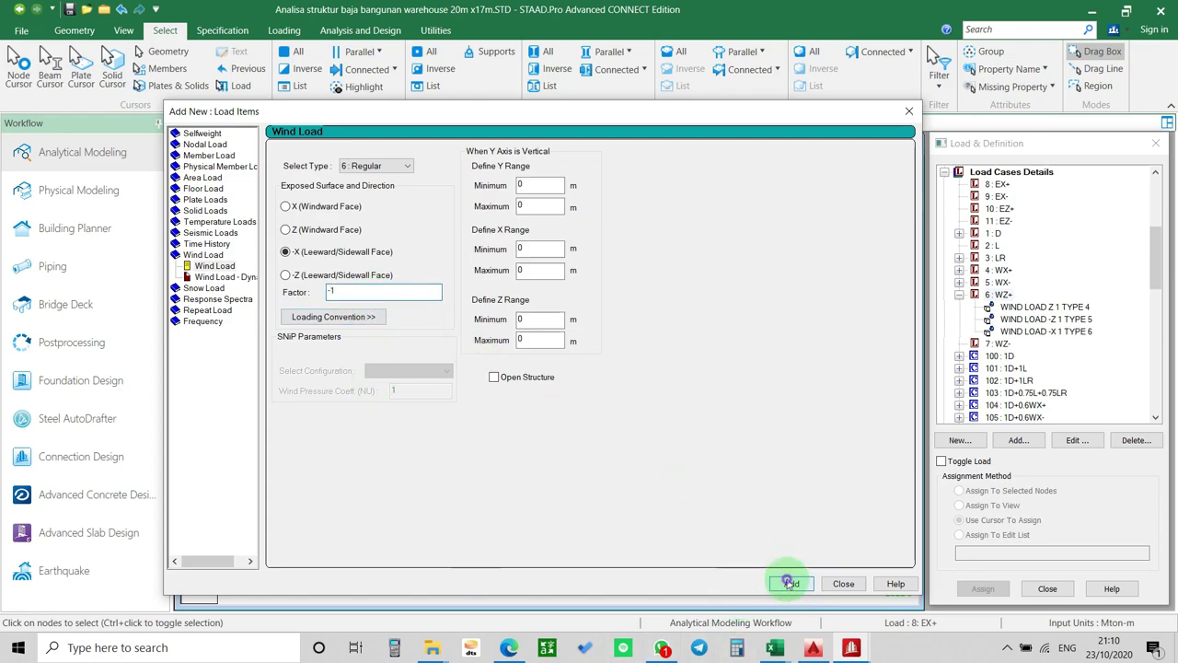
click(843, 584)
Examine each of the type 4, type 5 and type 6 wind loads of load case 6 : WZ+ on the model.
click(1061, 307)
click(761, 319)
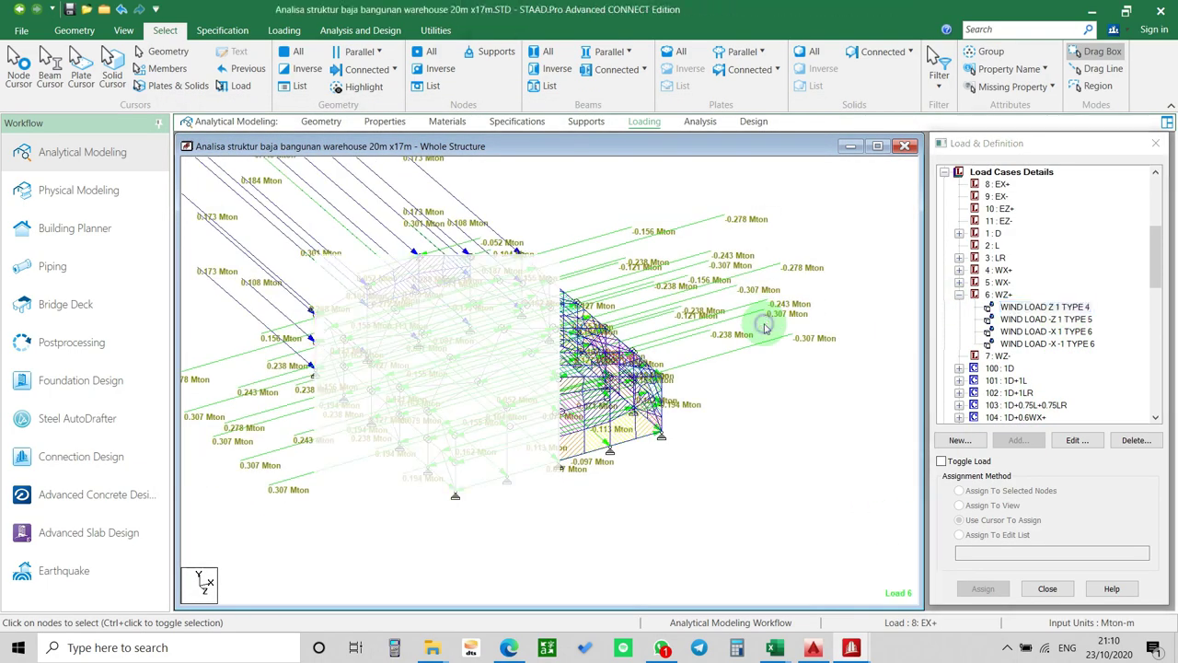
click(1045, 307)
mouse_move(385, 208)
middle_down()
mouse_move(447, 281)
mouse_move(368, 210)
middle_up()
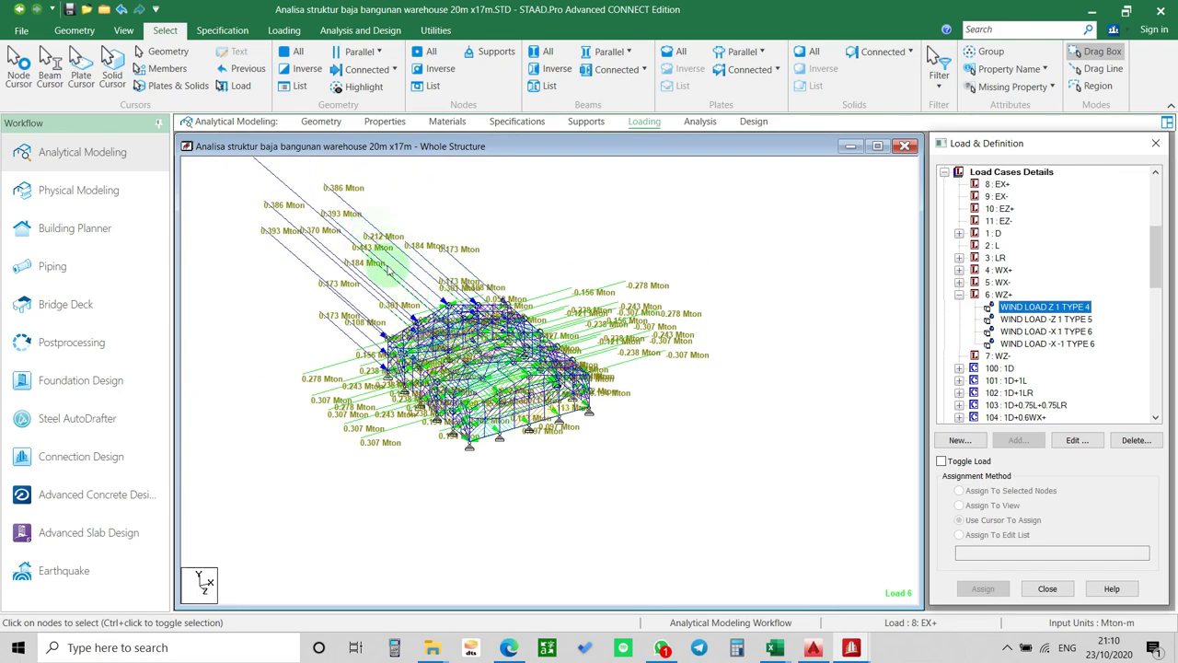
click(1045, 319)
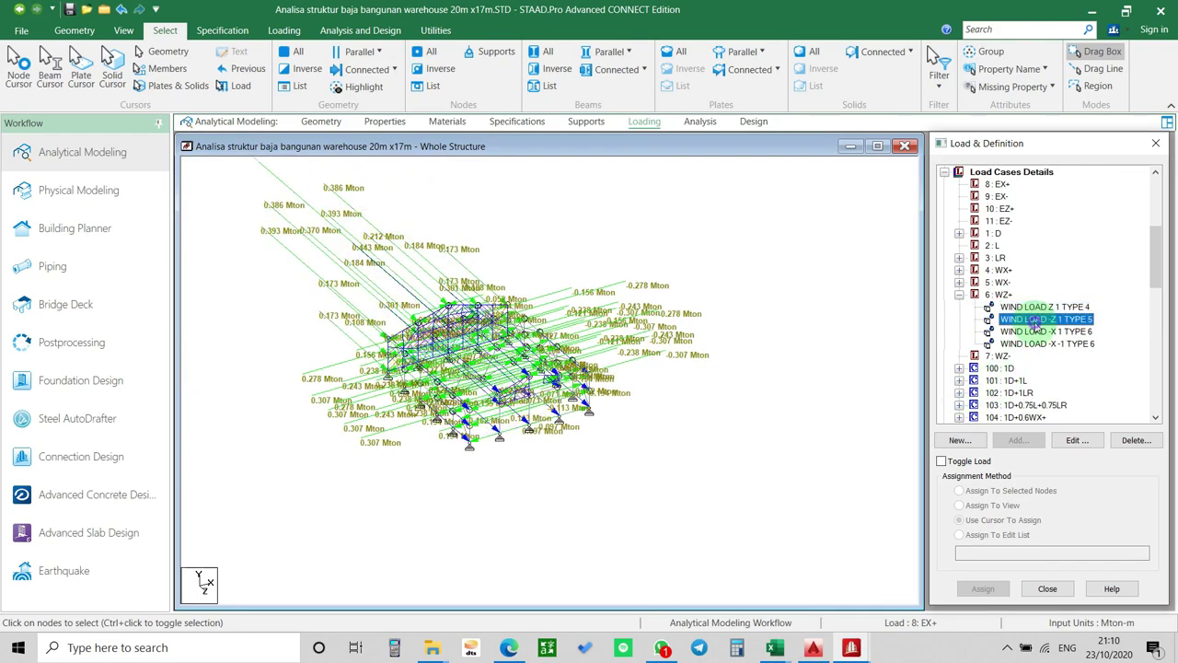
click(1055, 331)
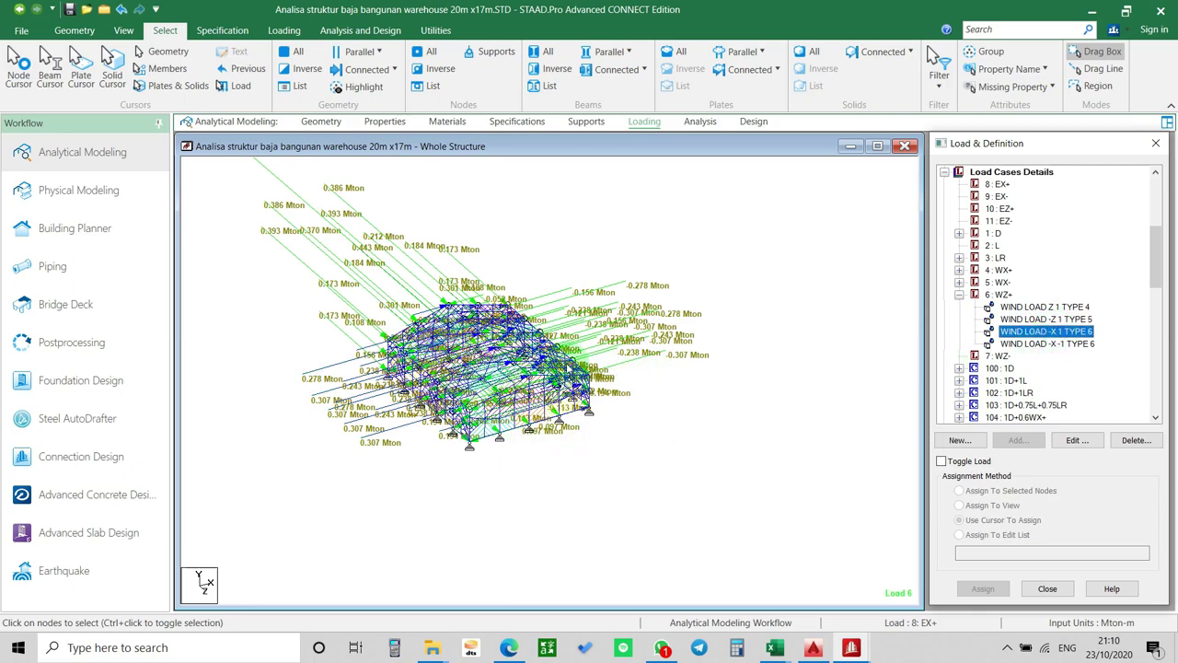
click(1048, 343)
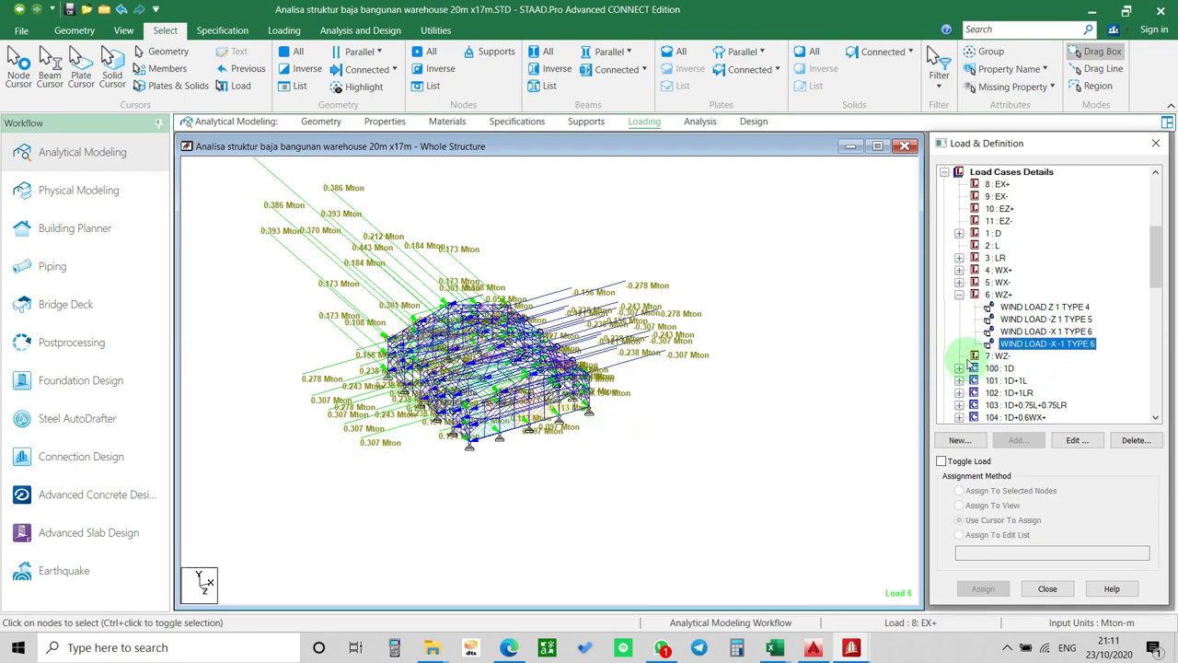
scroll(489, 372, up, 4)
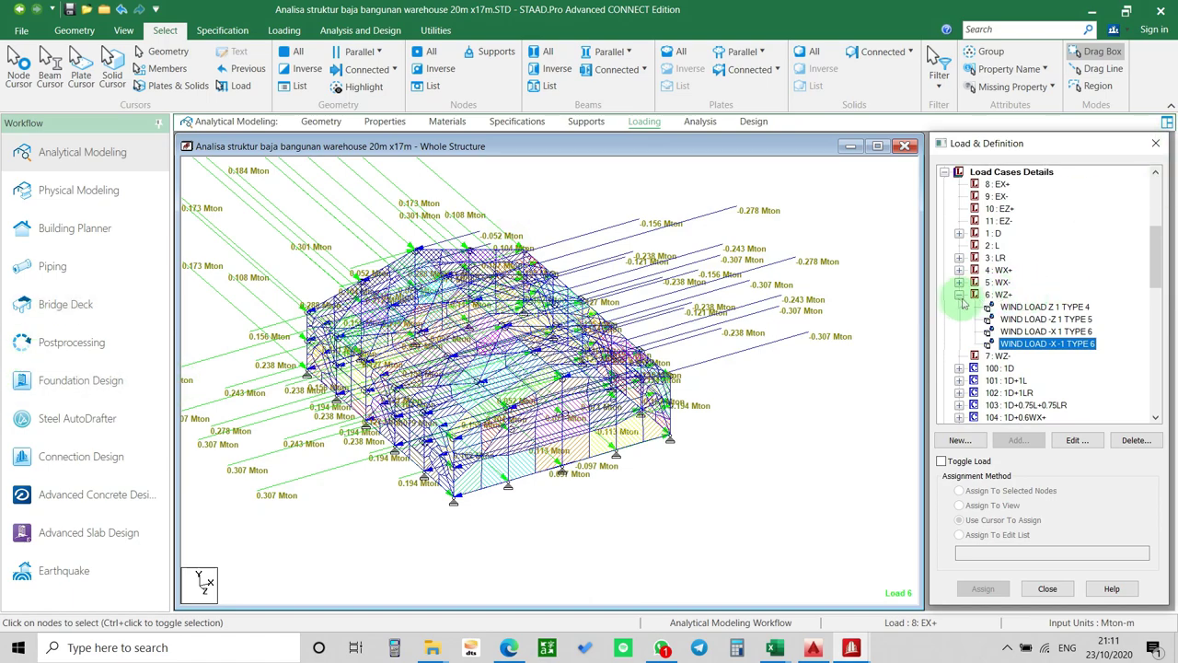
Add a type 4 wind load on the Z windward face with factor -1 to load case 7 : WZ-.
click(960, 296)
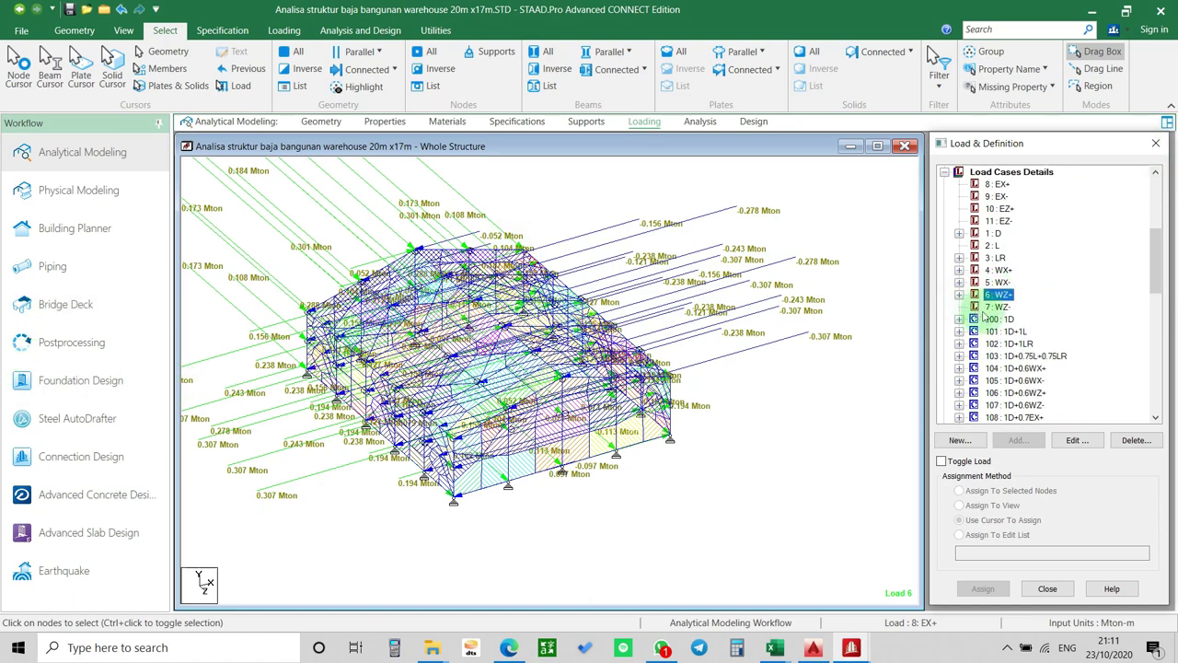
click(998, 307)
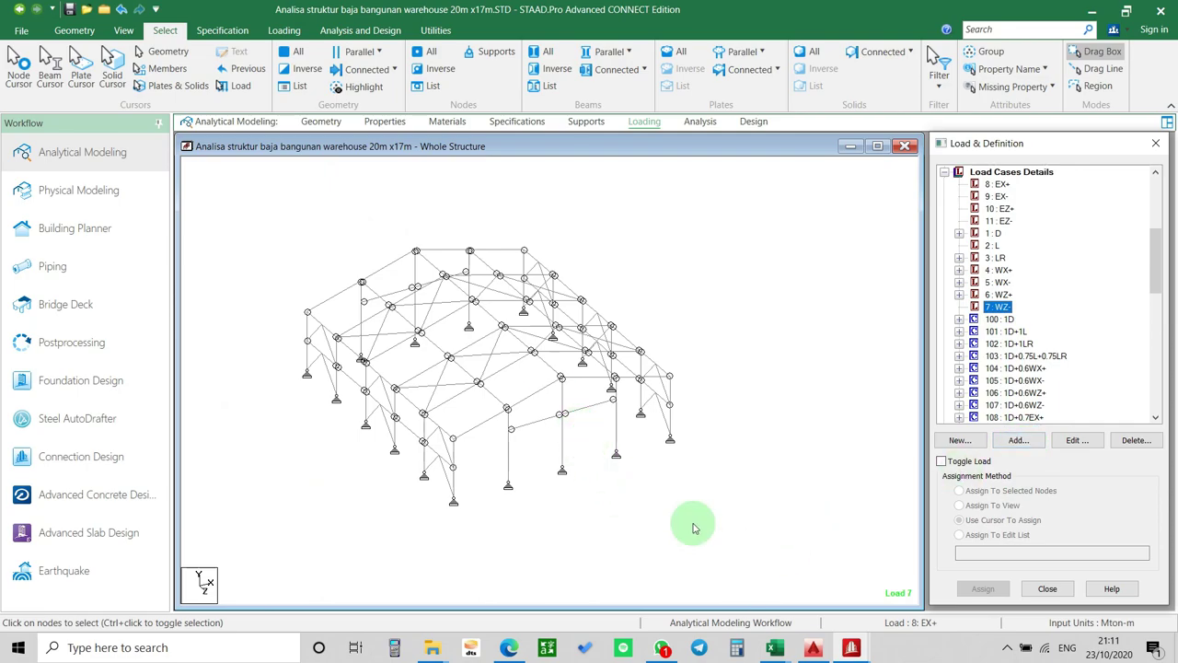
click(1018, 440)
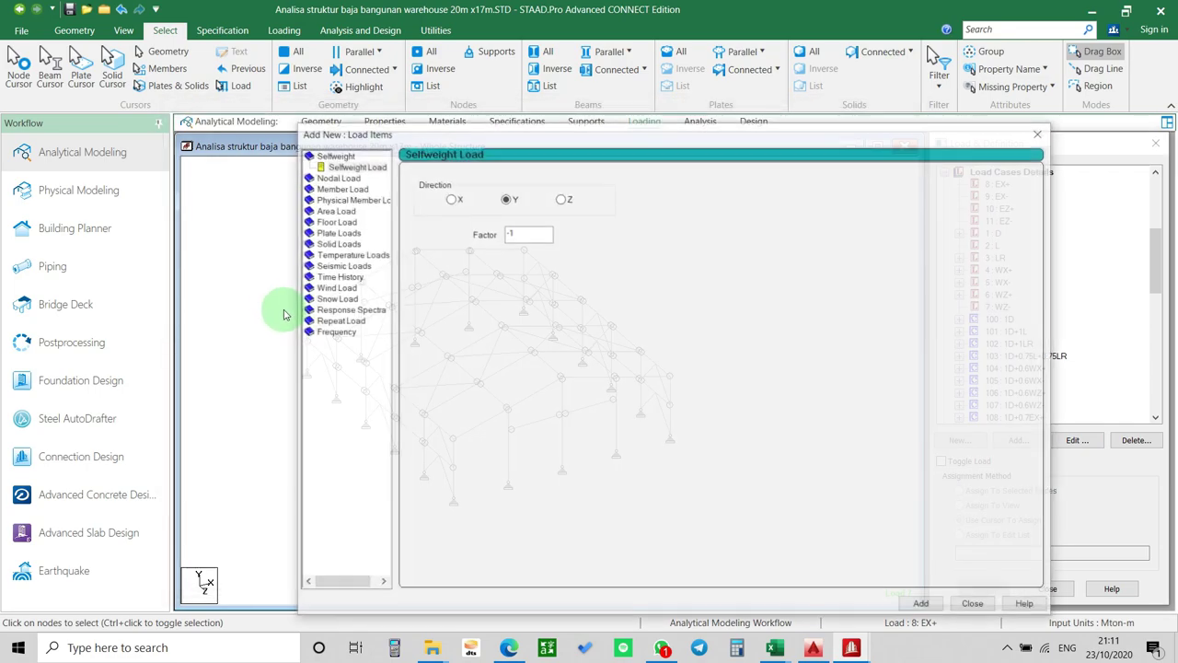
click(335, 288)
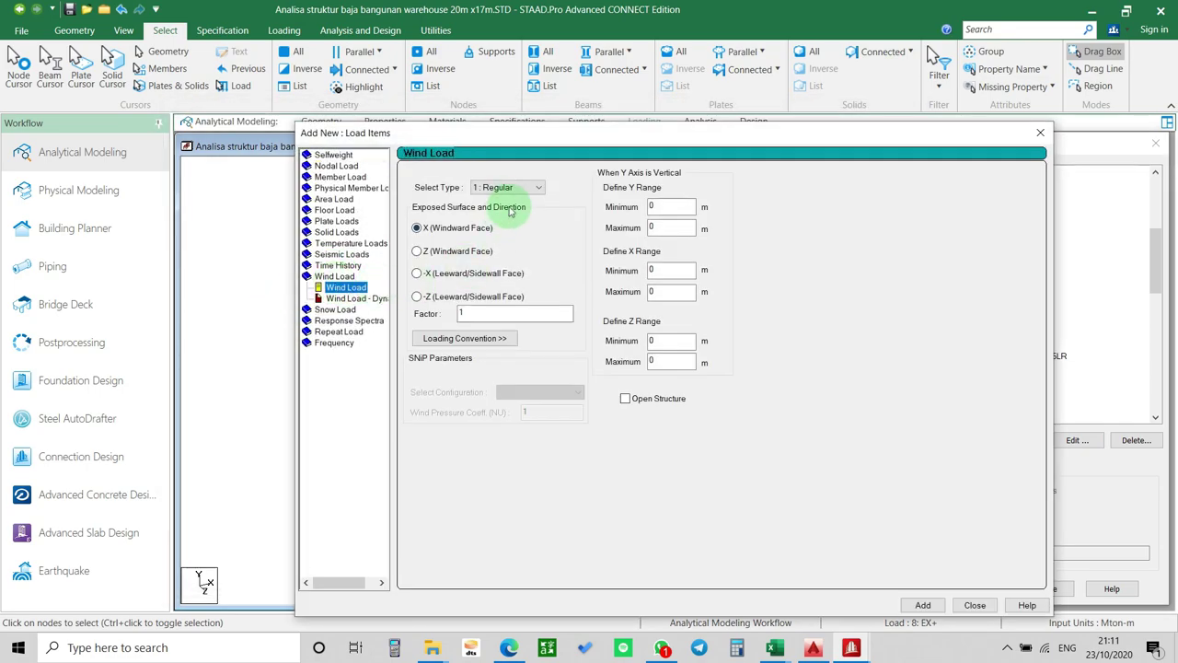
click(521, 189)
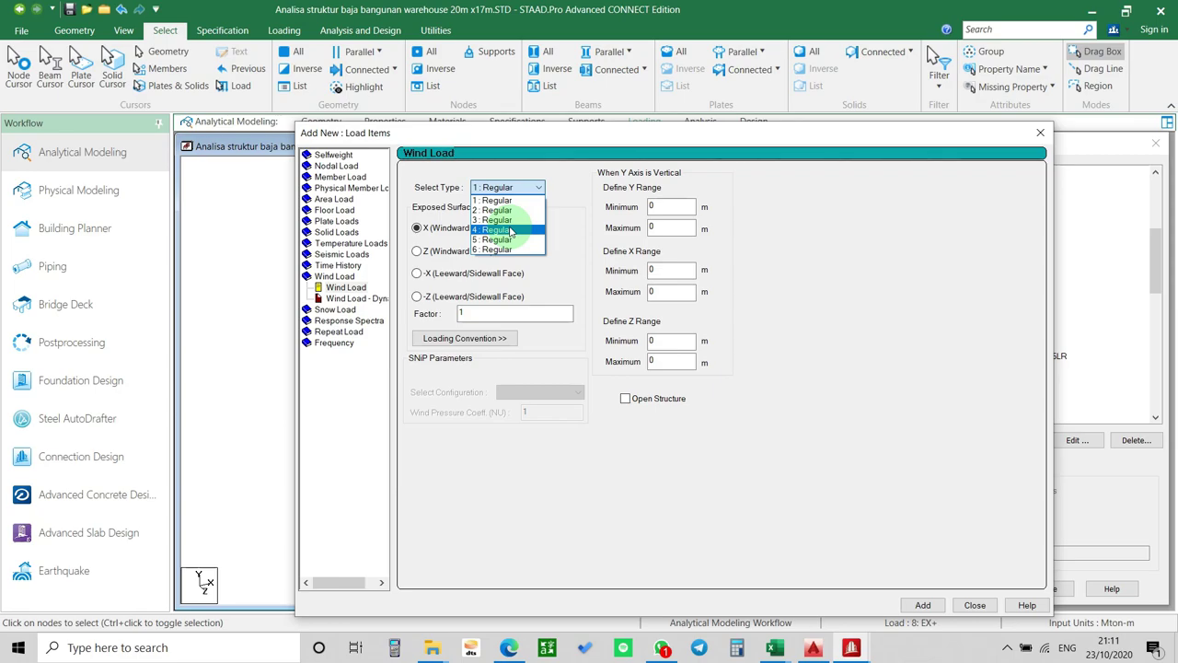
click(511, 230)
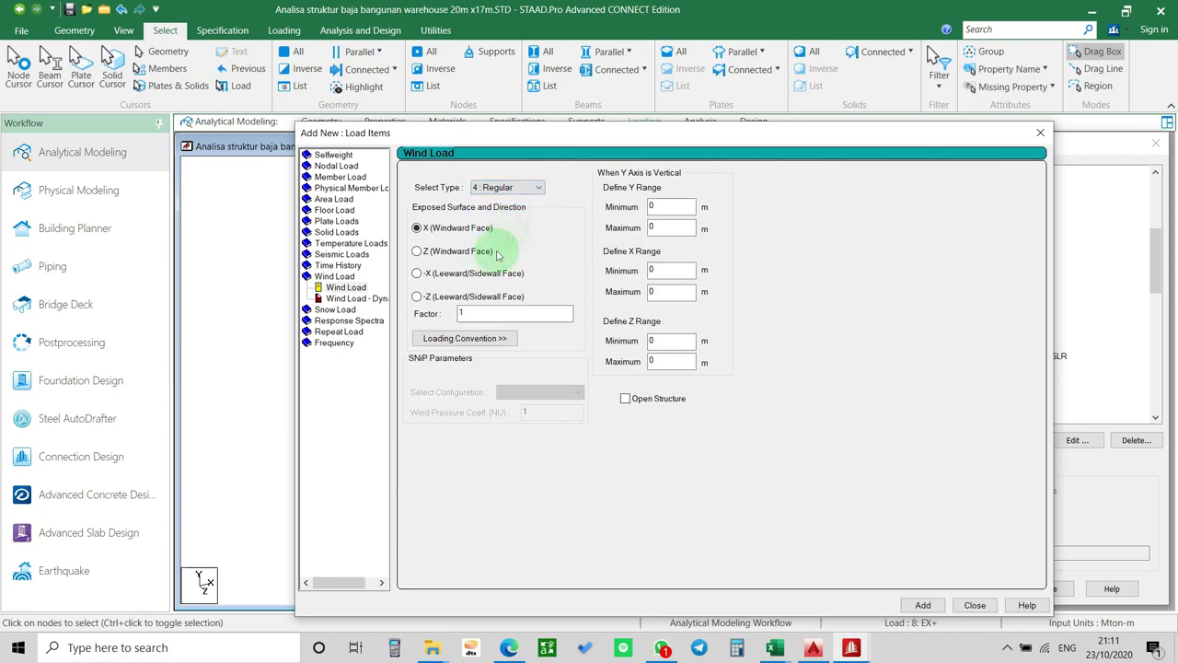
click(458, 251)
click(478, 314)
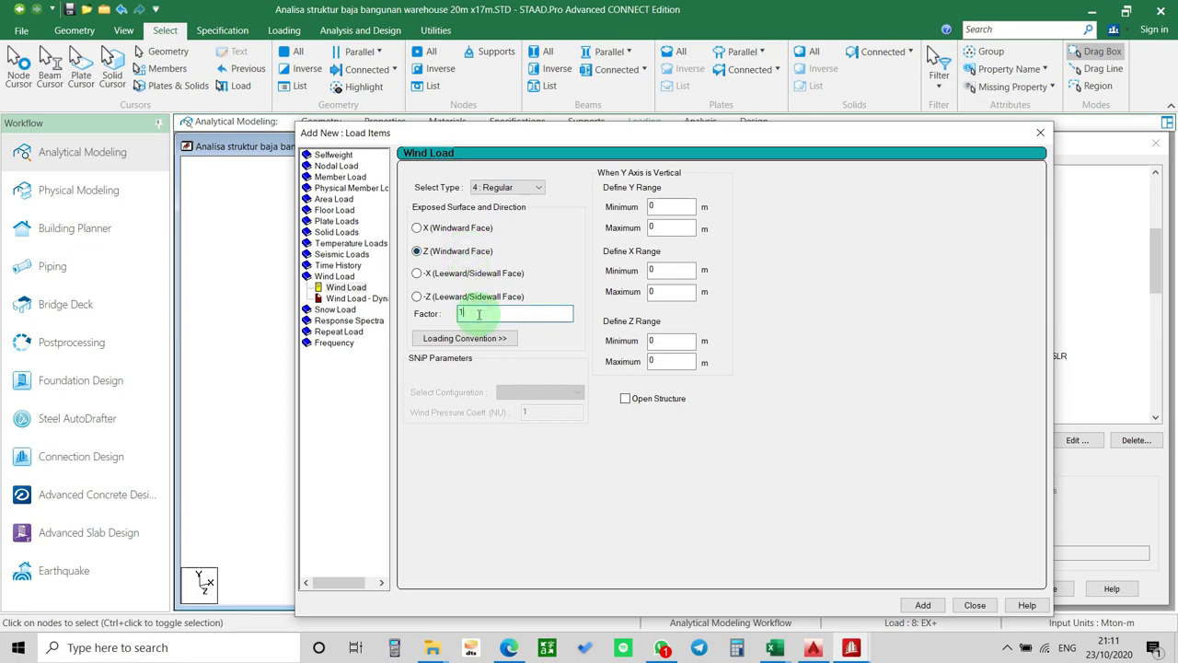
click(918, 607)
drag(763, 138, 617, 116)
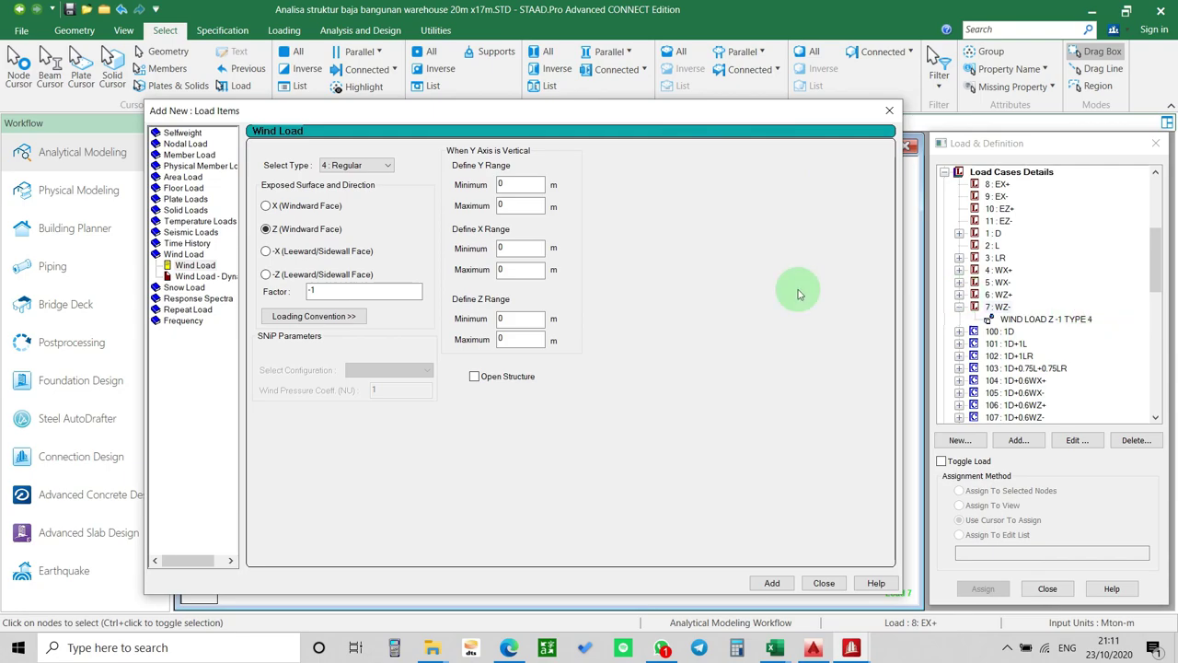
Try a type 4 wind load with factor -1 on the -Z leeward/sidewall face in load case 7 : WZ- and delete it.
click(327, 279)
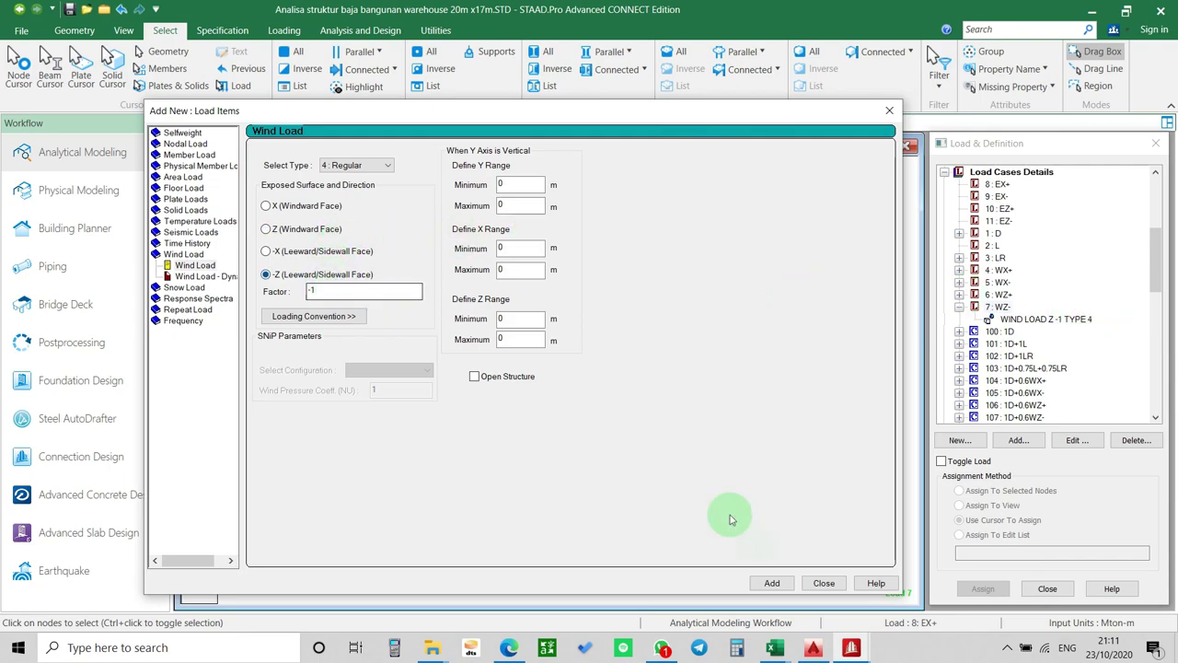
click(774, 584)
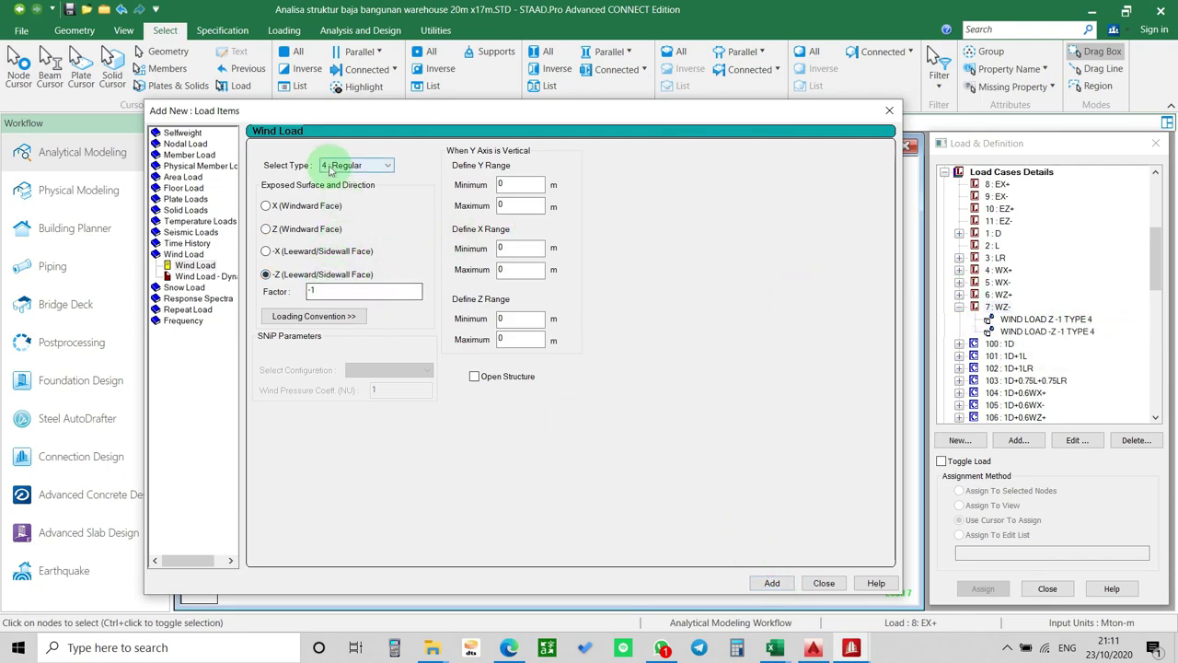
click(889, 111)
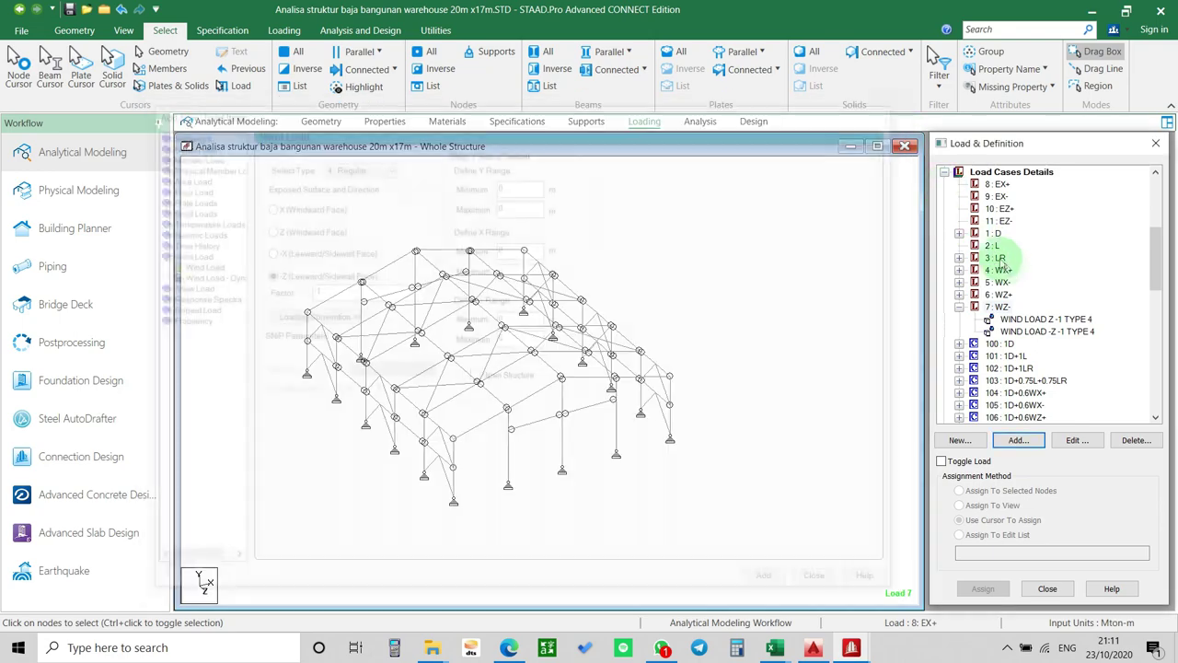
click(1031, 333)
key(Delete)
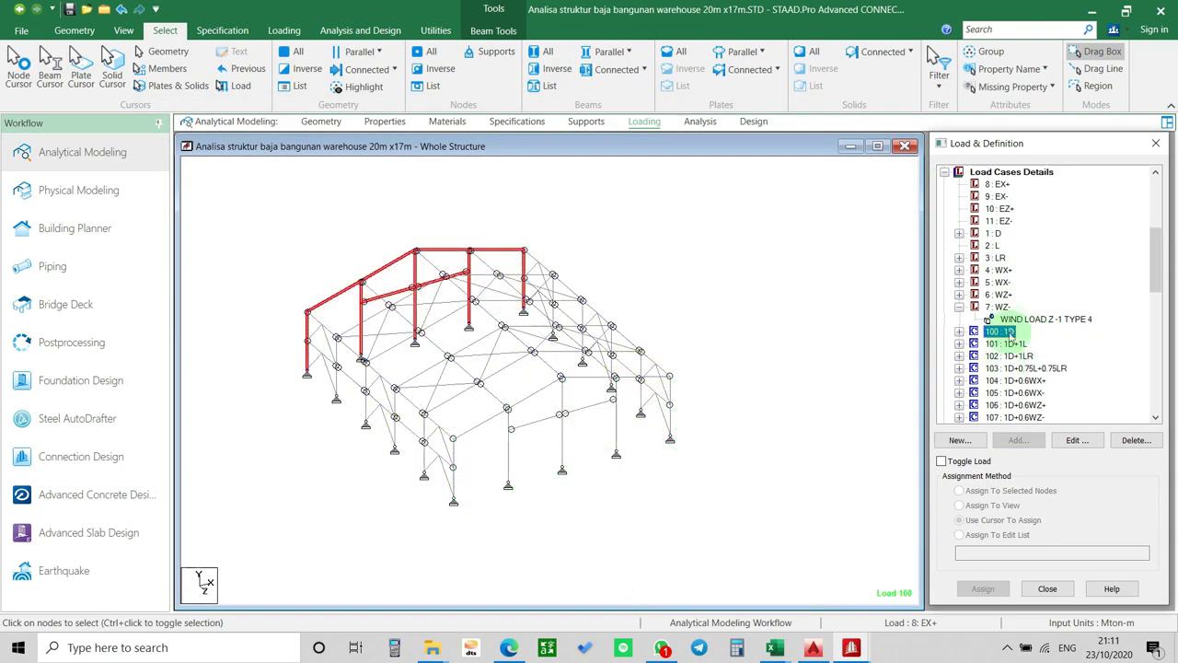
click(1000, 294)
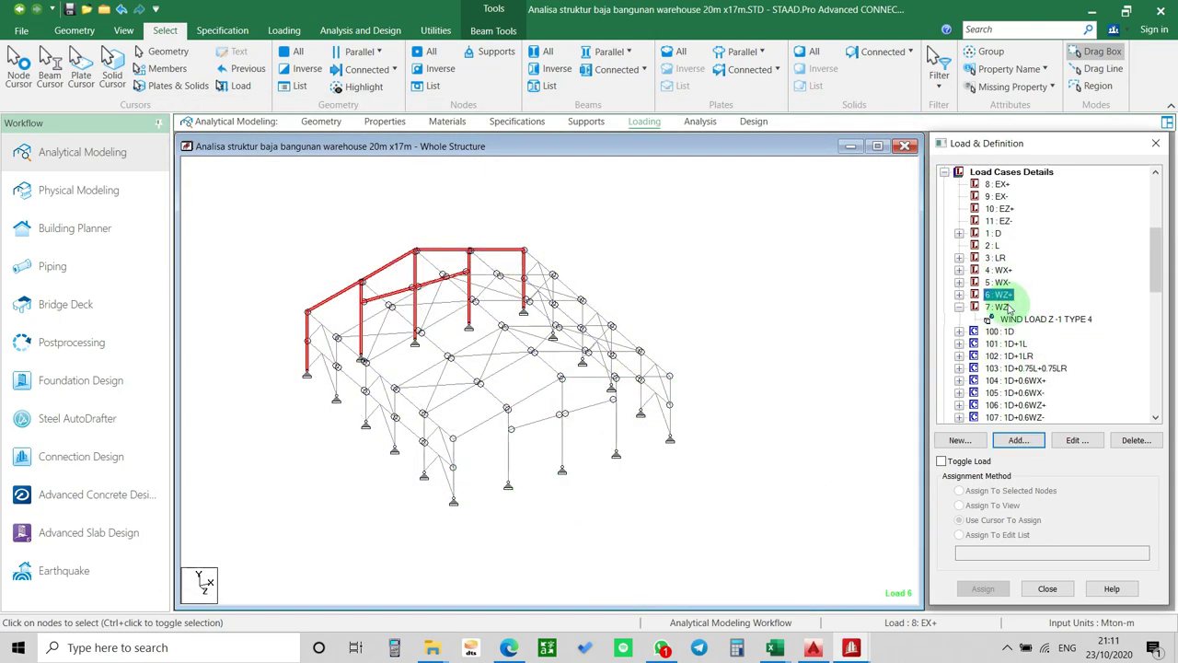
Add a type 5 wind load on the -Z leeward/sidewall face with factor -1 to load case 7 : WZ-.
click(1030, 442)
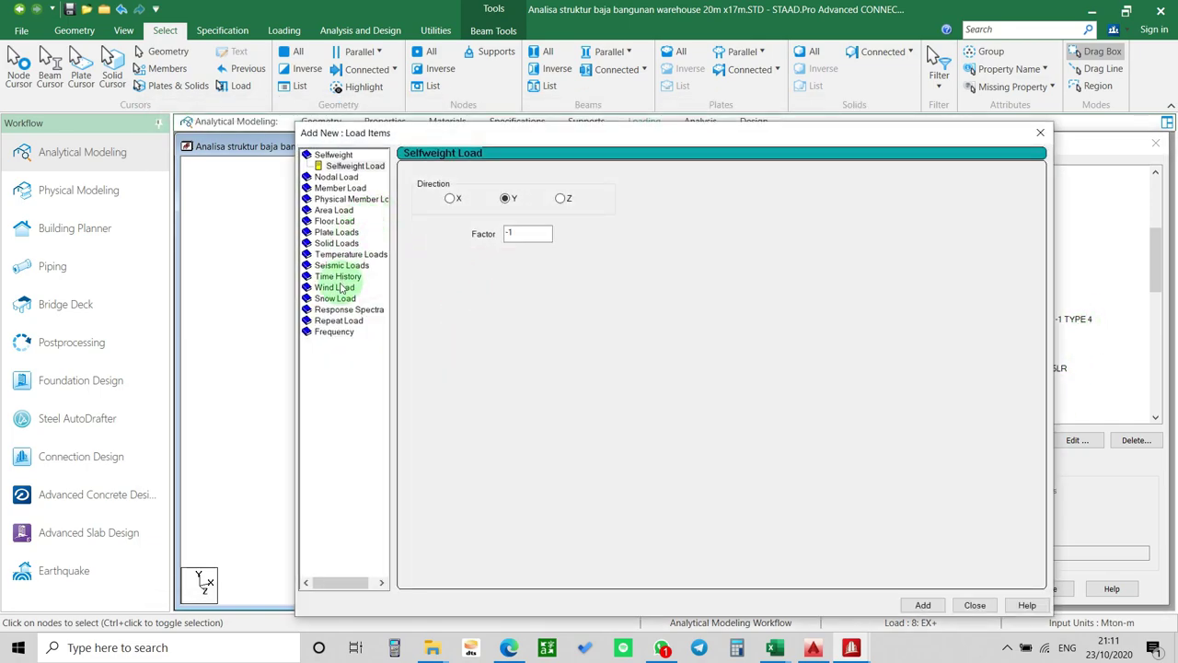
click(340, 287)
click(527, 188)
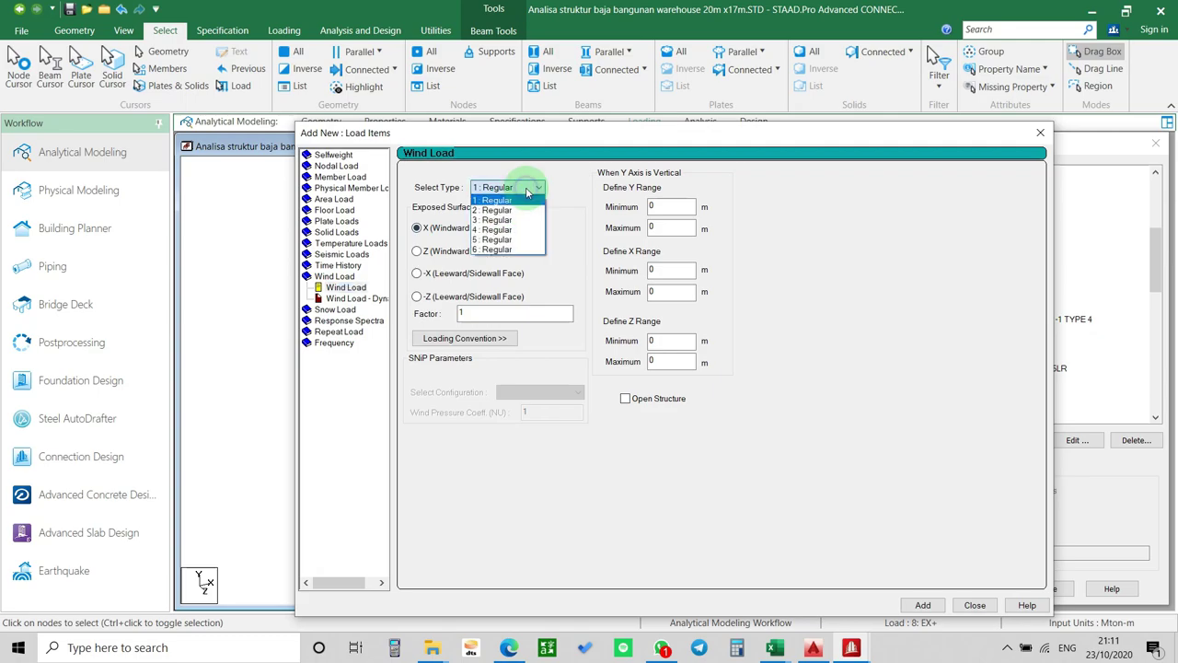
click(504, 239)
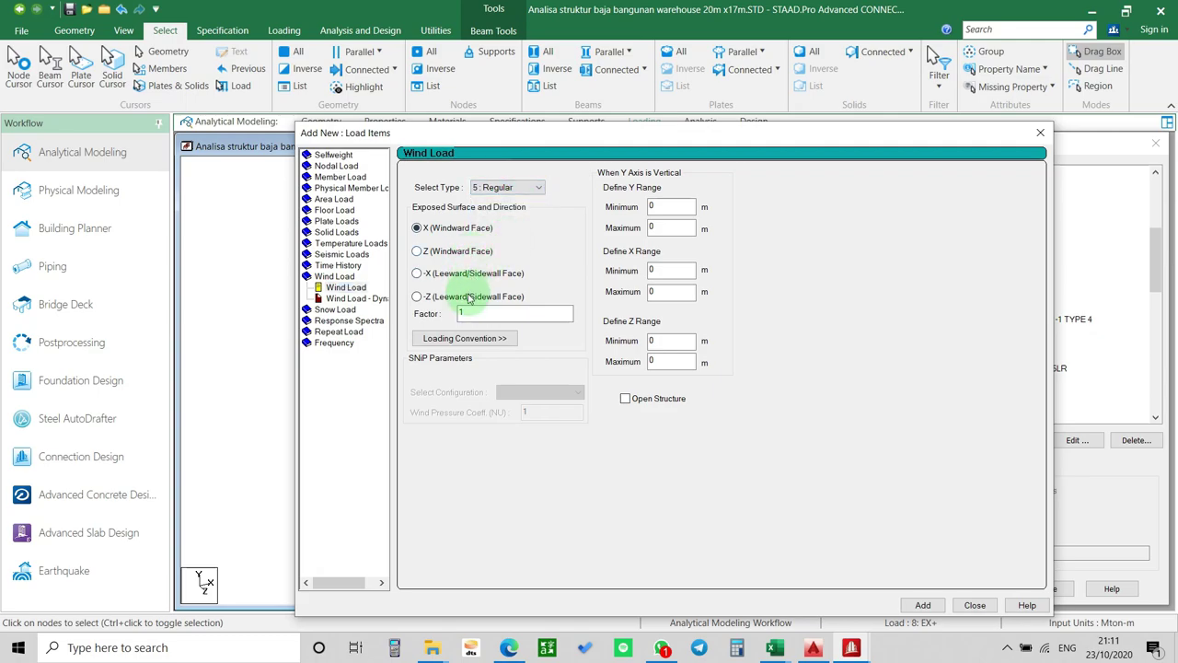
click(513, 314)
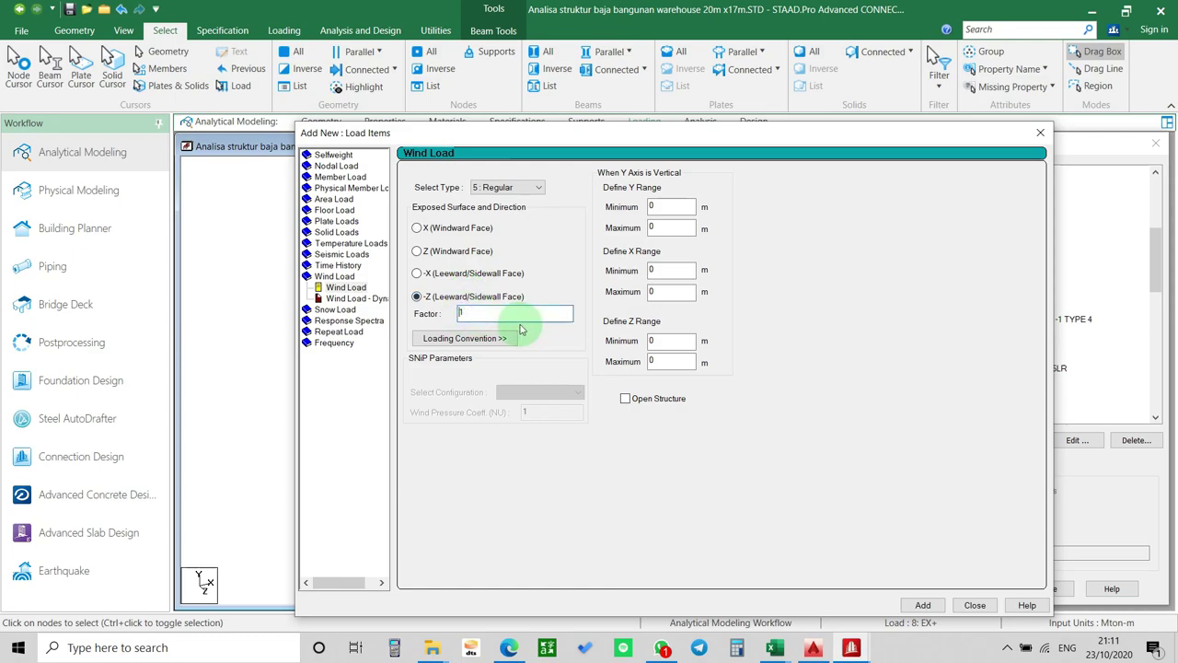
text(-)
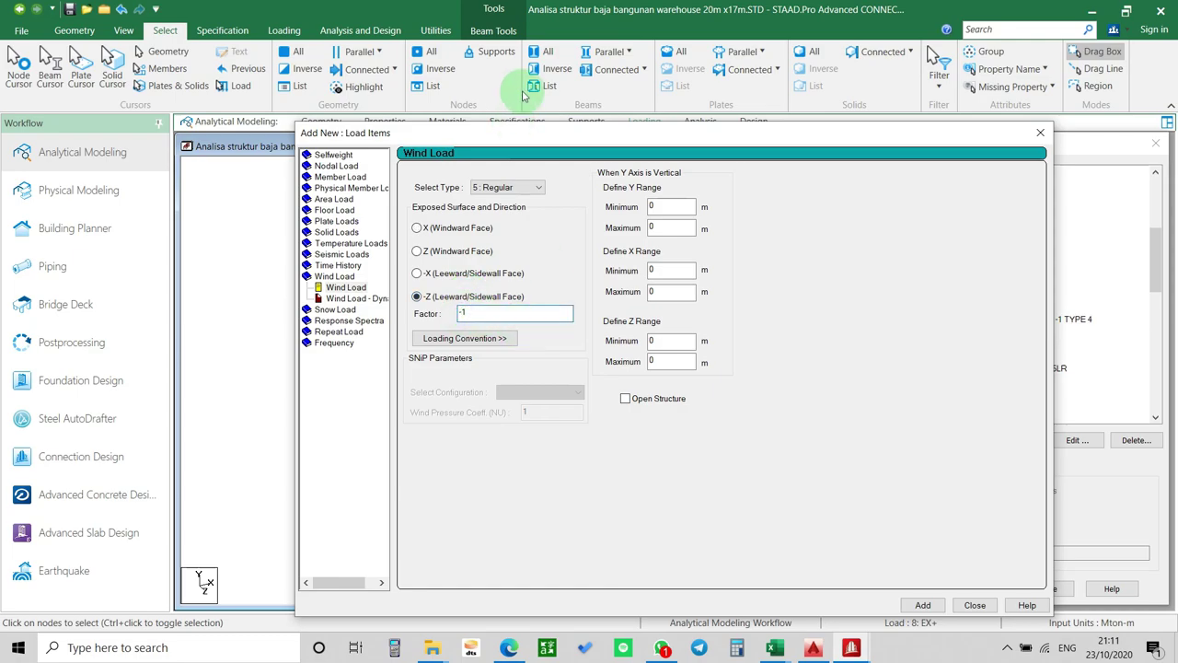
drag(518, 132, 416, 122)
click(819, 596)
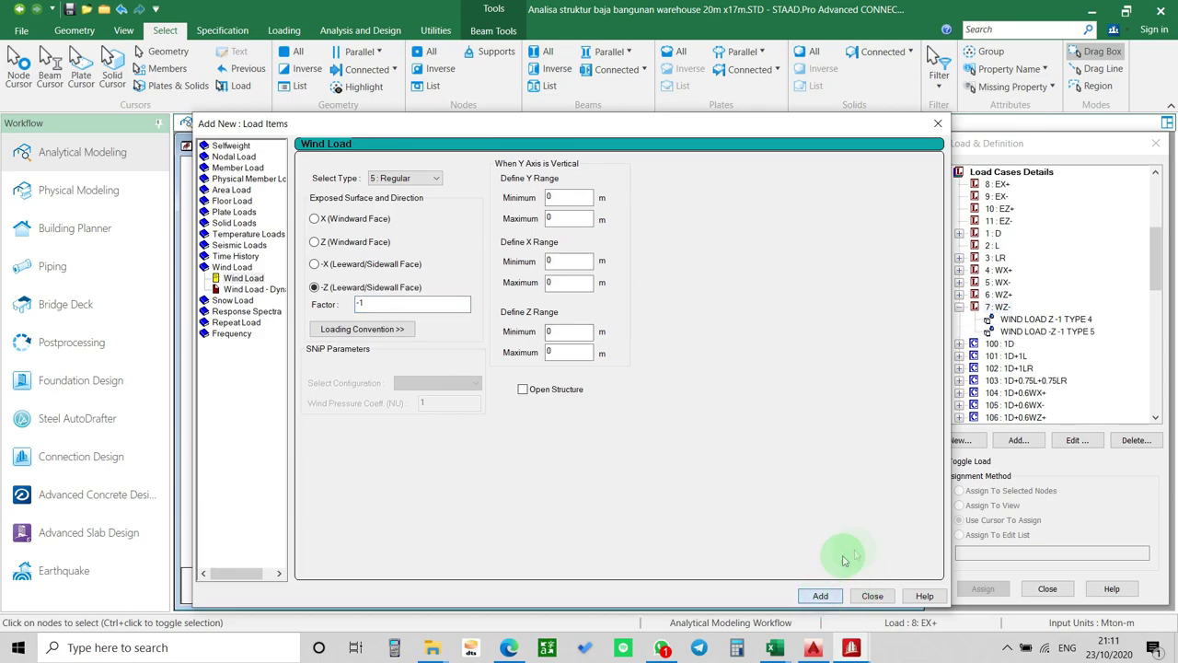
Add two type 6 wind loads on the -X leeward/sidewall face with factors 1 and -1 to load case 7 : WZ-.
click(396, 177)
click(393, 240)
click(361, 264)
click(370, 303)
text(1)
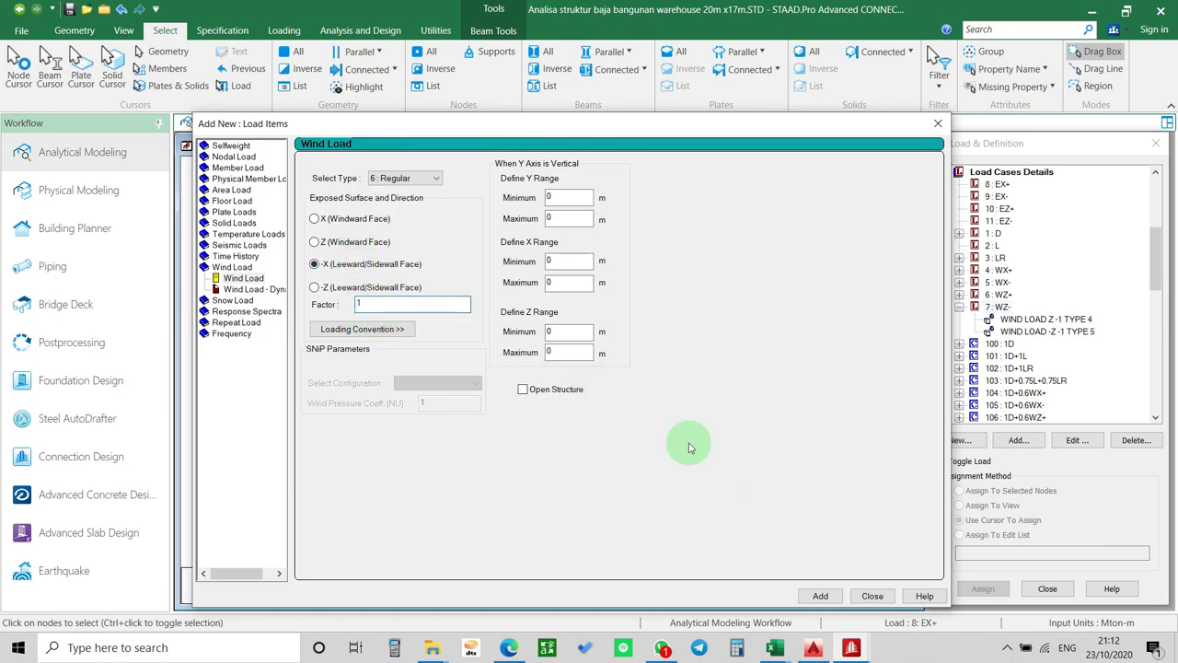
click(818, 593)
click(369, 308)
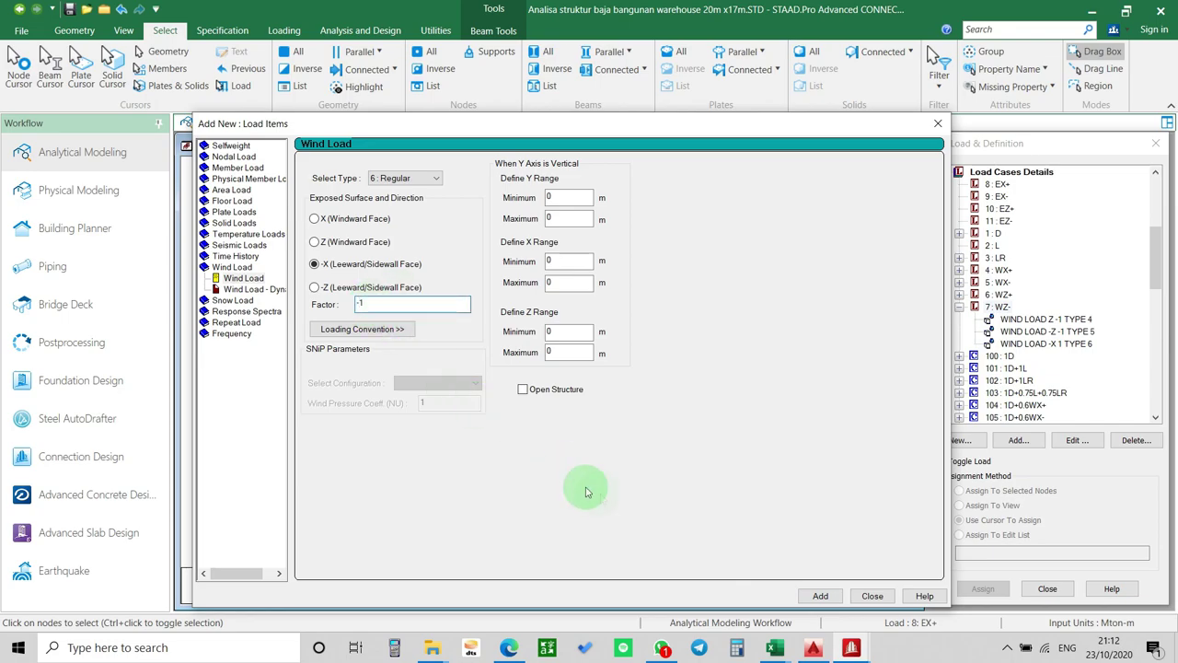
click(819, 595)
click(864, 596)
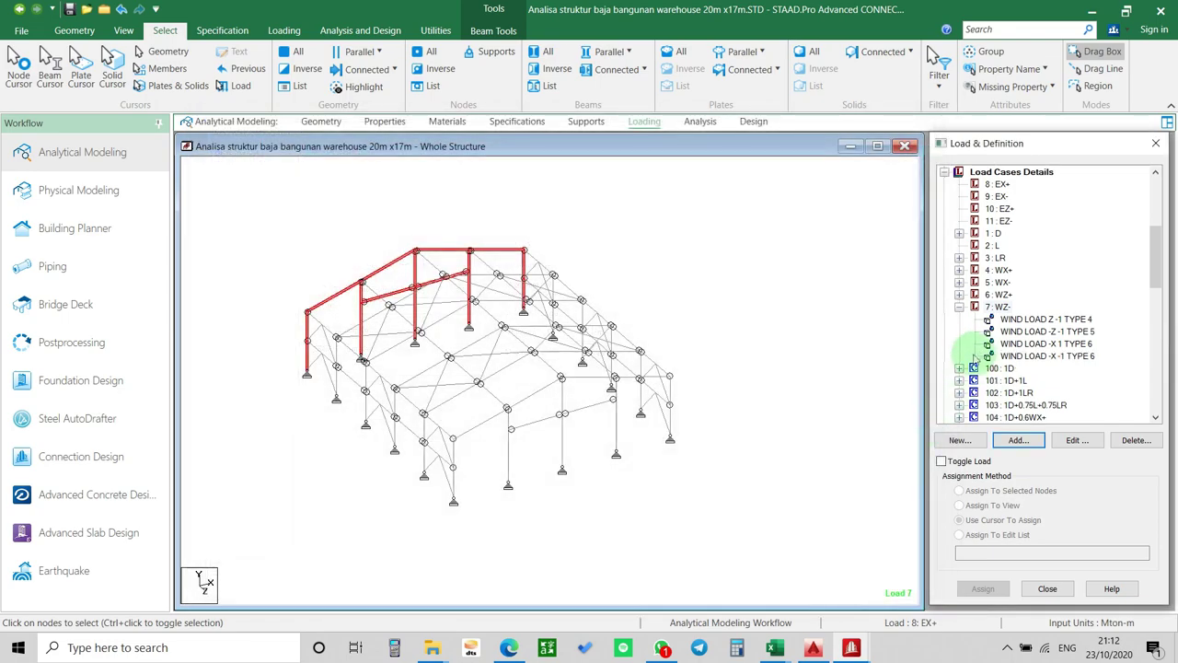
Examine each of the type 4, type 5 and type 6 wind loads of load case 7 : WZ- on the model.
click(1022, 319)
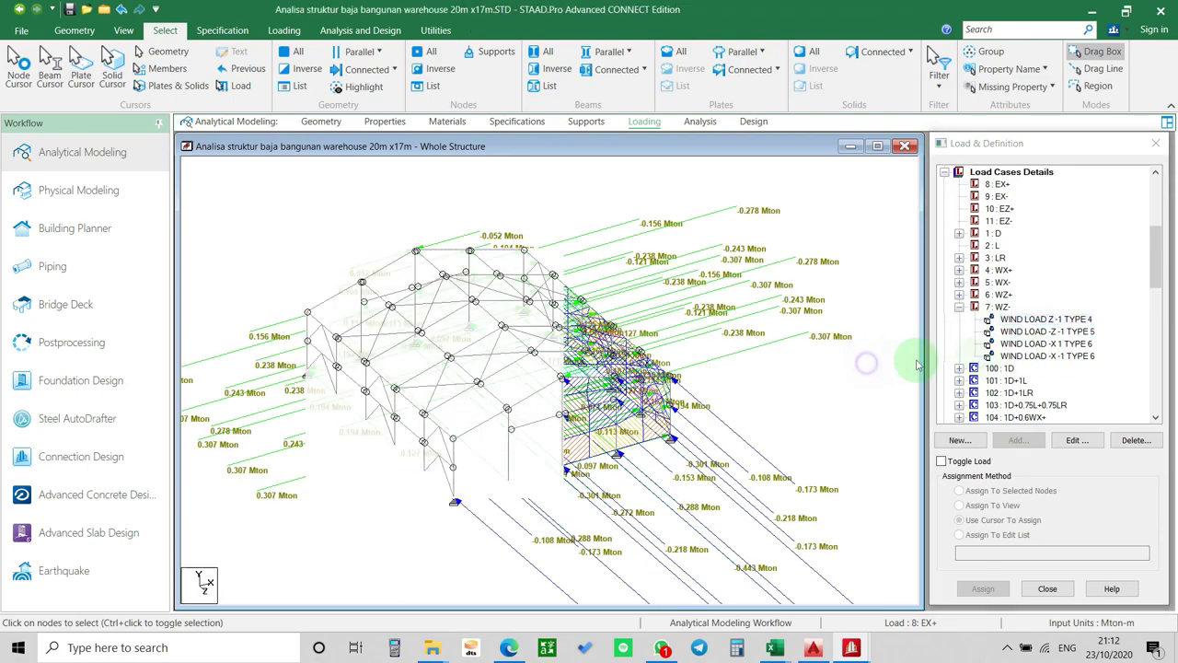
click(1024, 319)
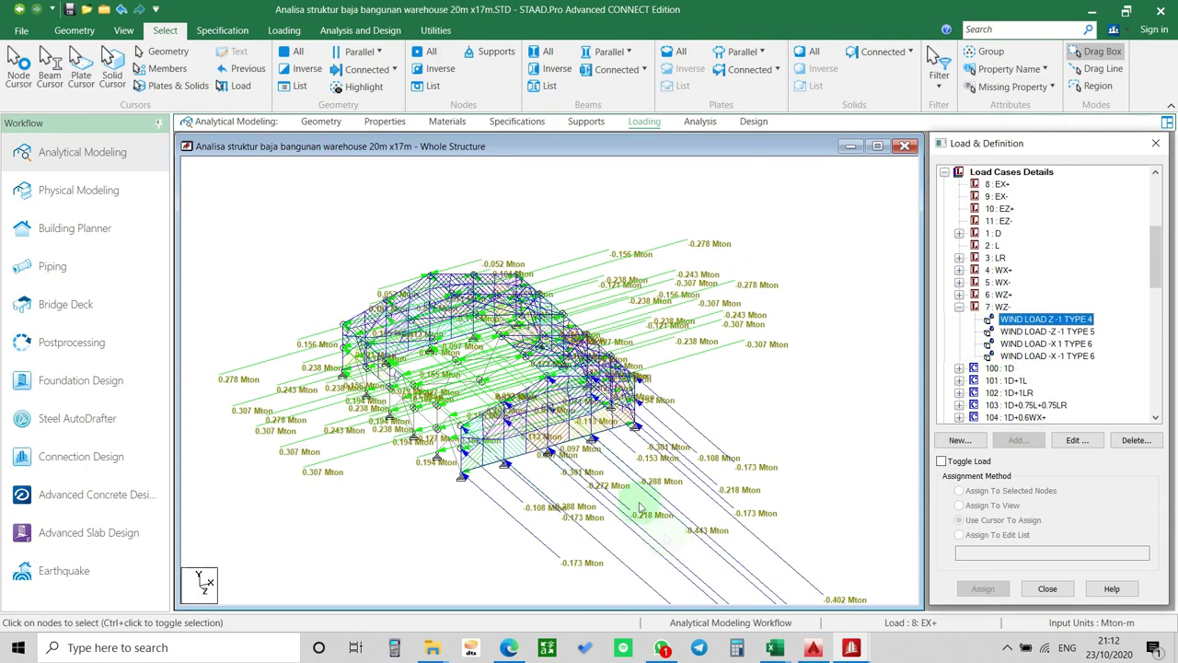
click(1022, 331)
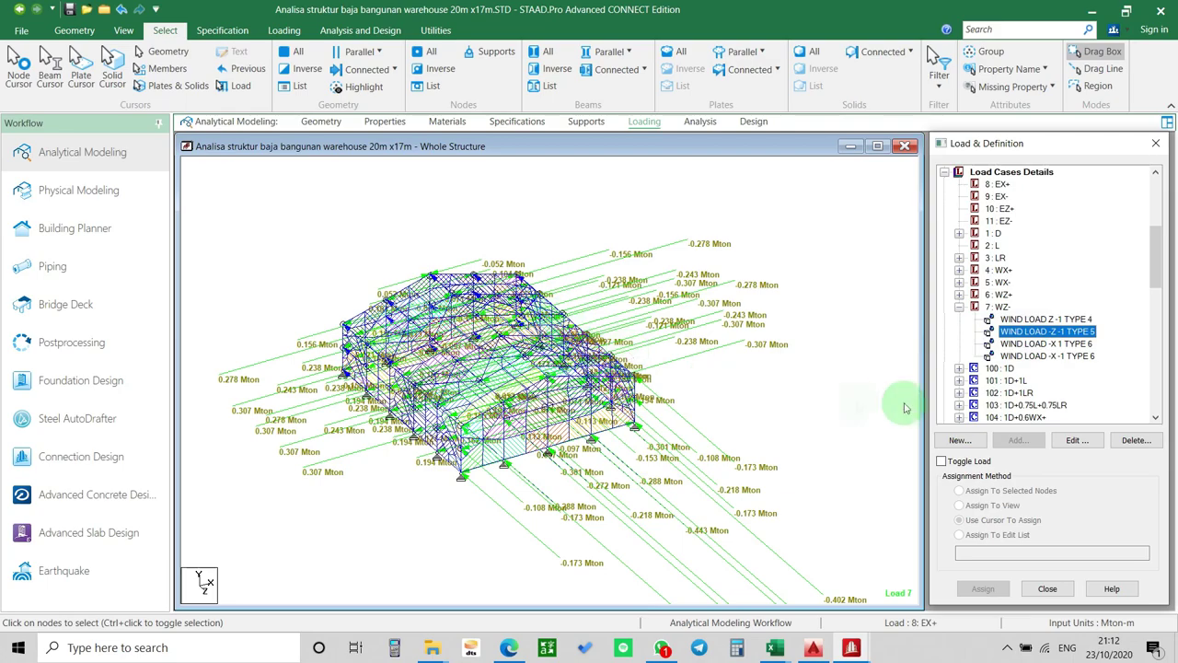
click(1035, 345)
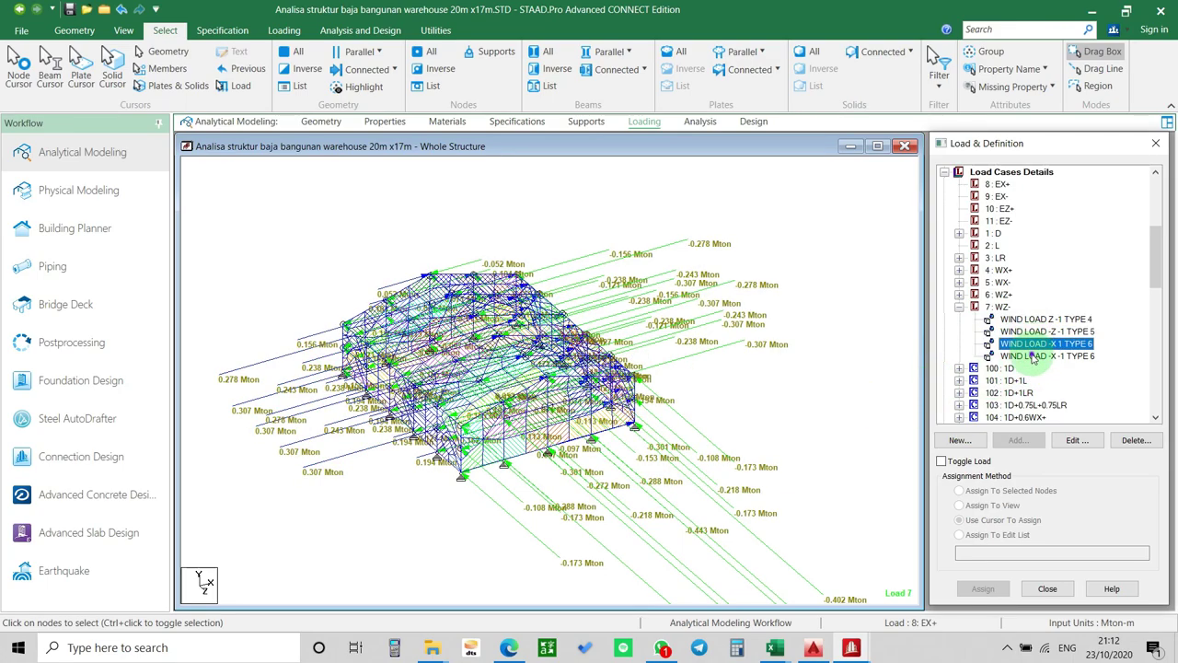
click(1033, 356)
scroll(957, 292, down, 1)
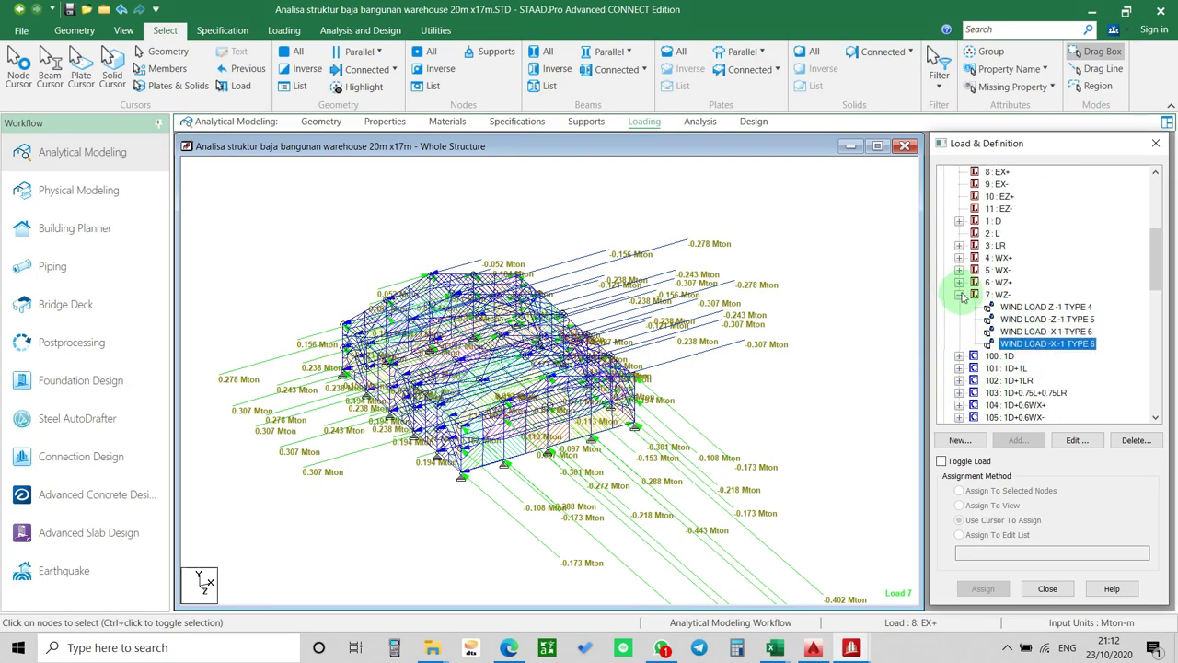
Collapse load case 7 : WZ- and the Wind Definitions in the load tree.
click(960, 294)
scroll(995, 308, up, 2)
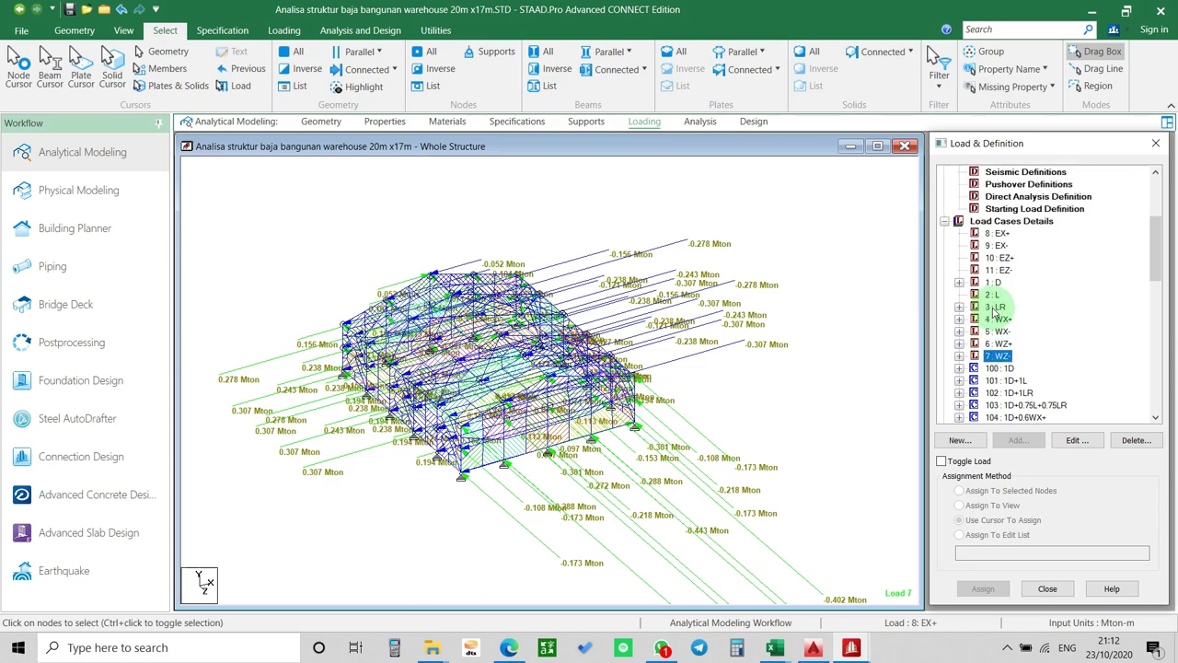
scroll(996, 315, down, 1)
scroll(1004, 327, up, 3)
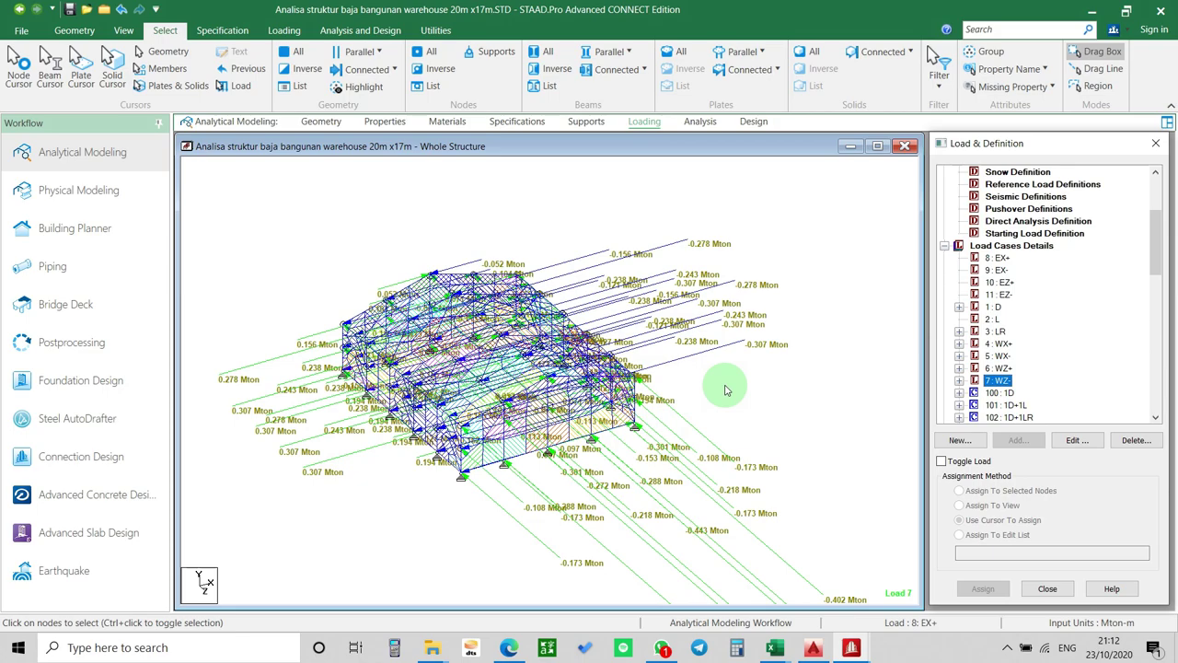
click(998, 270)
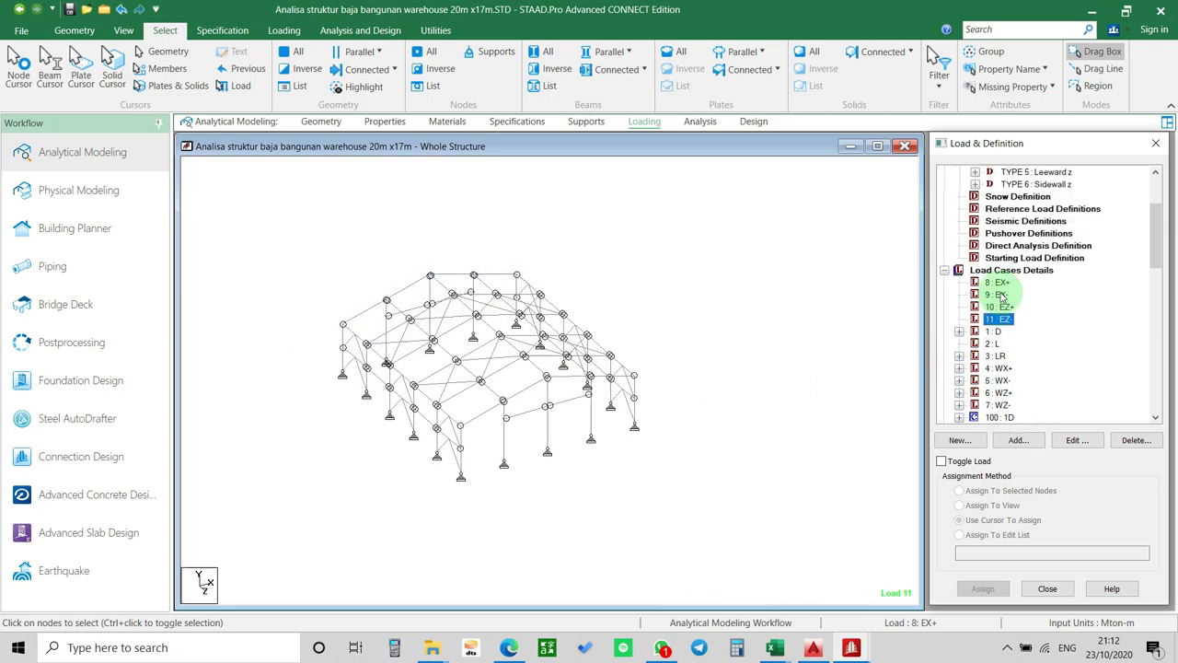
scroll(1002, 296, up, 2)
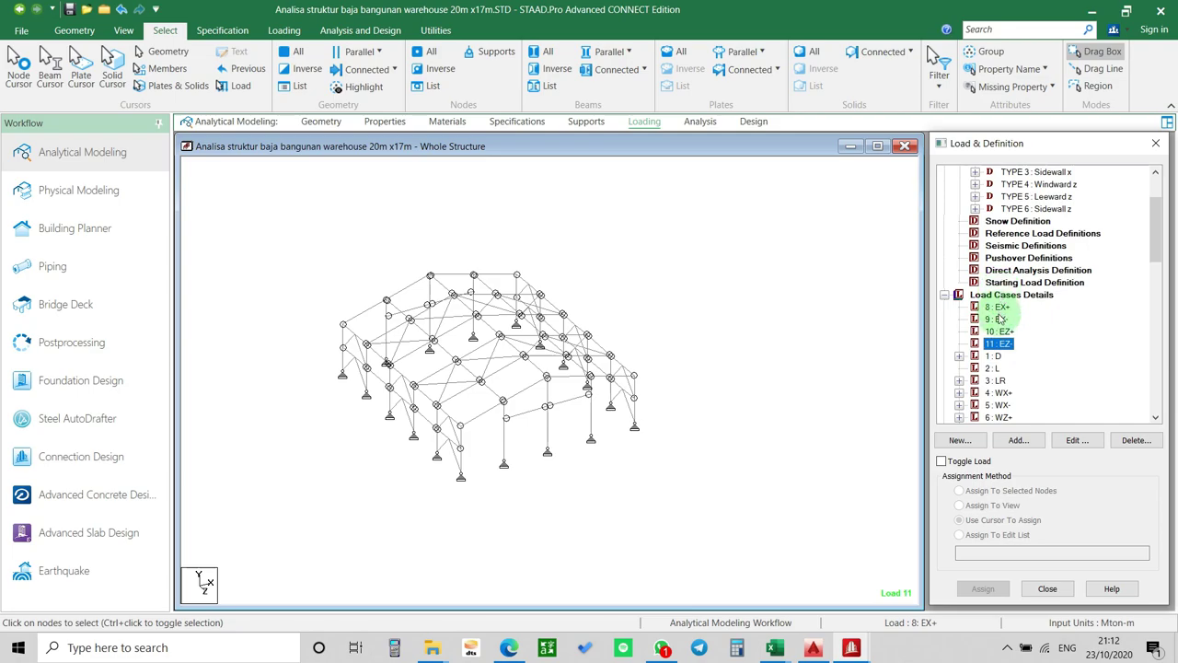
scroll(1001, 318, up, 3)
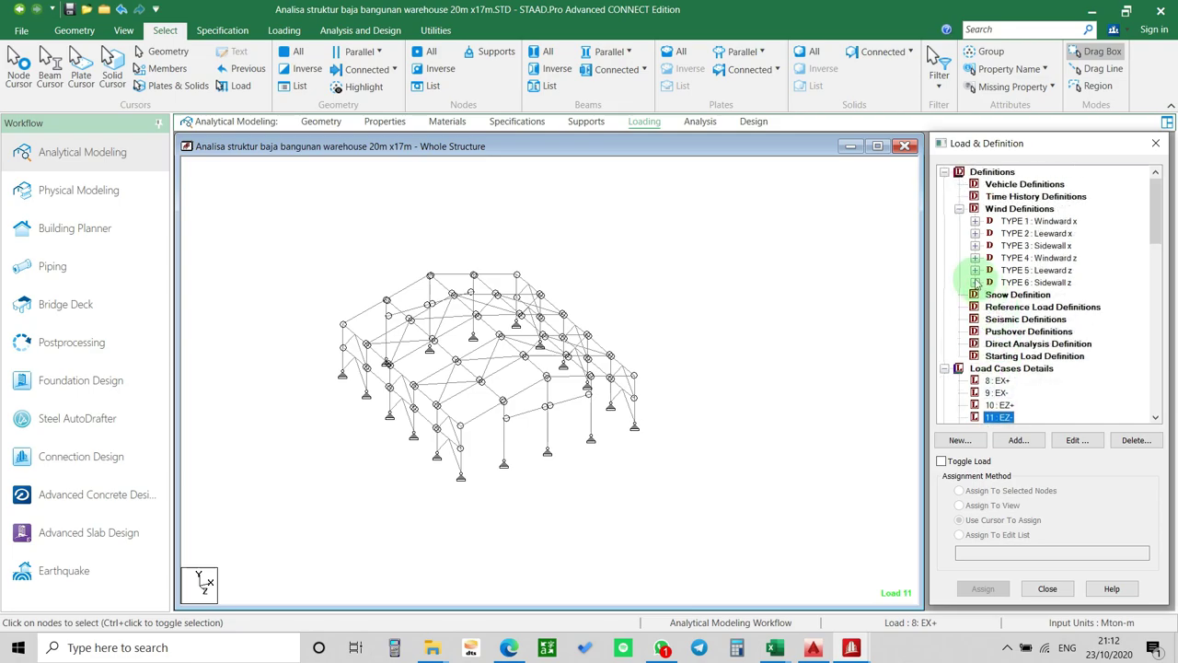
click(960, 209)
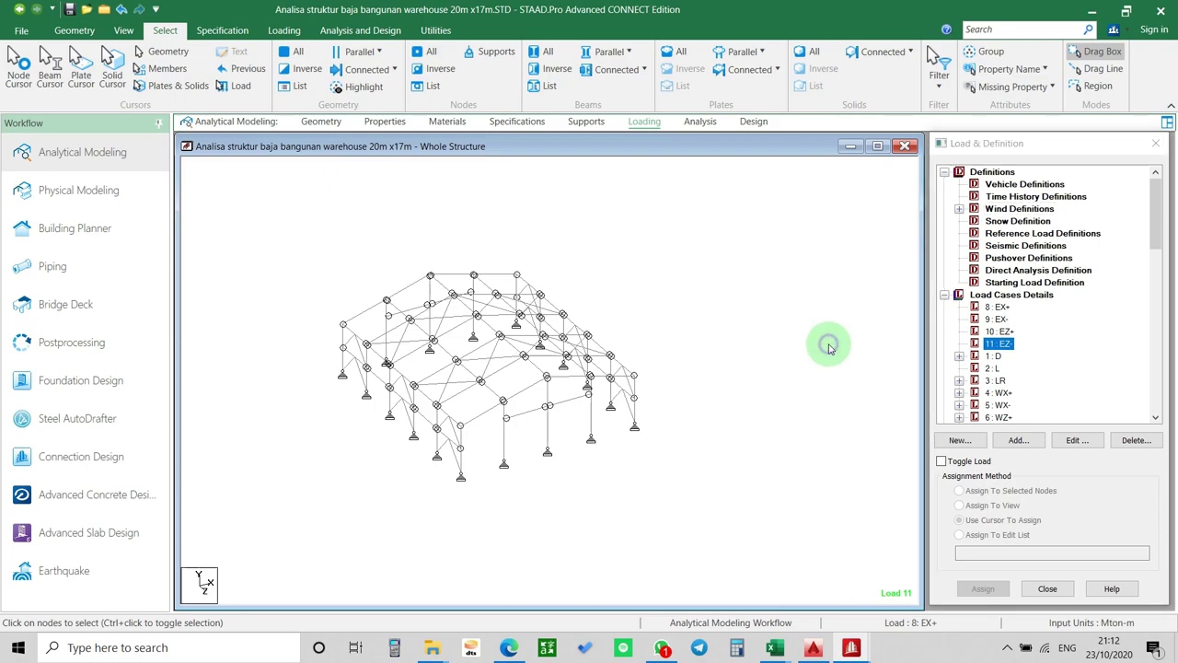
Start a new seismic definition and set its code type to IBC 2018 ASCE 7-16.
click(1043, 247)
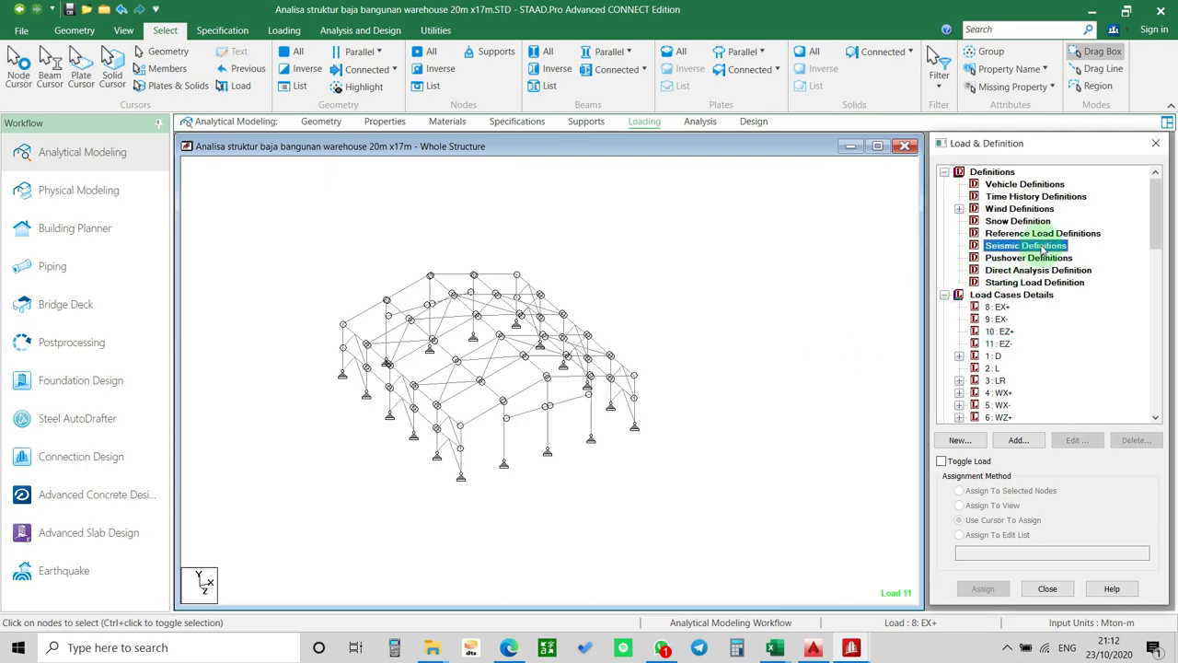
click(1018, 440)
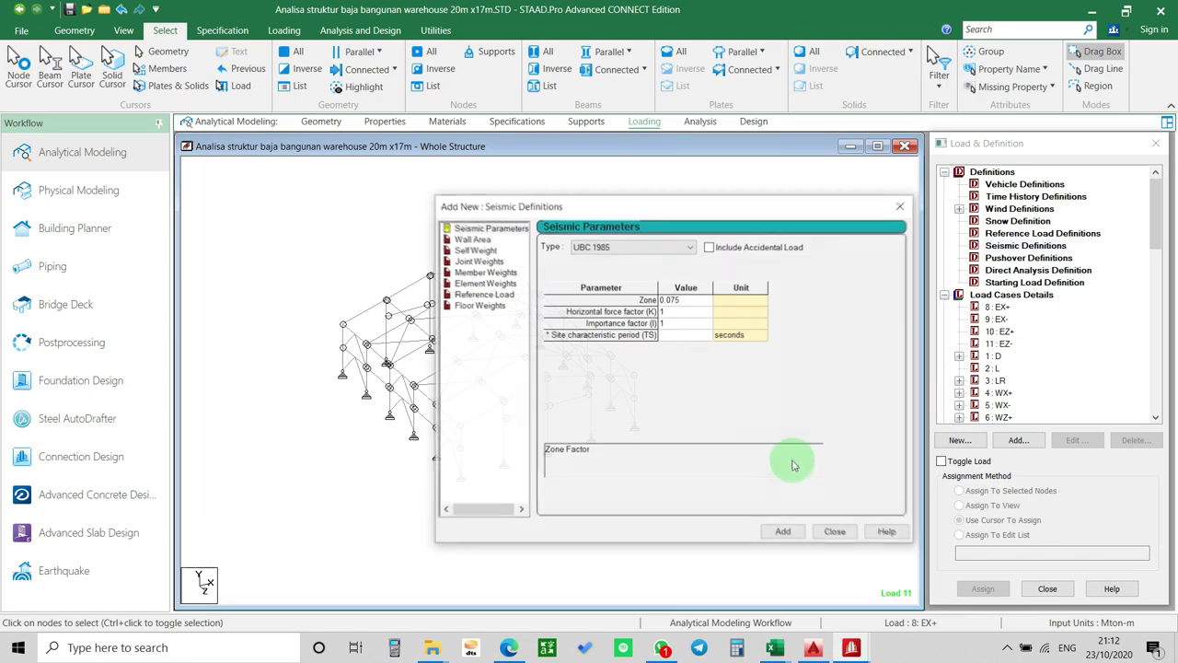
drag(610, 206, 520, 166)
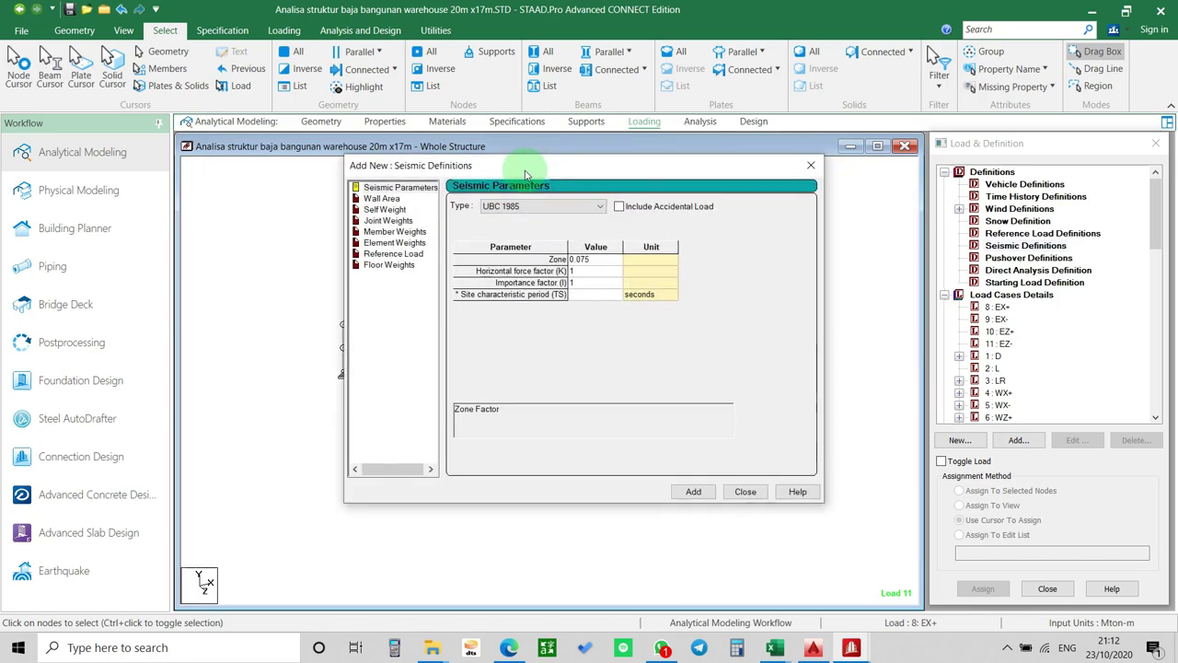
click(538, 211)
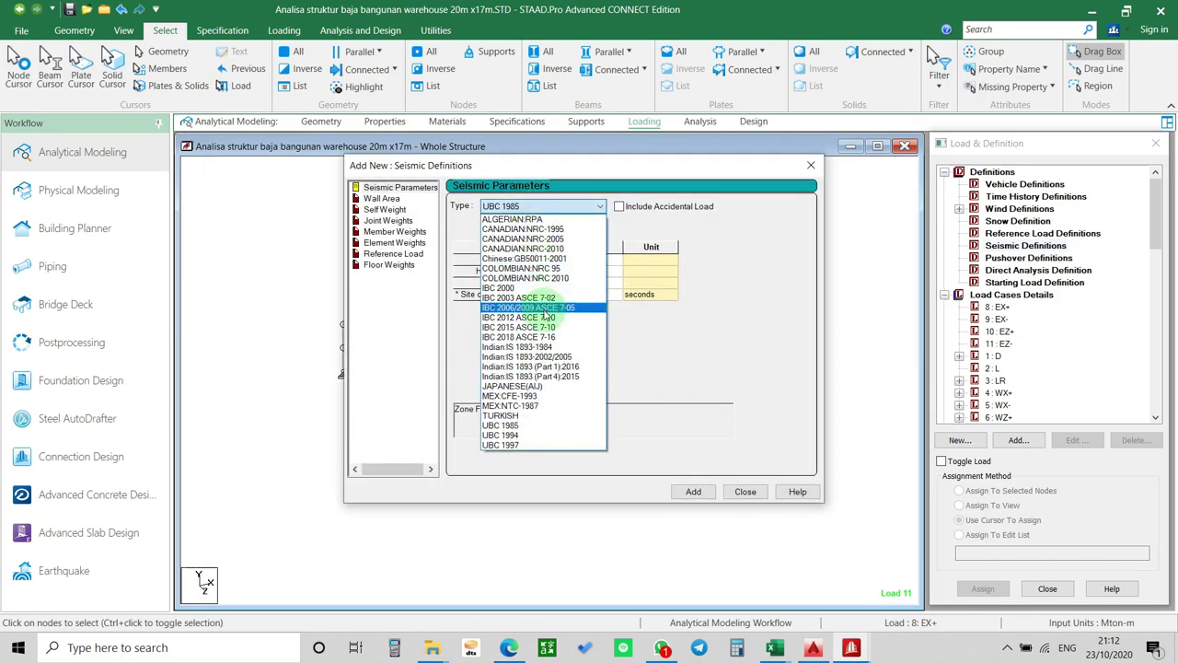
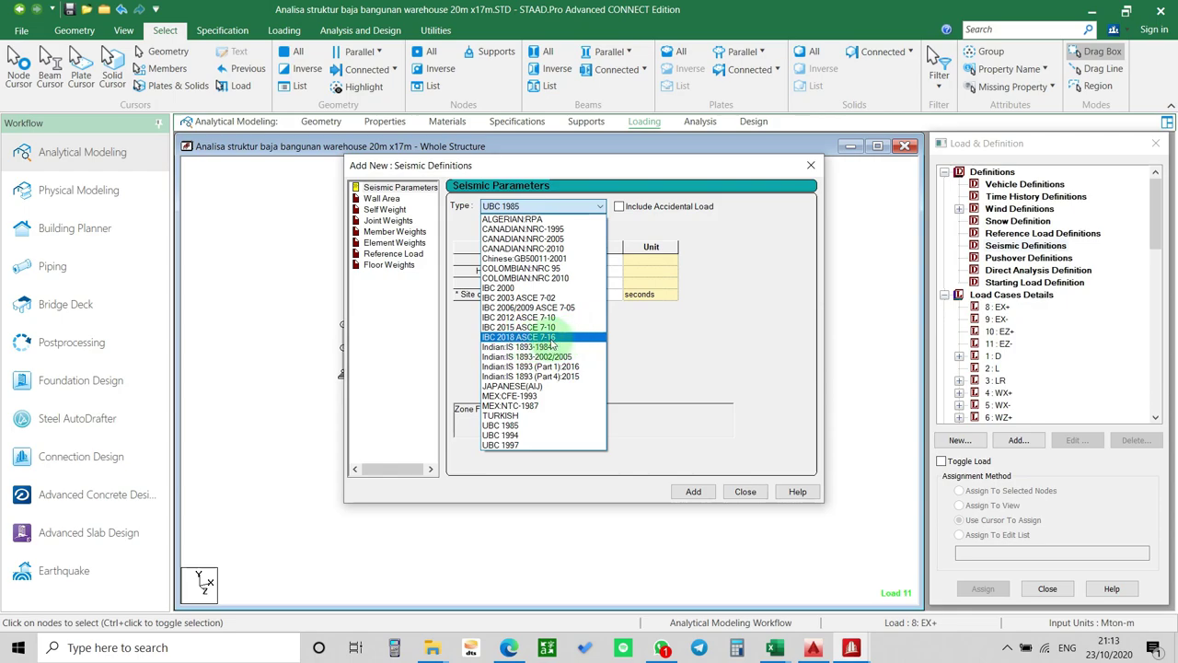
click(553, 339)
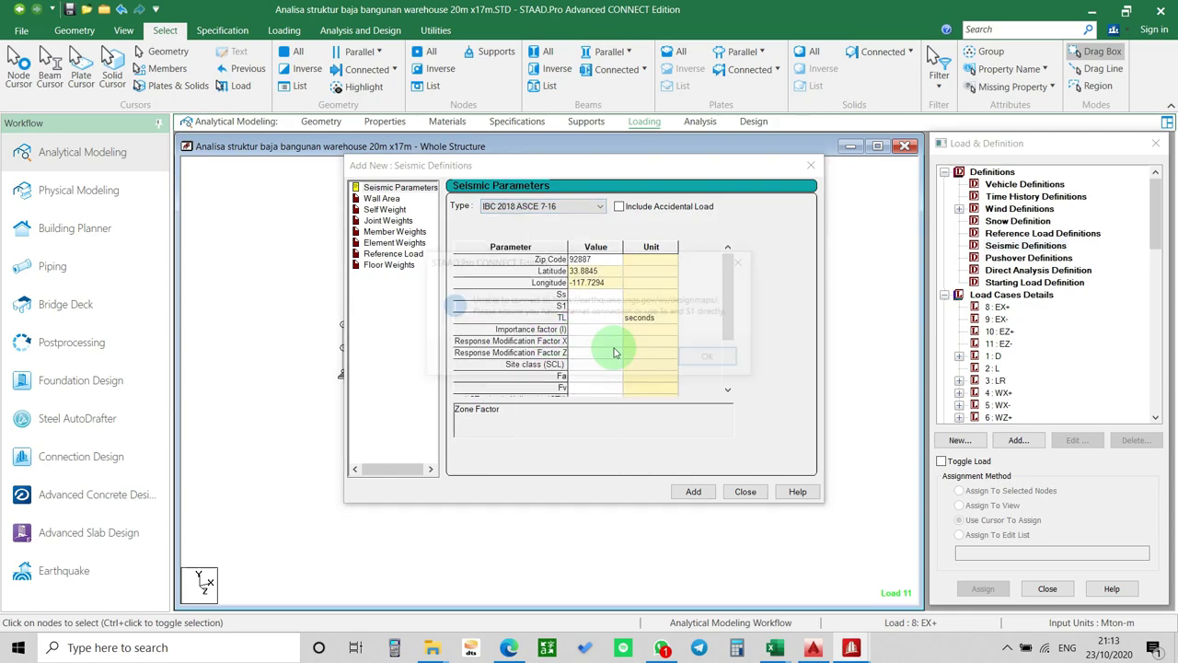
click(691, 356)
Set the zip code and latitude of the seismic parameters to 0.
click(620, 262)
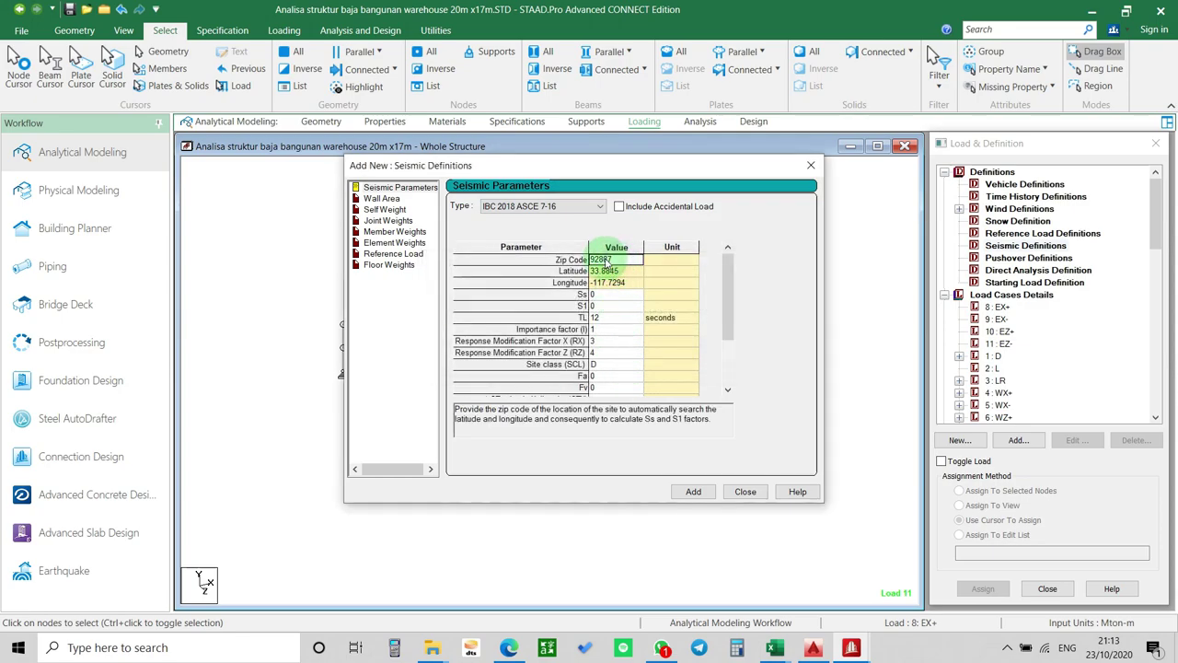
click(560, 261)
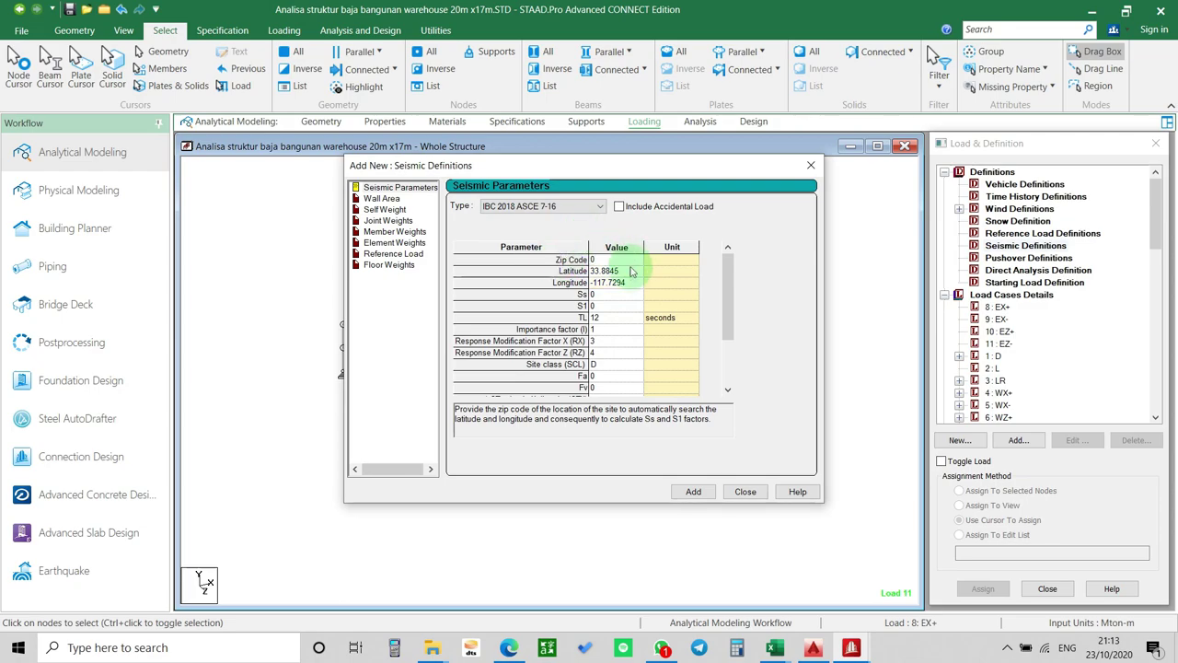
click(631, 274)
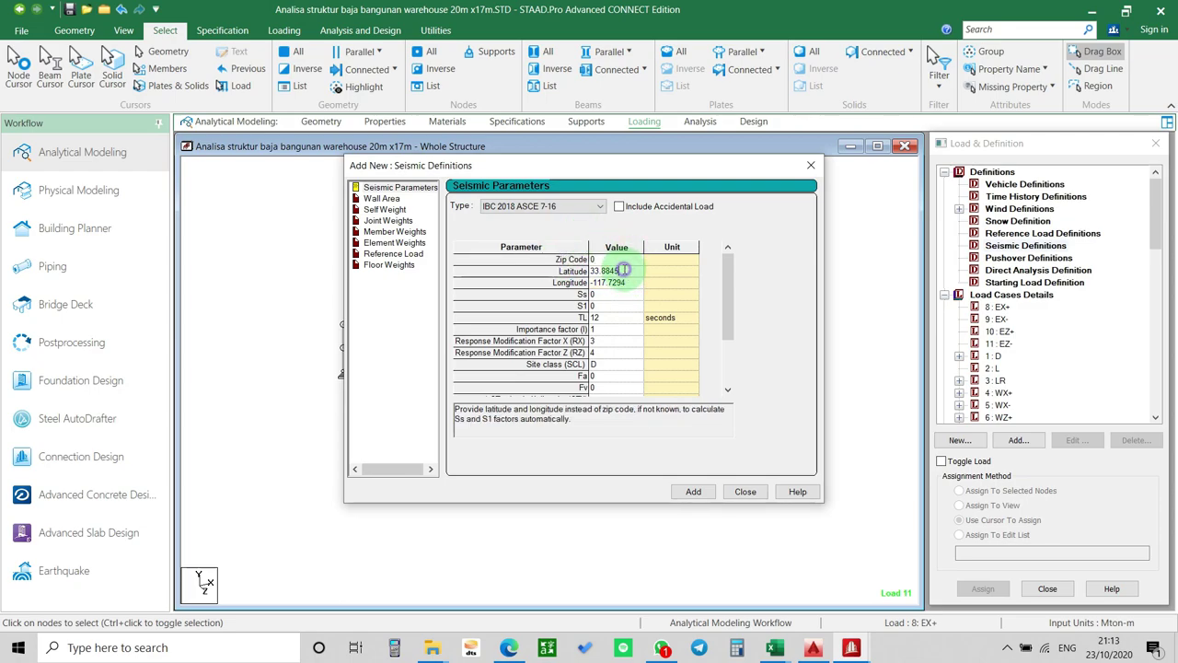
click(465, 270)
text(0)
click(621, 285)
key(Return)
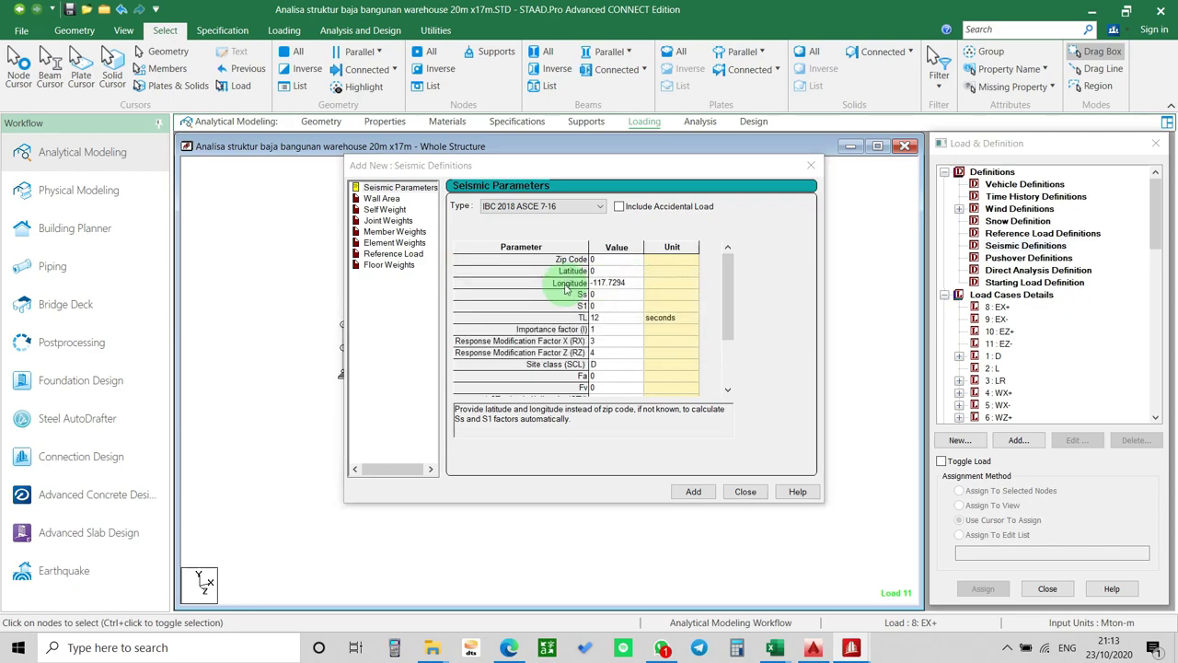
Set the longitude of the seismic parameters to 0.
click(629, 283)
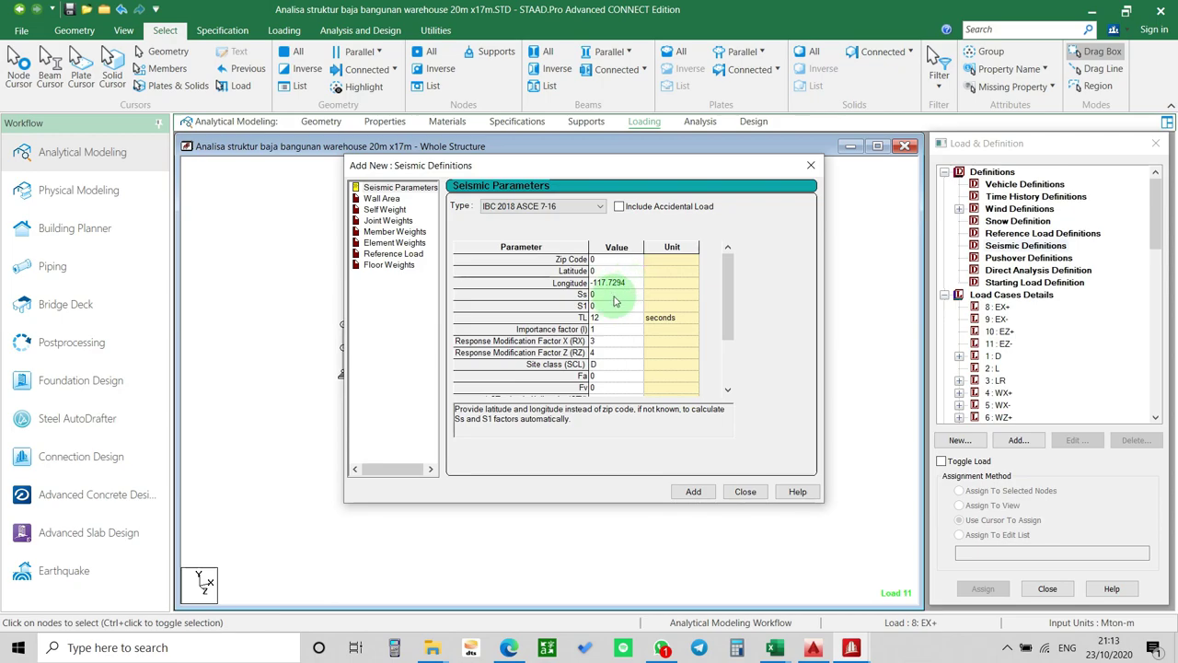
drag(603, 167, 528, 156)
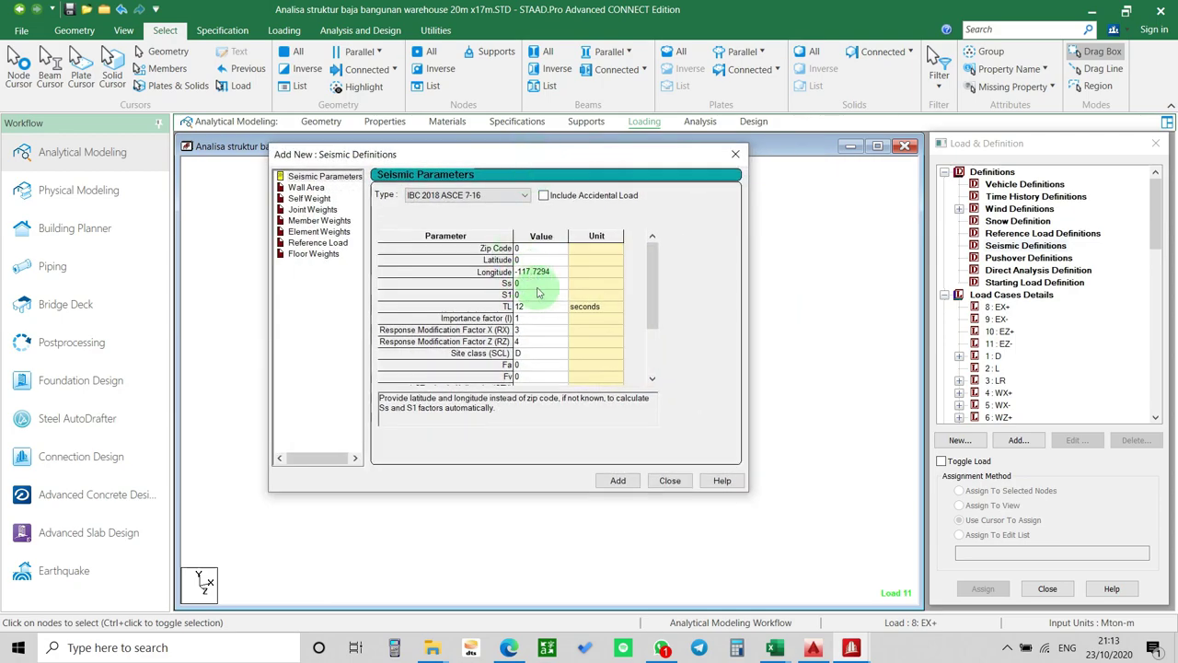
click(852, 644)
click(856, 621)
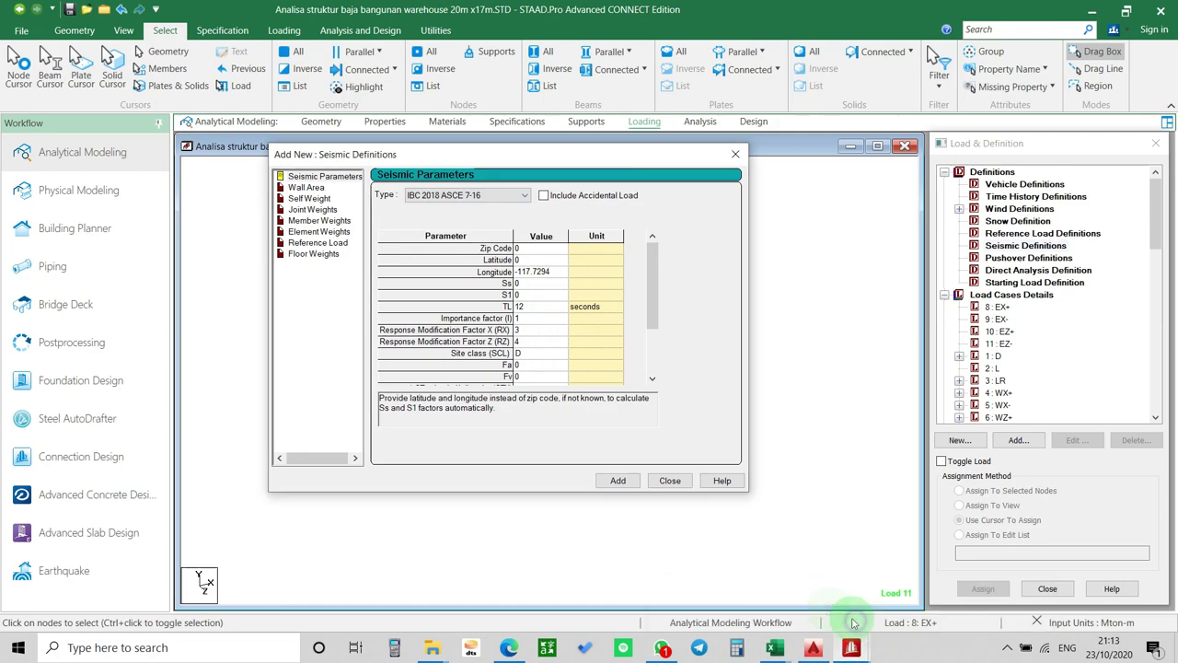
click(546, 273)
click(472, 276)
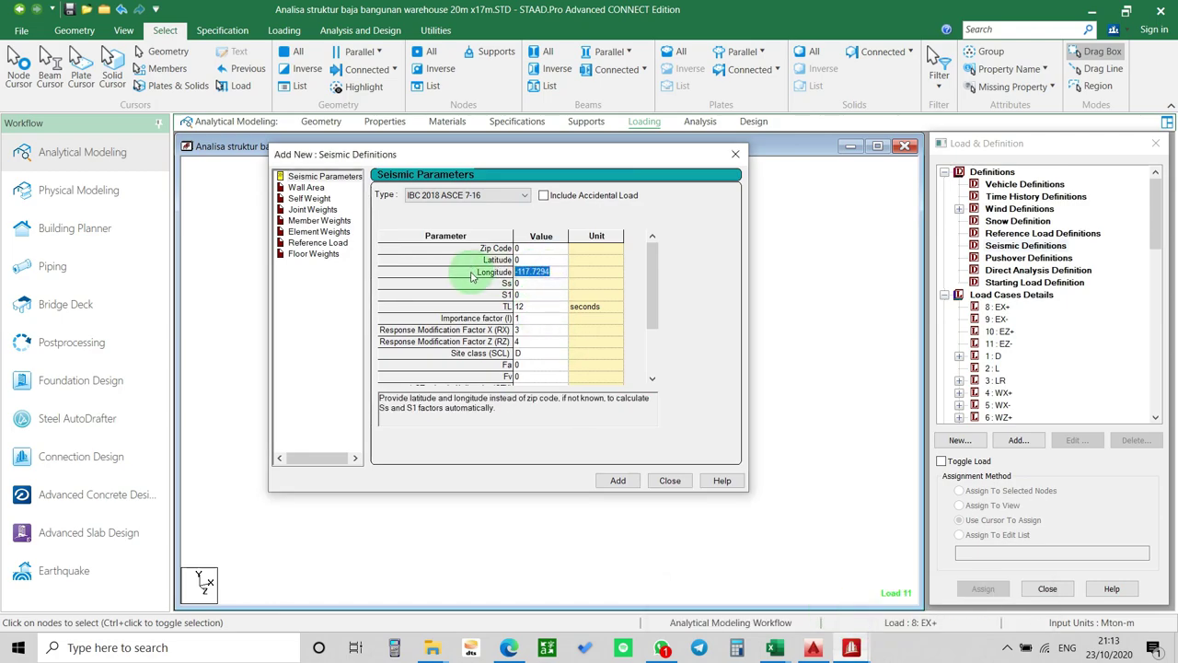
click(538, 285)
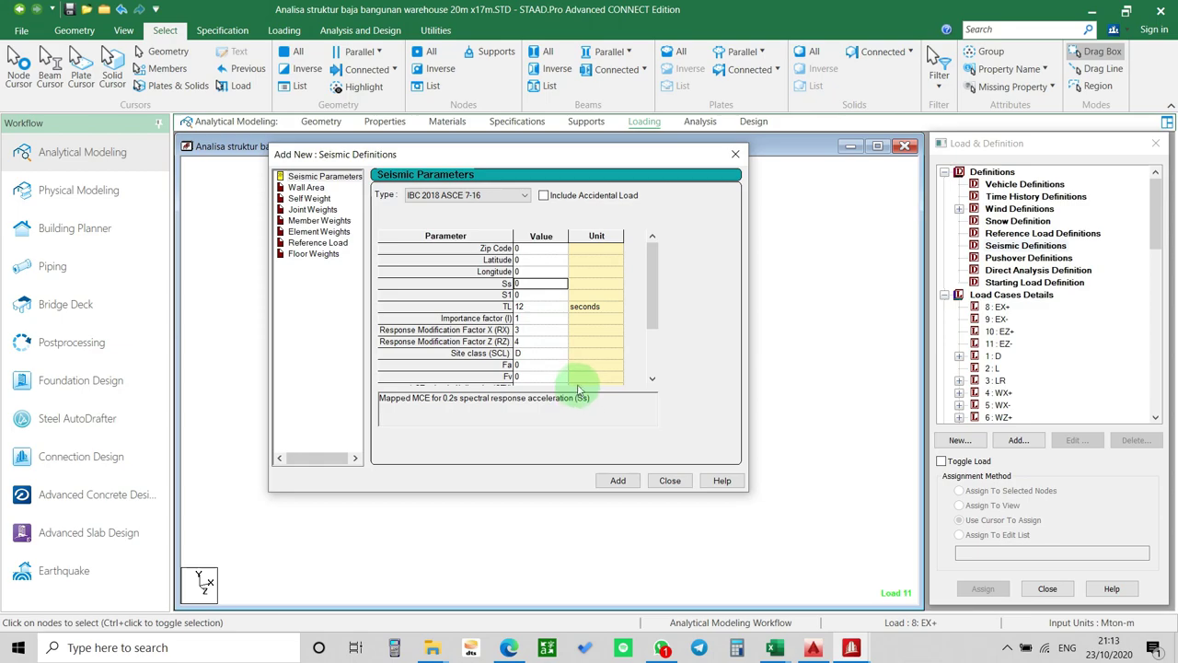
Switch to the Excel loading data workbook and look up the Ss and S1 accelerations in section 4.3 Seismic Load.
click(774, 647)
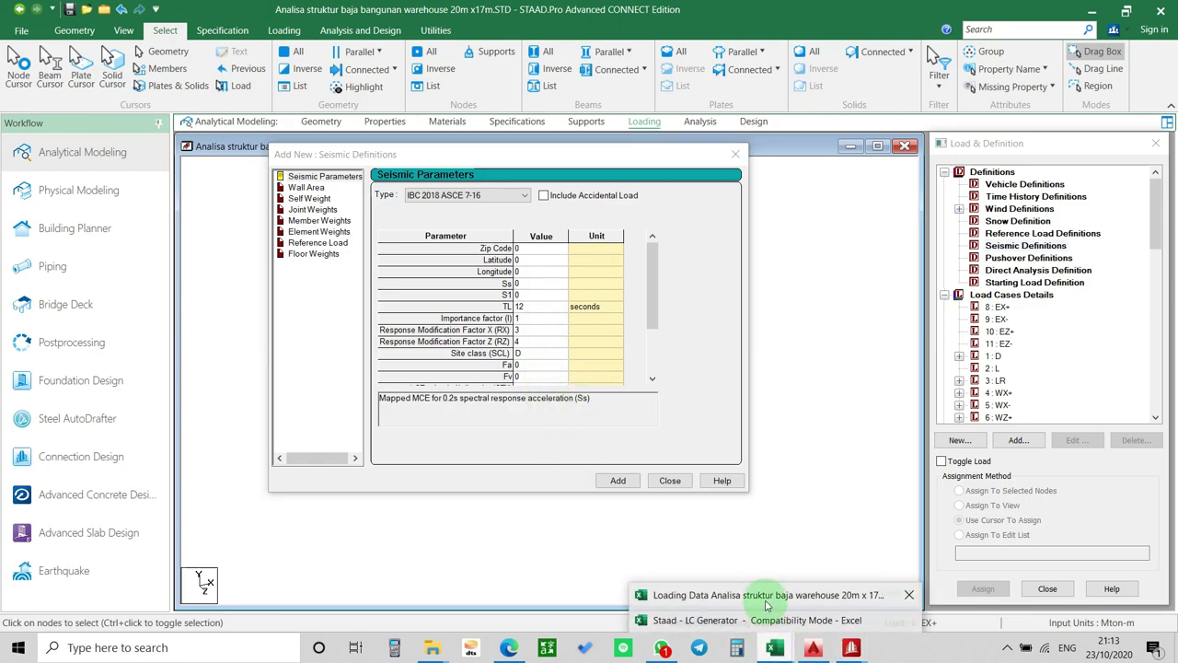
click(766, 596)
scroll(247, 483, down, 10)
scroll(250, 483, down, 1)
scroll(249, 483, up, 2)
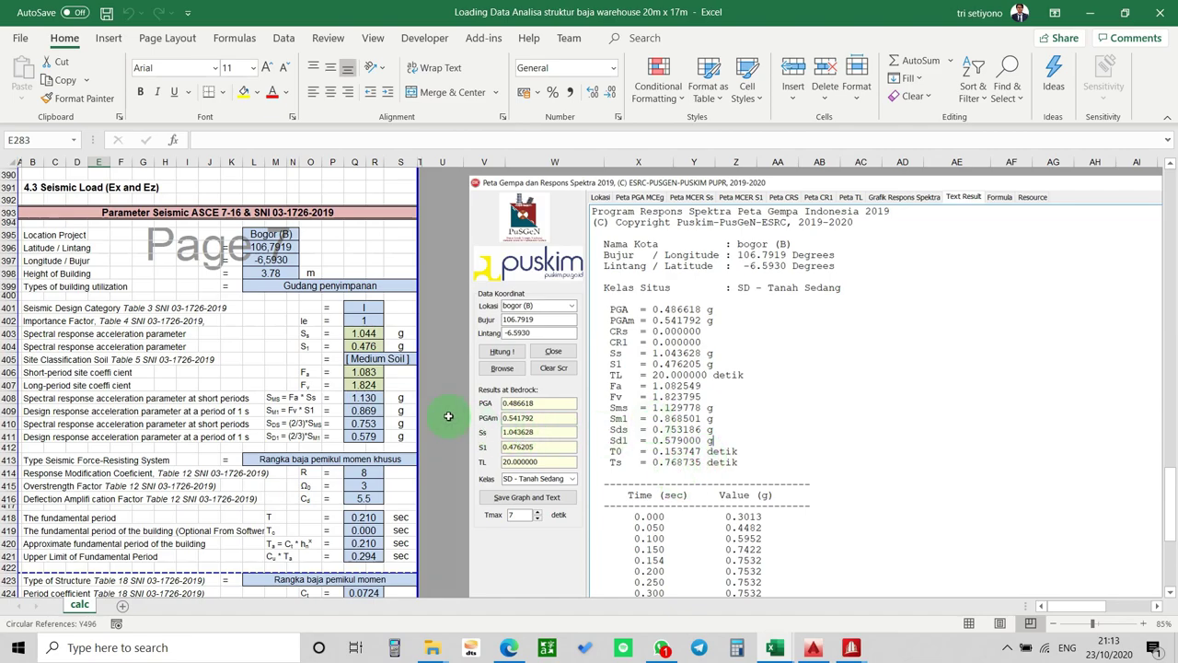
click(371, 345)
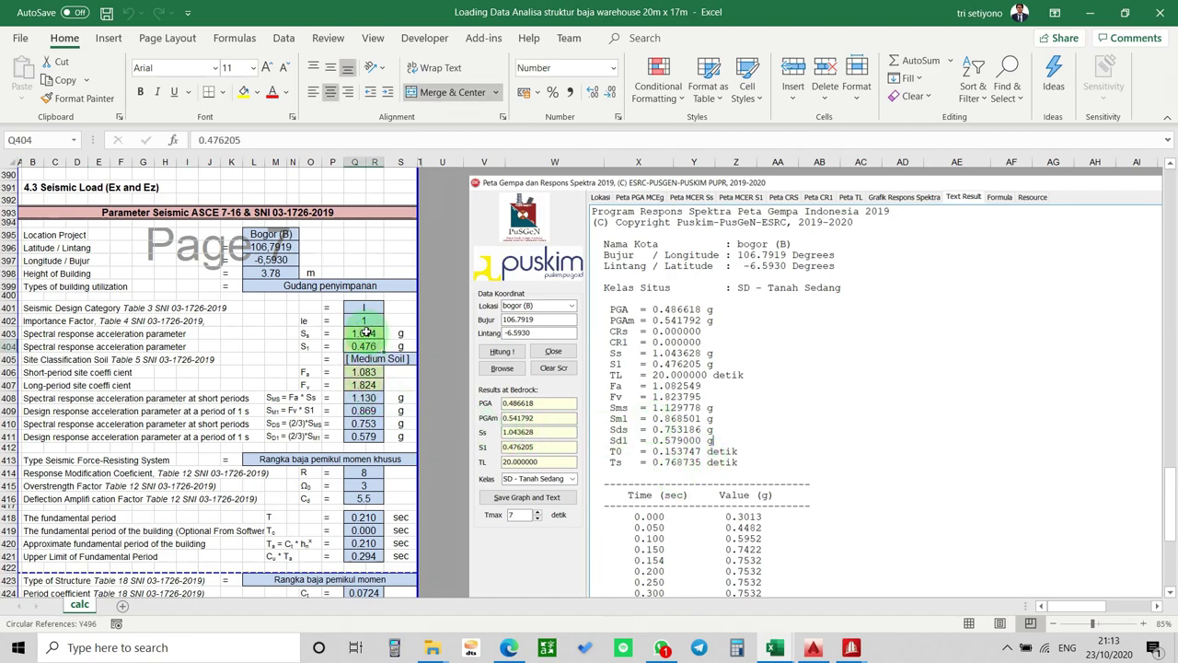
key(alt+Tab)
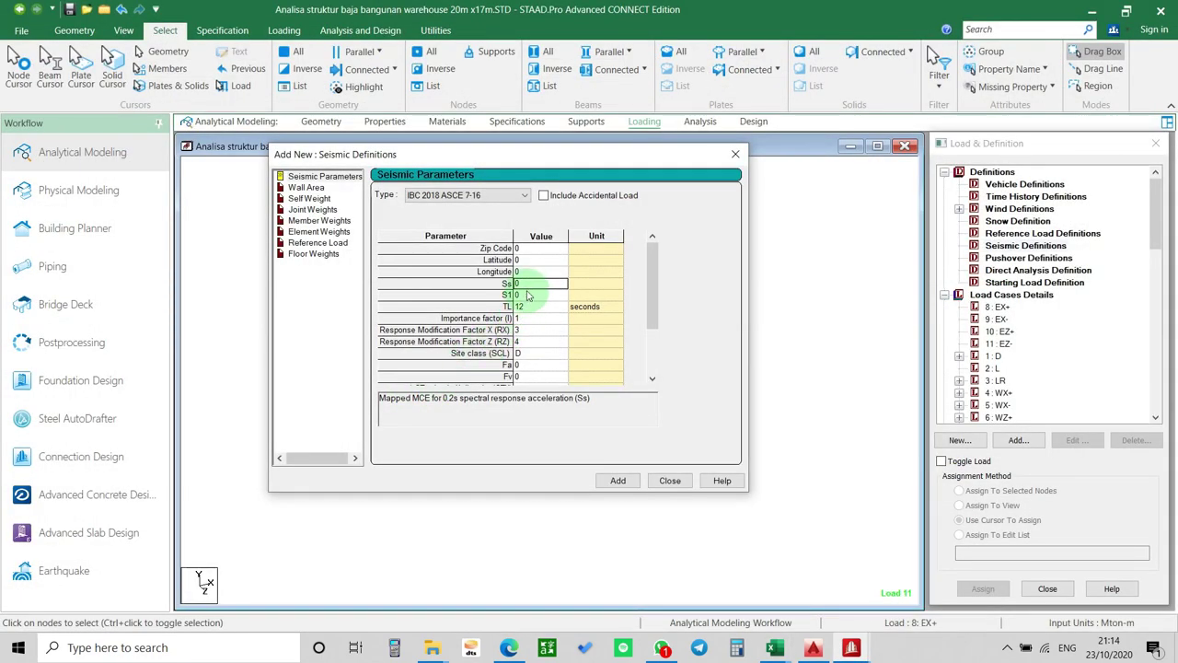
In STAAD.Pro's seismic parameters, set Ss to 1.044 and S1 to 0.476, checking them against the Excel workbook.
drag(541, 155, 591, 157)
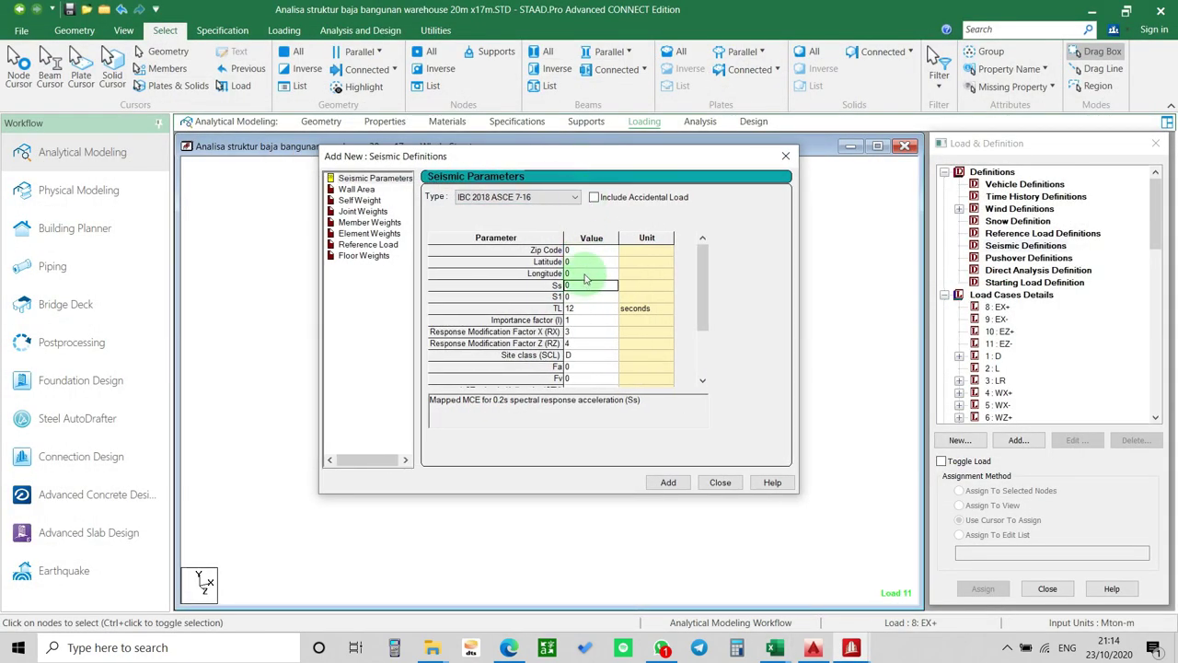
key(alt+Tab)
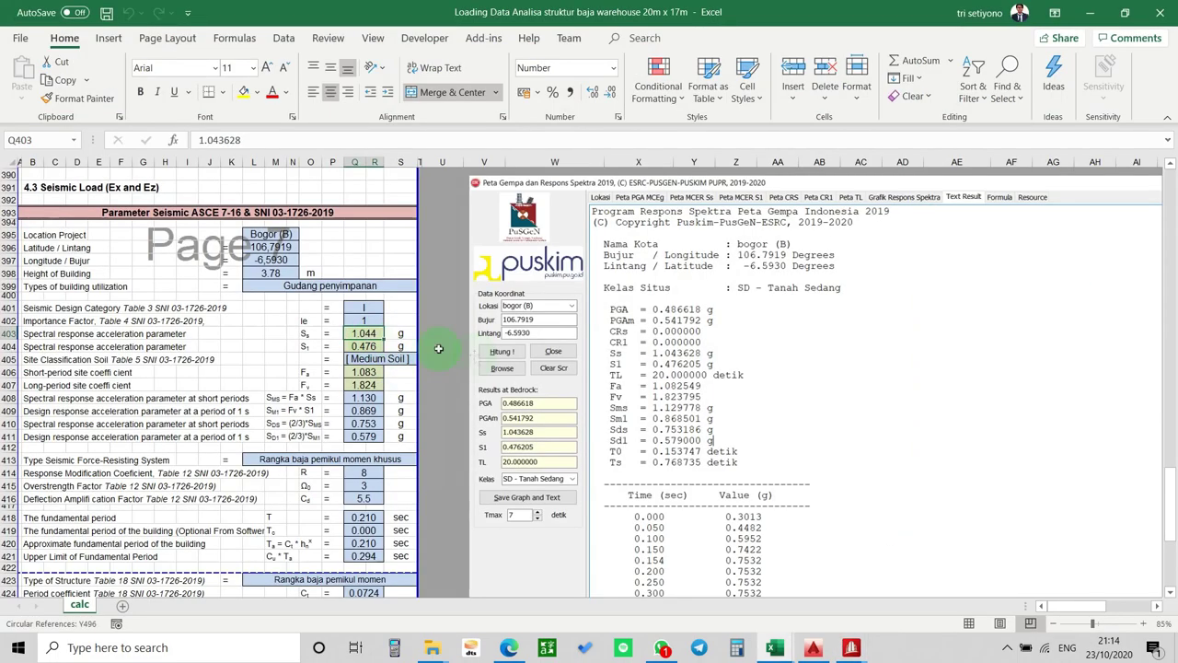
key(alt+Tab)
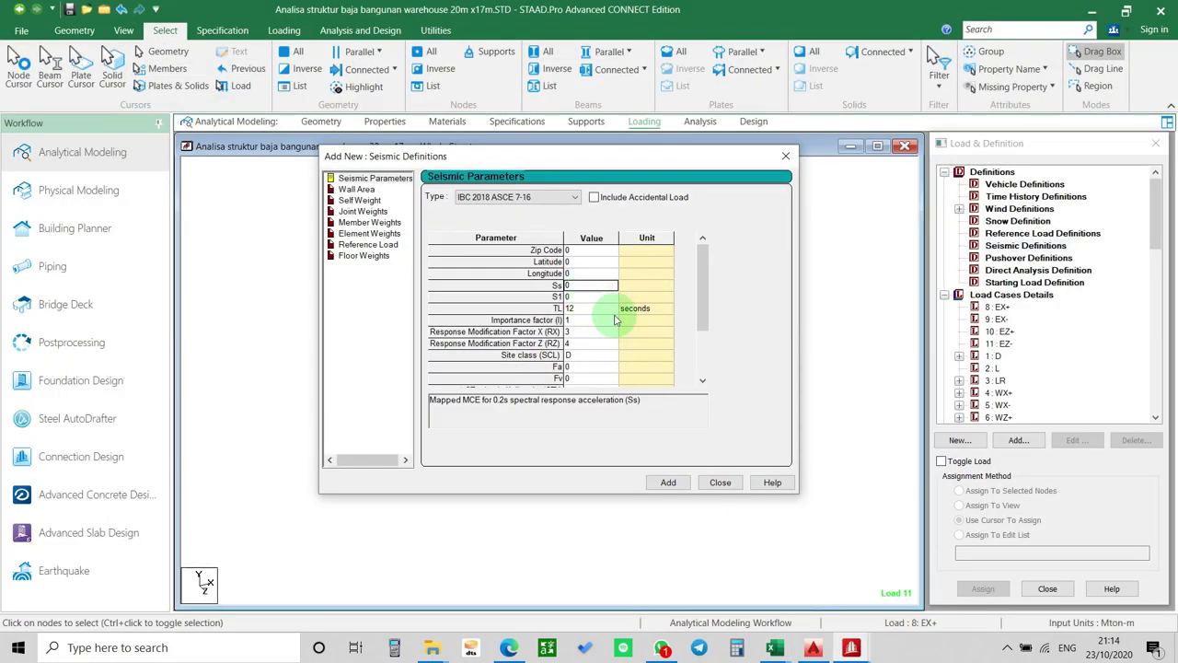
key(alt+Tab)
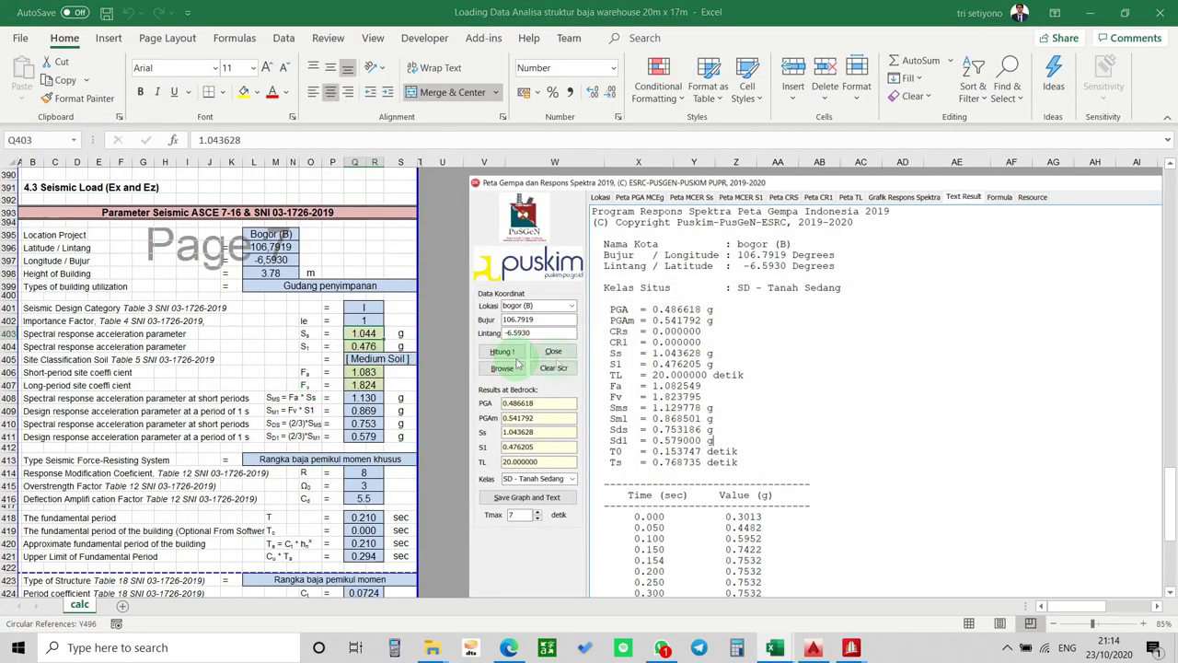
key(alt+Tab)
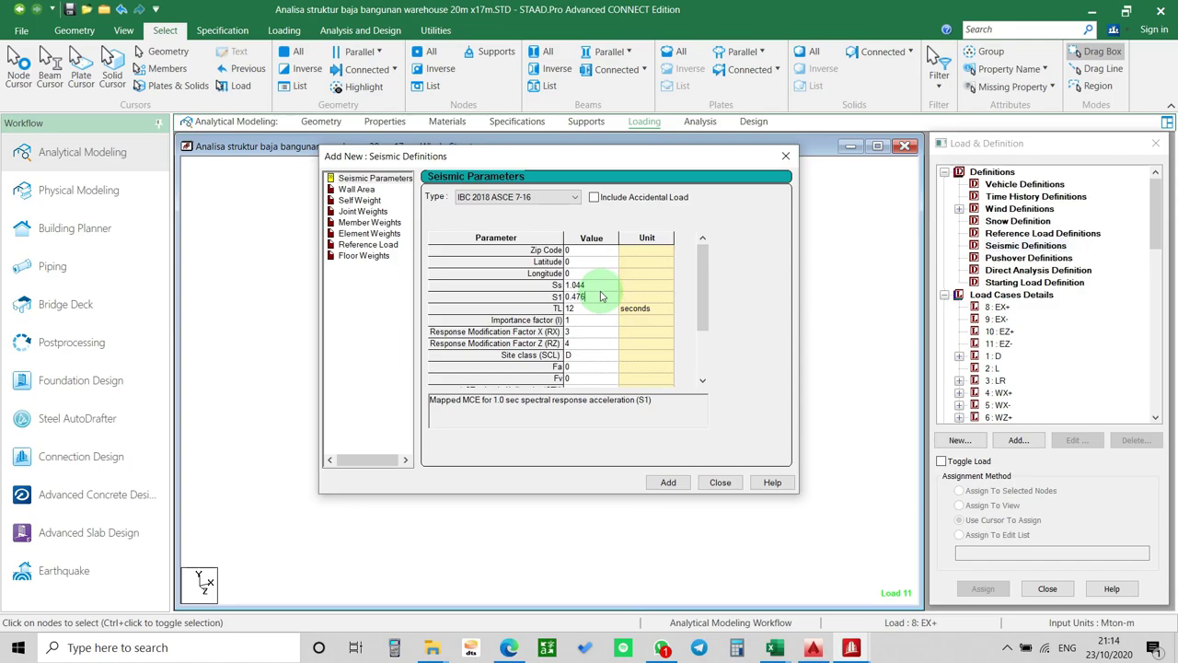
key(alt+Tab)
key(alt+Tab)
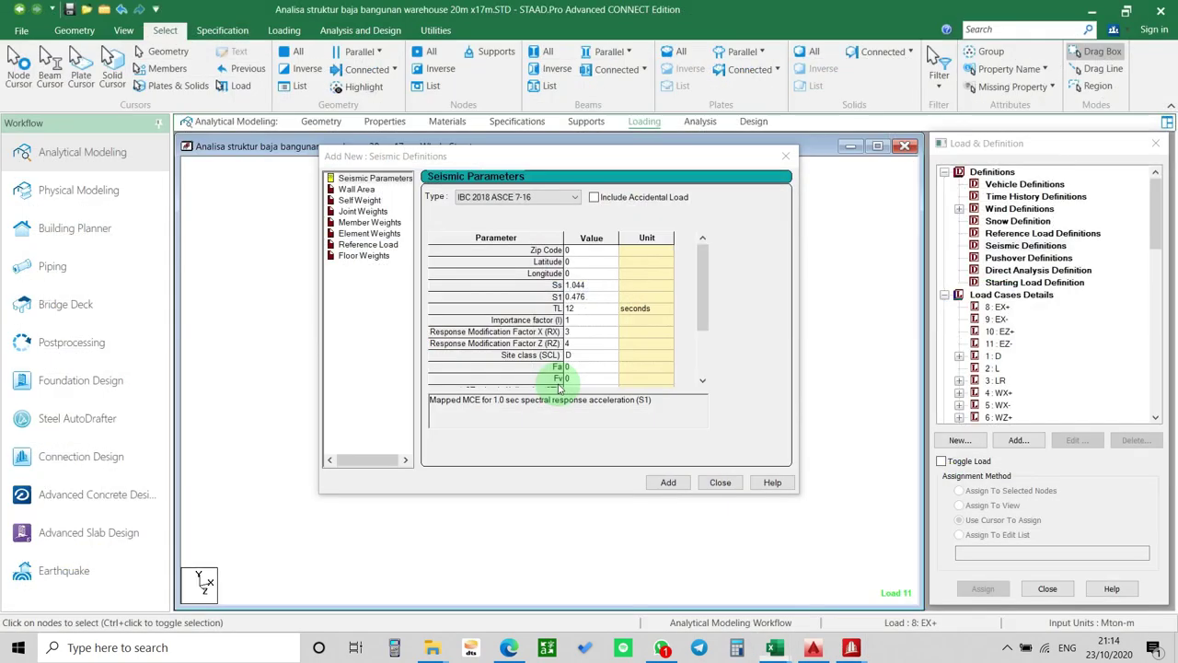
Set the long-period transition period TL to 20 seconds and check the importance factor against the Excel workbook.
key(alt+Tab)
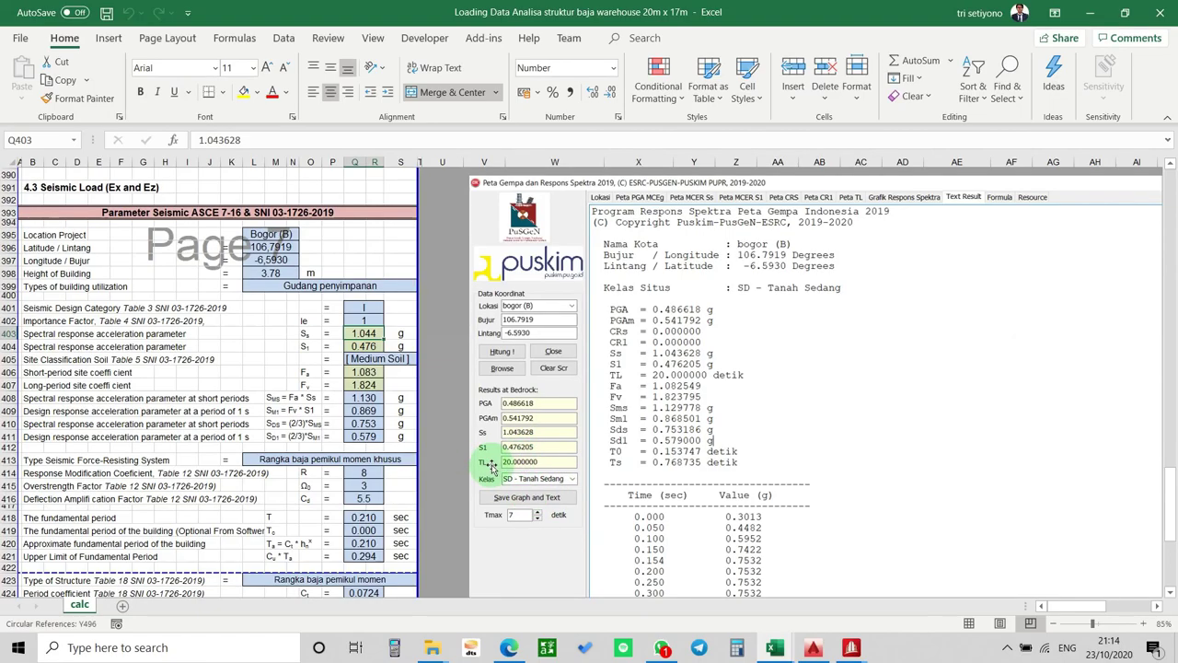
key(alt+Tab)
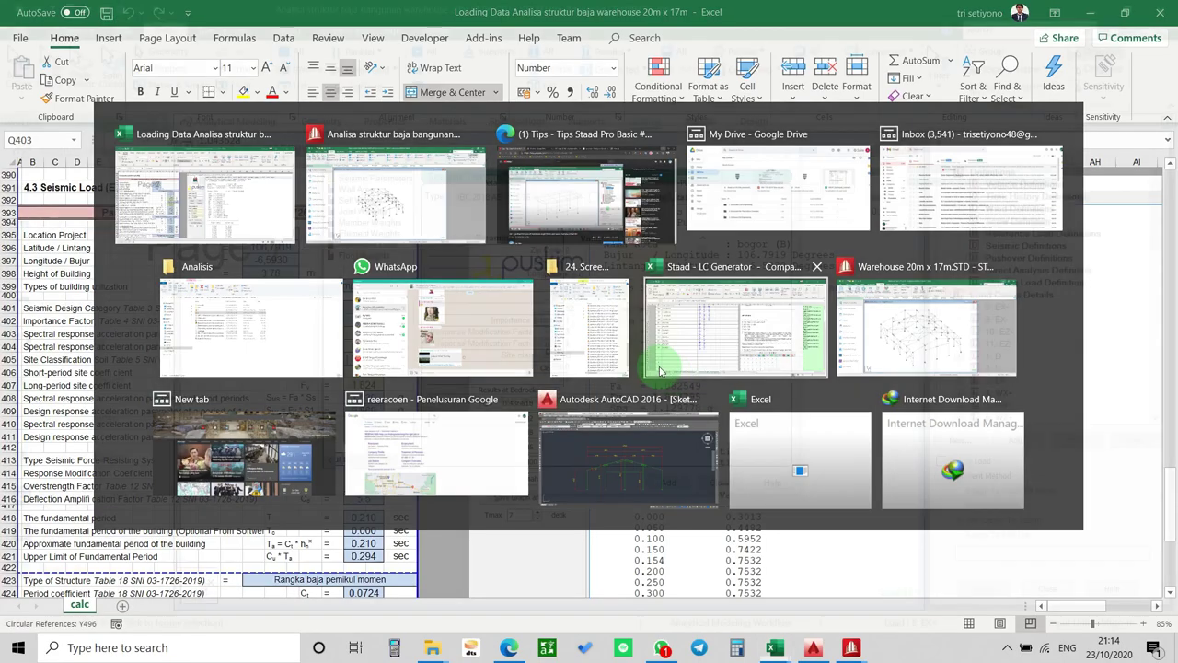
key(alt+Tab)
click(594, 311)
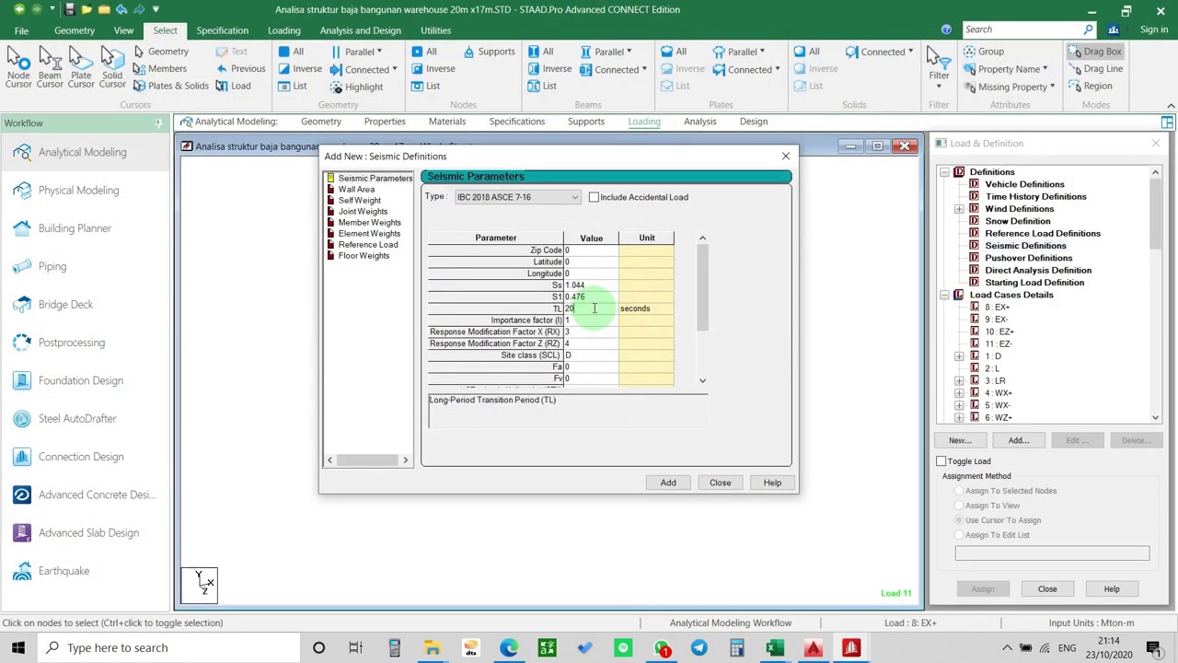
key(alt+Tab)
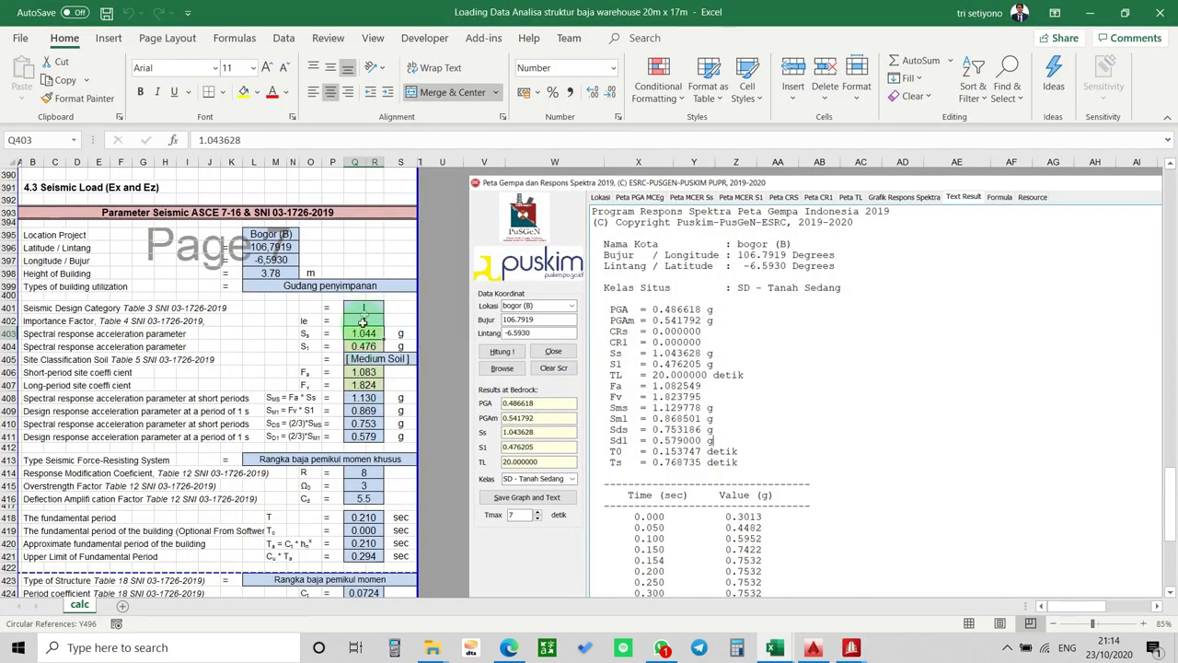
key(alt+Tab)
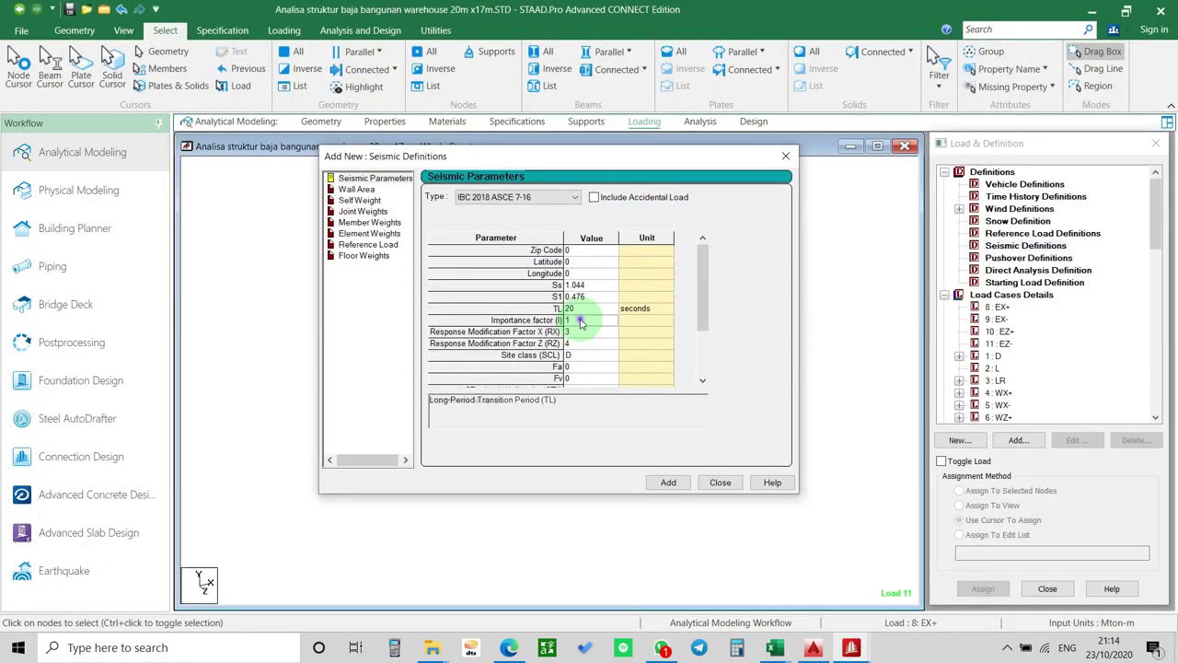
Look up the response modification coefficient R in the Excel workbook and set both RX and RZ to 8 in STAAD.Pro.
key(alt+Tab)
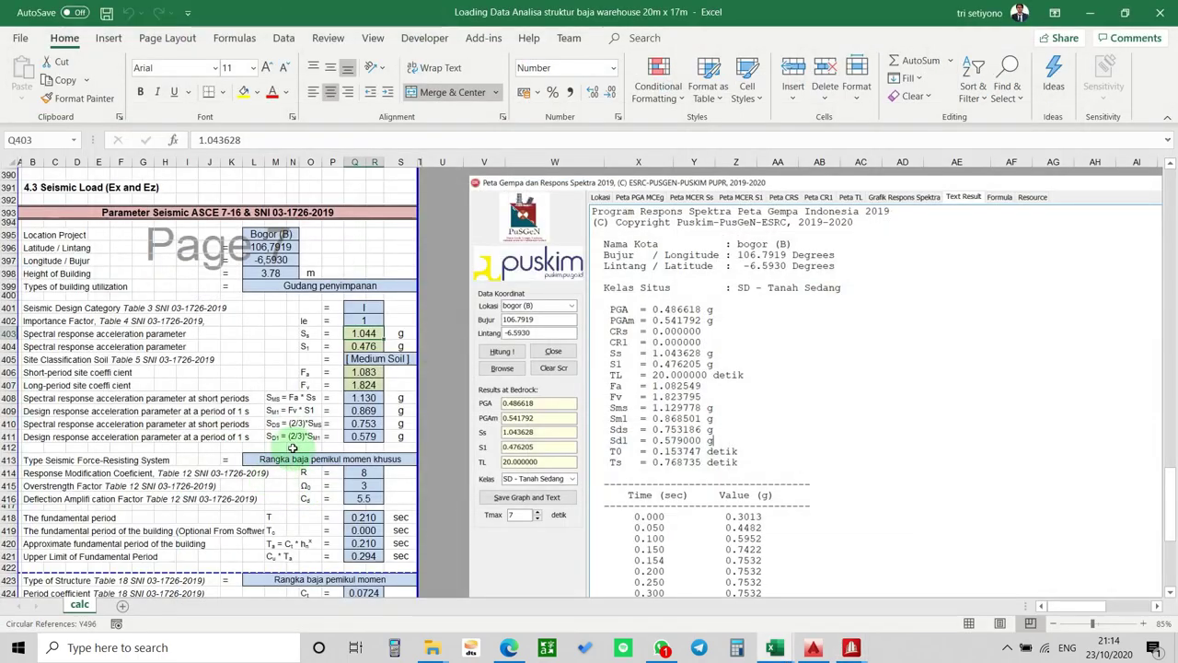
scroll(359, 433, down, 1)
click(363, 431)
scroll(364, 431, down, 1)
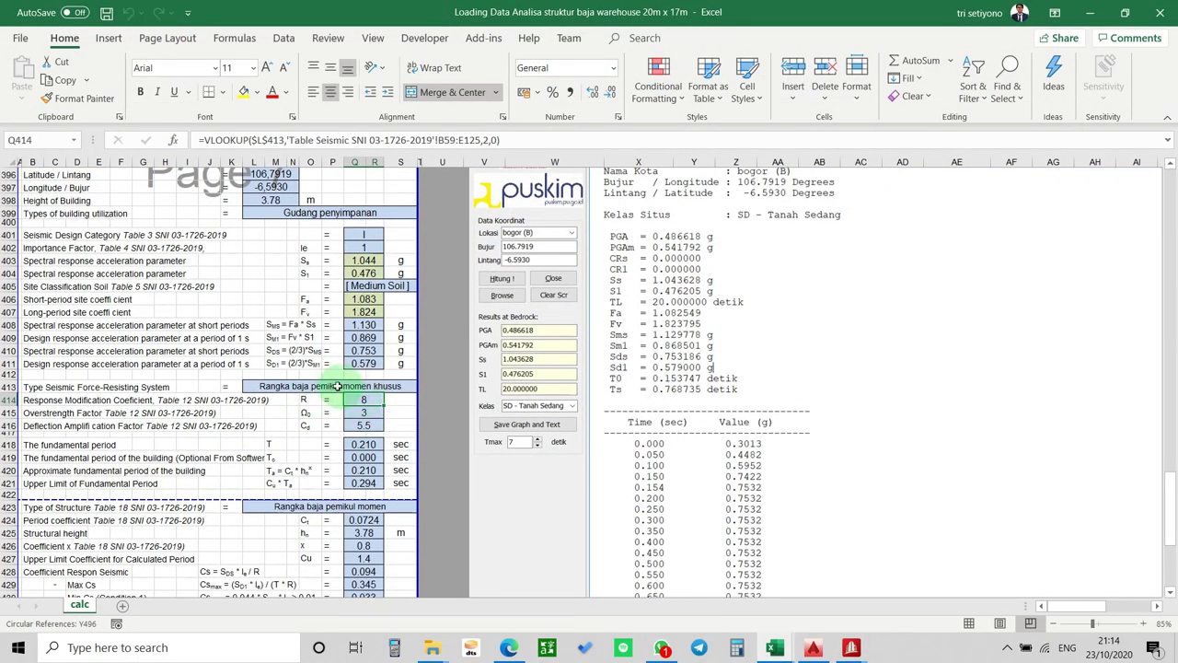
key(alt+Tab)
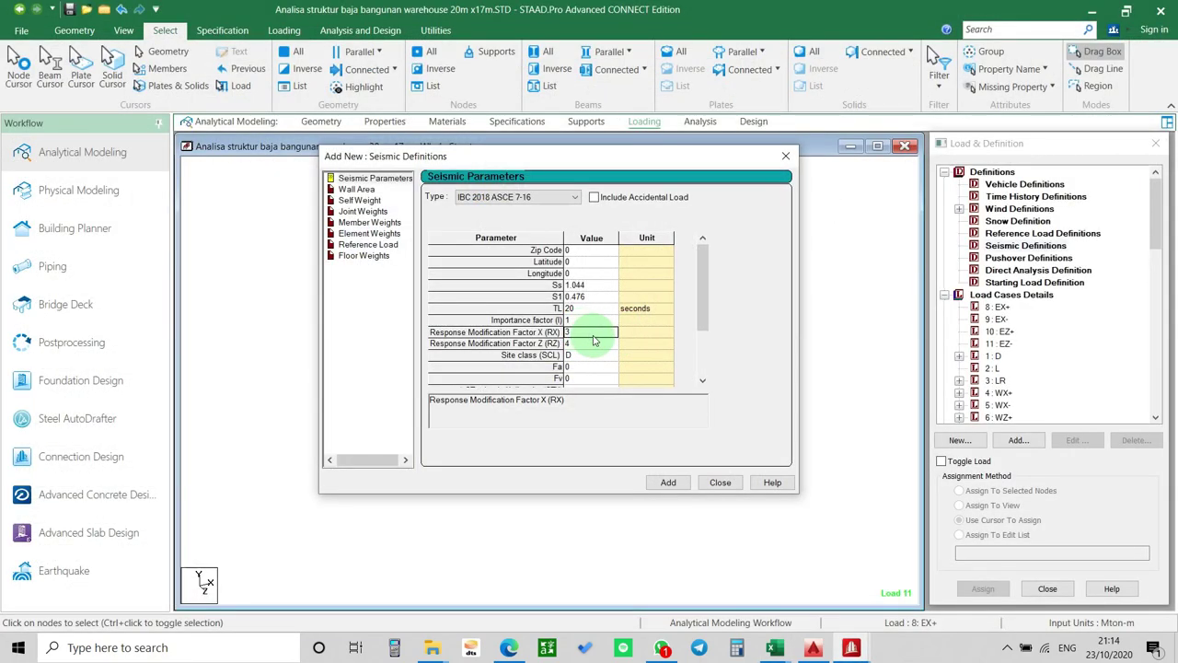
click(592, 347)
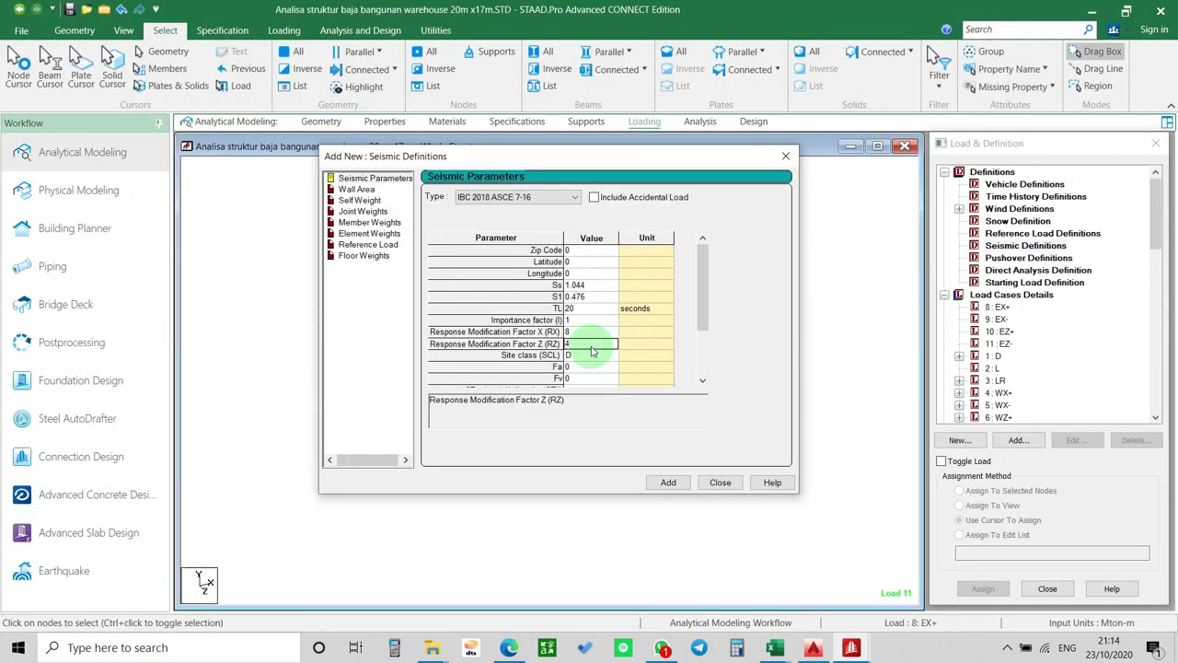
Go through the site class options and leave the site class (SCL) at D.
click(592, 355)
click(611, 356)
key(Down)
key(Down)
key(Return)
key(Up)
key(Up)
Look up the short-period and long-period site coefficients Fa and Fv in the Excel workbook.
drag(703, 310, 707, 372)
key(alt+Tab)
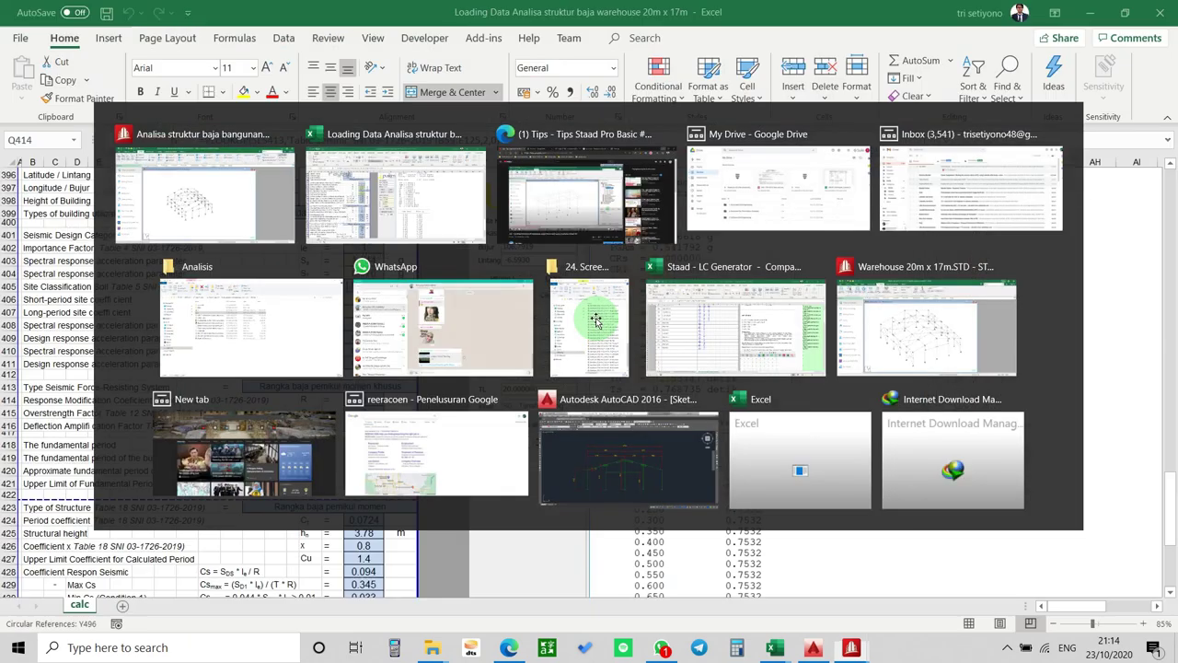
click(369, 327)
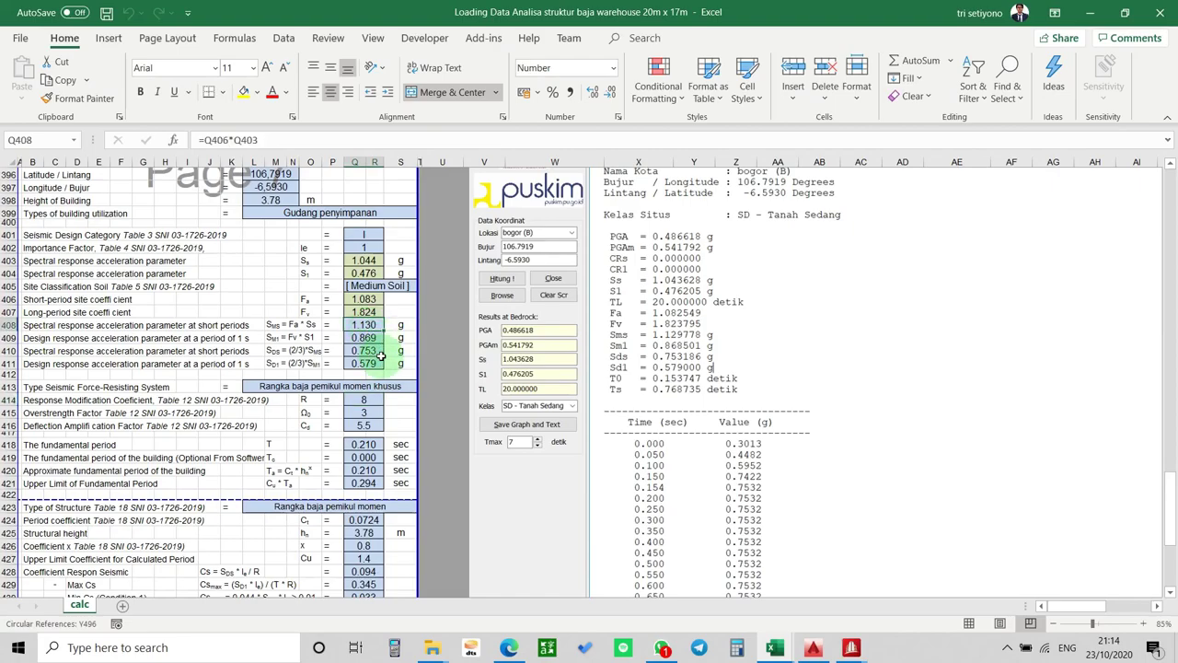
click(368, 300)
key(alt+Tab)
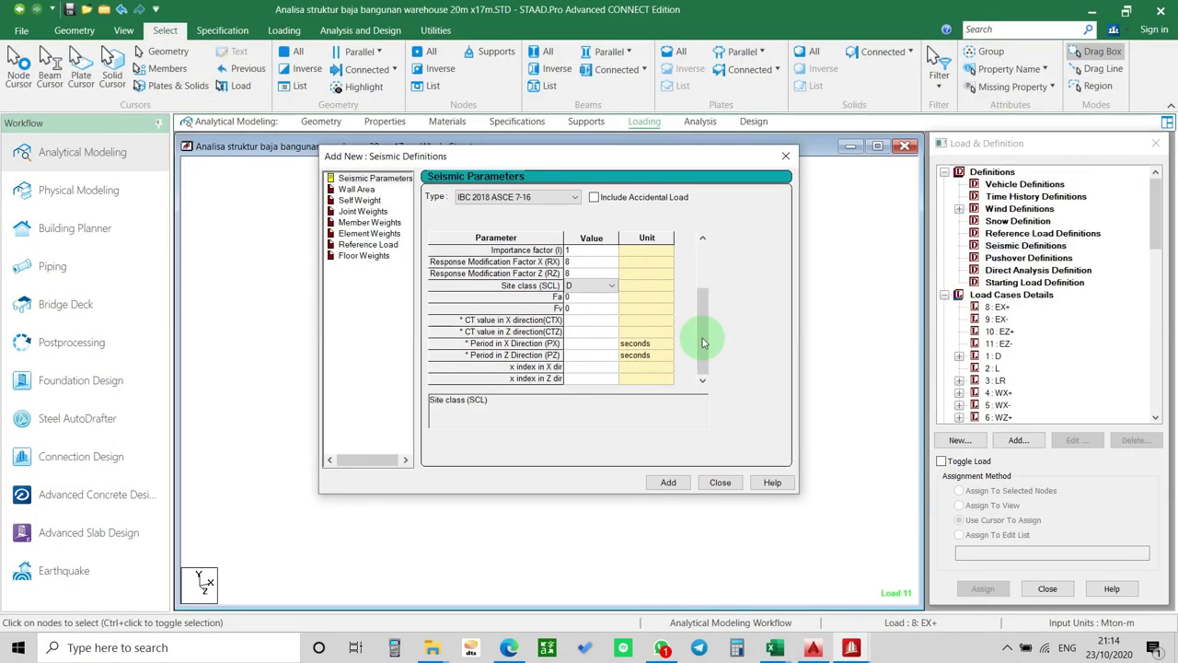
Set the site coefficients Fa to 1.083 and Fv to 1.824 in the seismic parameters, checking them against the Excel workbook.
click(589, 321)
click(589, 308)
click(588, 296)
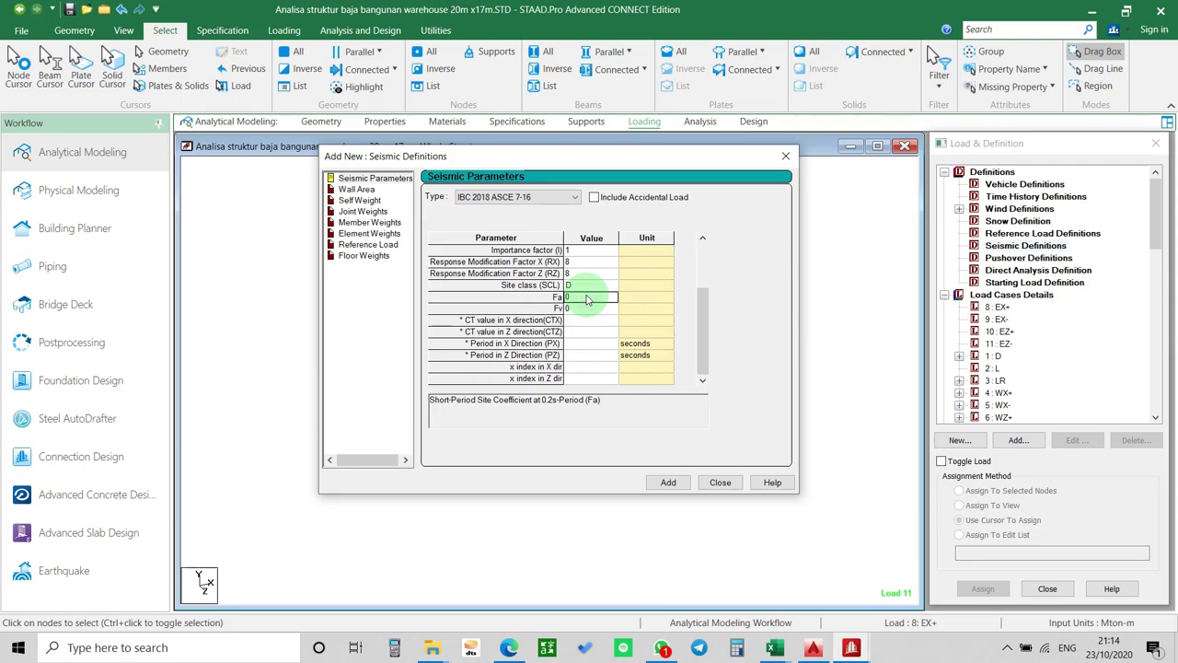
key(alt+Tab)
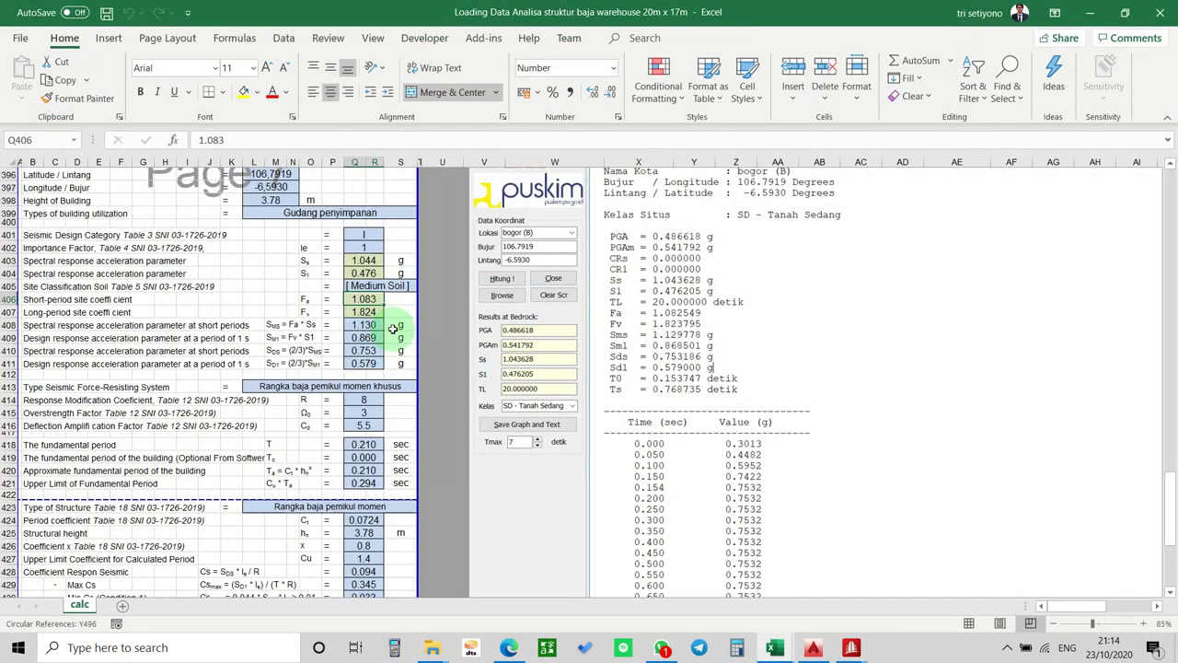
key(alt+Tab)
text(1.083)
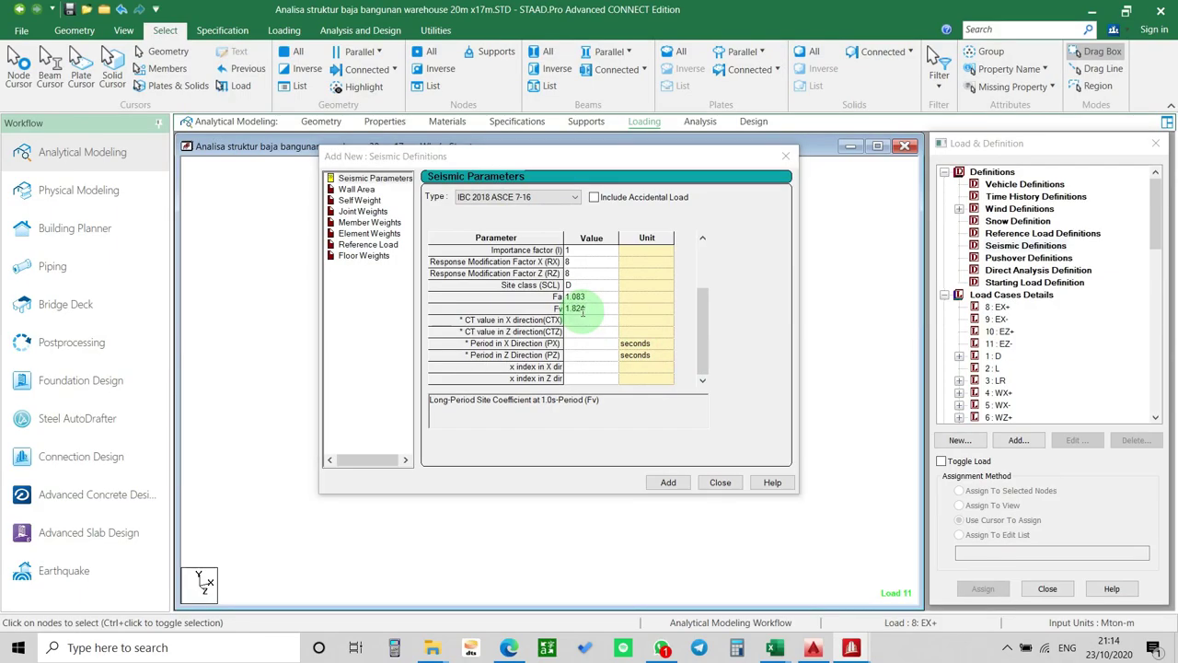
key(alt+Tab)
key(alt+Tab)
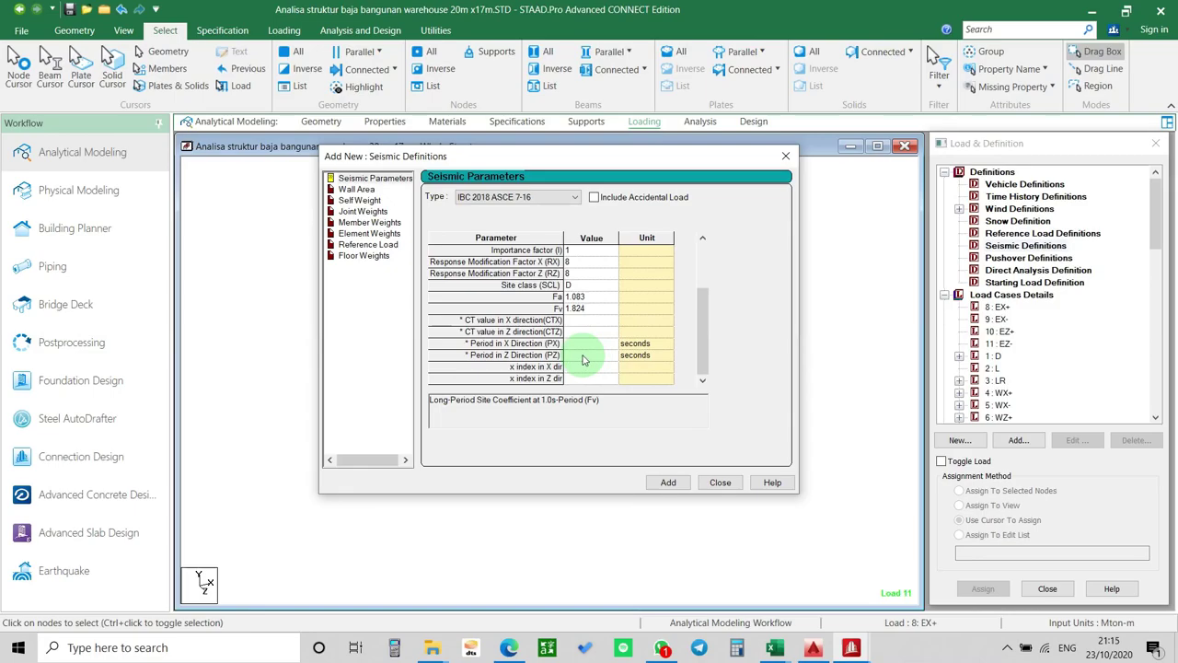
Look up the period coefficient Ct in the Excel workbook and set CTX and CTZ to 0.0724 in STAAD.Pro.
key(alt+Tab)
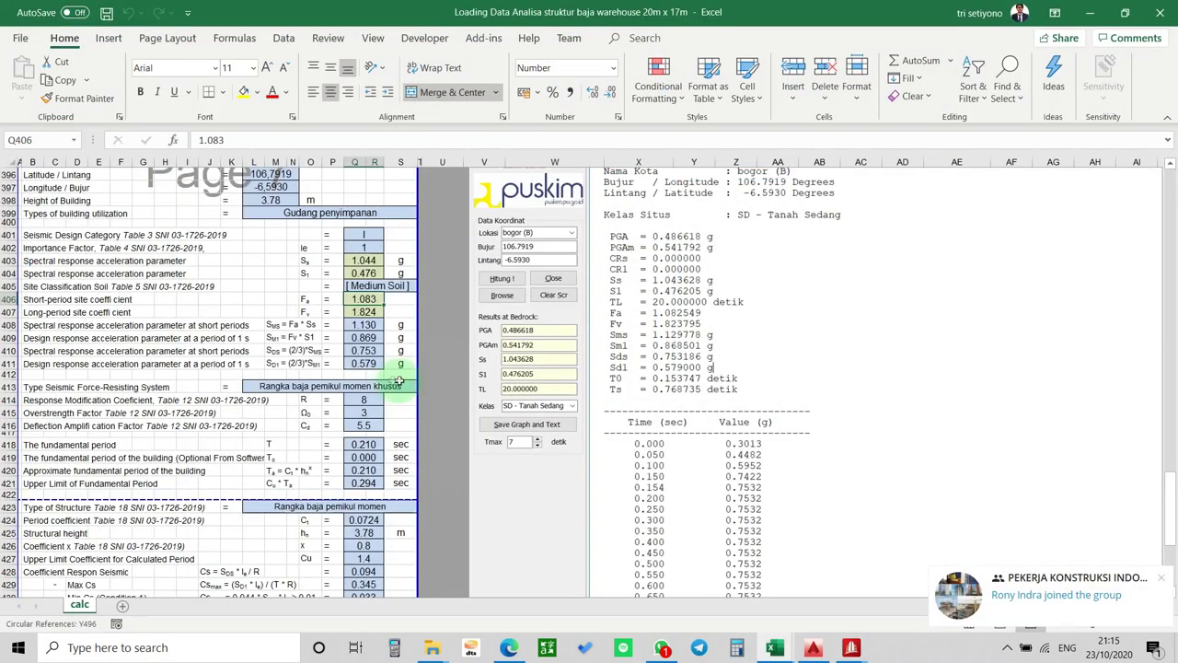
click(1158, 580)
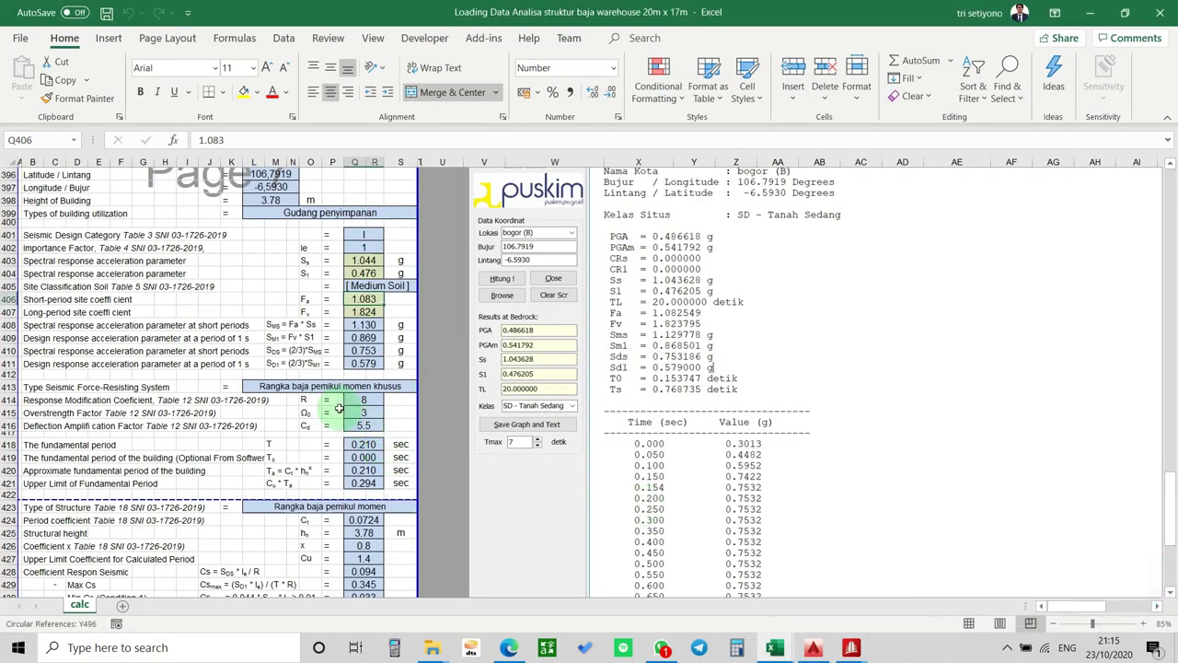
scroll(347, 445, down, 1)
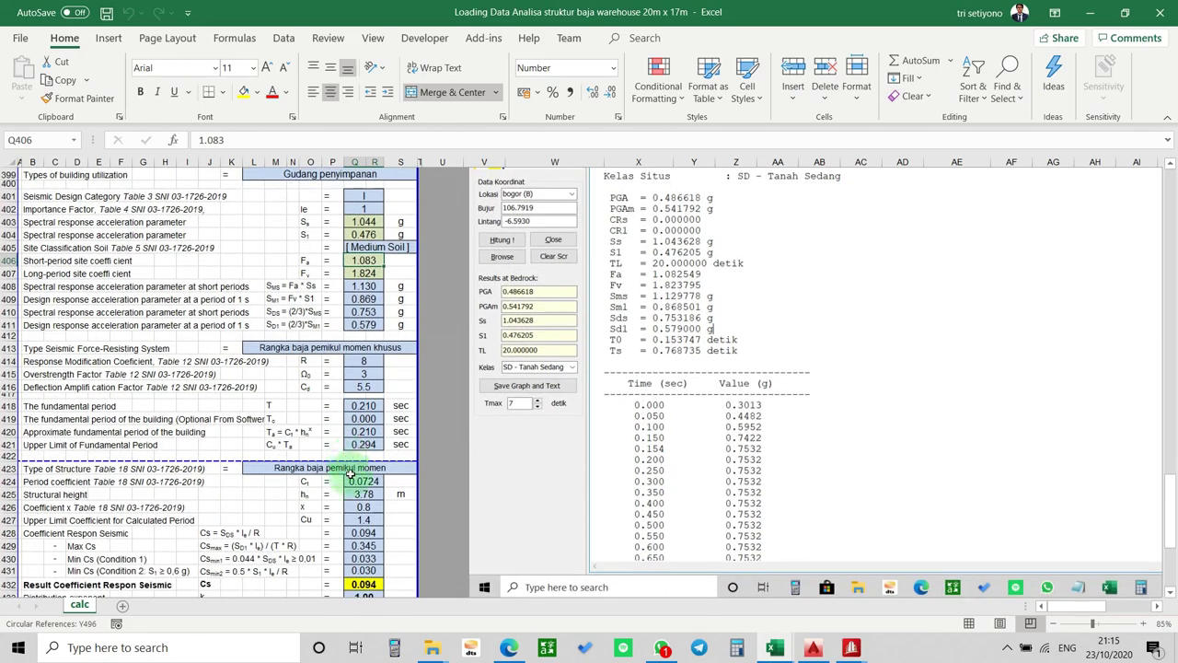
click(351, 485)
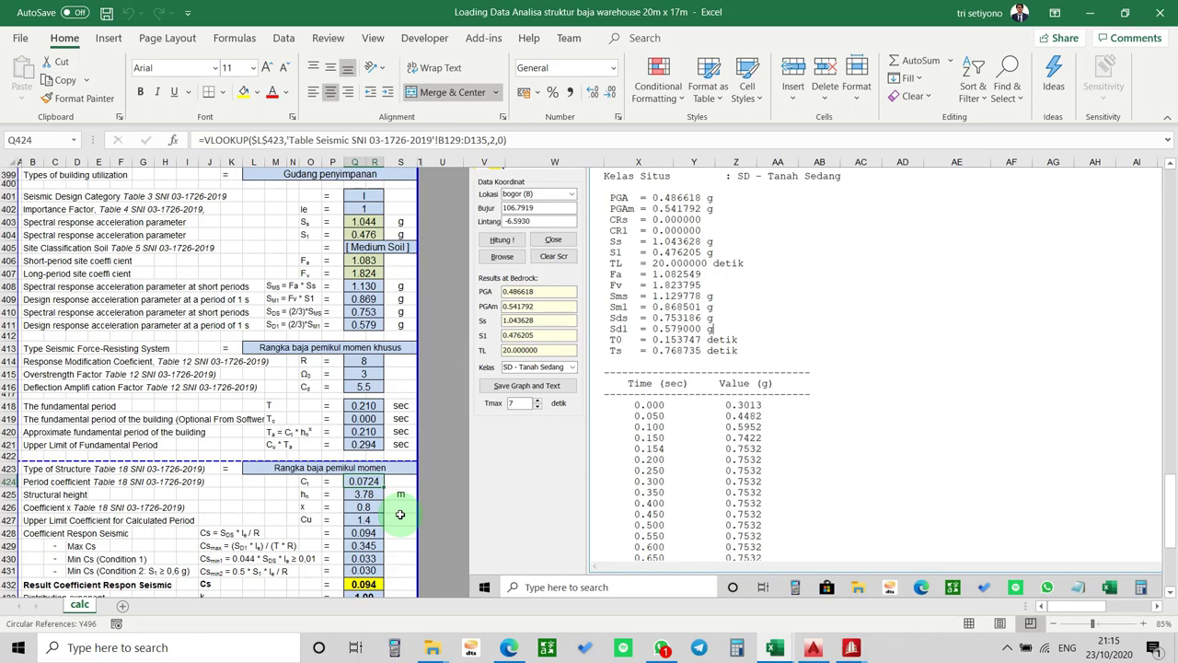
key(alt+Tab)
click(594, 322)
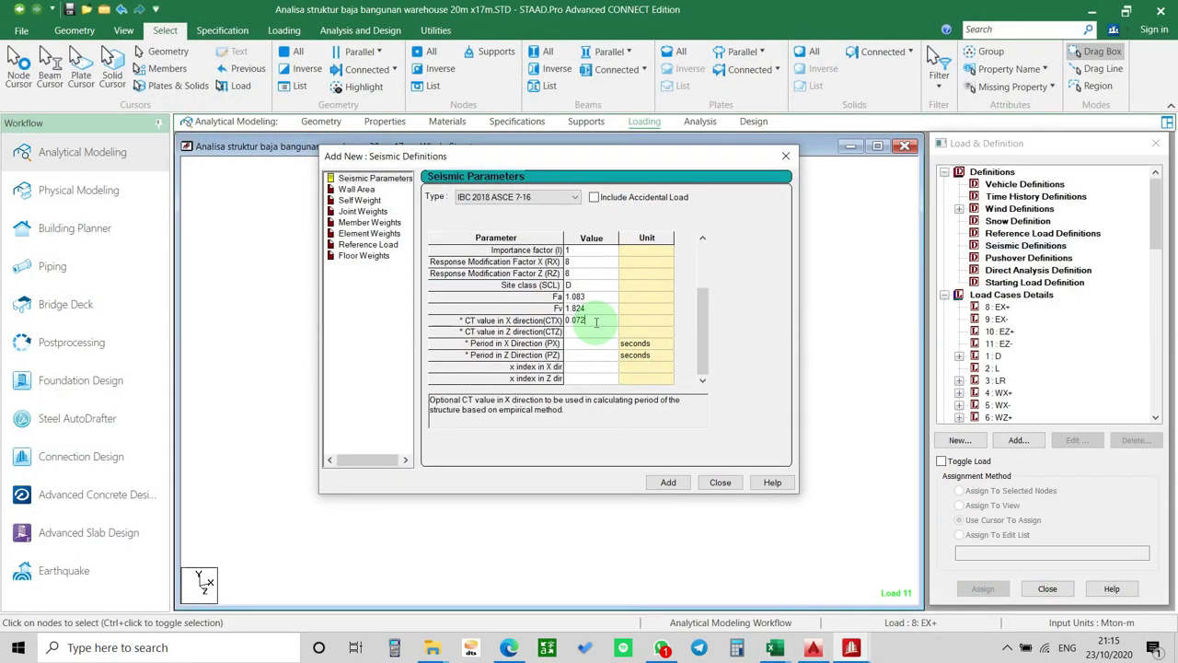
text(0.0724)
key(alt+Tab)
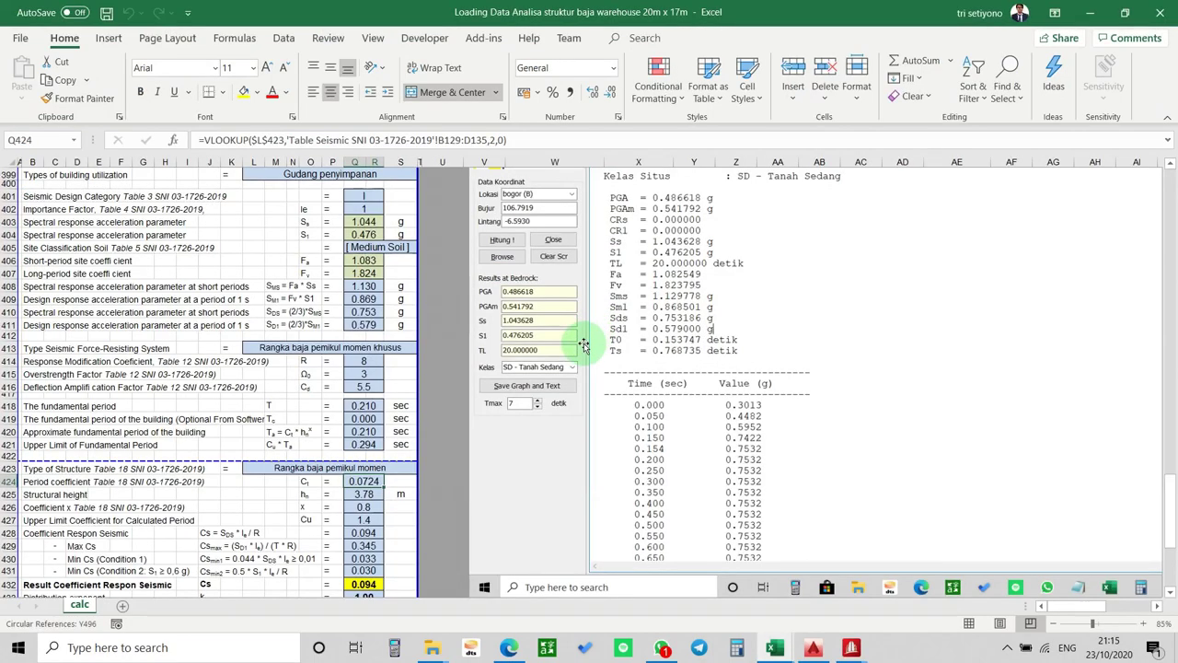
key(alt+Tab)
click(607, 332)
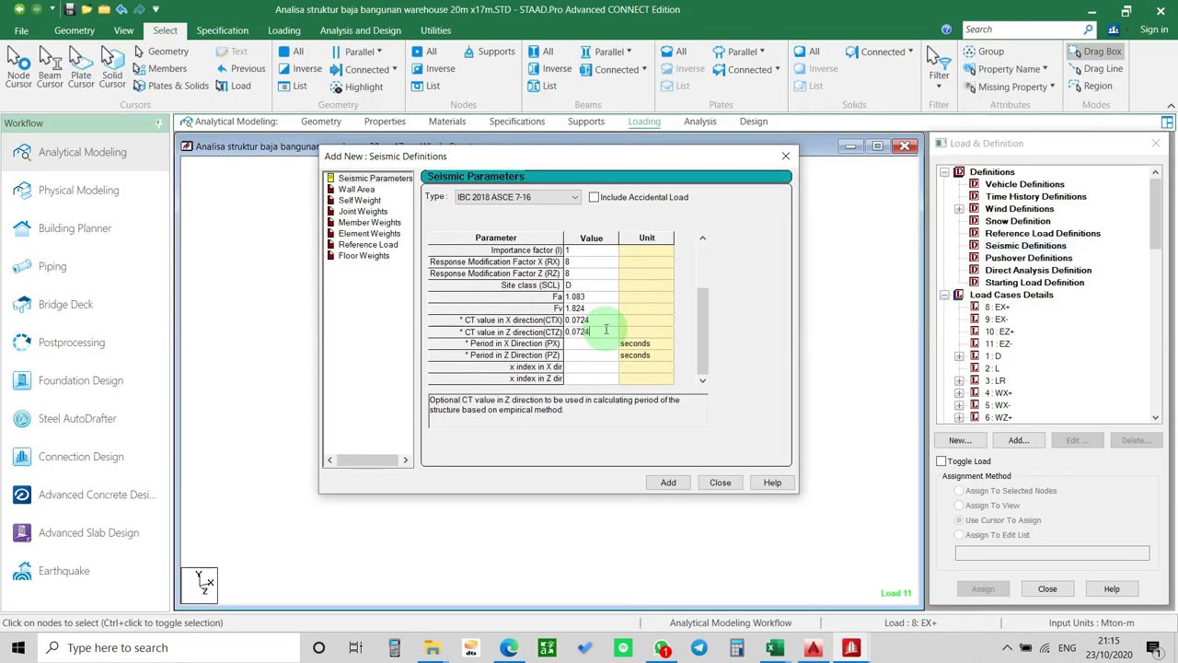
Look up coefficient x in the Excel workbook, set the x index in X and Z to 0.8, and add the seismic definition.
click(605, 343)
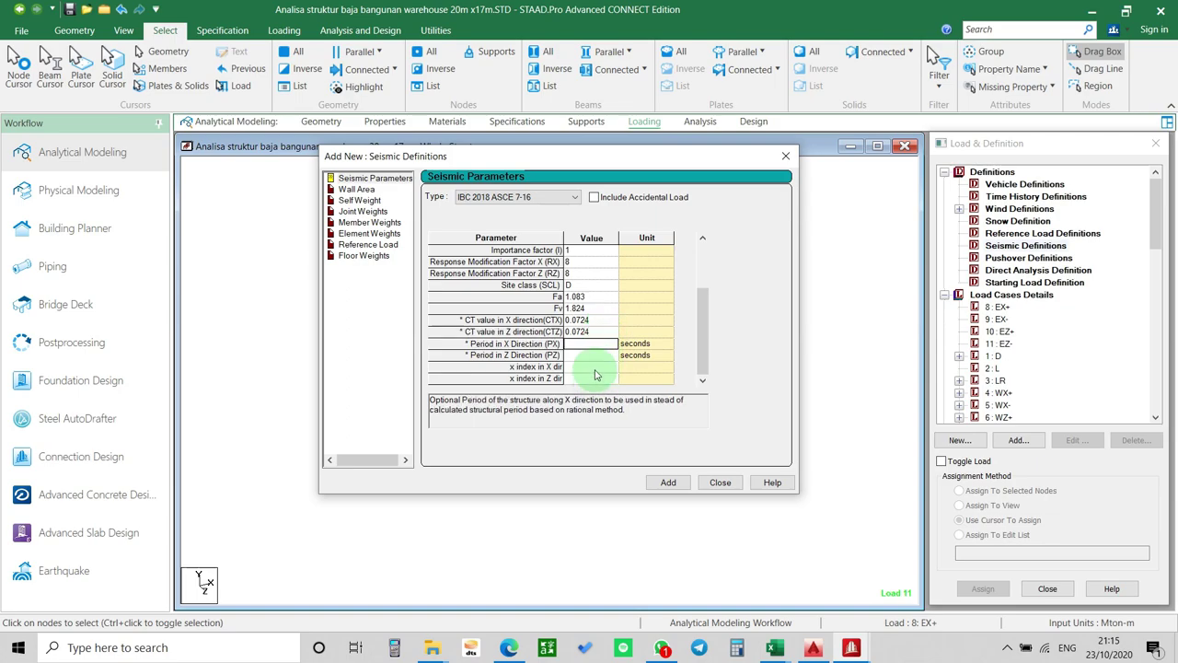
click(594, 367)
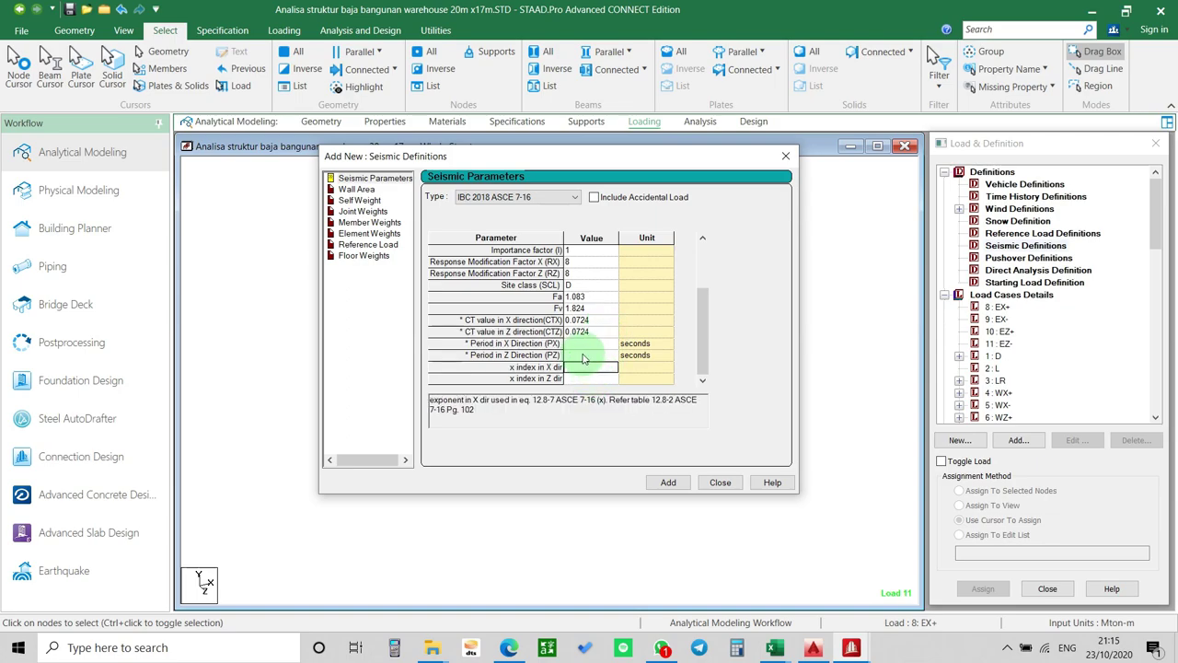
click(584, 346)
click(589, 369)
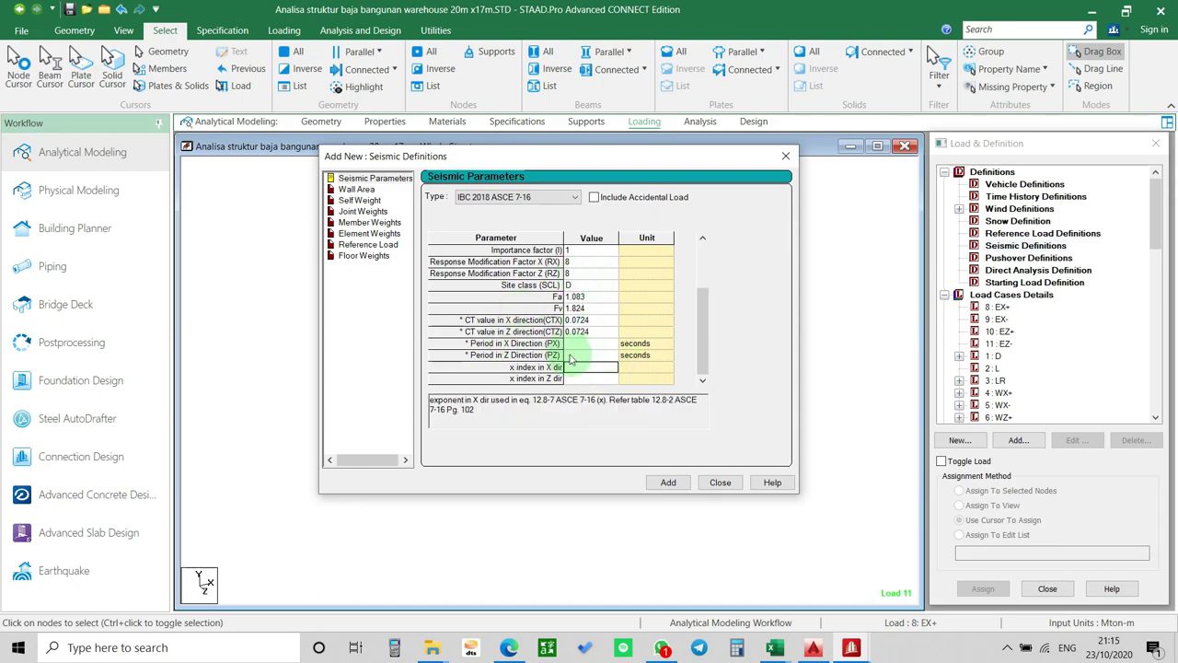
key(alt+Tab)
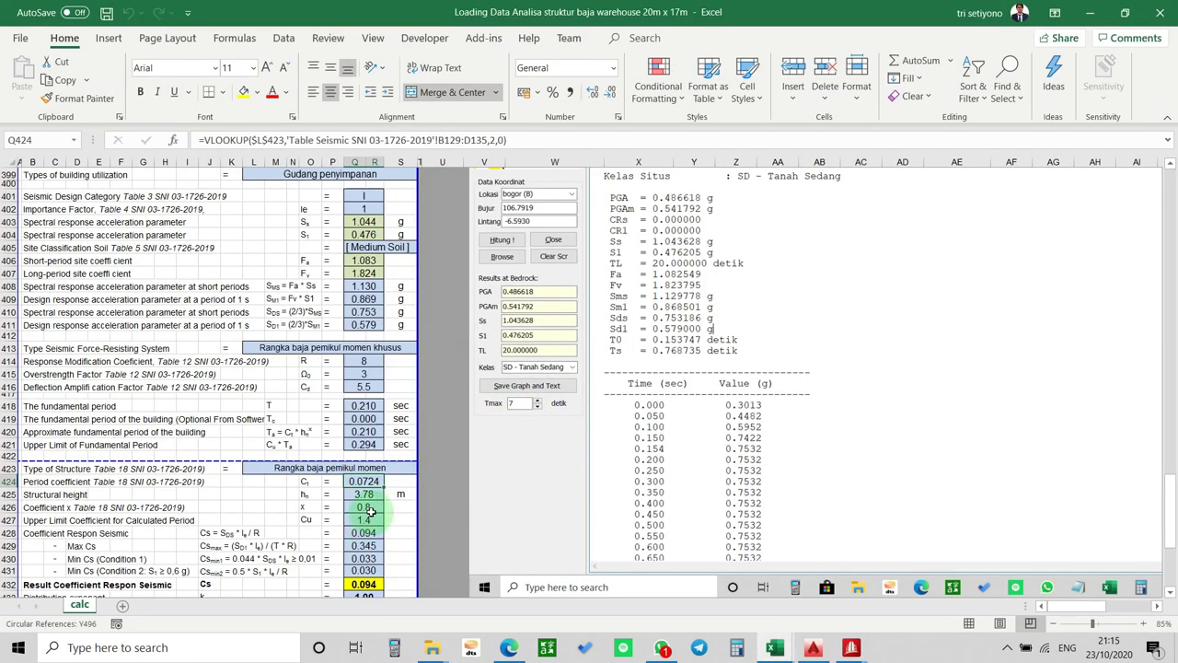
key(alt+Tab)
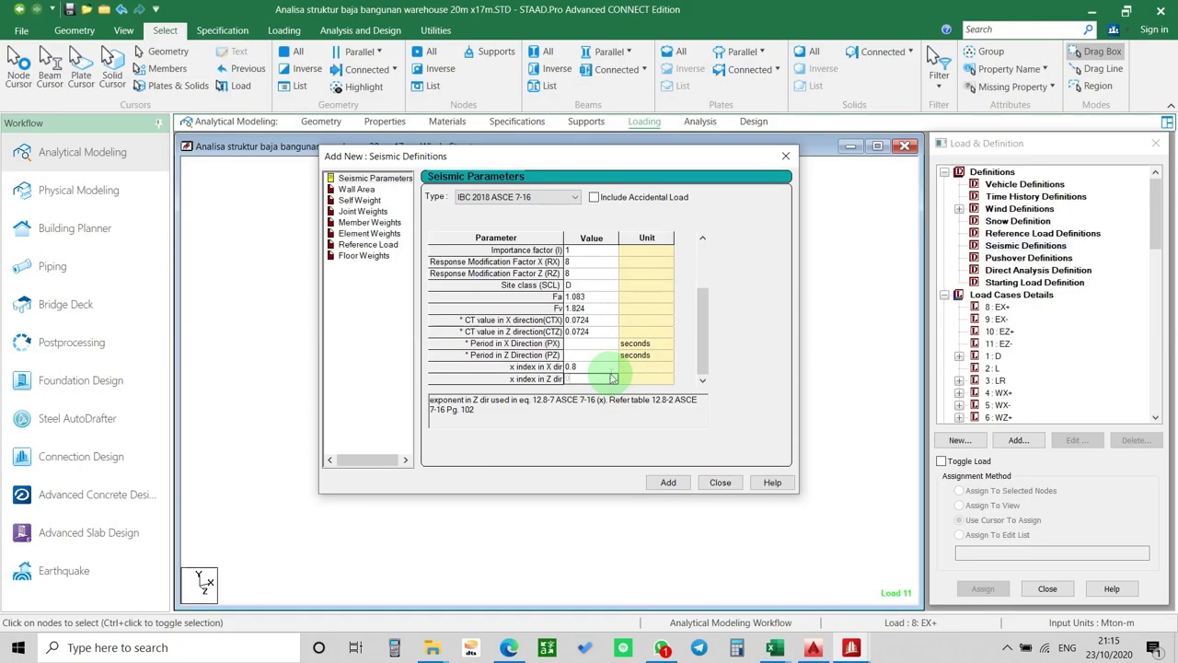
click(610, 376)
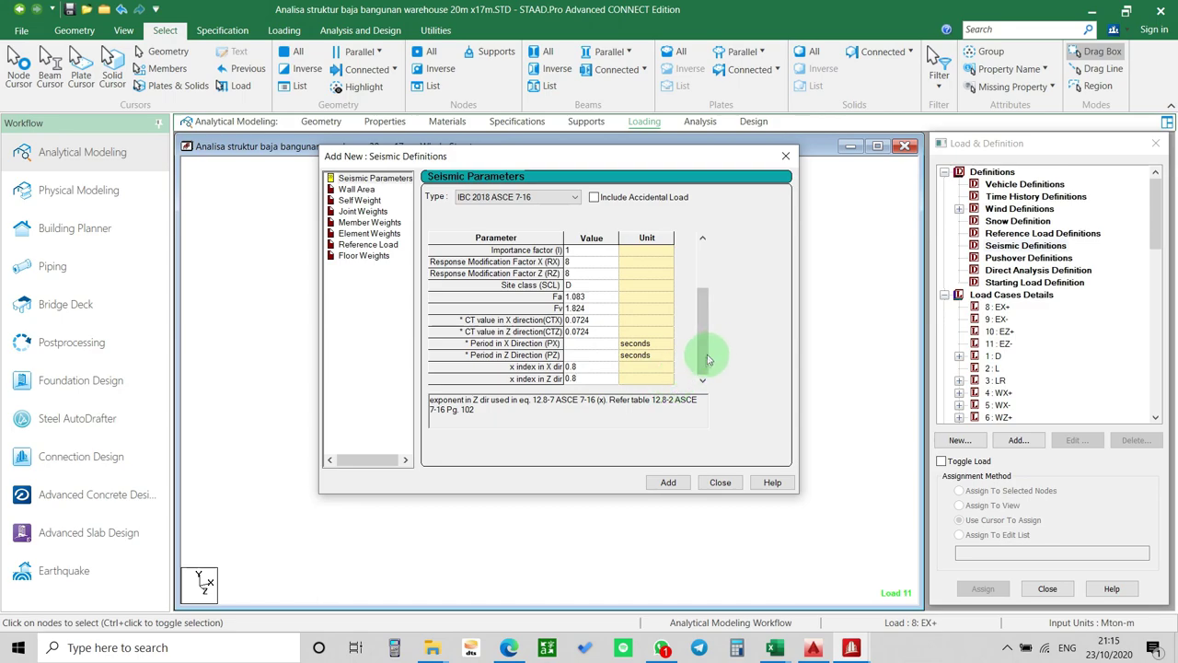
click(668, 482)
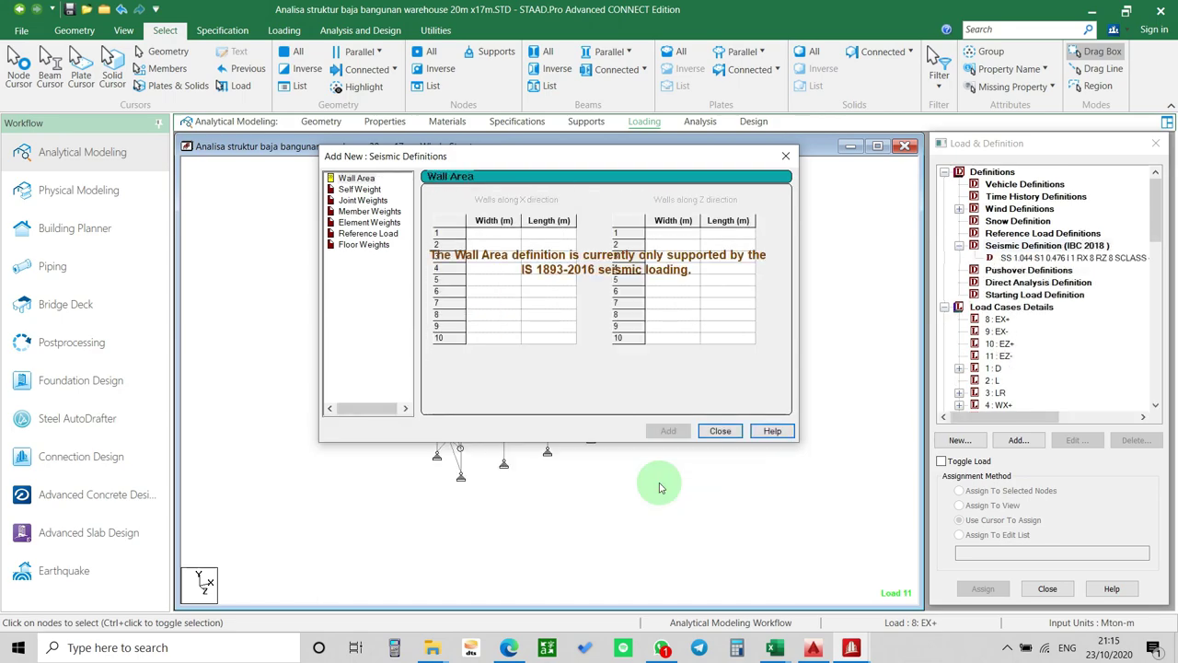
click(720, 431)
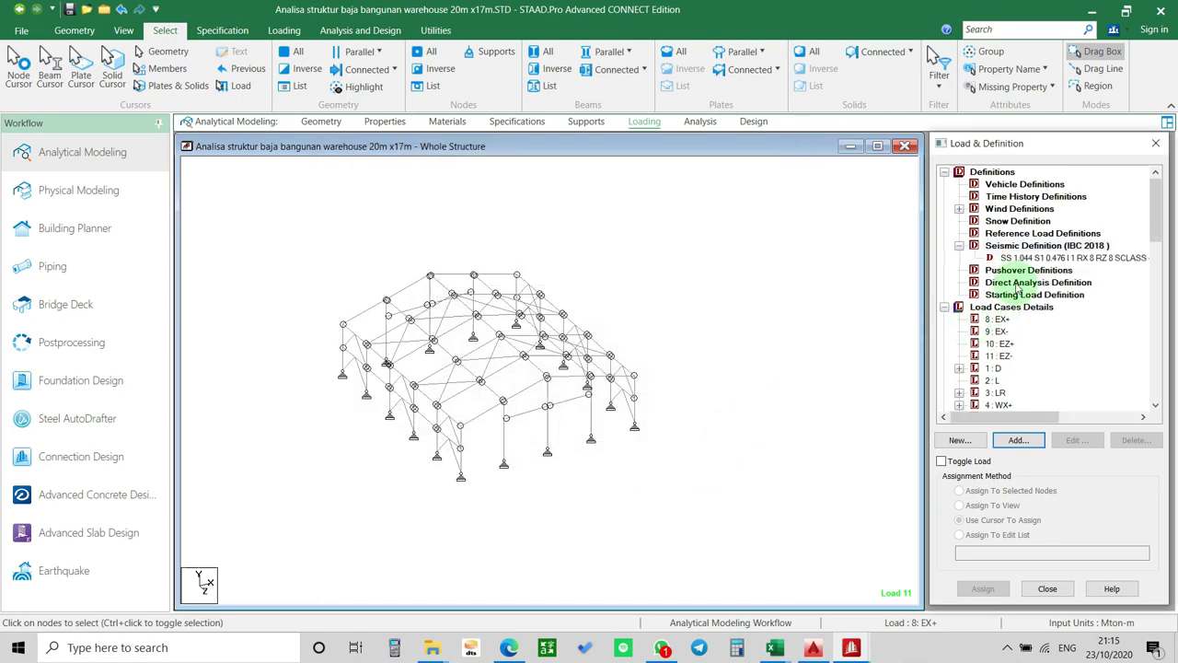
Expand load case 1: D and examine its uniform member loads as reference for the seismic member weights.
click(1033, 259)
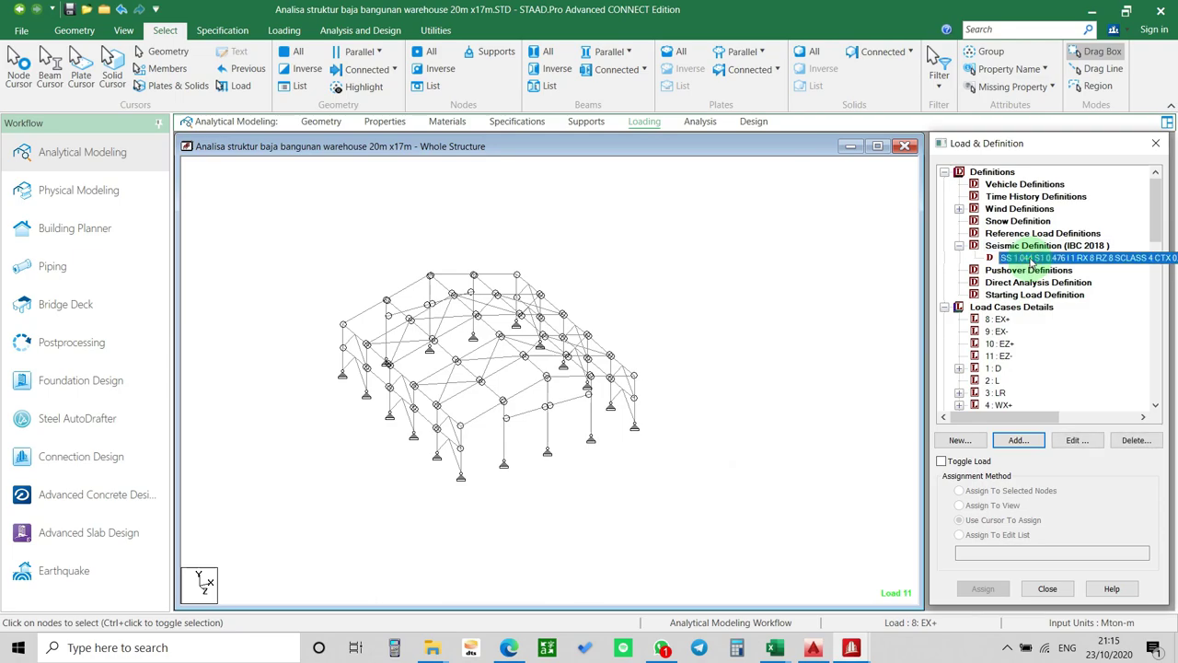
click(1018, 440)
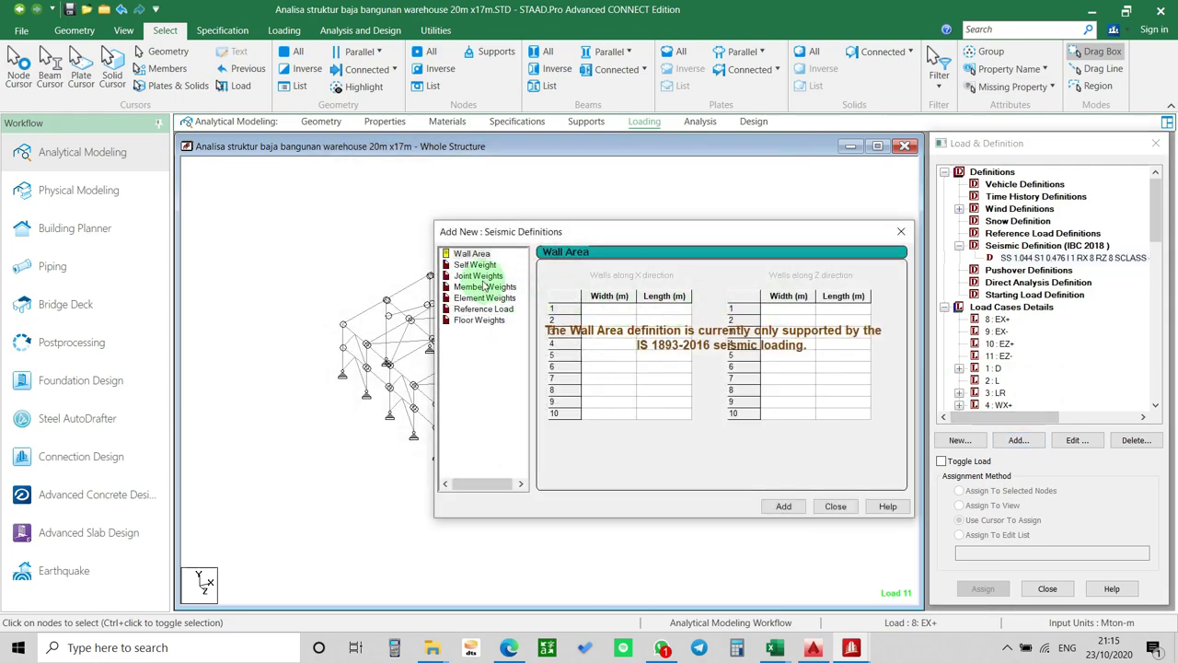
click(485, 288)
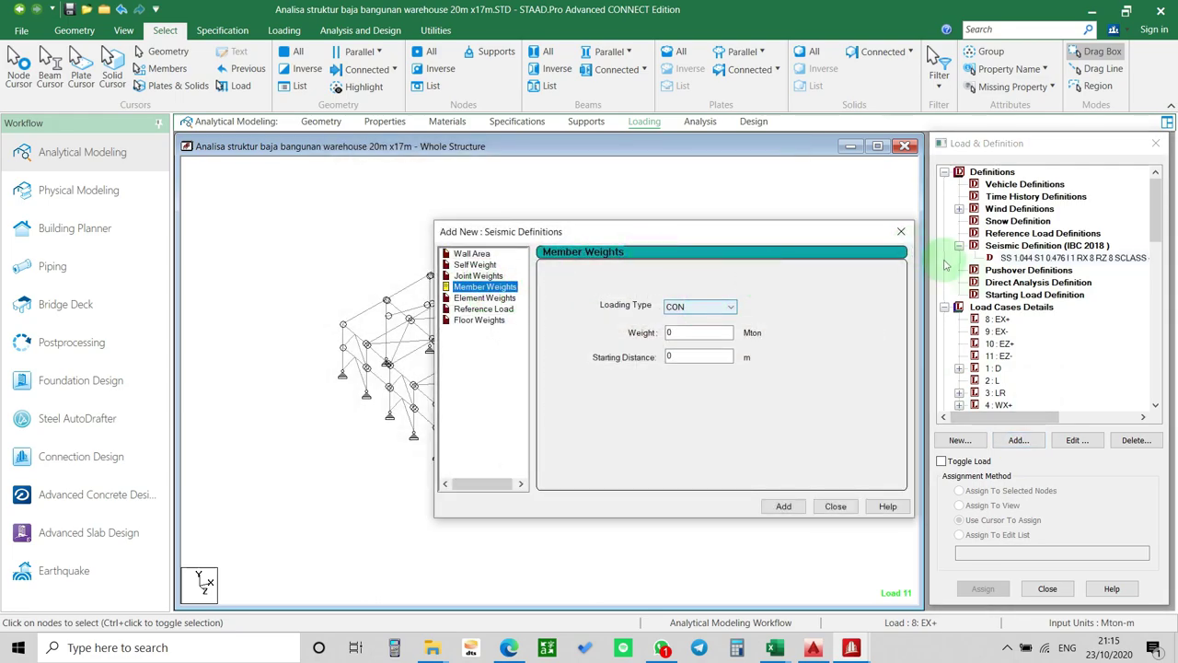
mouse_move(1156, 217)
mouse_down()
mouse_move(1161, 289)
mouse_move(1158, 231)
mouse_up()
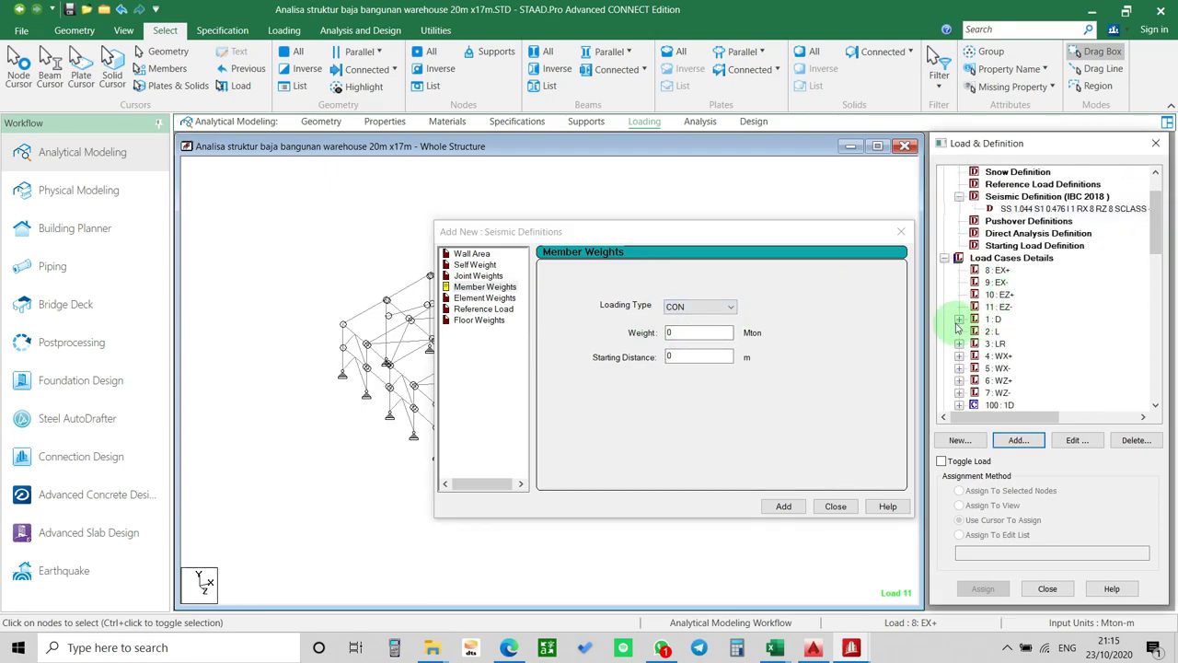
click(960, 319)
drag(714, 233, 496, 404)
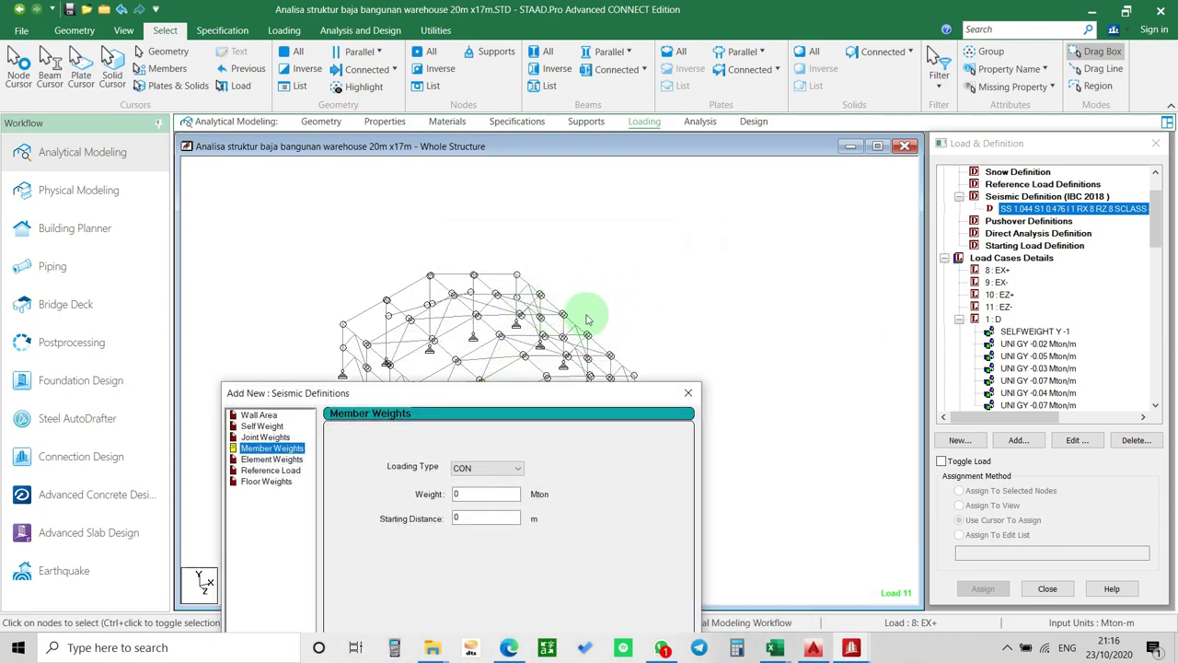
middle_drag(550, 270, 580, 292)
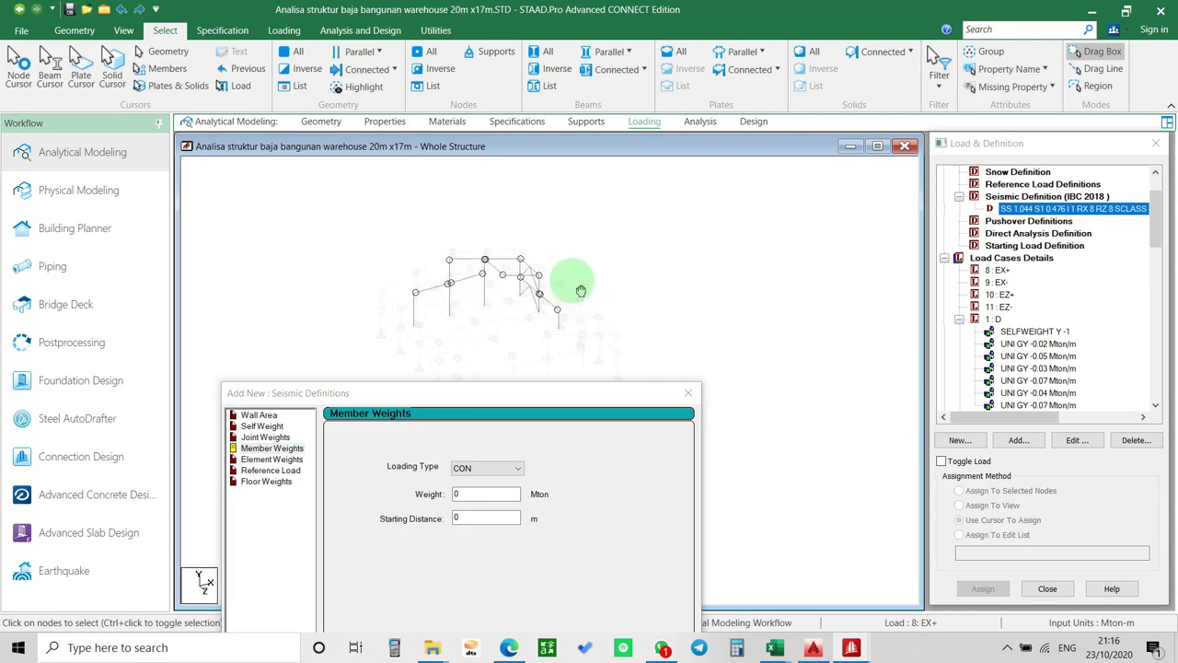
drag(566, 395, 645, 186)
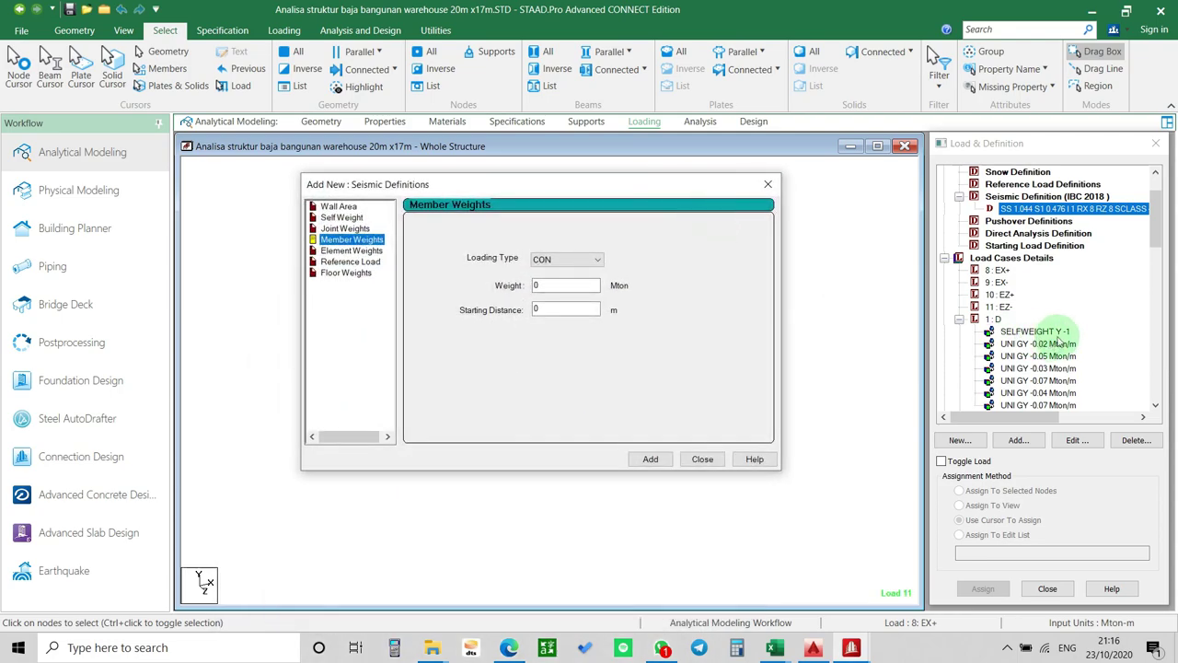
click(1057, 344)
click(486, 334)
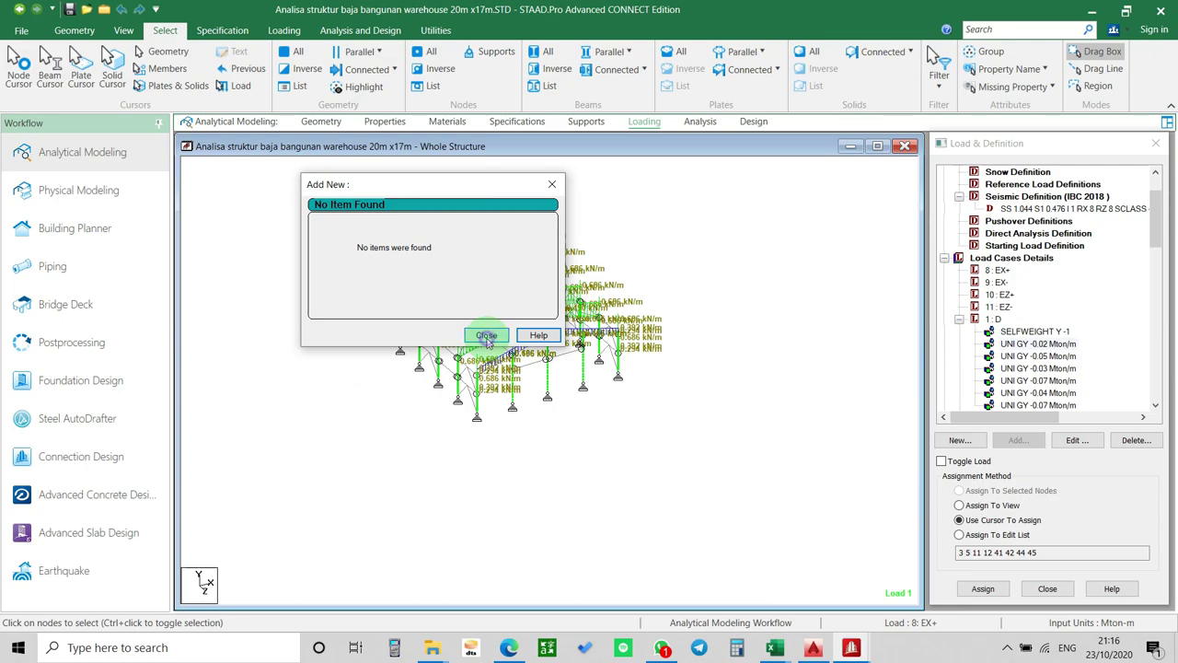
scroll(1013, 357, down, 1)
scroll(1040, 358, up, 1)
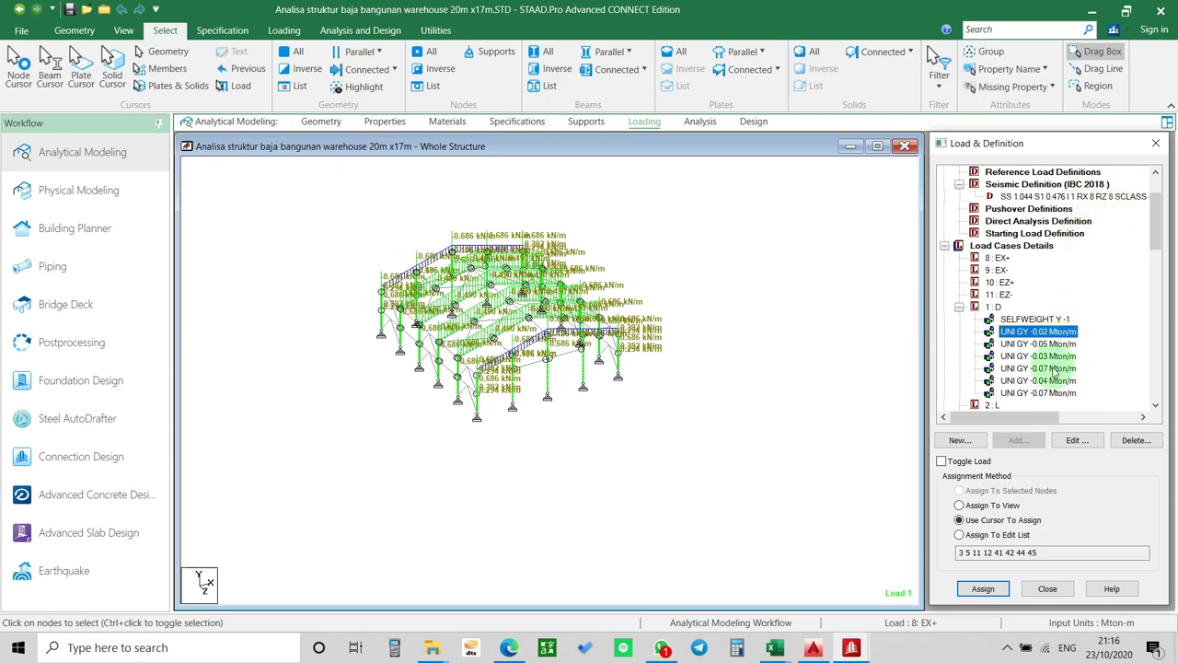
click(1039, 393)
Add a uniform (UNI) member weight of -0.02 Mton/m to the IBC 2018 seismic definition.
click(1027, 196)
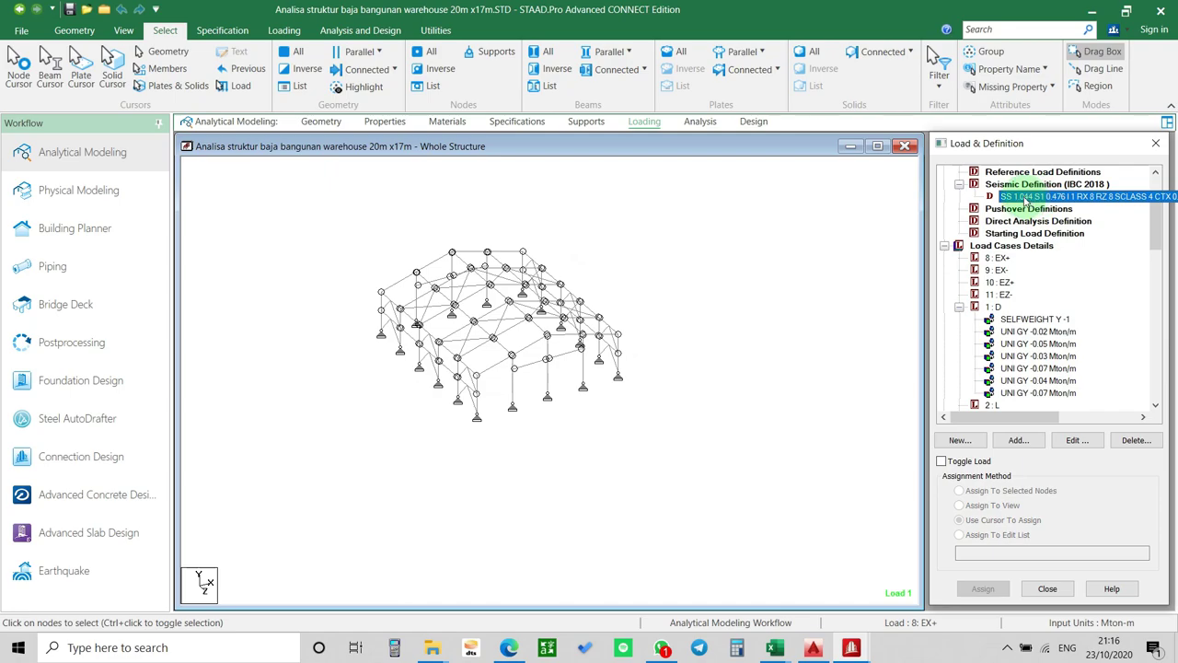
click(1018, 441)
click(485, 286)
drag(622, 242, 516, 212)
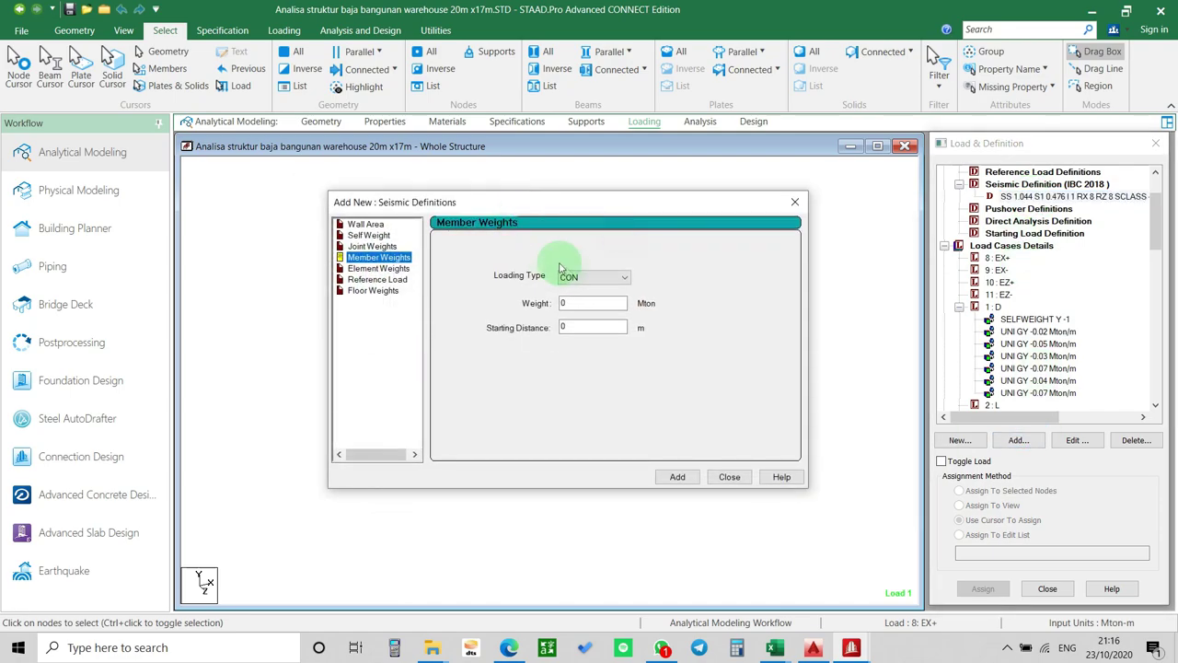
click(596, 277)
click(603, 303)
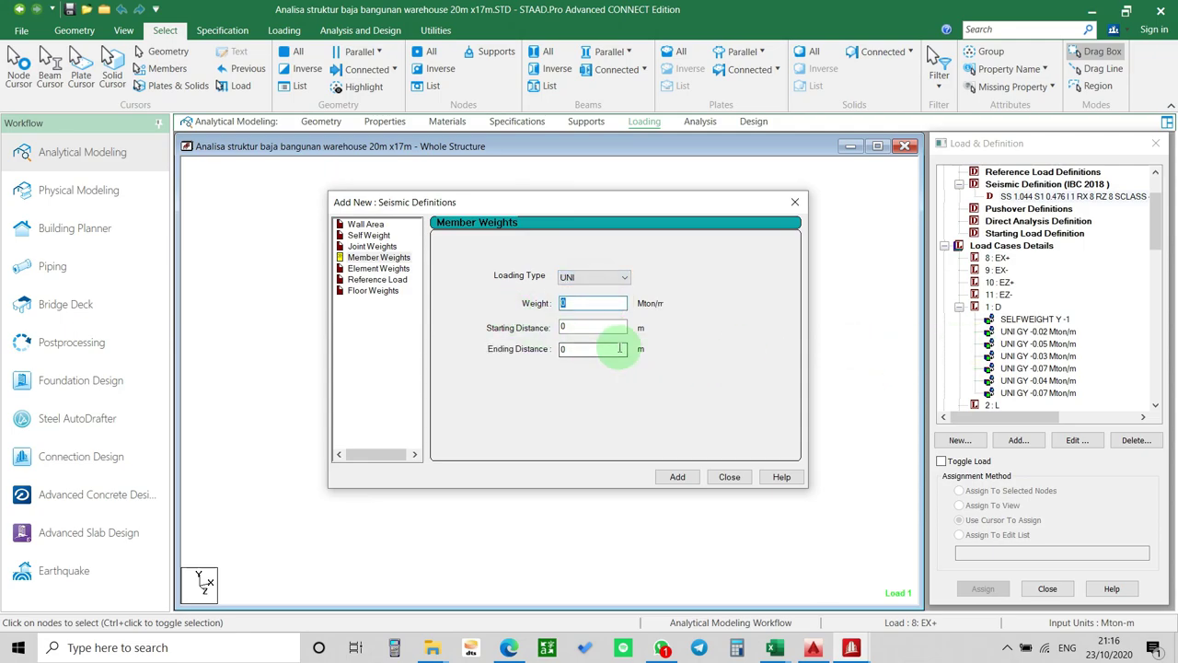
text(-0.02)
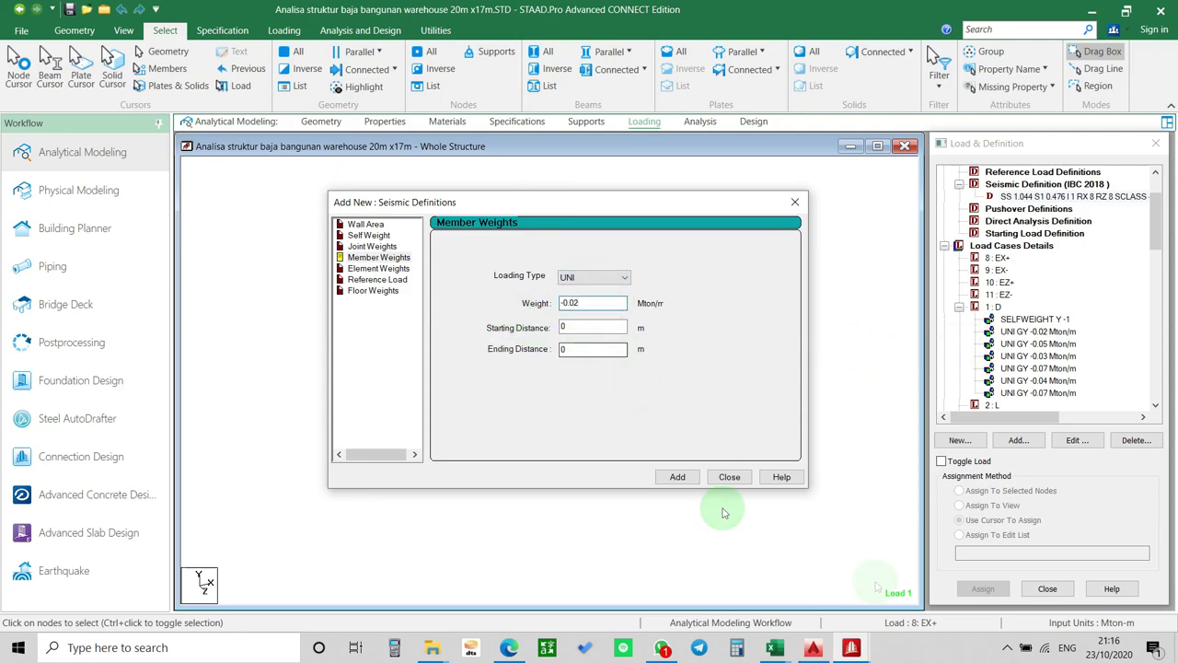
click(678, 476)
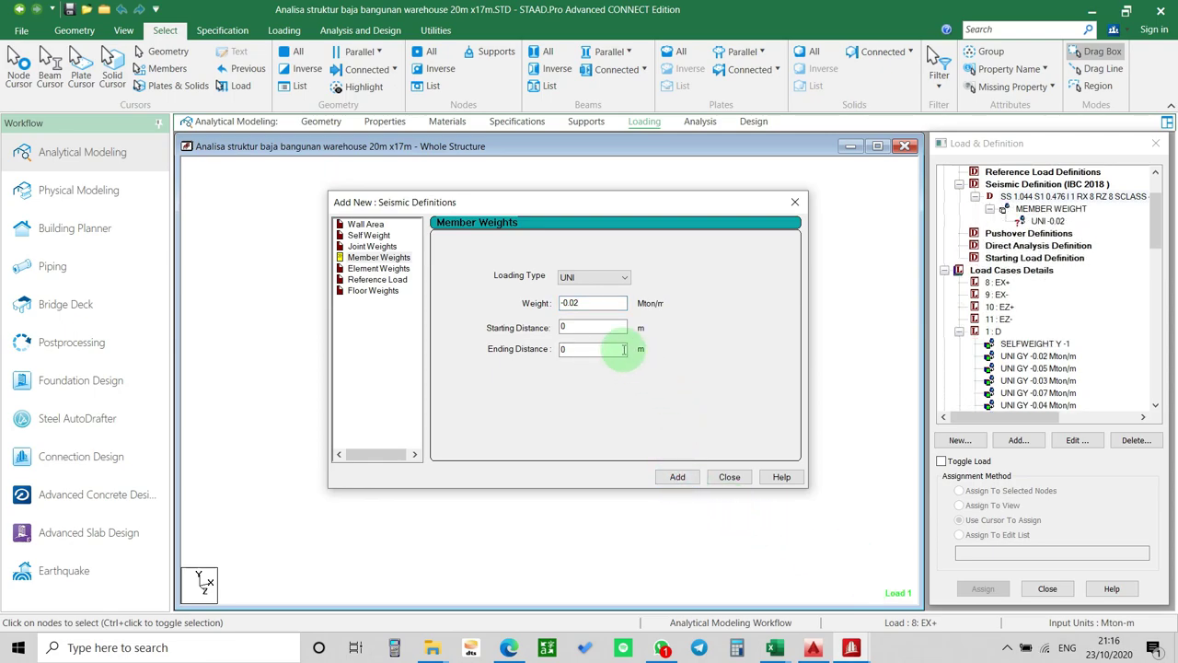
Add two more uniform member weights of -0.05 and -0.03 Mton/m, matching the loads in load case 1: D.
click(589, 301)
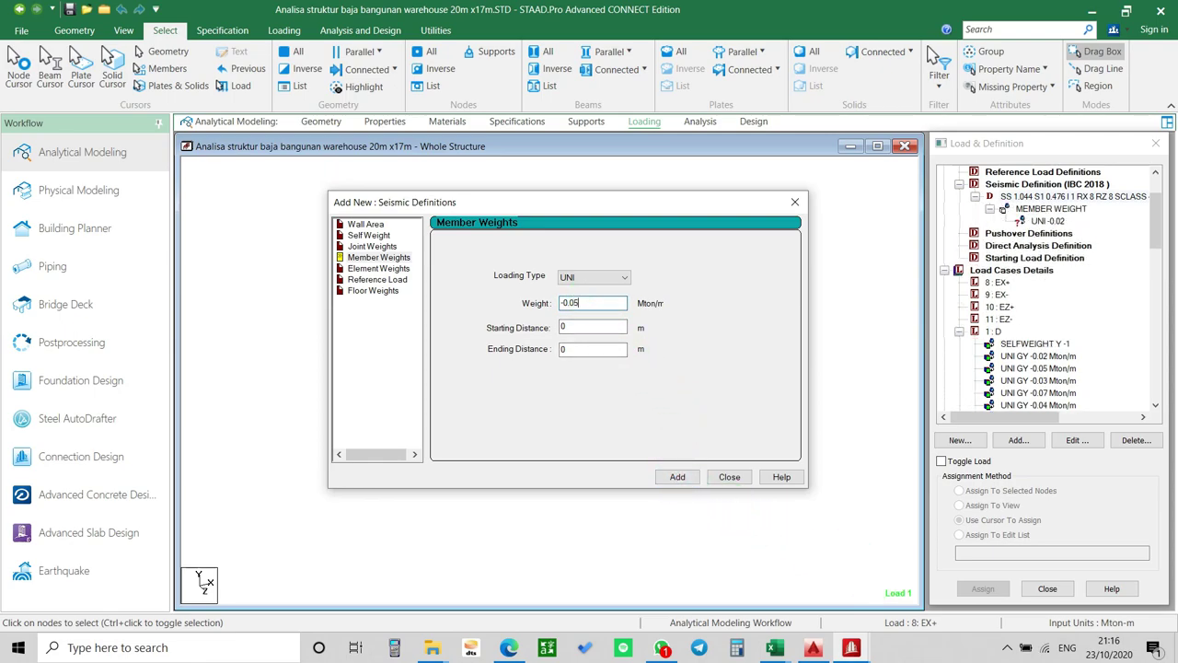
click(678, 476)
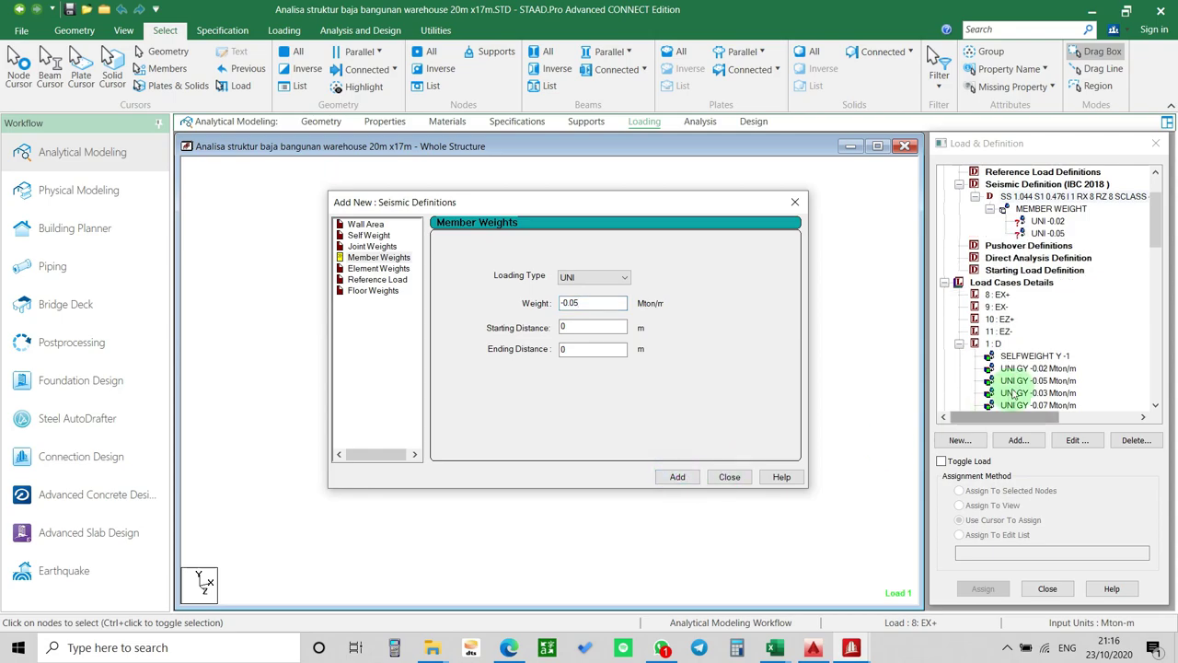
click(1155, 406)
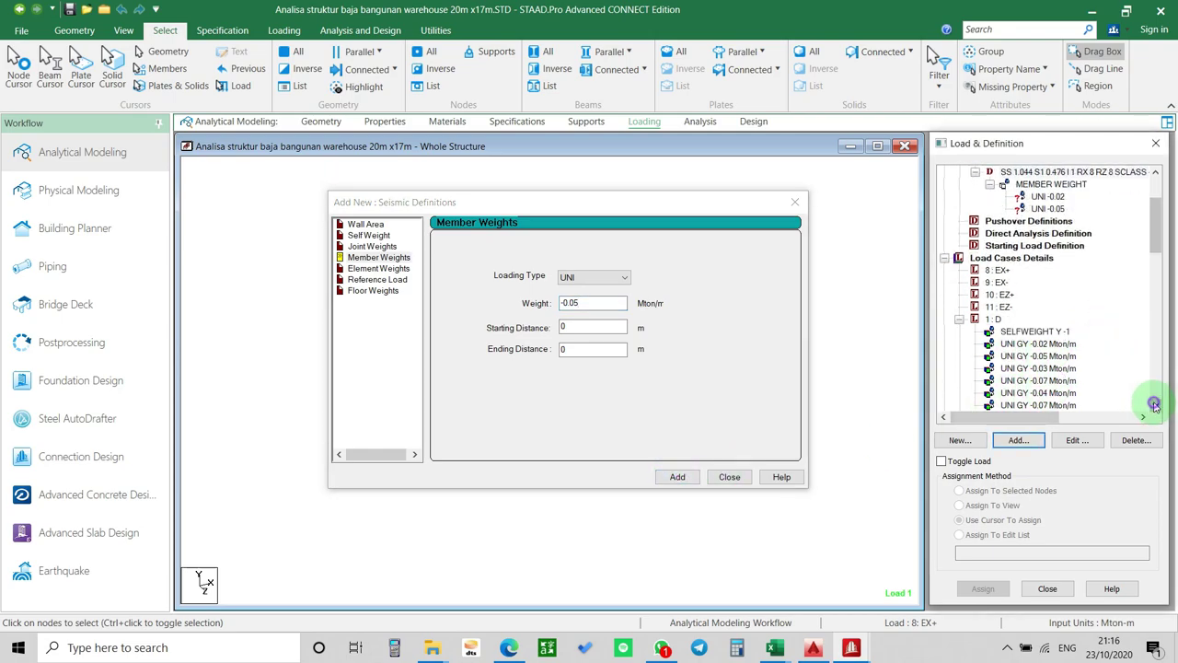
click(607, 305)
key(BackSpace)
text(3)
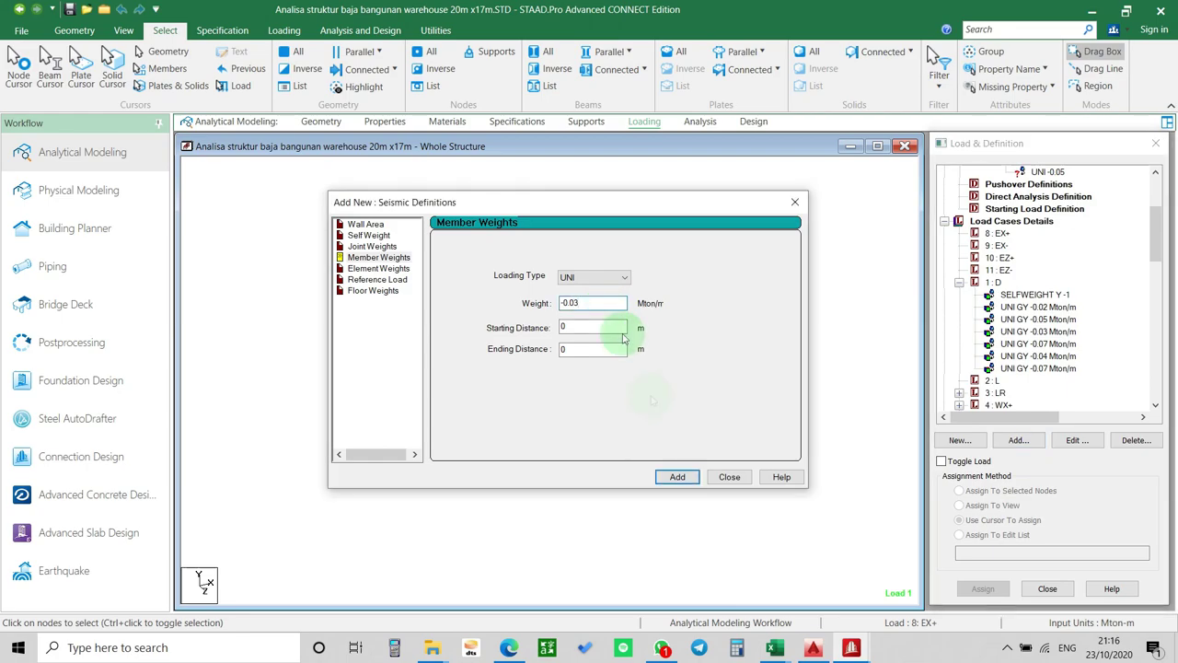
click(677, 476)
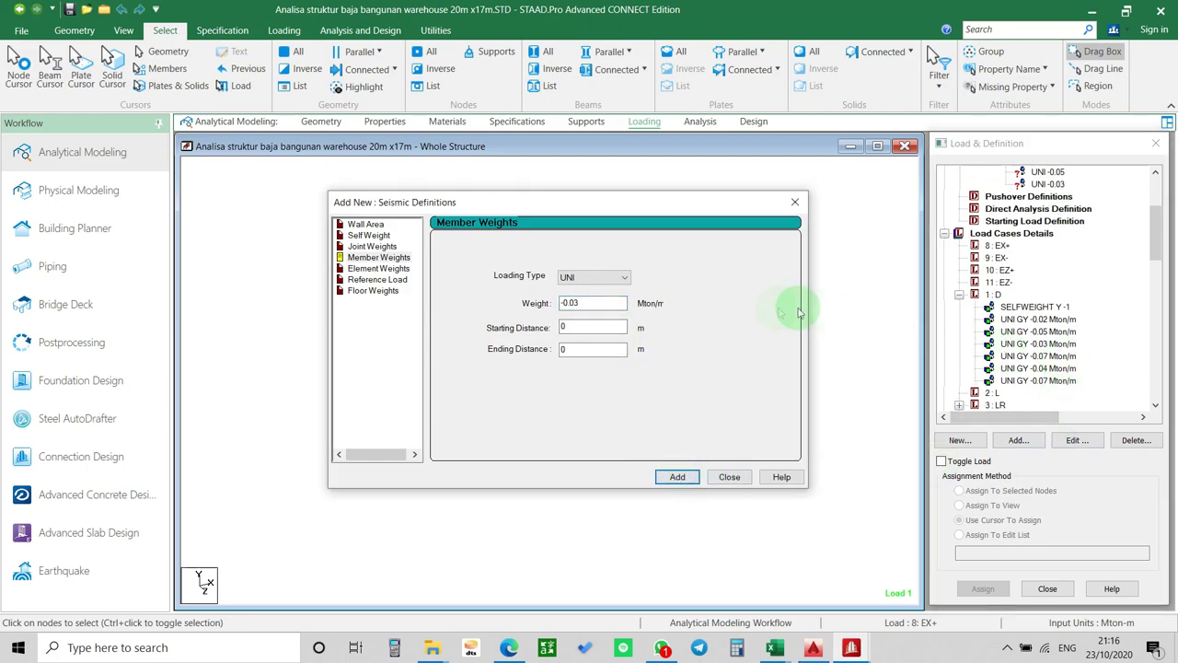
Add uniform member weights of -0.07, -0.04 and -0.07 Mton/m and finish adding seismic weights.
click(607, 303)
key(BackSpace)
text(7)
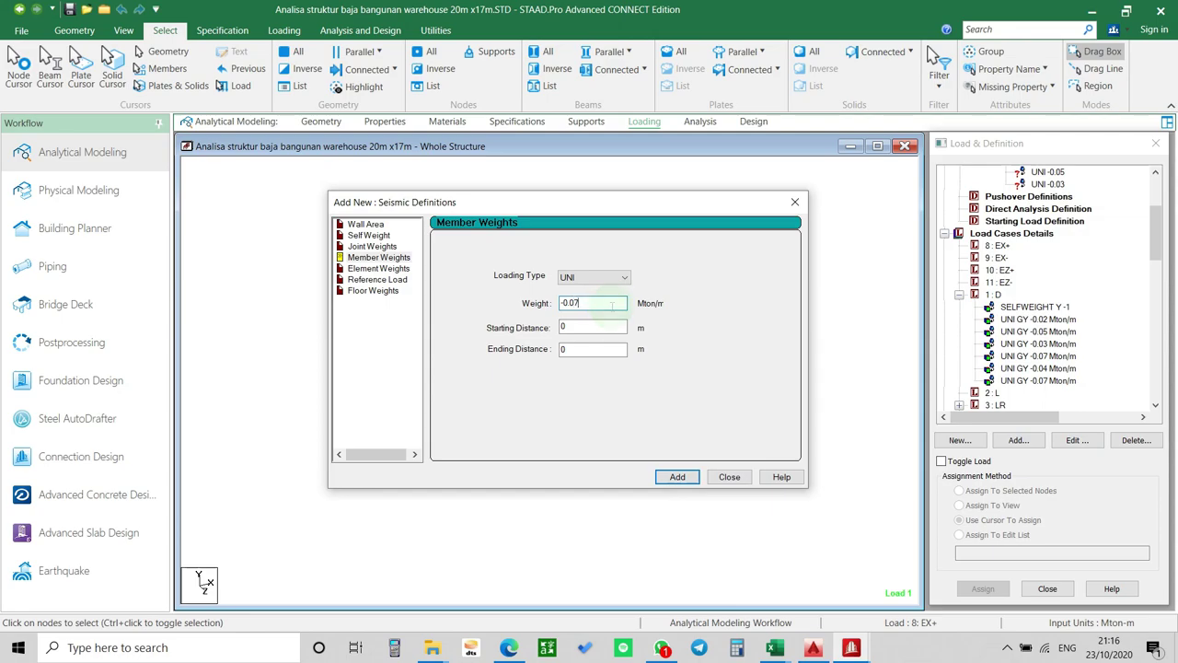
click(673, 475)
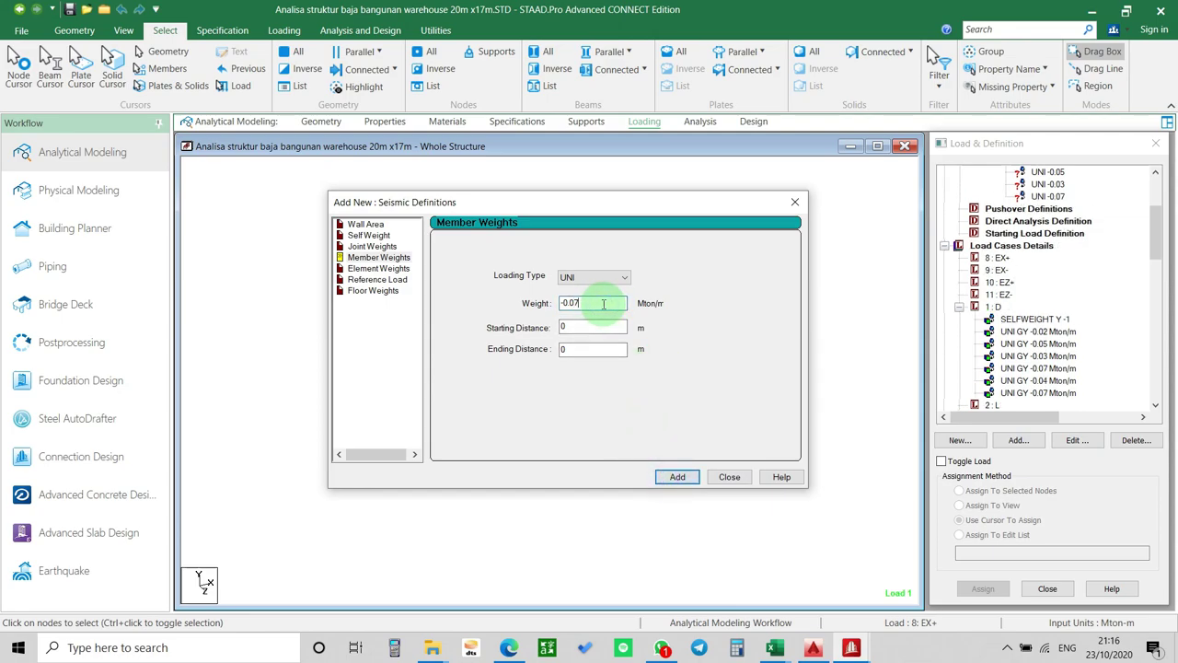
text(4)
click(677, 477)
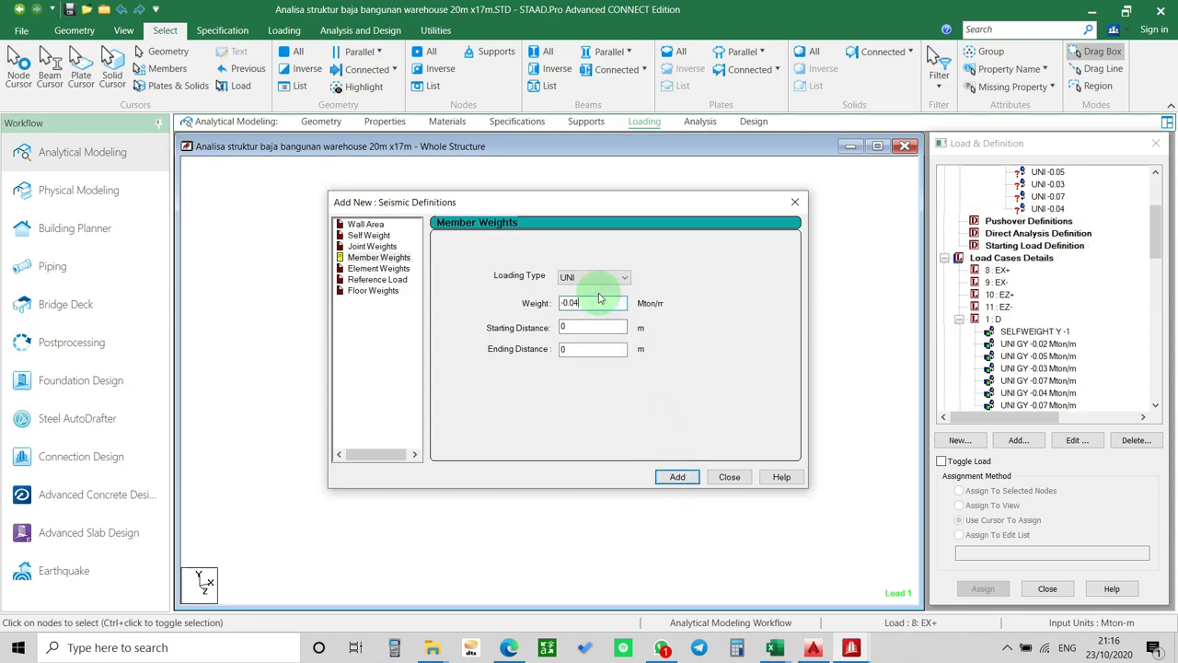
text(7)
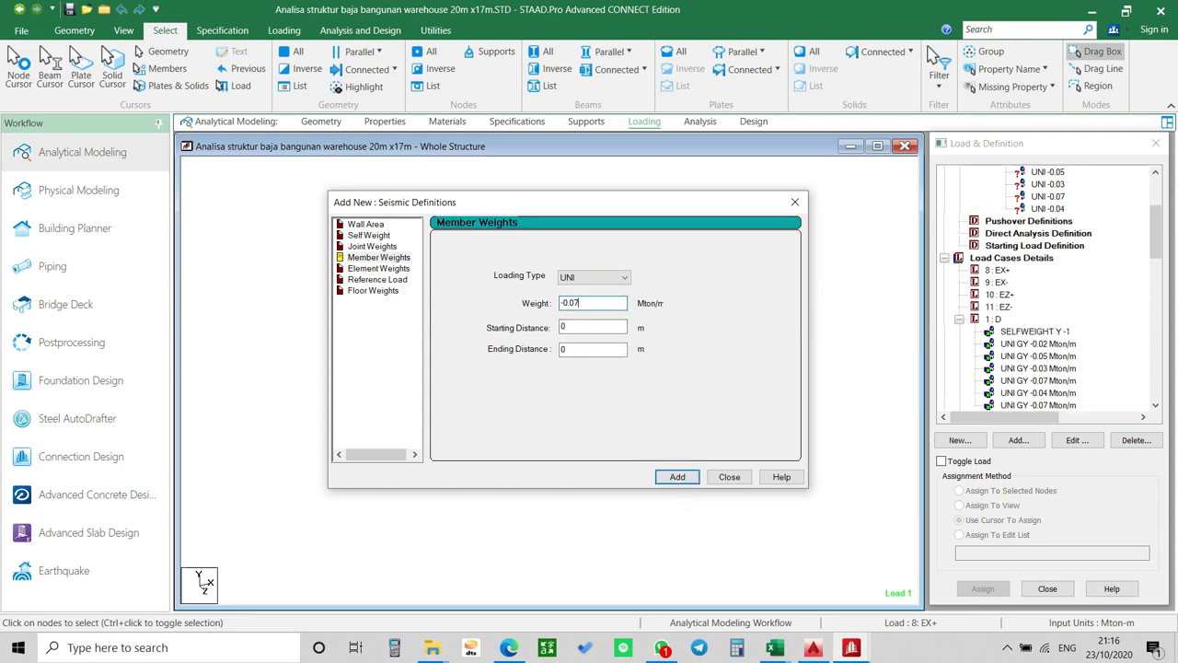
click(677, 476)
click(729, 477)
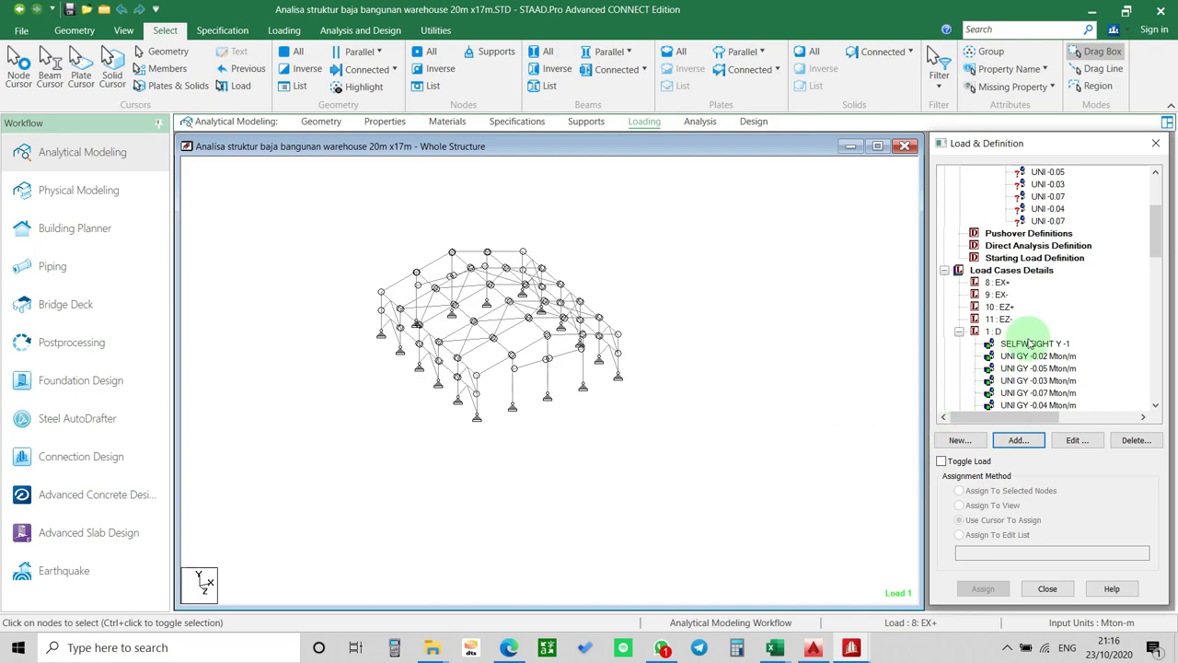
scroll(1149, 184, up, 4)
click(1048, 283)
click(1047, 307)
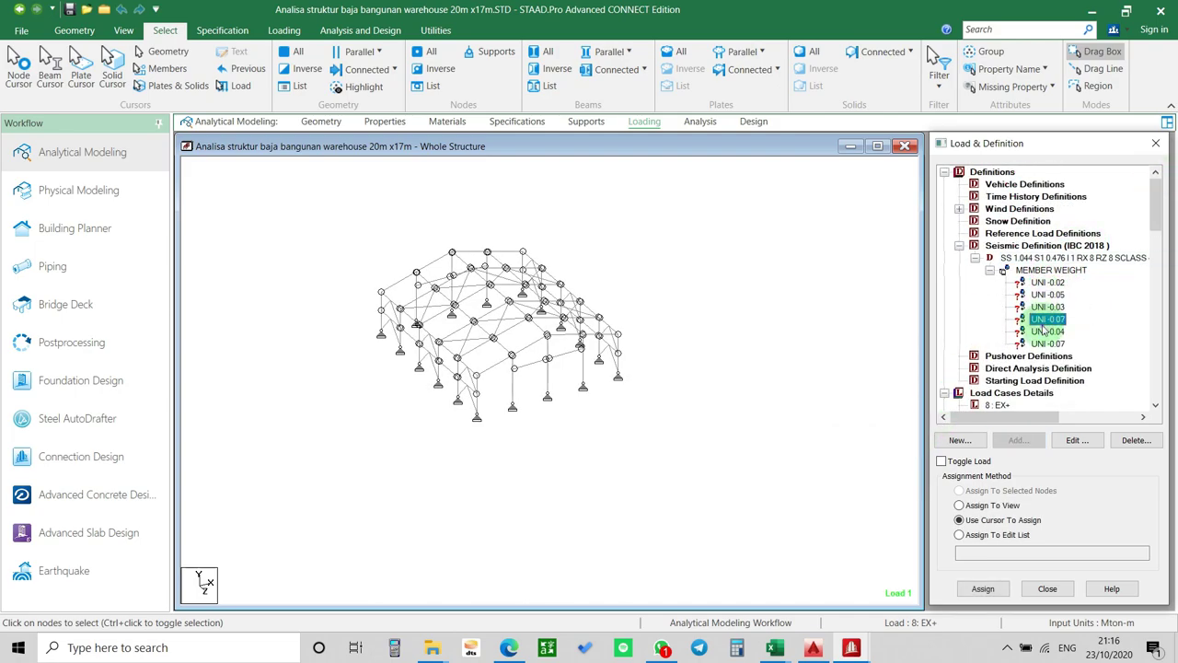
click(469, 311)
click(518, 337)
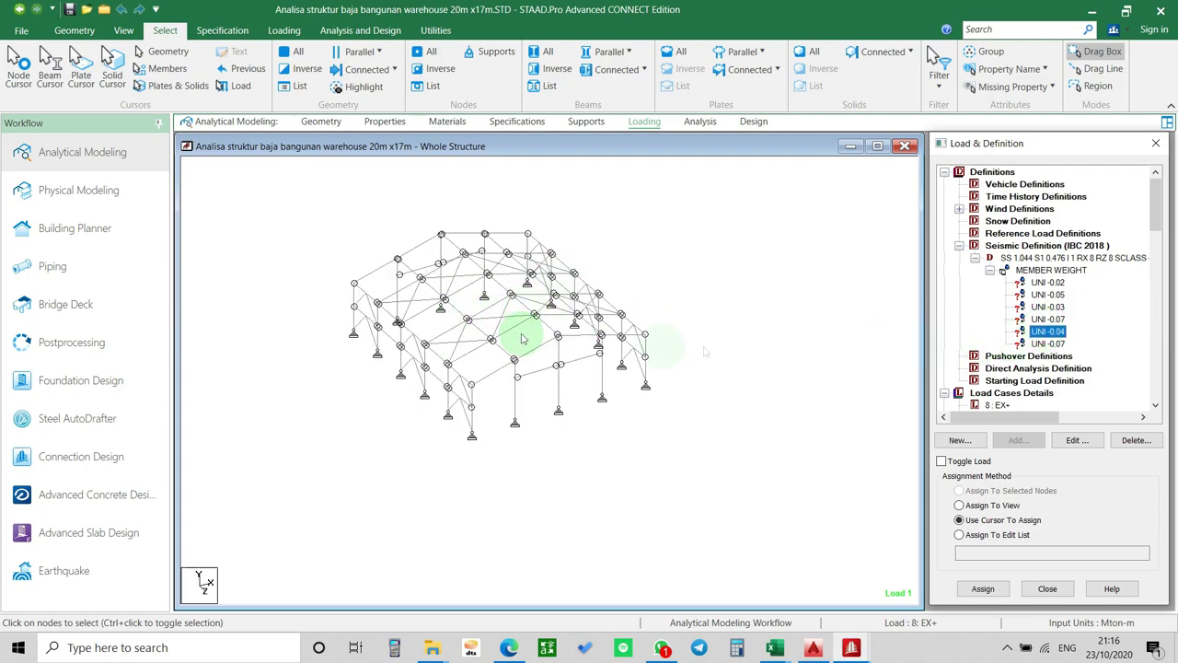
scroll(1112, 298, down, 5)
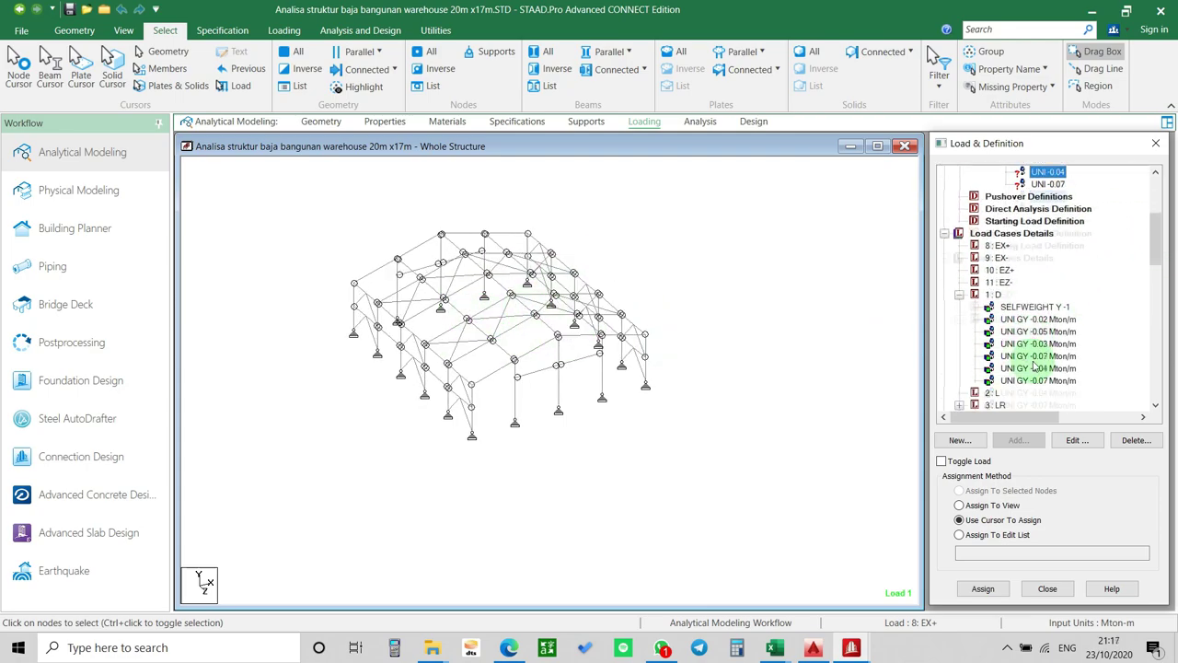
click(1058, 318)
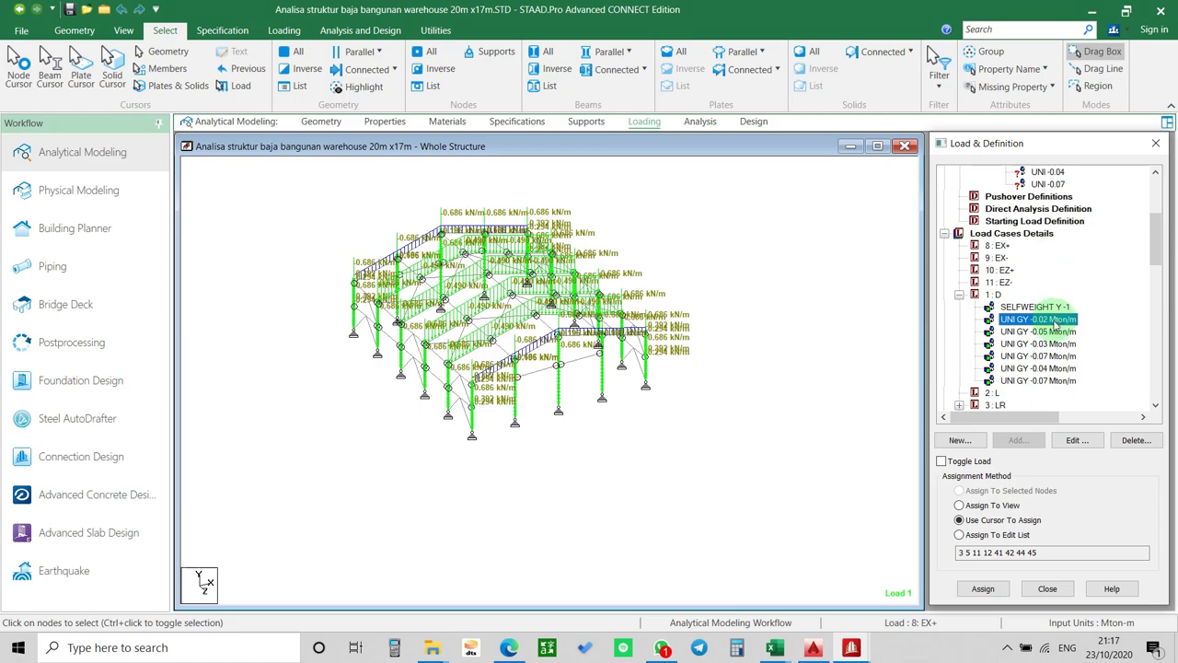
click(1013, 535)
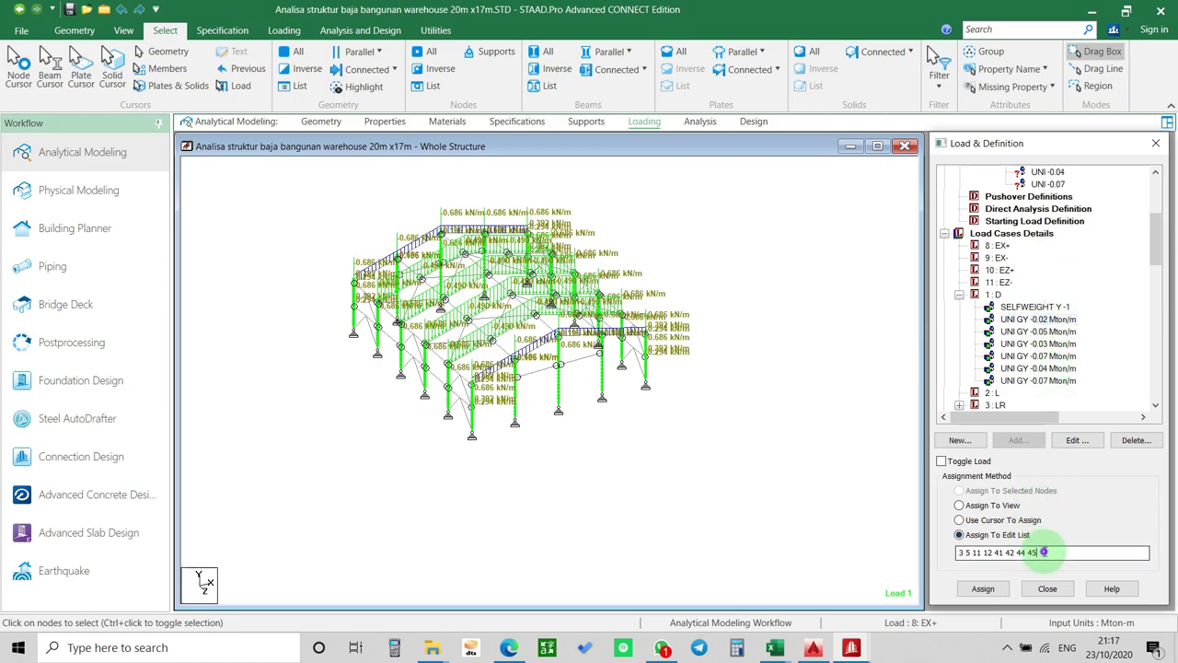
drag(1044, 553, 870, 554)
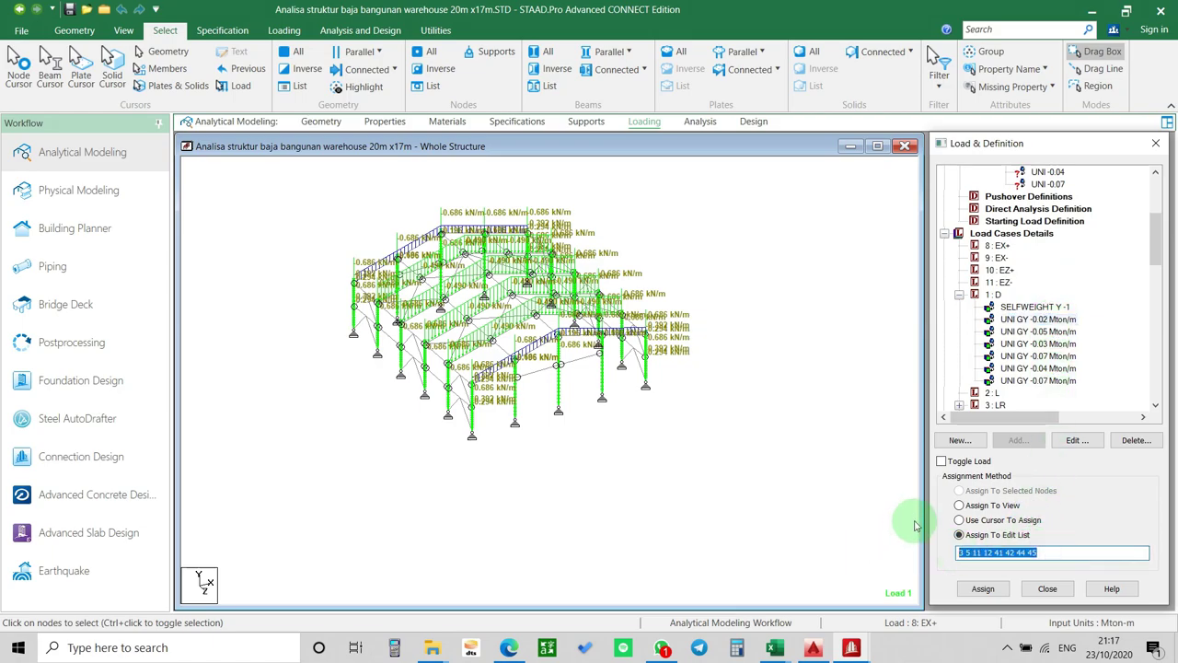
drag(1163, 243, 1160, 204)
click(1047, 269)
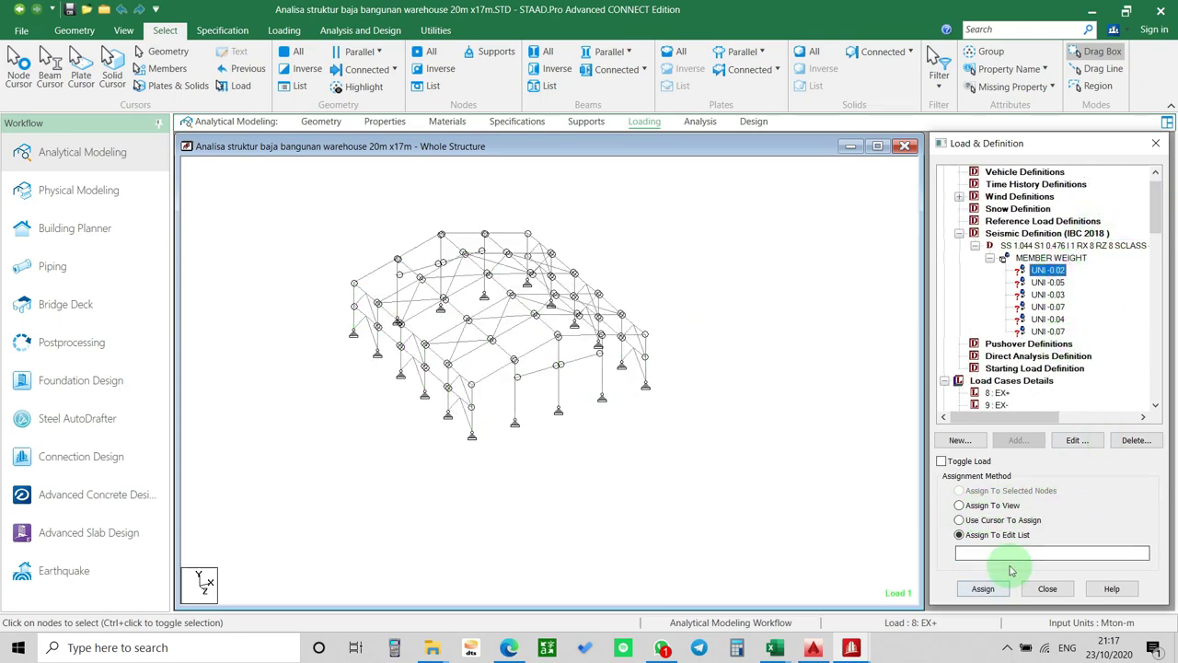
click(983, 590)
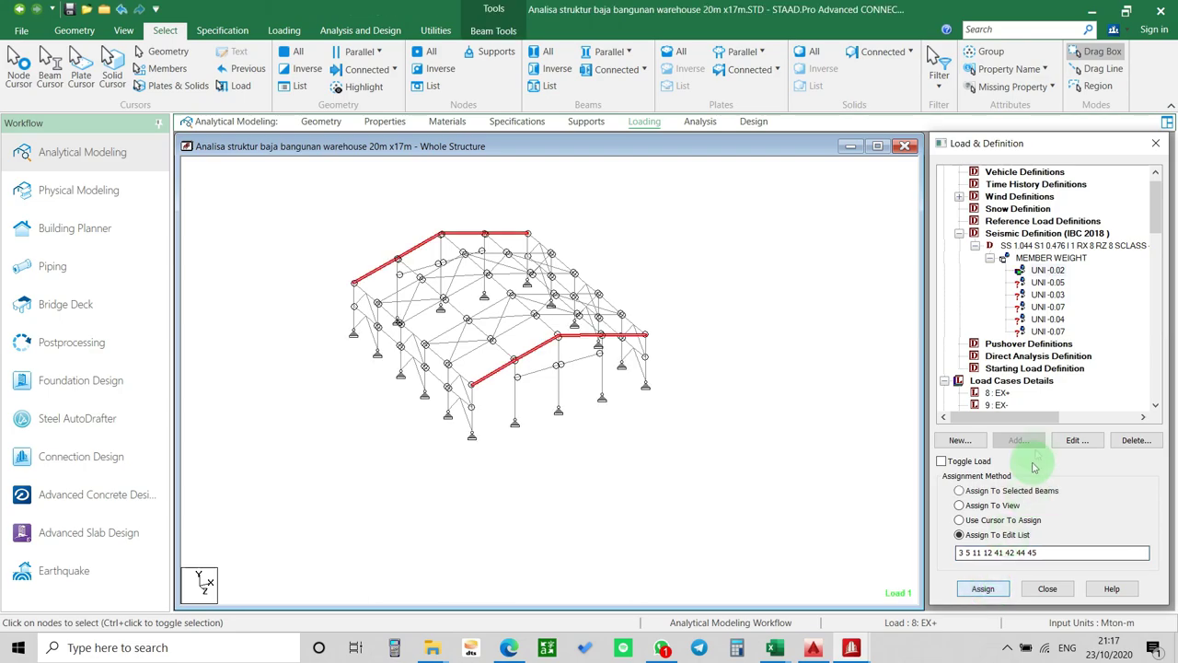
scroll(1115, 279, down, 1)
scroll(1116, 279, down, 5)
click(1059, 343)
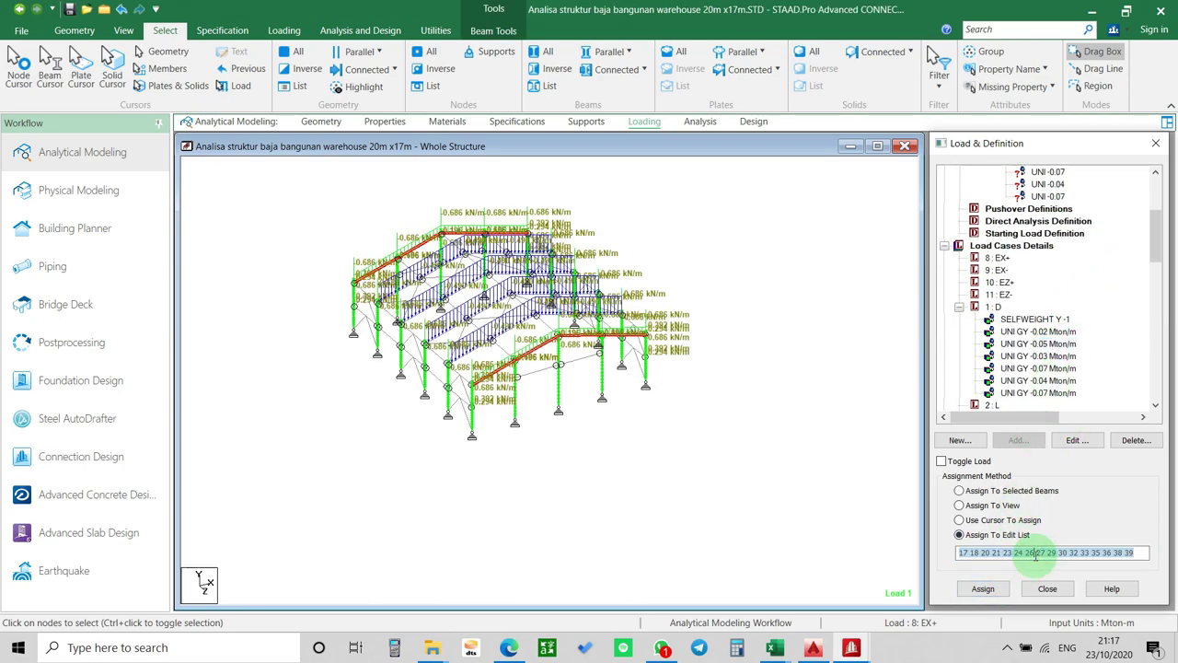
scroll(1026, 332, up, 1)
click(1047, 184)
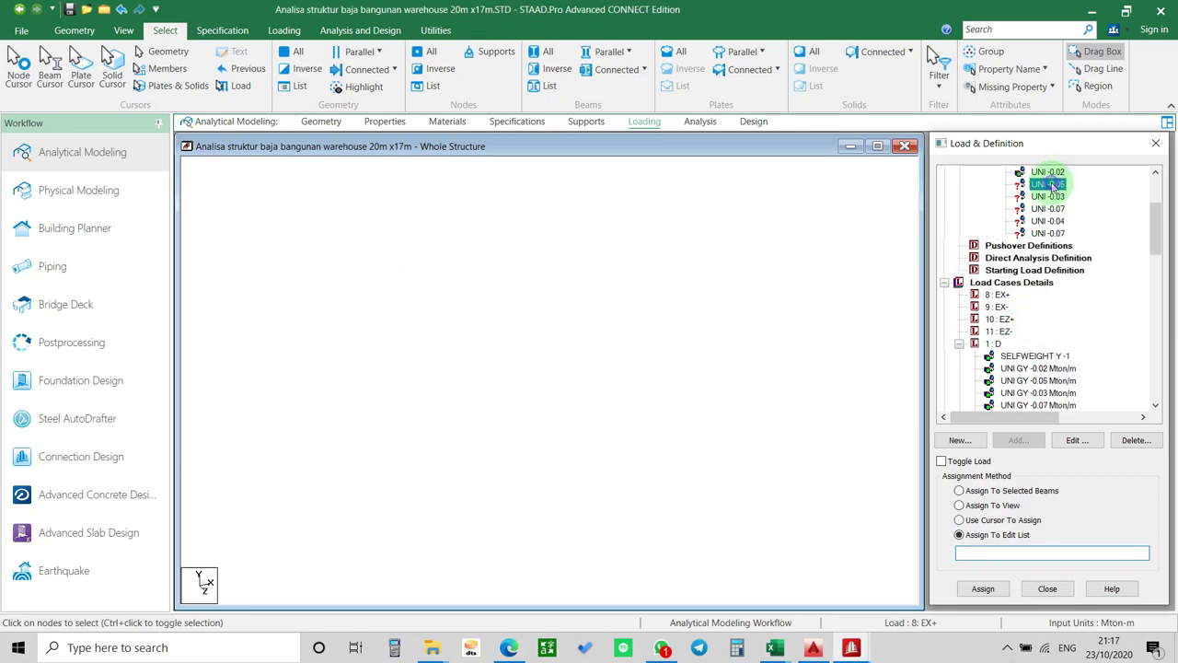
key(ctrl+v)
click(983, 589)
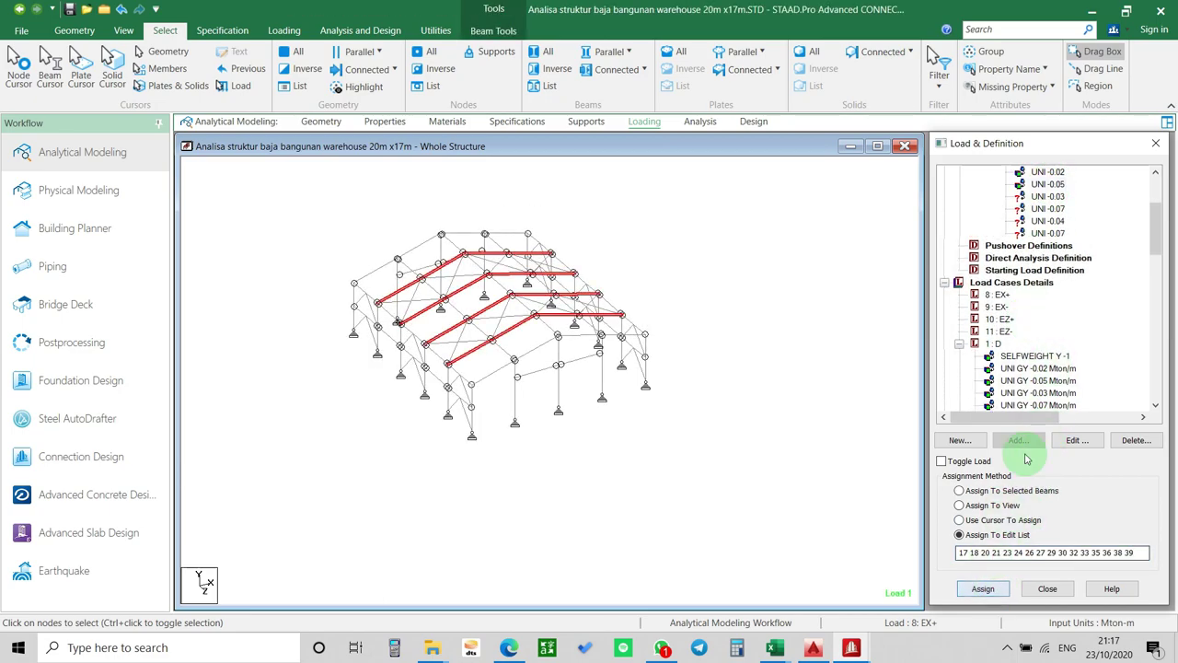
click(1045, 394)
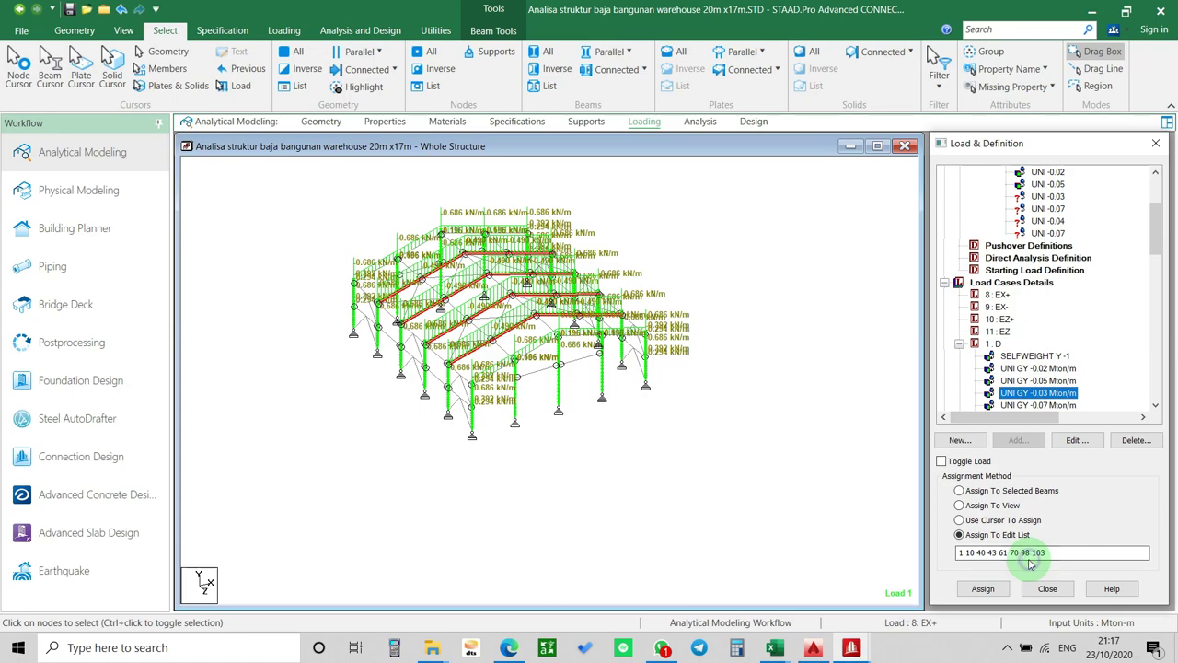
click(1047, 196)
click(999, 587)
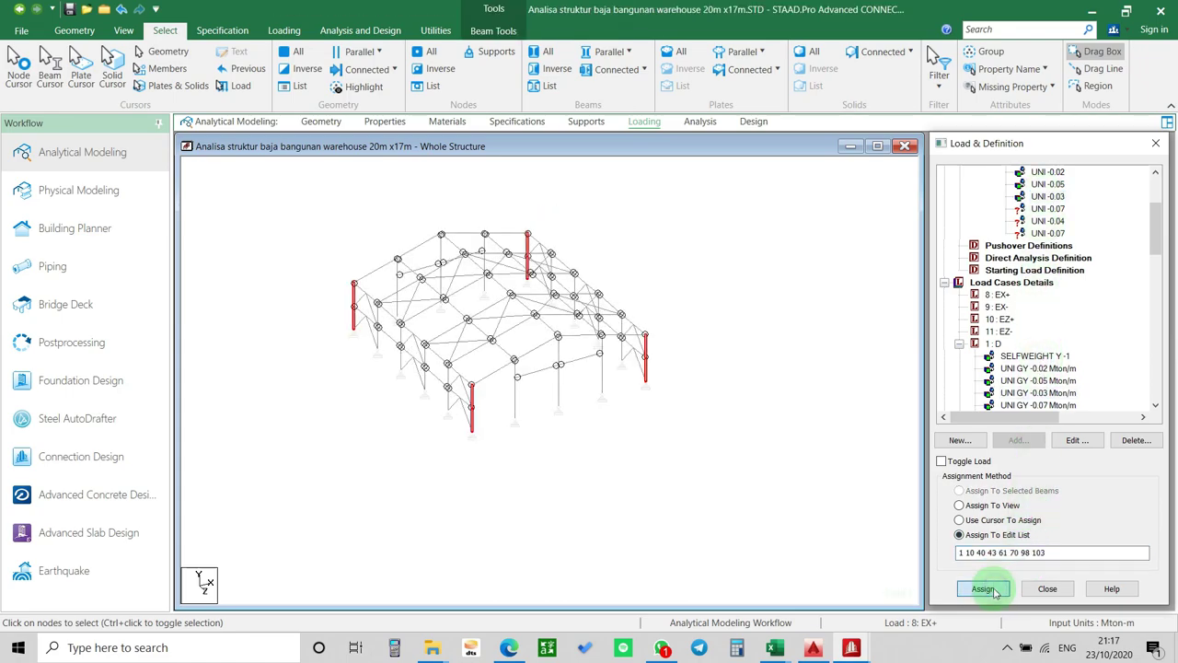
scroll(1027, 395, down, 1)
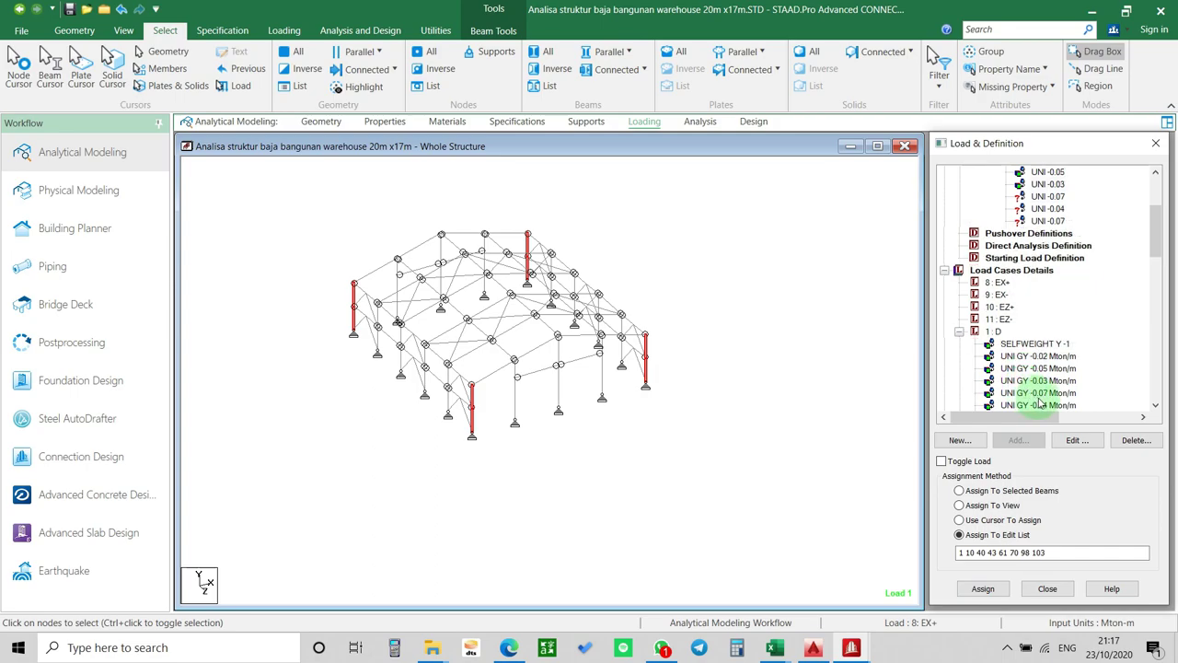
click(1059, 394)
scroll(1059, 398, down, 1)
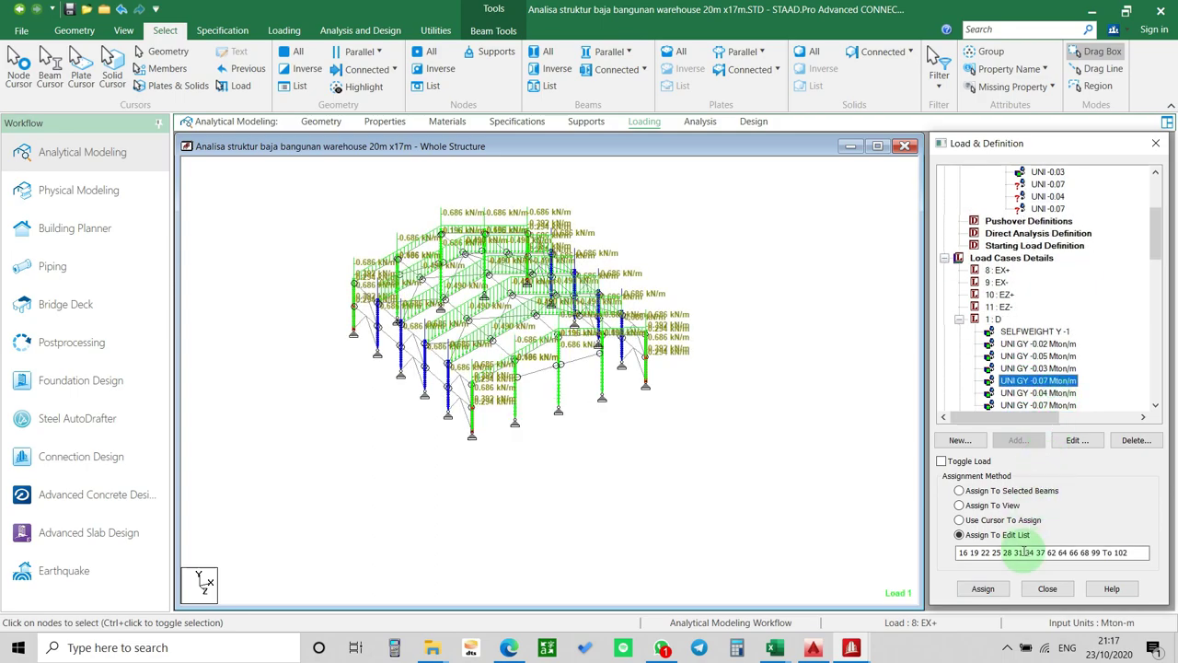
click(1047, 184)
click(1028, 555)
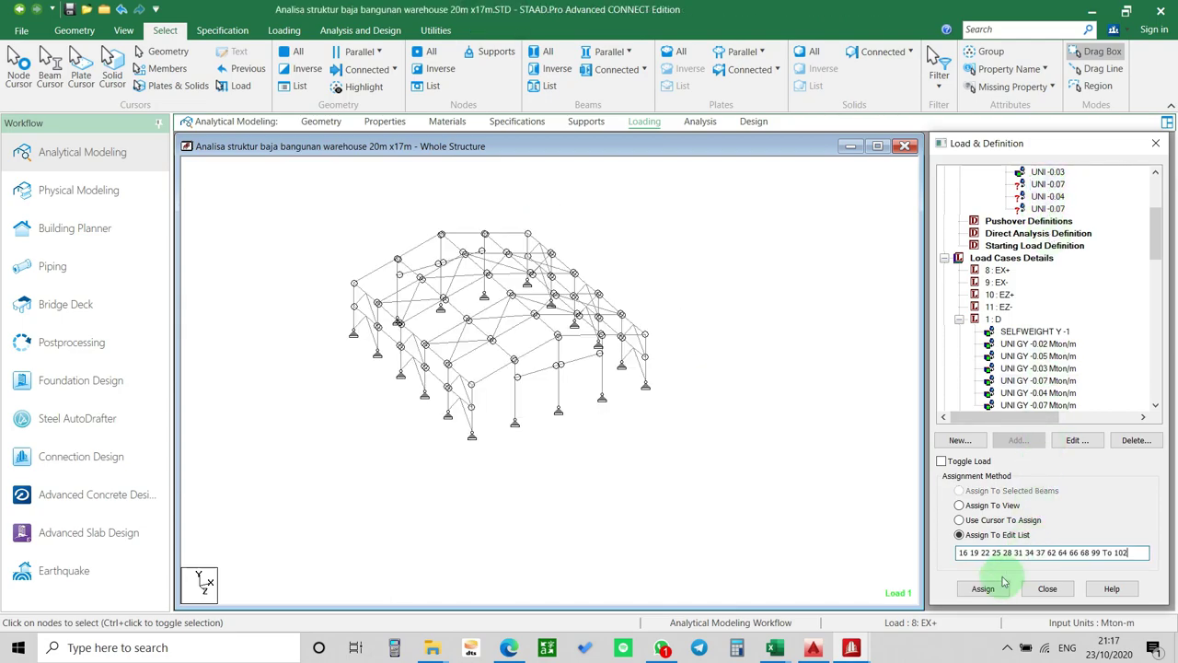
click(1003, 583)
click(1057, 394)
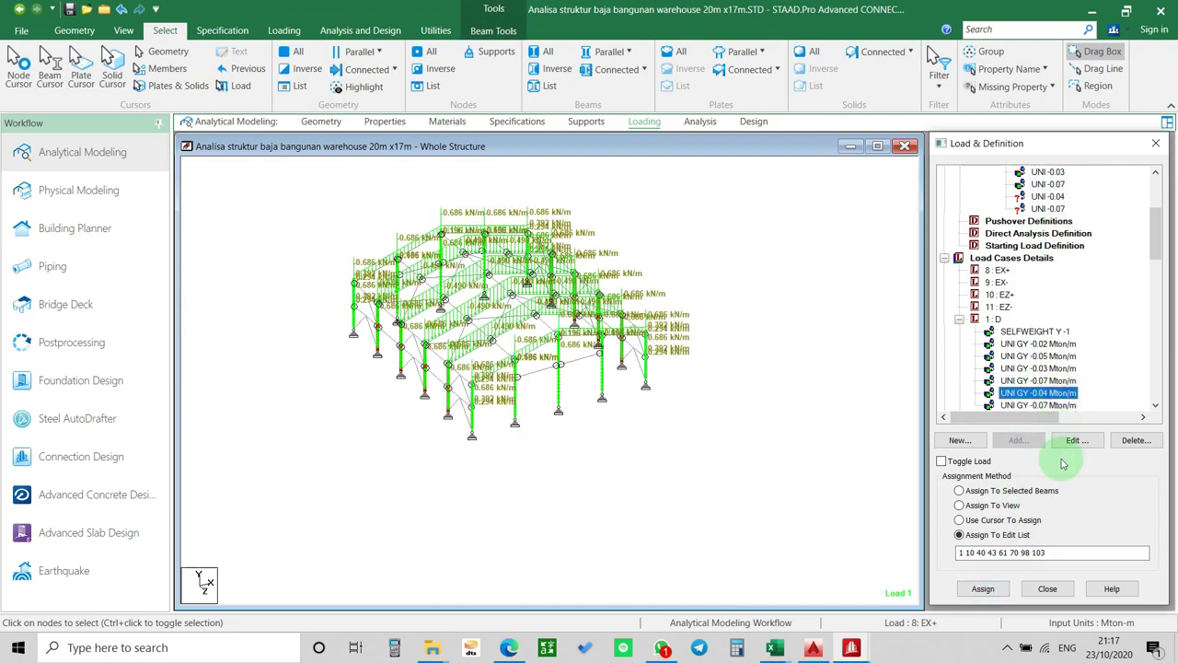
click(1034, 556)
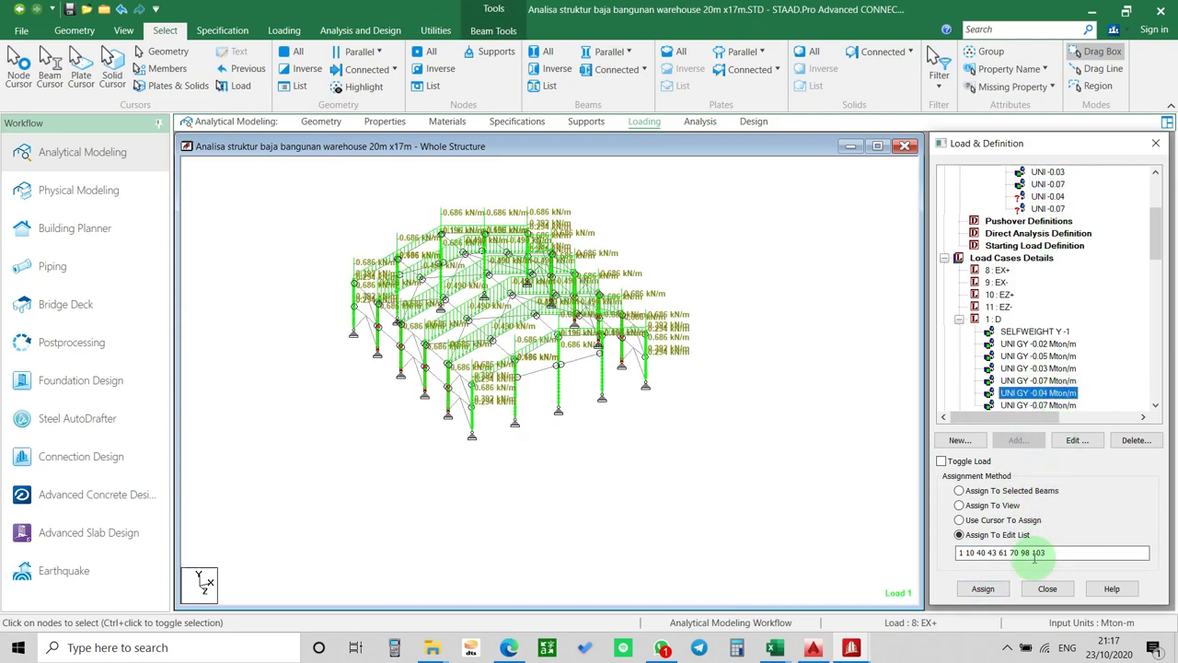
click(1048, 197)
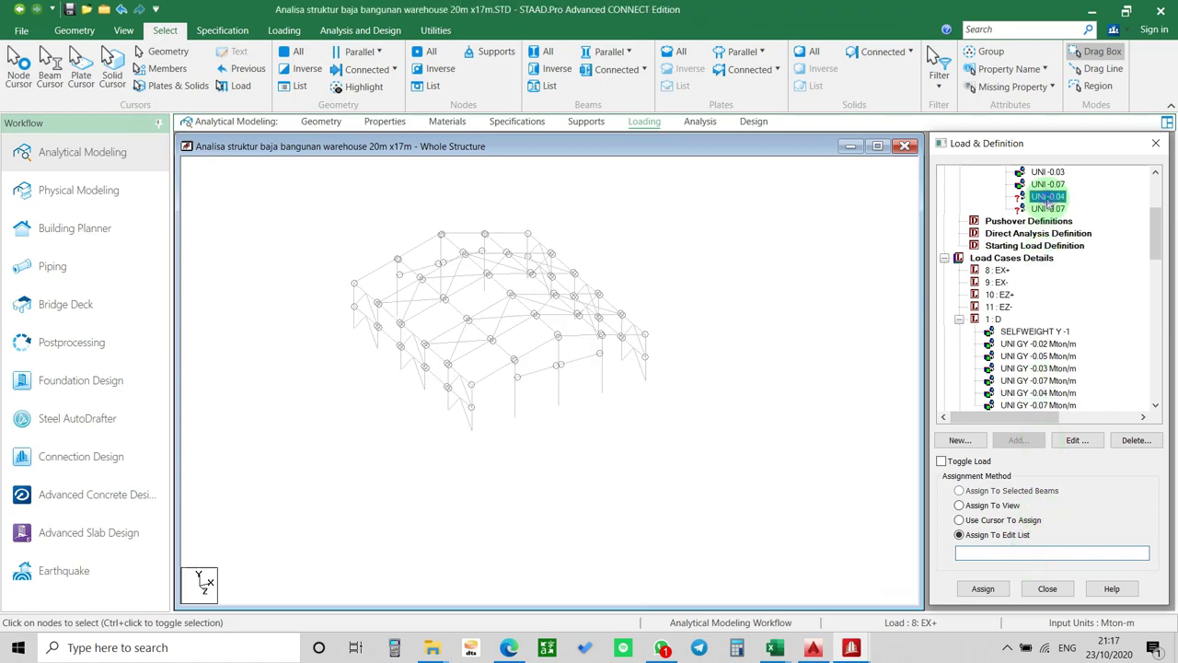
click(999, 584)
click(1043, 405)
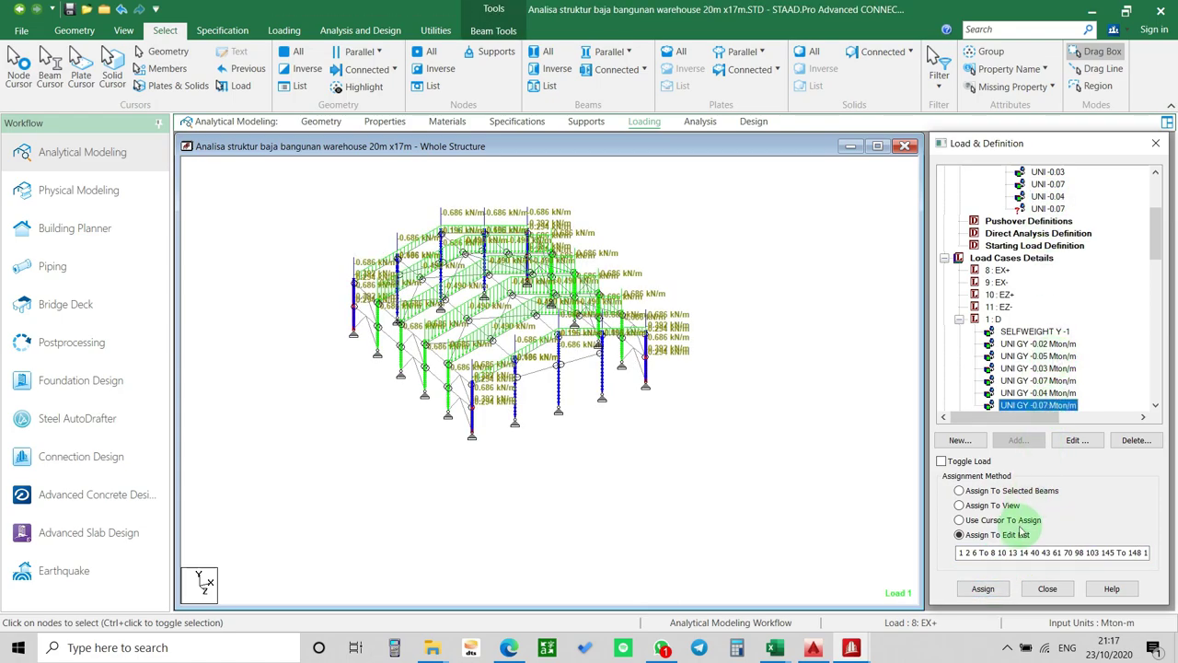
click(1016, 555)
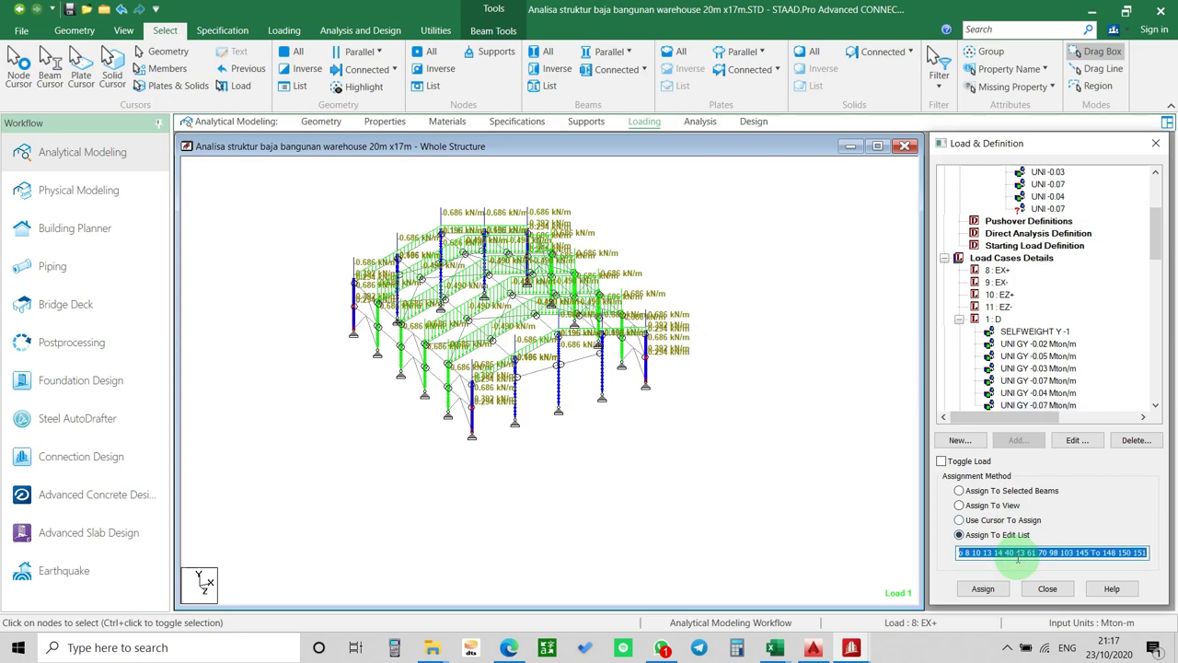
click(1048, 209)
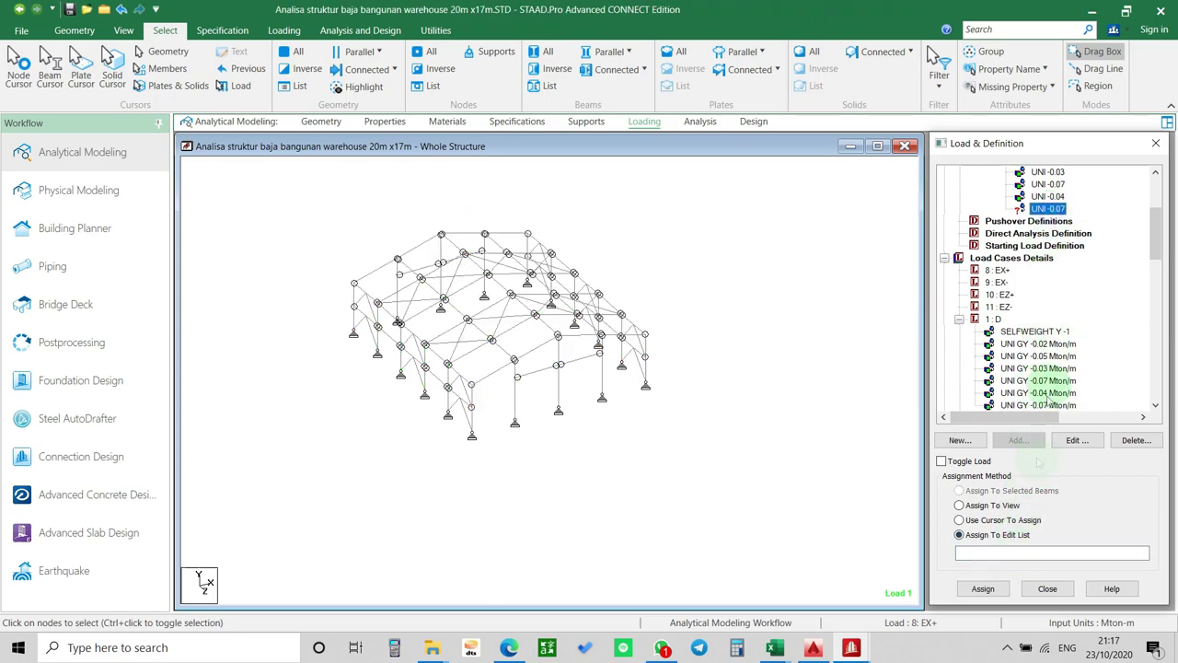
key(ctrl+v)
click(984, 589)
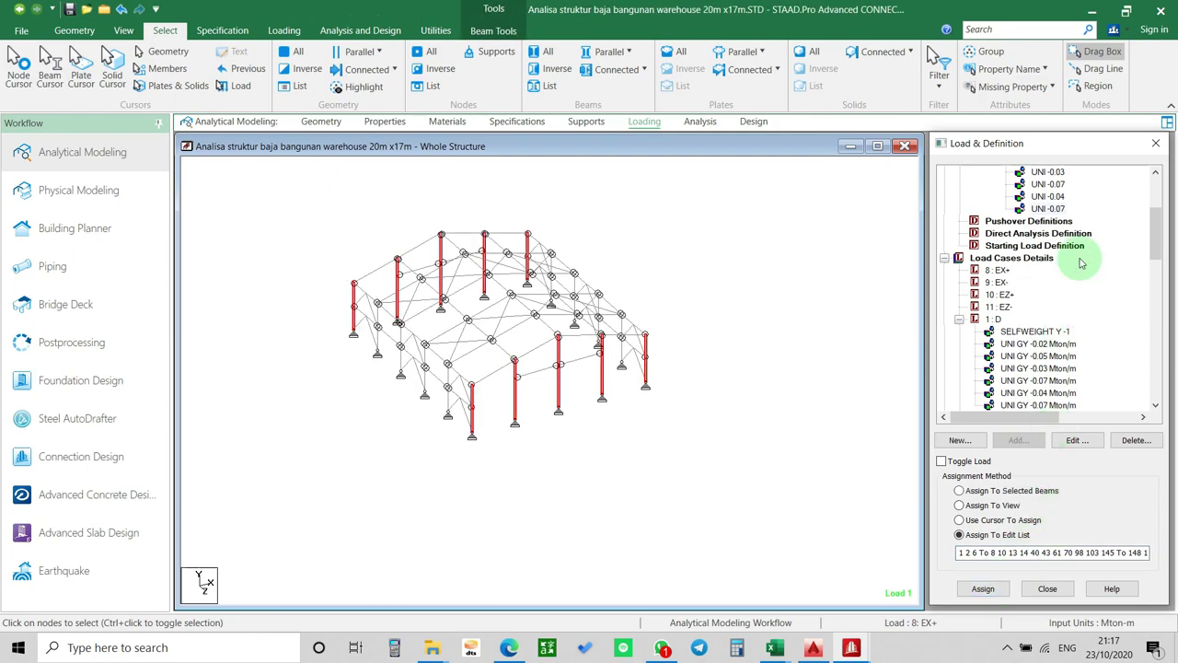